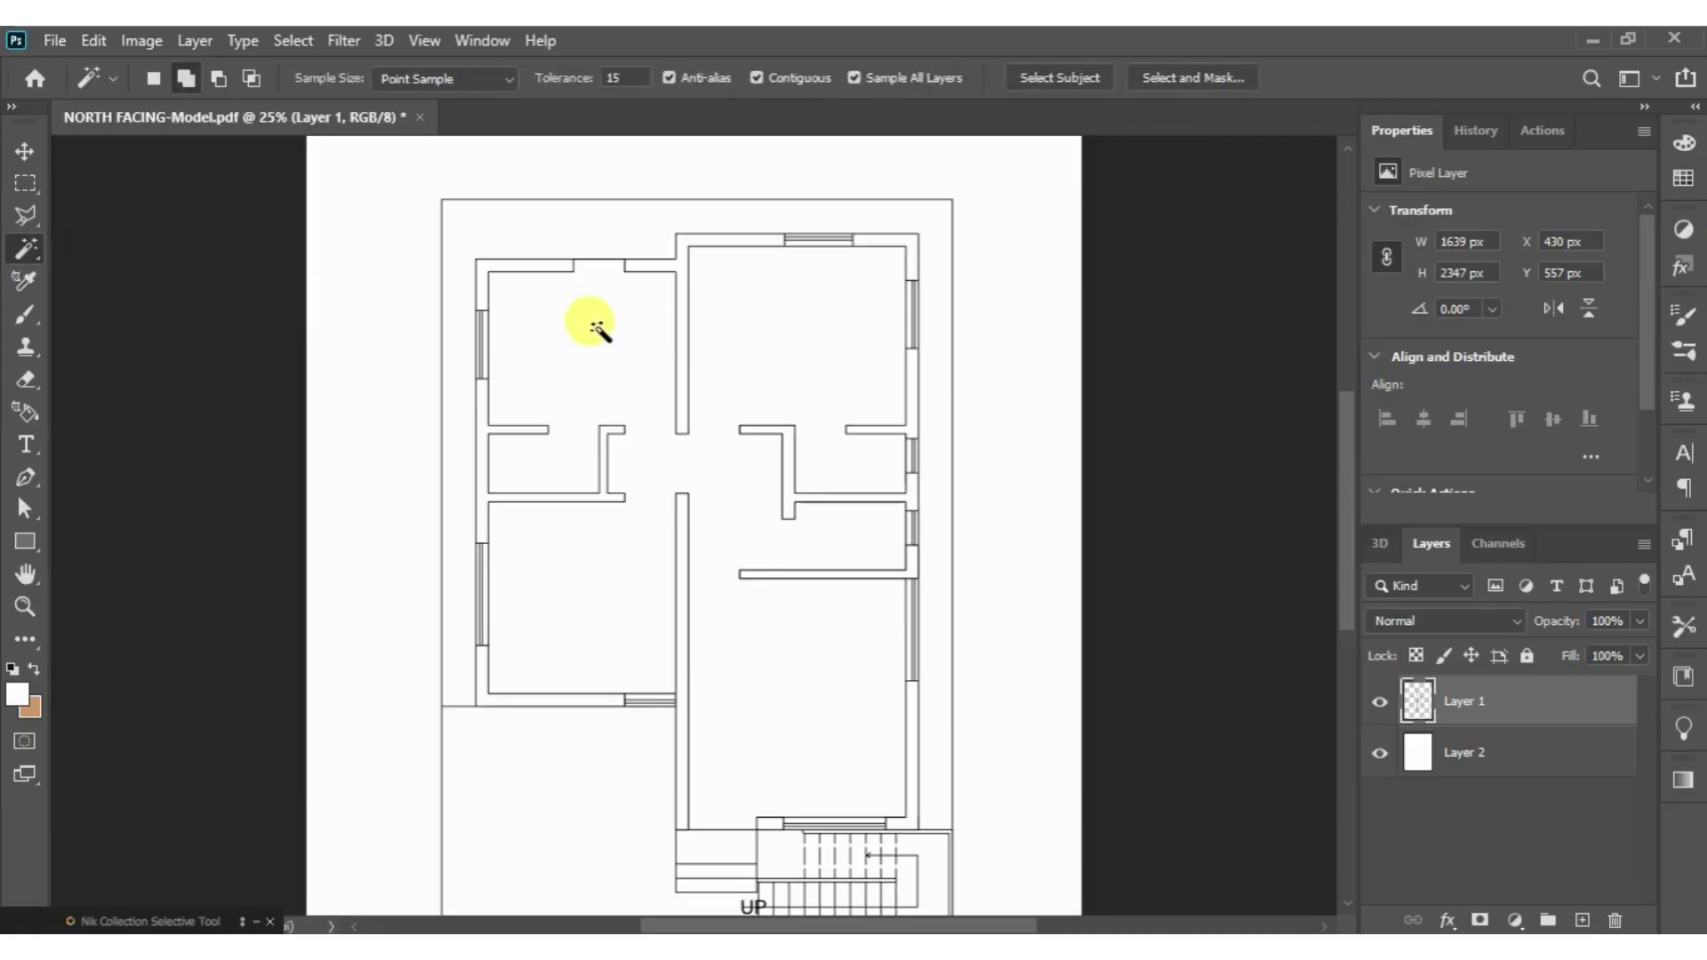
- Magic-Wand the plan's interior floor, then intersect it with marquee rectangles down to the top-left room
left_click(600, 331)
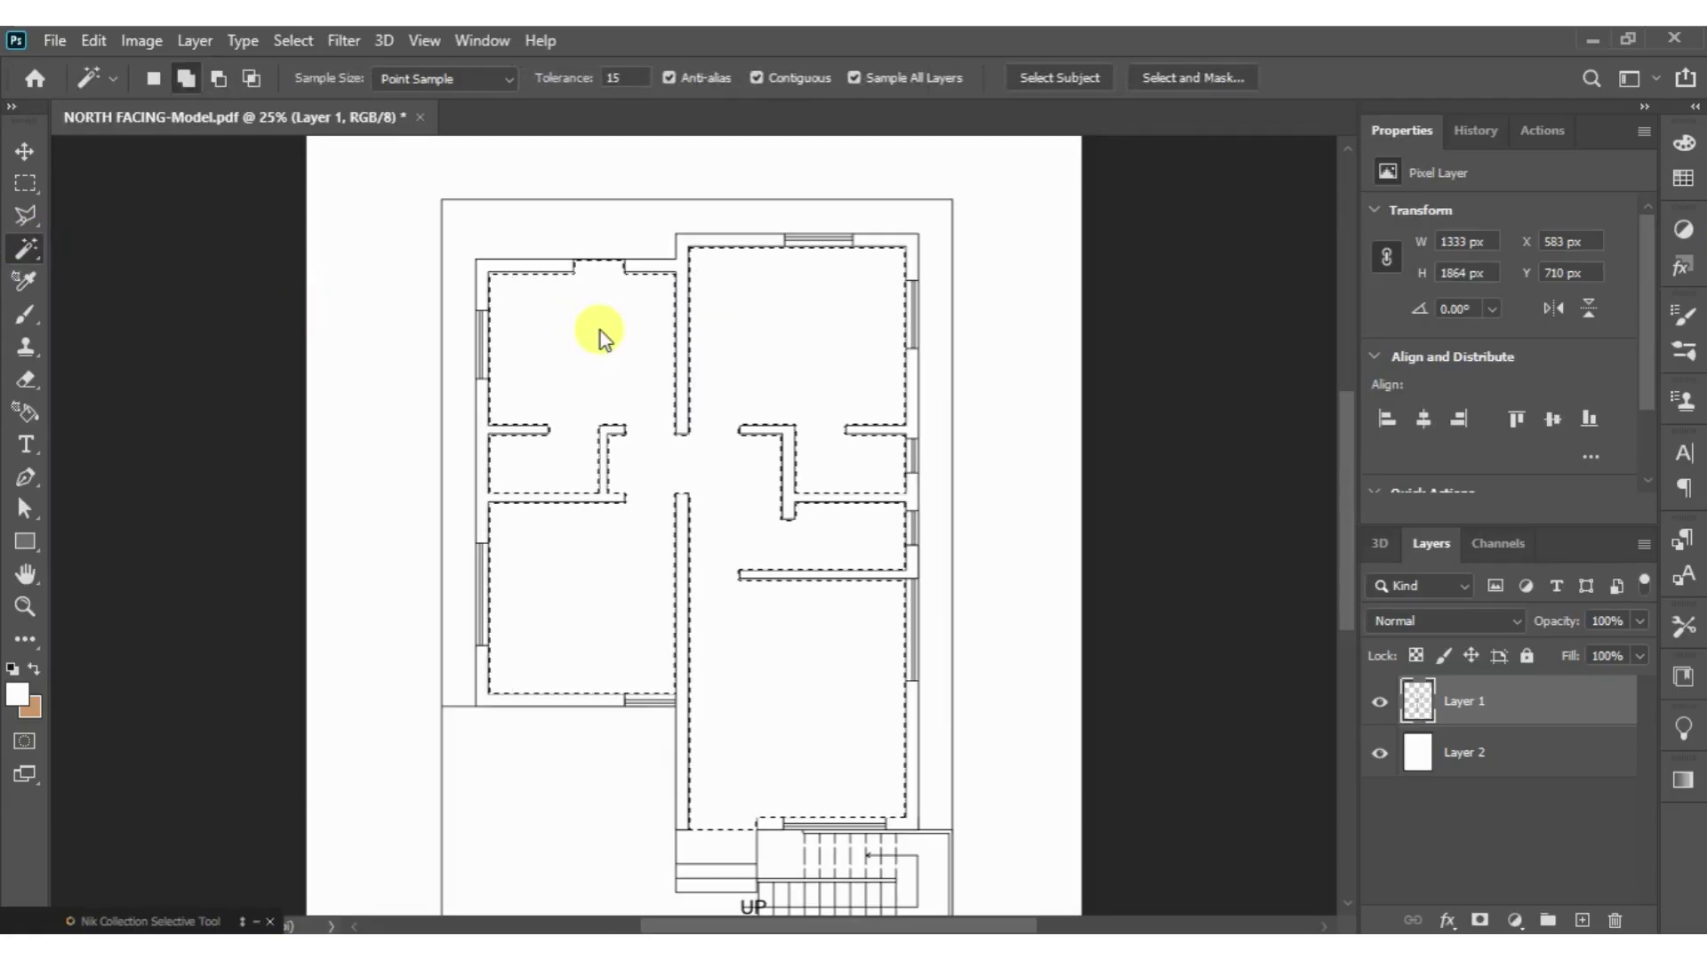
left_click(25, 185)
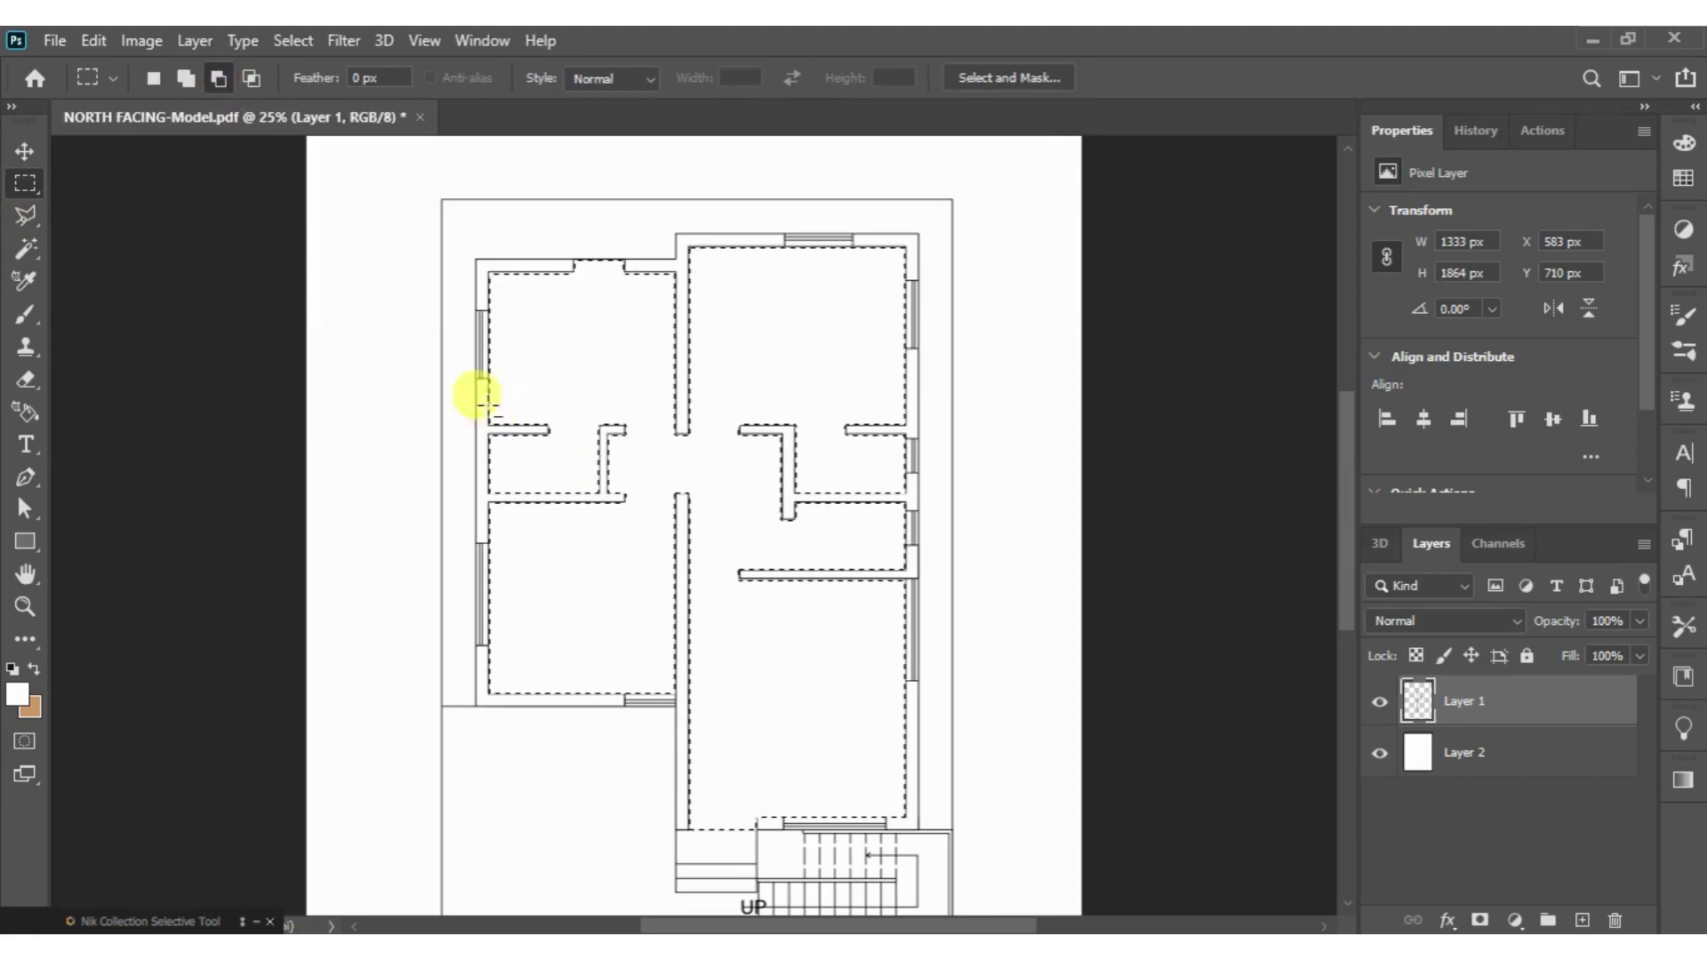
mouse_move(459, 431)
left_mouse_down()
mouse_move(980, 771)
mouse_move(996, 876)
left_mouse_up()
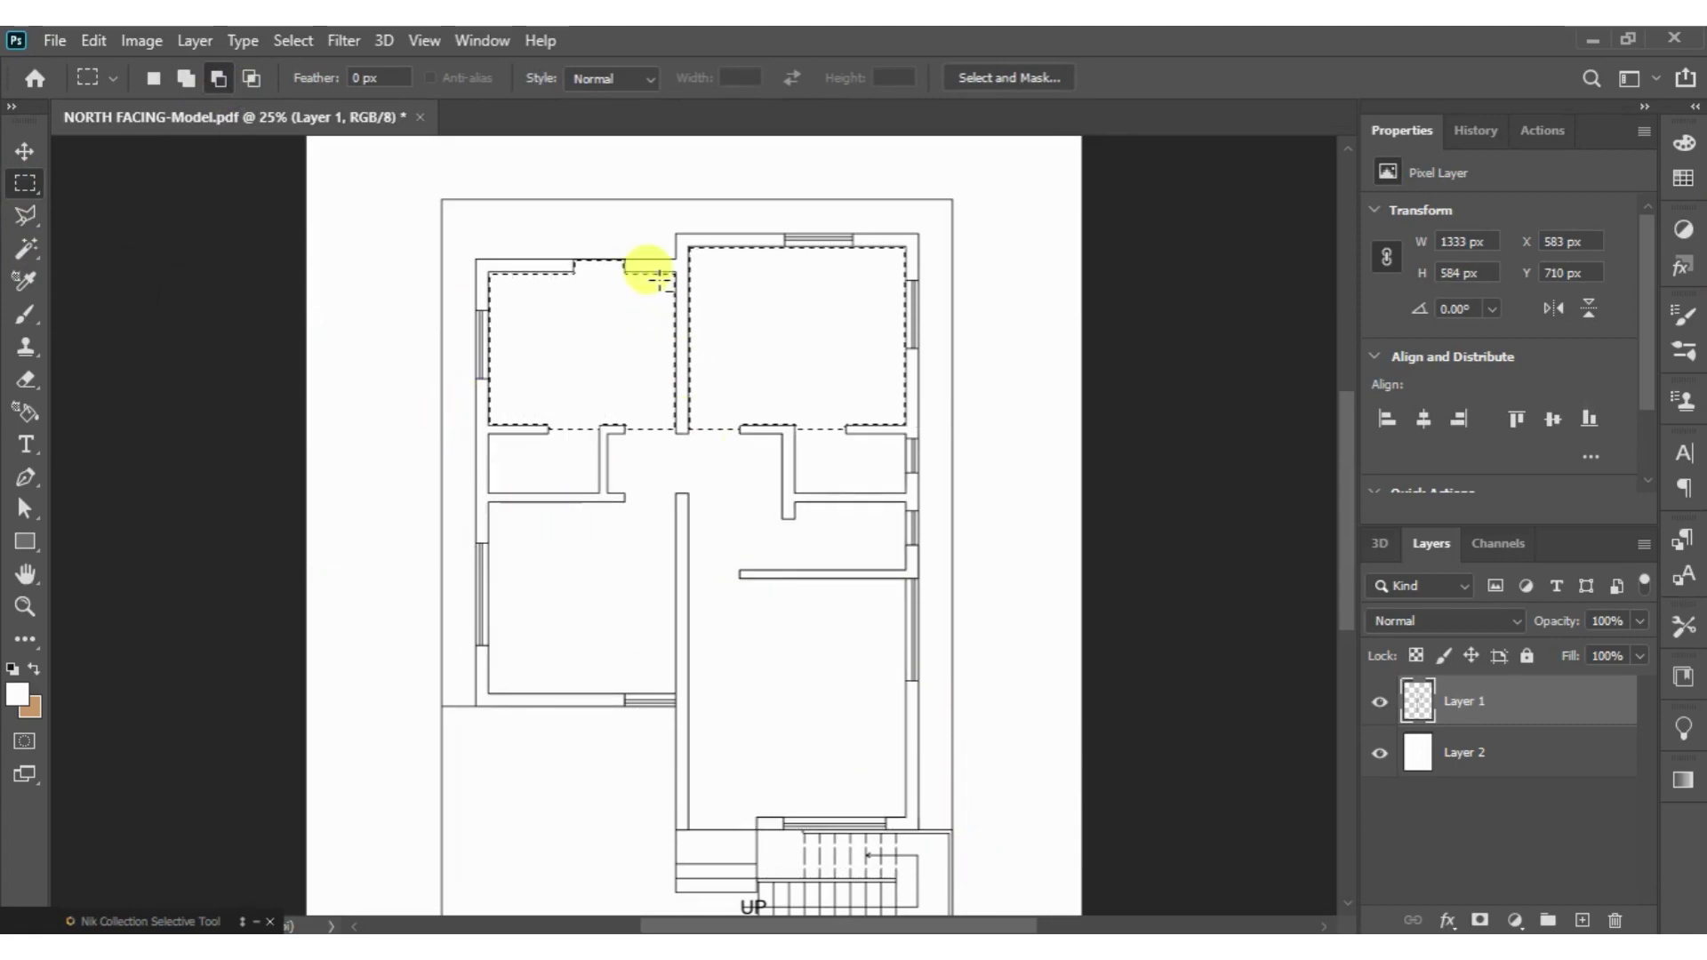
left_click_drag(683, 209, 945, 524)
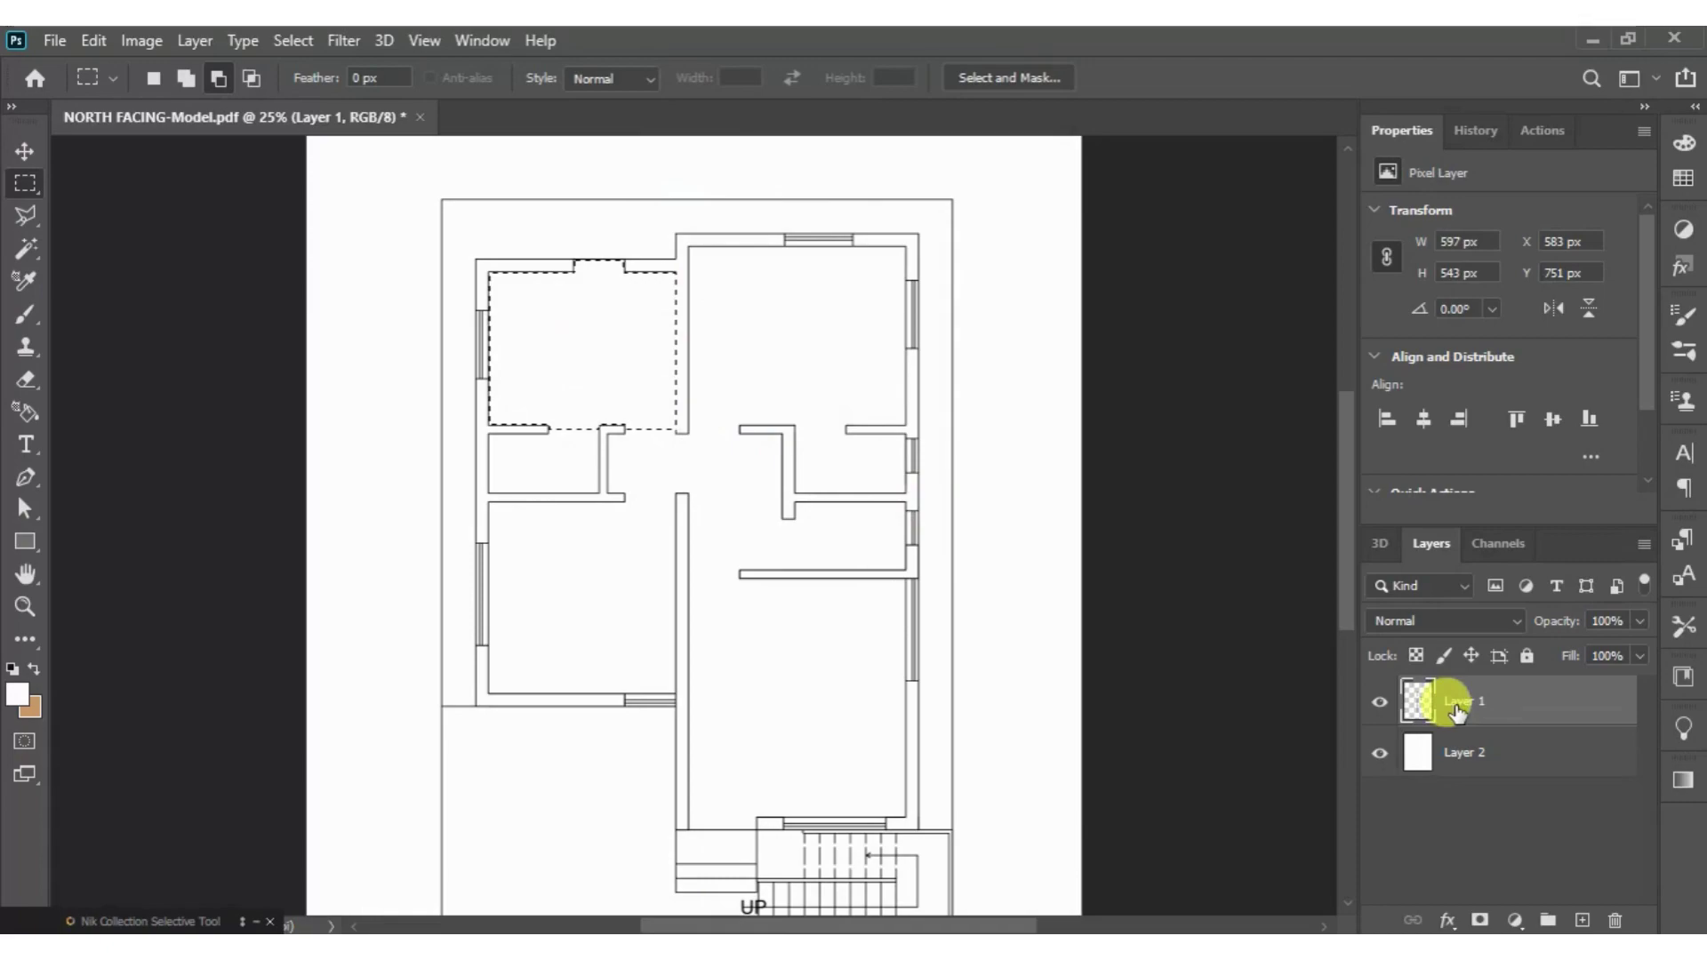
- Add a new empty layer for the floor and bring up its Layer Style settings
left_click(1582, 920)
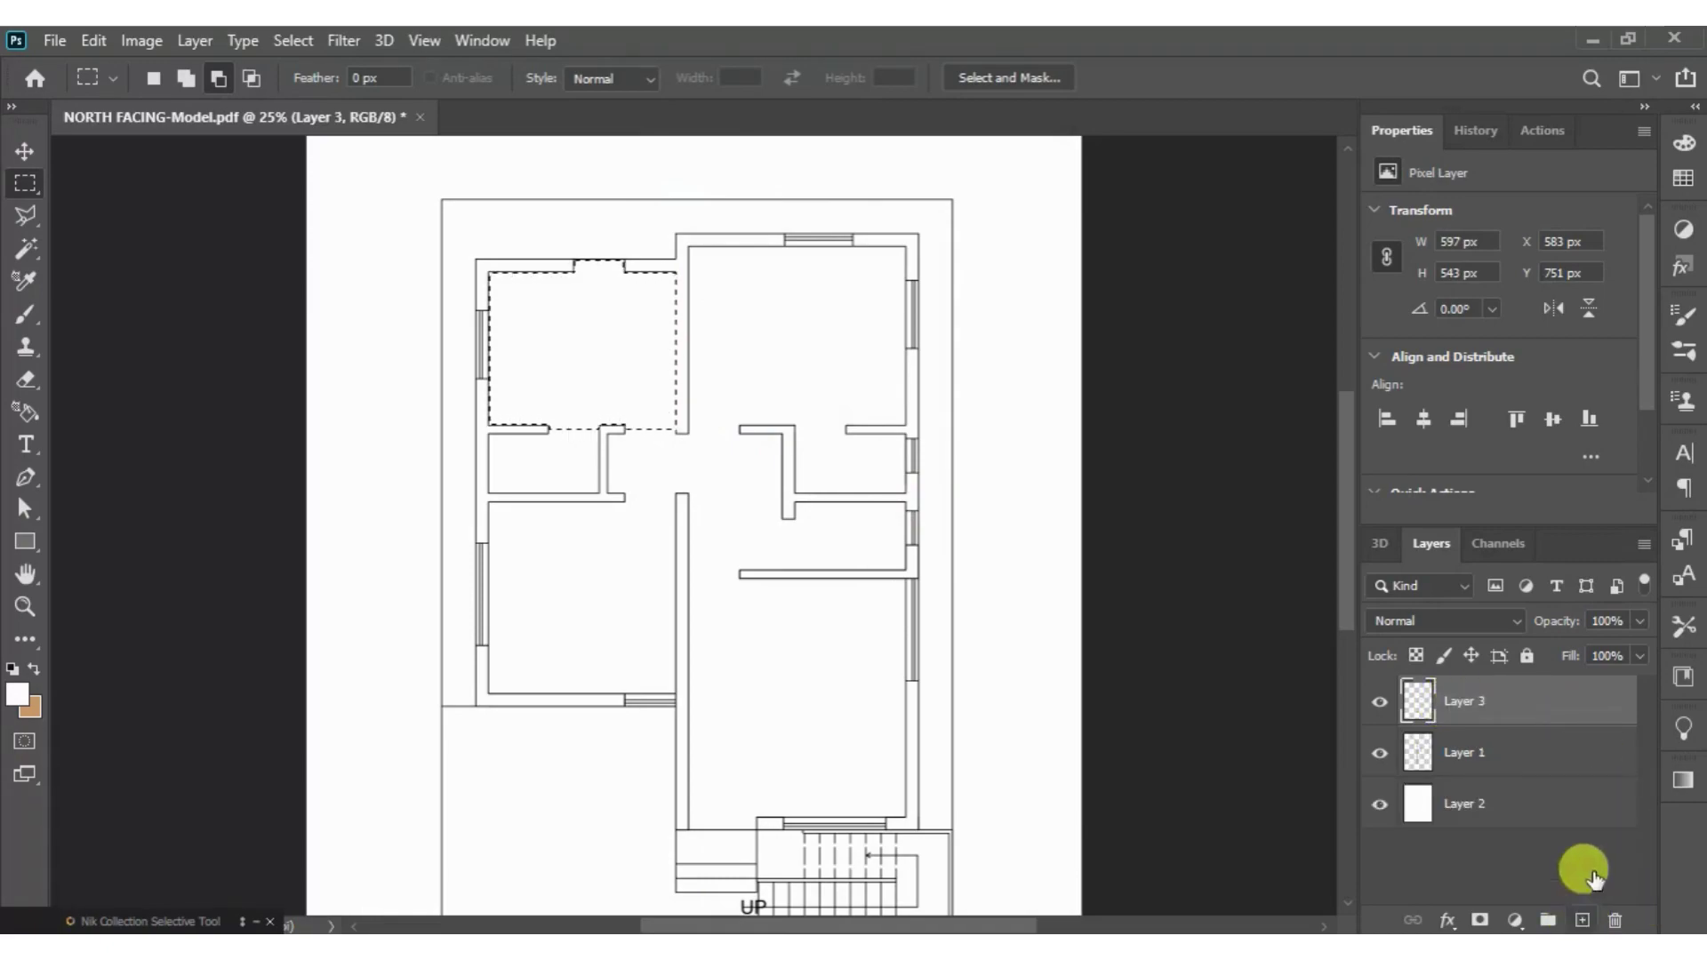
double_click(1537, 699)
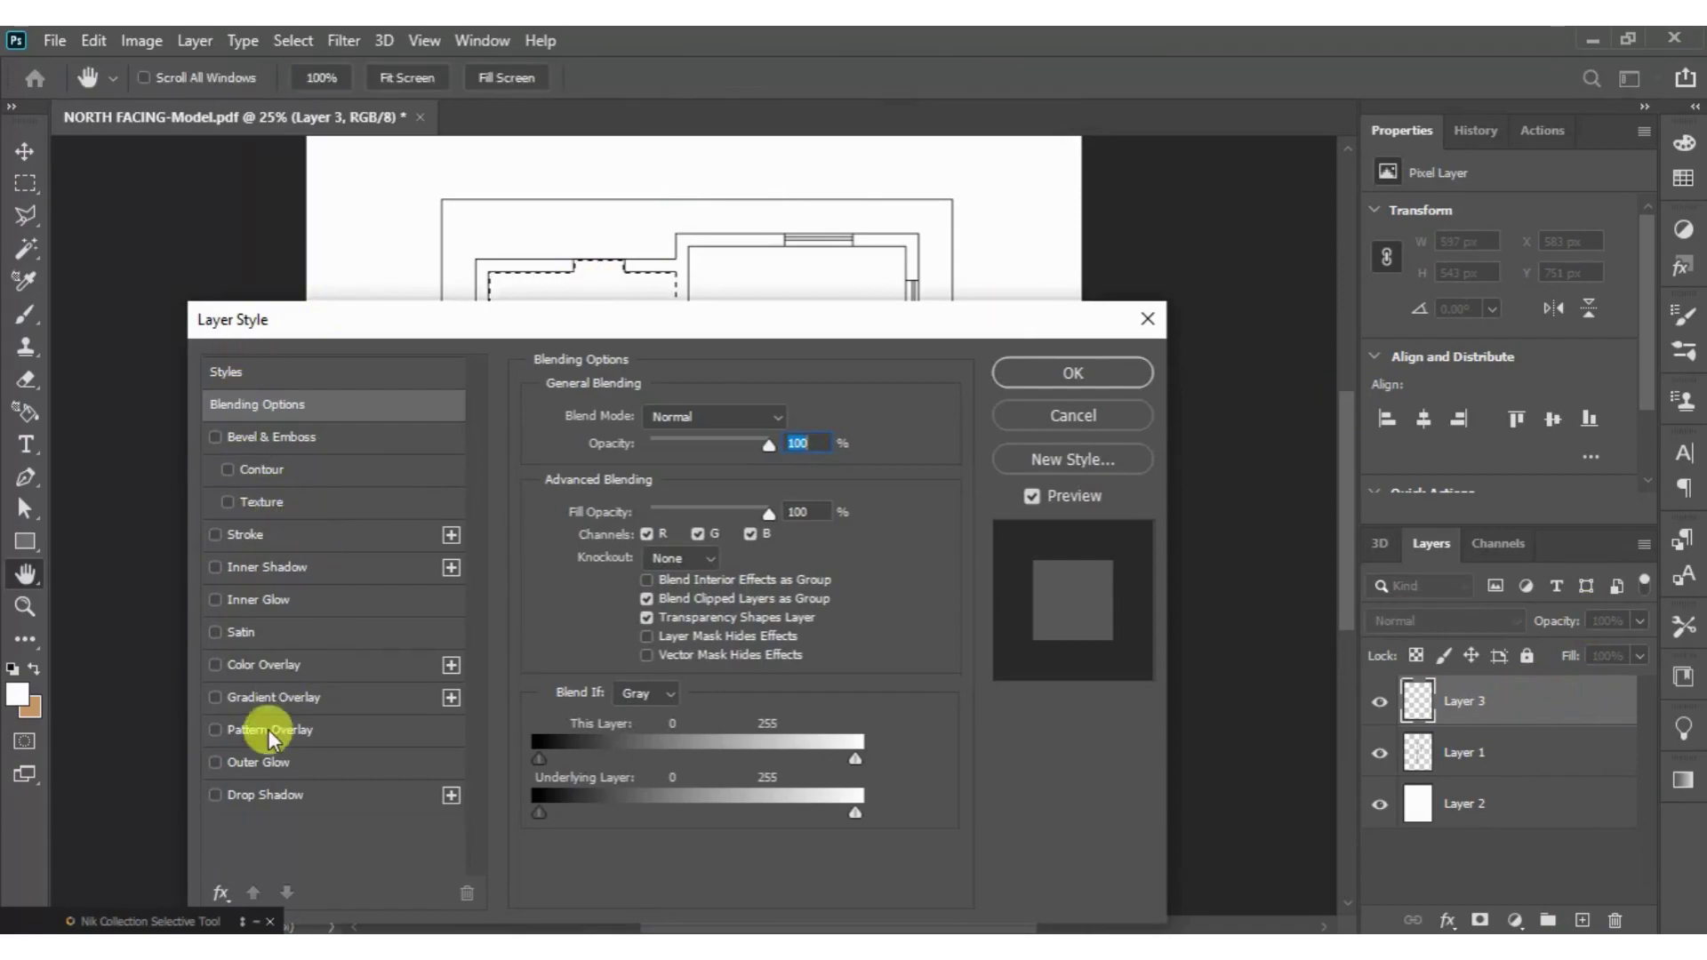
left_click(280, 732)
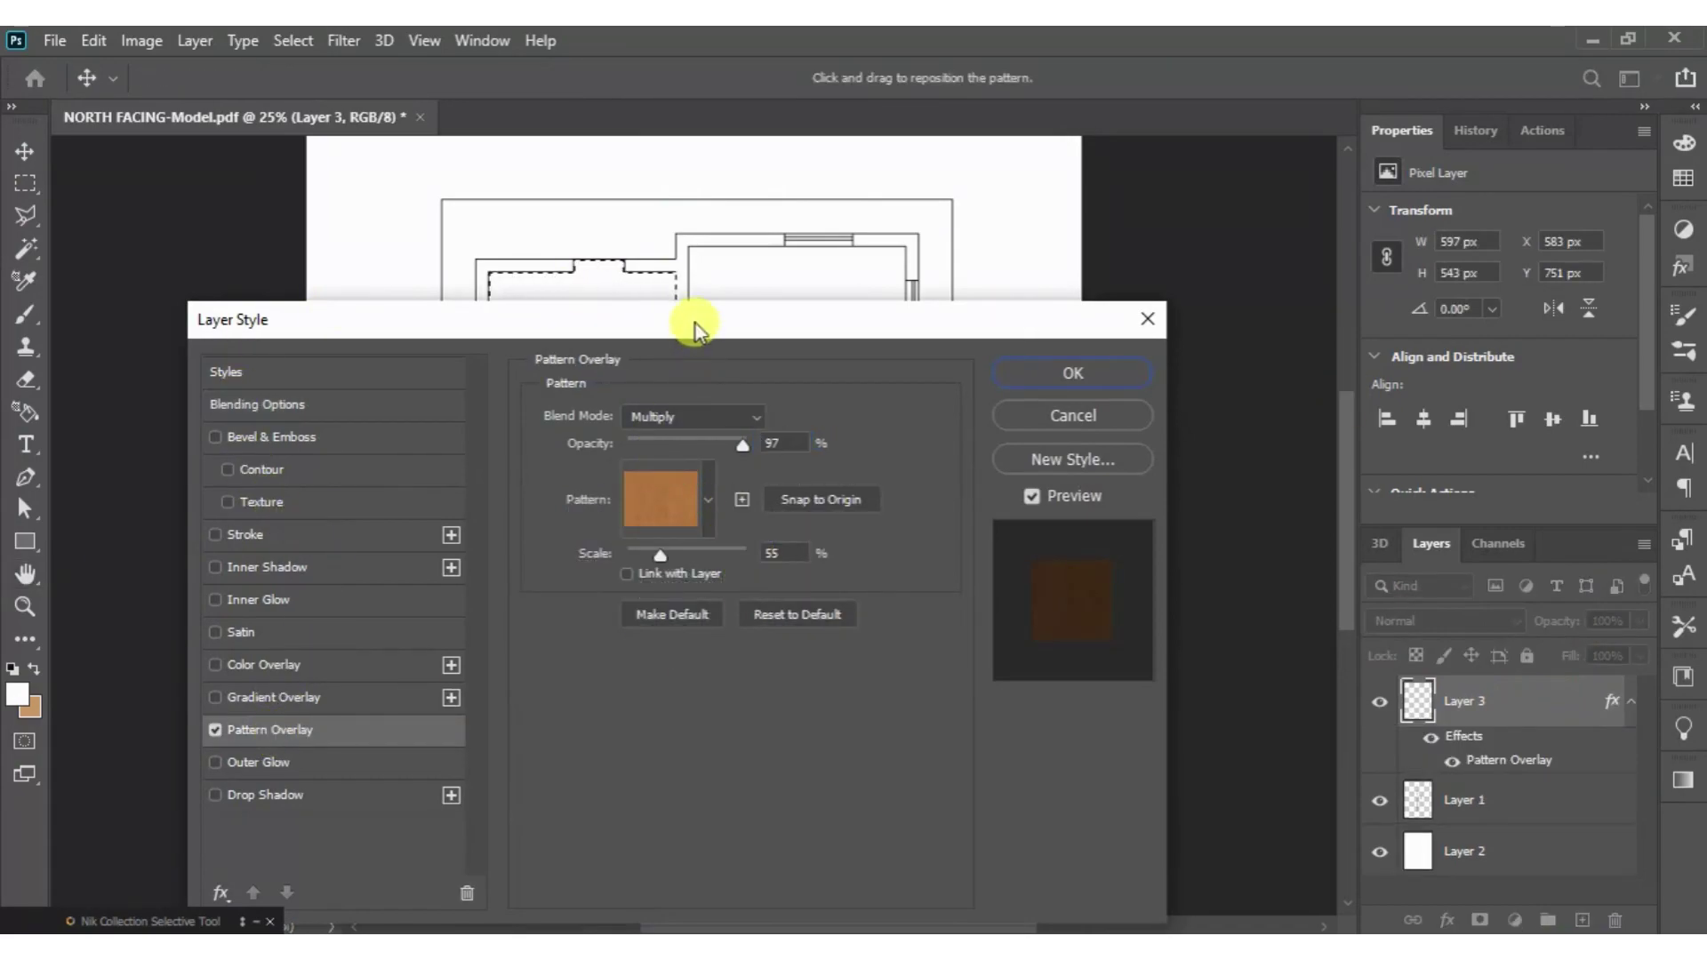
left_click_drag(696, 323, 643, 424)
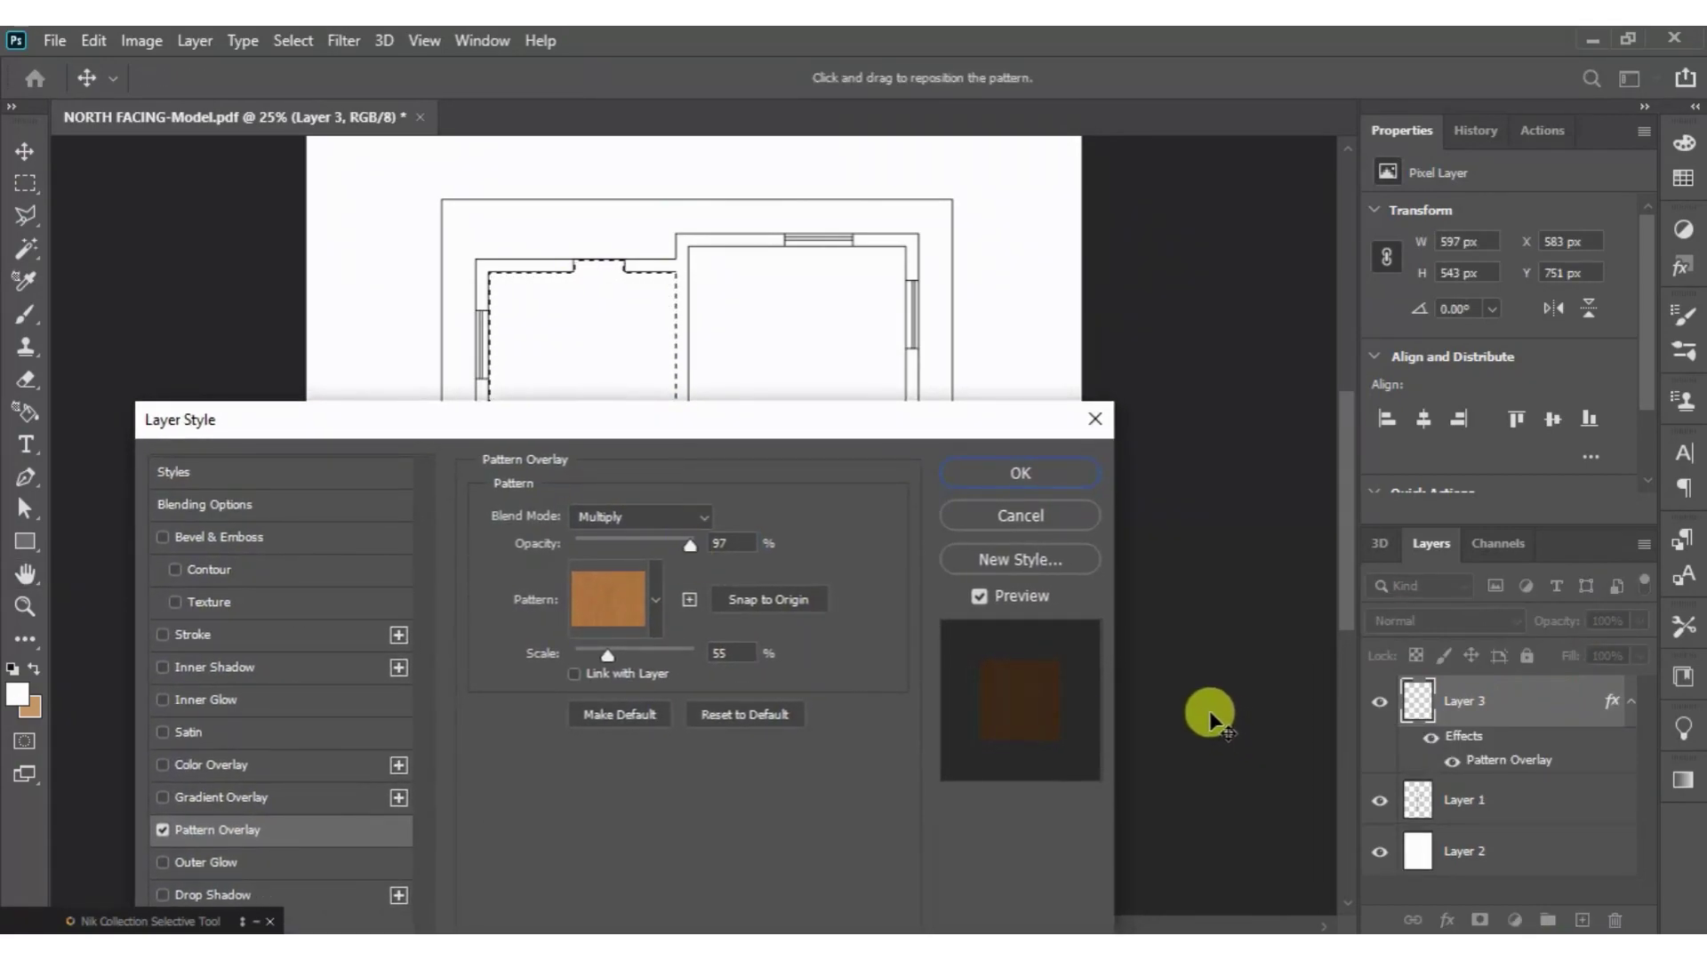
- Fill the top-left room selection with plain white on the new layer
key("ctrl+BackSpace")
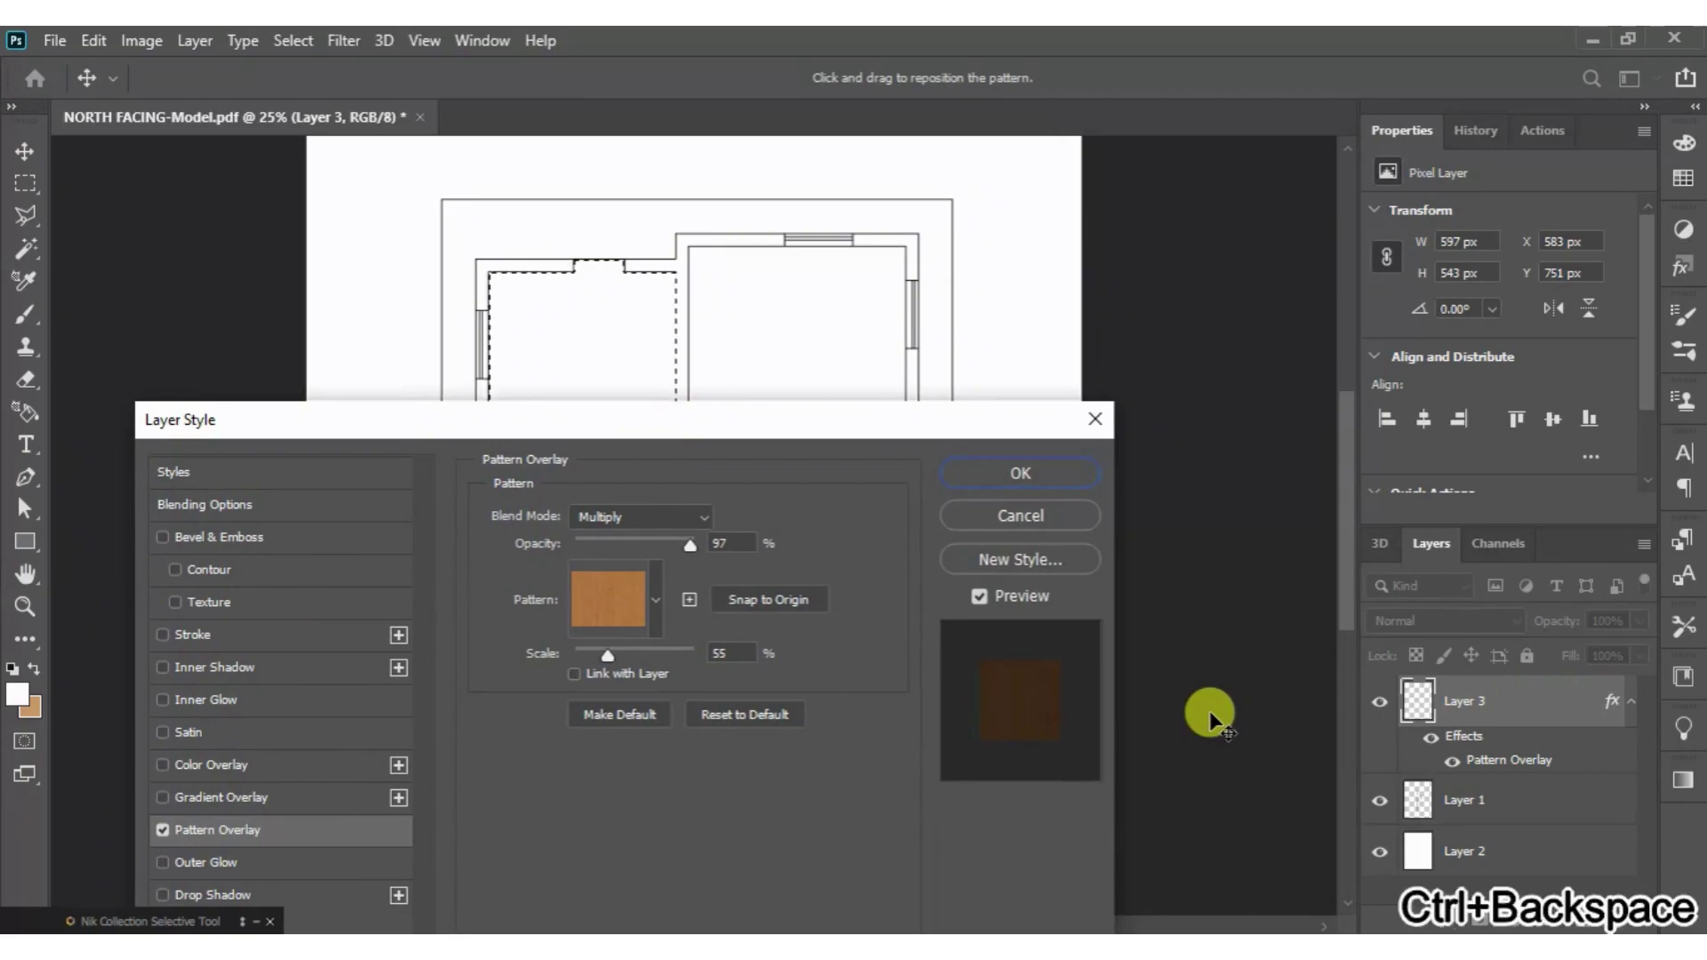
left_click(1038, 507)
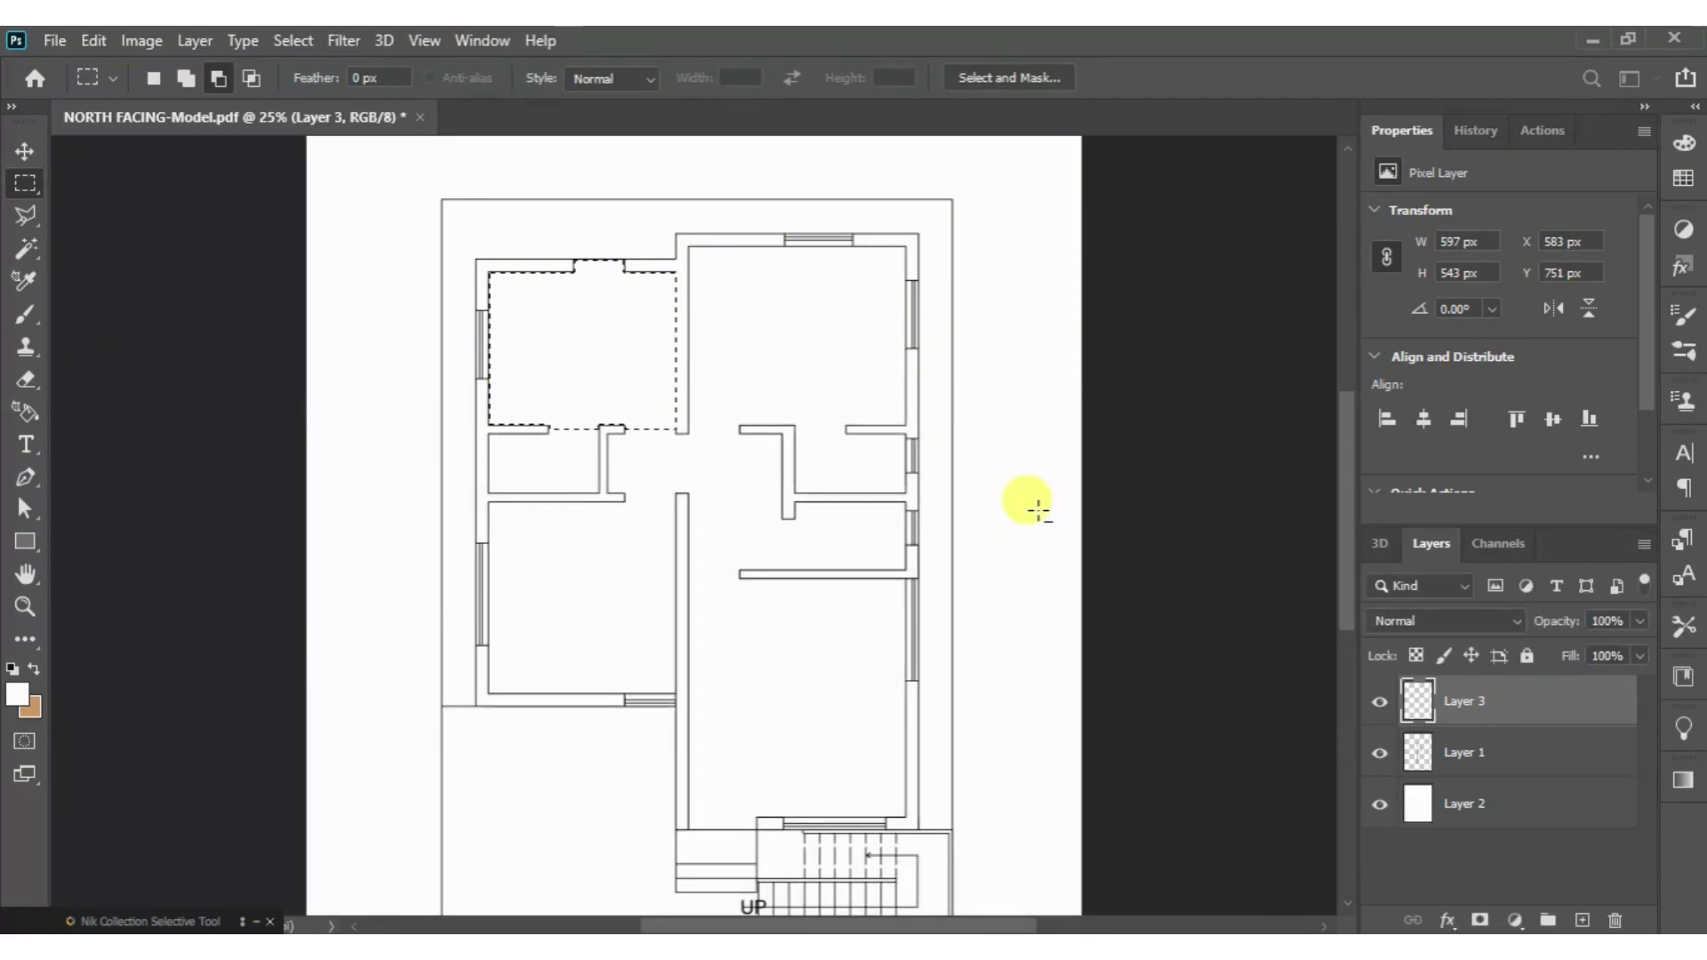
key("ctrl+BackSpace")
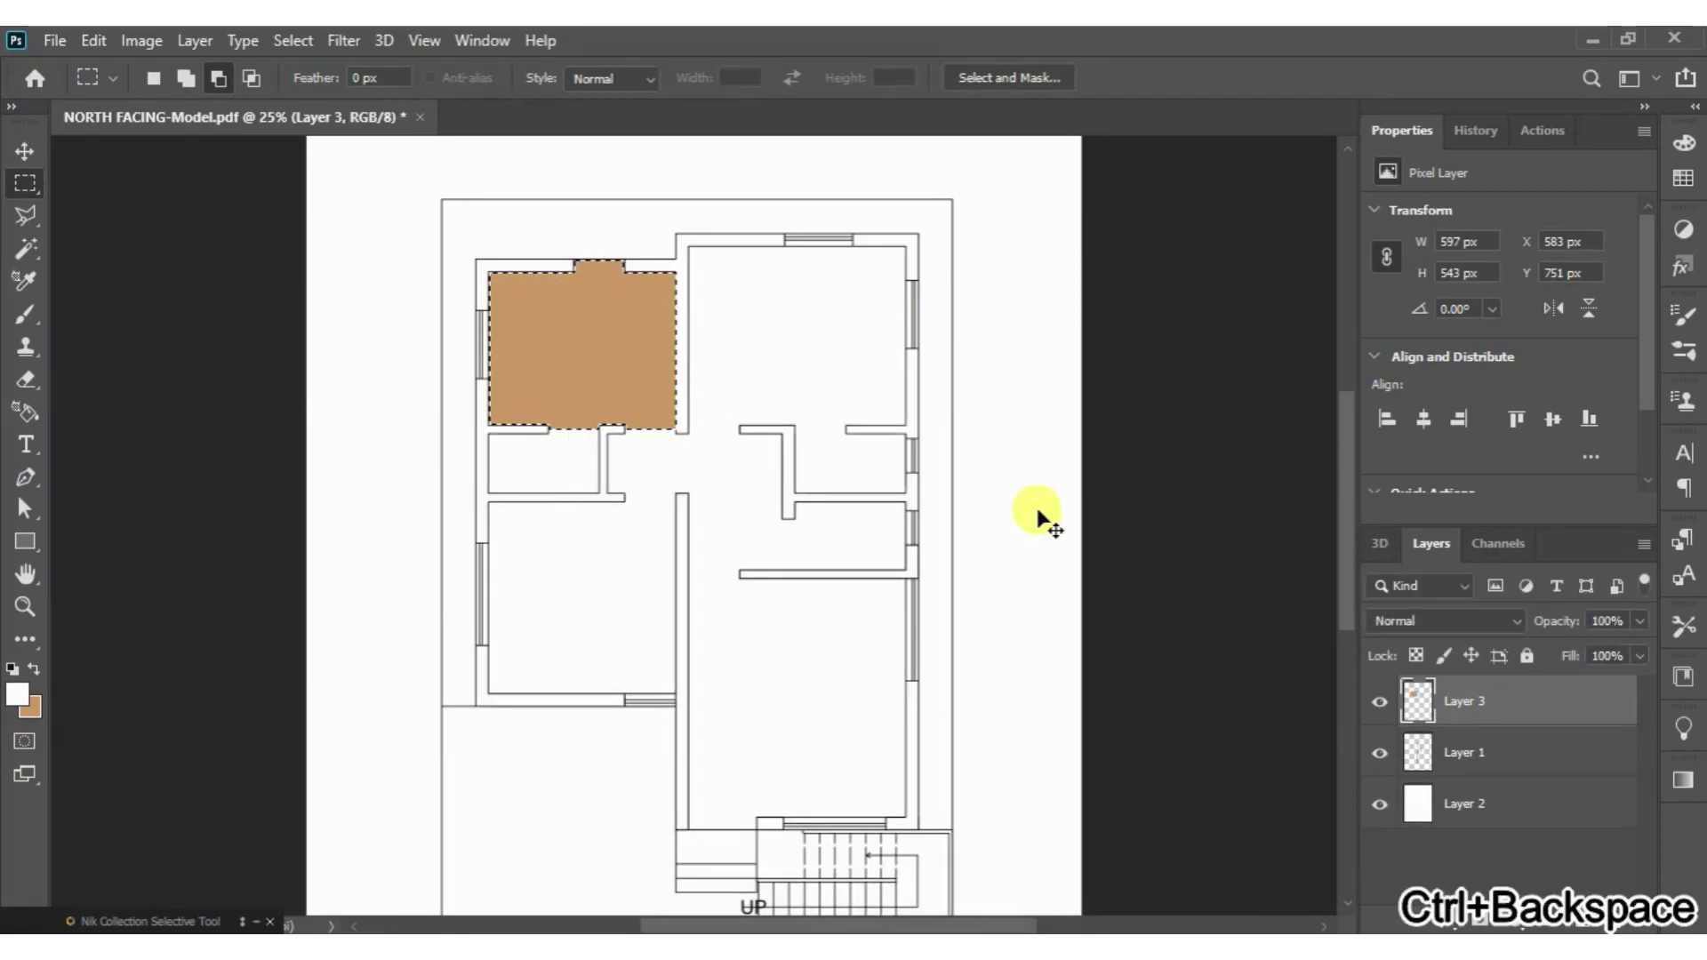
key("alt+BackSpace")
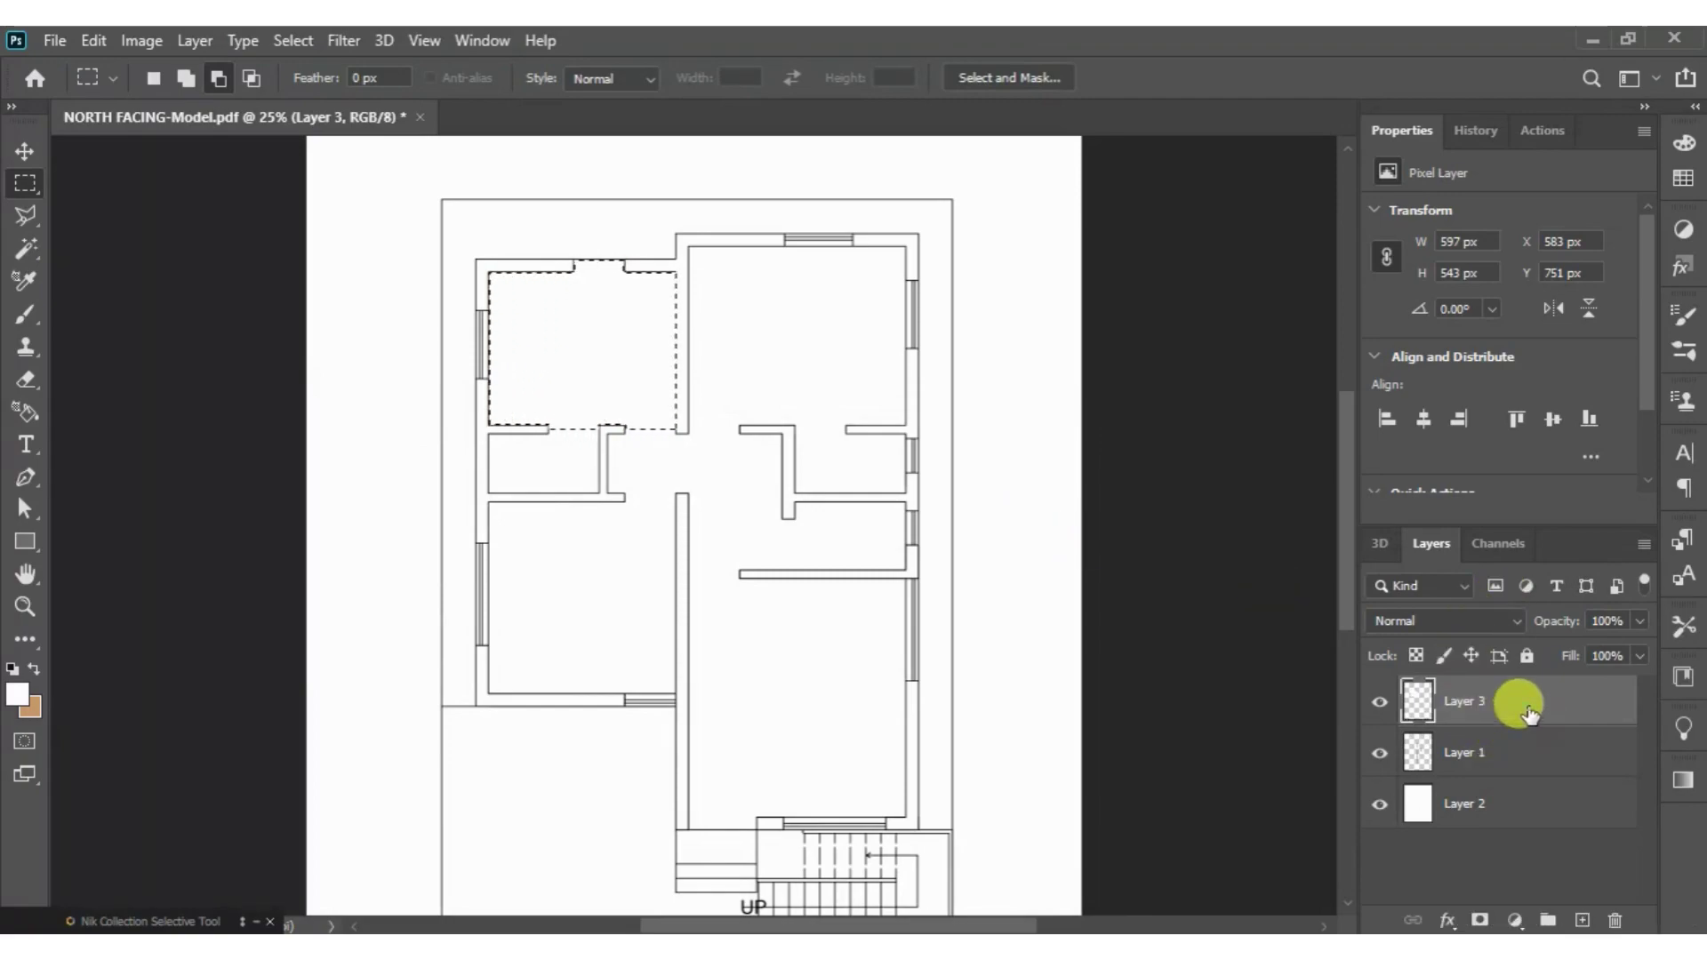
key("h")
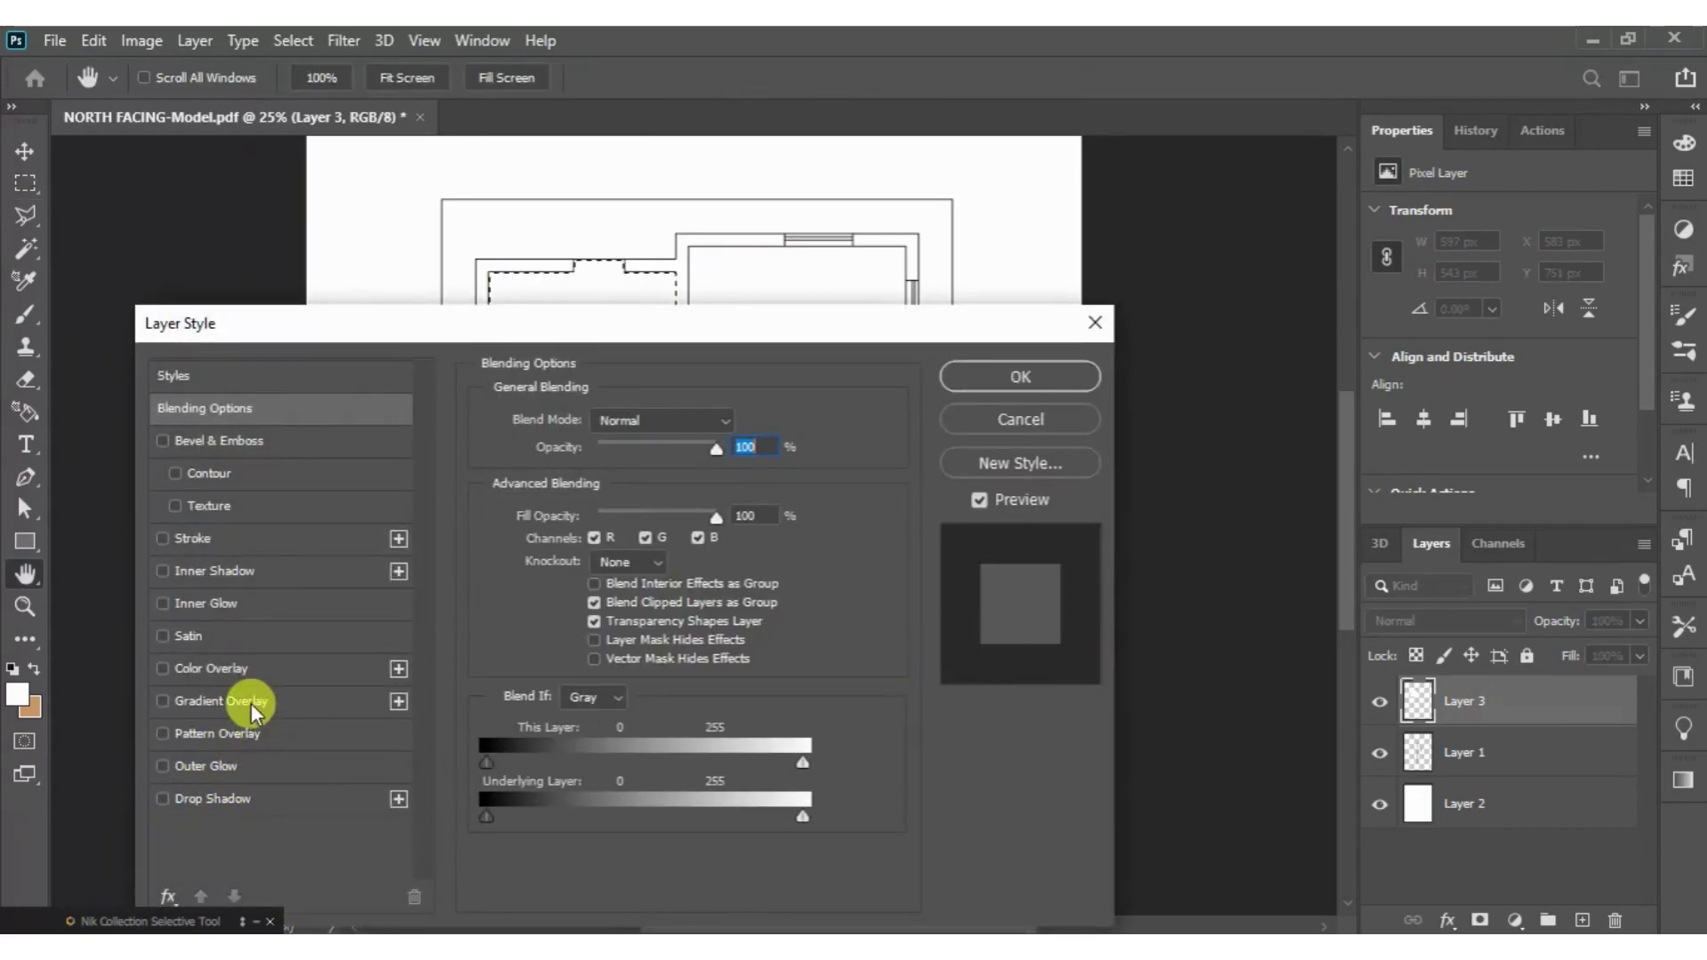
- Apply the white diagonal tile Pattern Overlay to the room at 100% opacity and 71% scale
left_click(260, 740)
left_click_drag(733, 333, 672, 562)
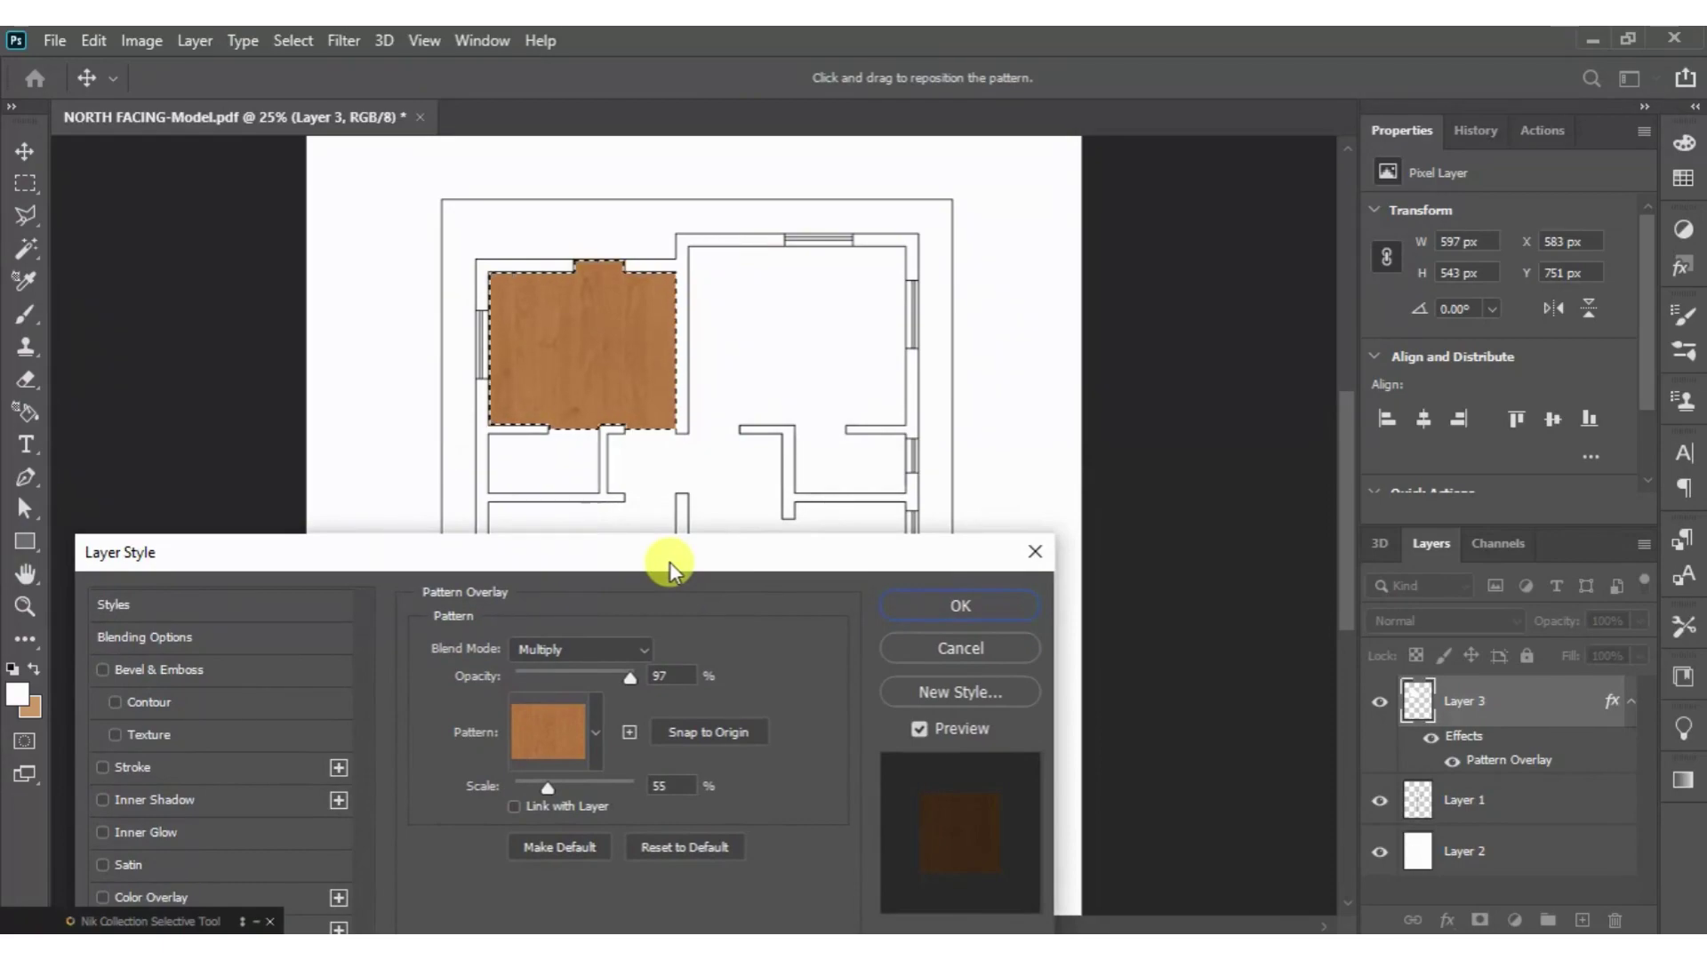
left_click(594, 728)
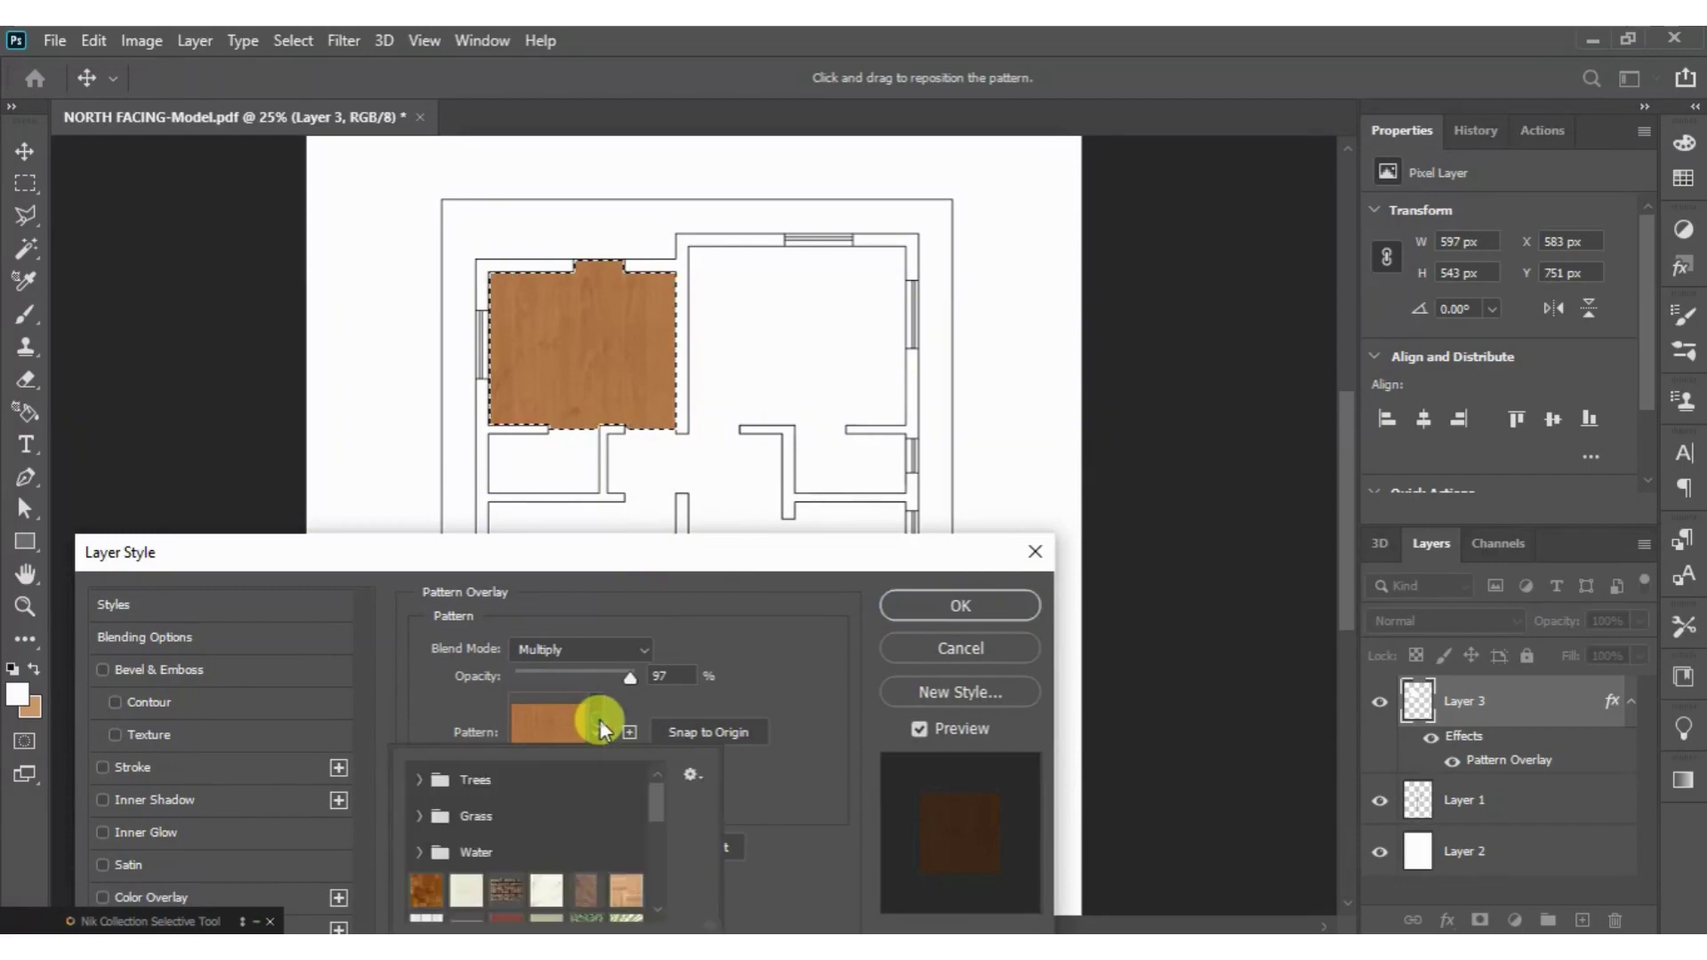
scroll(525, 869, "down", 2)
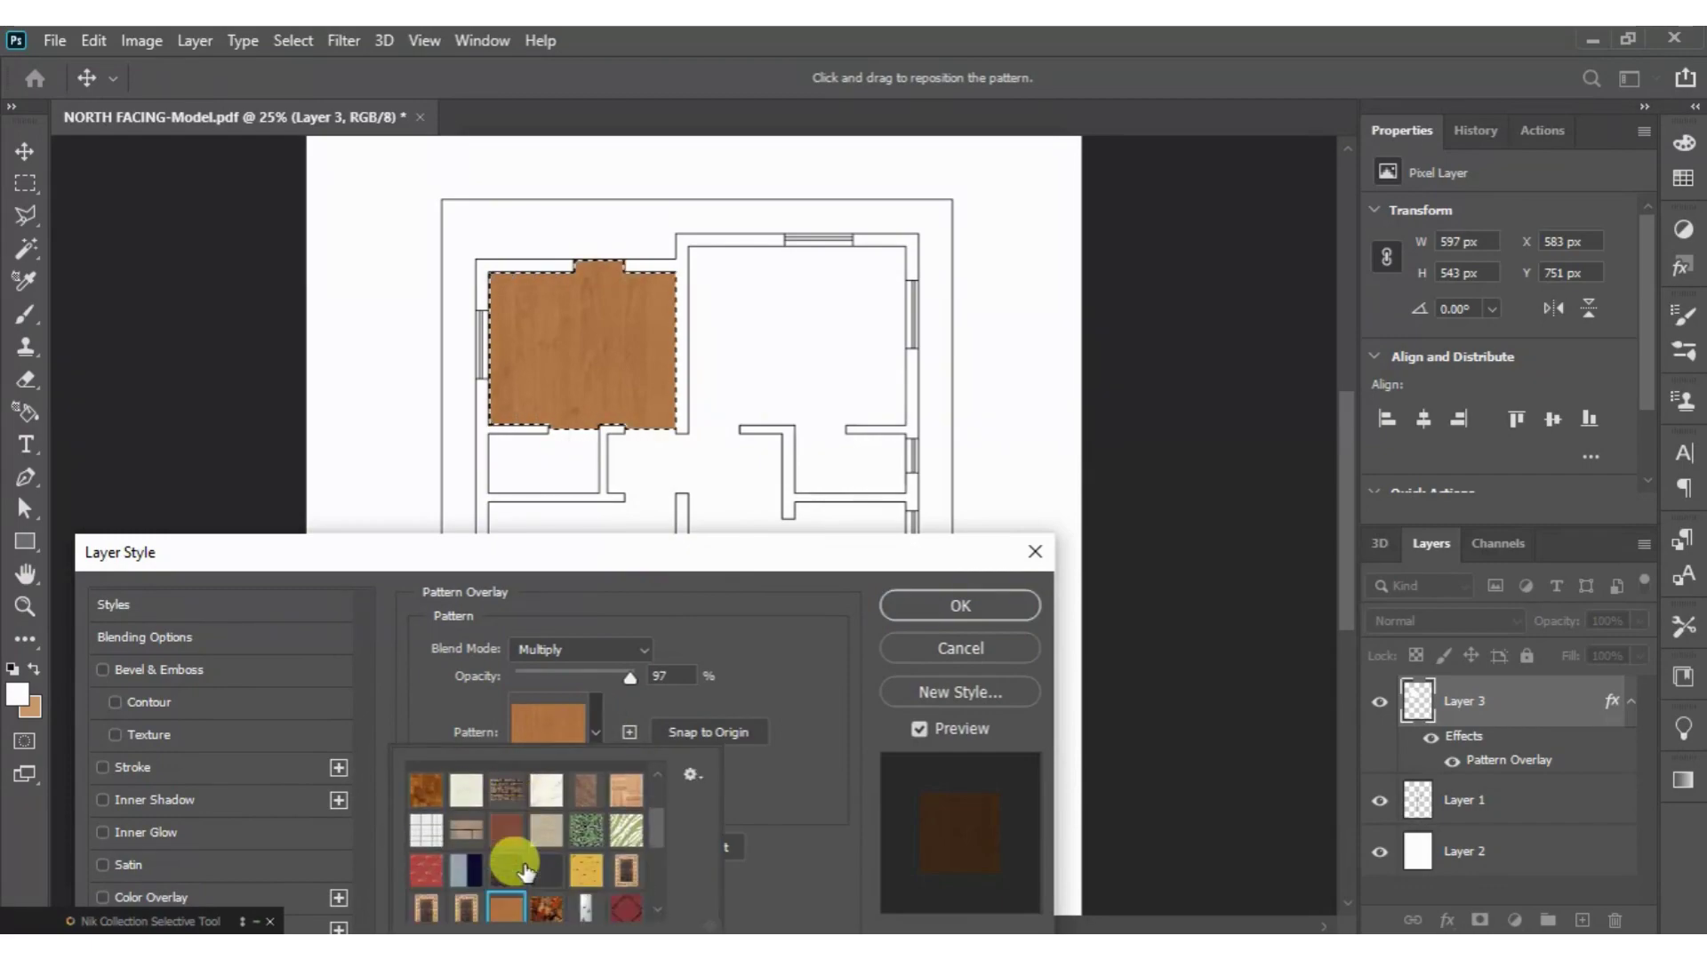
scroll(525, 870, "down", 2)
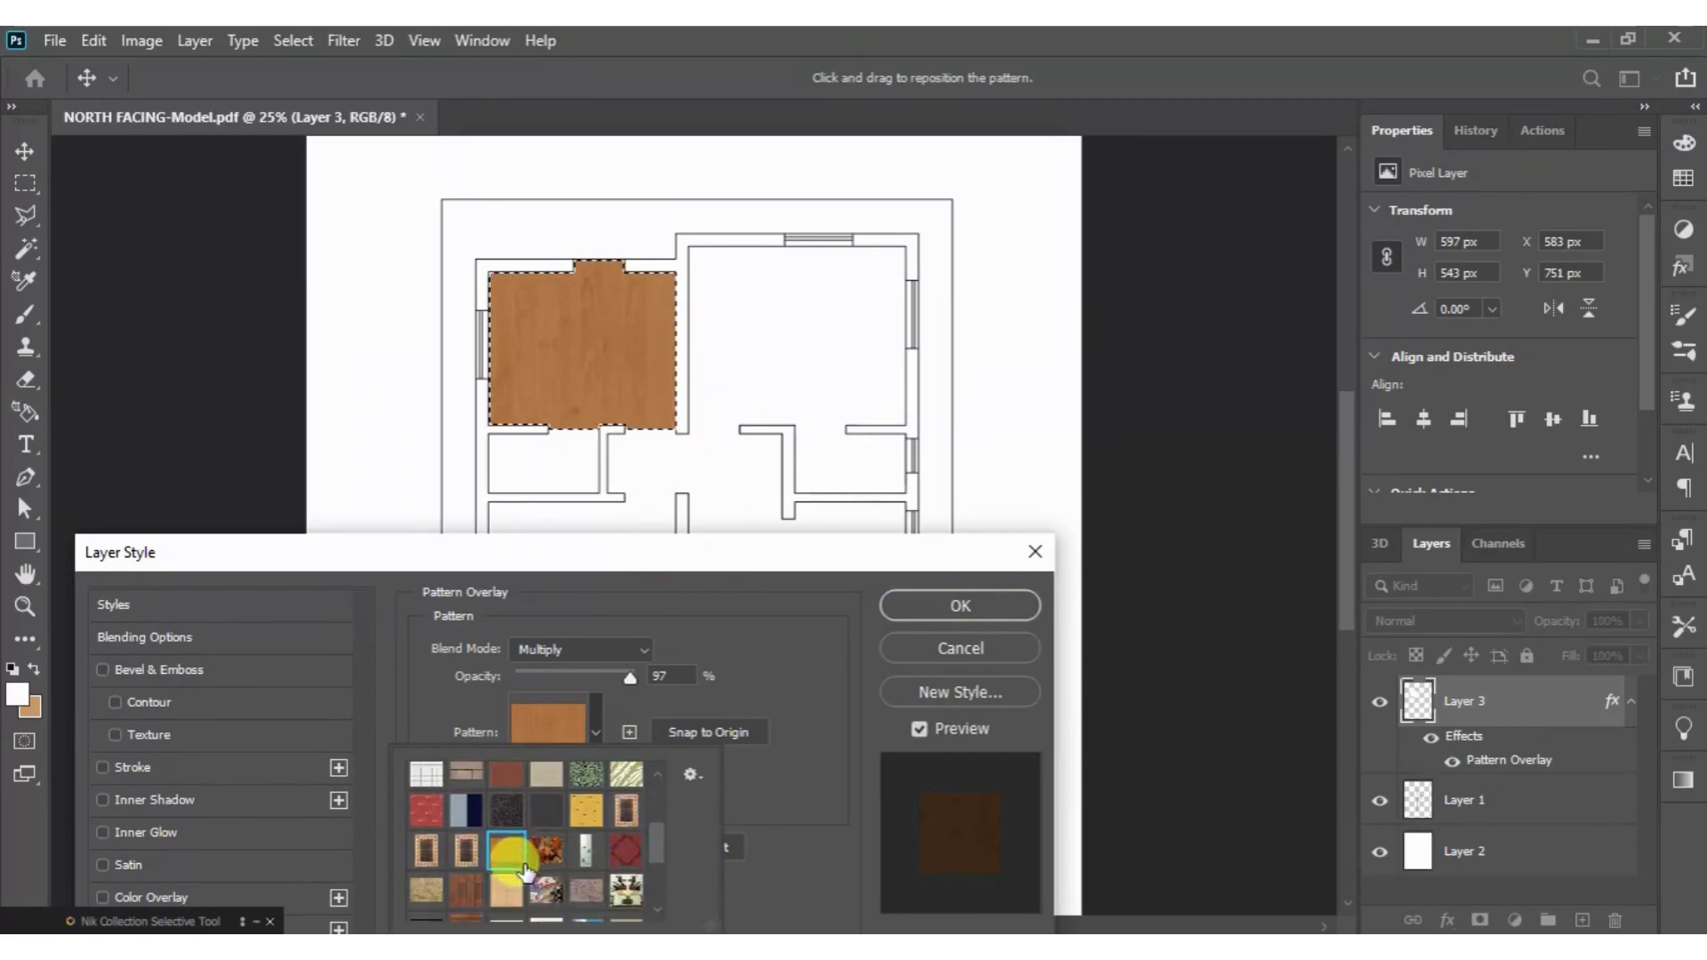
scroll(660, 863, "down", 3)
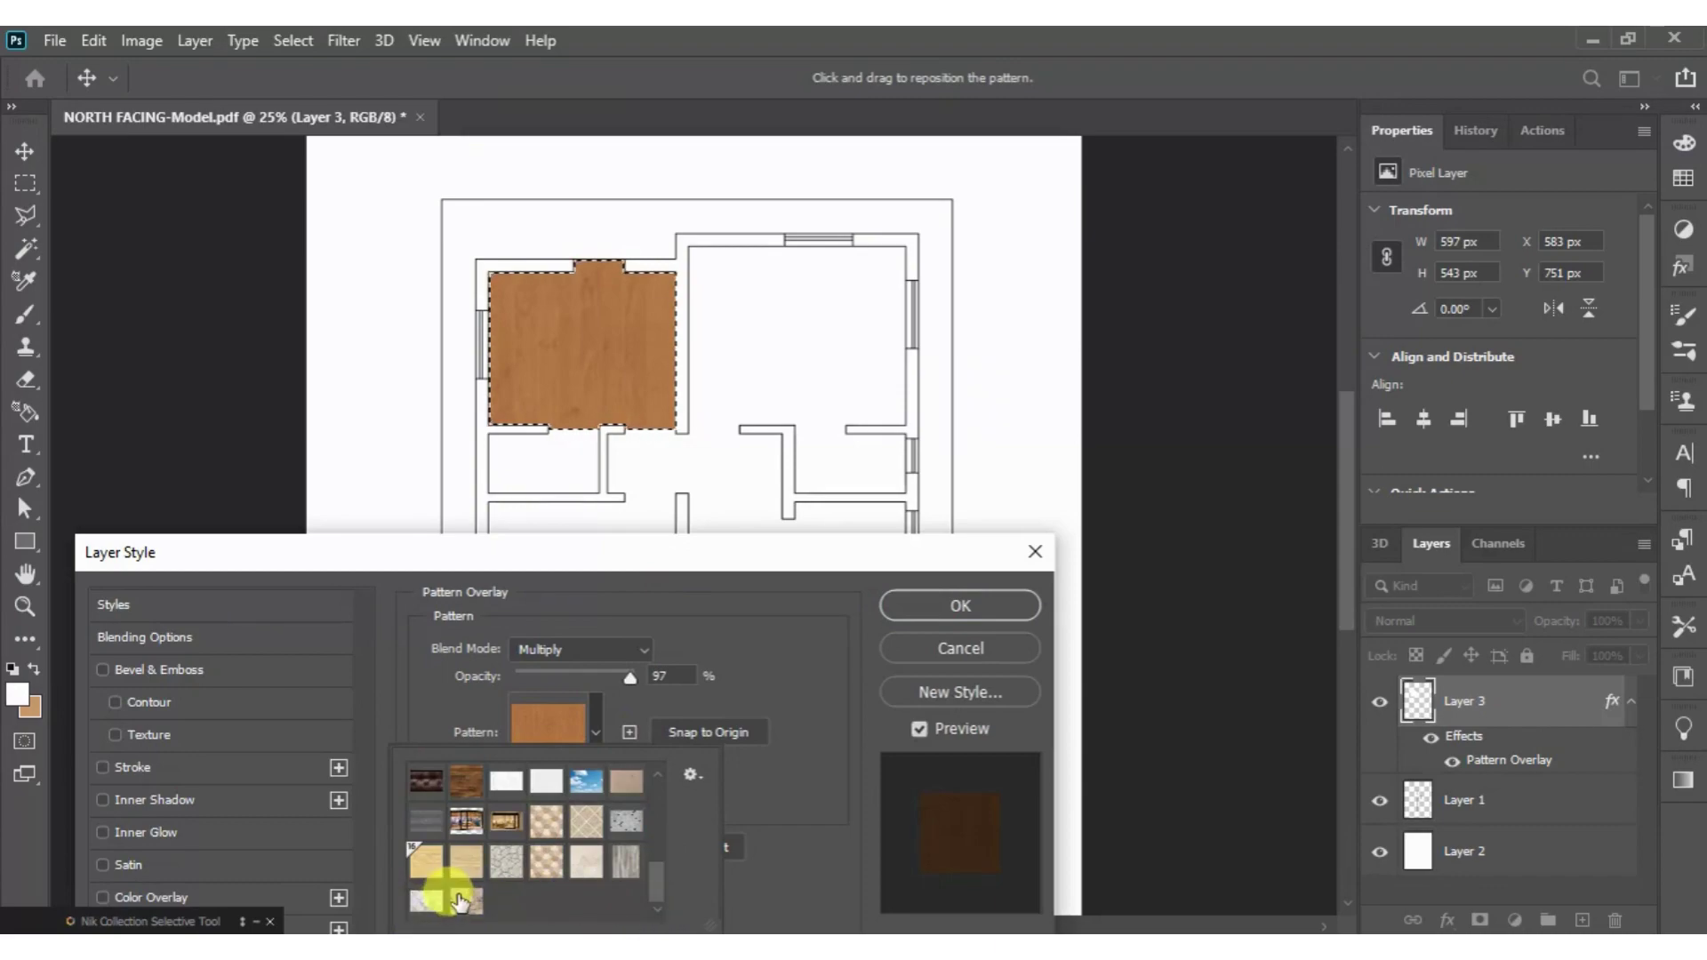
left_click(425, 900)
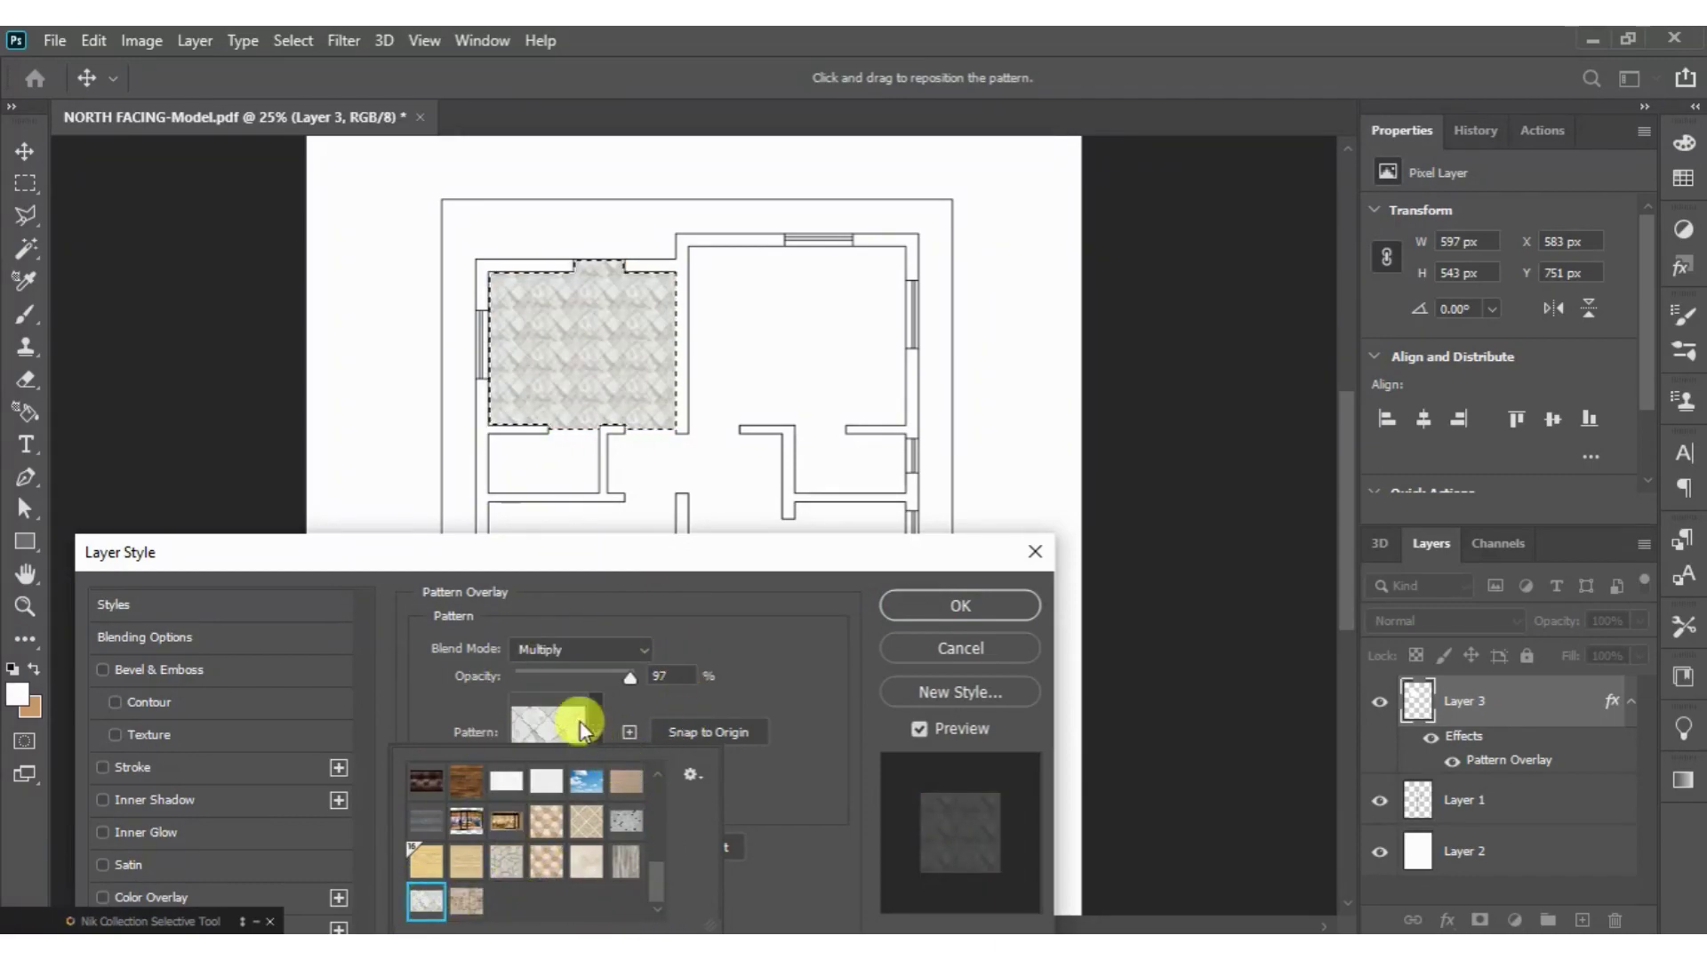
left_click(624, 680)
mouse_move(621, 680)
left_mouse_down()
mouse_move(587, 680)
mouse_move(648, 675)
left_mouse_up()
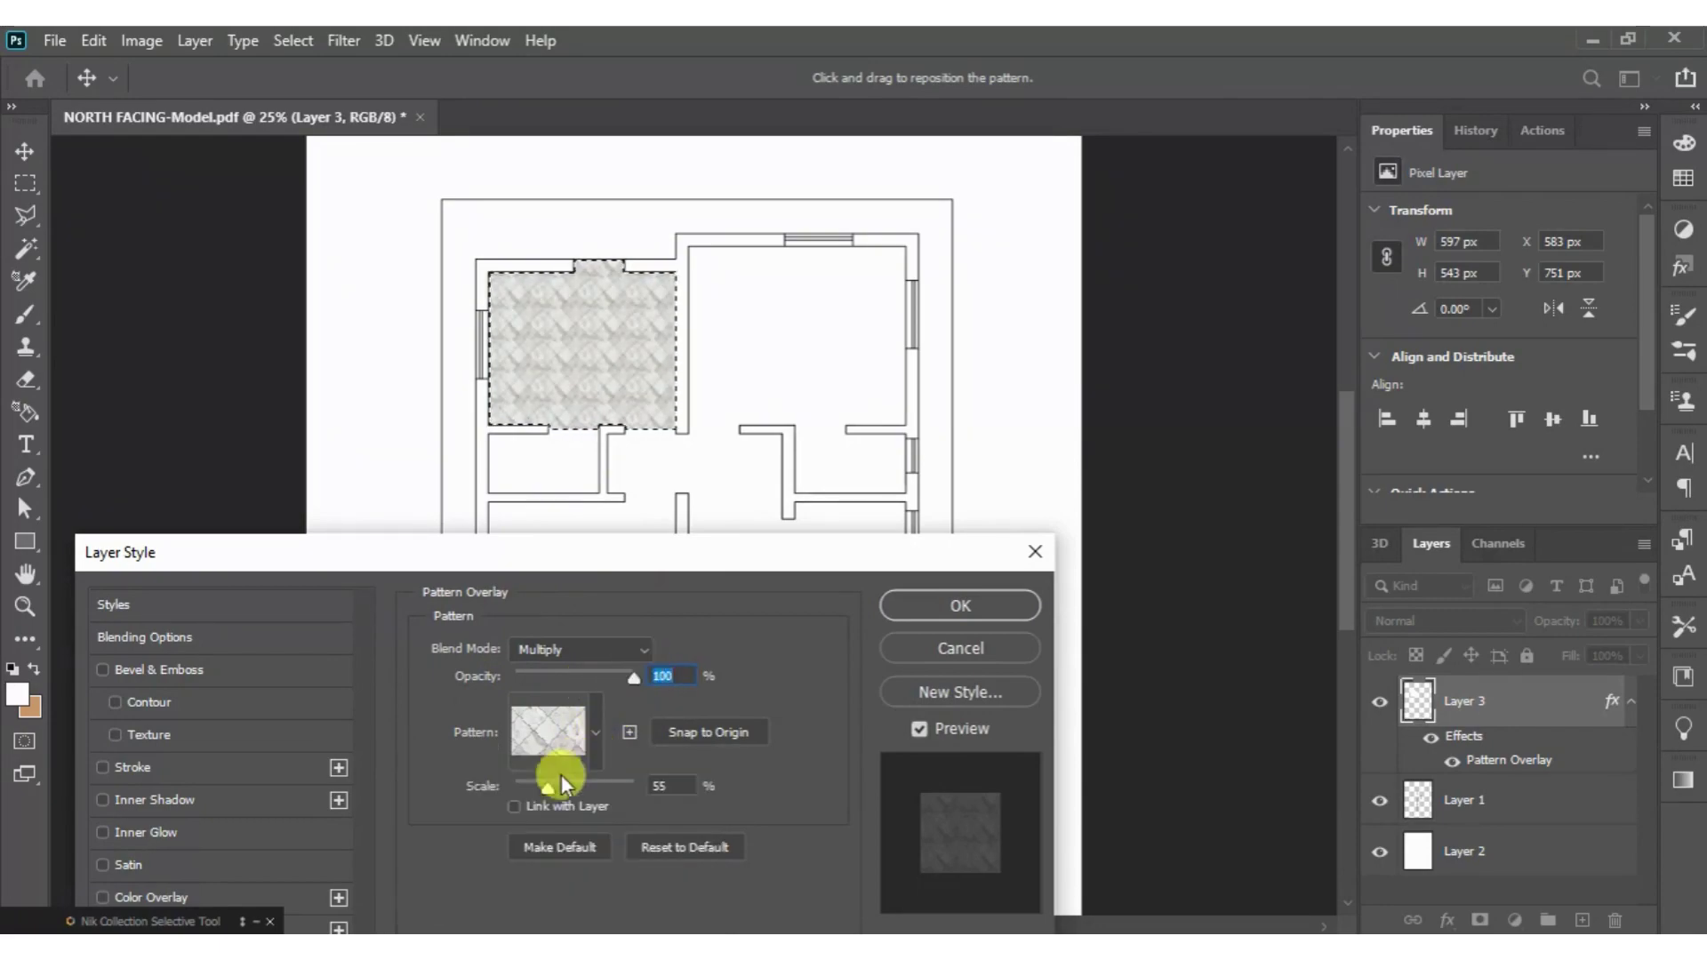
left_click_drag(546, 787, 559, 786)
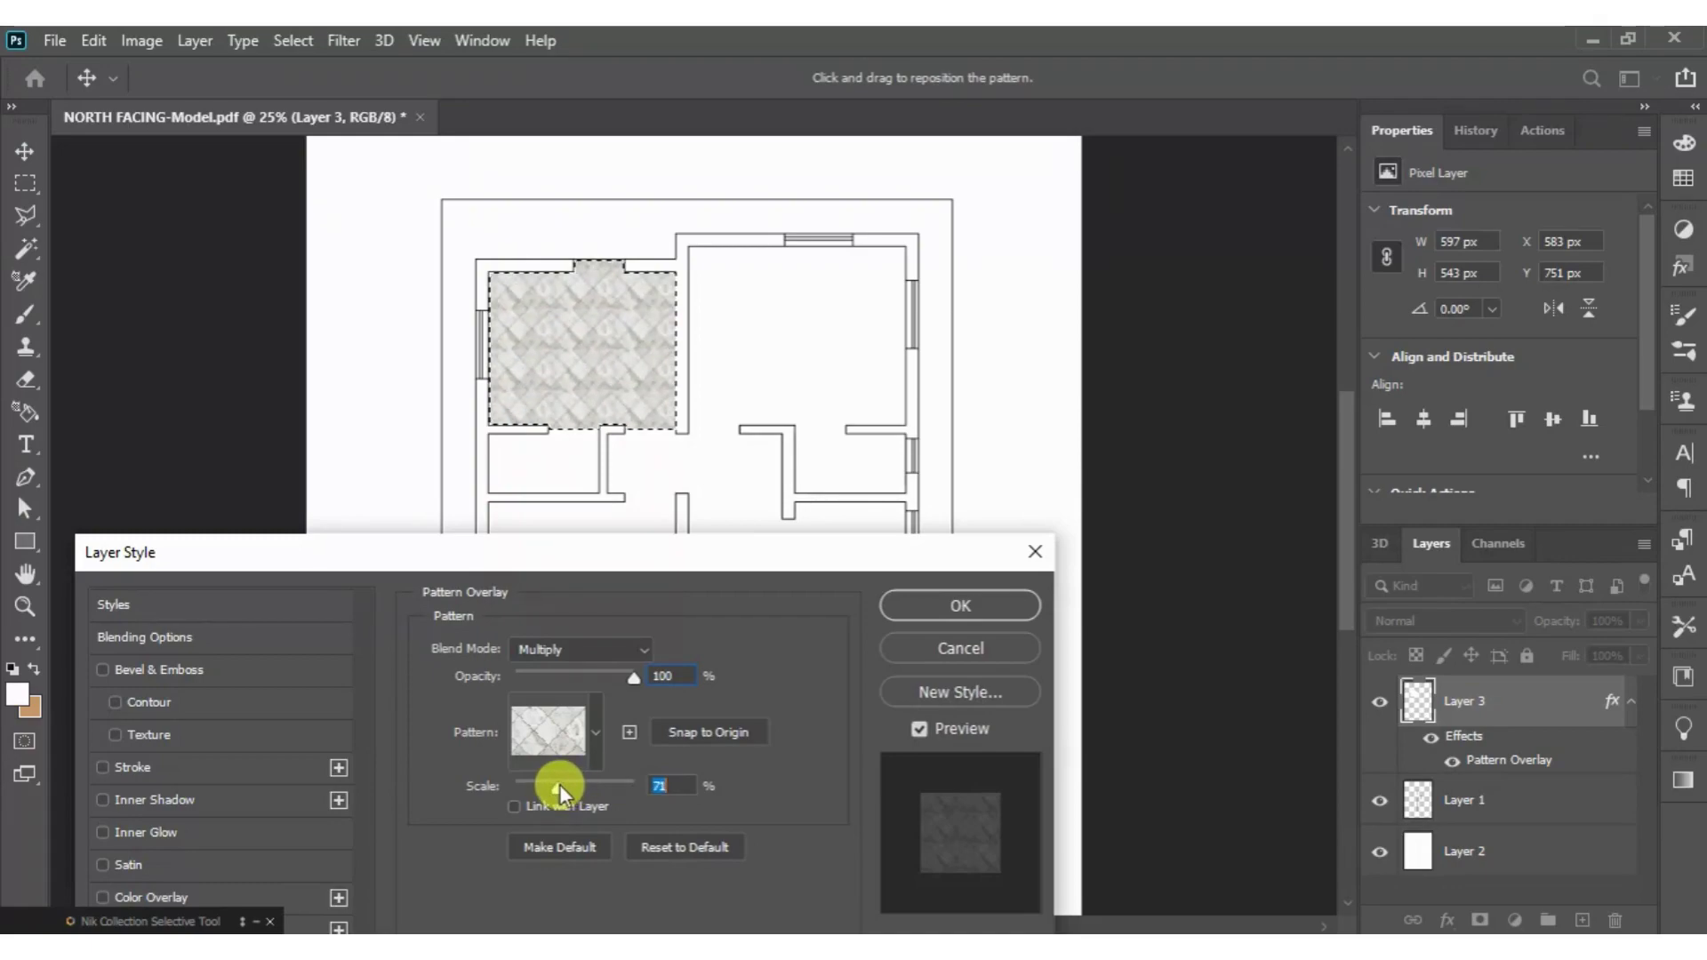
left_click(941, 611)
- Deselect the area around the tiled top-left room
key("m")
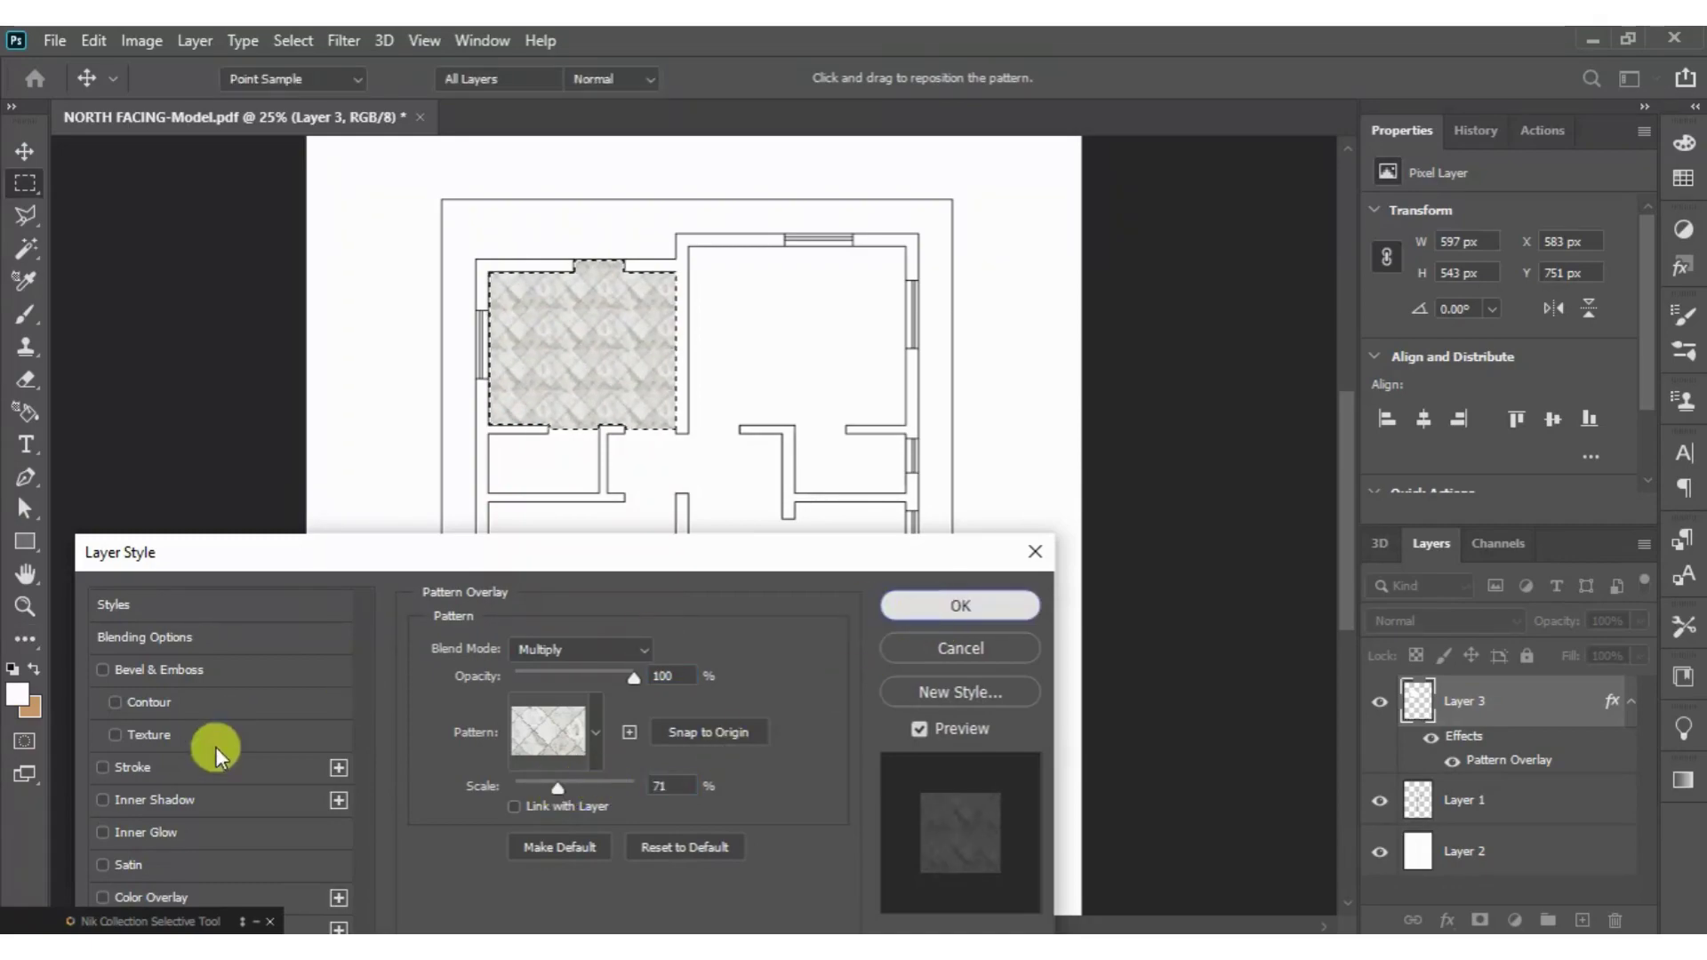
right_click(558, 294)
left_click(592, 305)
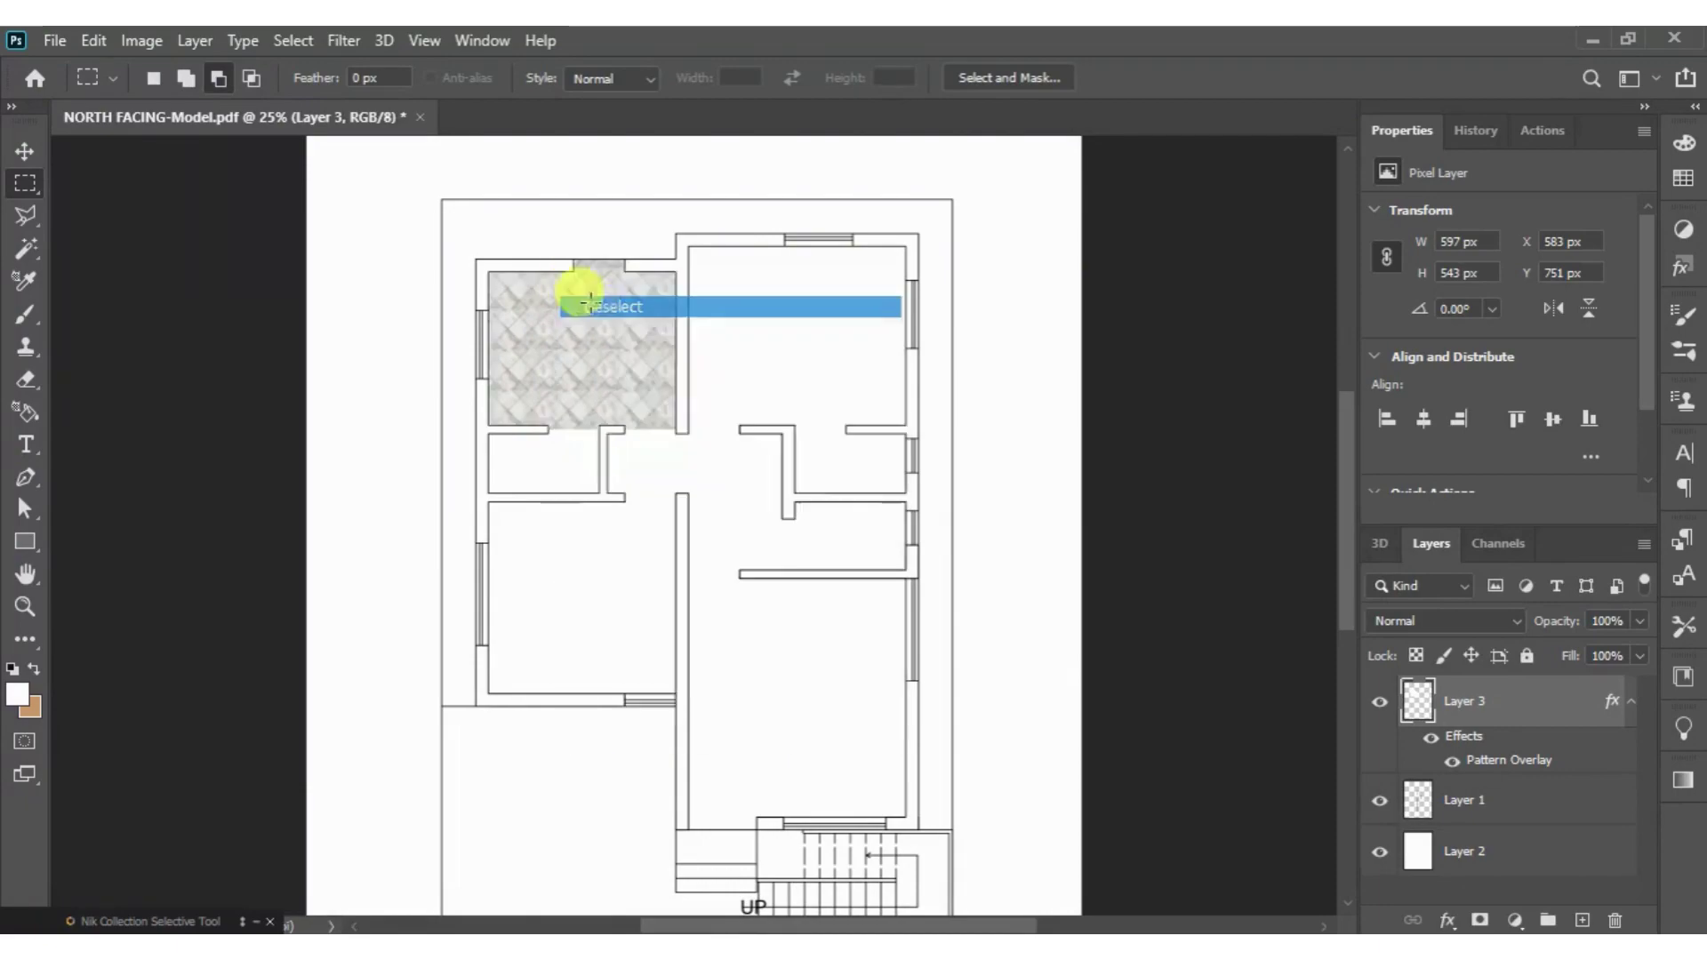
- Zoom in and back out to inspect the finished tiled floor
scroll(519, 372, "up", 3)
scroll(519, 372, "up", 3)
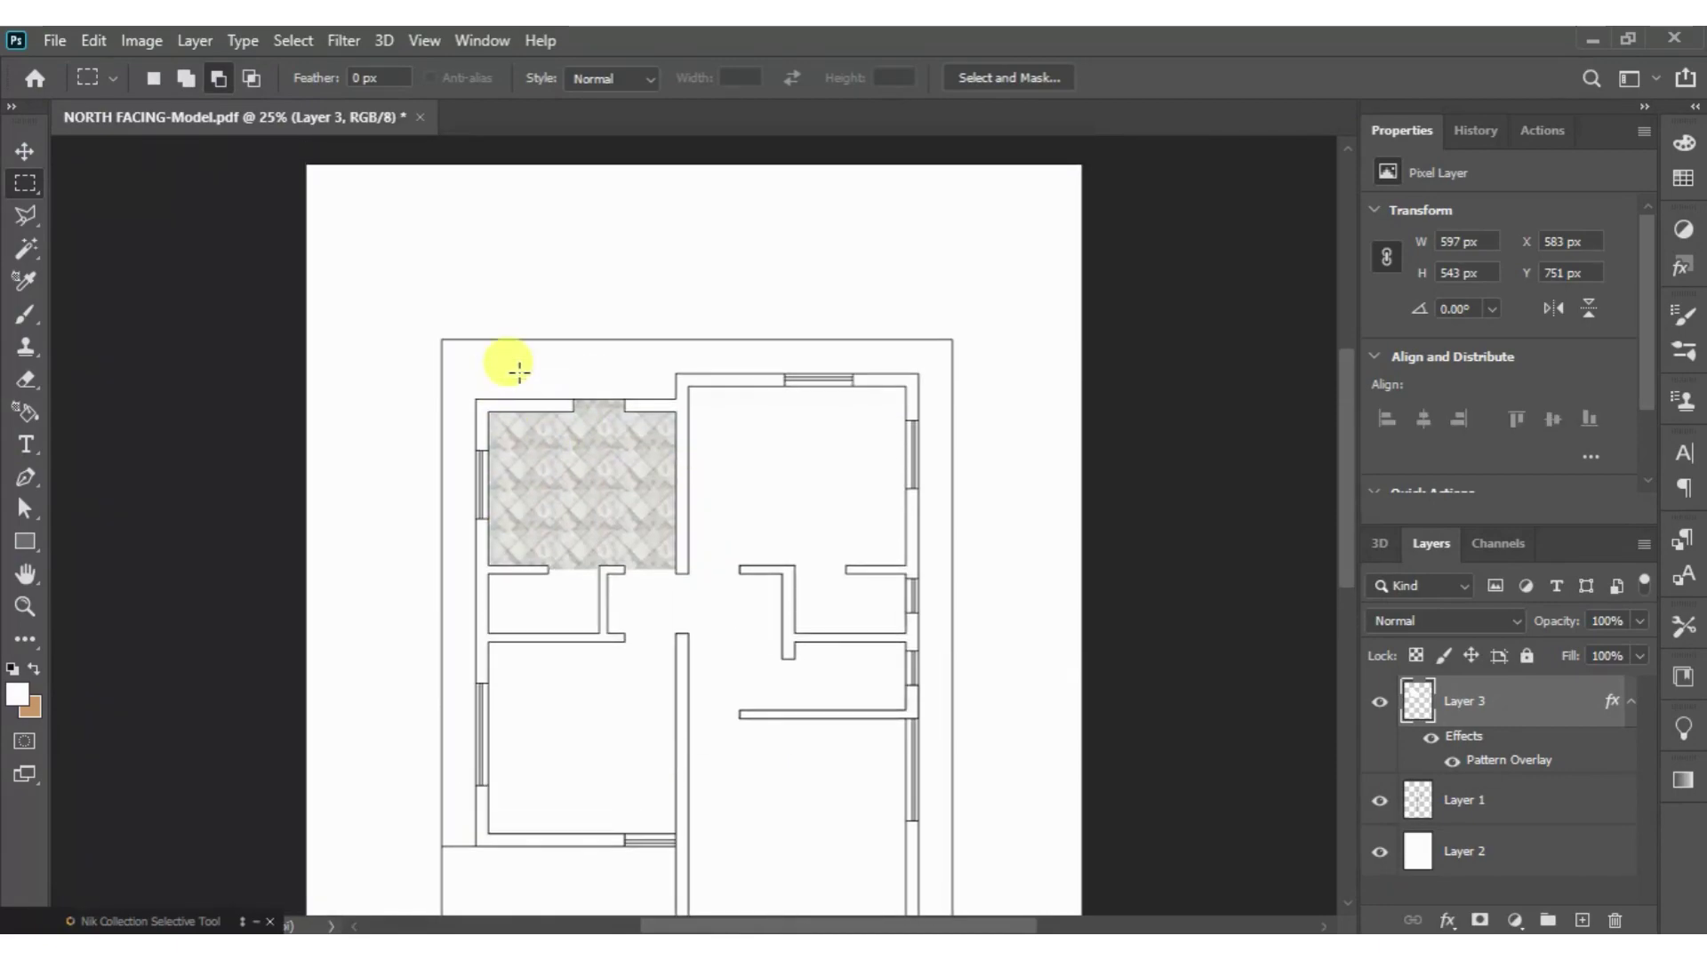
key("ctrl+plus")
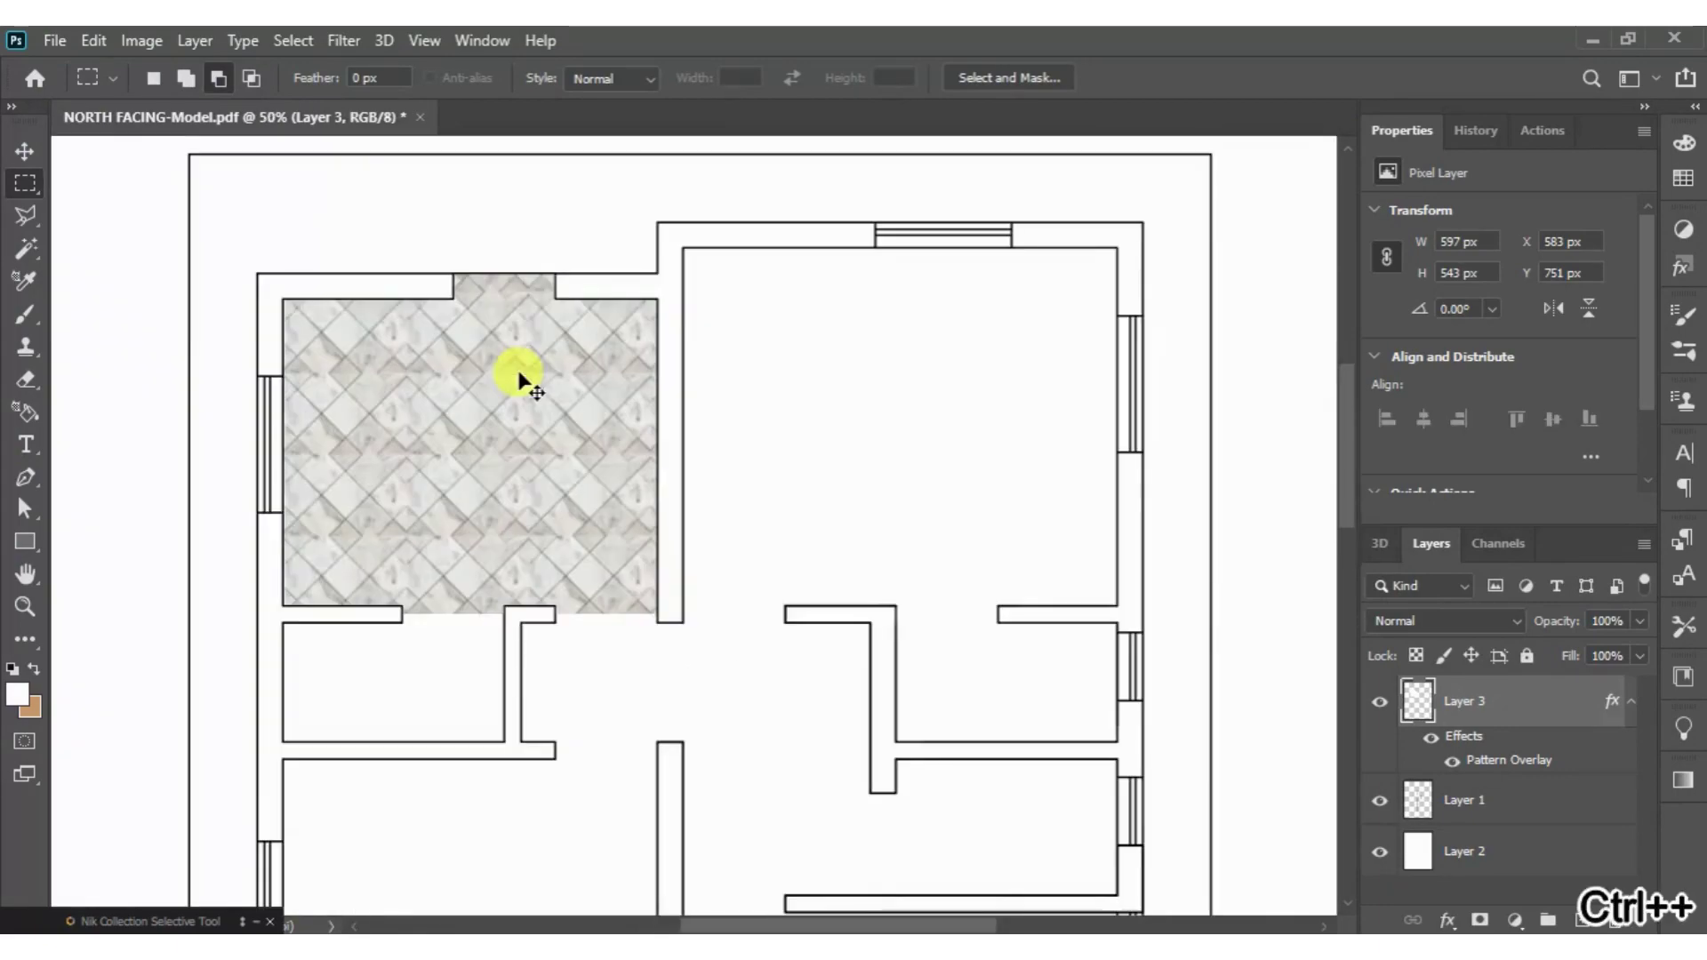
scroll(455, 517, "down", 3)
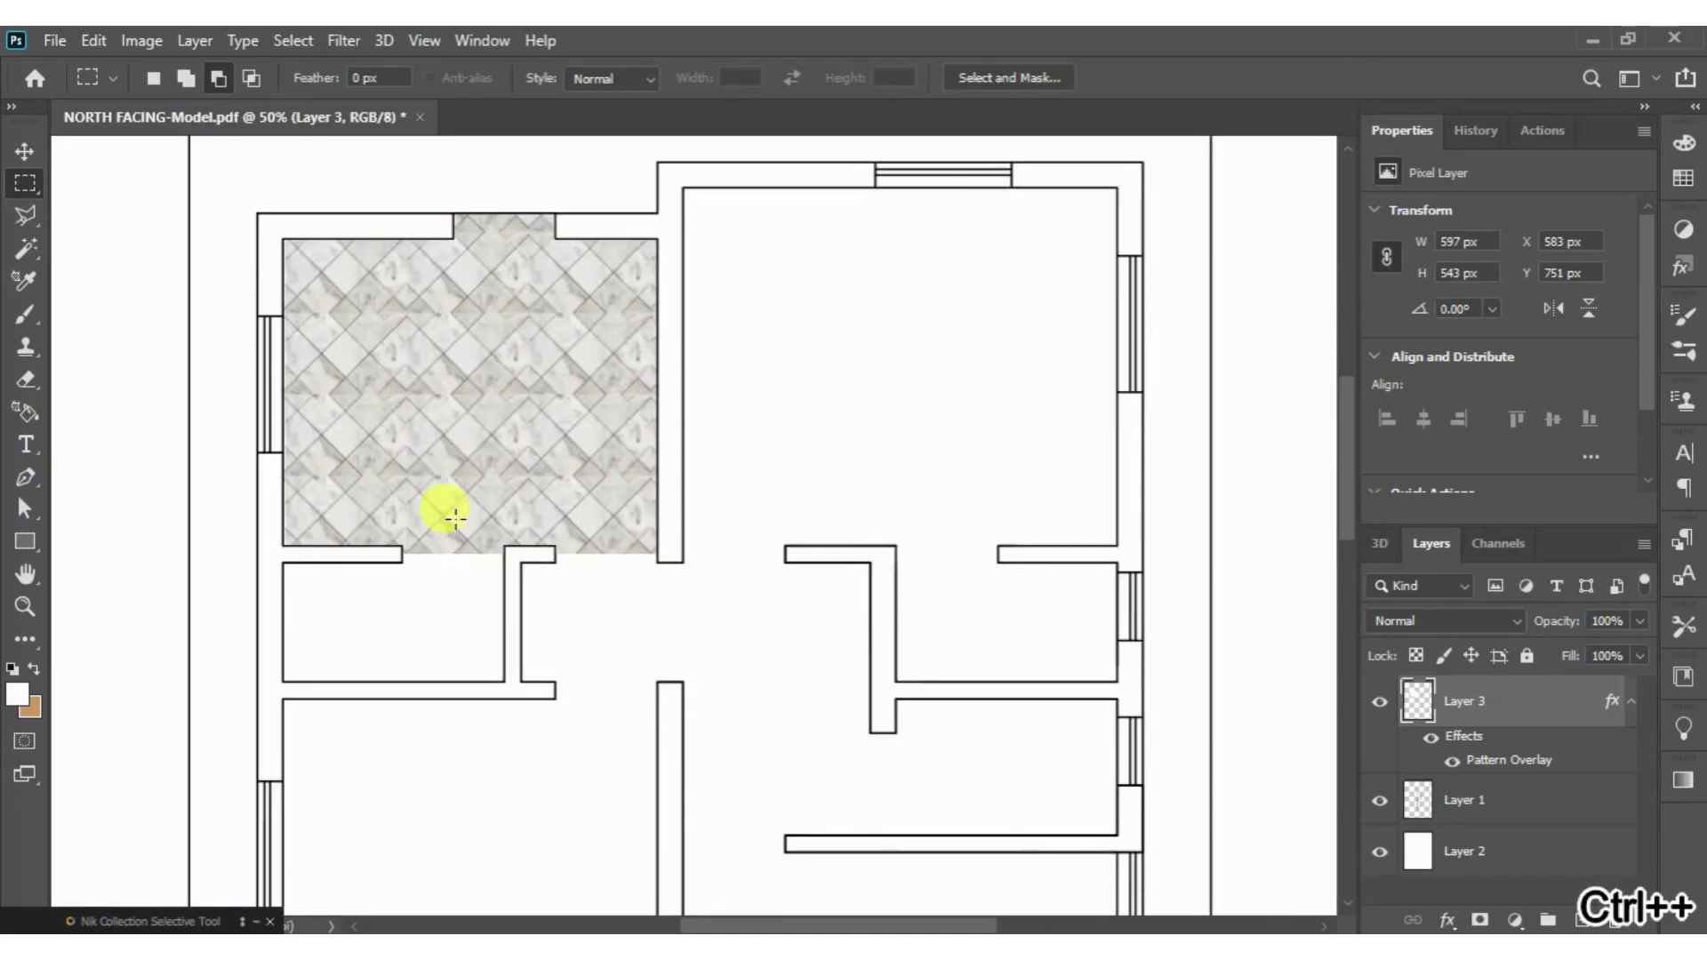
key("ctrl+minus")
key("ctrl+minus")
key("ctrl+minus")
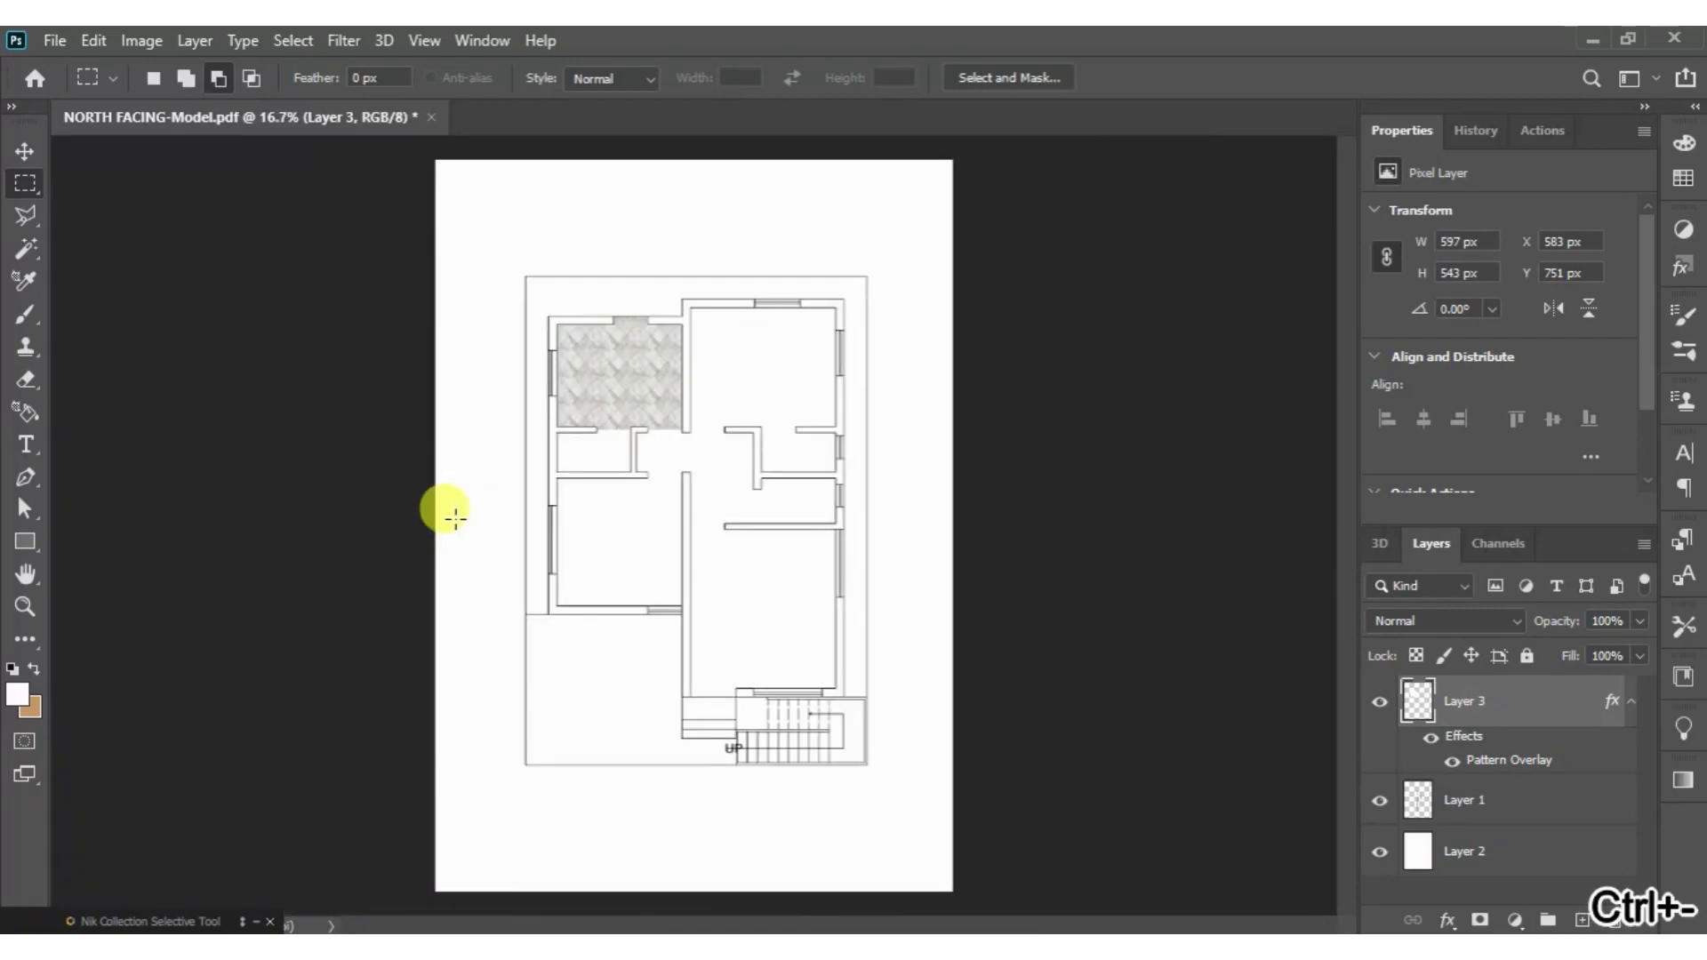
key("ctrl+plus")
scroll(454, 518, "up", 2)
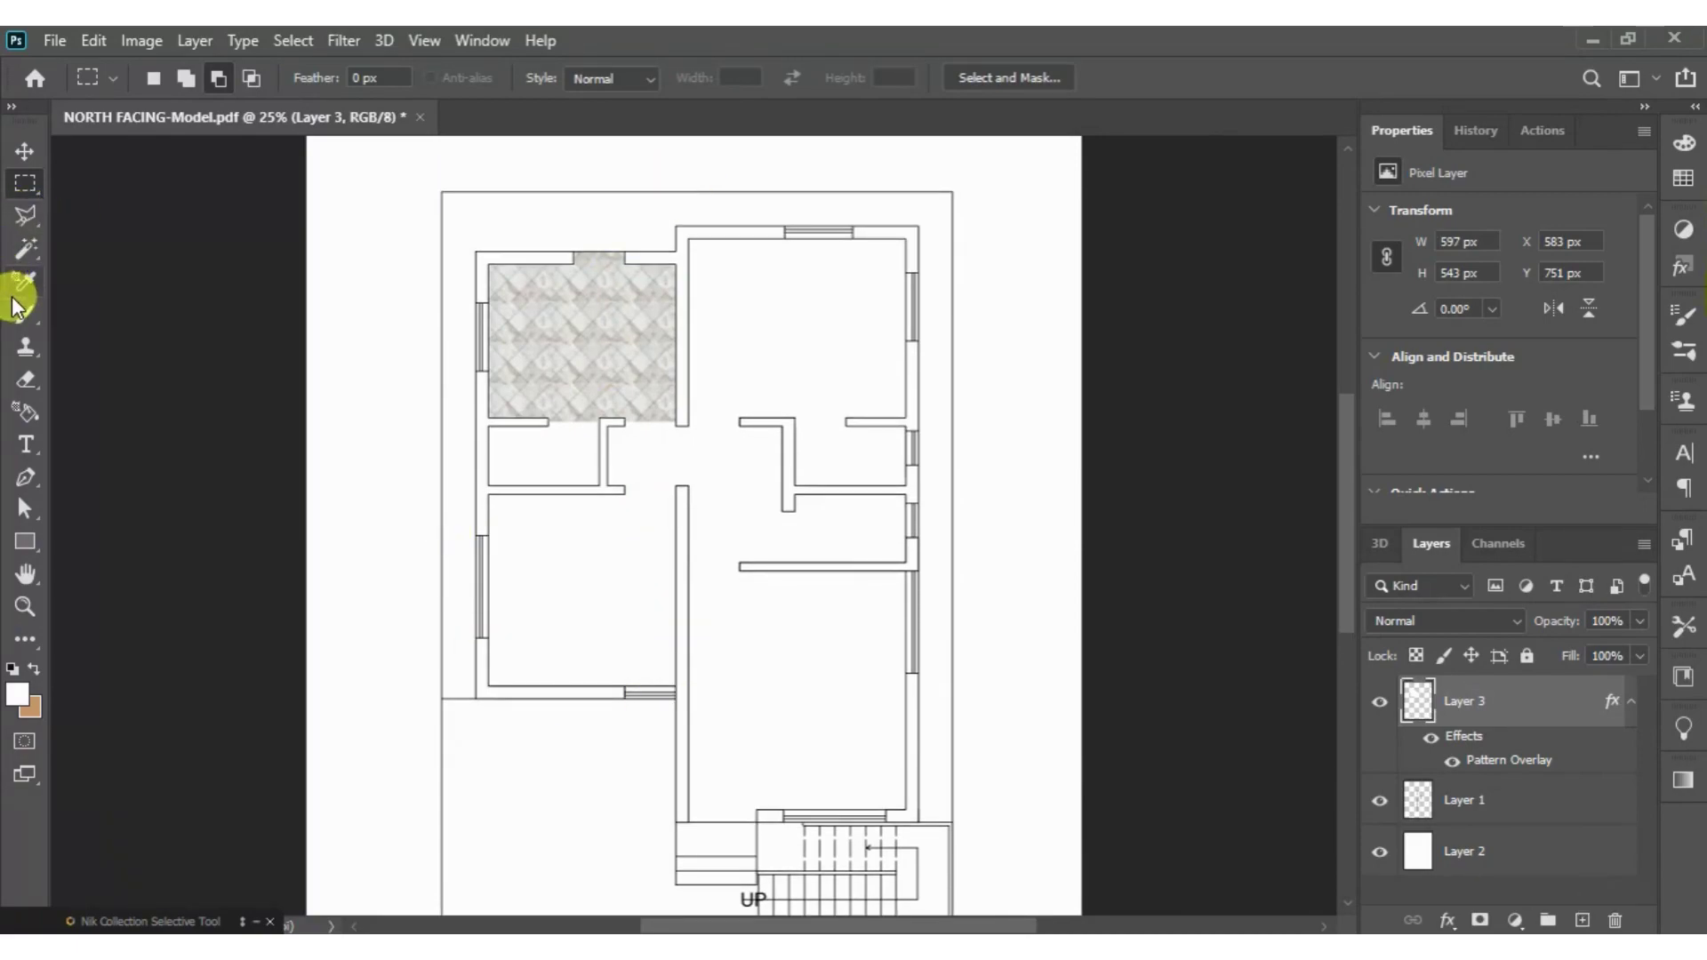
- Select the remaining empty floors, carving out the tiled and top-right rooms with marquee rectangles
left_click(28, 250)
left_click(755, 307)
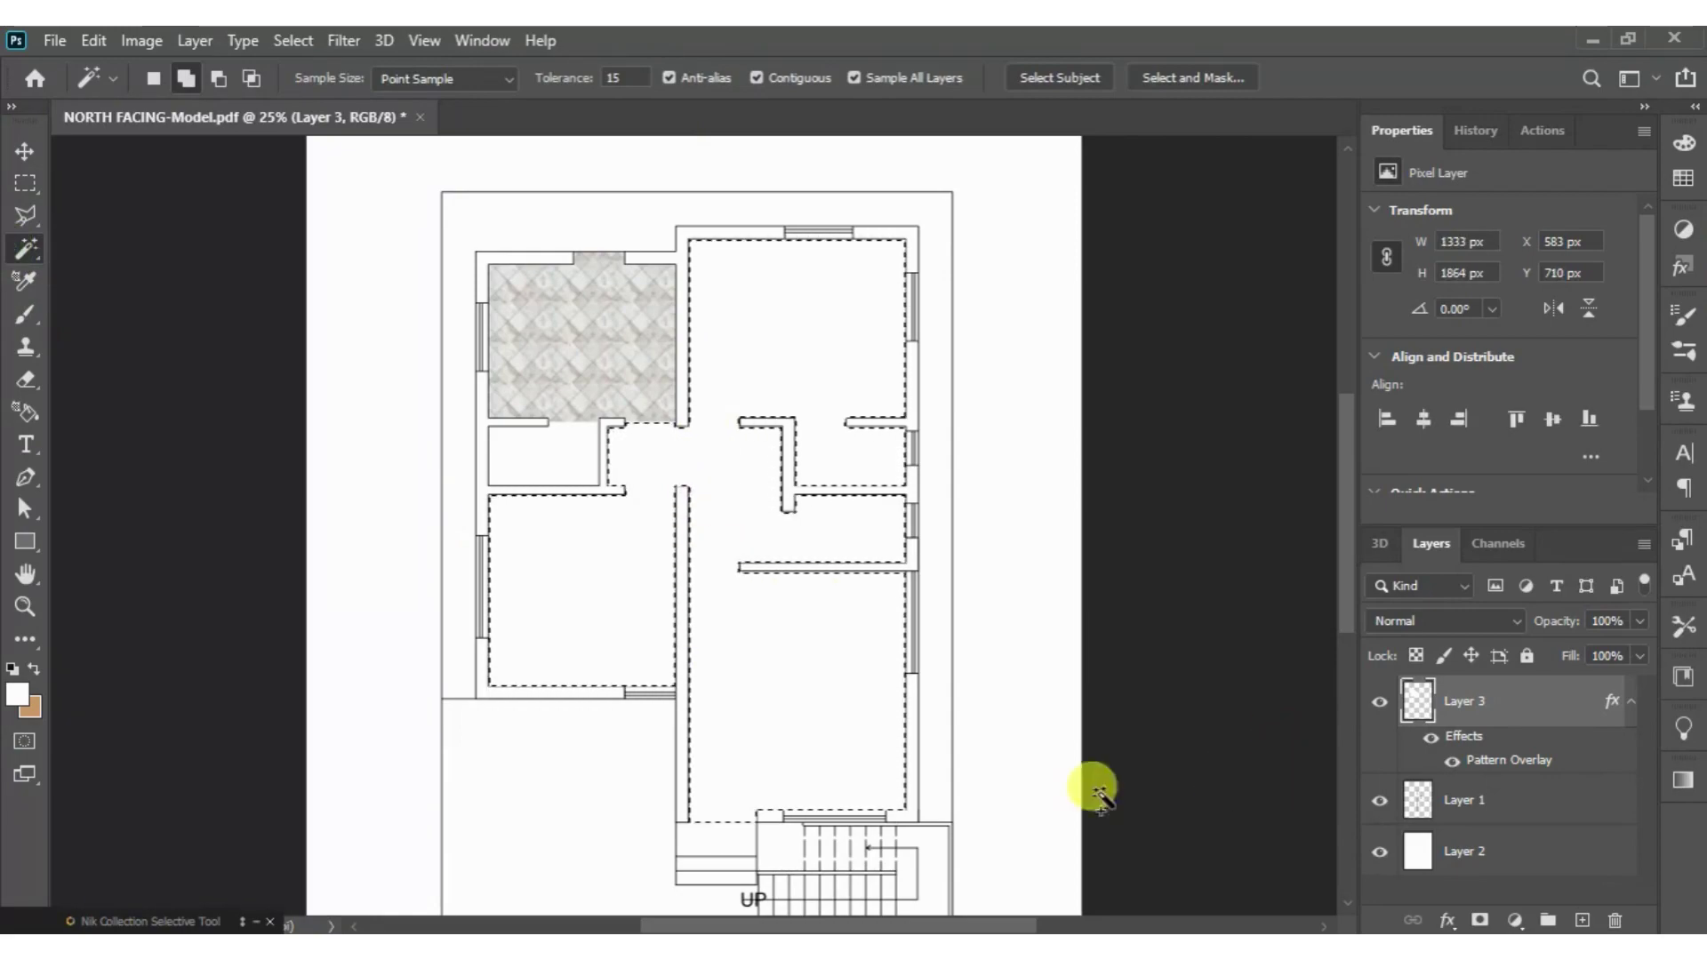
left_click(218, 78)
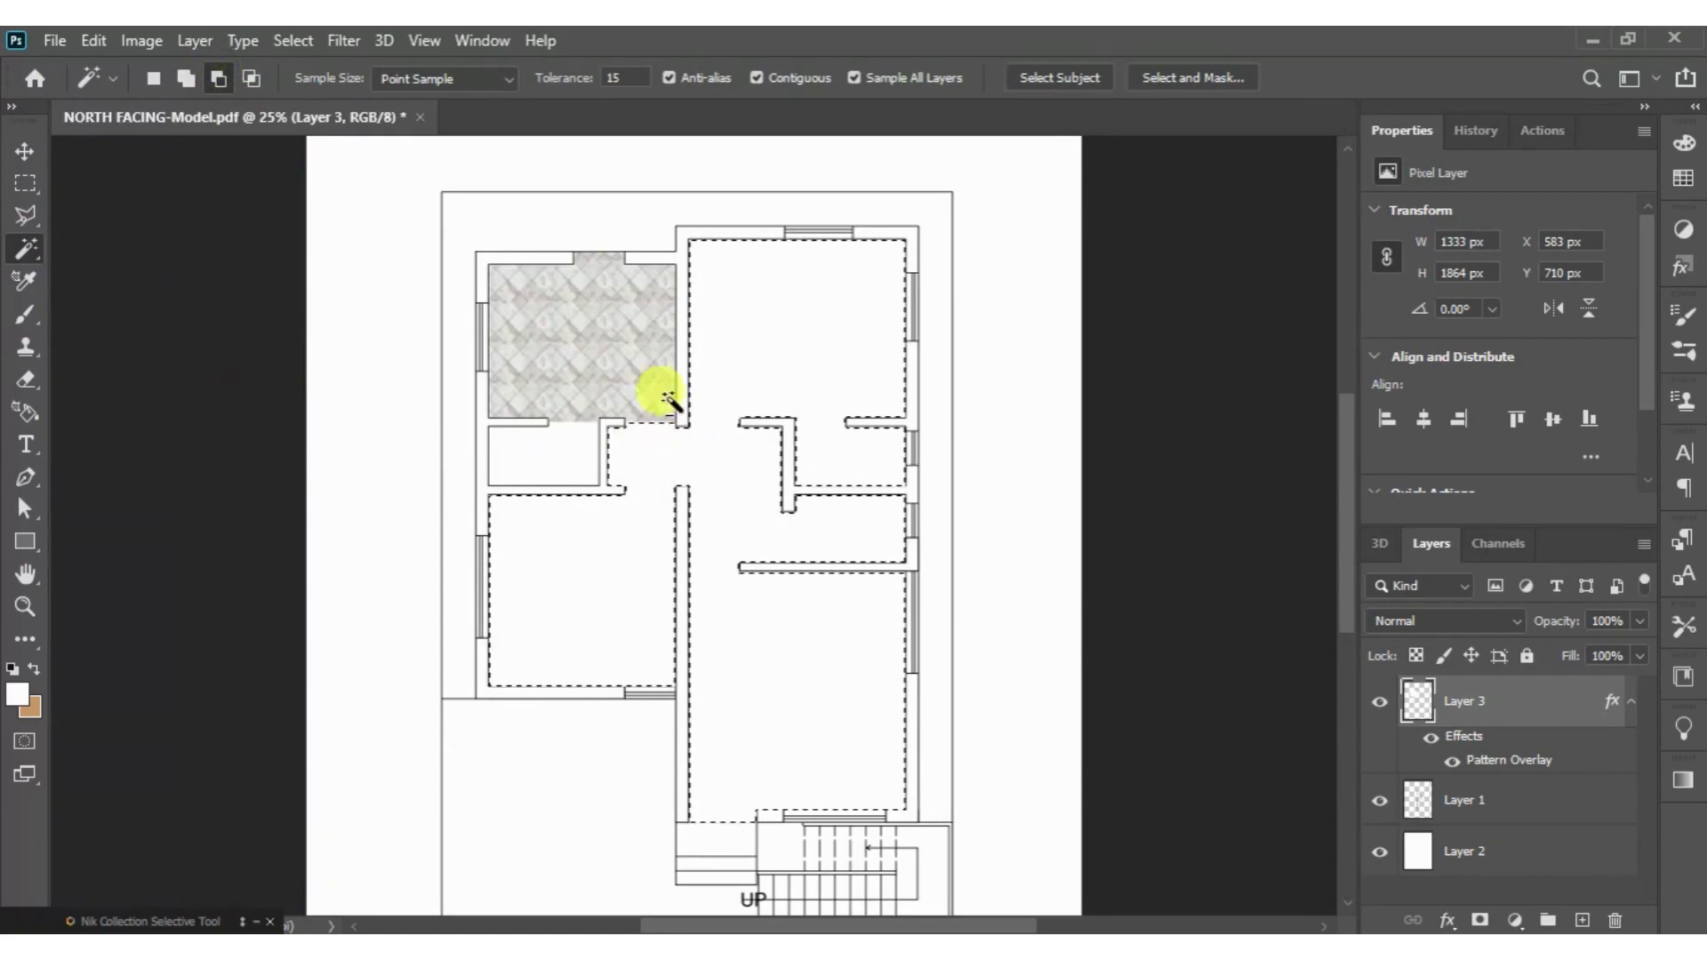
left_click(28, 185)
mouse_move(374, 164)
left_mouse_down()
mouse_move(574, 740)
mouse_move(623, 707)
mouse_move(667, 484)
mouse_move(700, 490)
mouse_move(712, 405)
left_mouse_up()
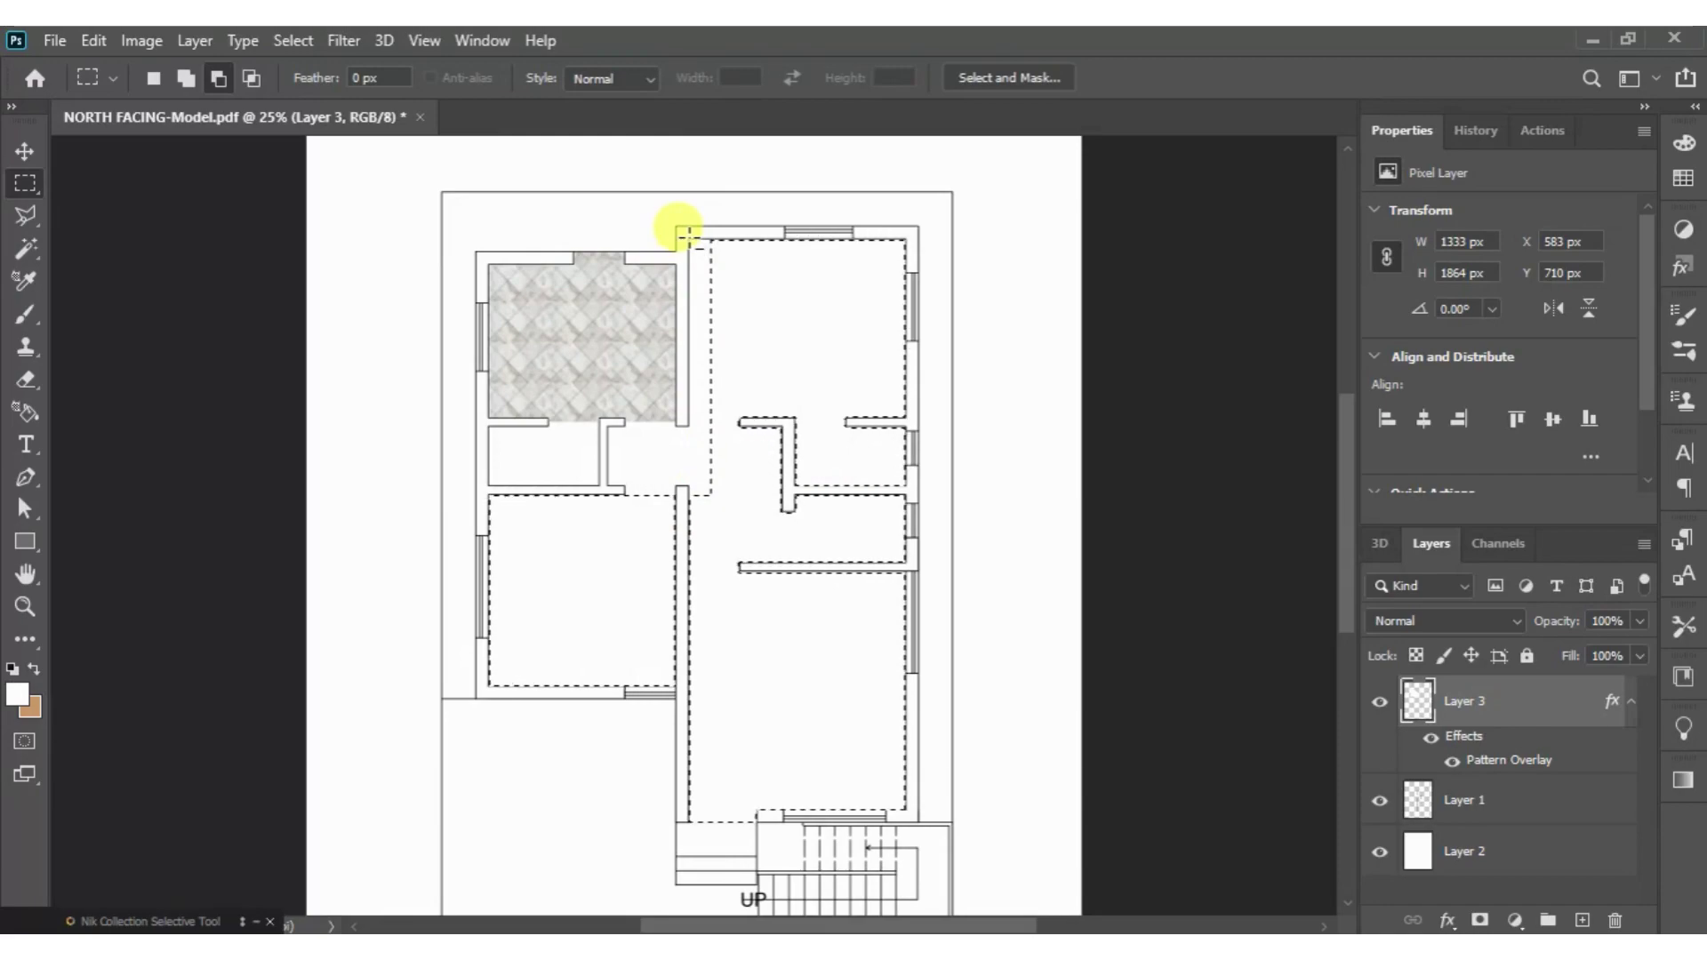
left_click_drag(684, 233, 909, 405)
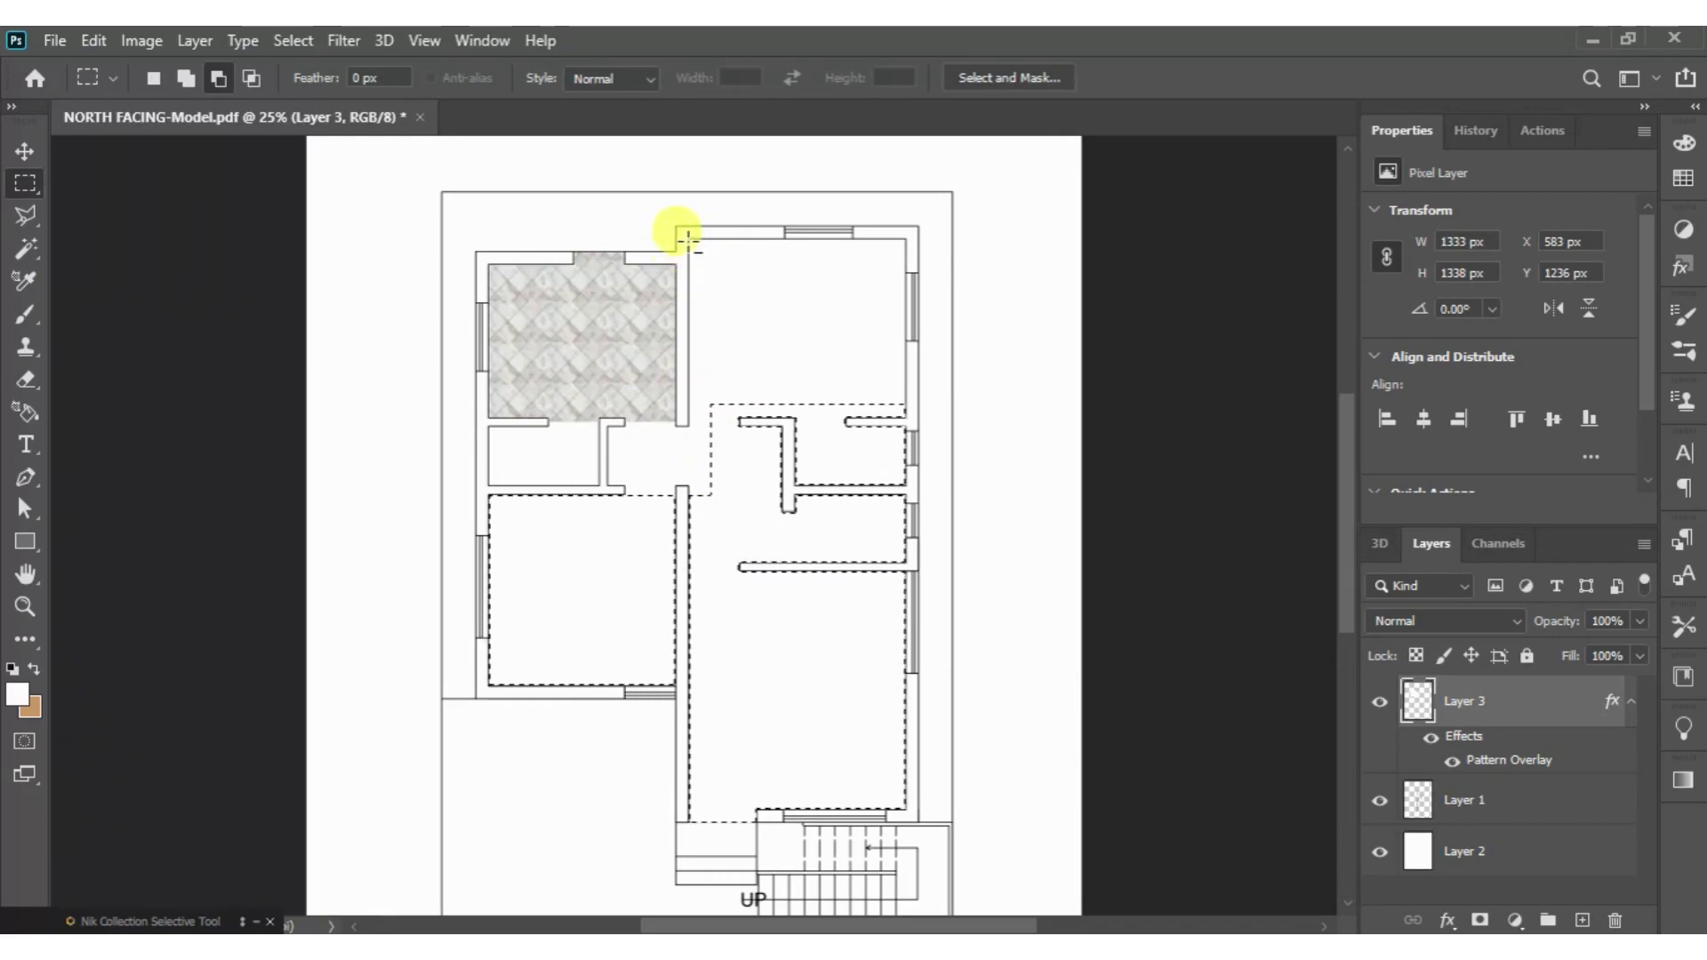
left_click(30, 245)
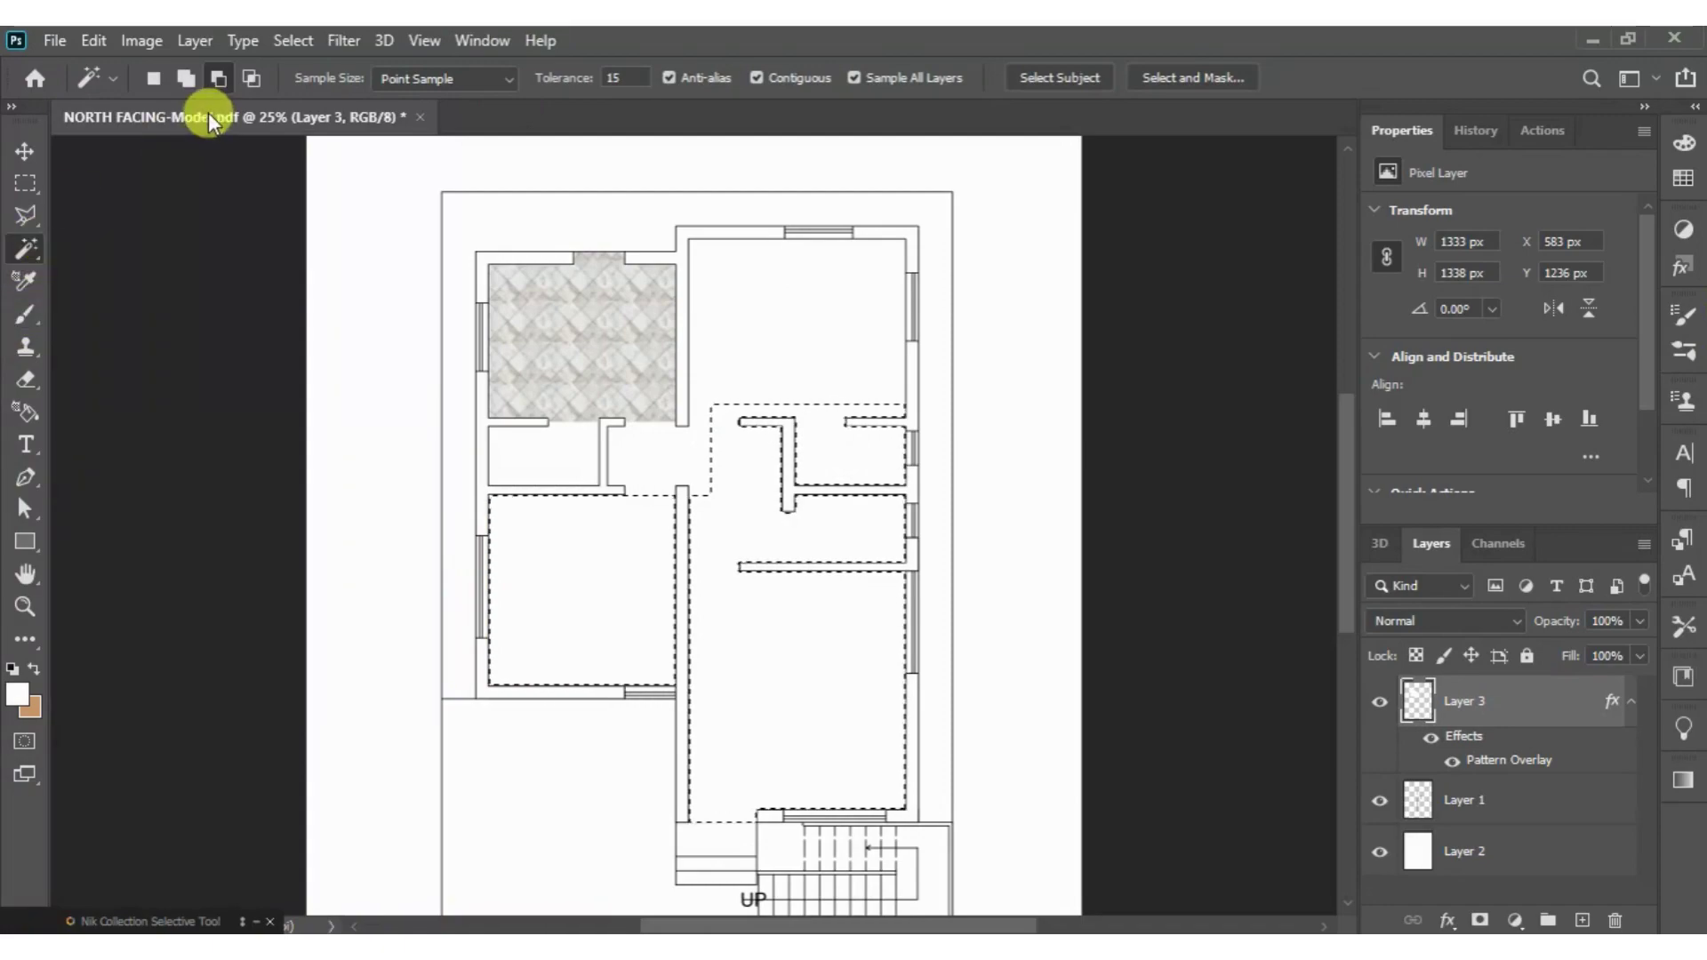
- Subtract the corridor and lower-right room to keep the bedroom floors selected, then add a new layer
left_click(186, 79)
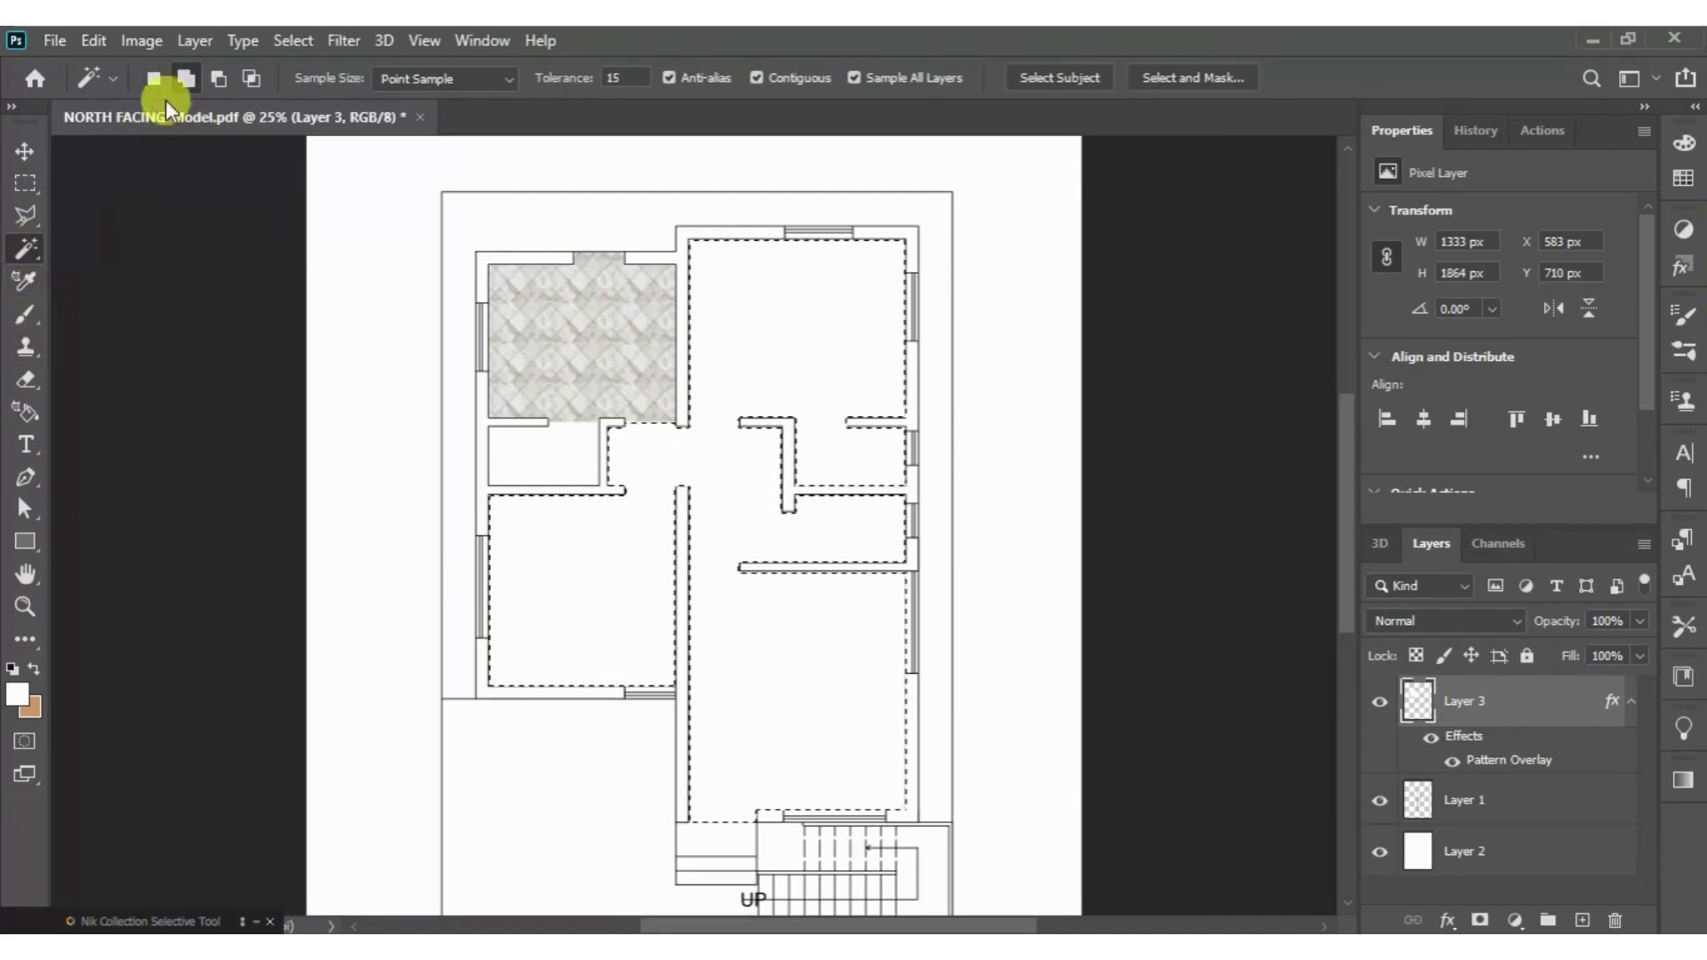
left_click(217, 78)
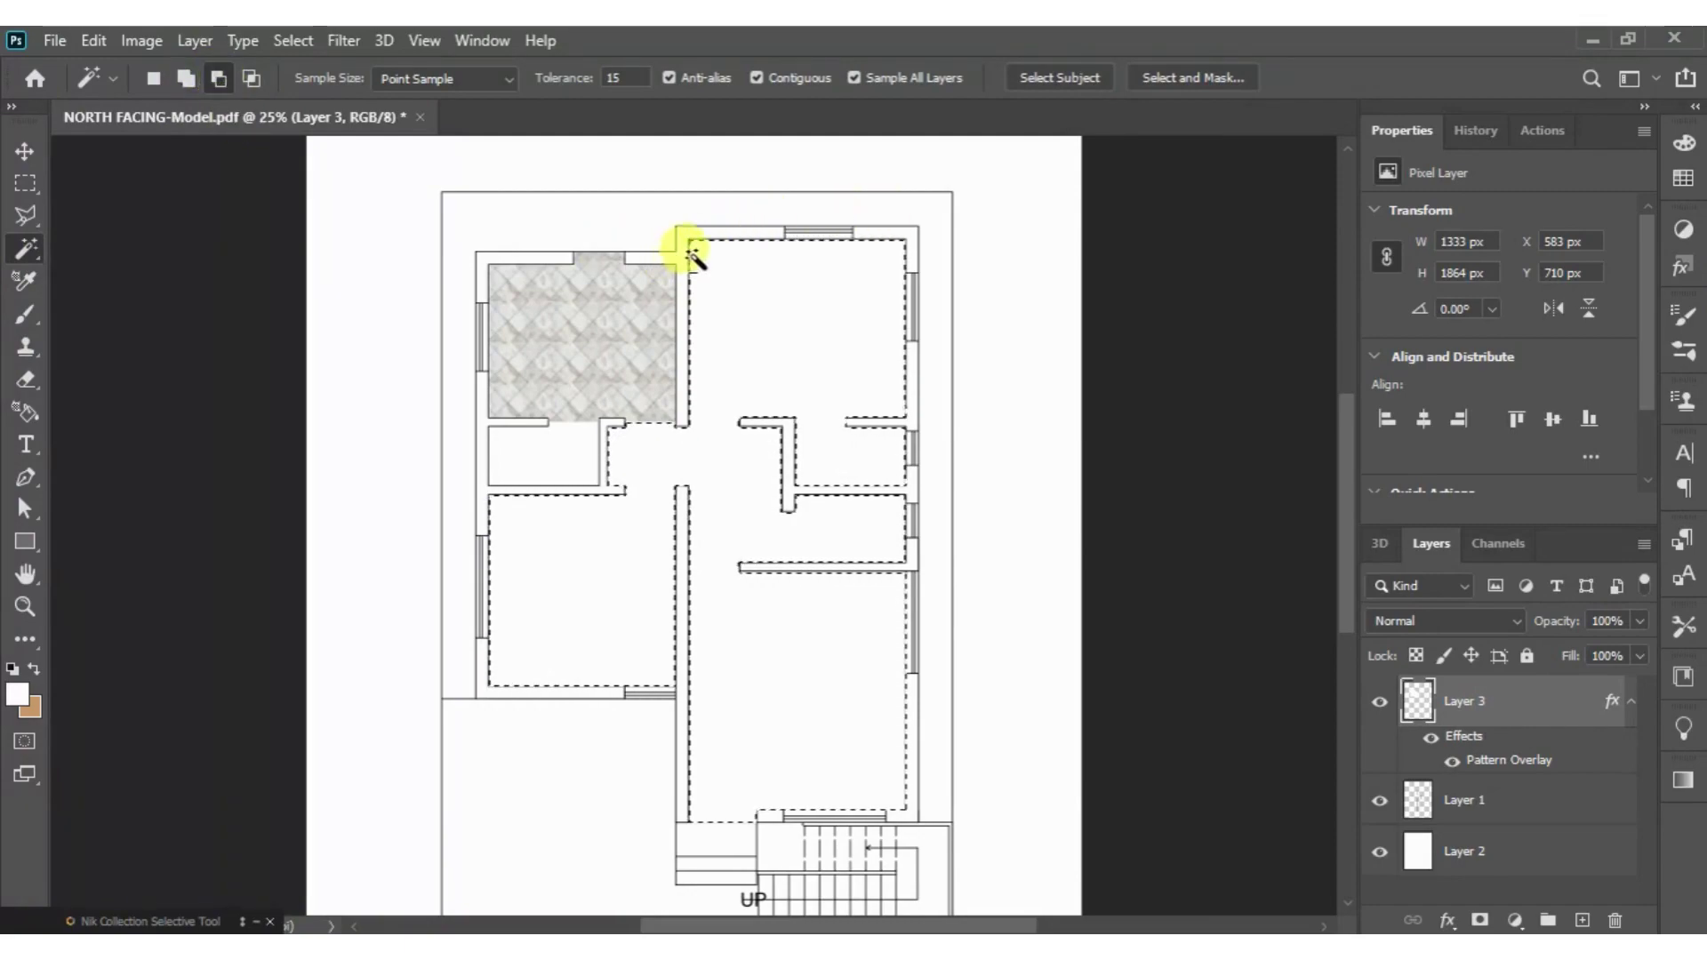
left_click(25, 183)
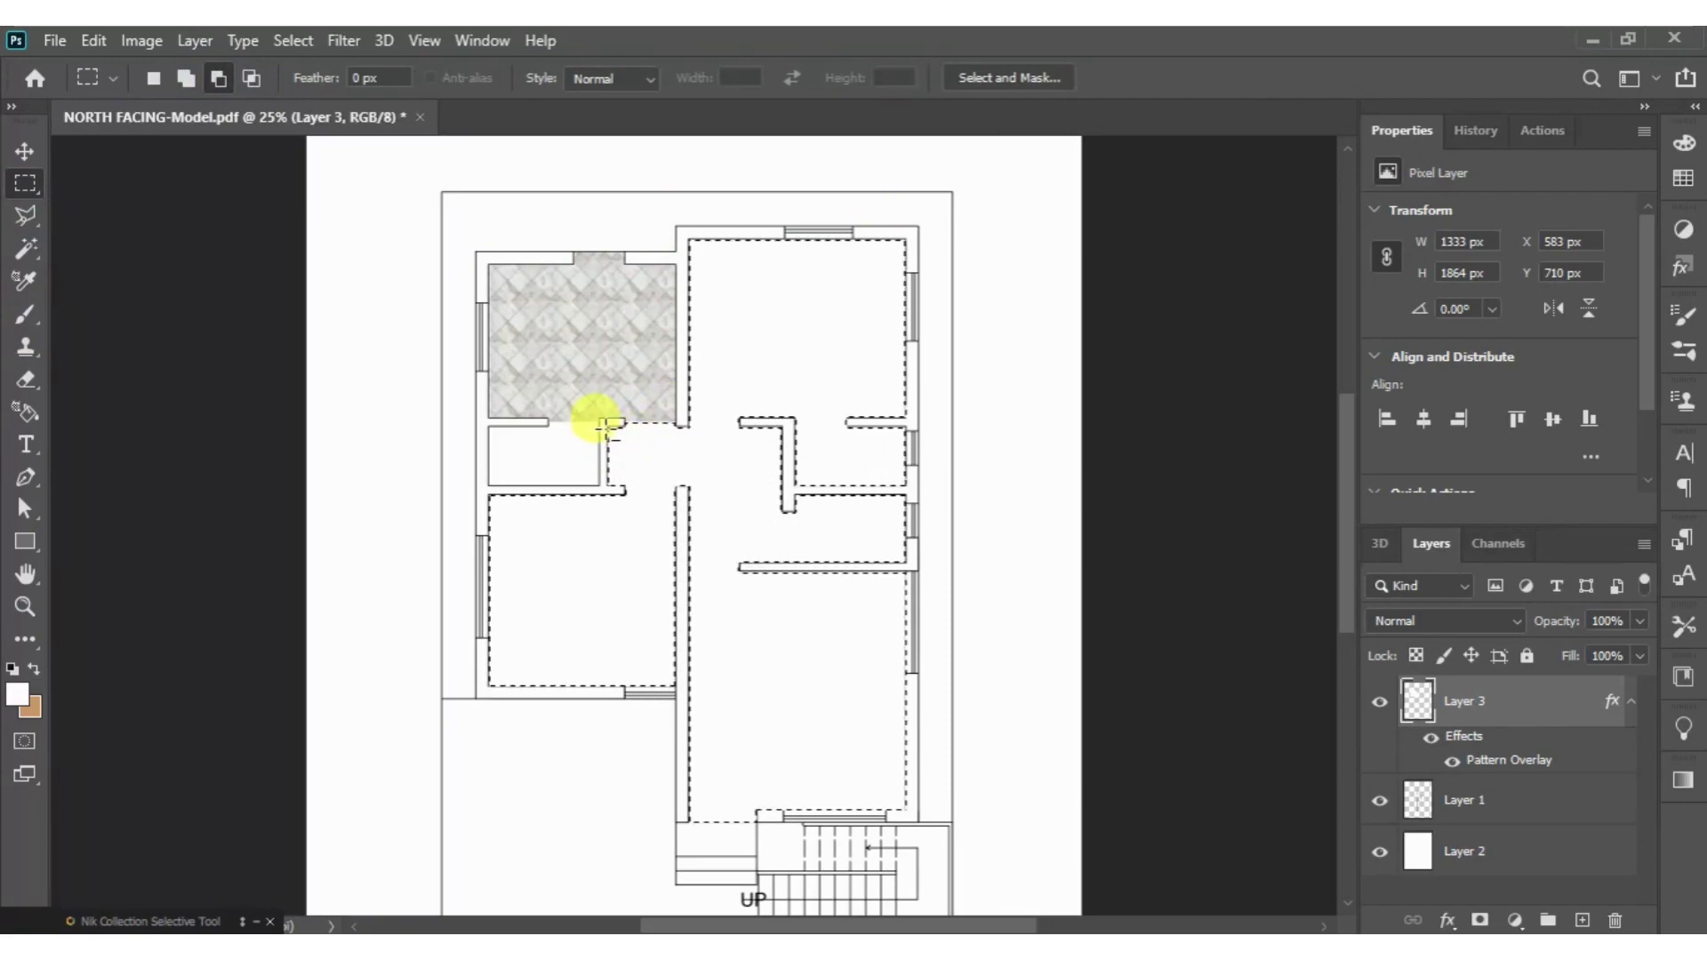
left_click_drag(608, 426, 934, 504)
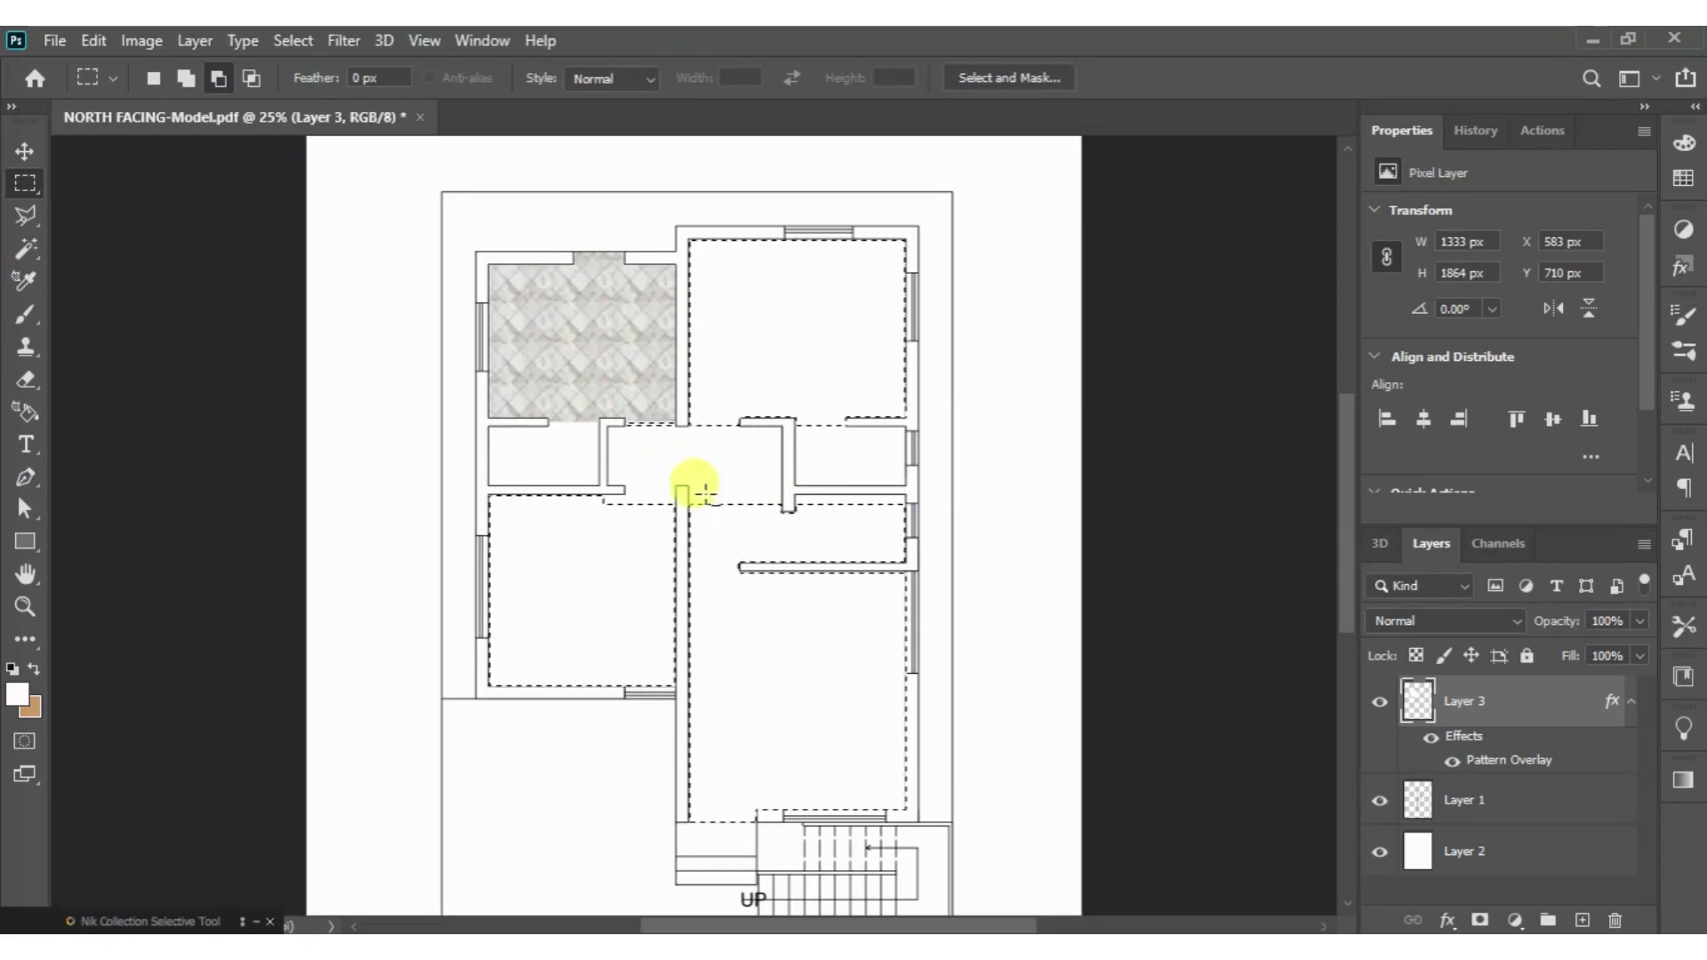
left_click_drag(683, 489, 1019, 867)
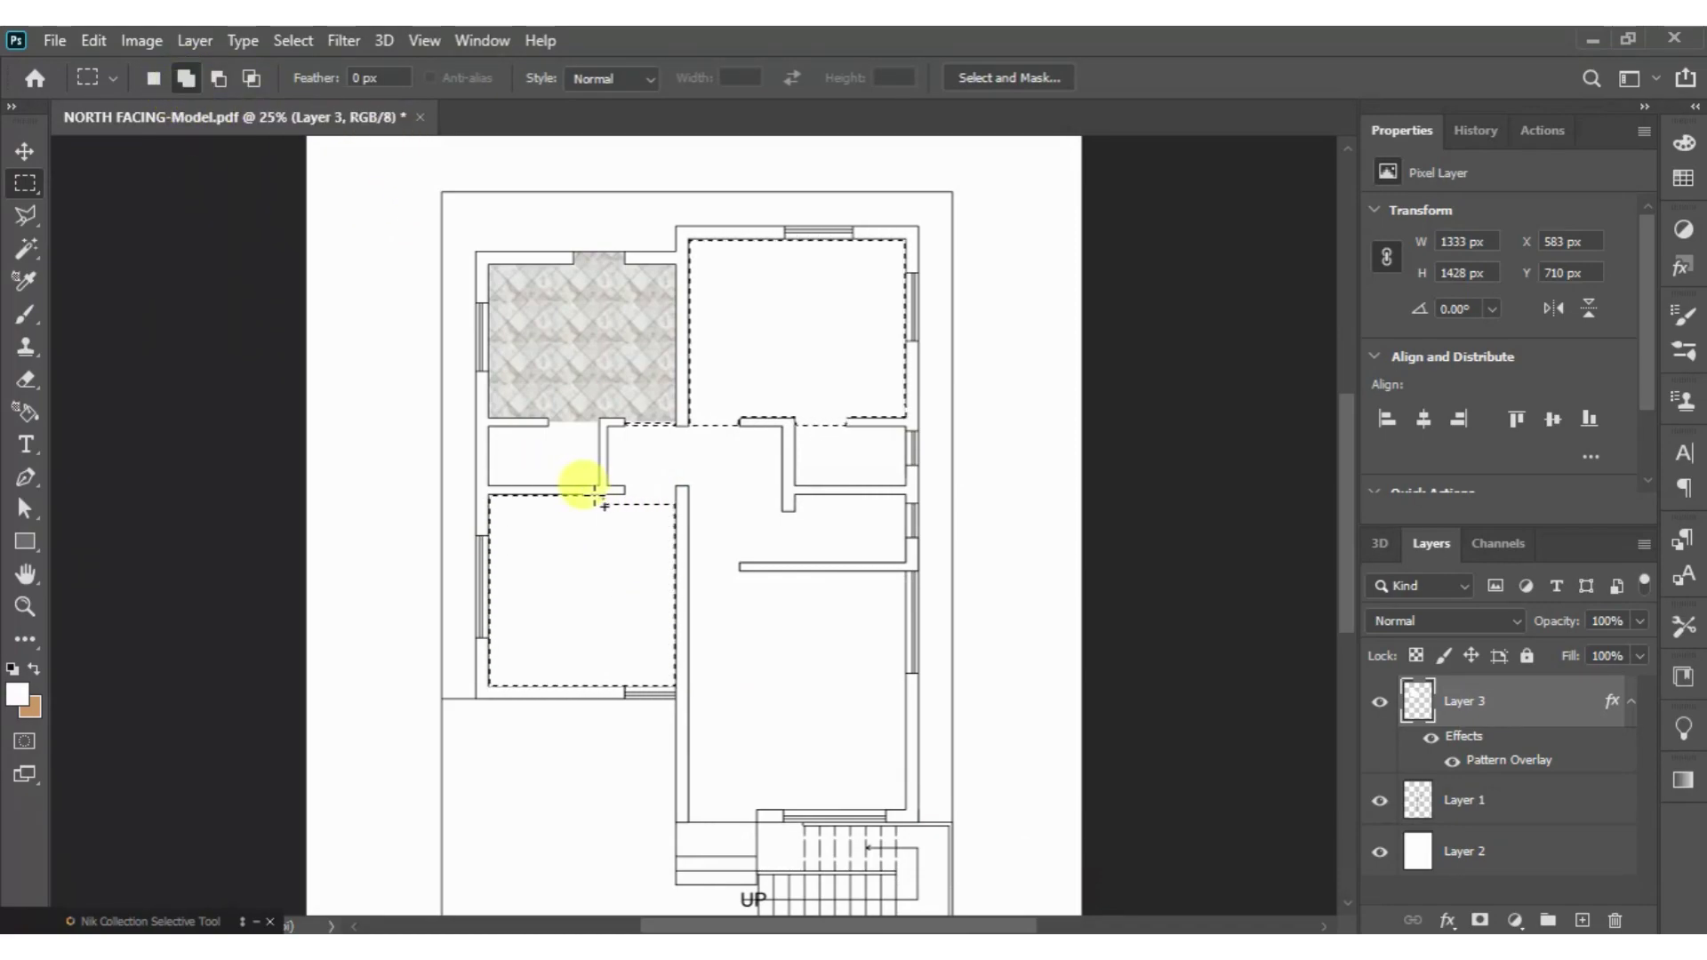
left_click_drag(593, 490, 674, 526)
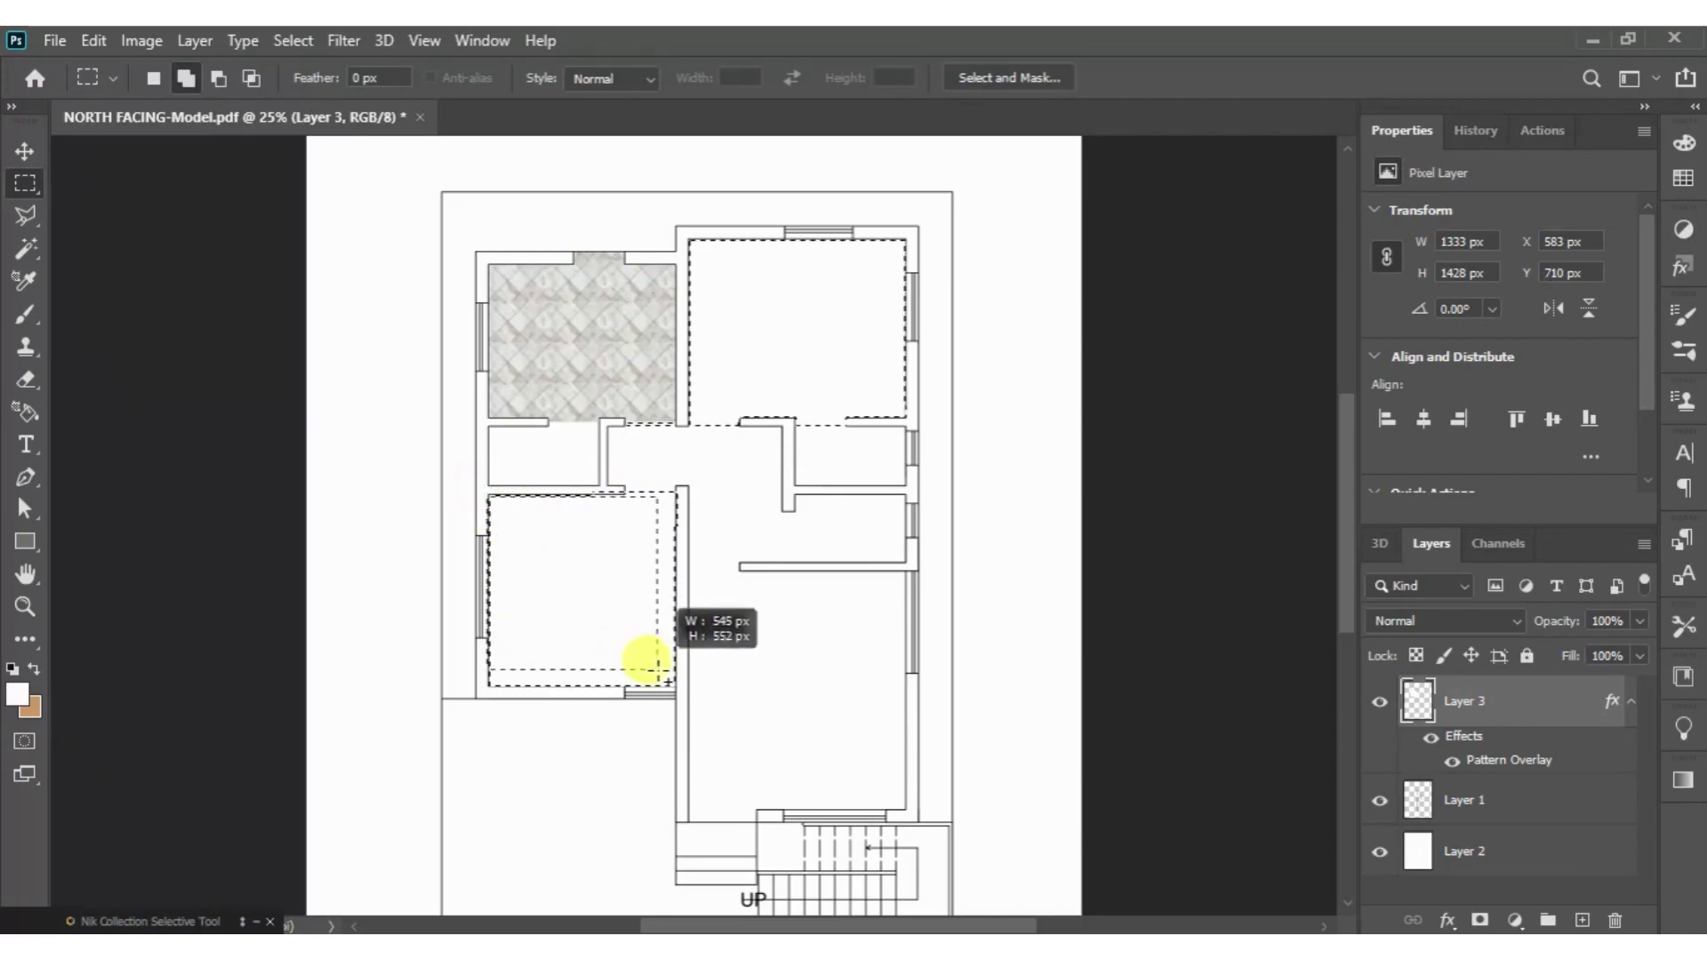
left_click_drag(495, 516, 685, 698)
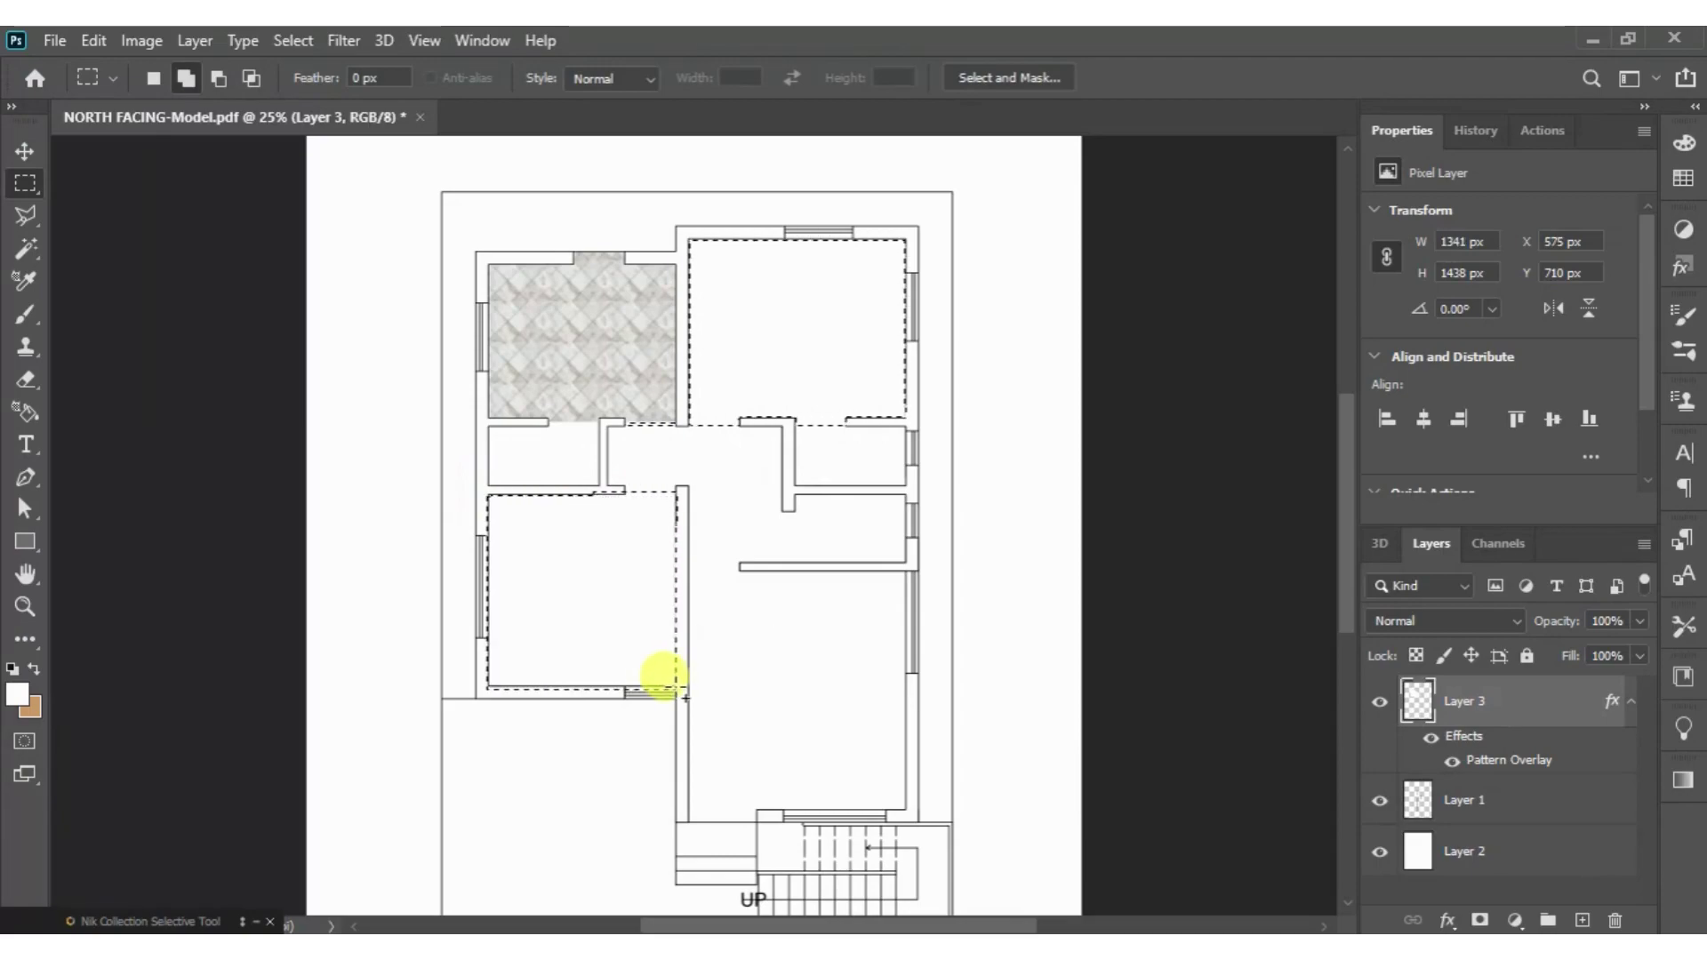
key("ctrl+z")
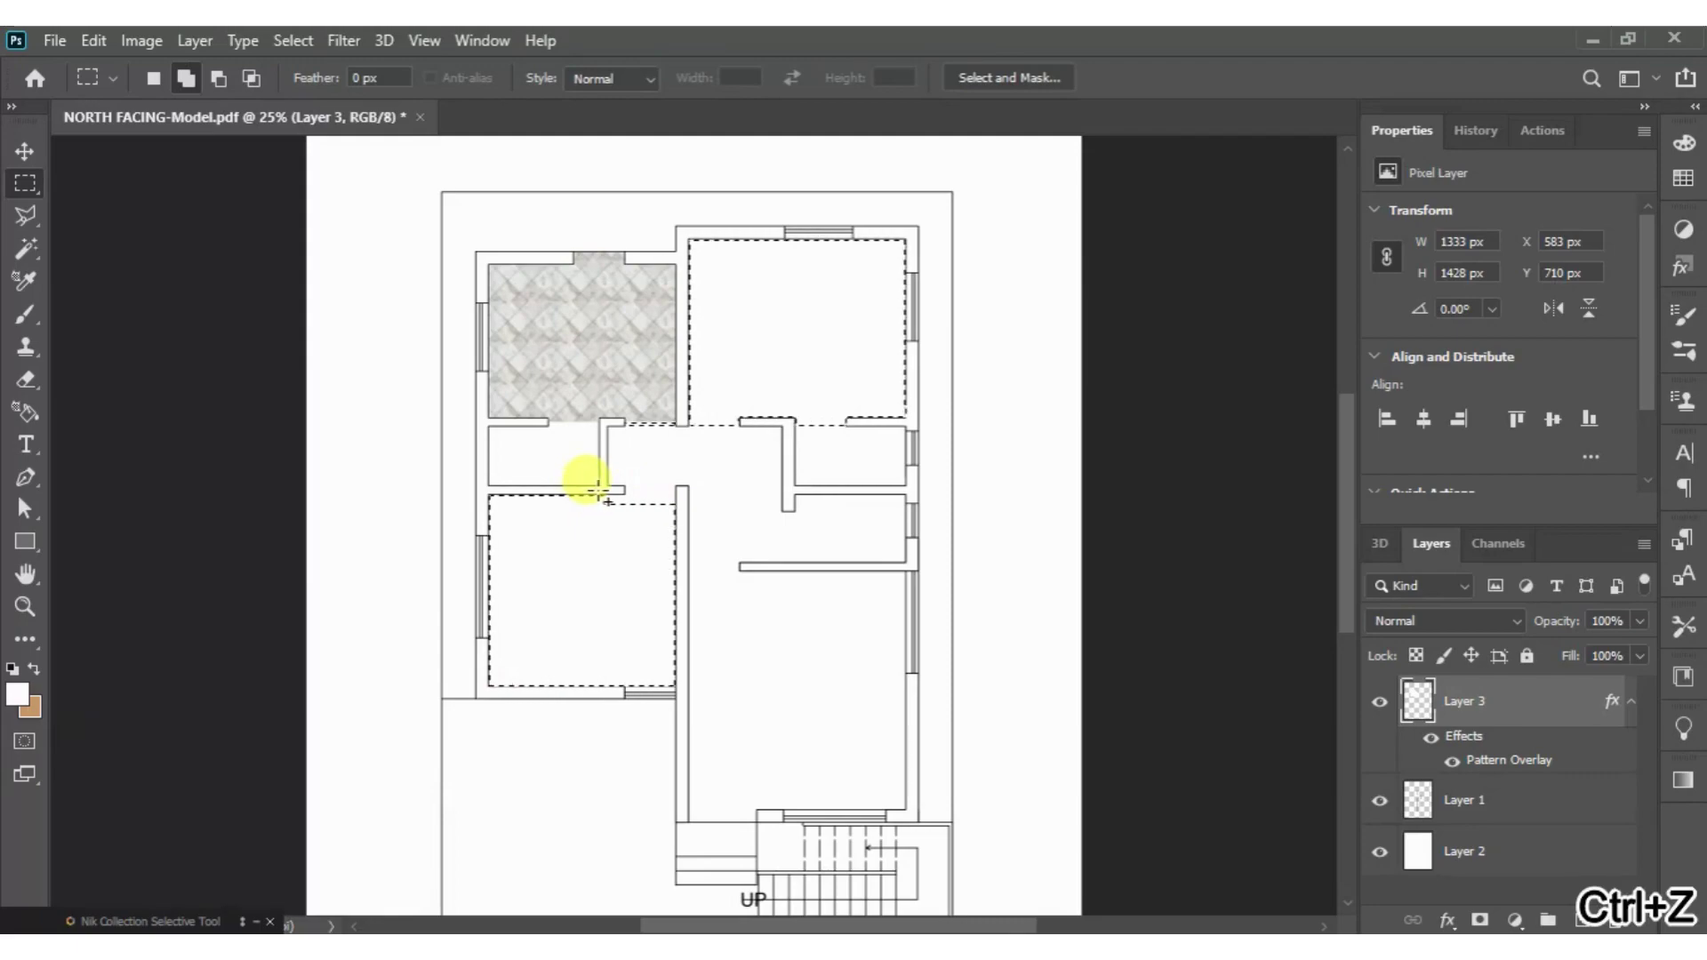
left_click_drag(601, 494, 674, 536)
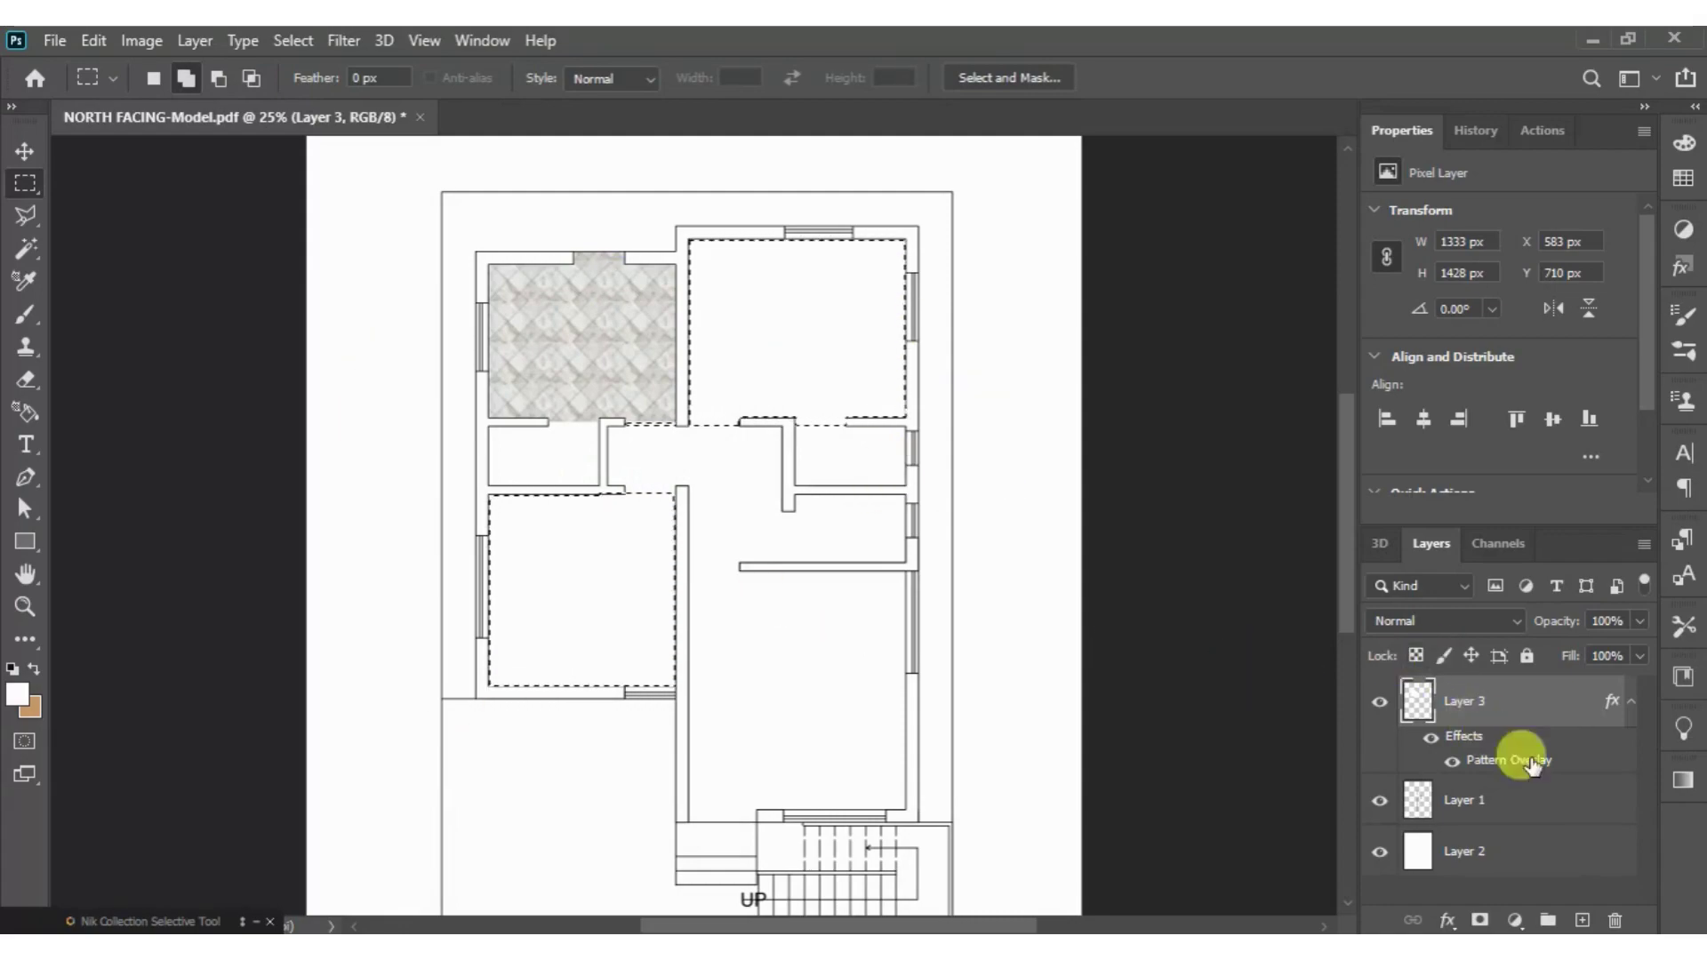
left_click(1582, 920)
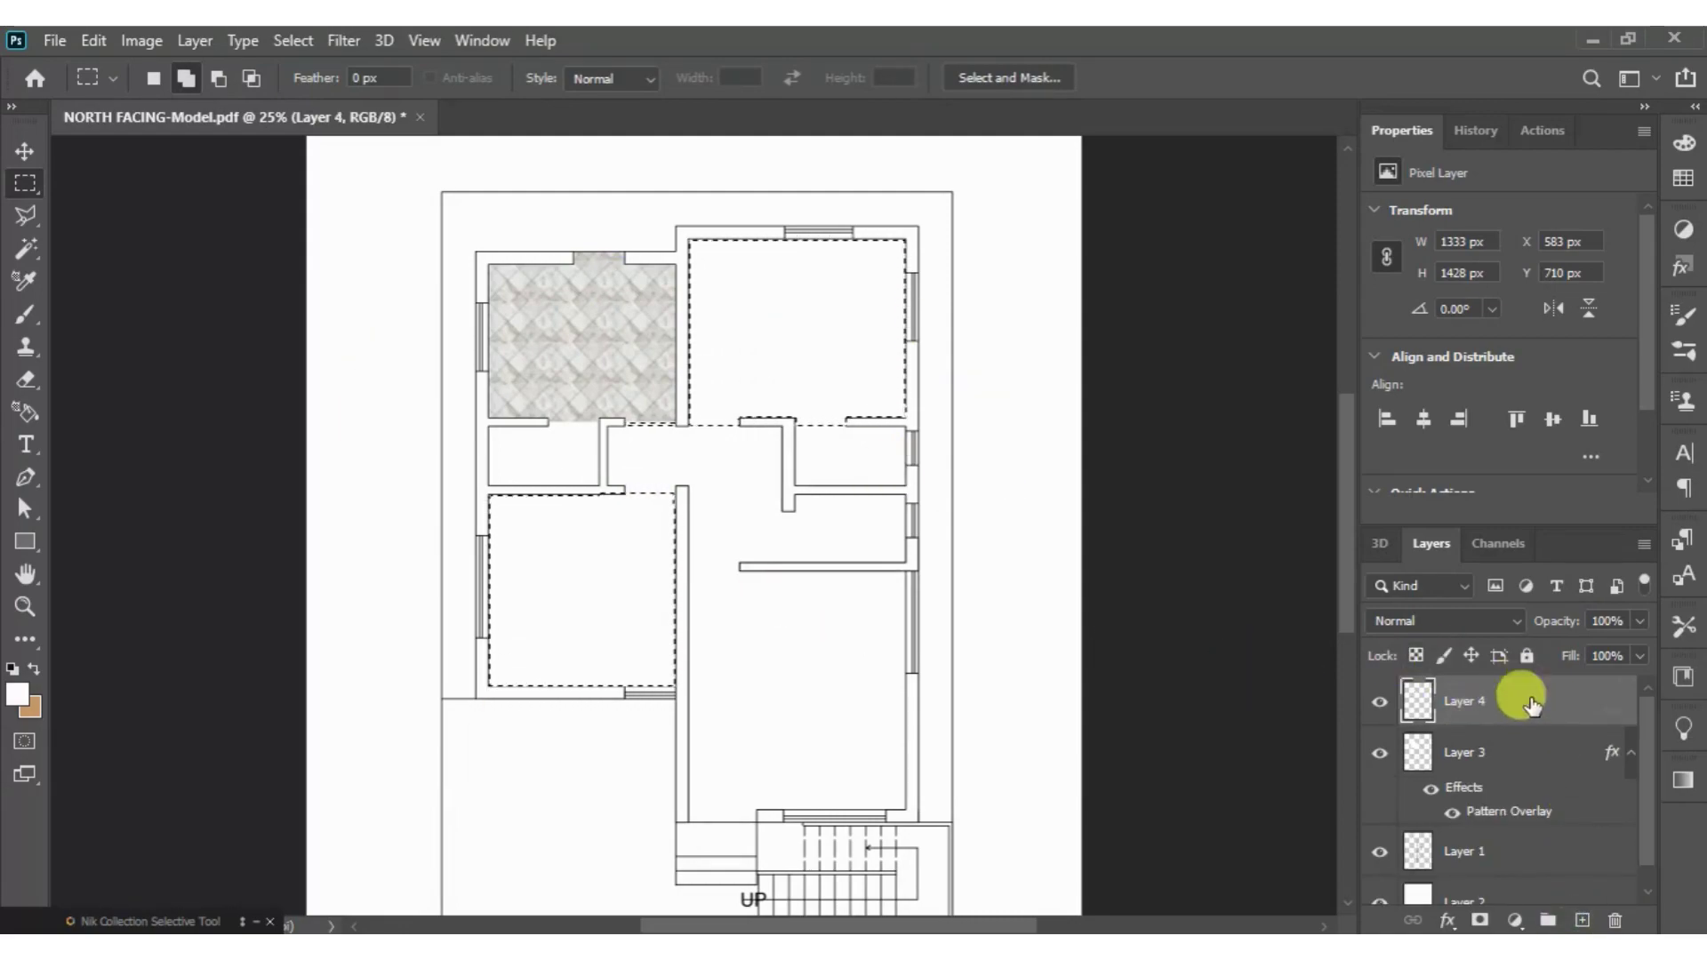
- Remove the hall area from the selection so only the bedroom floors remain
double_click(1531, 704)
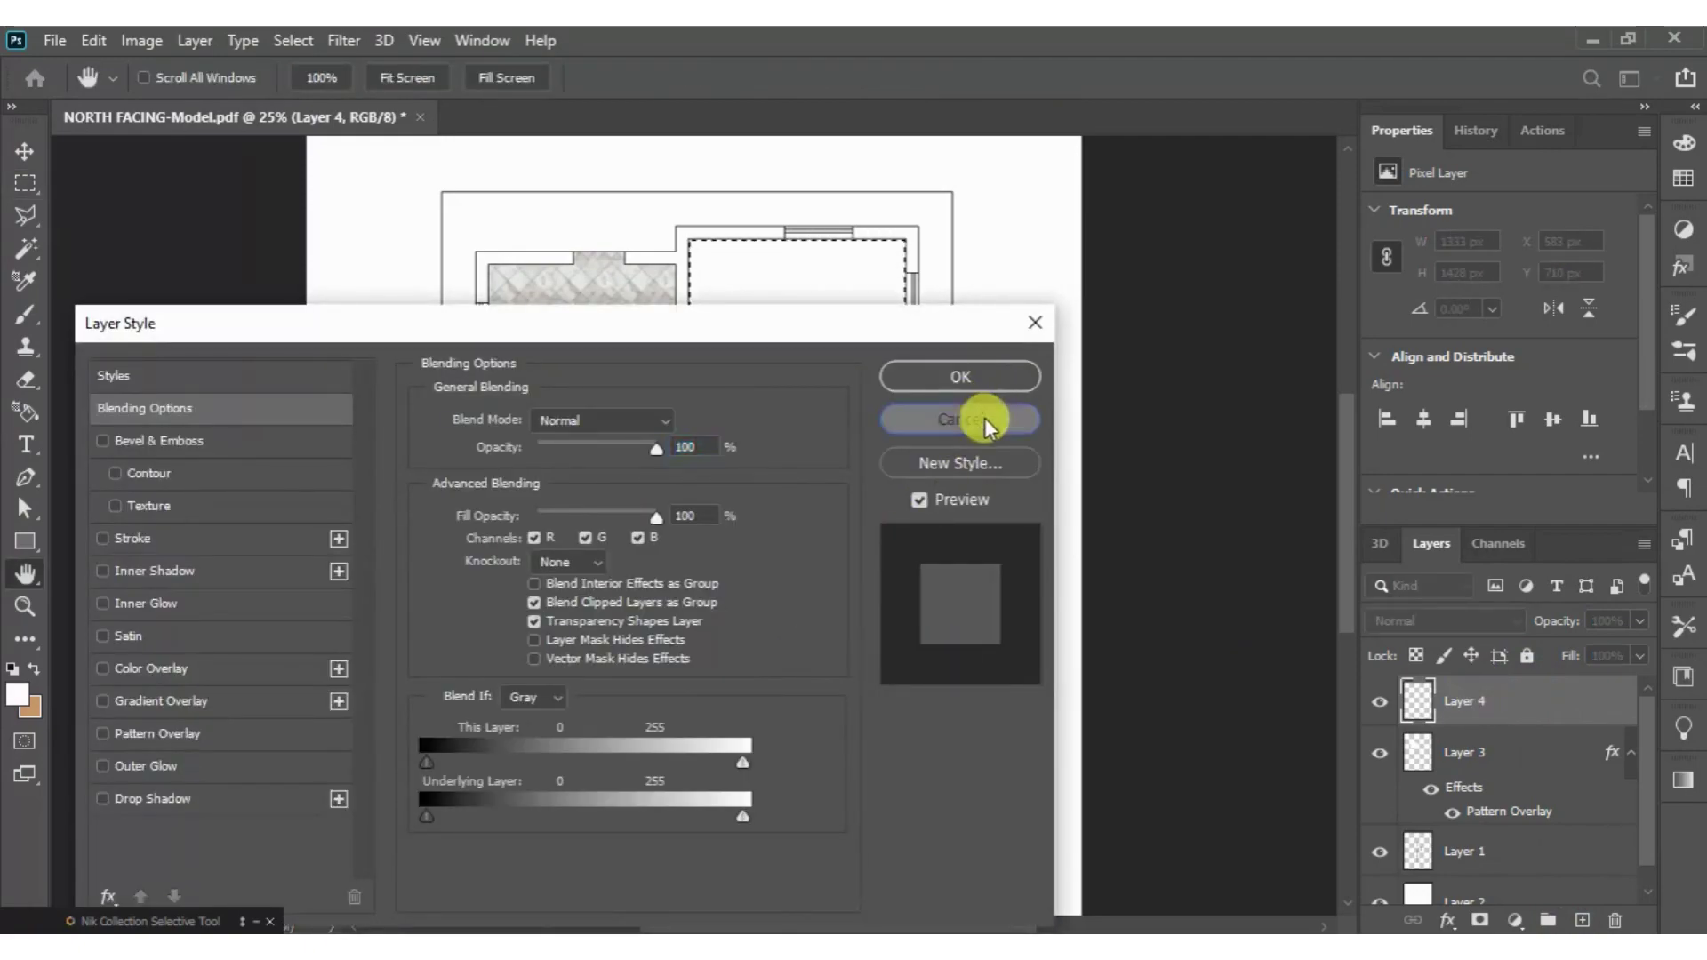
left_click(985, 418)
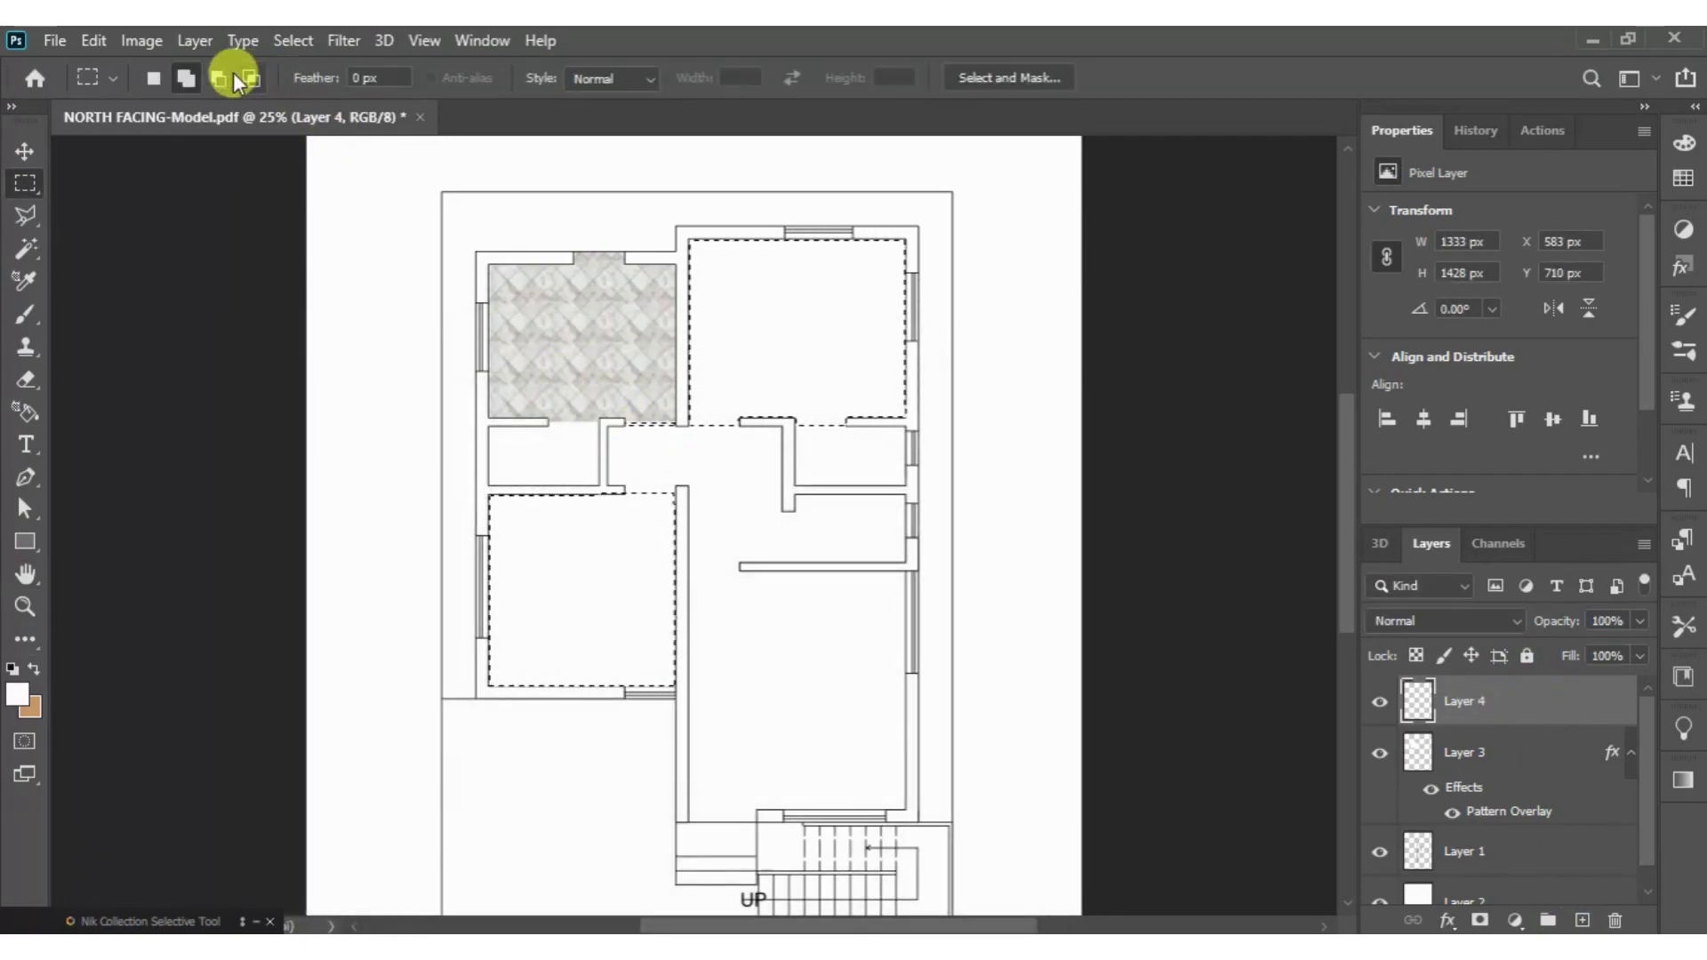
left_click(218, 78)
mouse_move(600, 375)
left_mouse_down()
mouse_move(668, 488)
mouse_move(669, 452)
left_mouse_up()
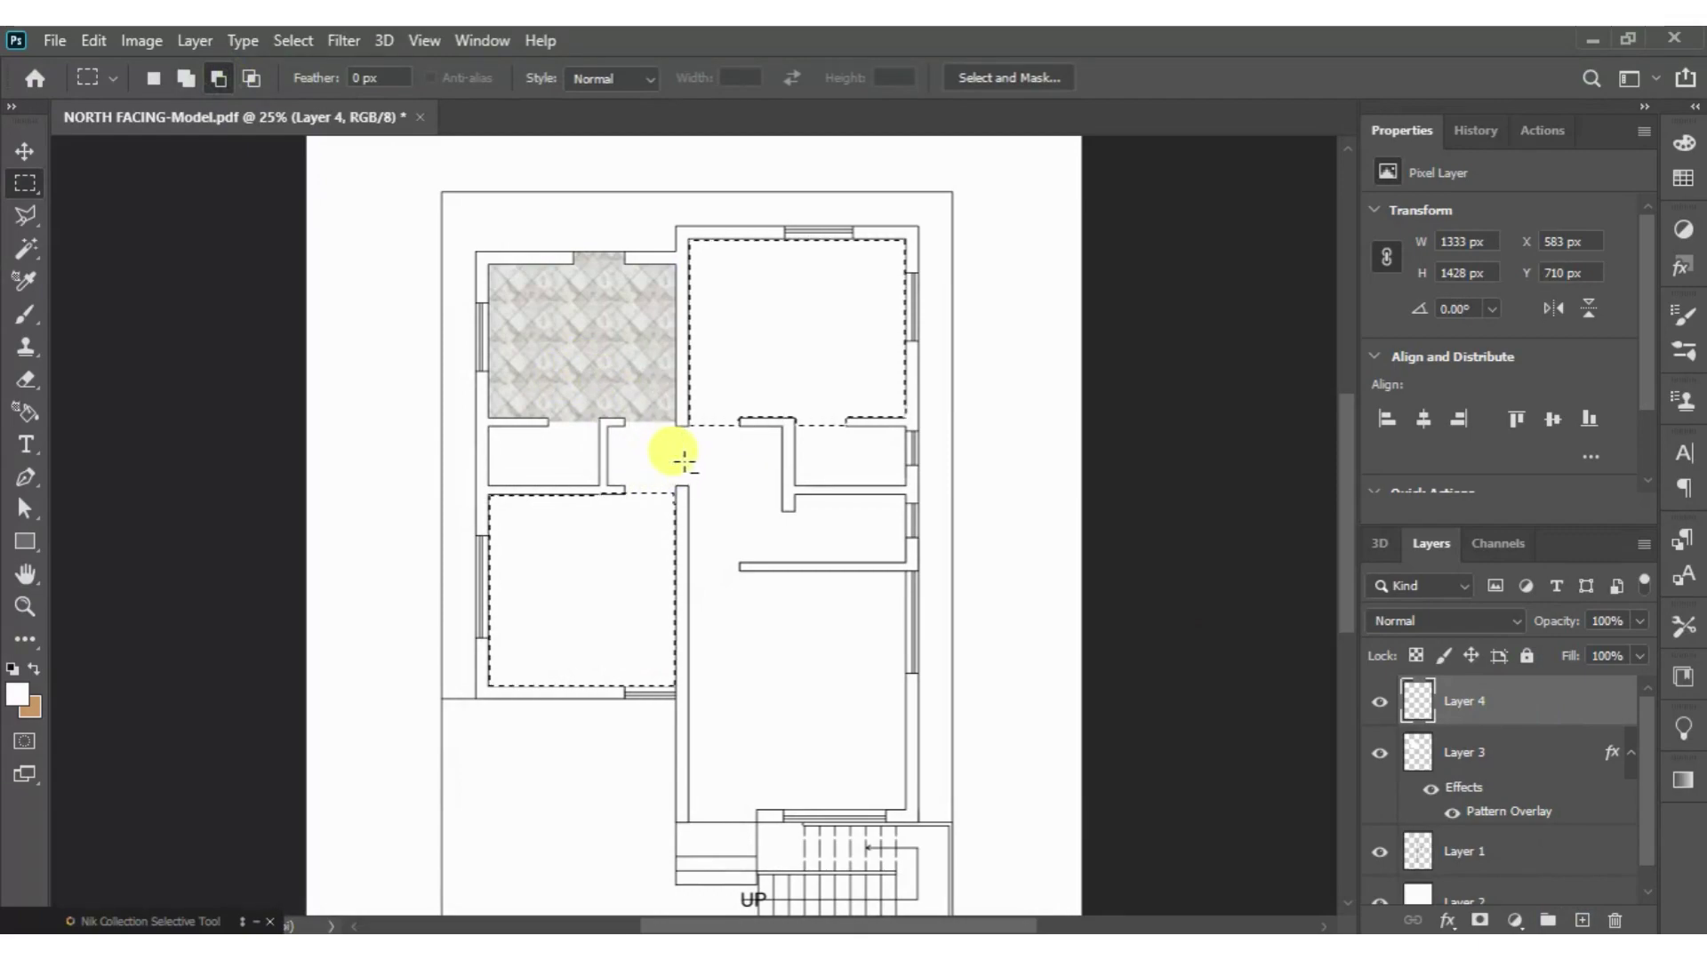
- Try a wood-grain Pattern Overlay on the new layer, then cancel it
double_click(1503, 701)
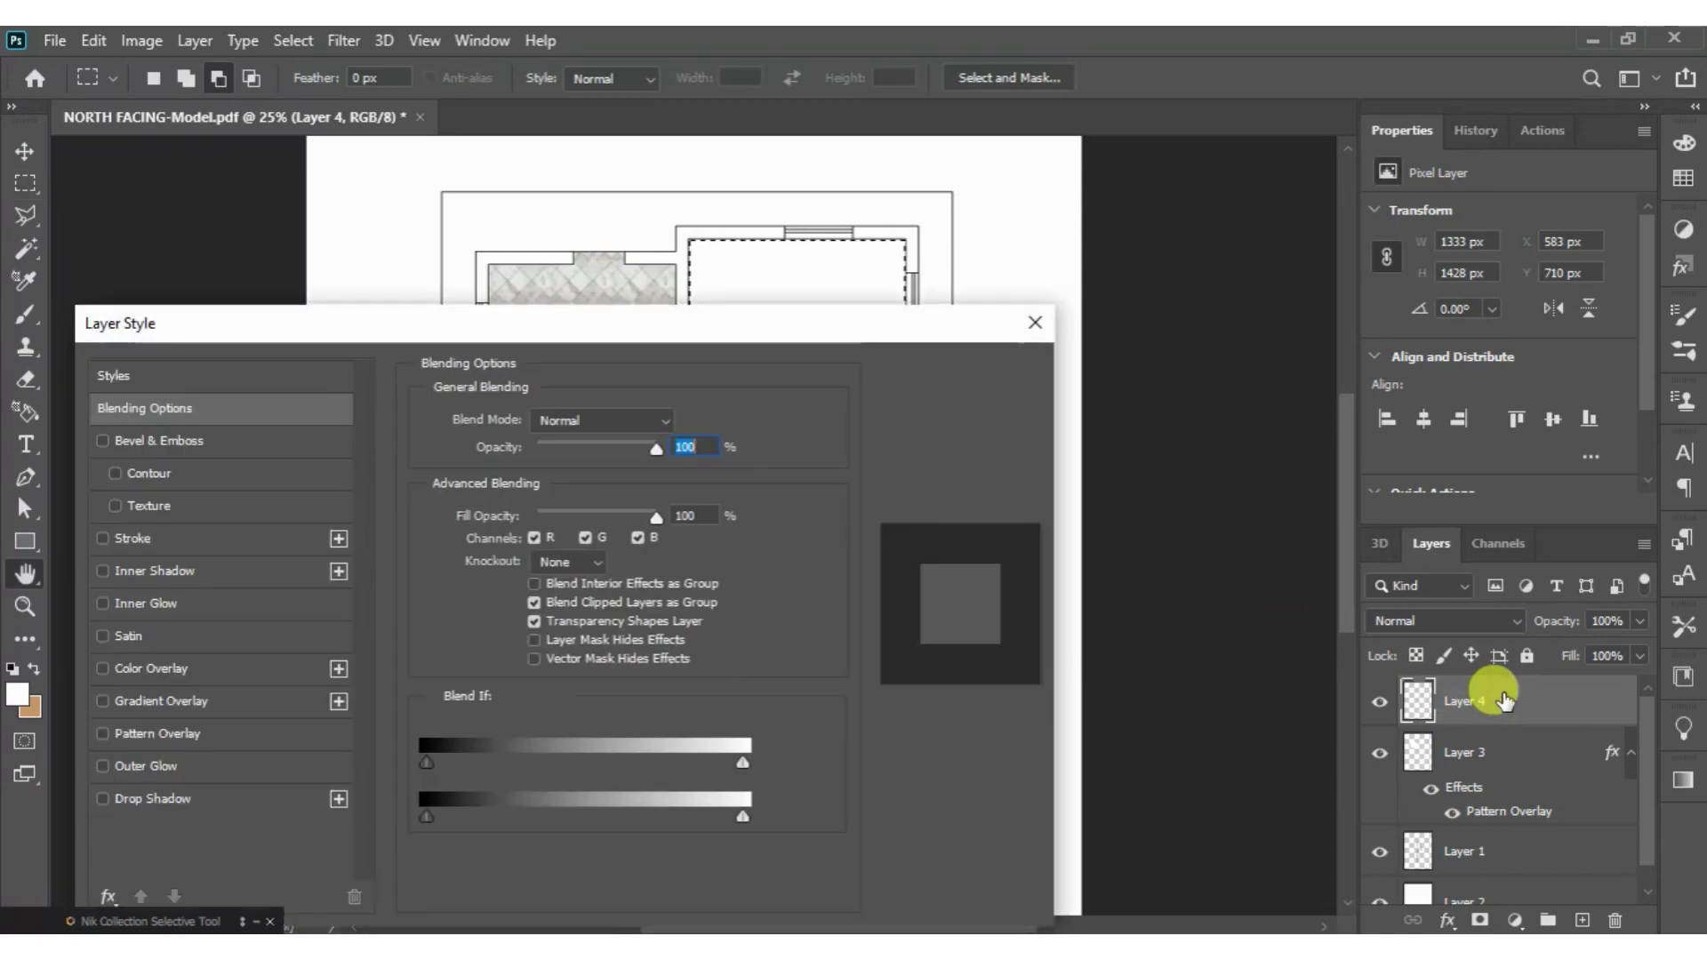
left_click(182, 736)
left_click(598, 507)
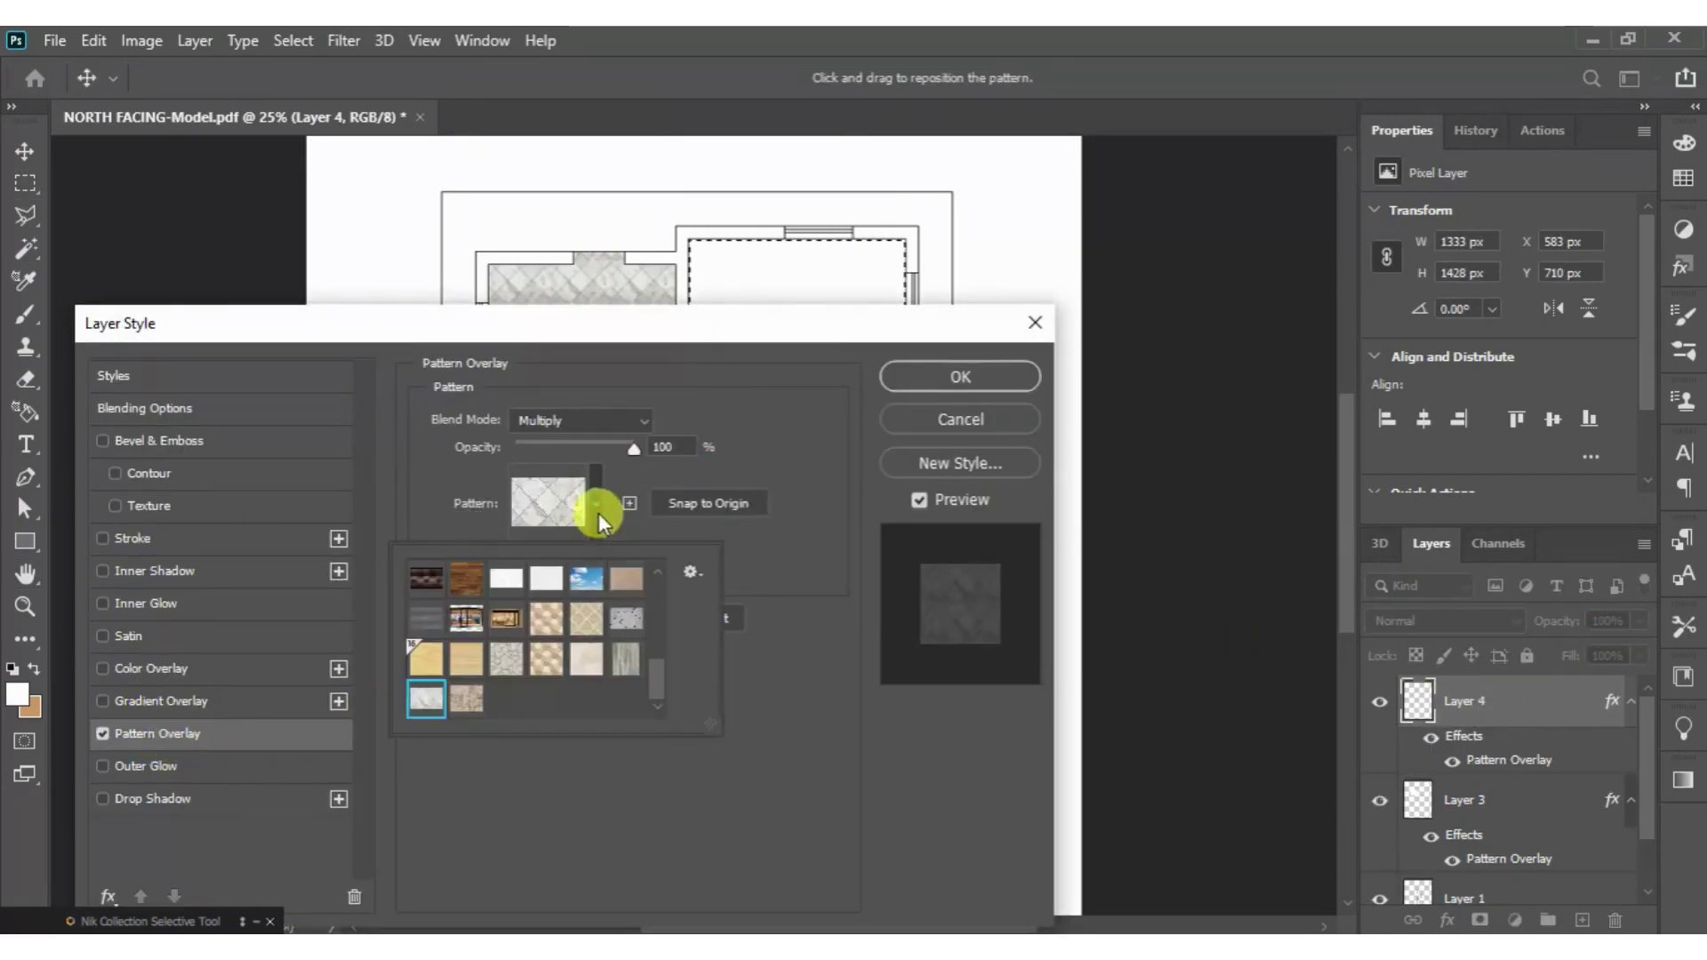
left_click(626, 658)
left_click(736, 372)
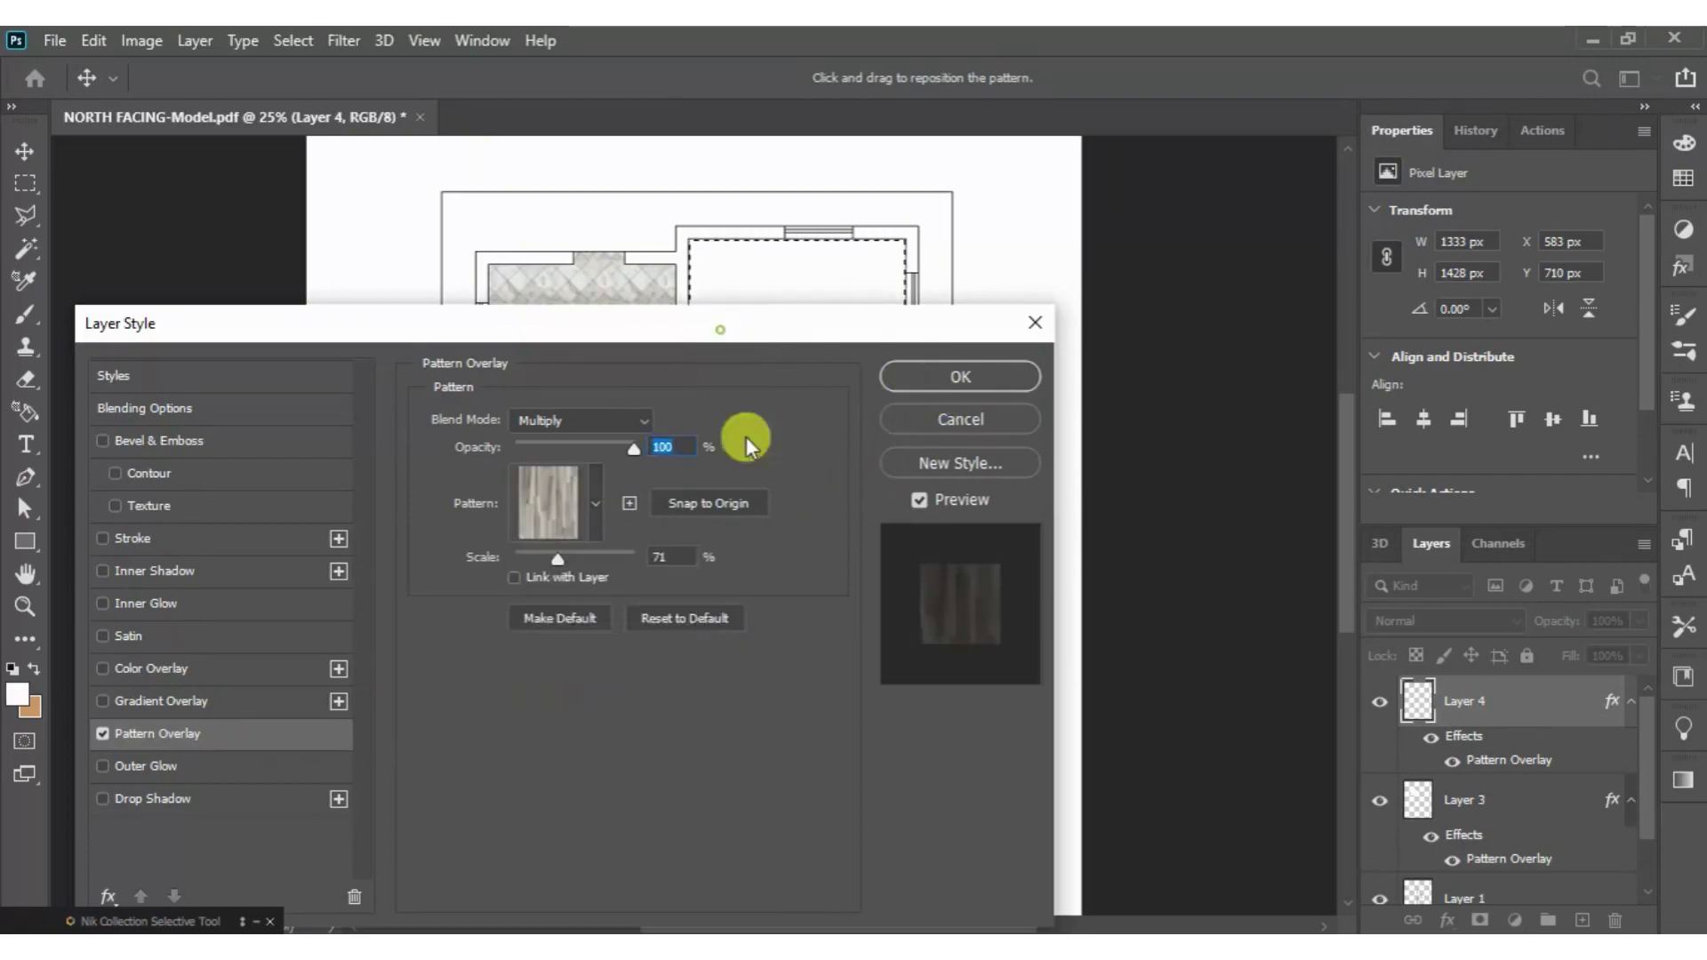
left_click_drag(721, 325, 774, 555)
left_click(980, 642)
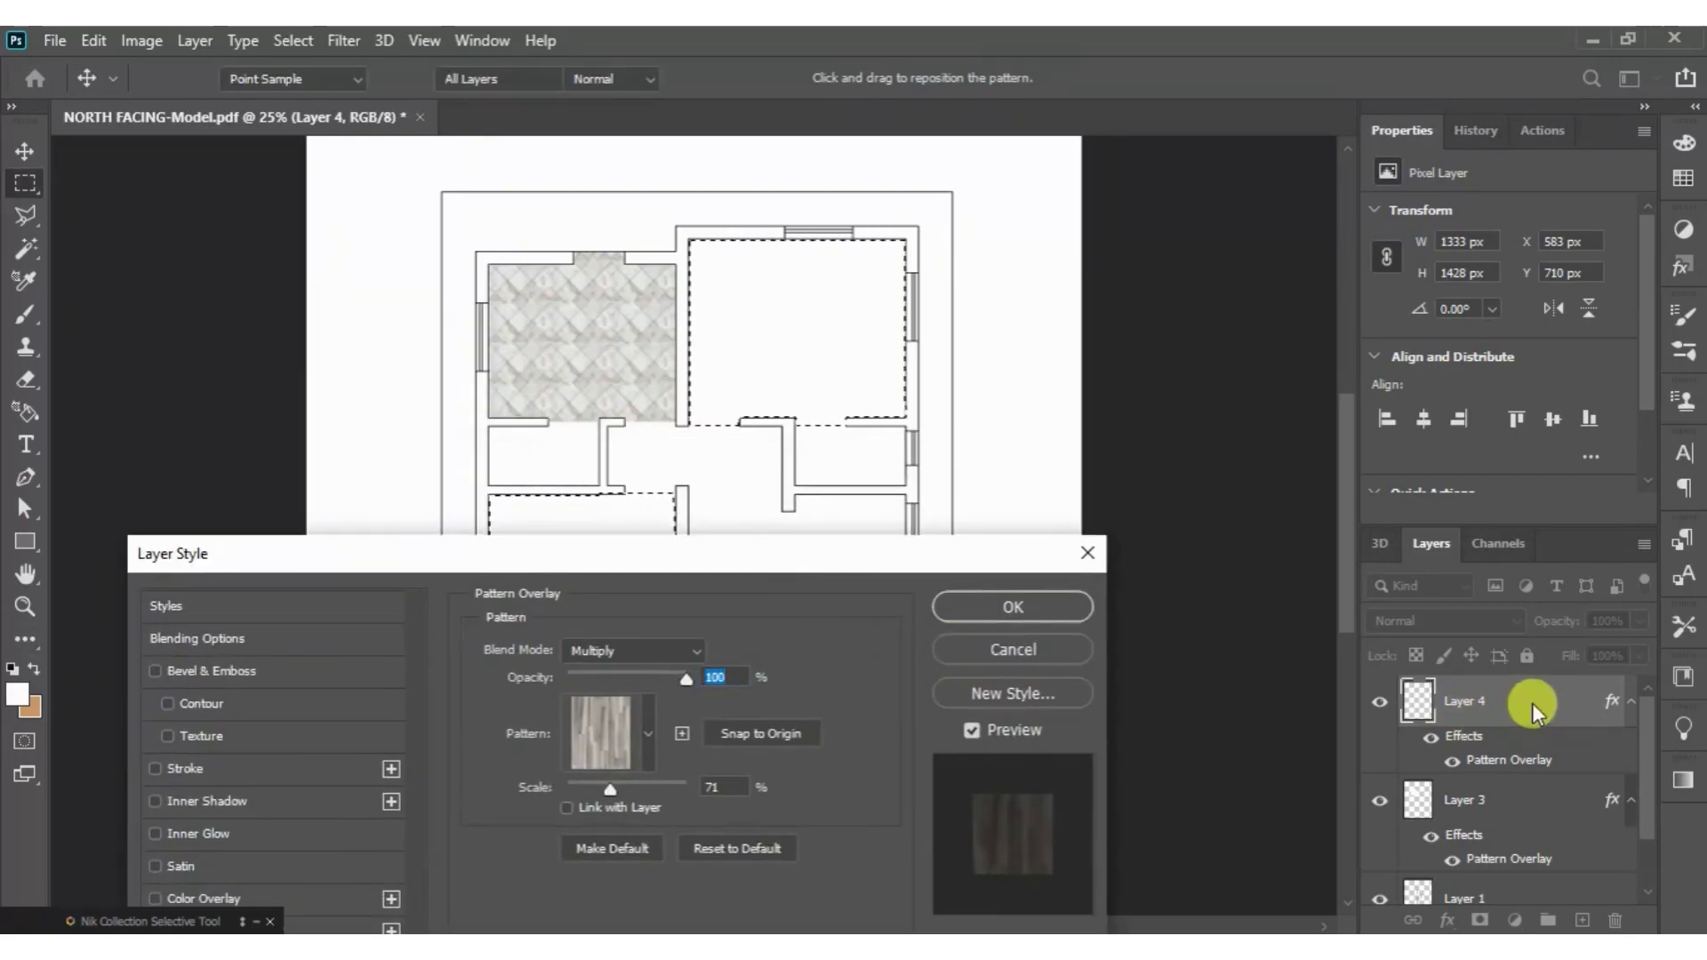
- Fill the bedroom floors on the new layer and give them a grey wood Pattern Overlay
key("alt+BackSpace")
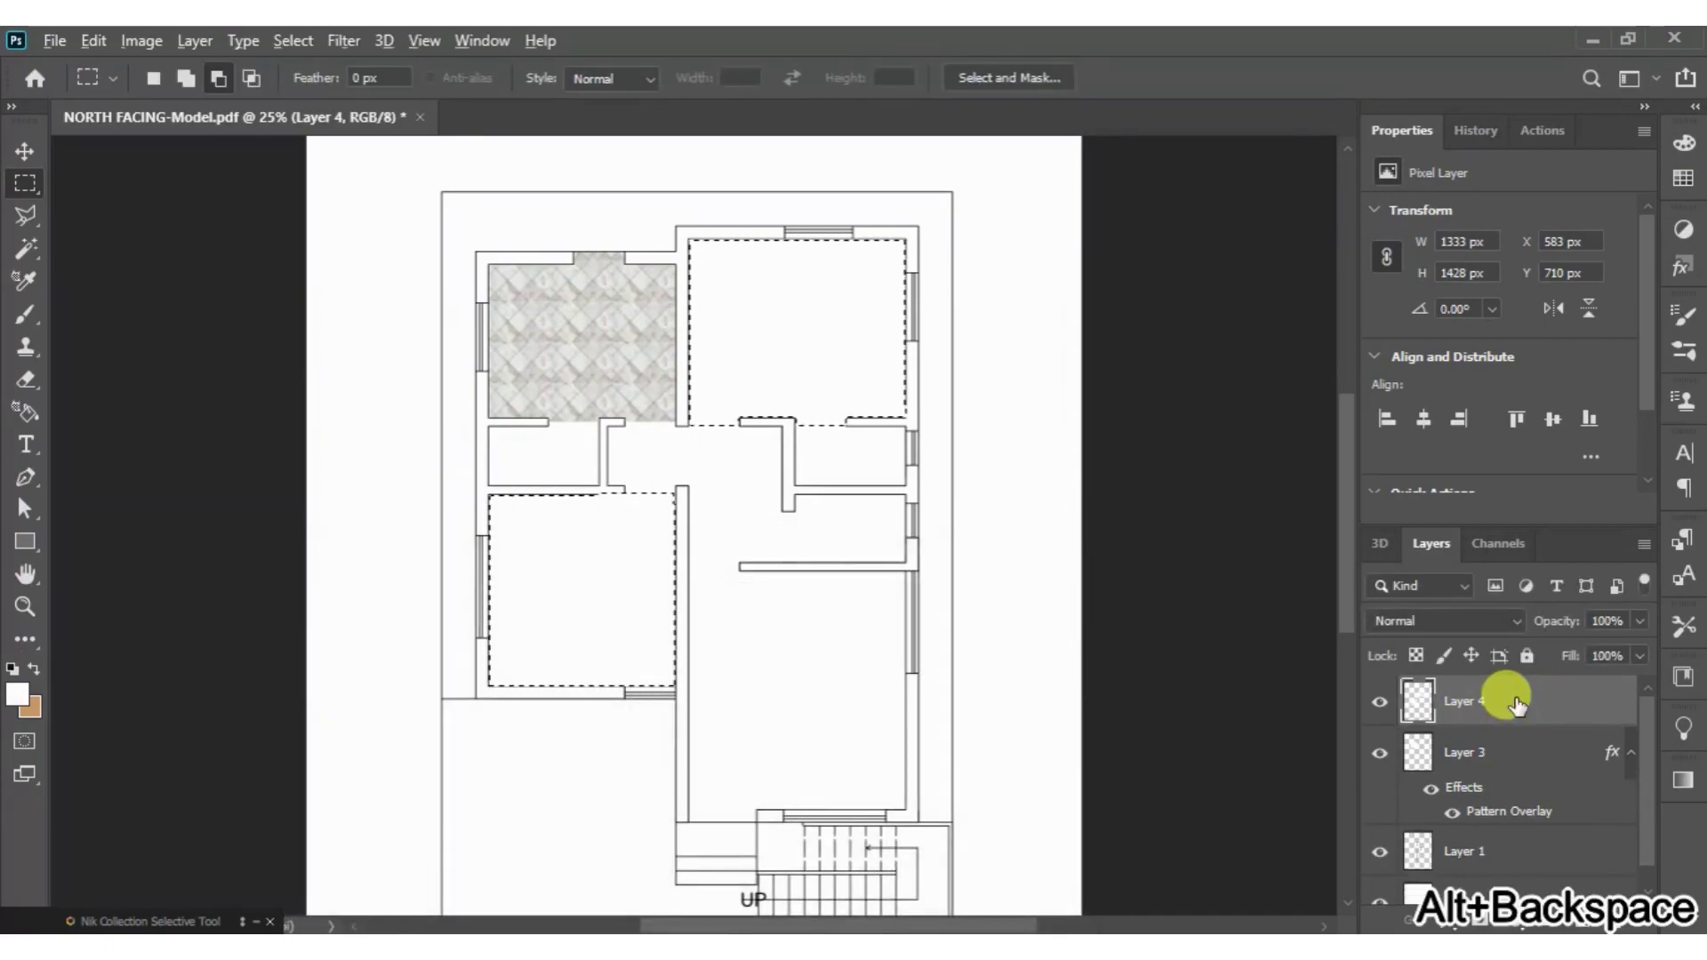
double_click(1517, 704)
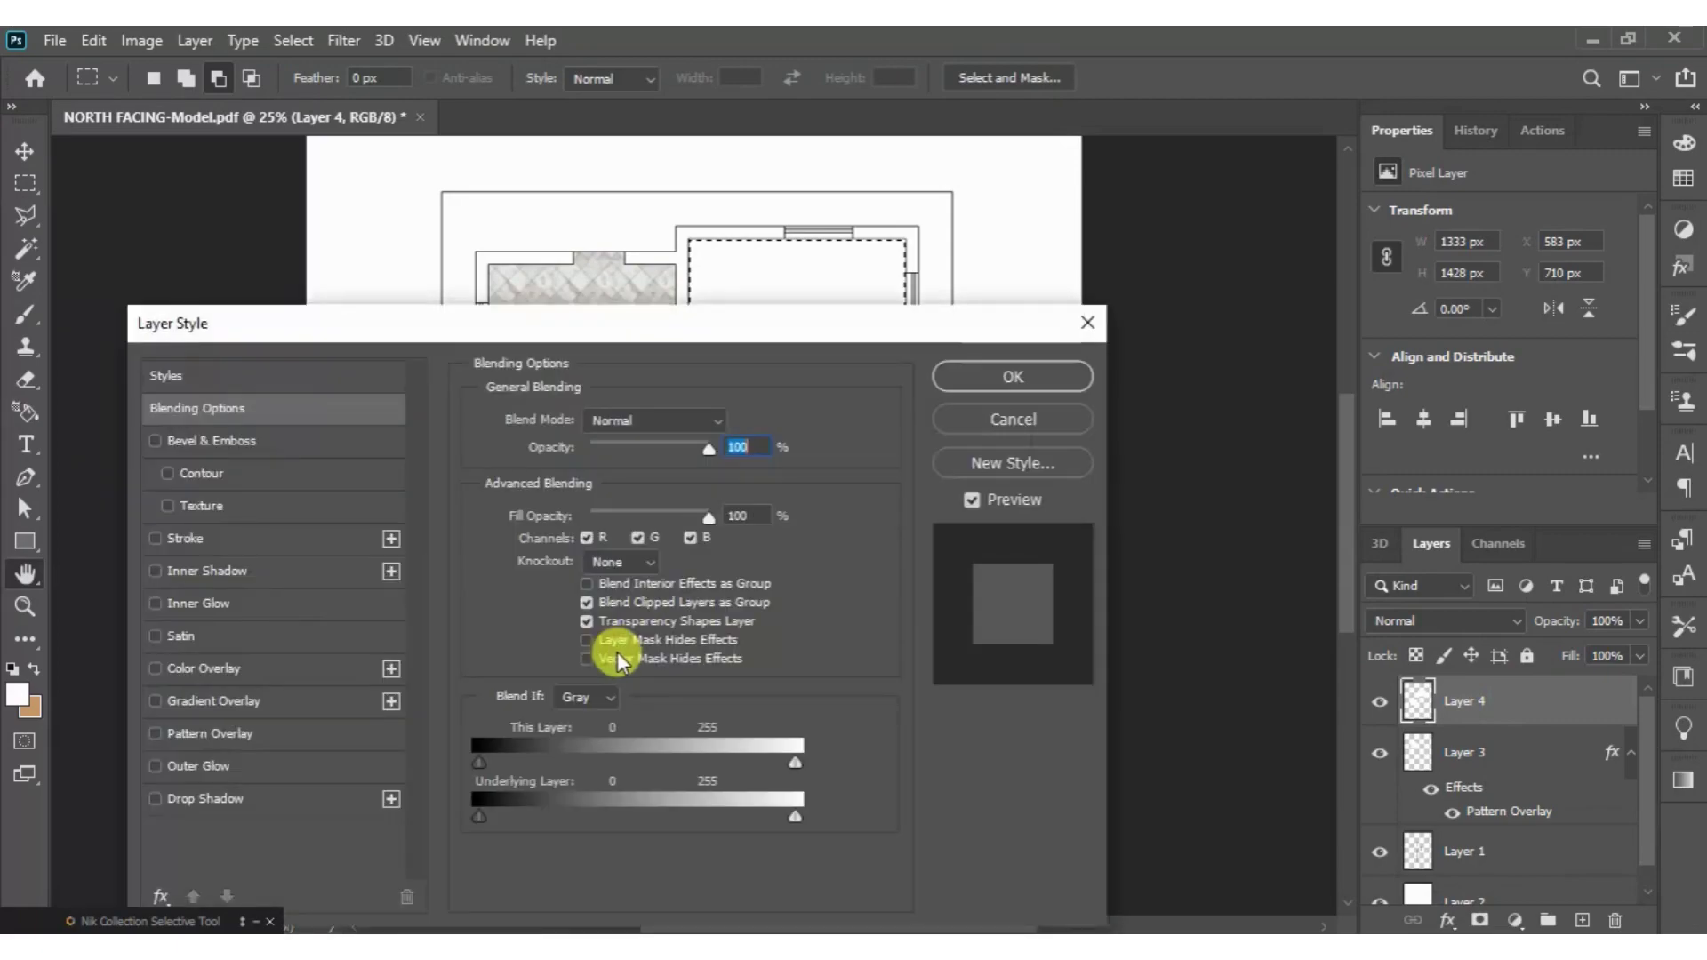
left_click(235, 735)
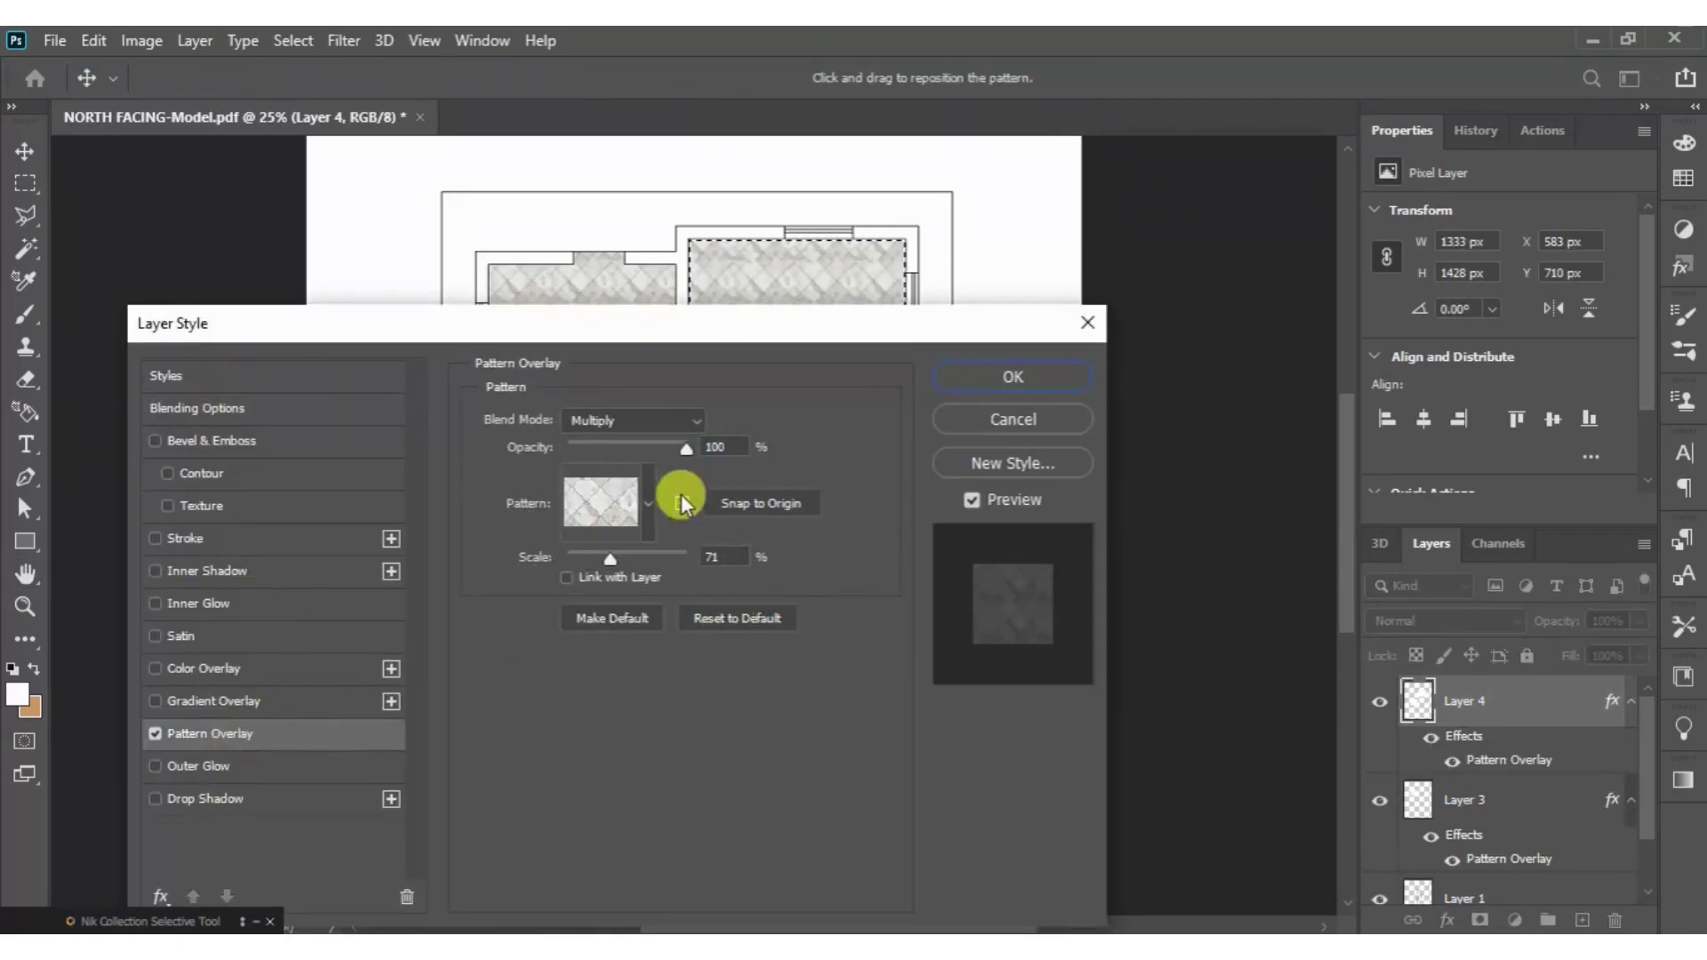
left_click(650, 494)
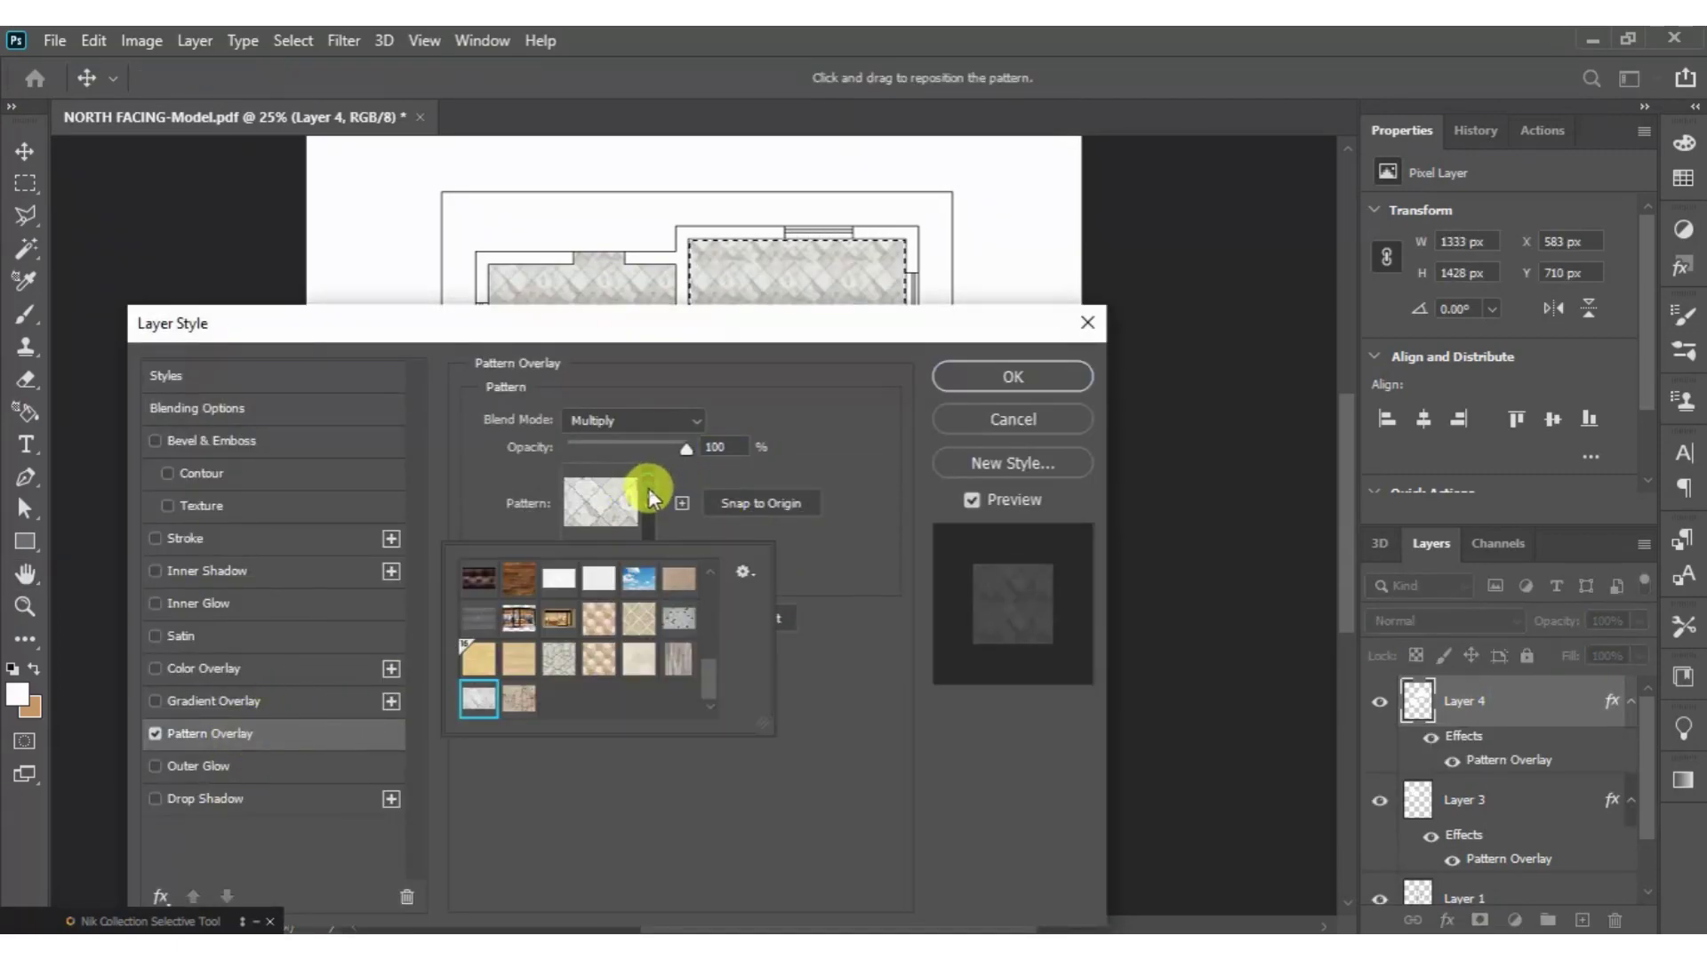
left_click(525, 696)
left_click(635, 669)
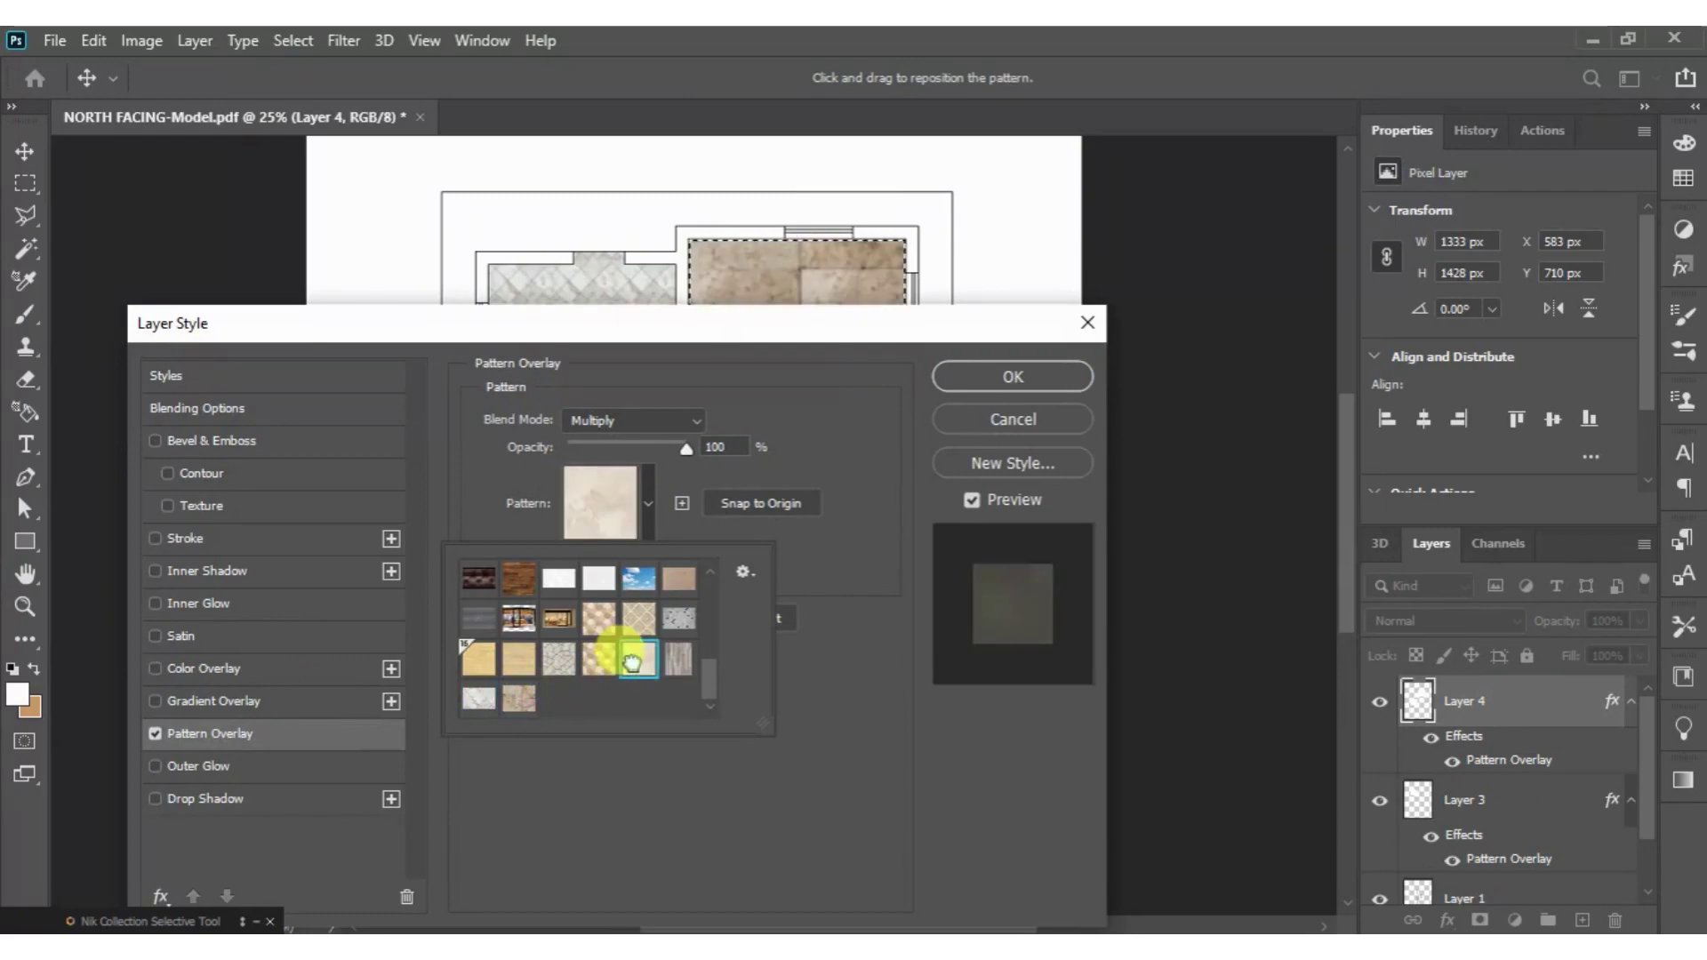
left_click(678, 663)
- Set the grey wood planks to 187% scale and 92% opacity and apply
mouse_move(779, 327)
left_mouse_down()
mouse_move(703, 594)
mouse_move(706, 758)
mouse_move(758, 612)
left_mouse_up()
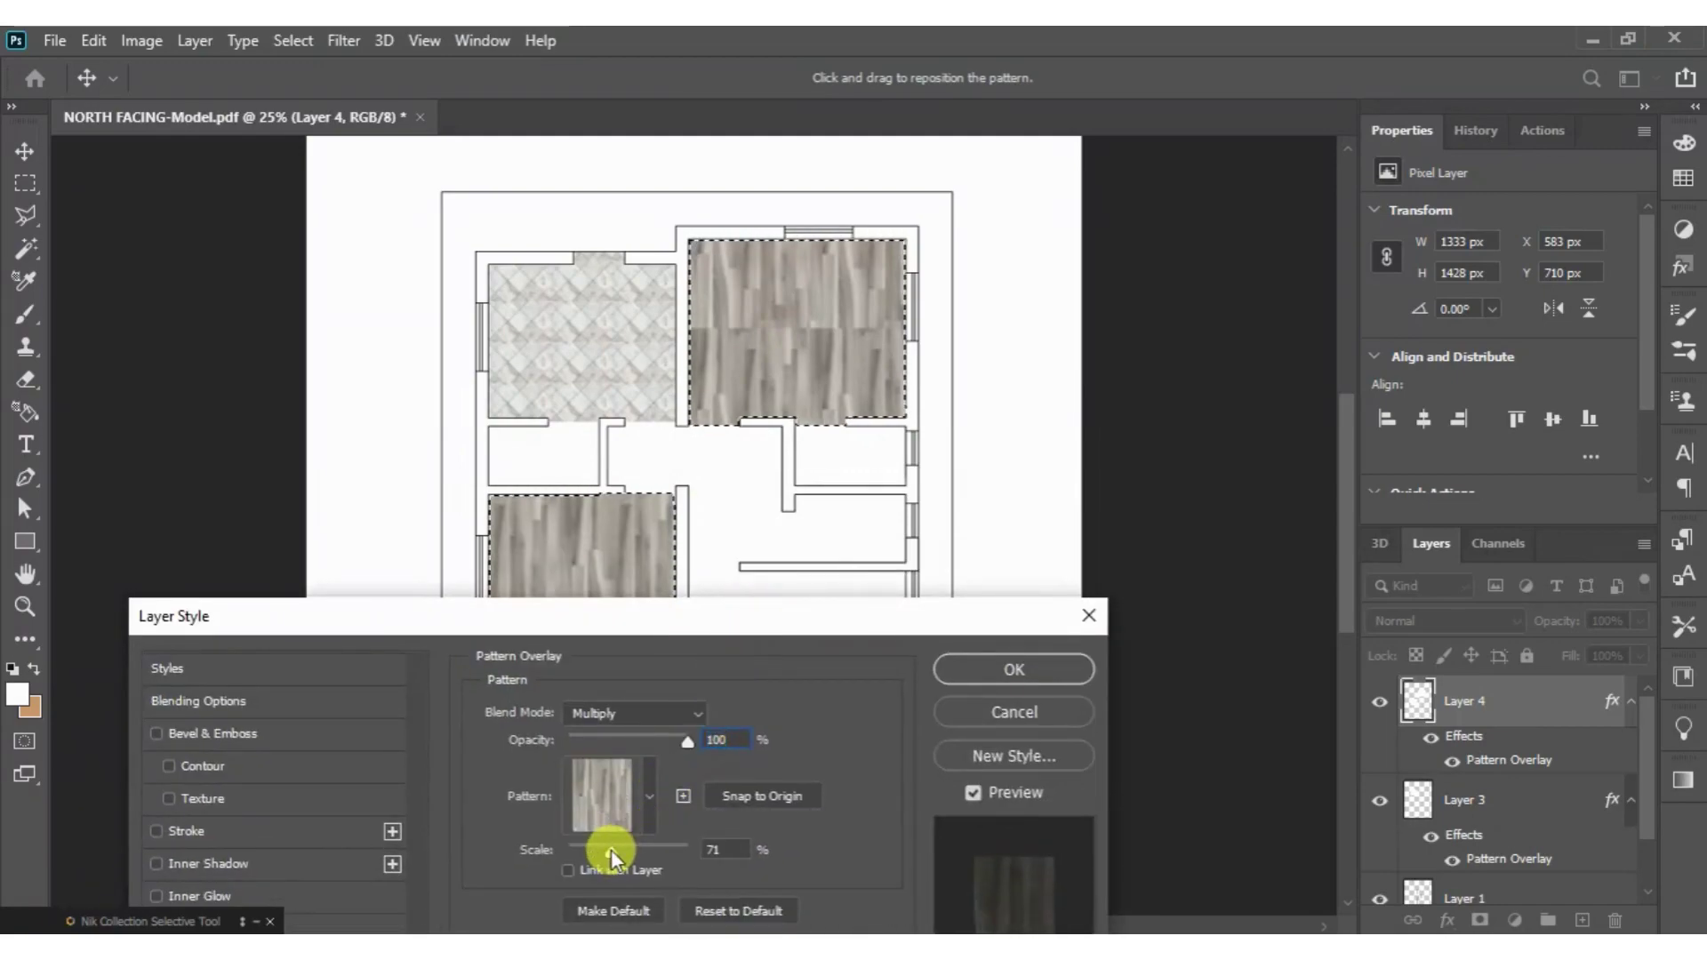
left_click_drag(611, 850, 605, 850)
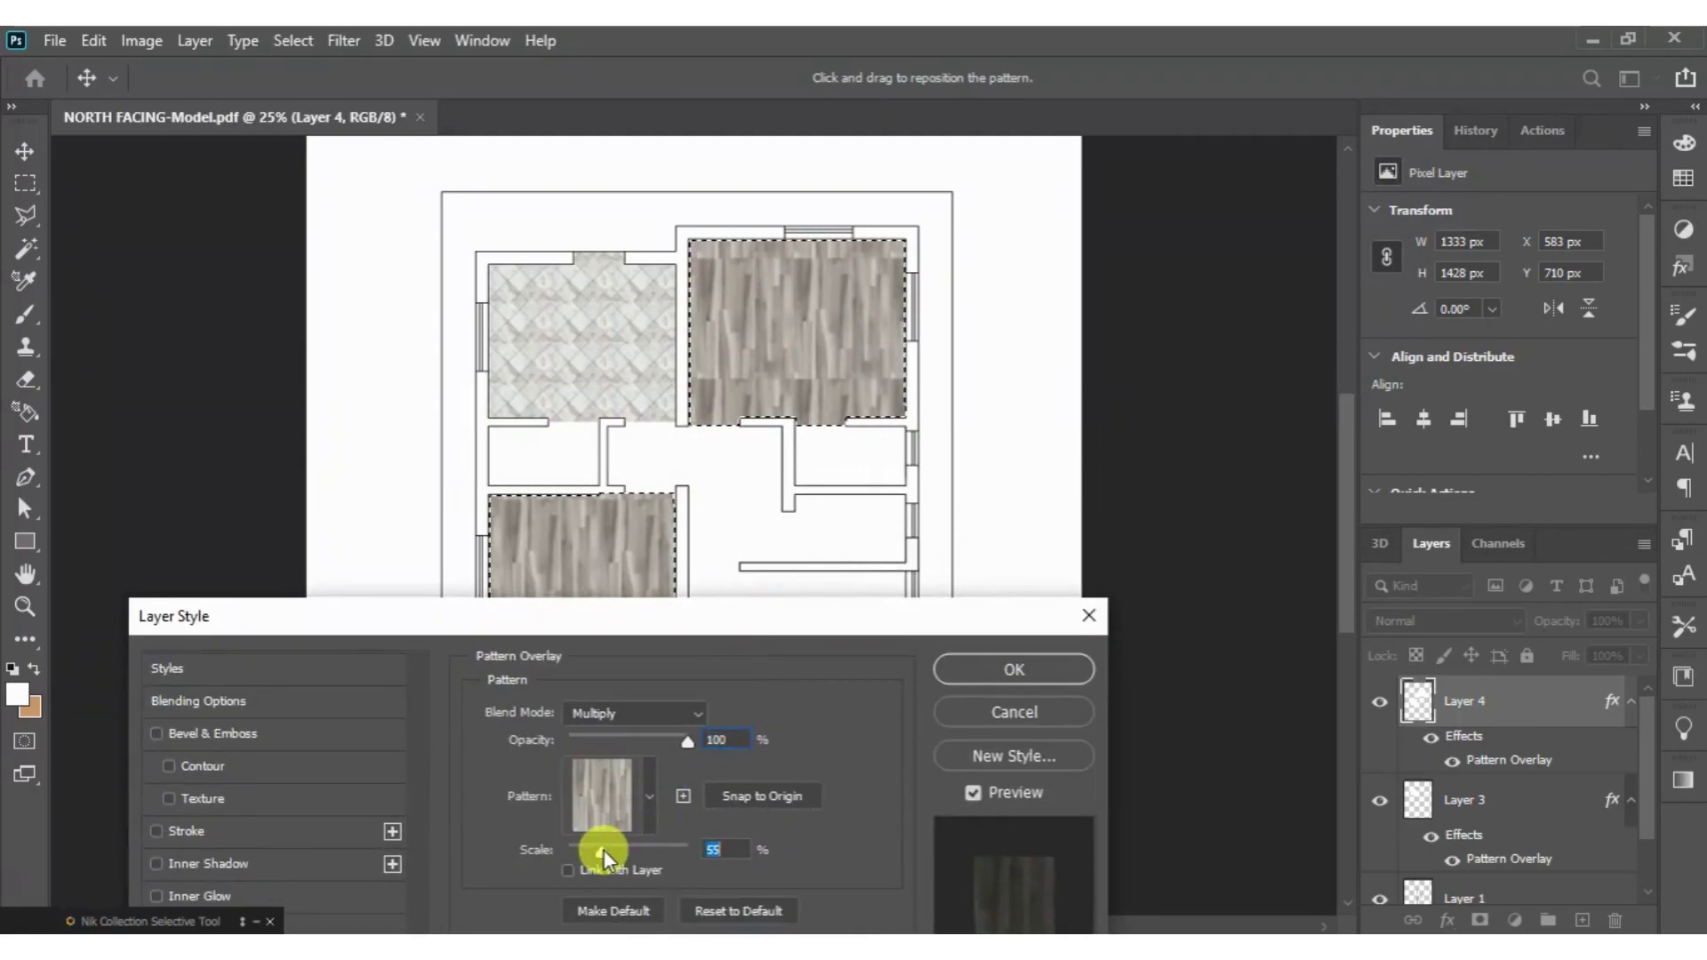
left_click_drag(605, 851, 637, 845)
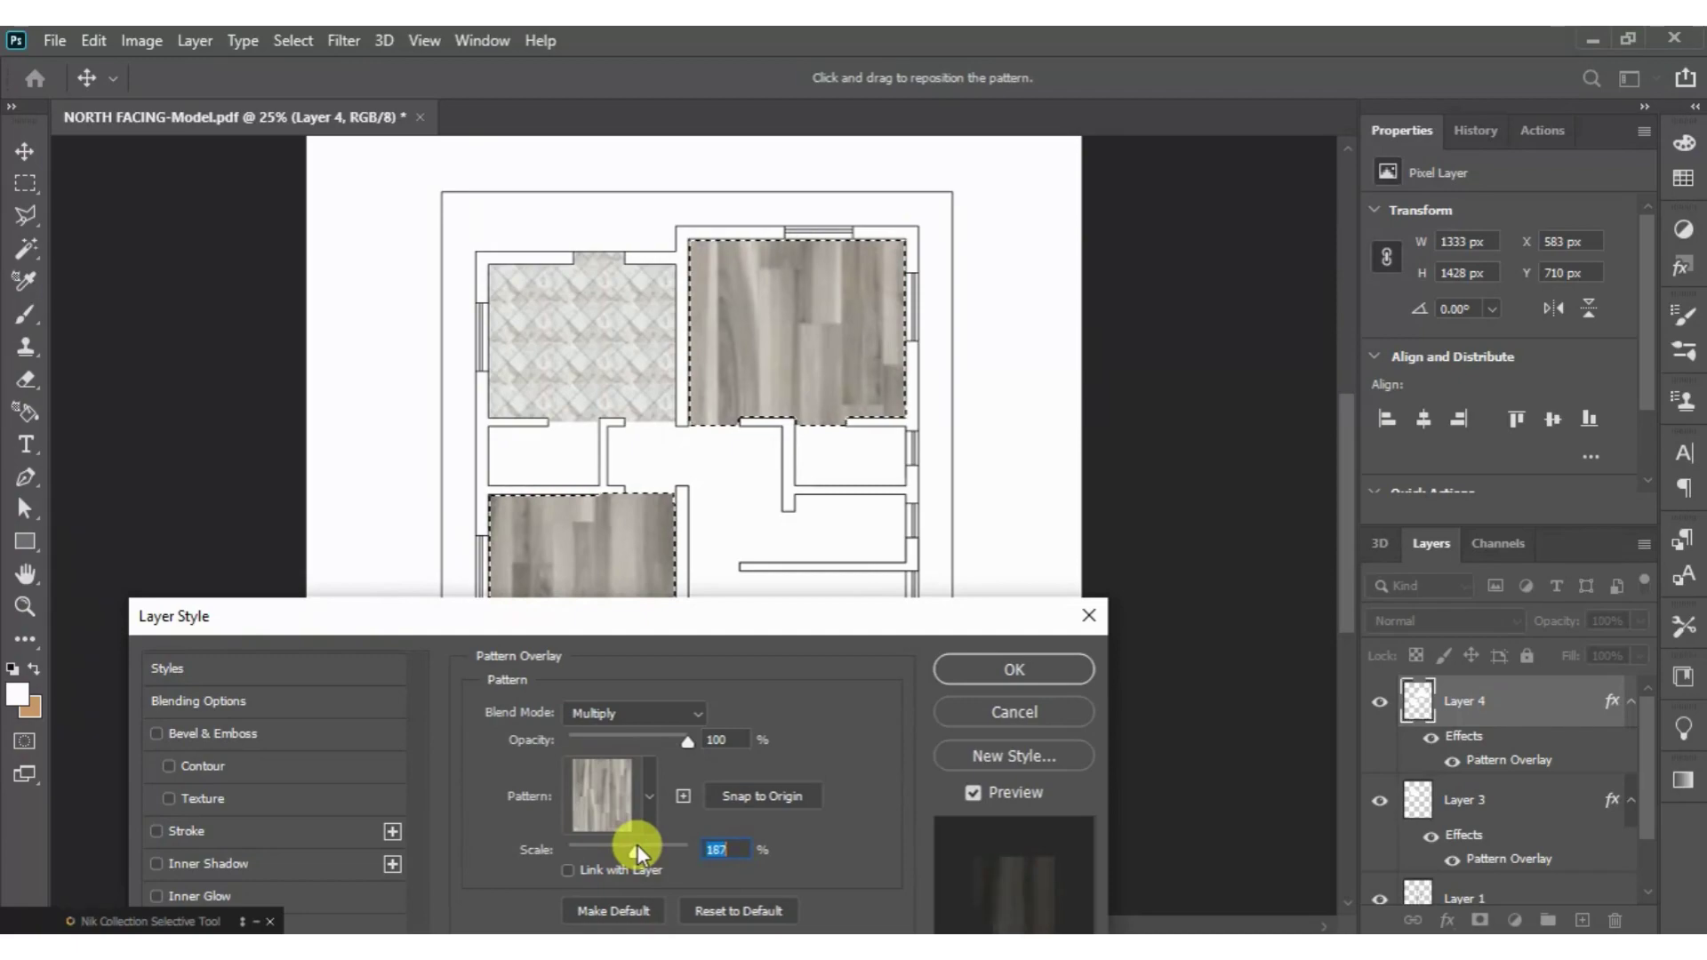
left_click_drag(685, 740, 678, 740)
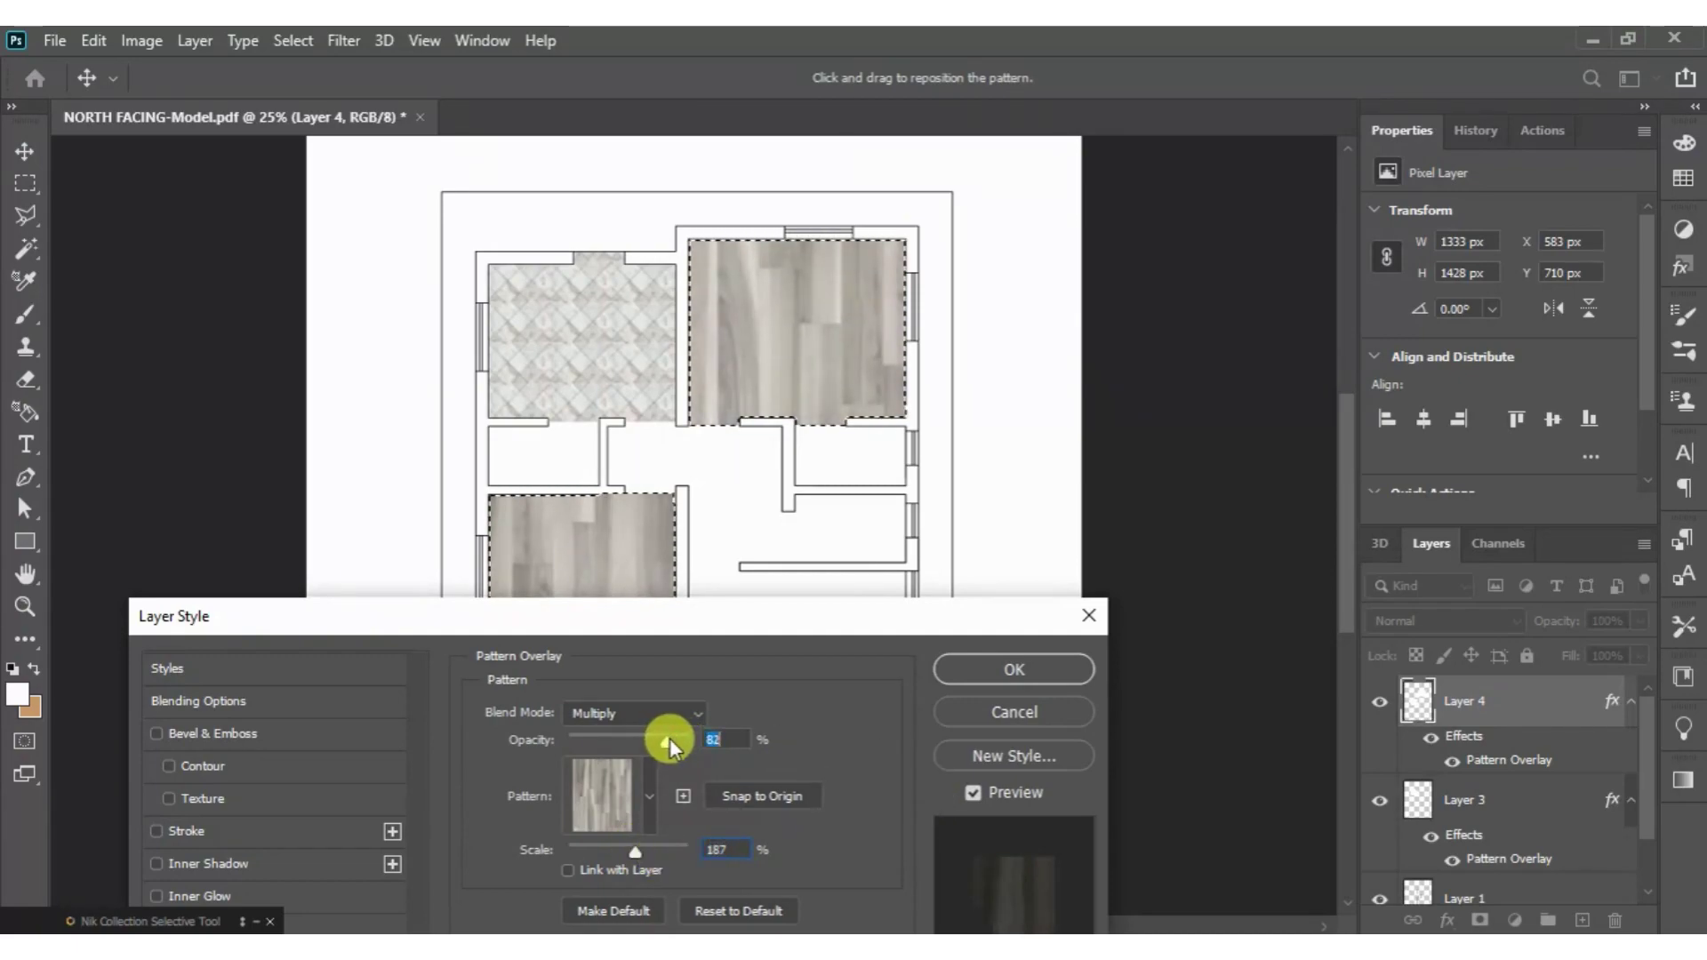
left_click(982, 667)
- Clear the selection around the wood-floored bedrooms
right_click(758, 349)
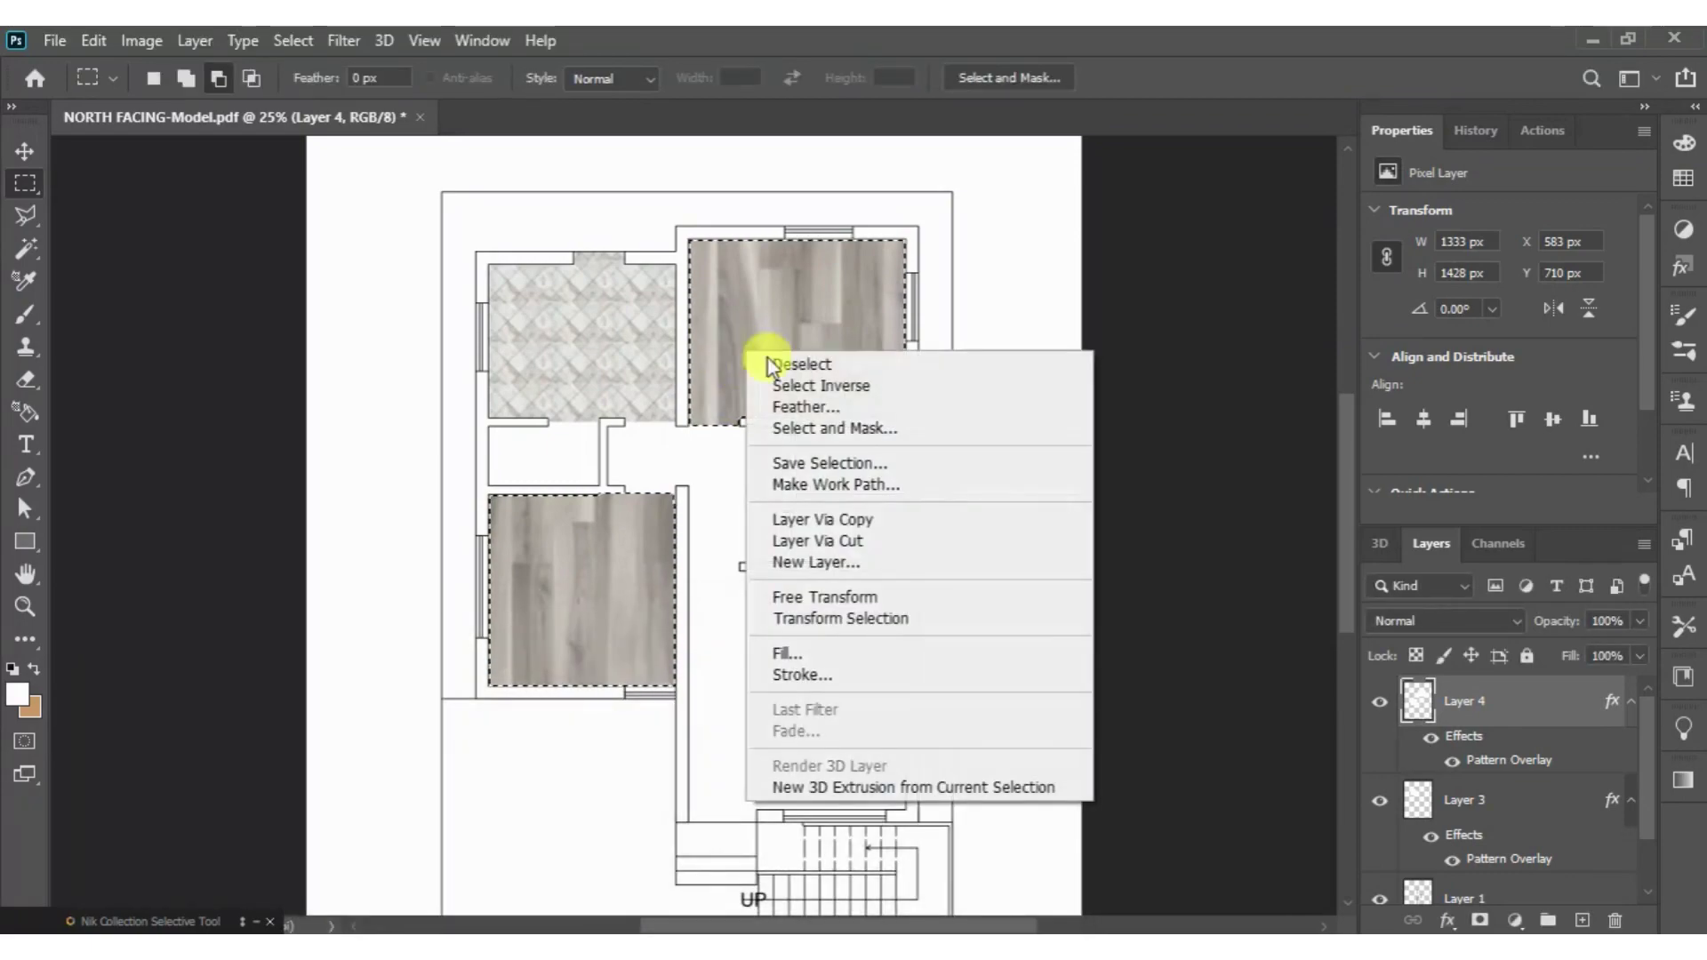
left_click(767, 361)
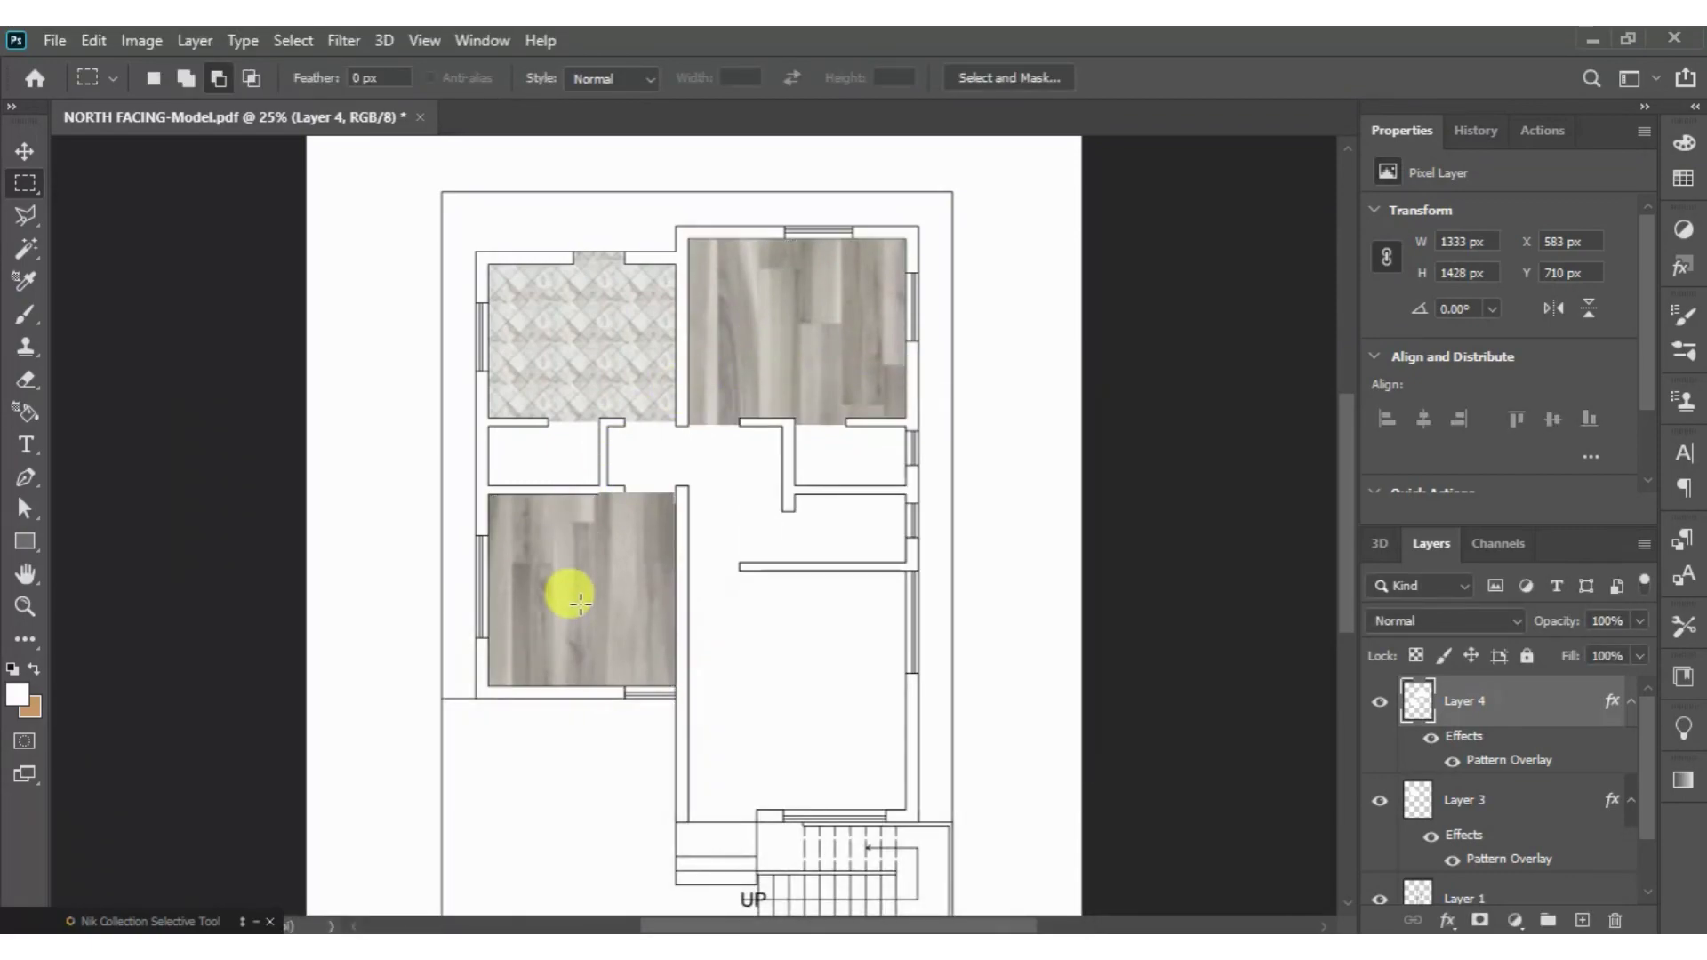
scroll(580, 603, "down", 1)
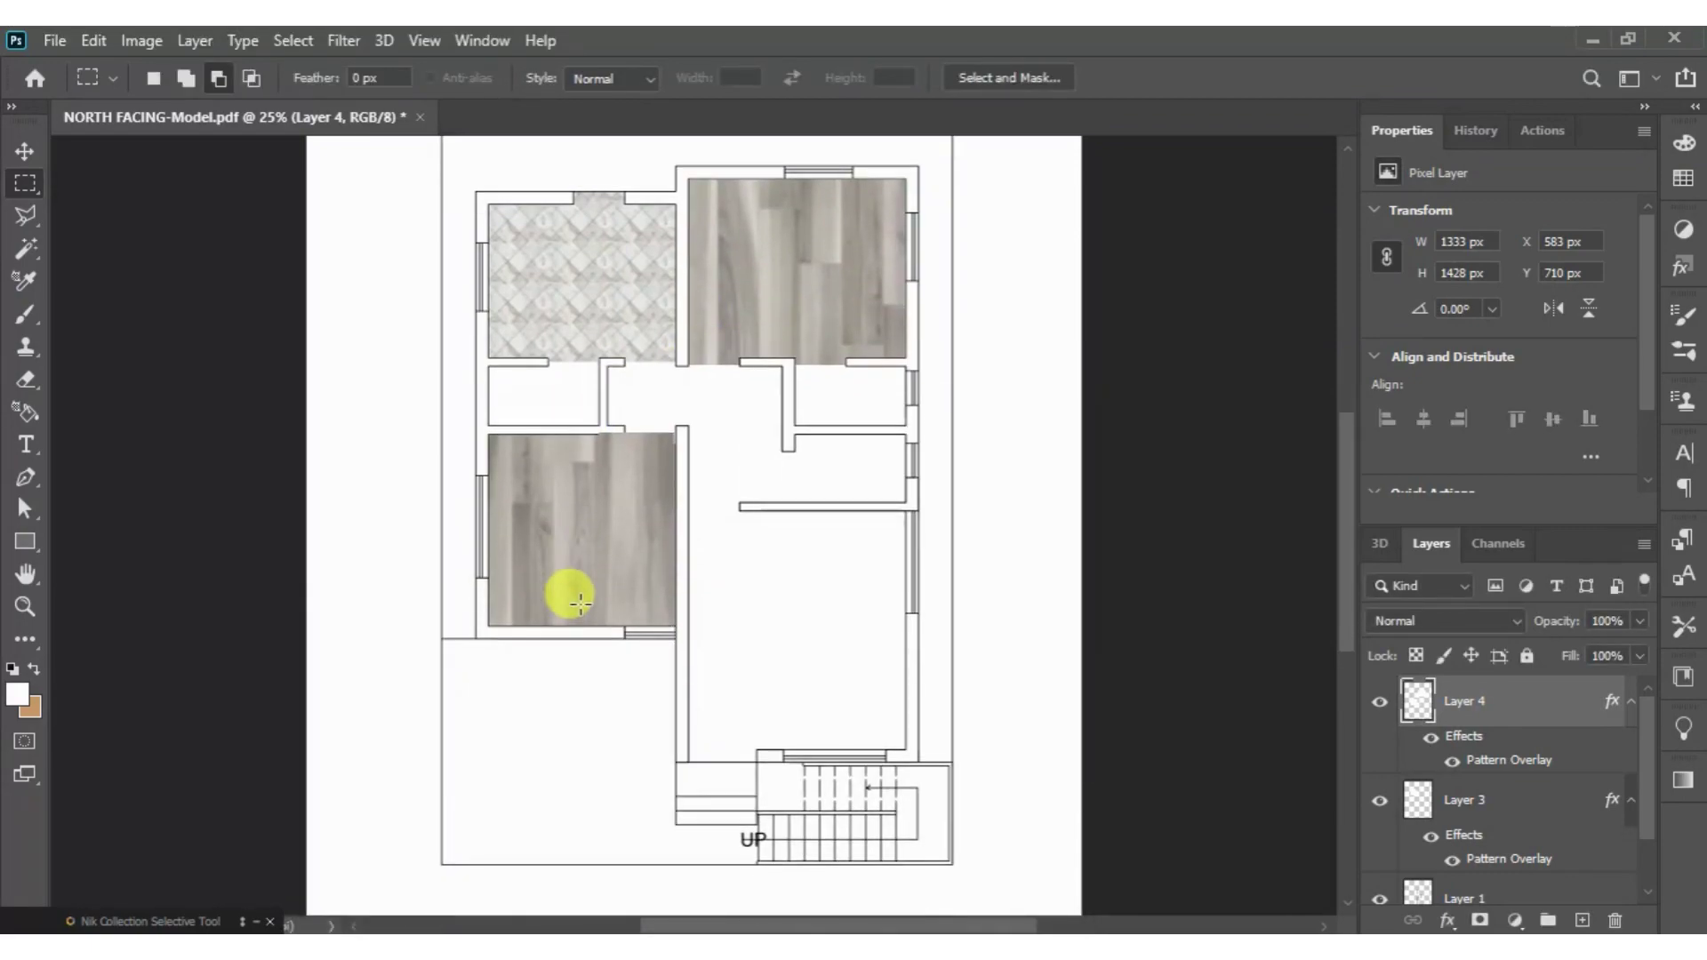
- Magic-Wand the central hall floor, subtract the small right-hand room, and add a new layer
left_click(36, 249)
left_click(781, 704)
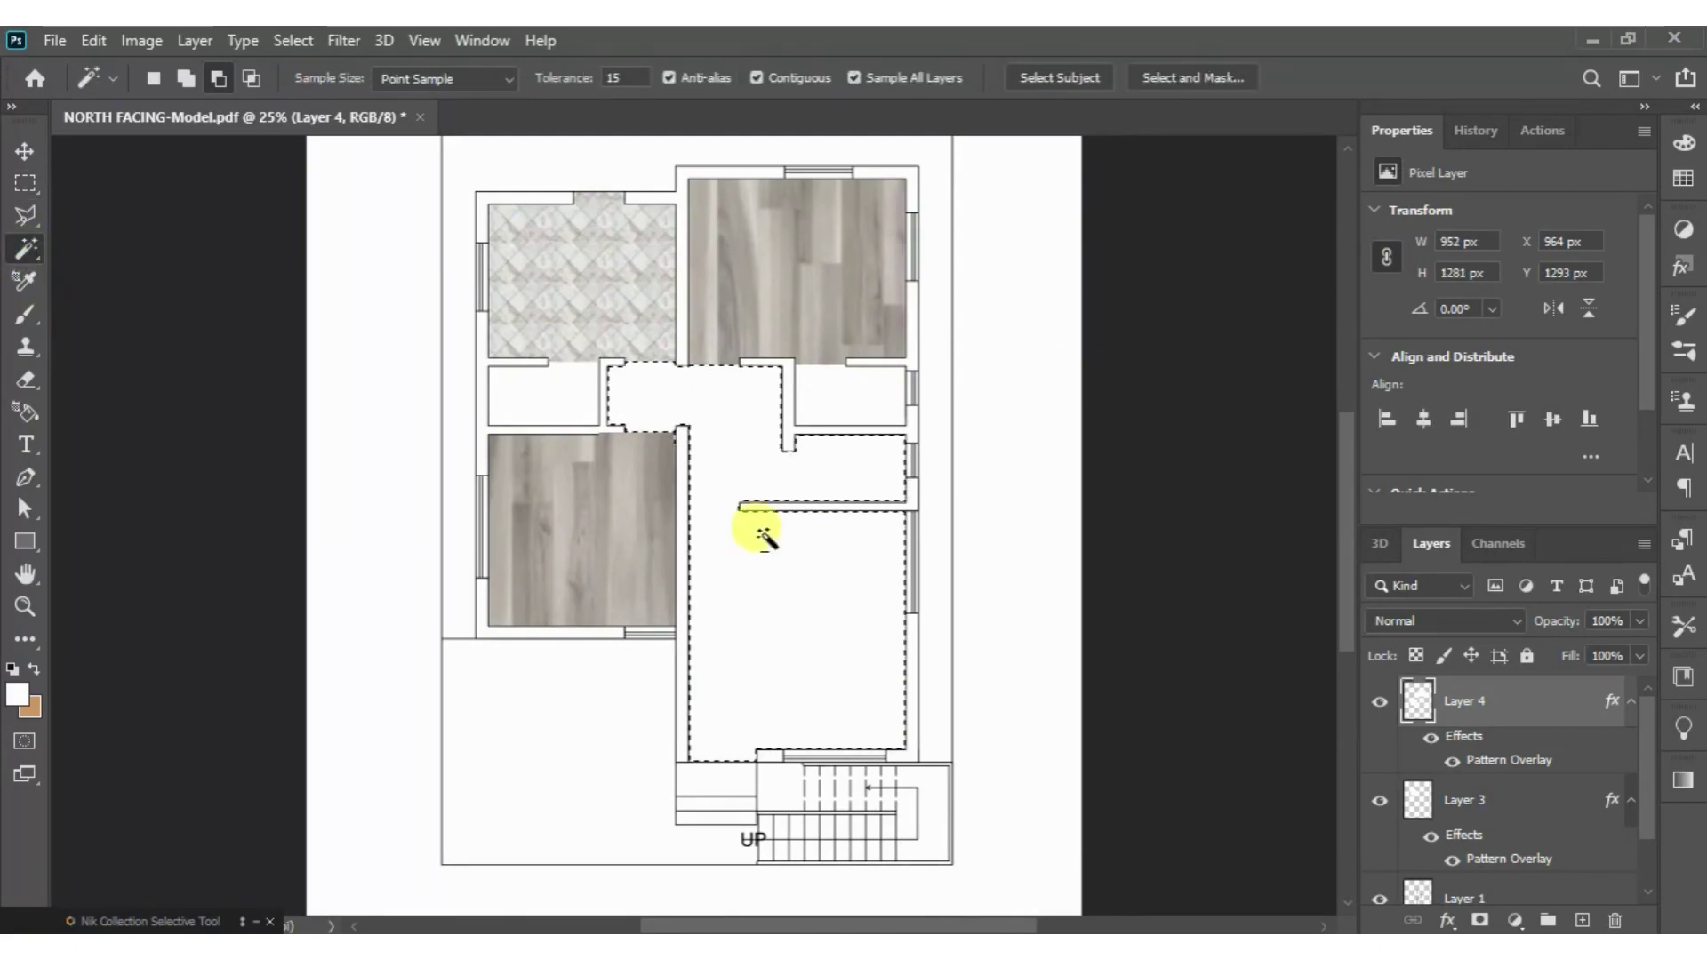
left_click(24, 182)
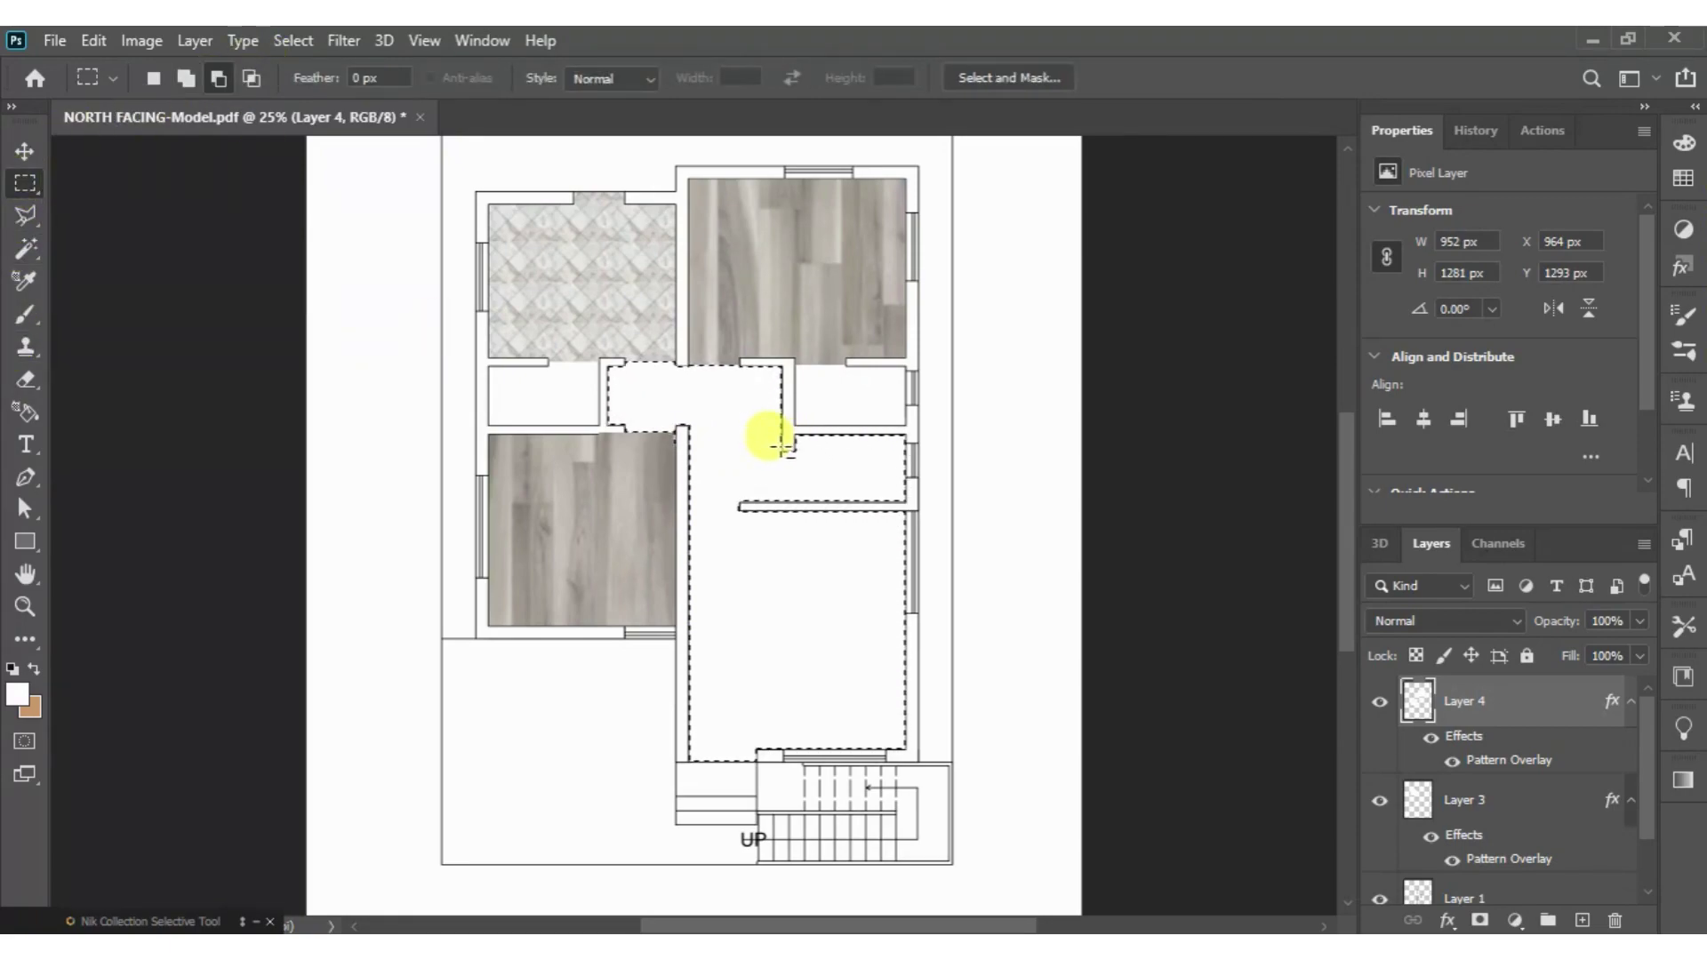
mouse_move(783, 444)
left_mouse_down()
mouse_move(805, 500)
mouse_move(909, 502)
left_mouse_up()
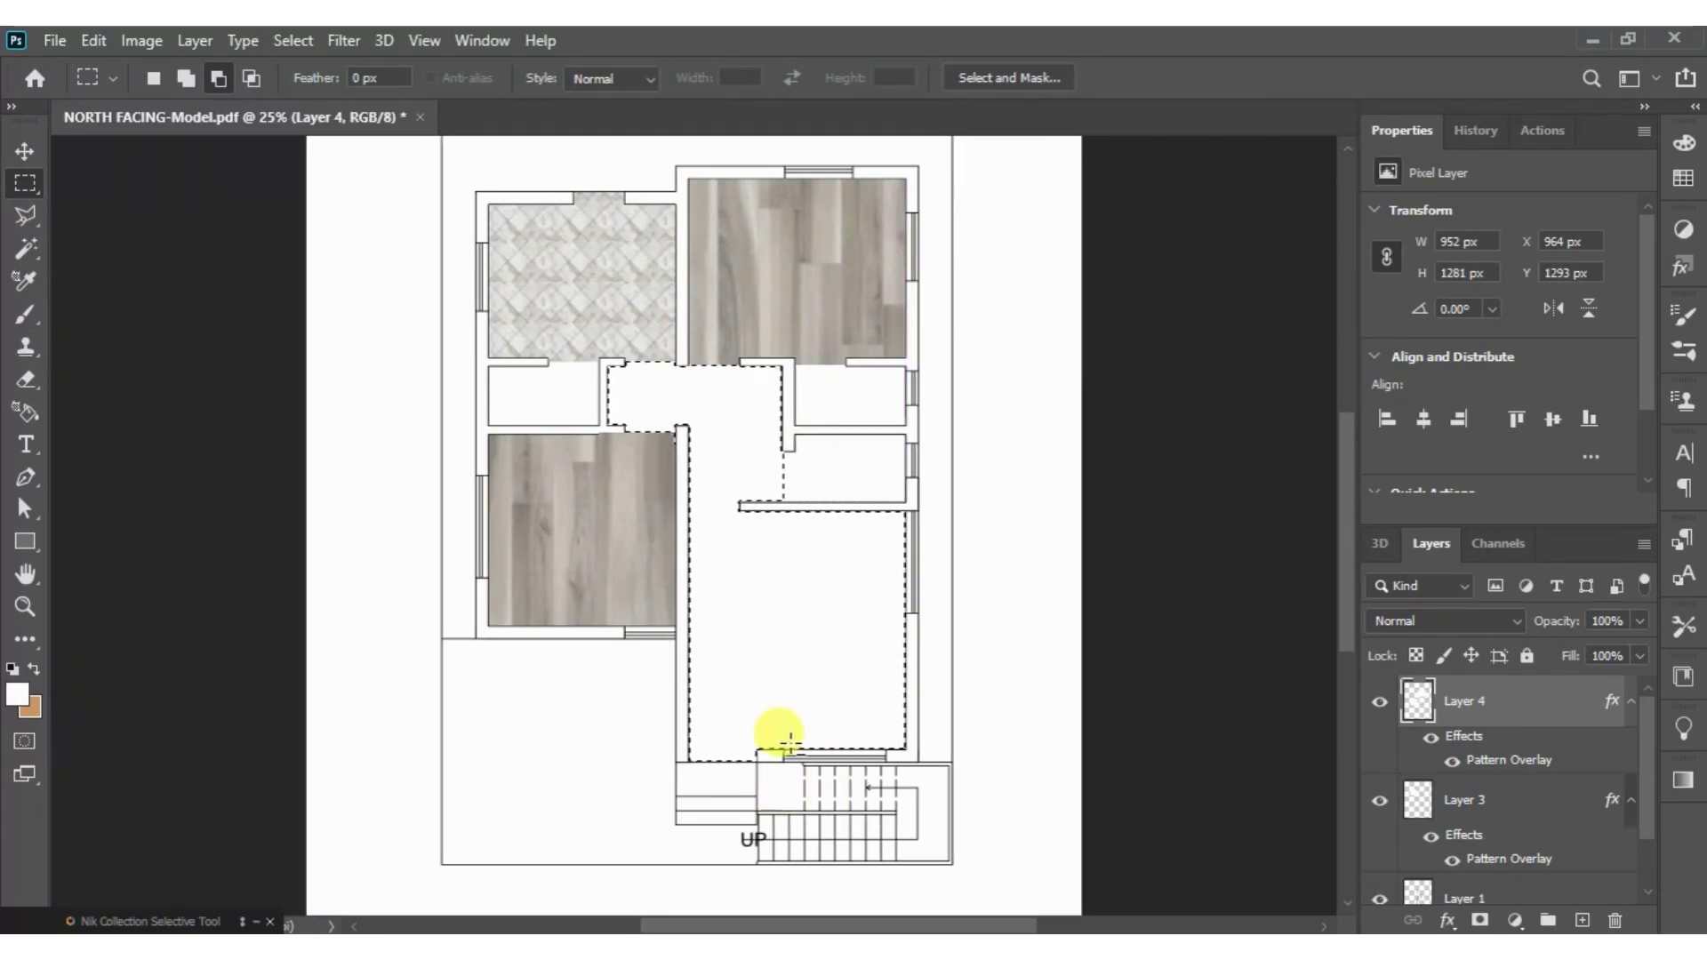
left_click(1582, 920)
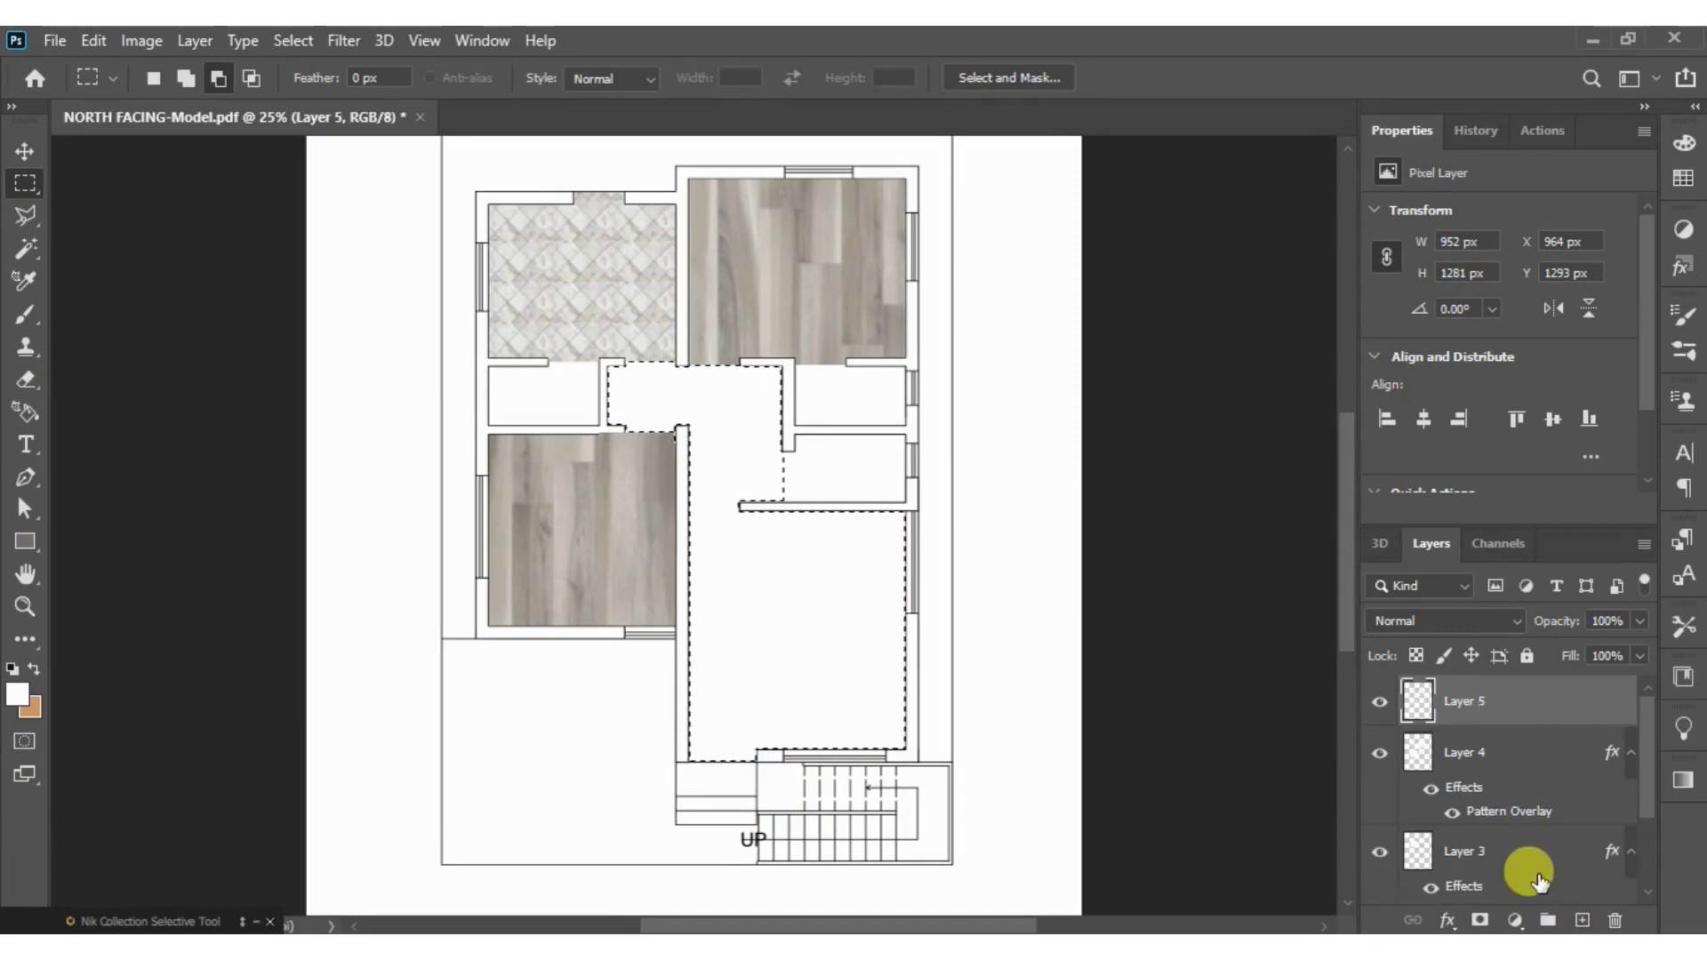
- Fill the selected hall floor on the new layer and apply a light marble Pattern Overlay
key("alt+BackSpace")
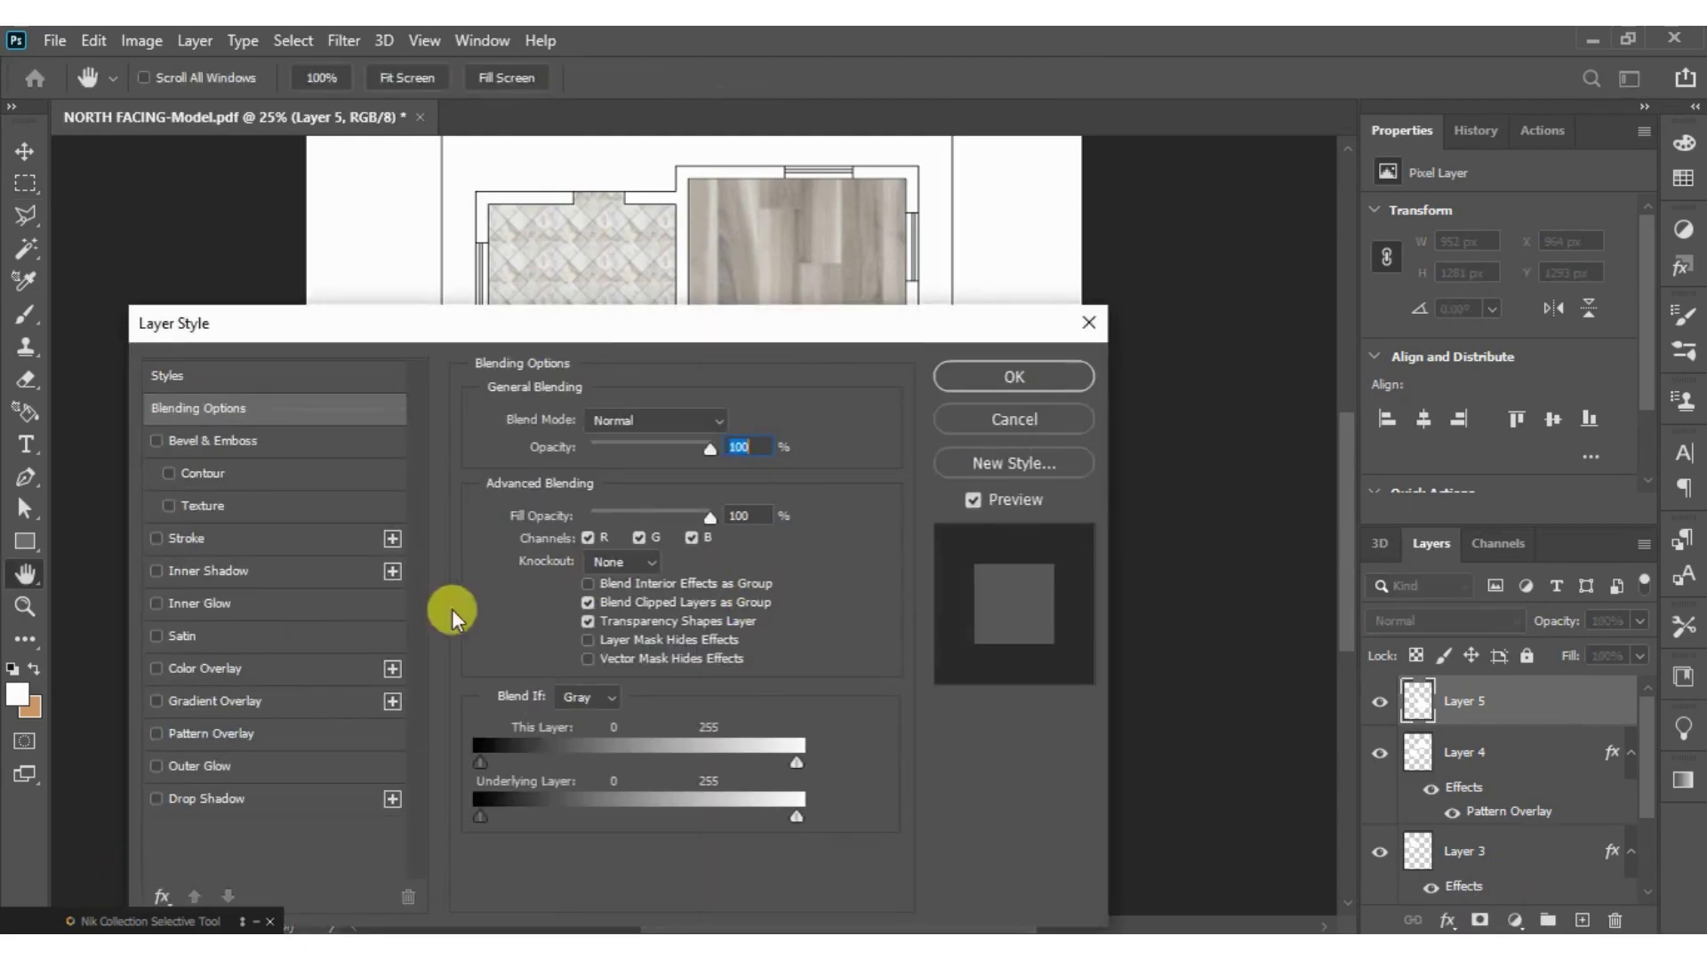
left_click(244, 738)
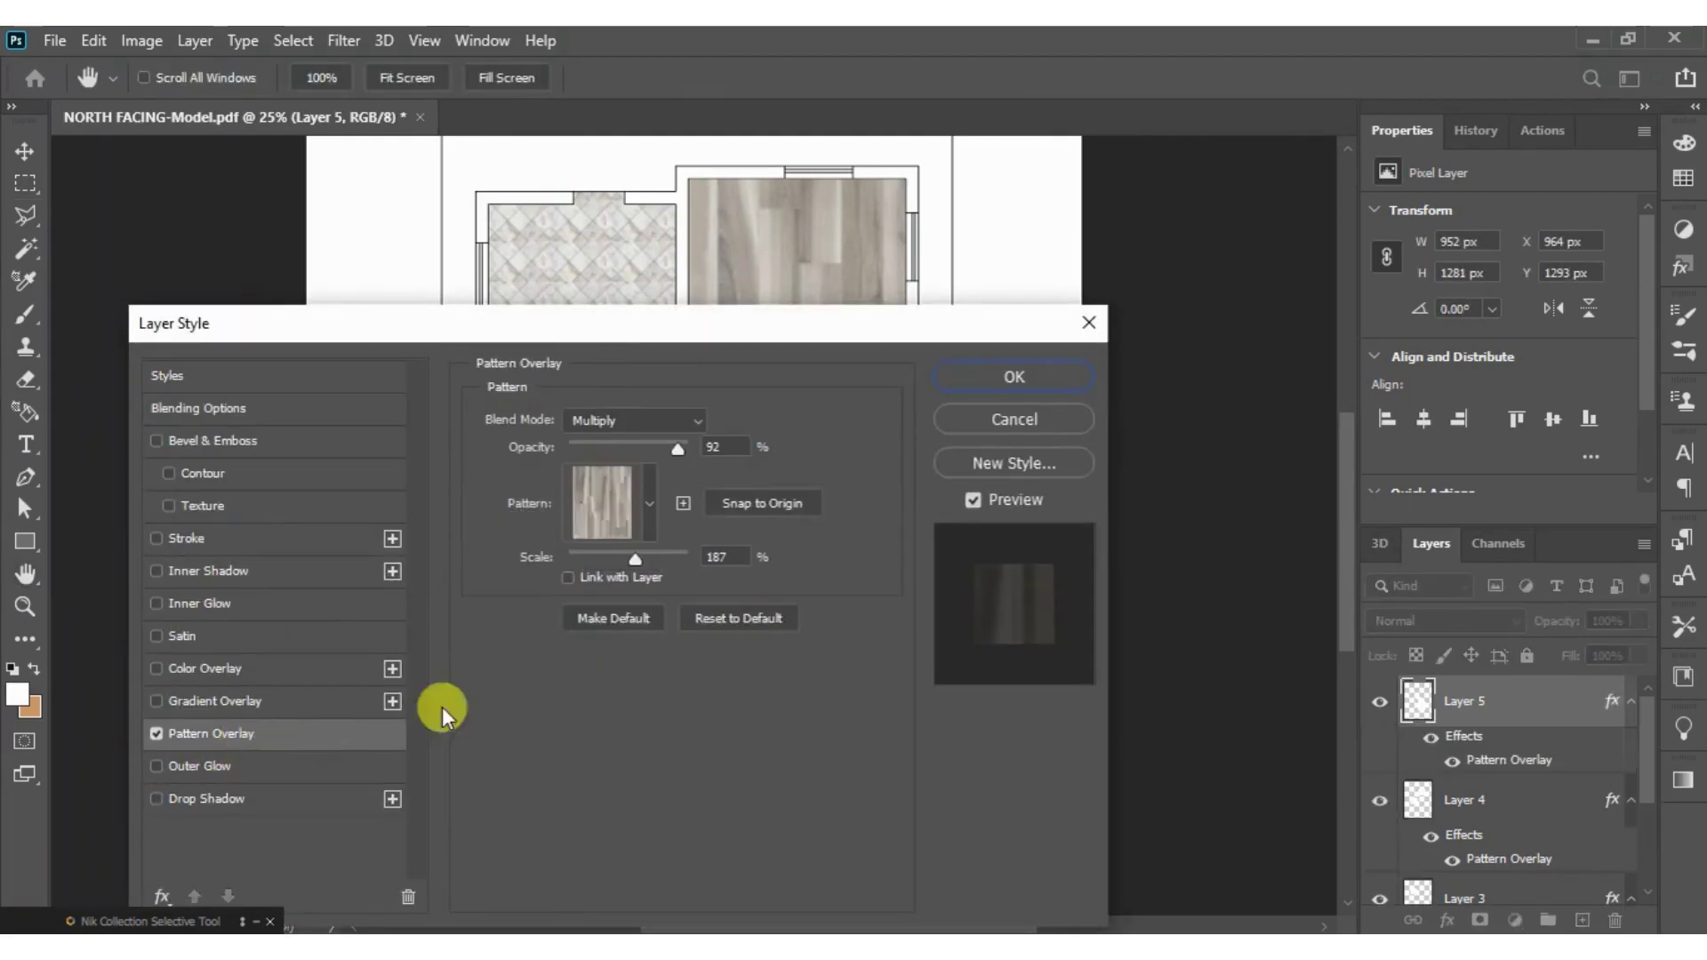
left_click(649, 515)
left_click(630, 675)
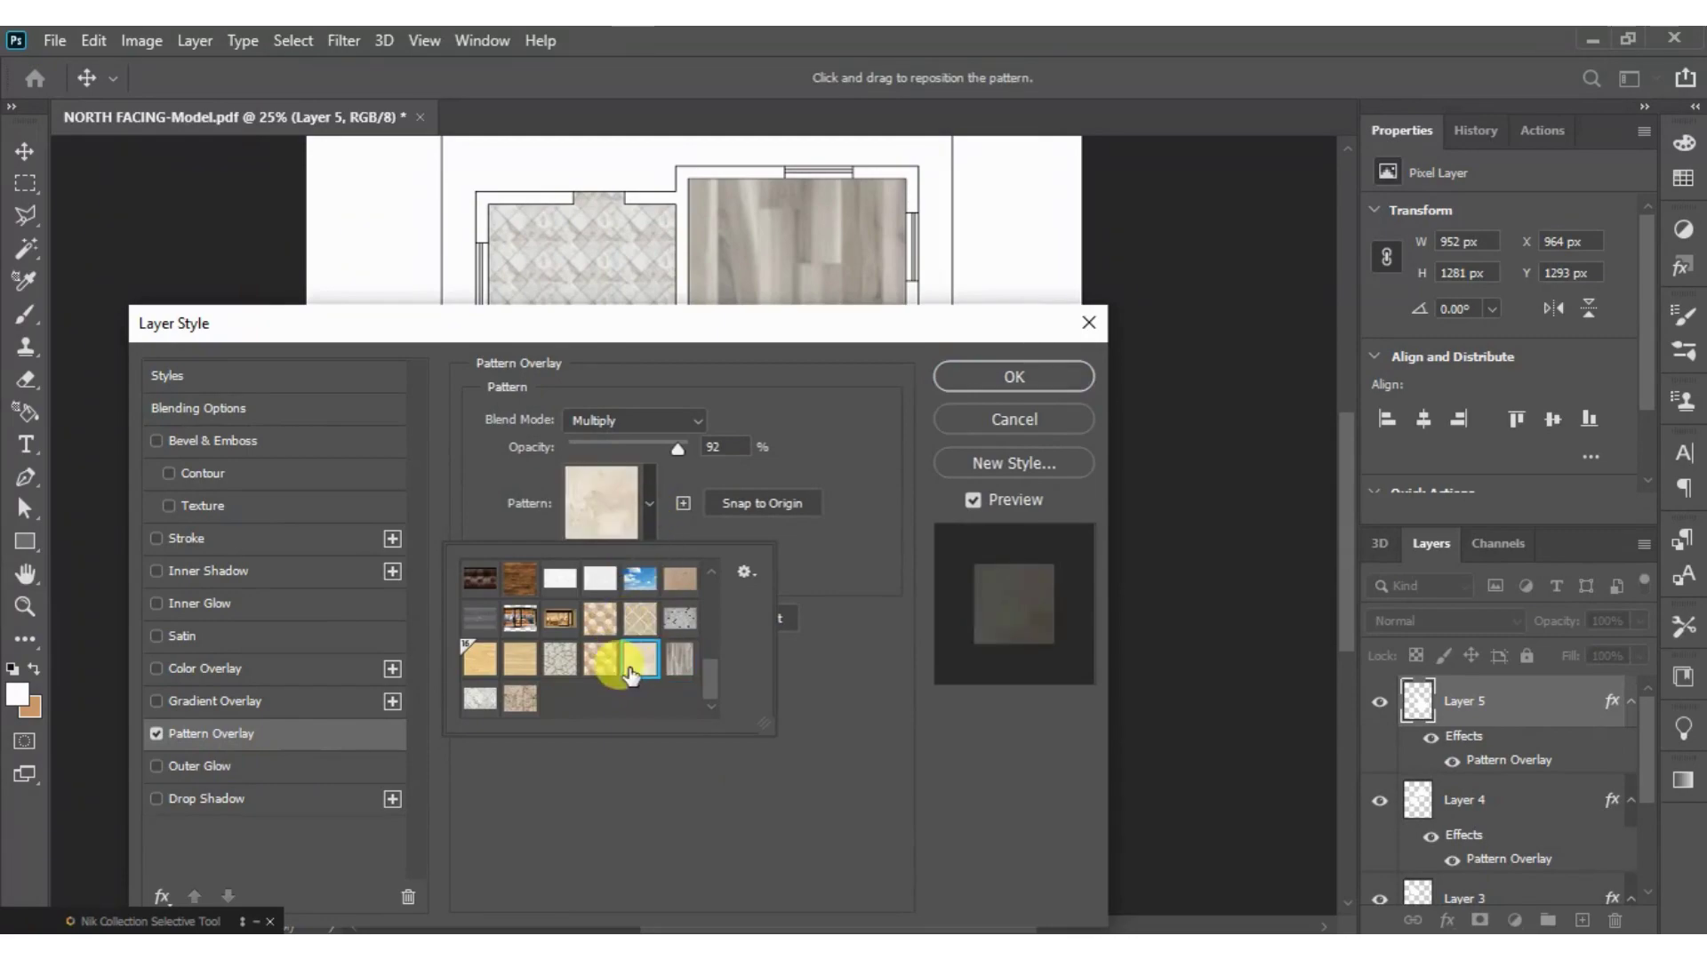
left_click(974, 376)
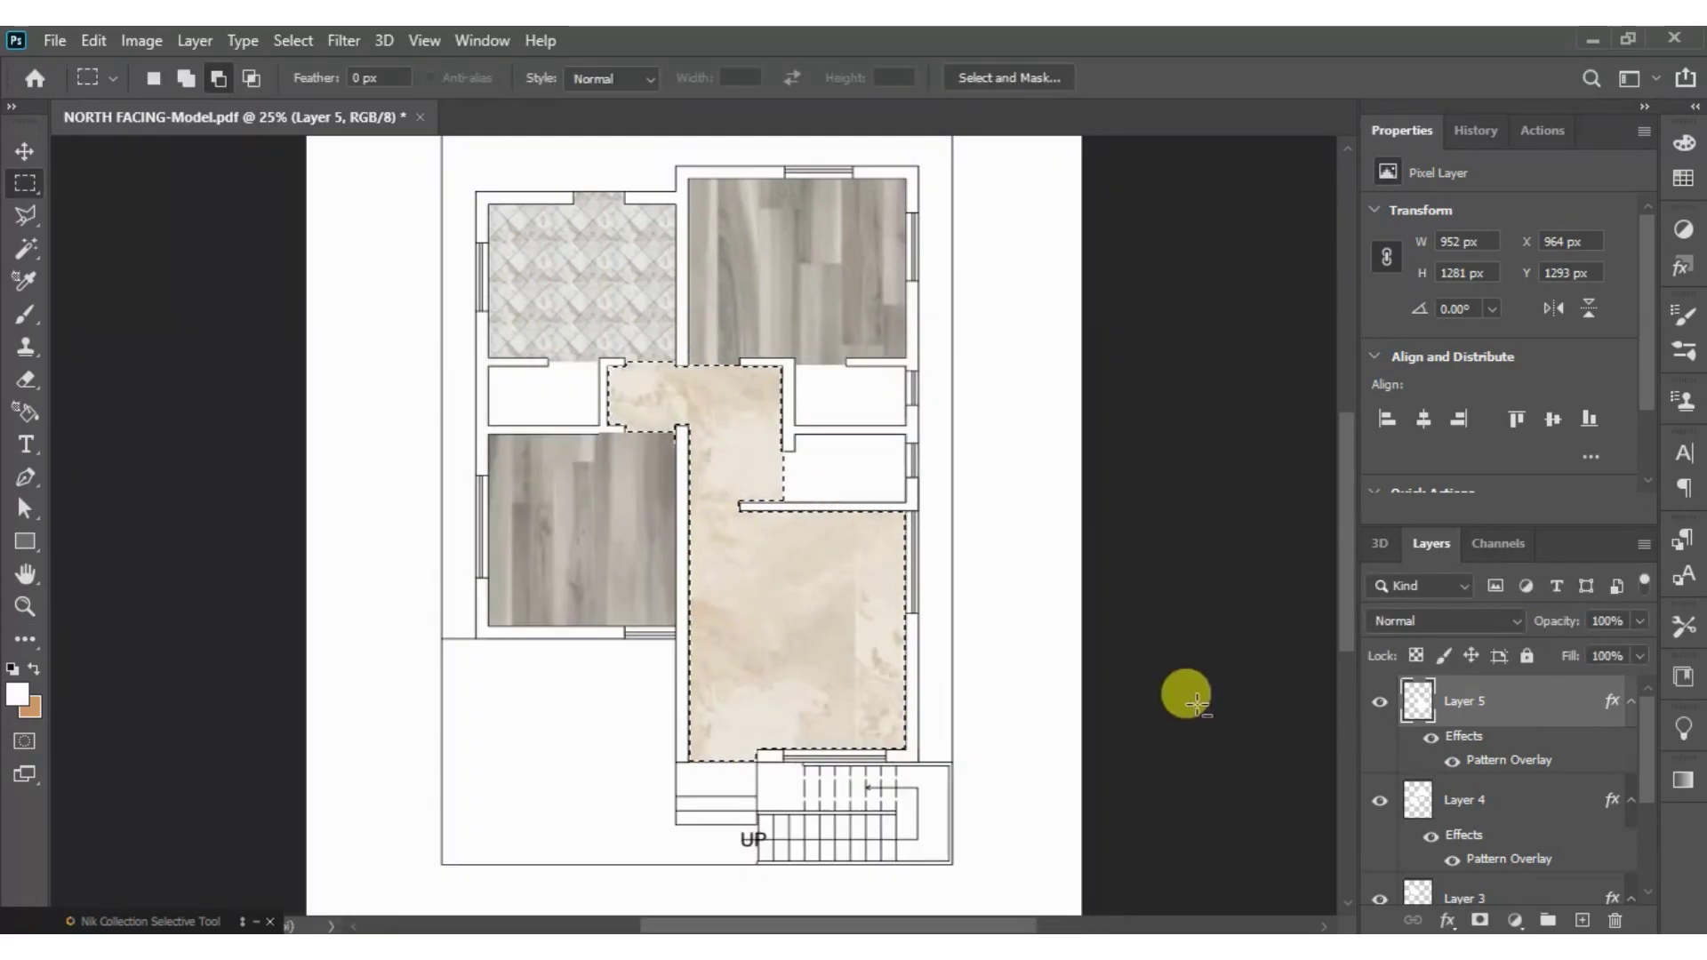
- Reopen the marble Pattern Overlay and experiment with the pattern's scale
double_click(1523, 708)
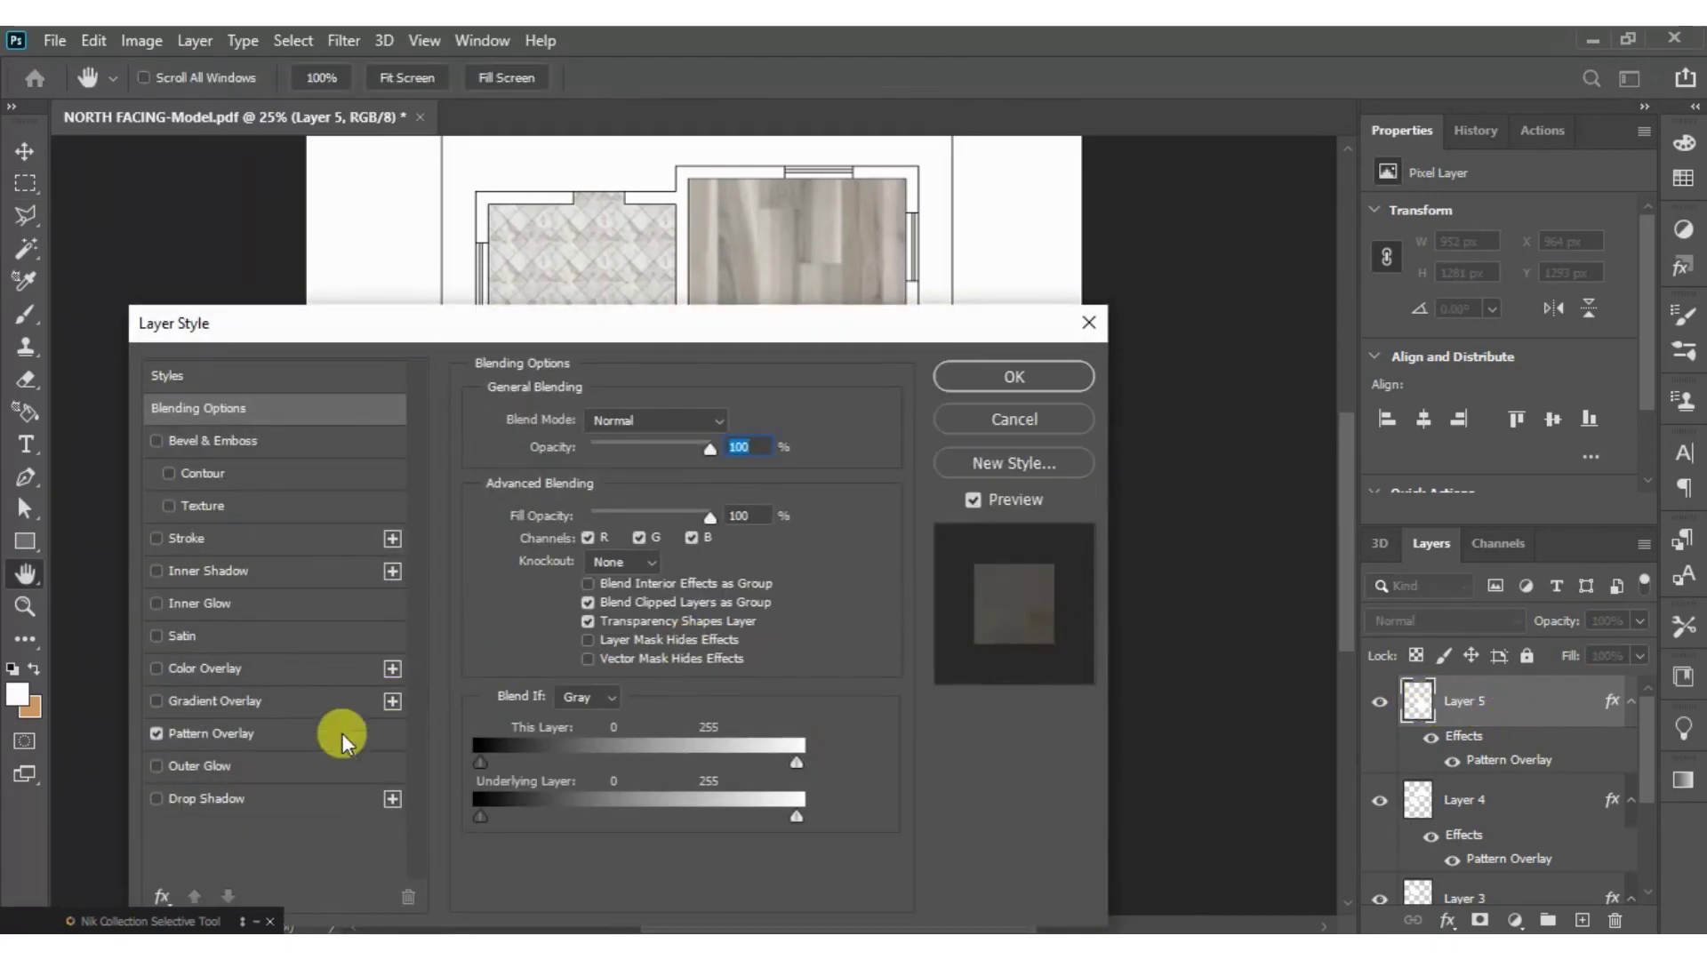
left_click(258, 731)
mouse_move(734, 330)
left_mouse_down()
mouse_move(728, 669)
mouse_move(729, 608)
left_mouse_up()
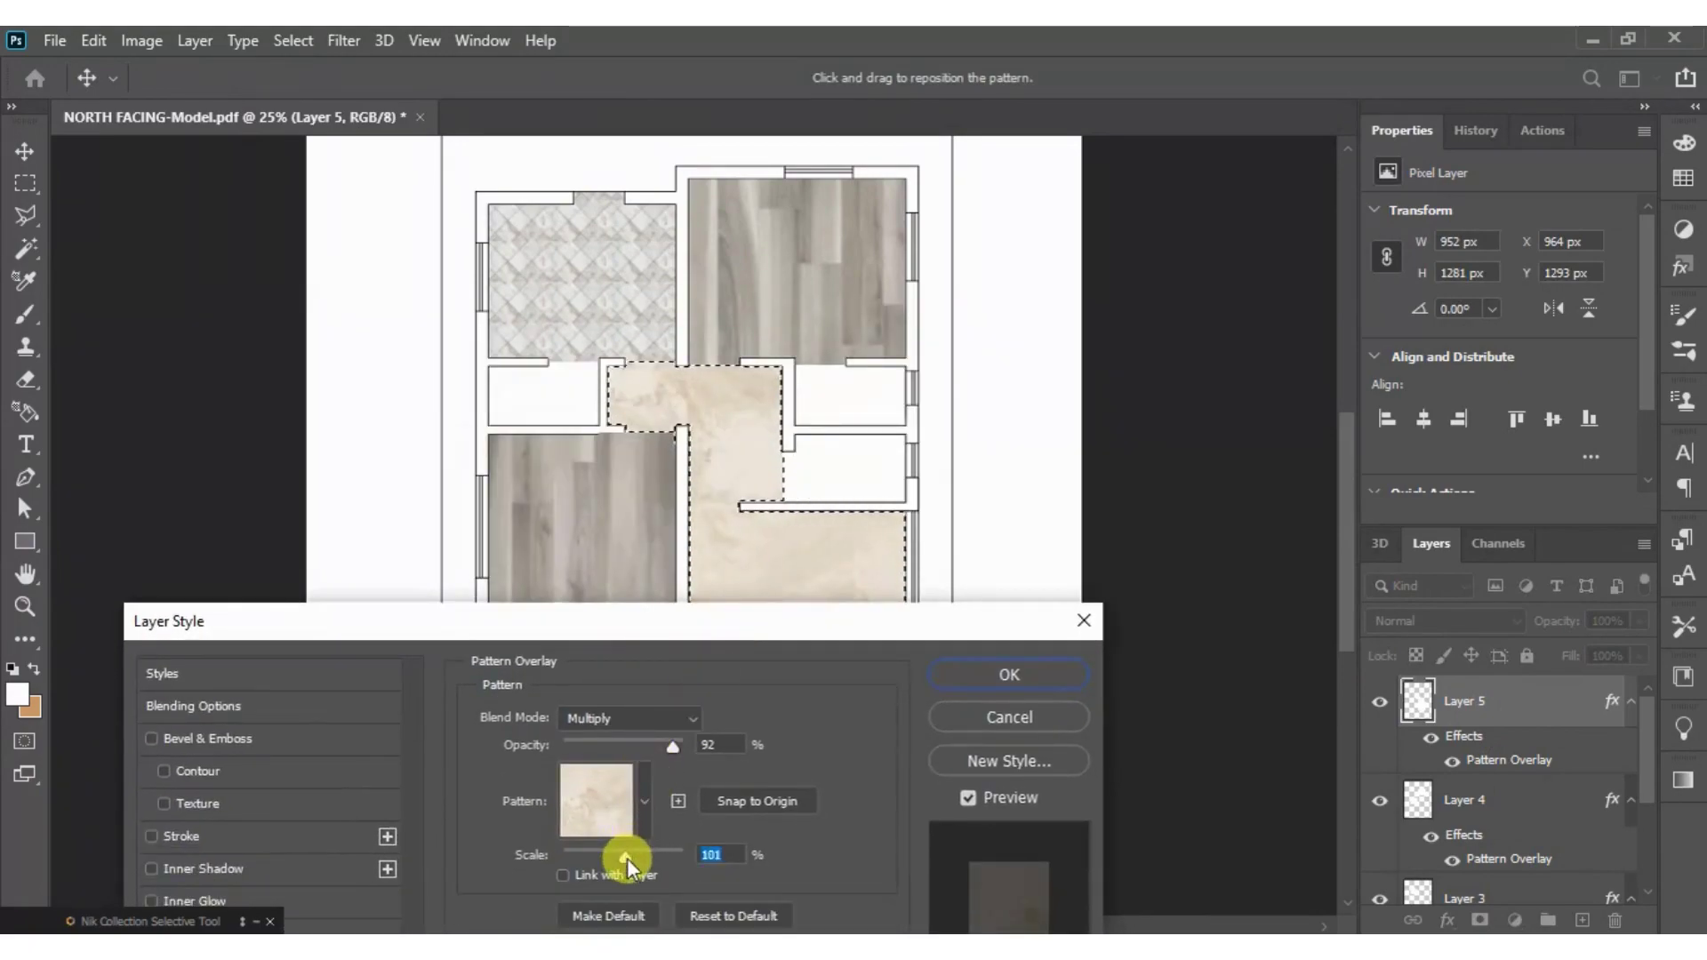
left_click_drag(627, 857, 616, 857)
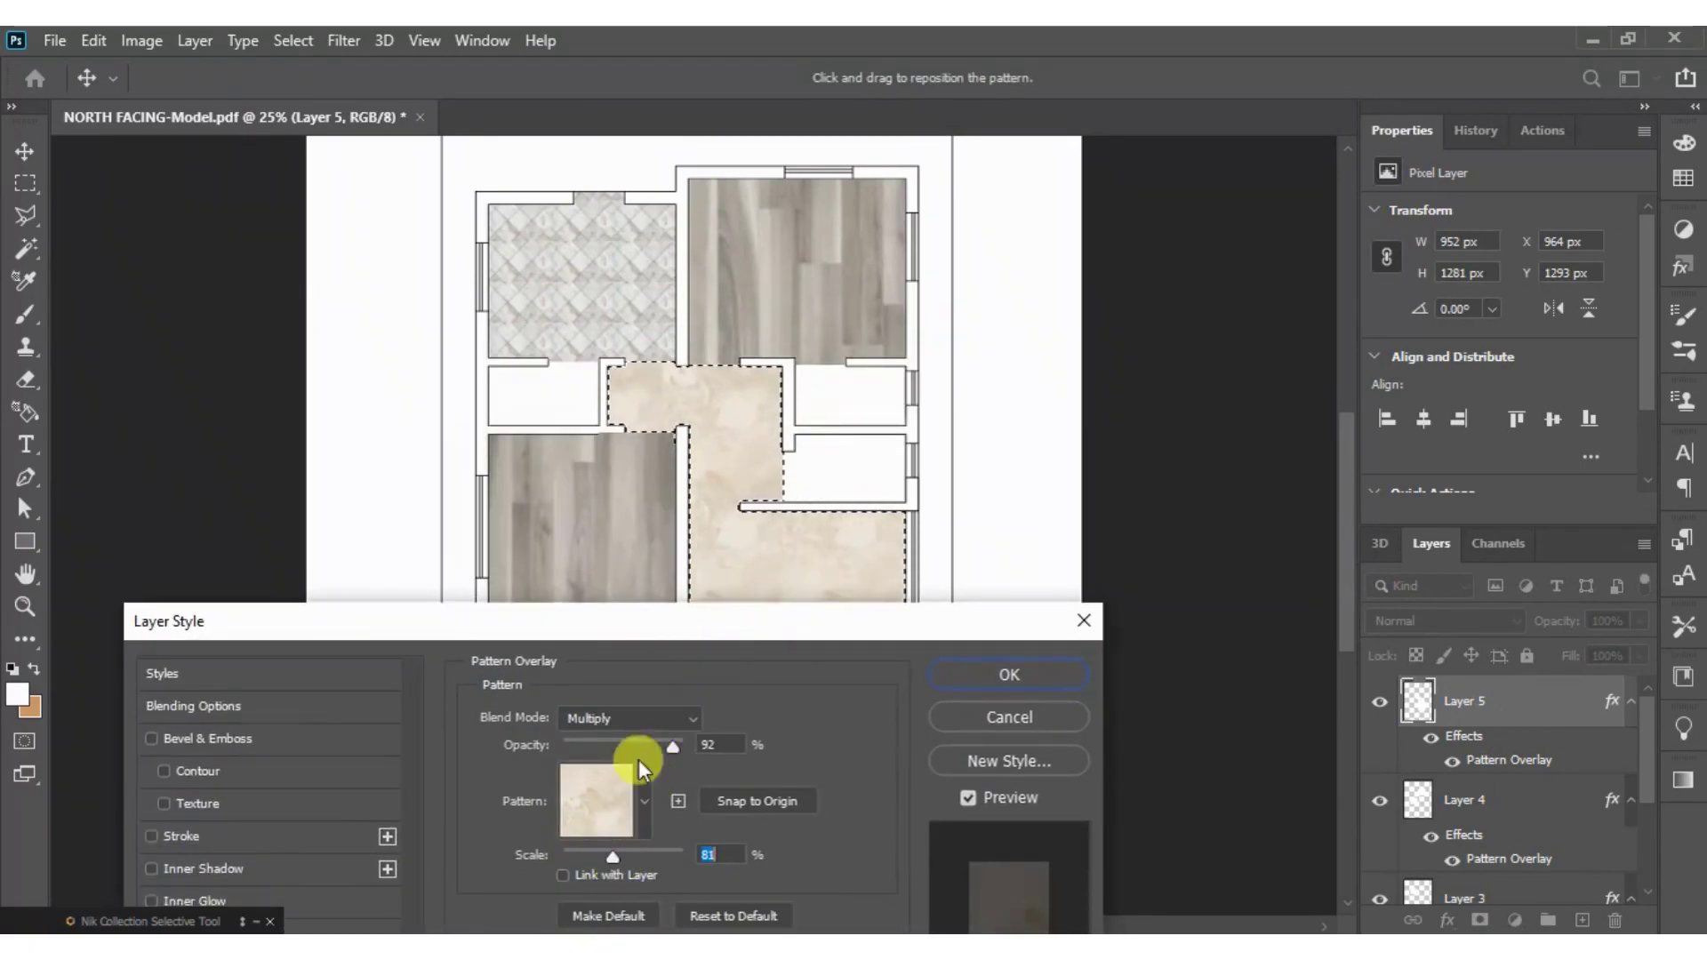
mouse_move(706, 622)
left_mouse_down()
mouse_move(707, 813)
mouse_move(726, 655)
left_mouse_up()
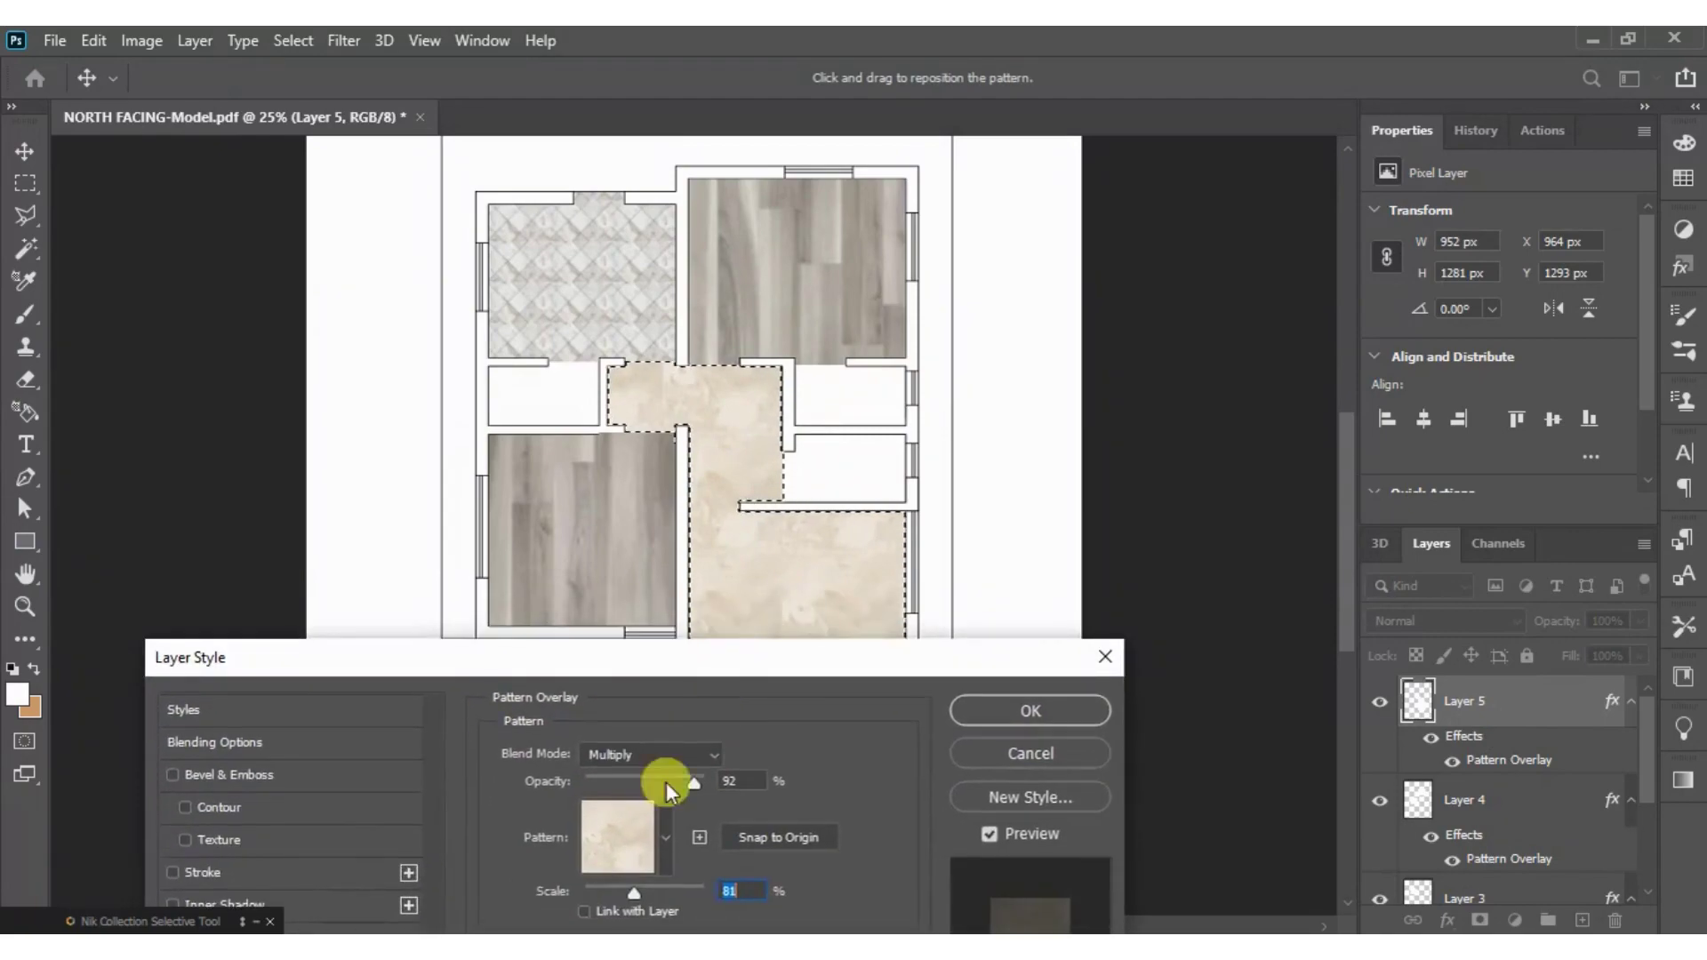
left_click_drag(626, 889, 645, 888)
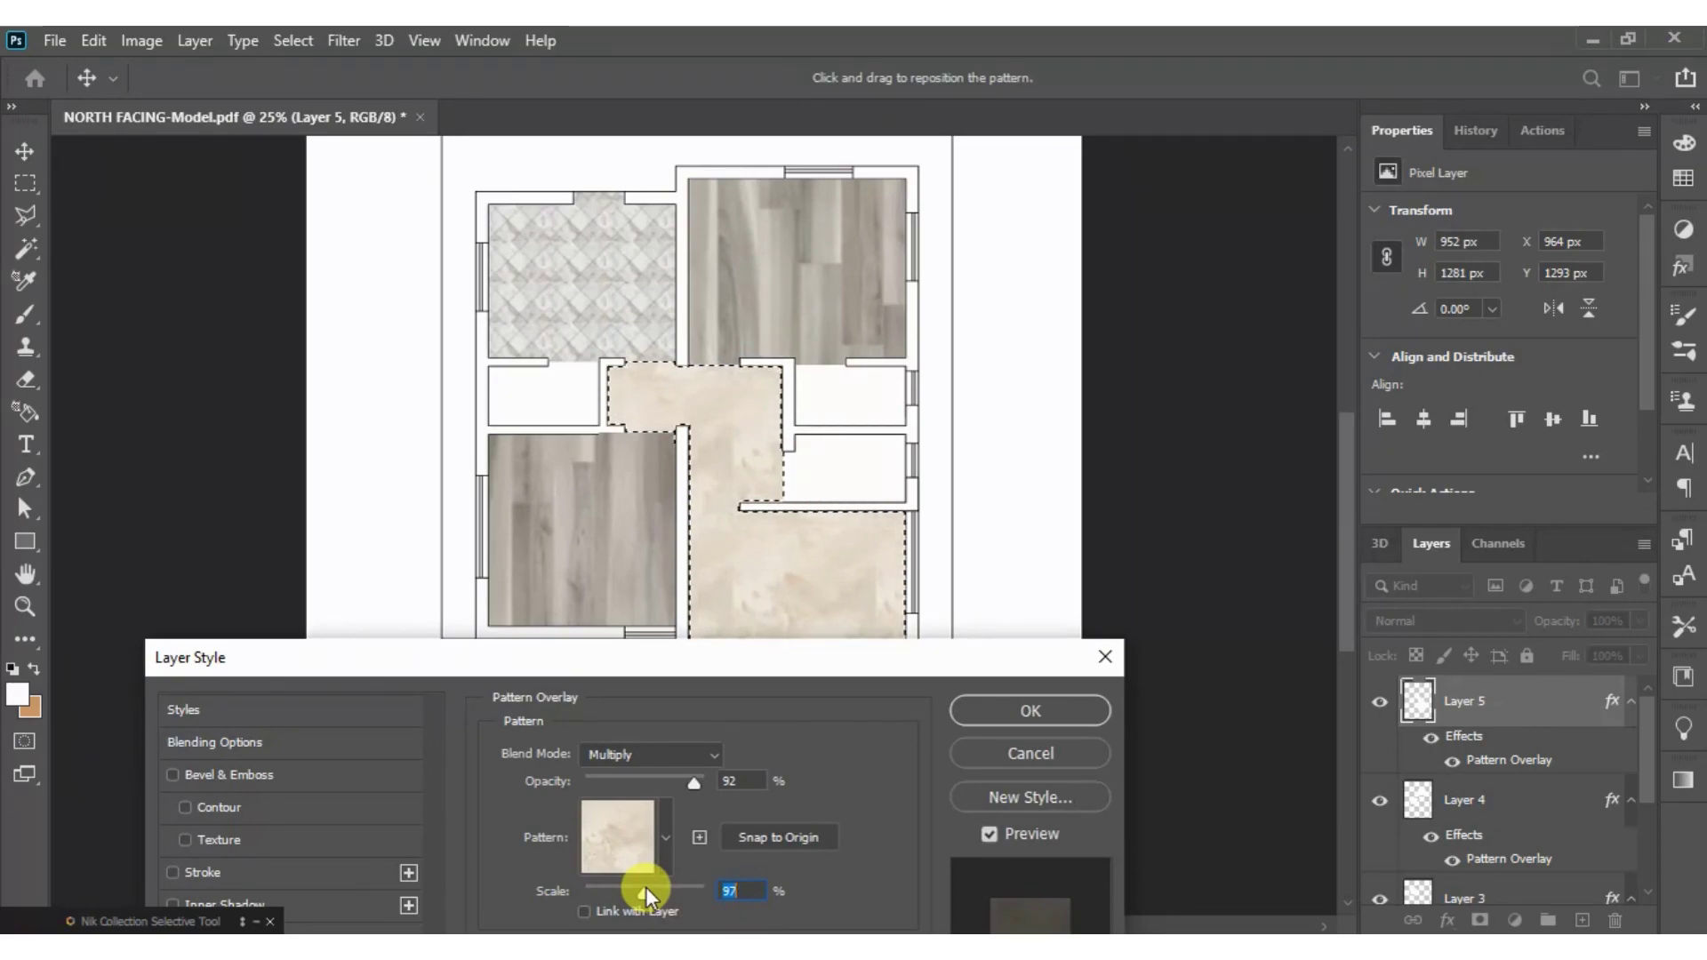
mouse_move(703, 676)
left_mouse_down()
mouse_move(786, 467)
mouse_move(807, 519)
left_mouse_up()
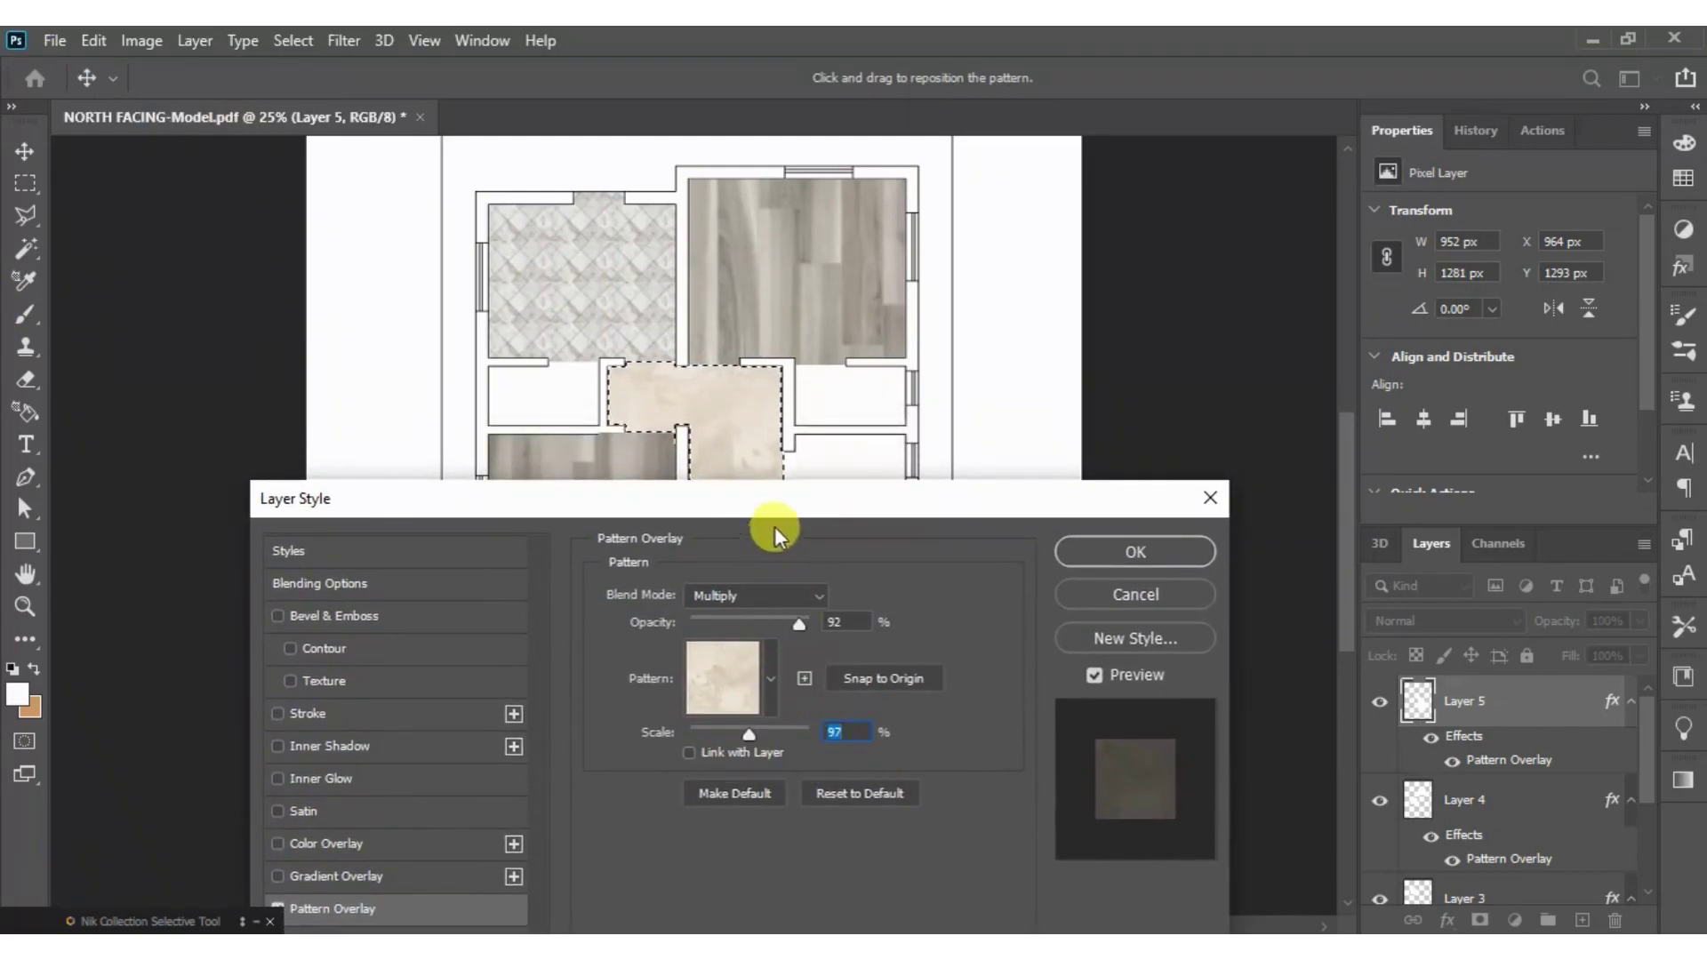
left_click_drag(775, 526, 756, 660)
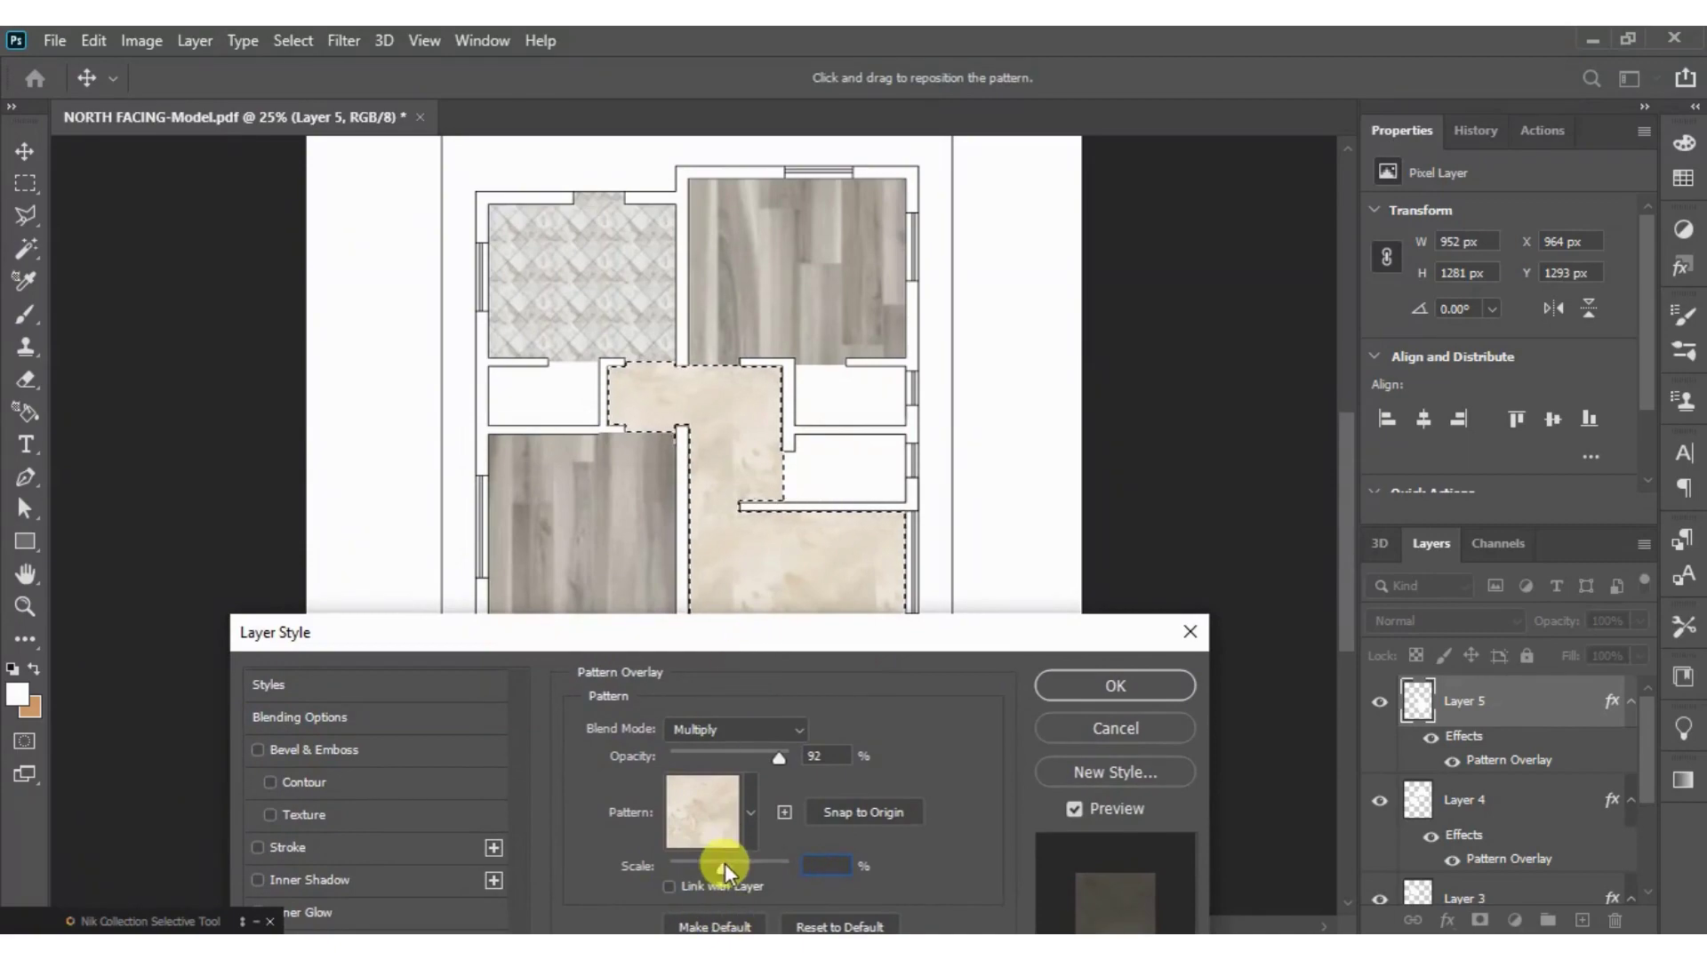
left_click_drag(724, 863, 743, 863)
- Fine-tune the marble scale, lower its opacity slightly, and confirm the style
mouse_move(836, 650)
left_mouse_down()
mouse_move(756, 756)
mouse_move(763, 685)
left_mouse_up()
left_click(674, 905)
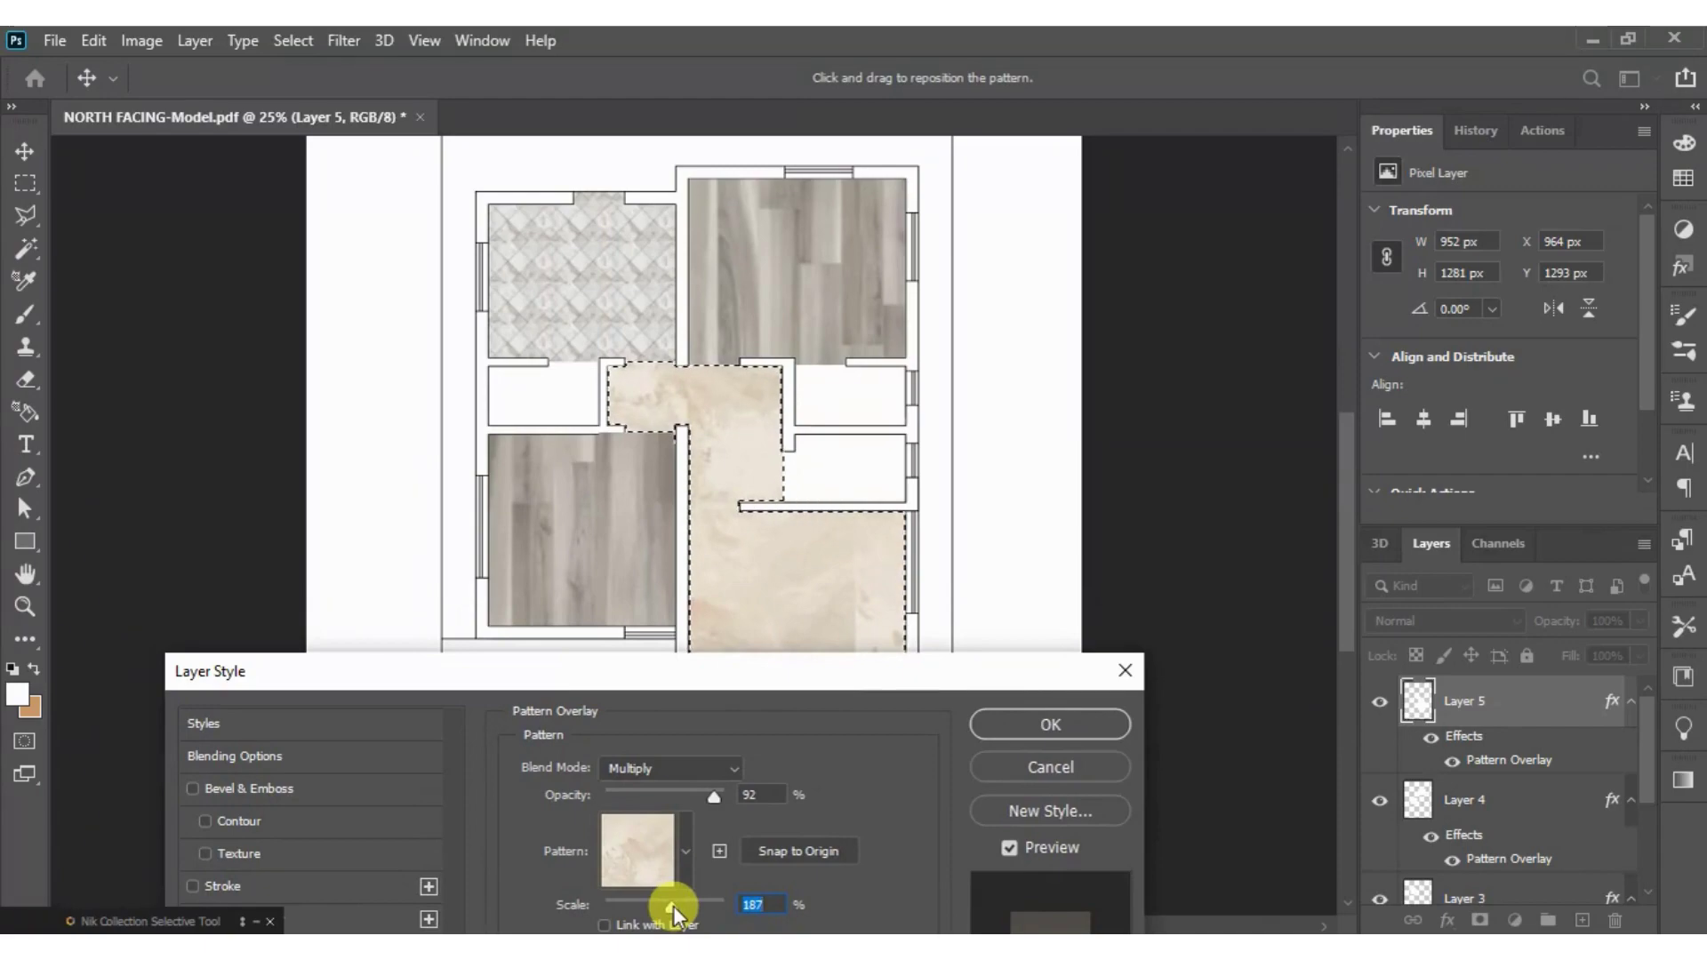
key("shift+Up")
key("shift+Up")
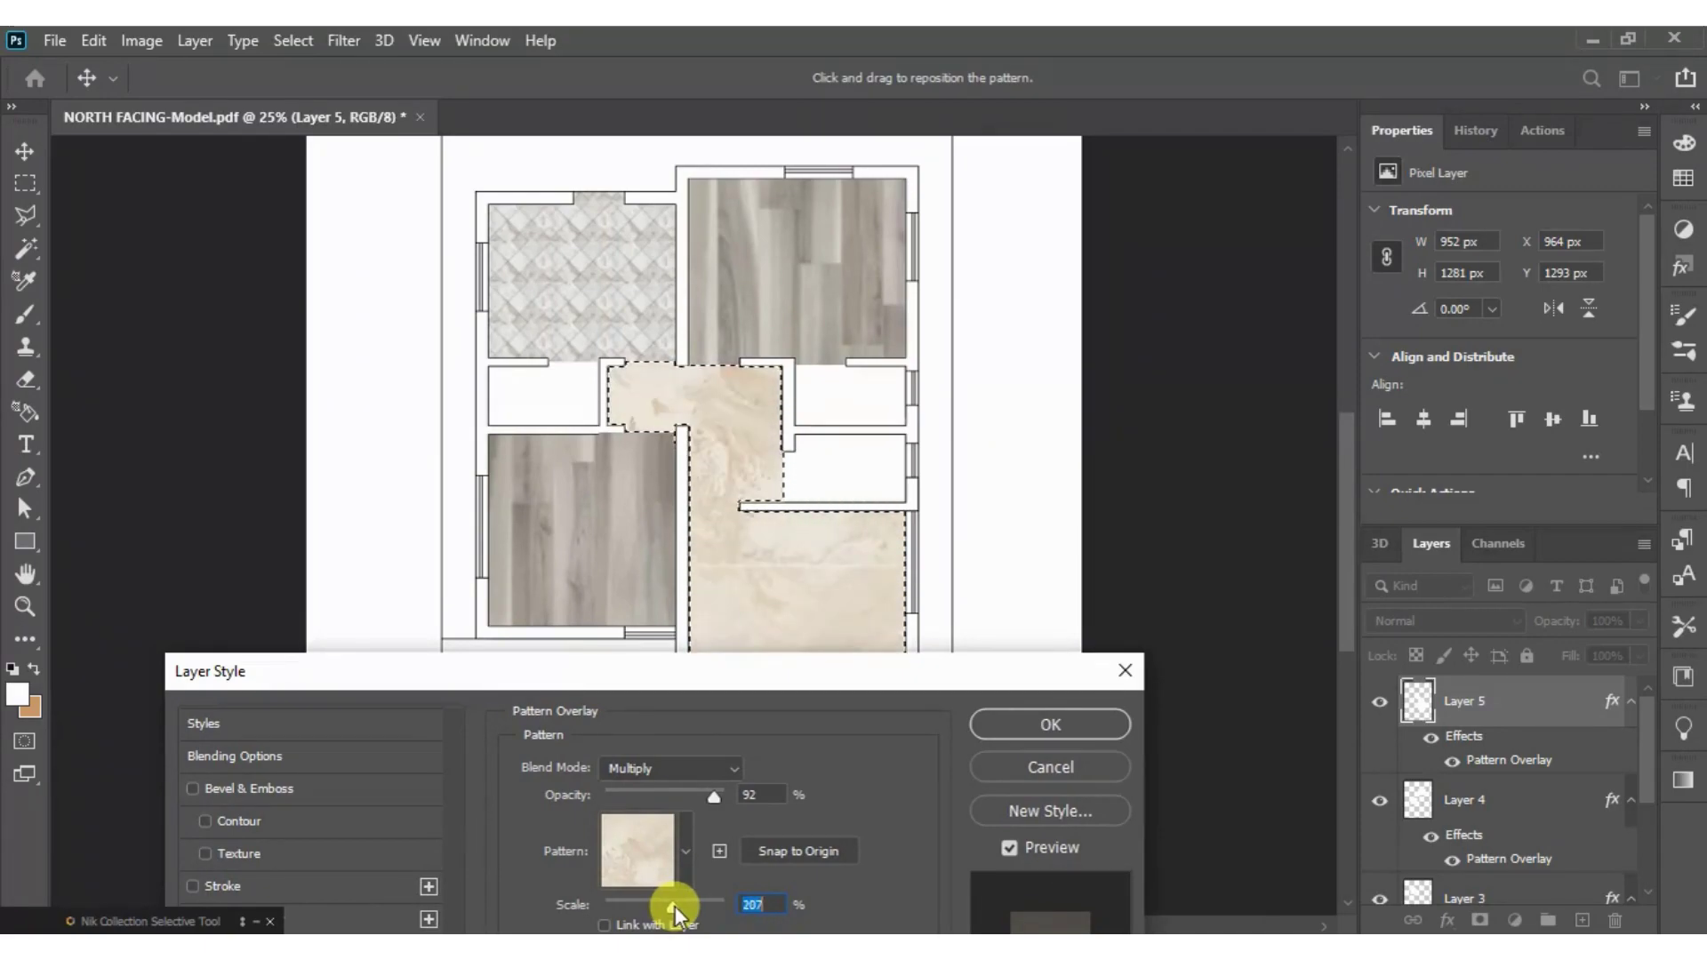
left_click_drag(675, 905, 670, 906)
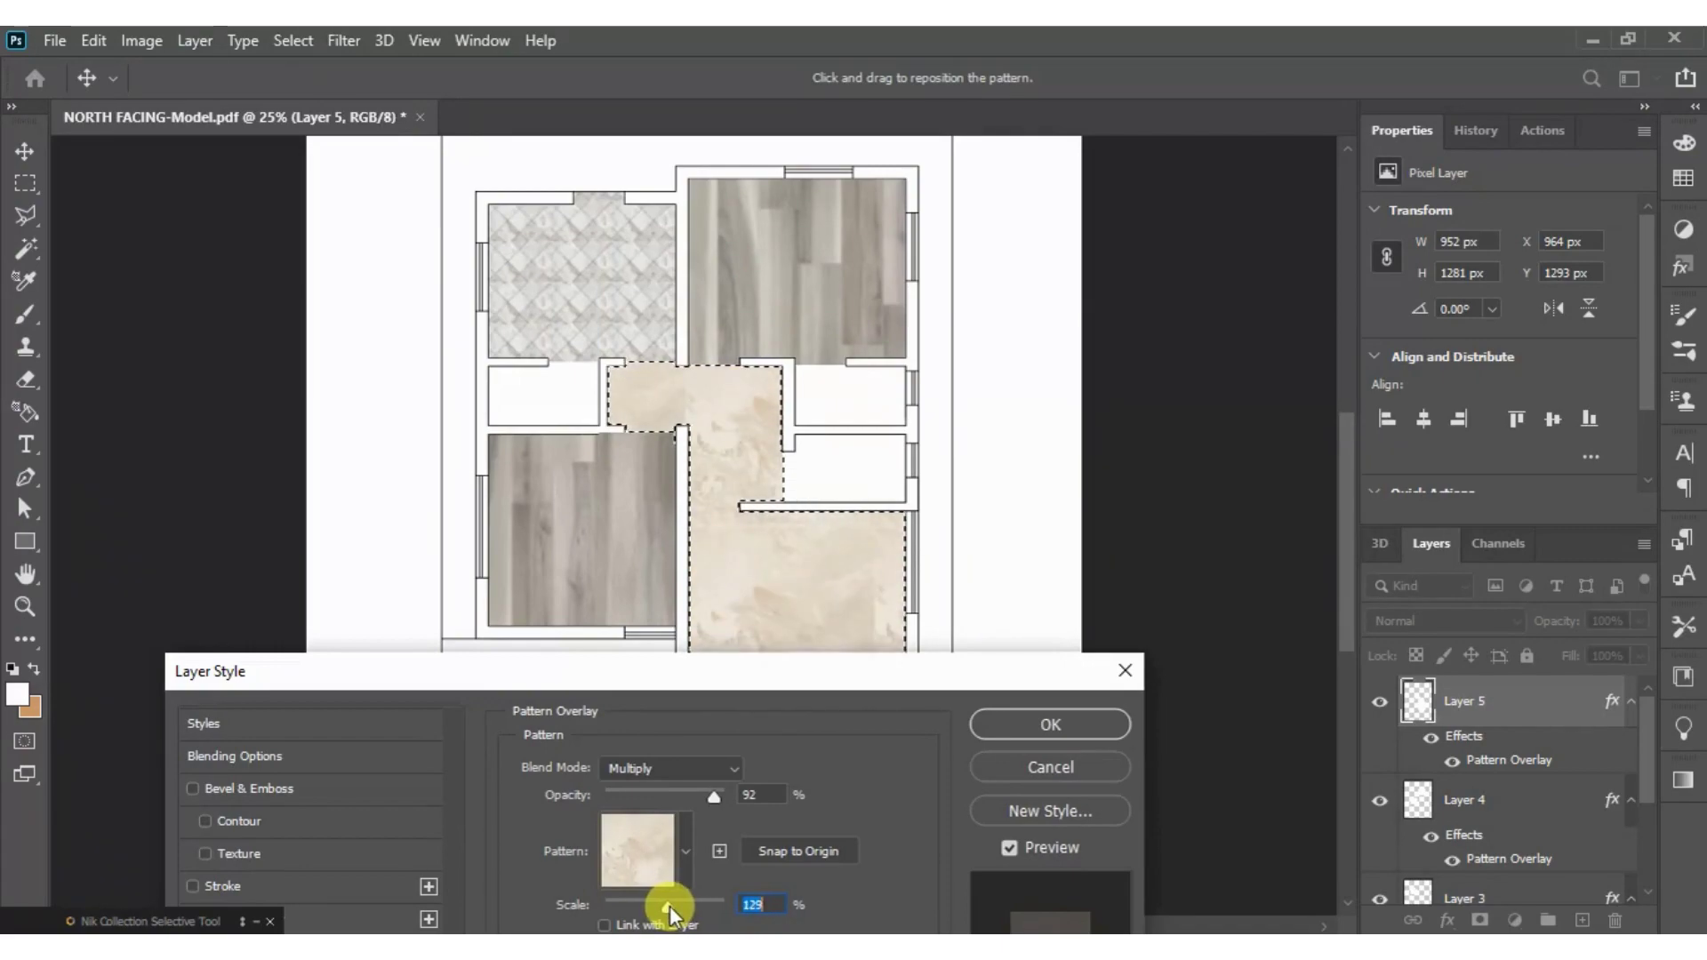
mouse_move(754, 677)
left_mouse_down()
mouse_move(648, 924)
mouse_move(722, 580)
left_mouse_up()
left_click_drag(678, 699, 672, 702)
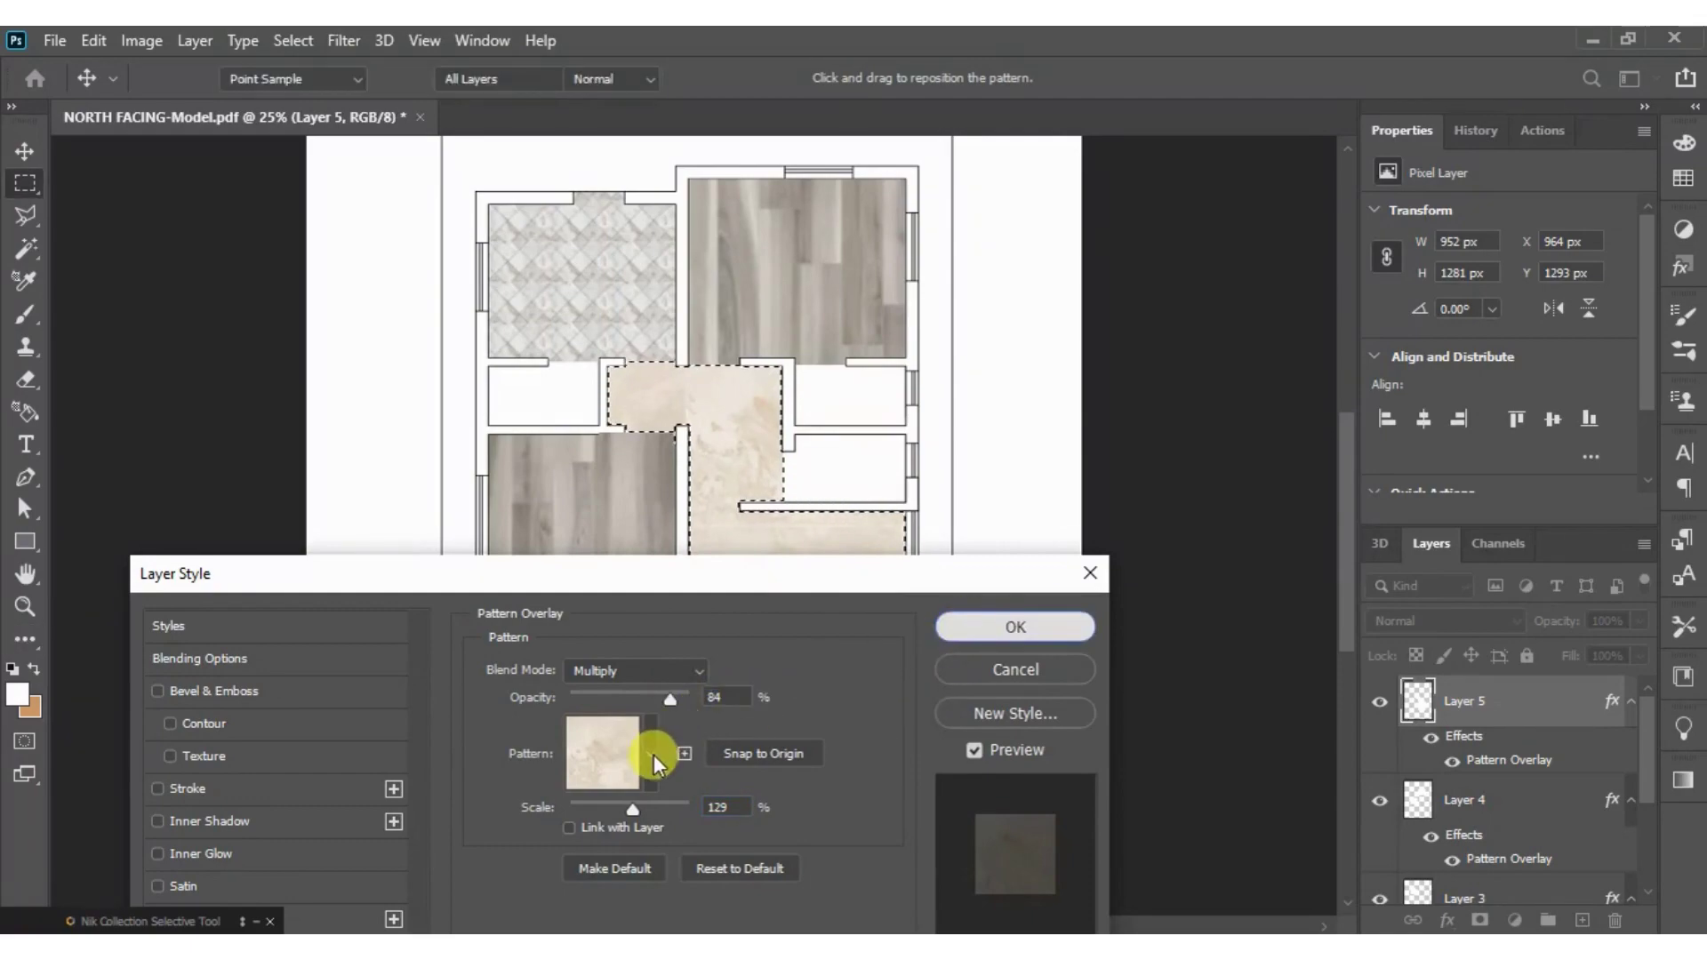
key("Return")
- Deselect, then Magic-Wand select the small left room's floor
right_click(829, 621)
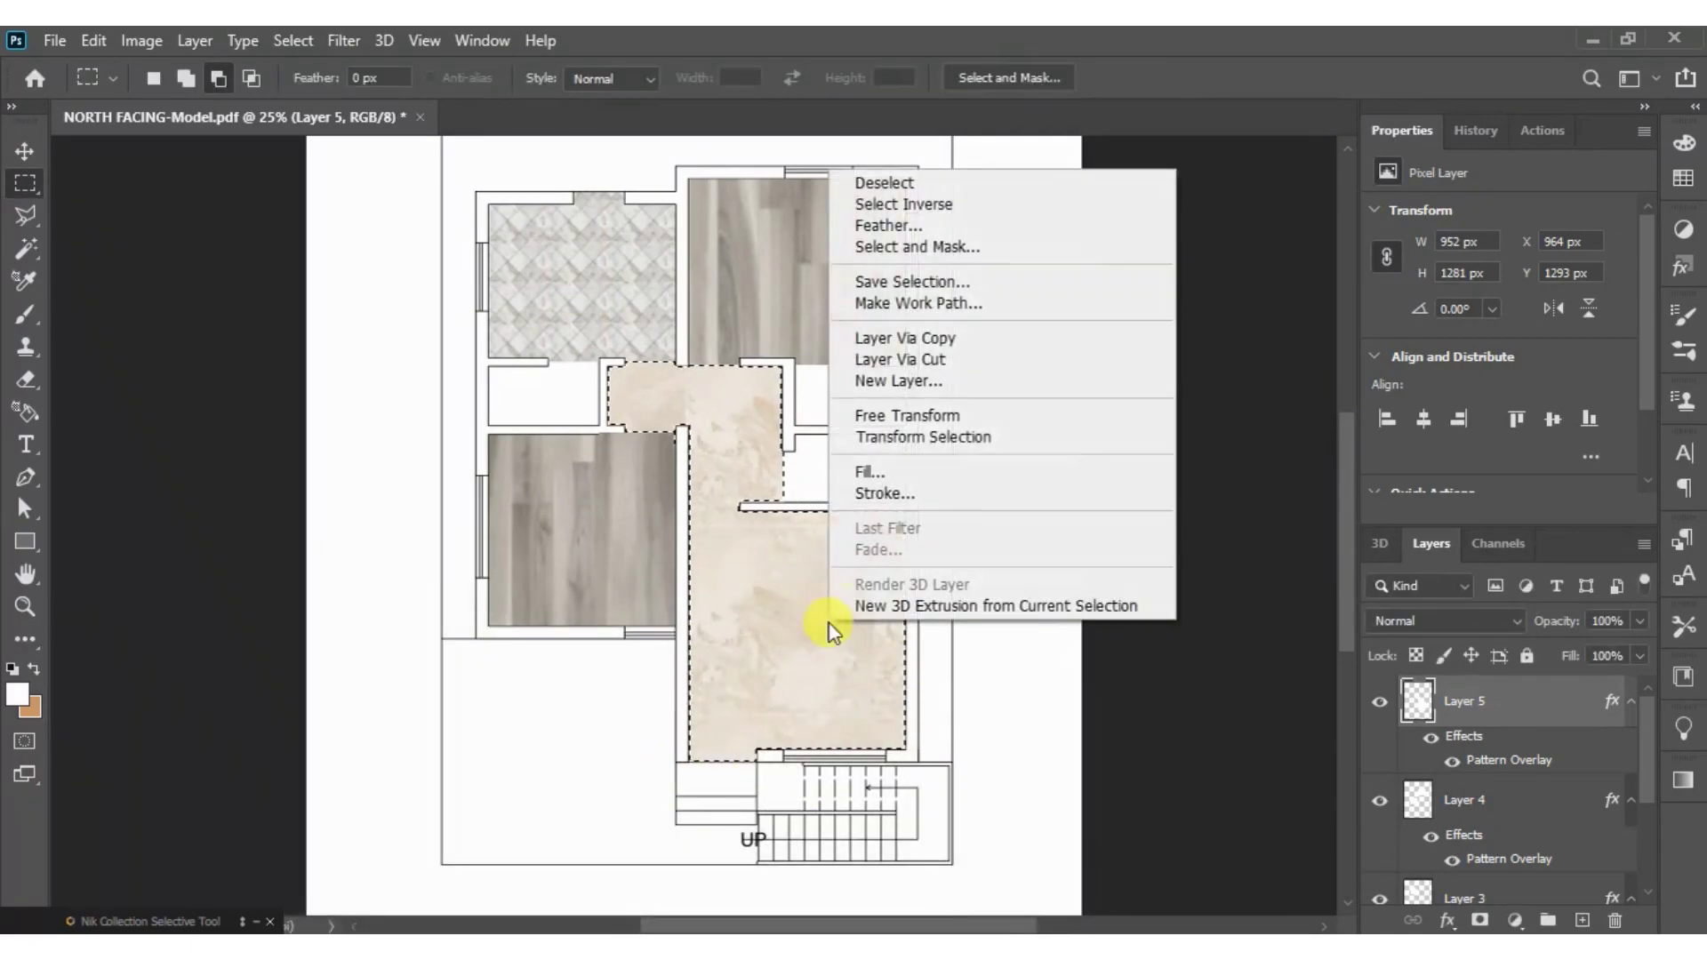
left_click(882, 183)
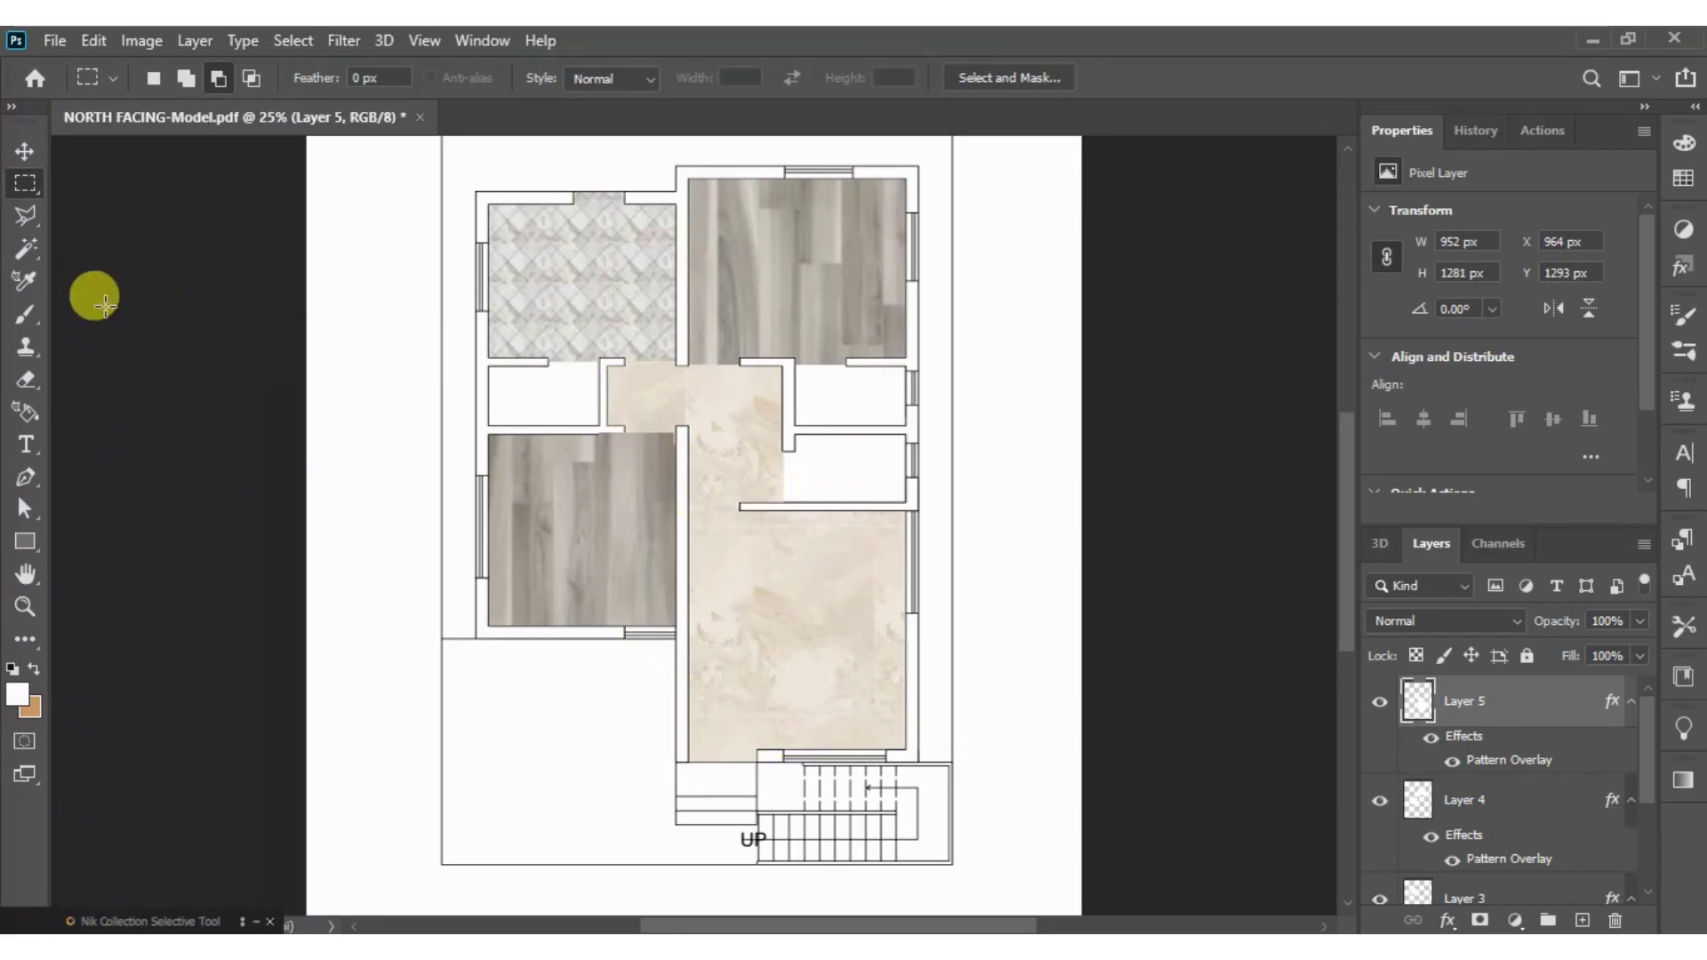
left_click(25, 249)
left_click(564, 383)
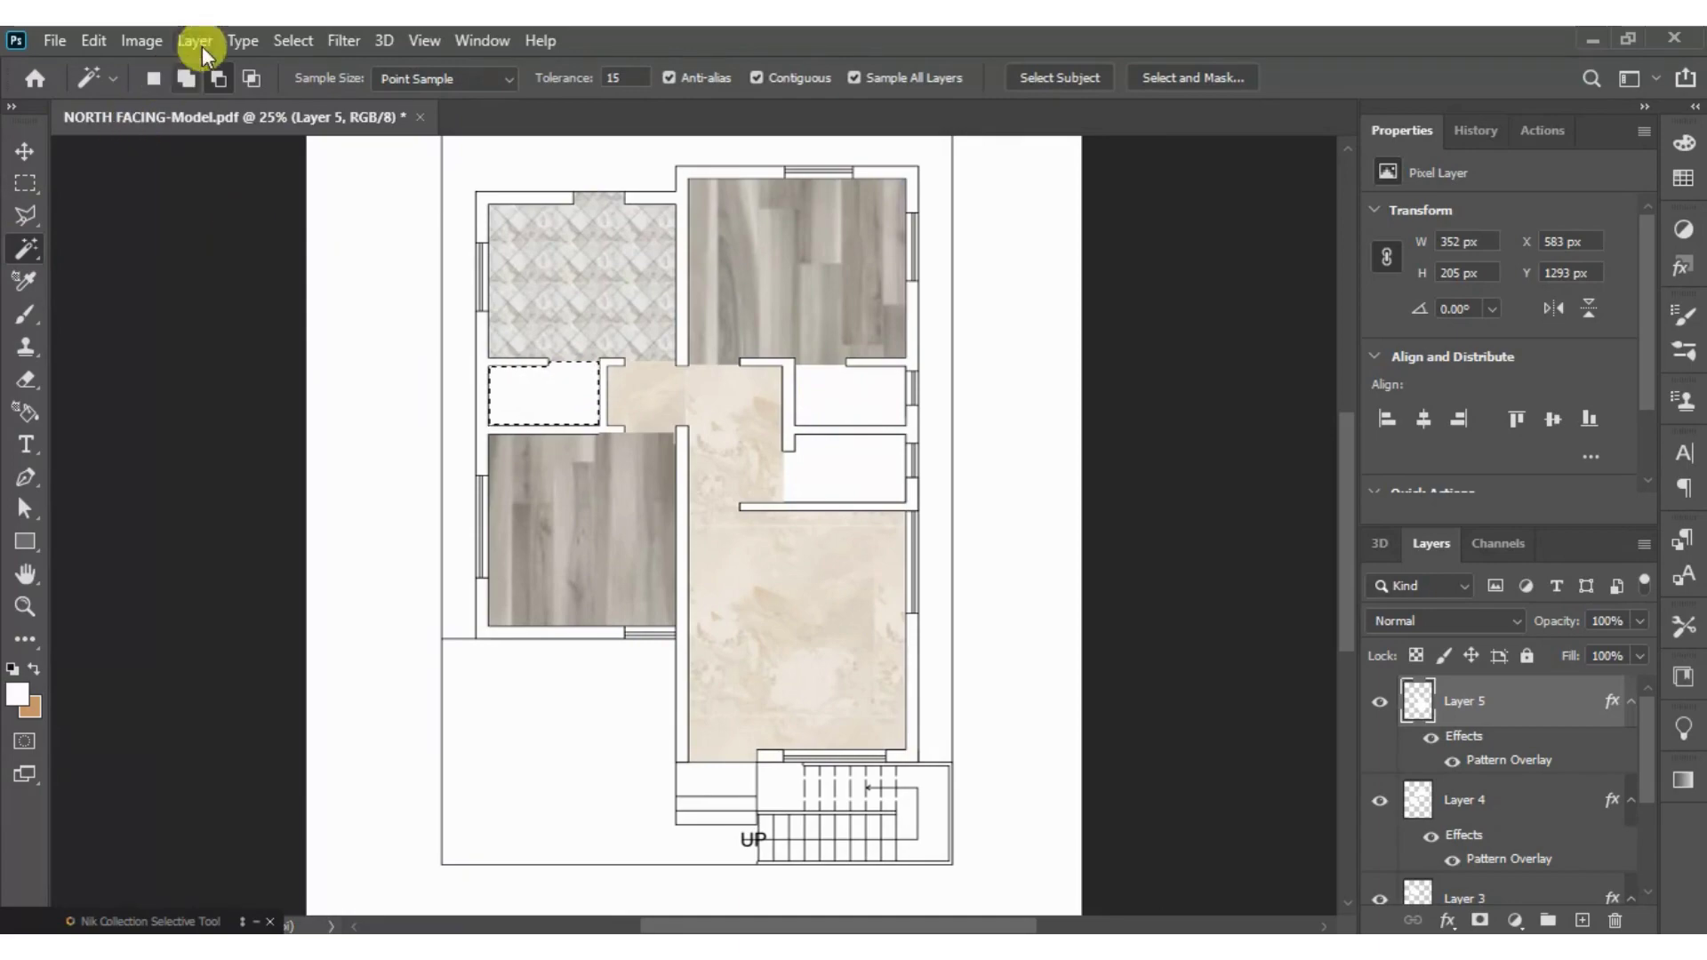
- Add the two right-side rooms to the selection and fill all three on a new layer
left_click(871, 398)
left_click(829, 463)
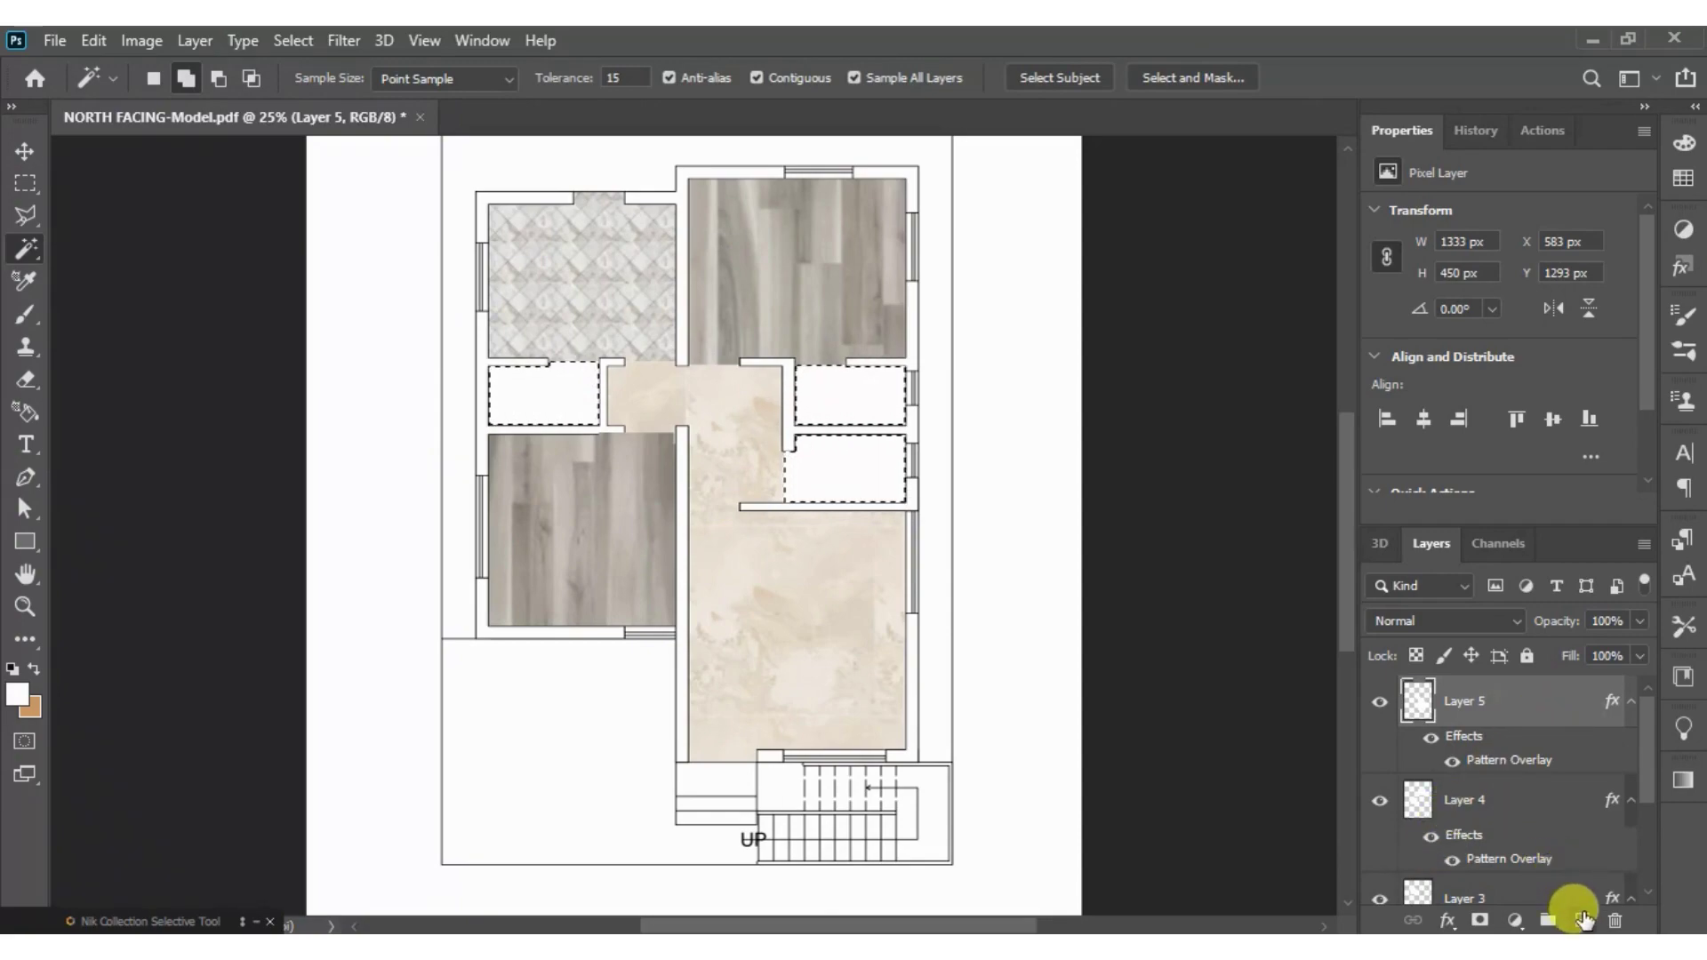
left_click(1582, 920)
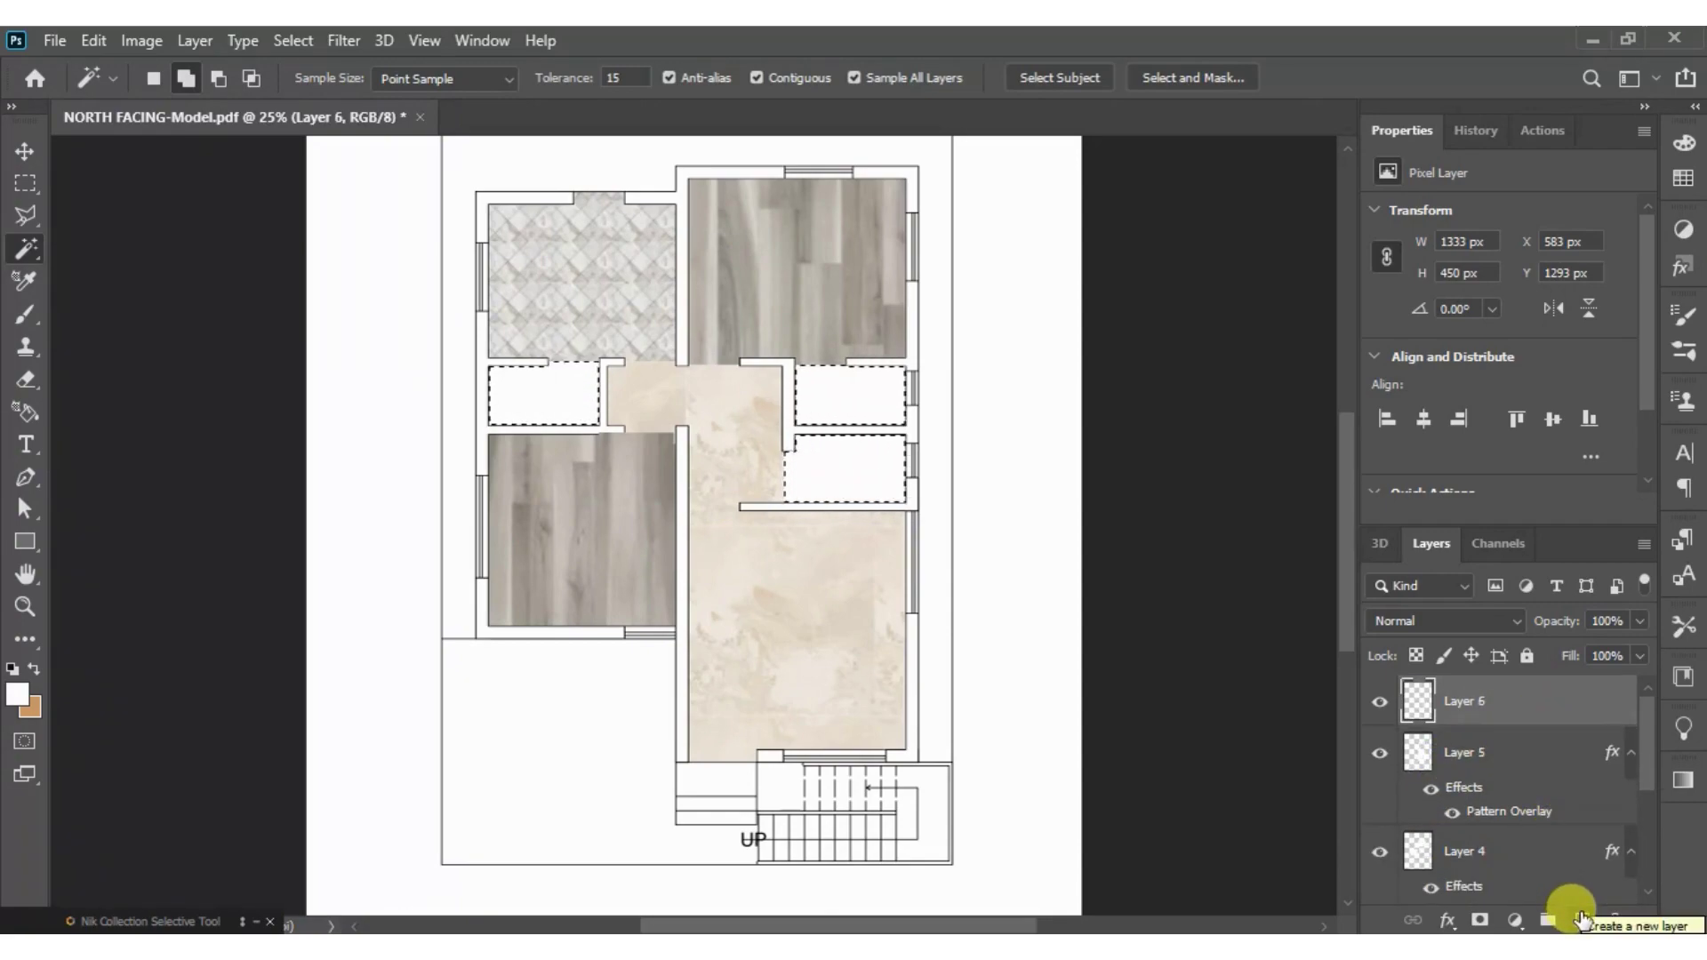
key("alt+BackSpace")
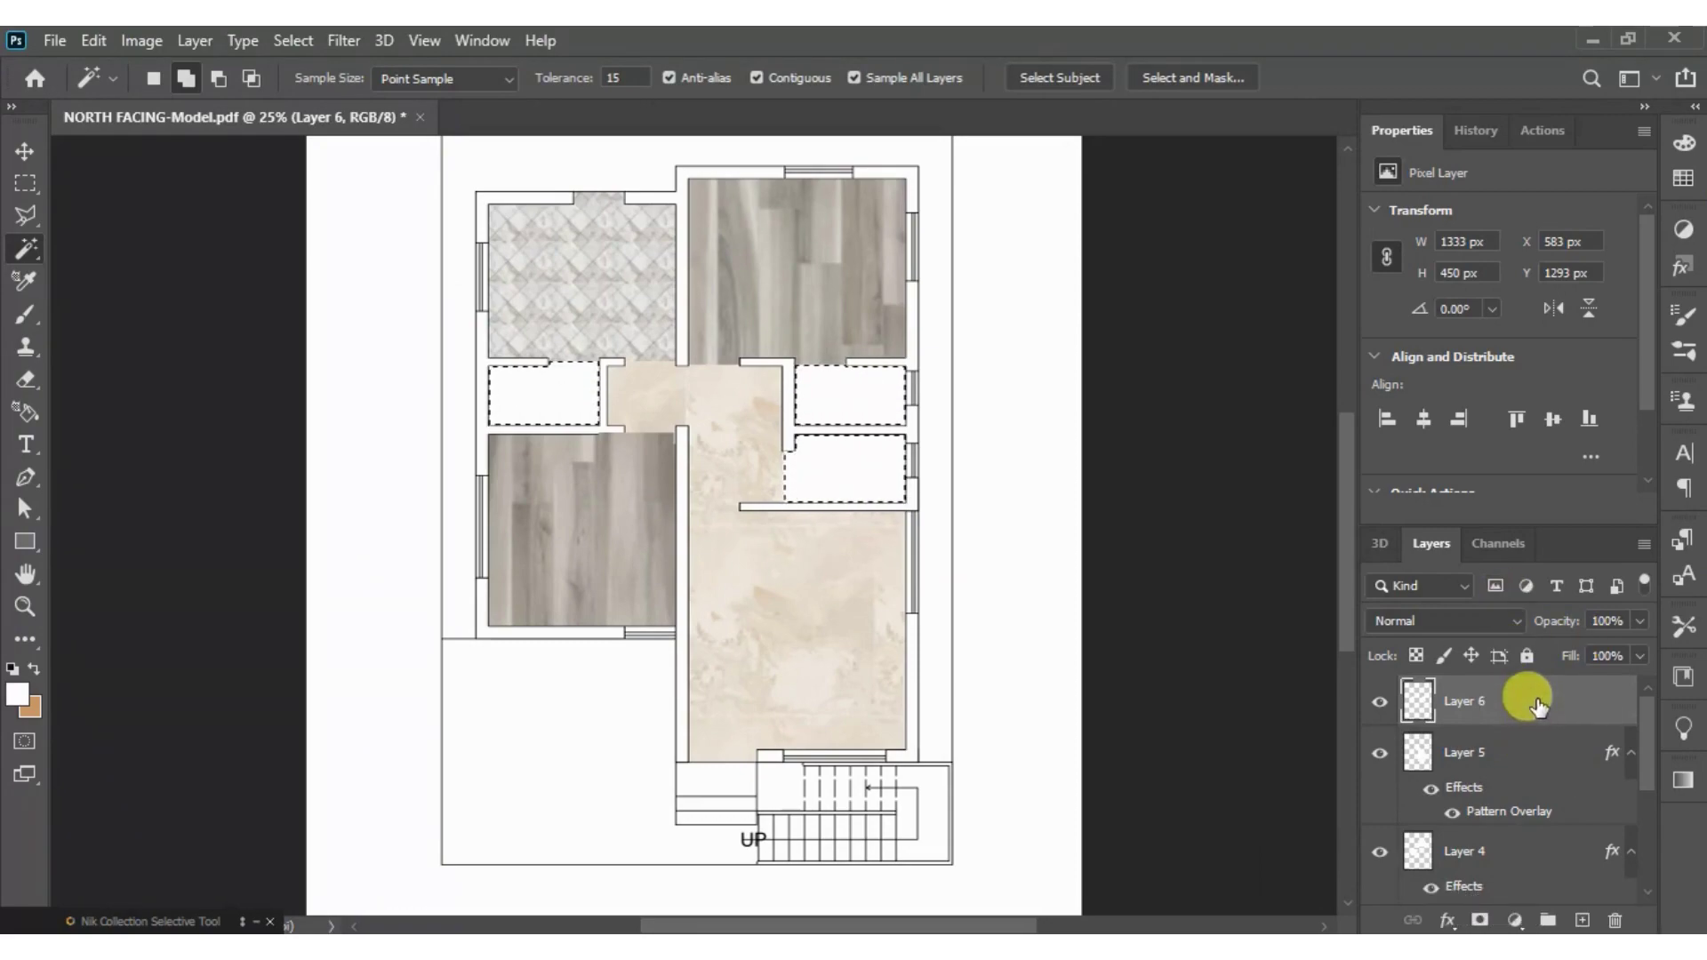
- Apply the last tile texture as a Pattern Overlay to the three small rooms
right_click(572, 598)
left_click(736, 122)
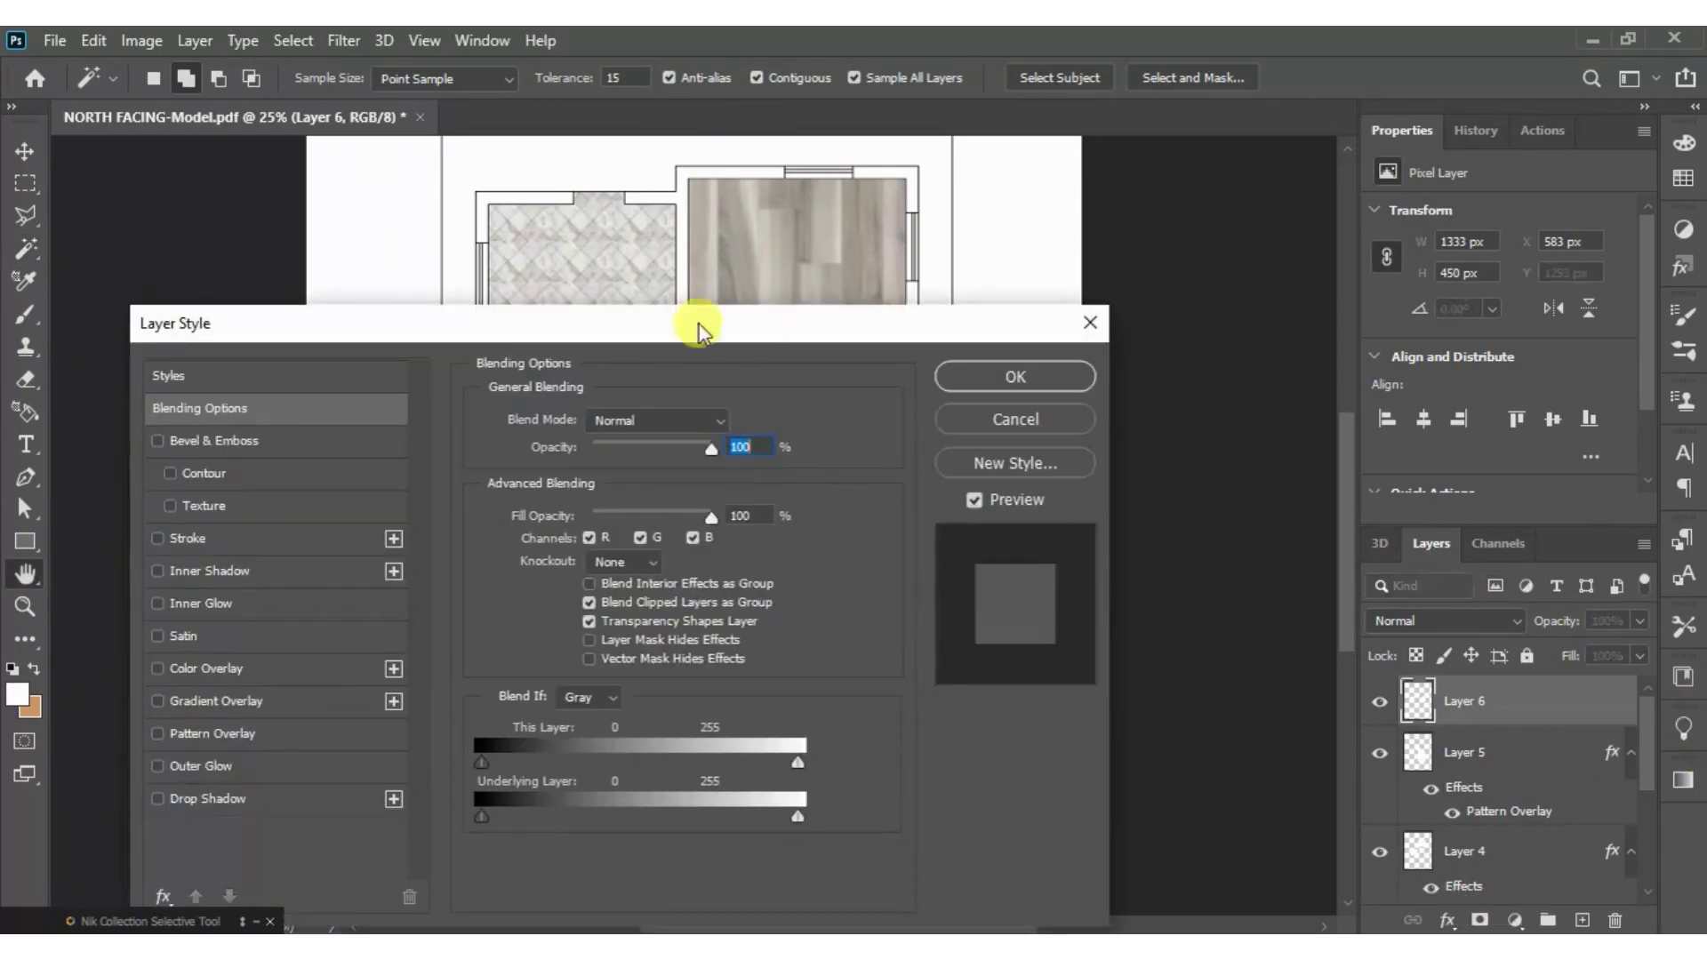
left_click(260, 732)
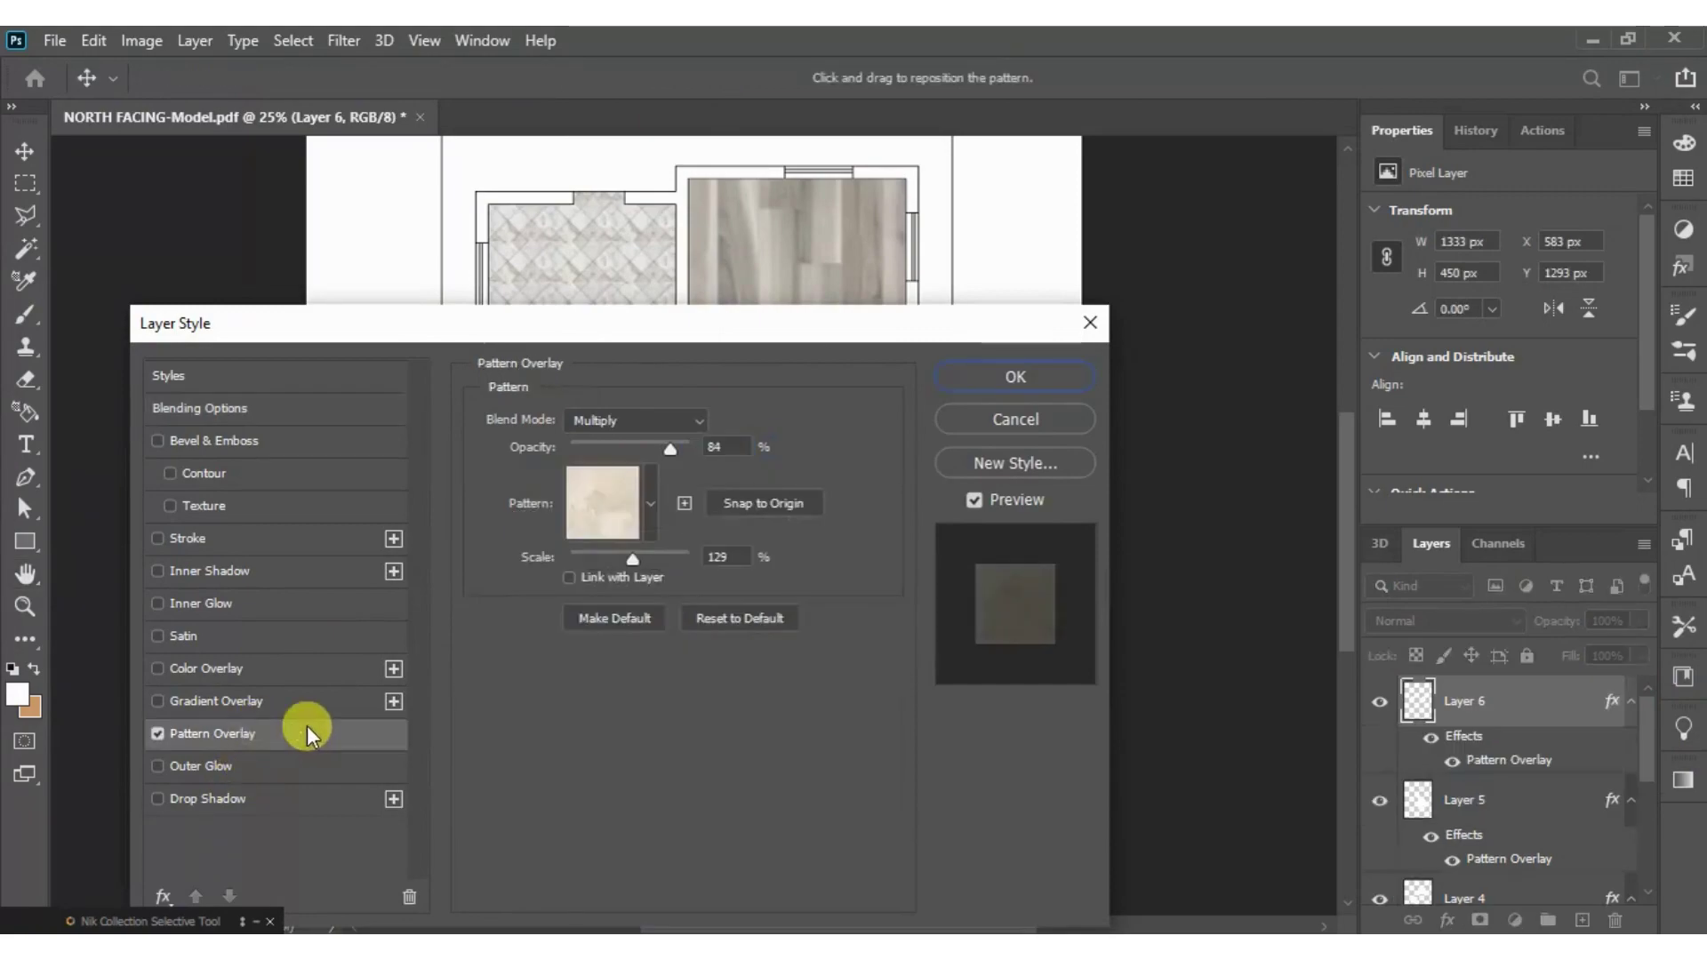
left_click(653, 477)
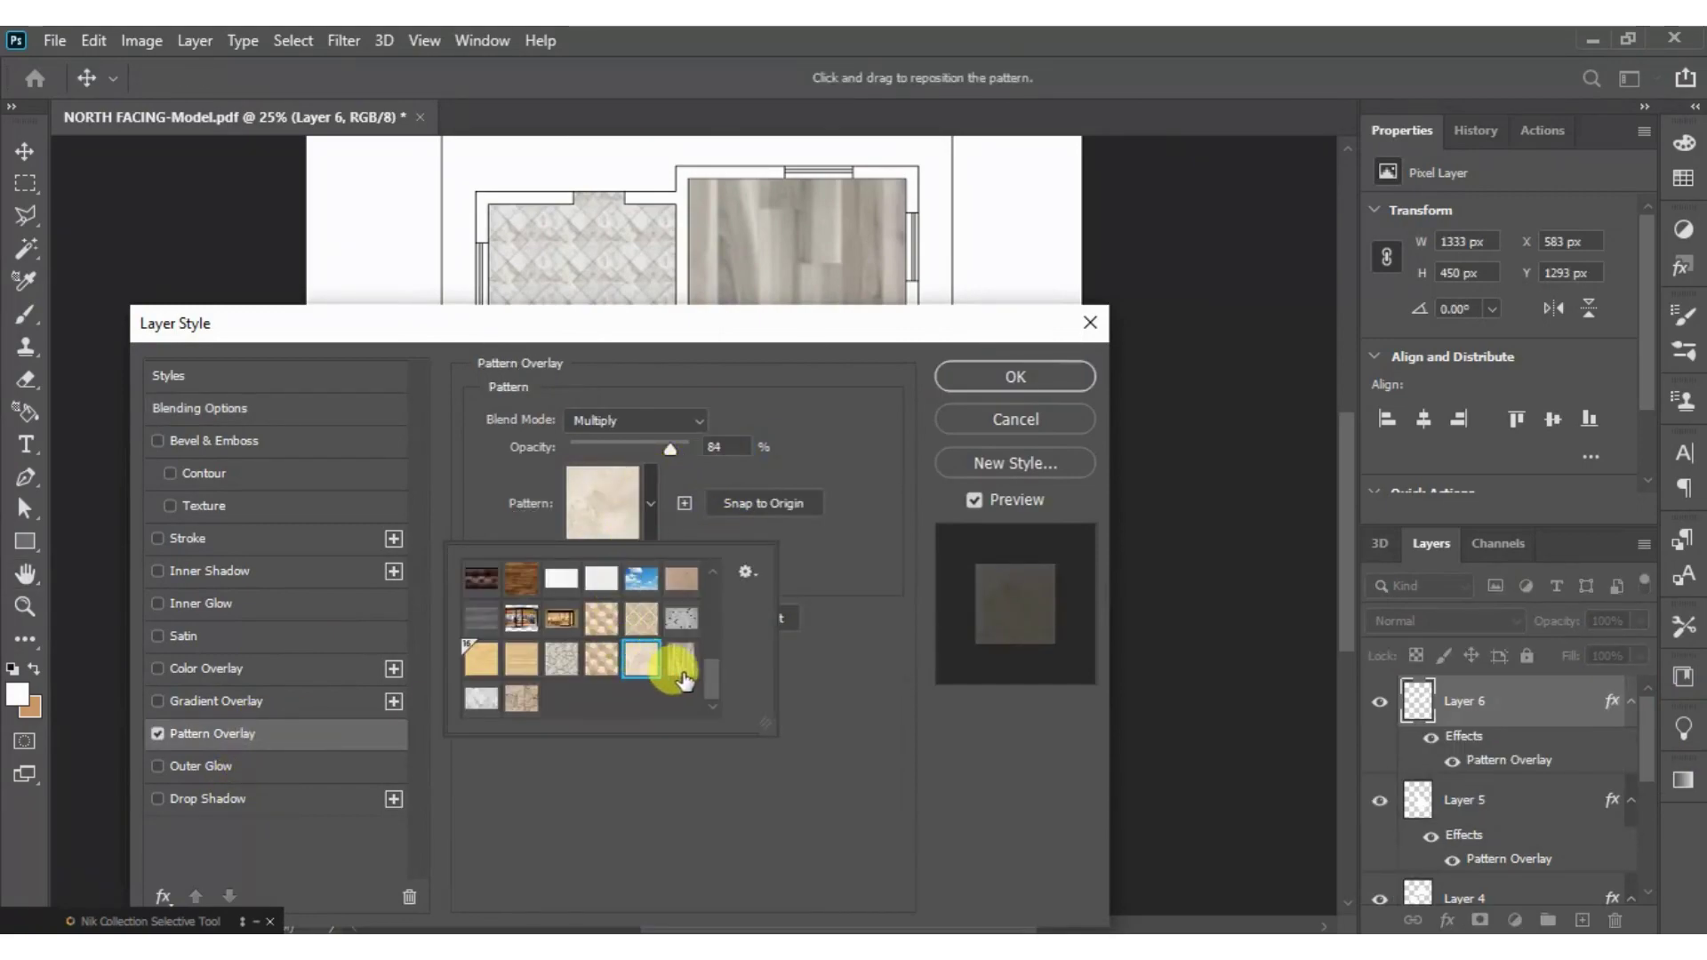
left_click(522, 702)
left_click(994, 386)
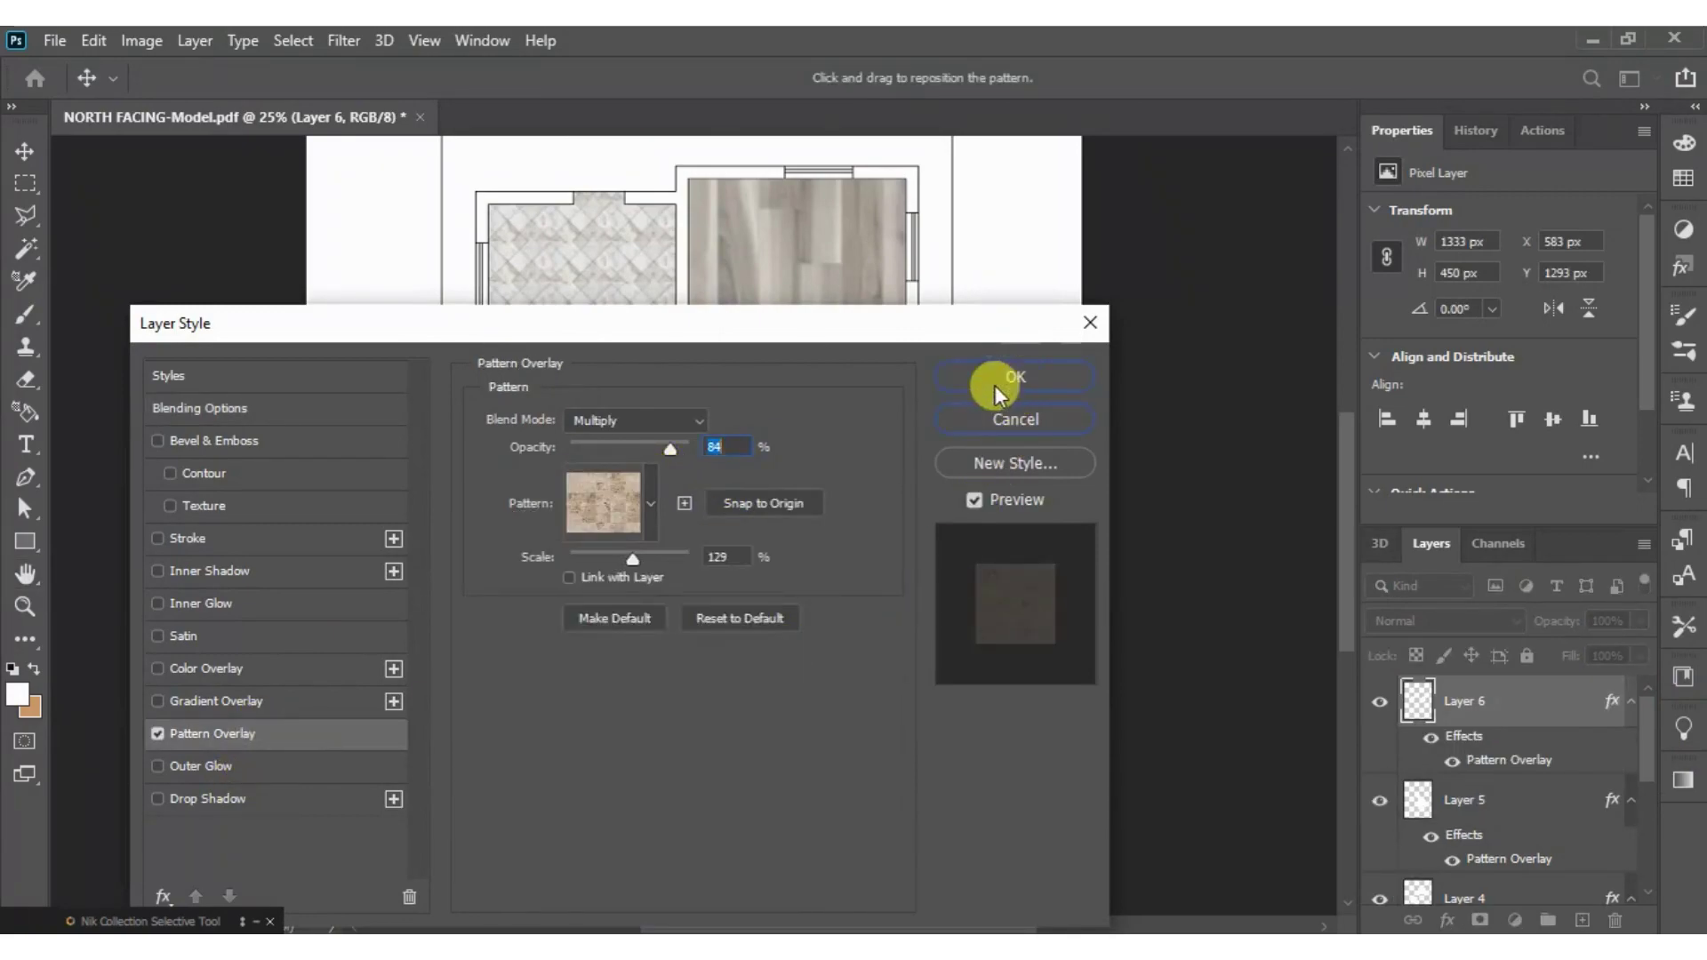
left_click(985, 393)
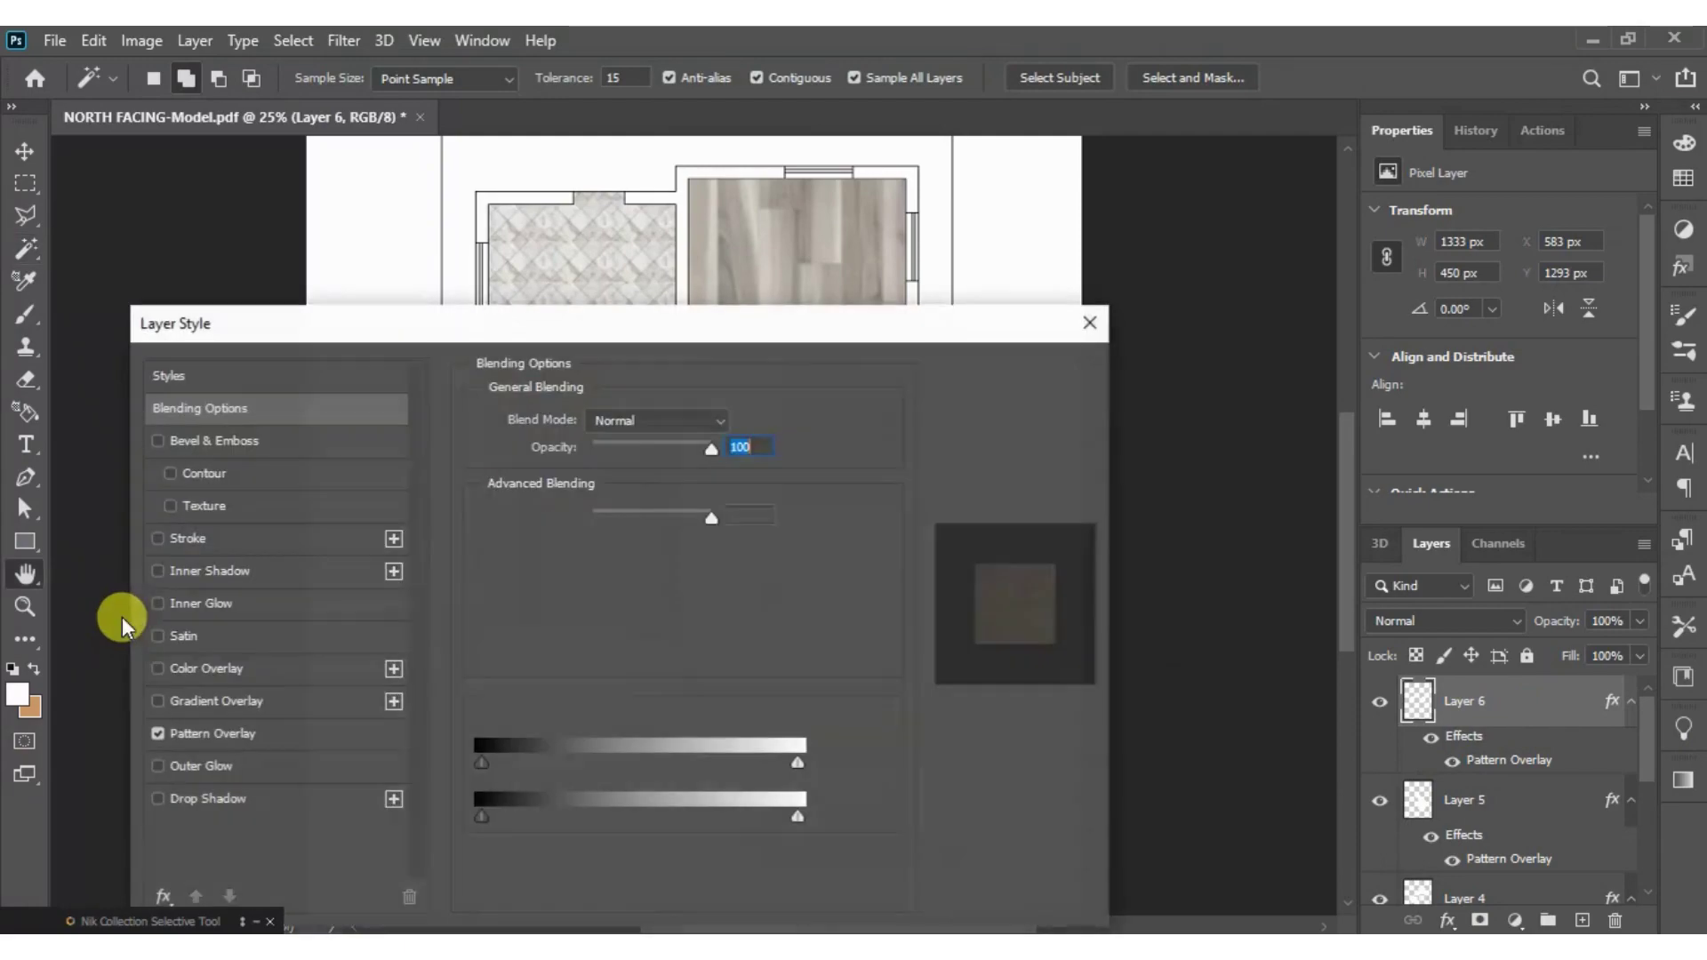
- Set the tile overlay to 83% opacity and 15% scale and confirm it
left_click(265, 734)
left_click_drag(716, 327, 734, 633)
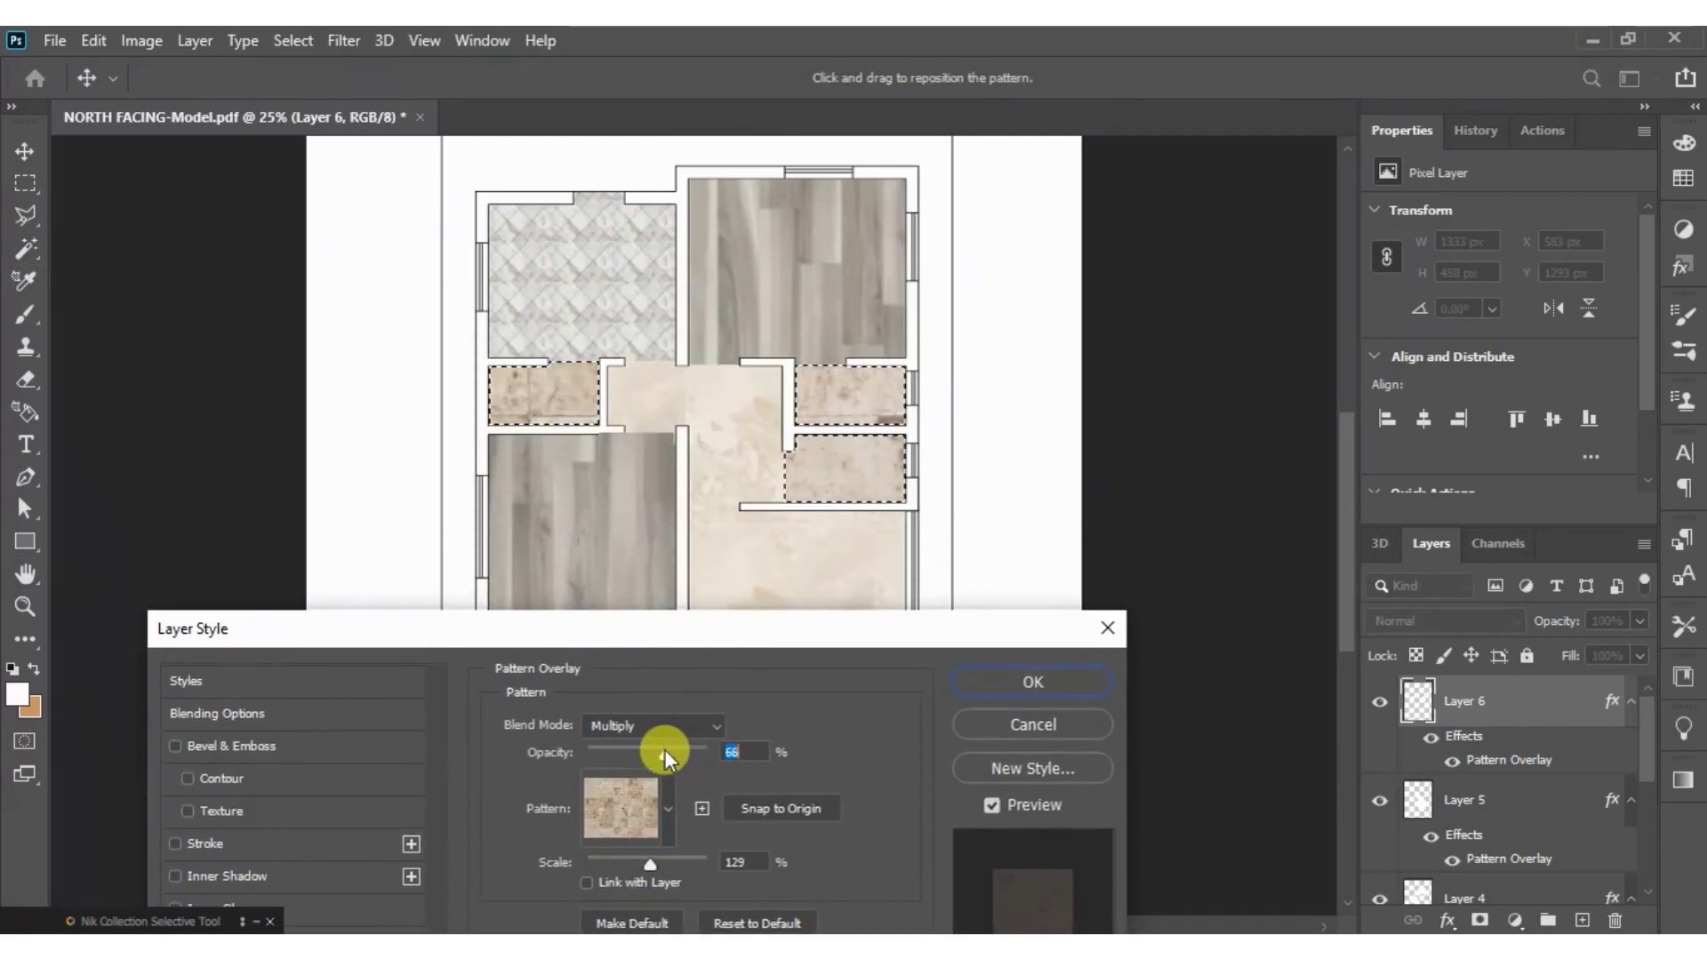
mouse_move(688, 749)
left_mouse_down()
mouse_move(702, 749)
mouse_move(688, 750)
left_mouse_up()
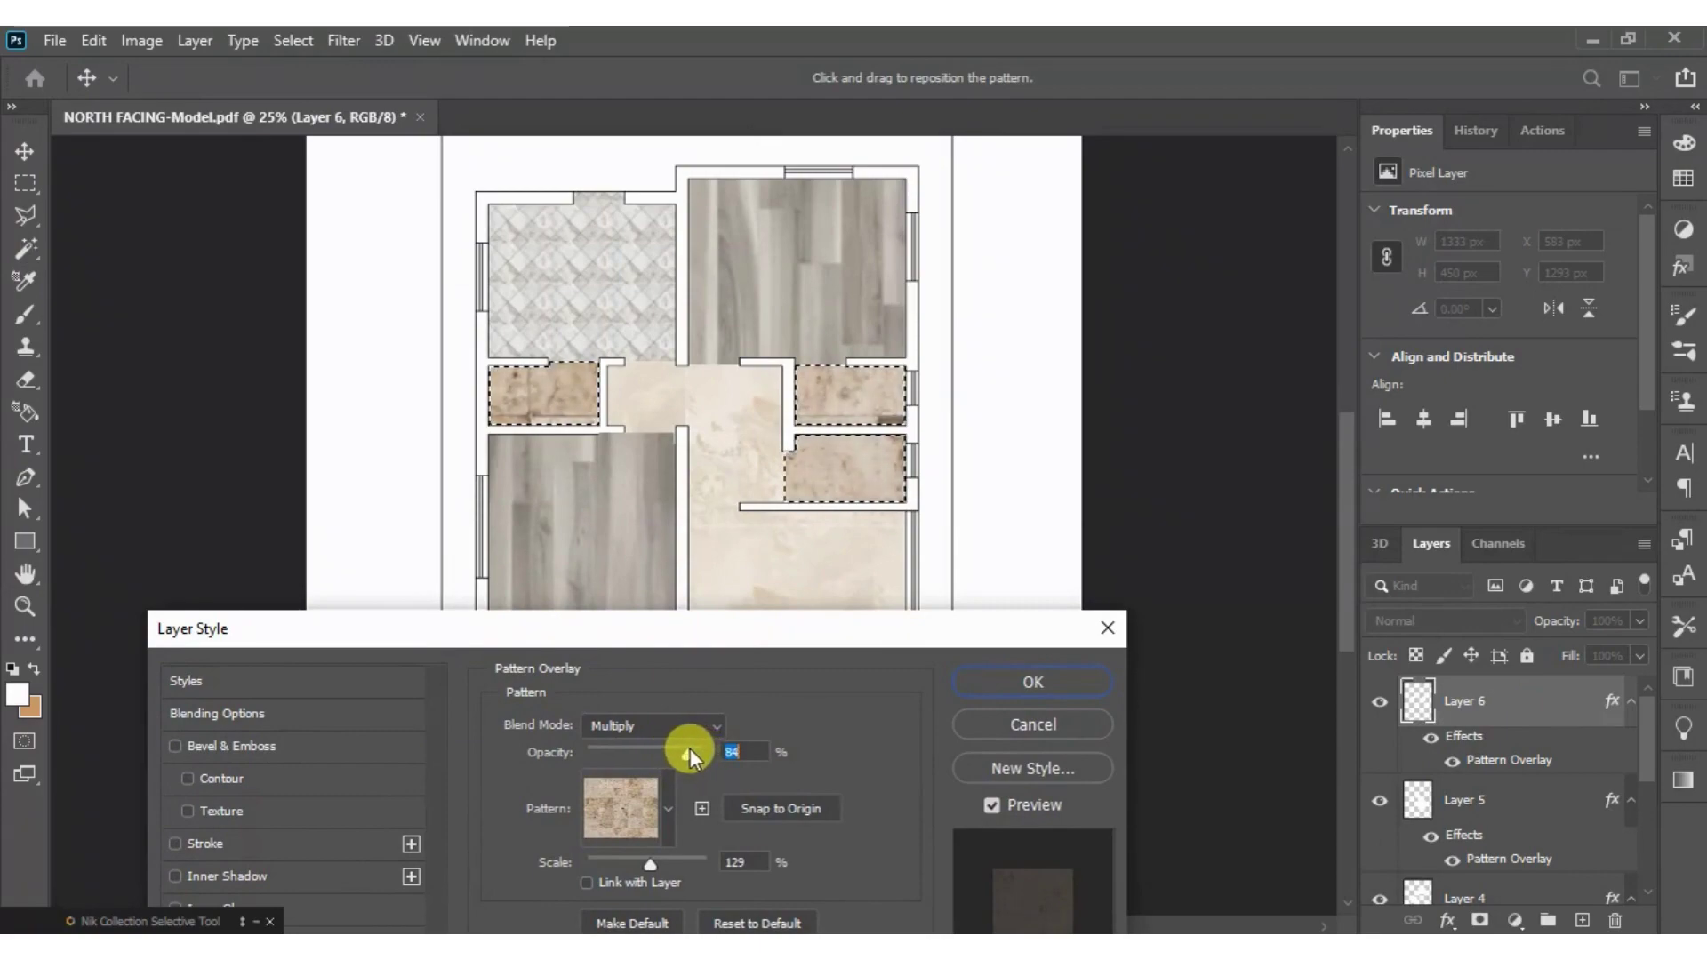
left_click_drag(658, 861, 595, 861)
key("w")
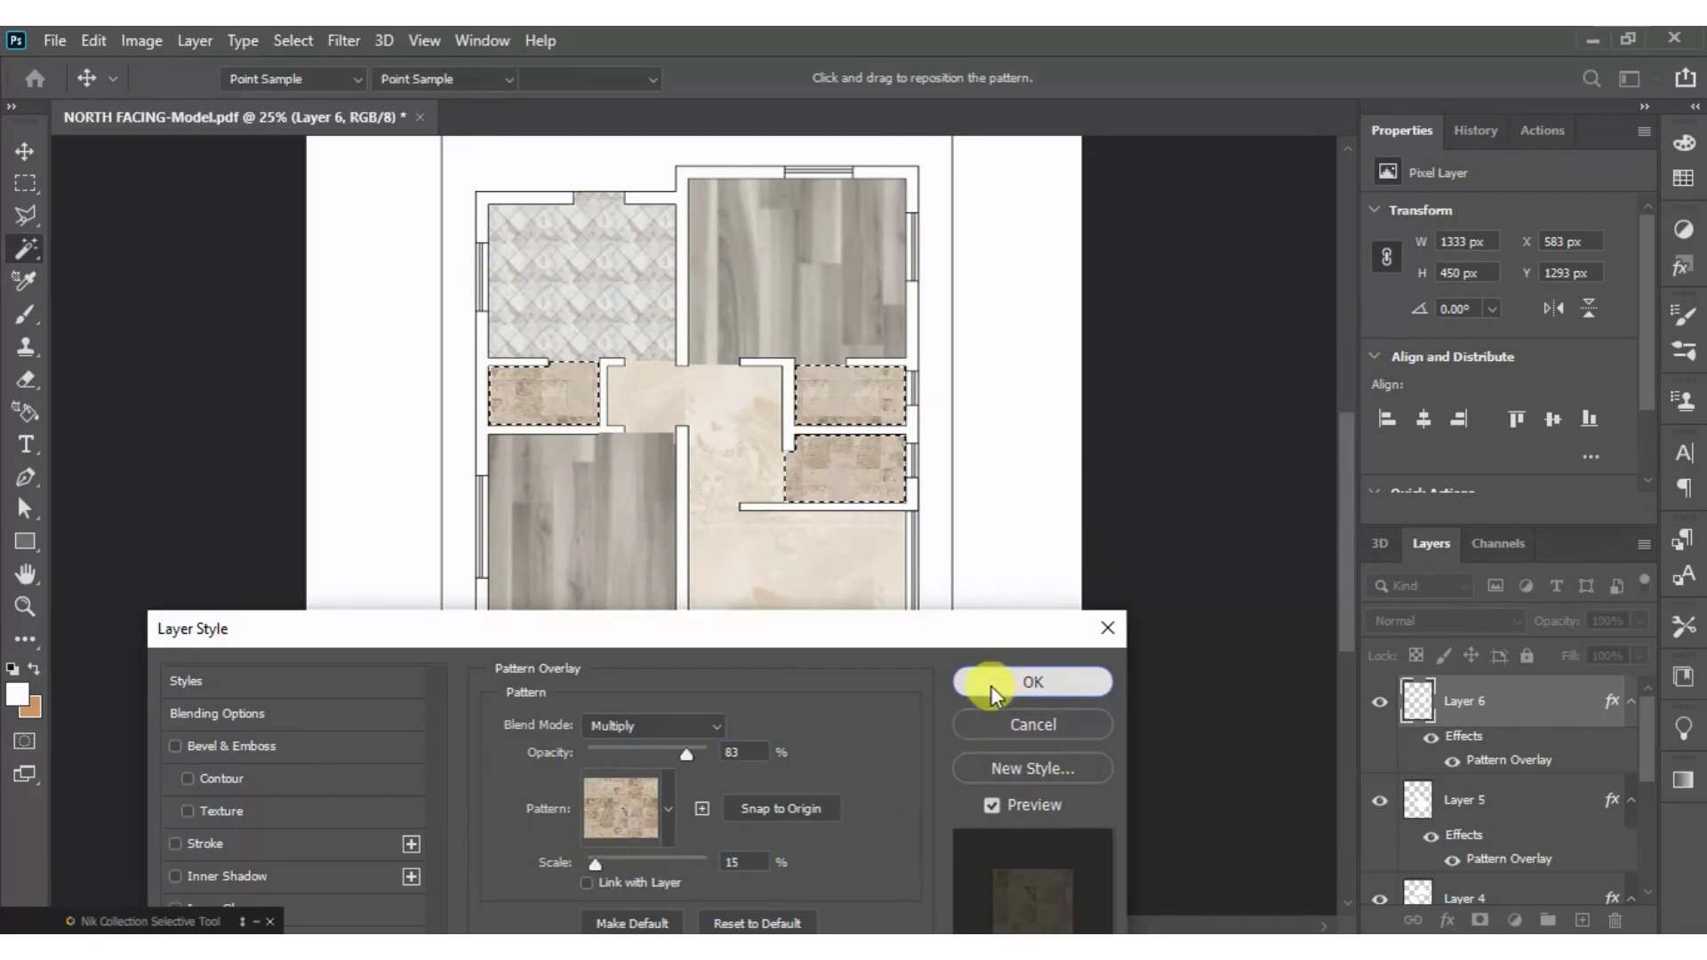
left_click(991, 683)
right_click(846, 452)
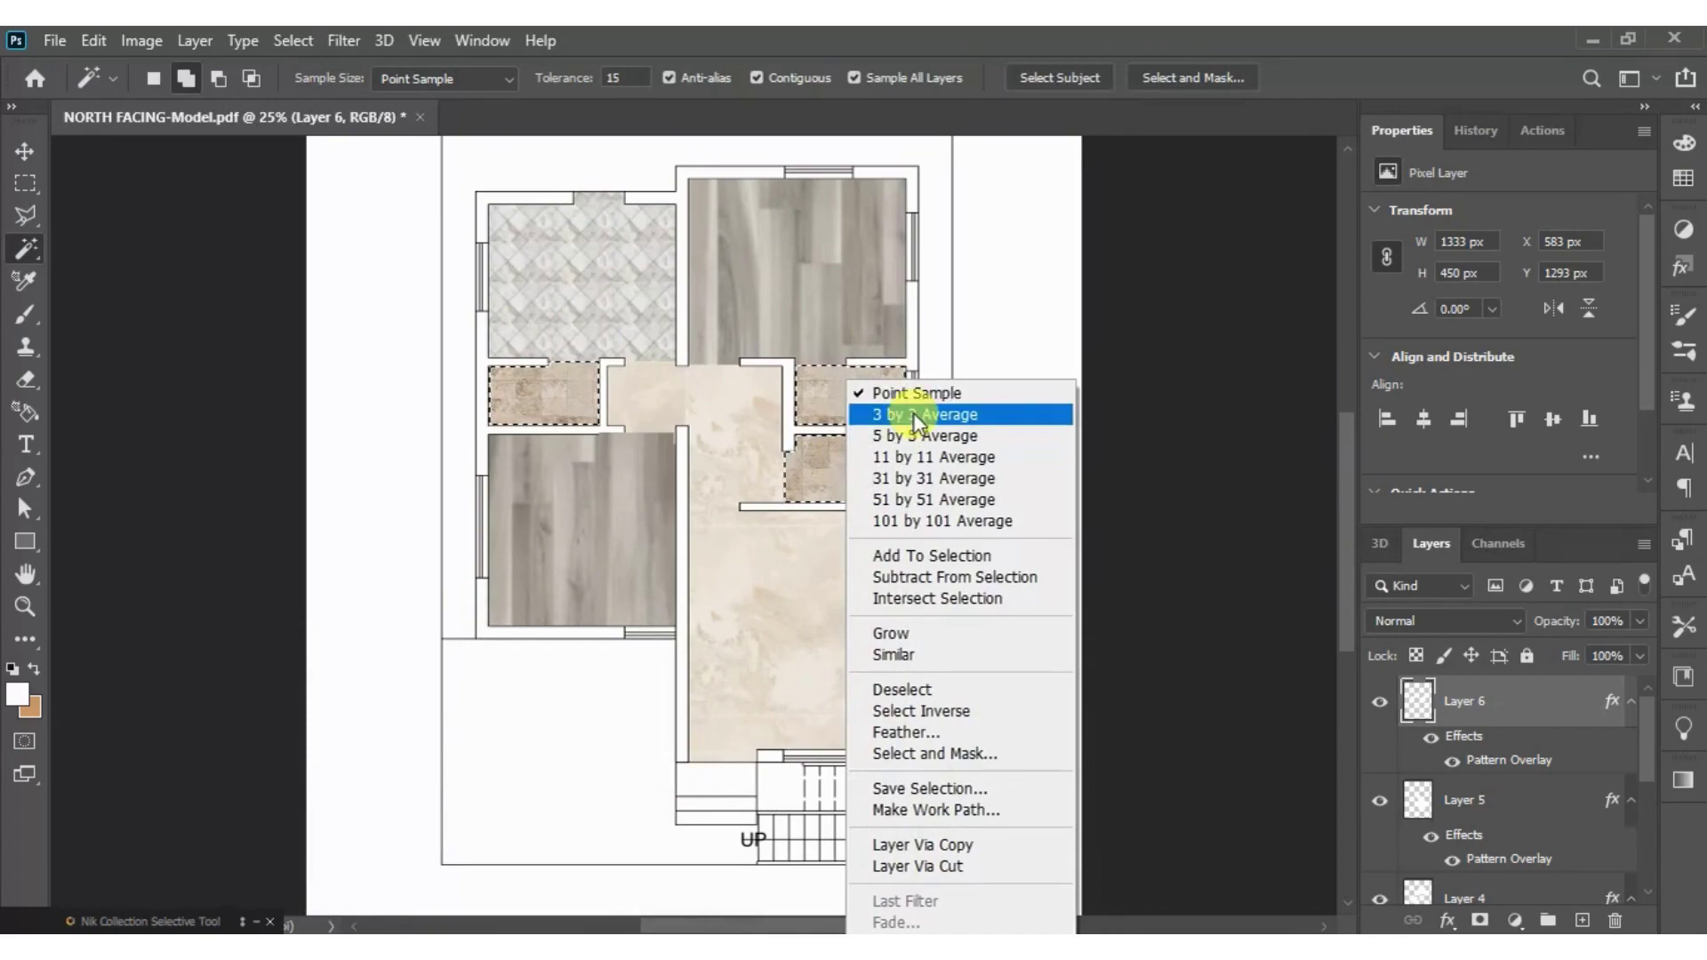
- Clear the small-room selection, add the top, right, lower and lower-left walls to a Magic Wand selection, and add a new layer
left_click(892, 693)
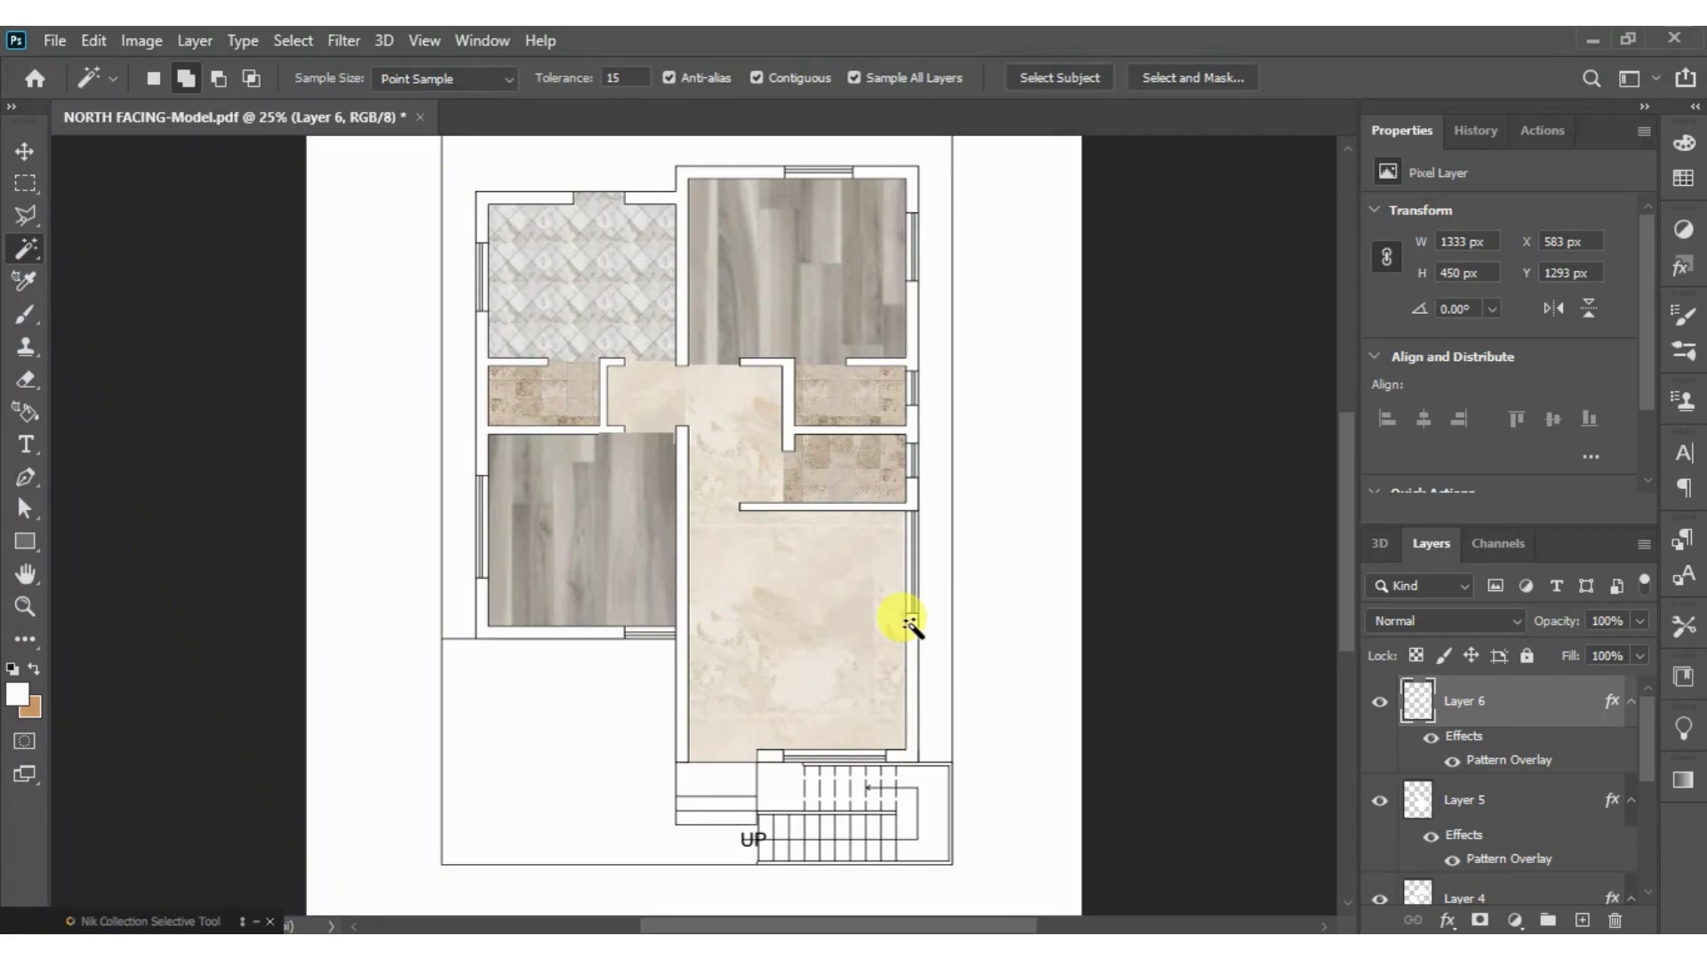
left_click(515, 191)
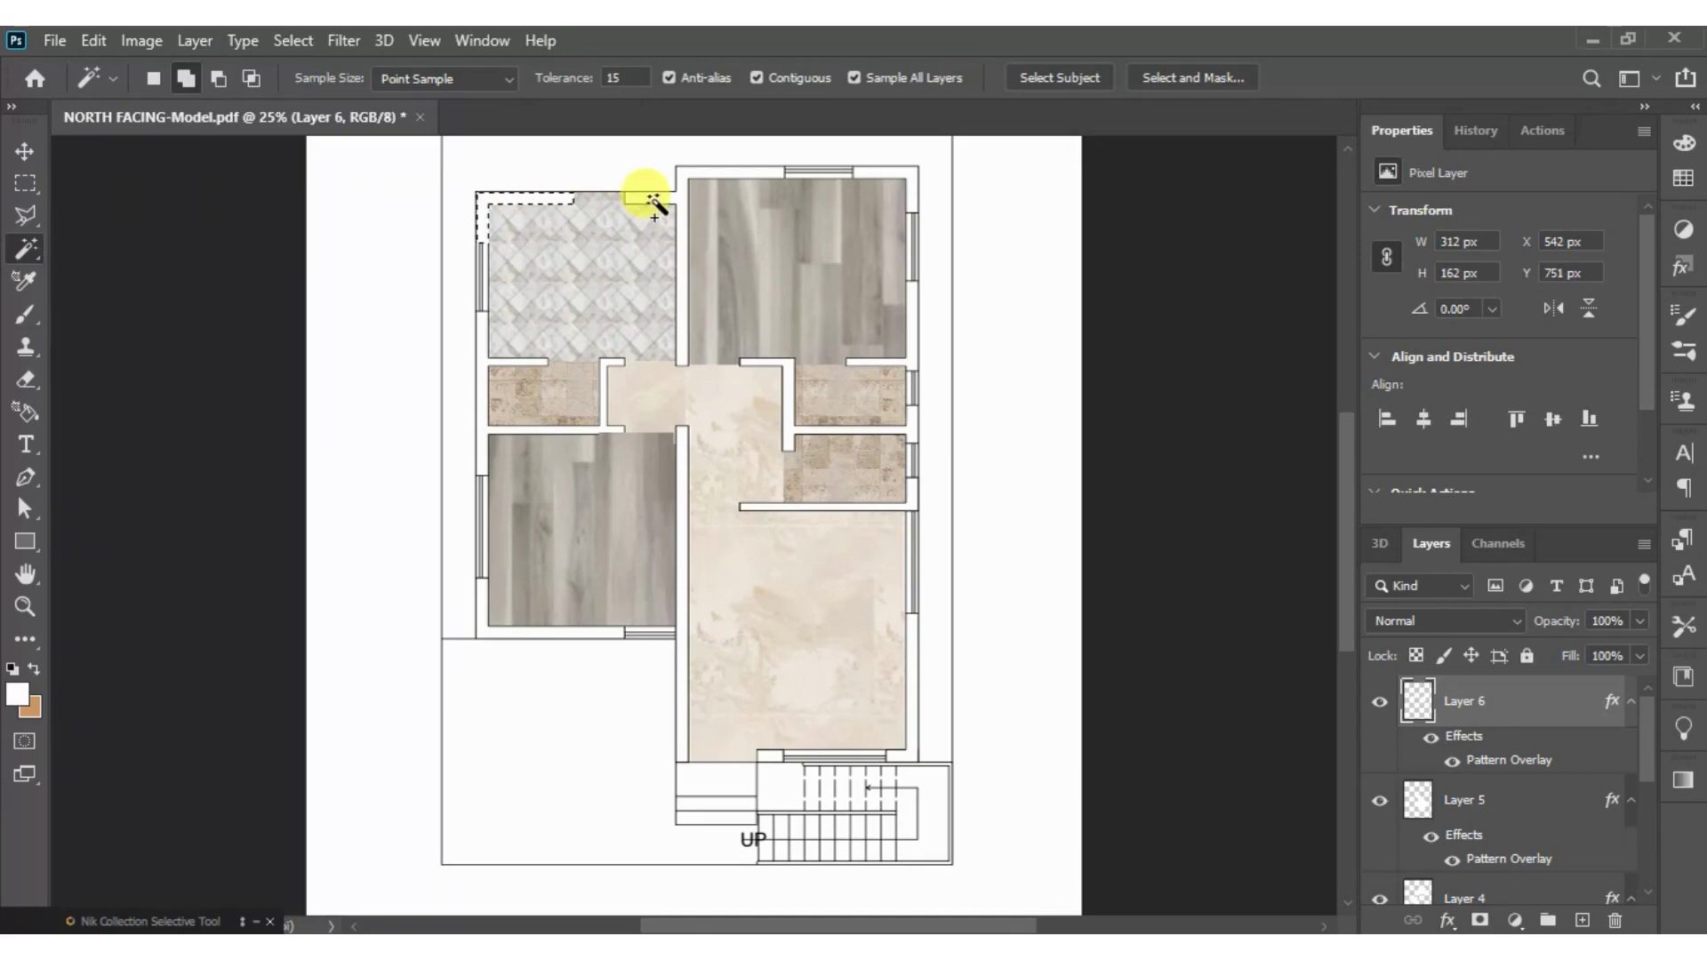
left_click(863, 172)
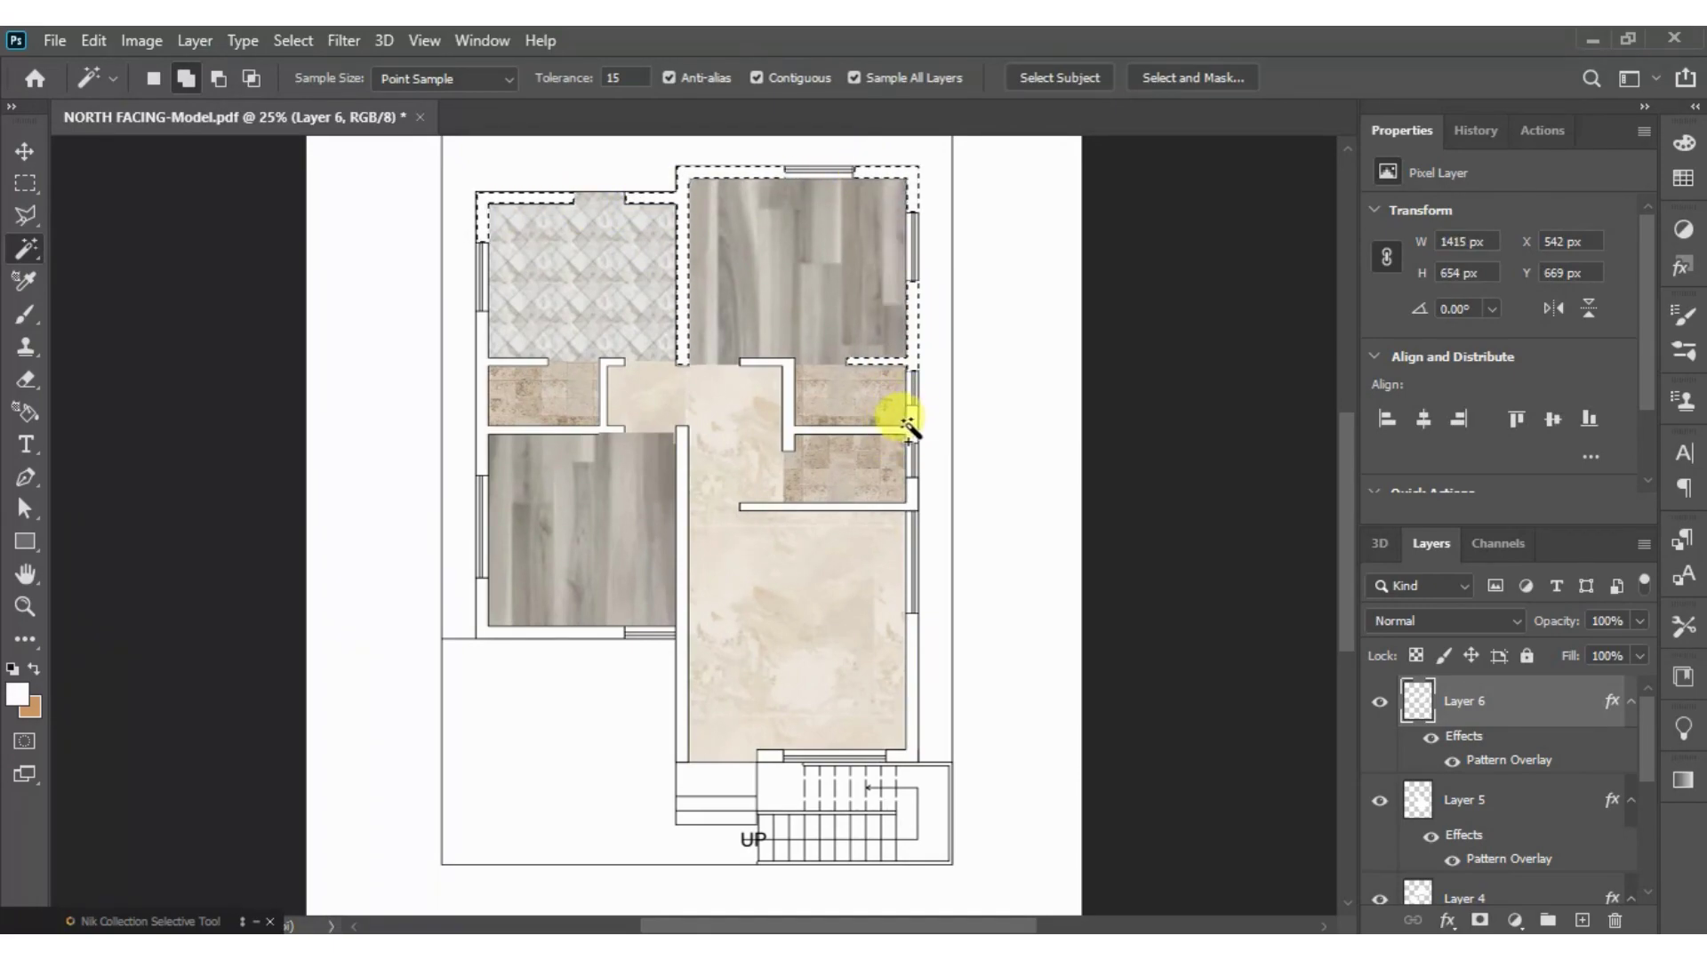
left_click(909, 489)
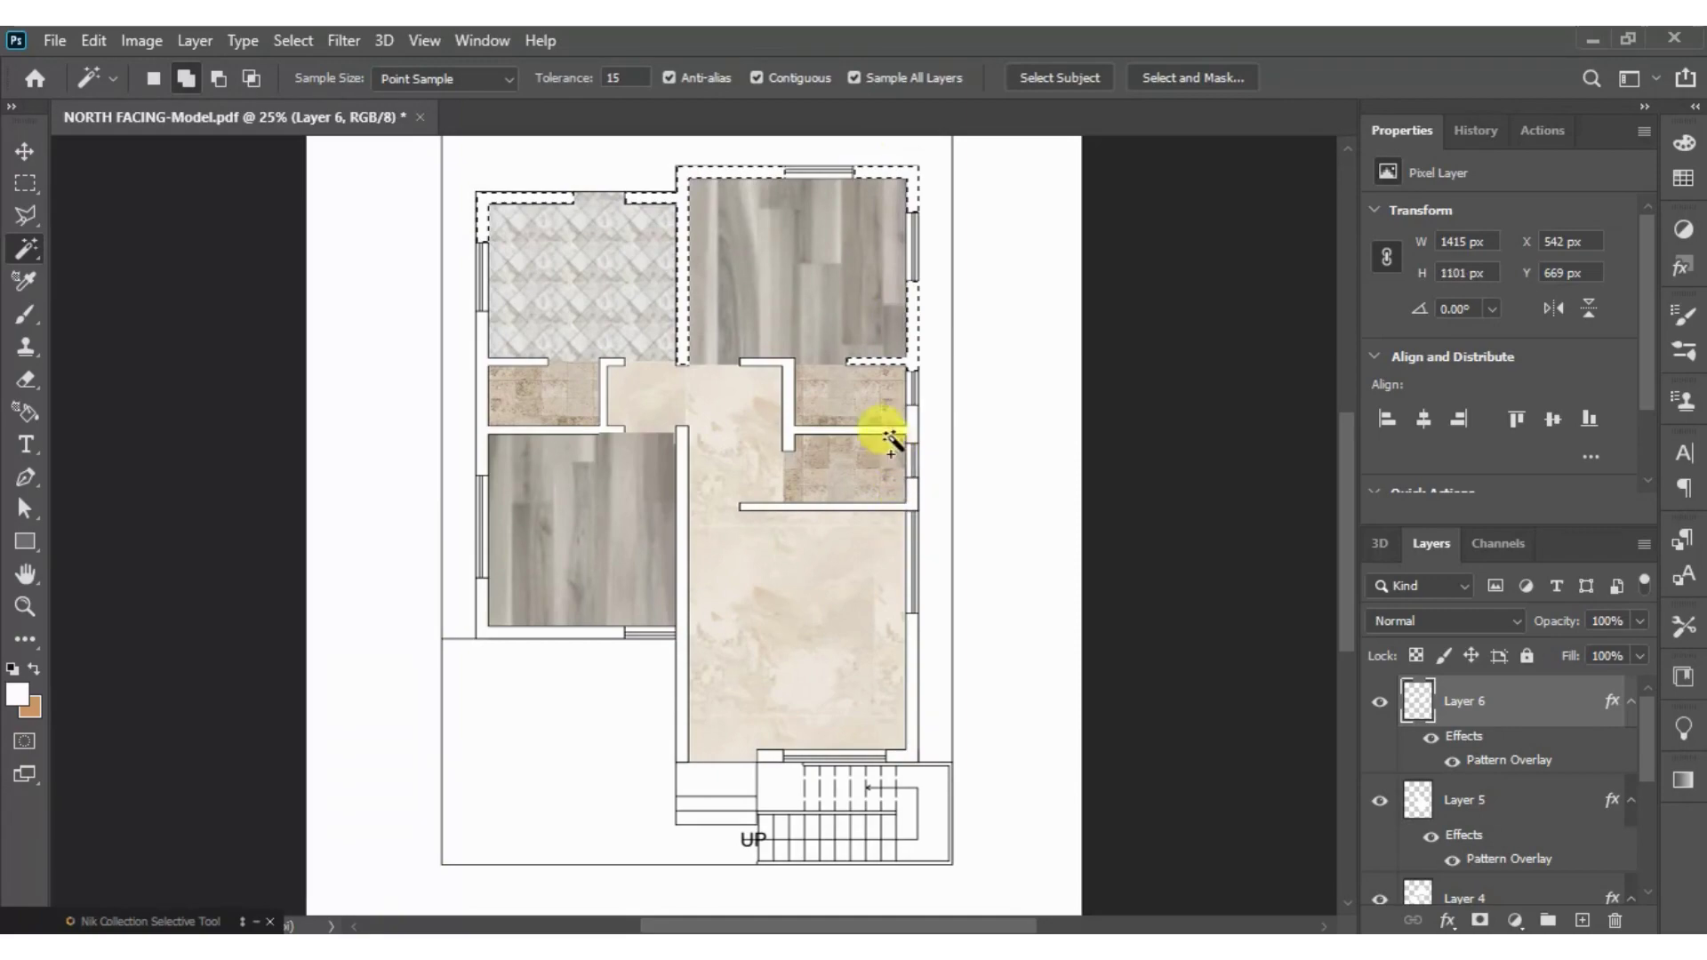
left_click(911, 633)
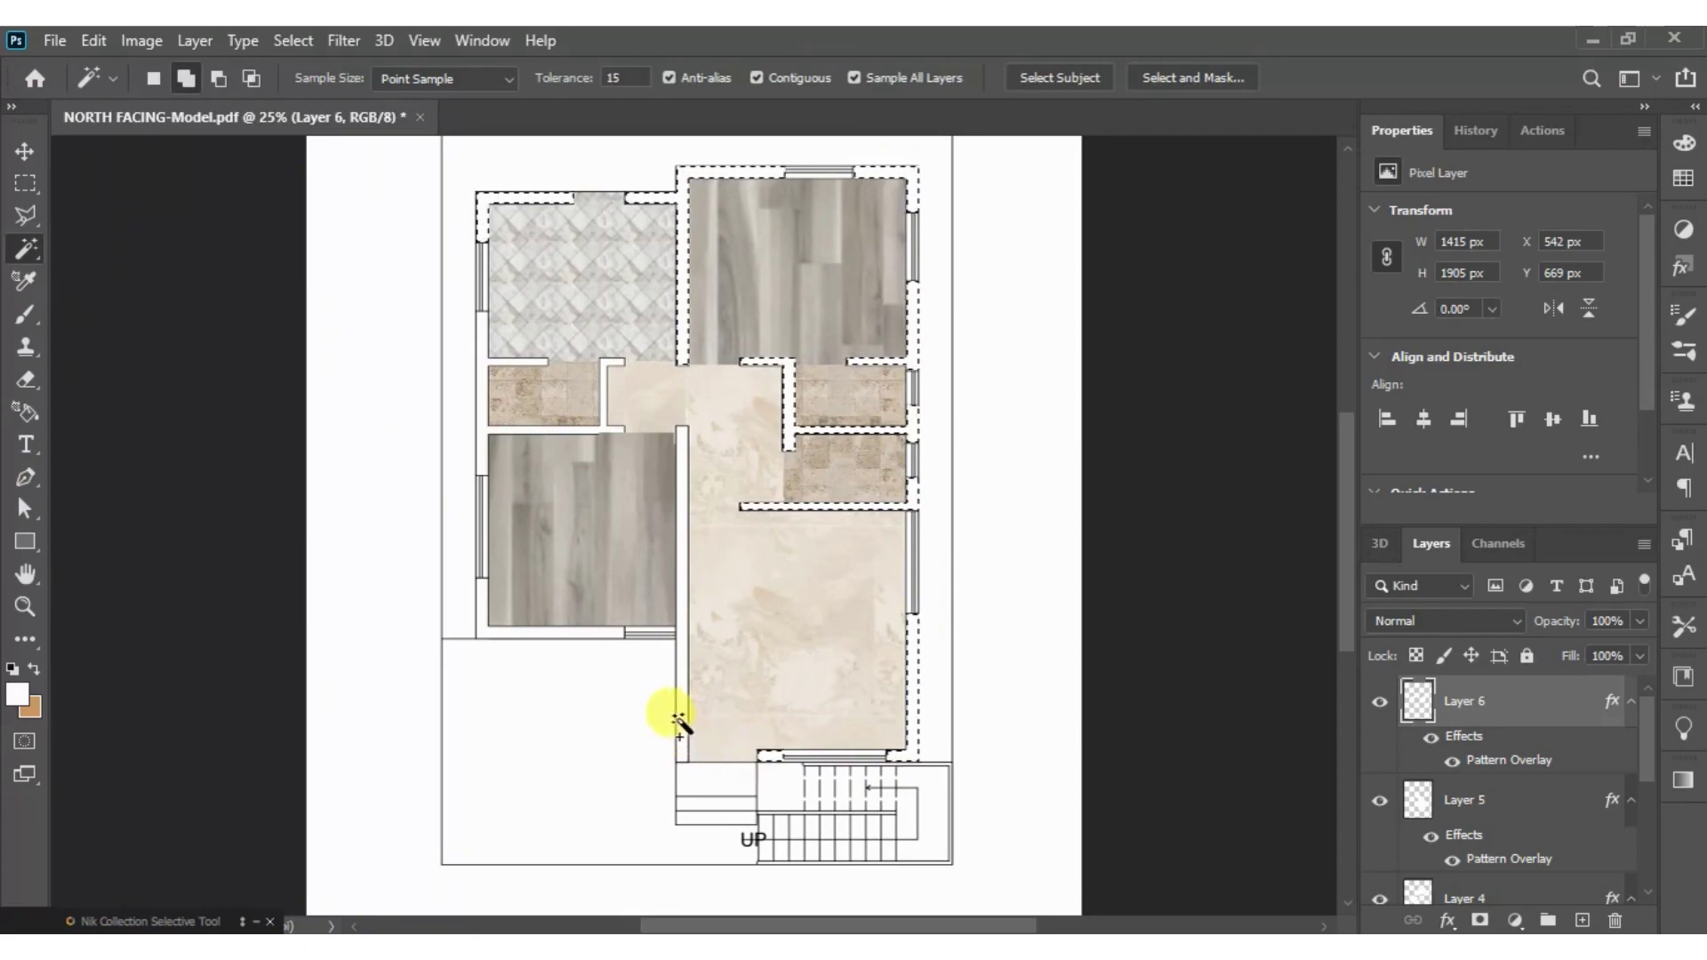
left_click(569, 634)
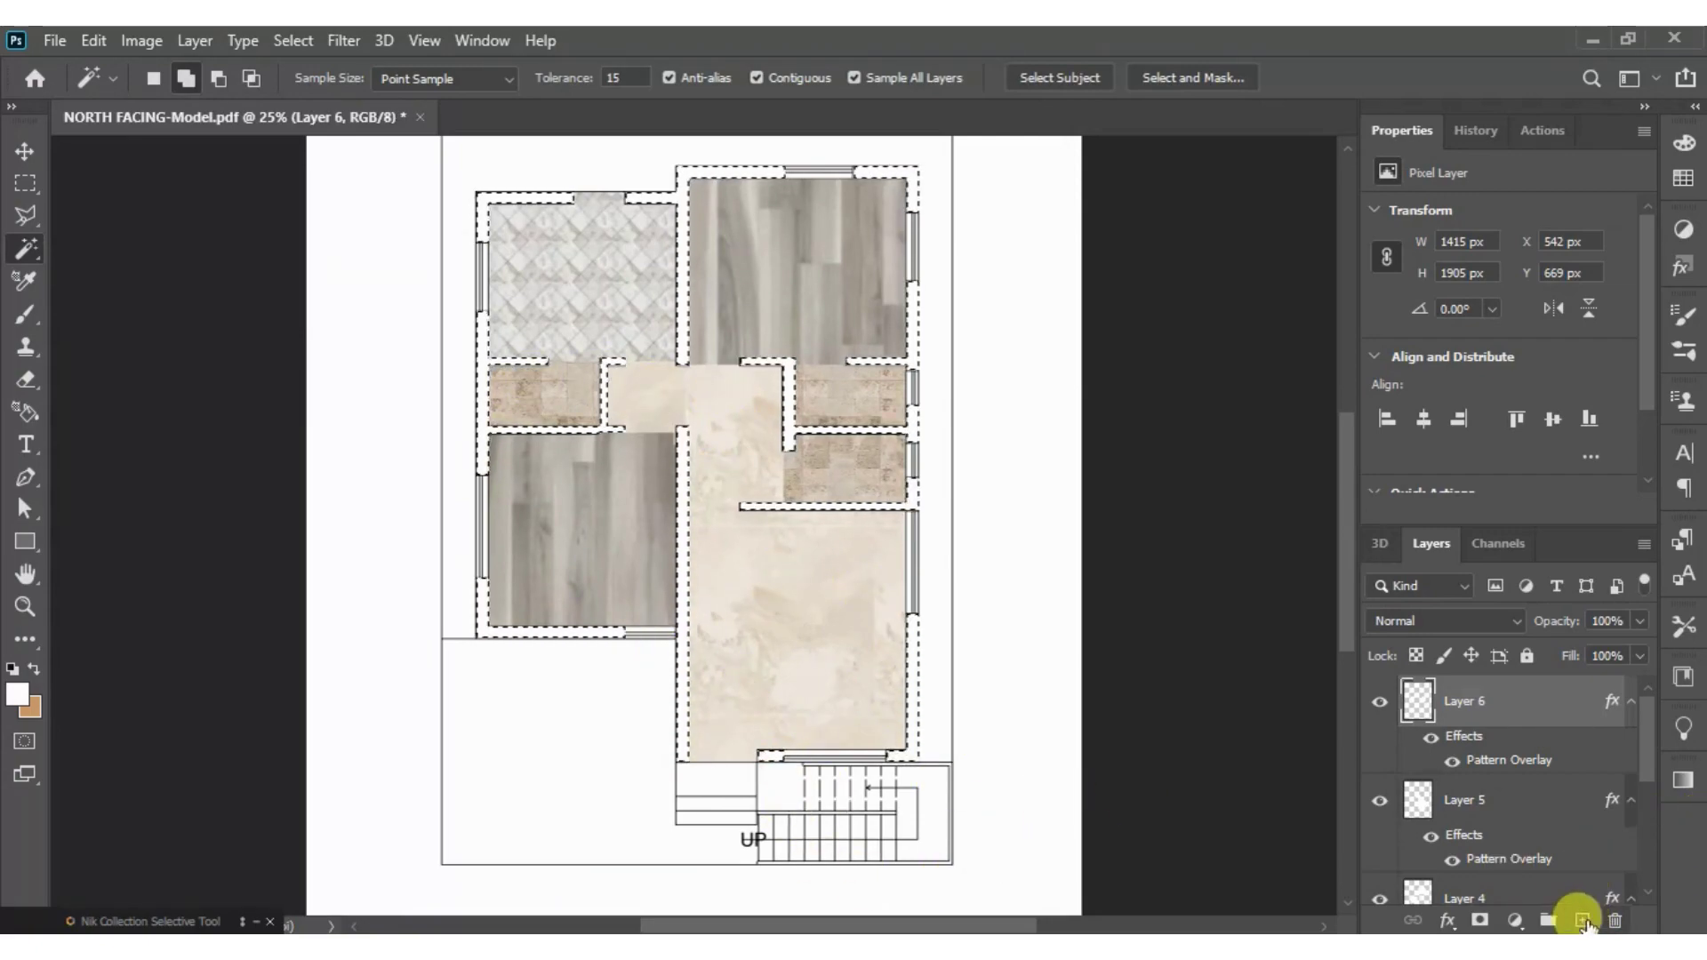
left_click(1583, 919)
- Add a new empty layer above Layer 4 and fill the hallway selection on it
left_click(1554, 704)
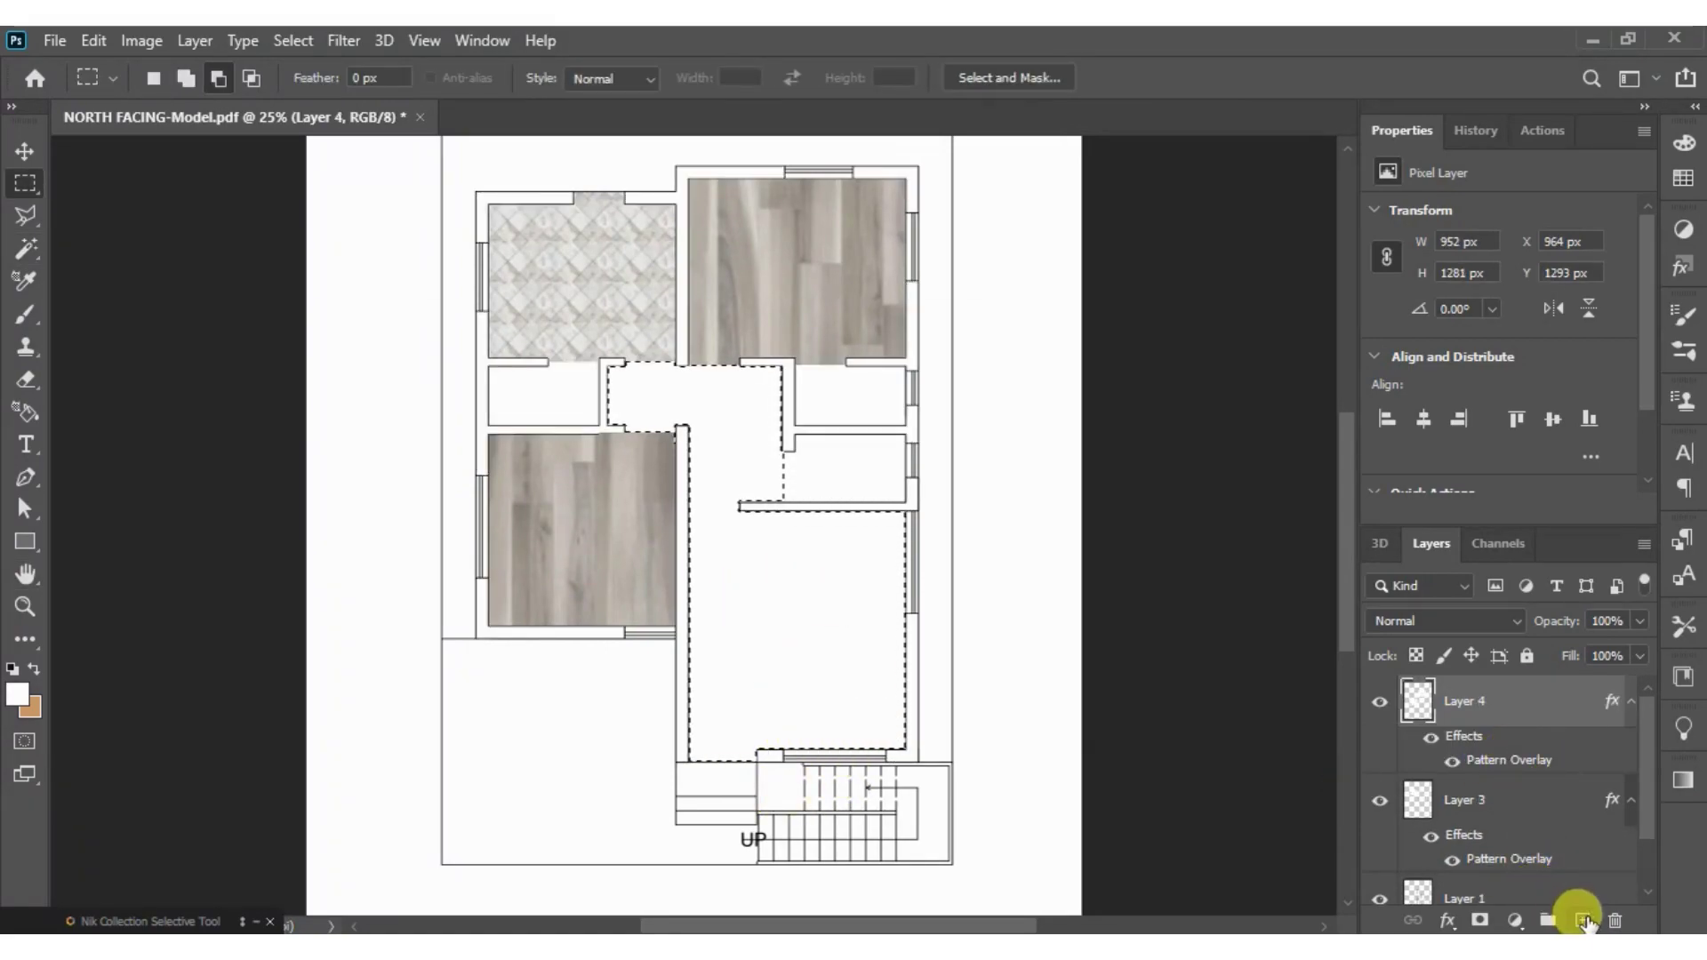
left_click(1583, 919)
key("alt+BackSpace")
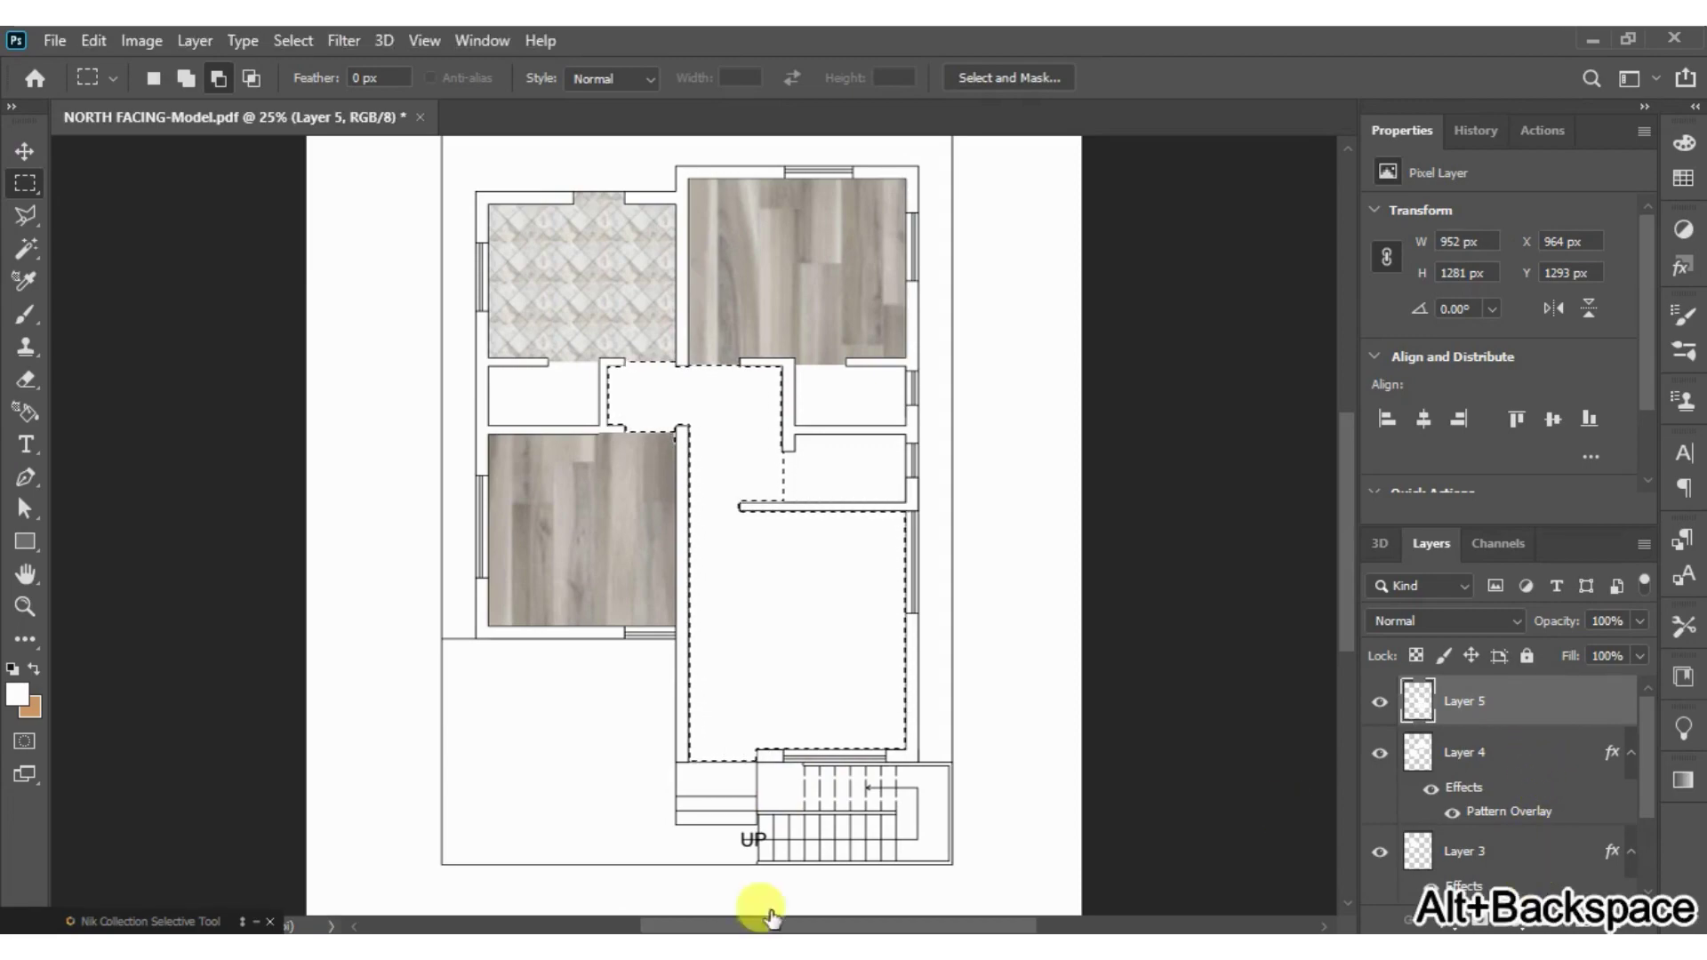
- Give Layer 5 a Pattern Overlay using the beige marble pattern
double_click(303, 657)
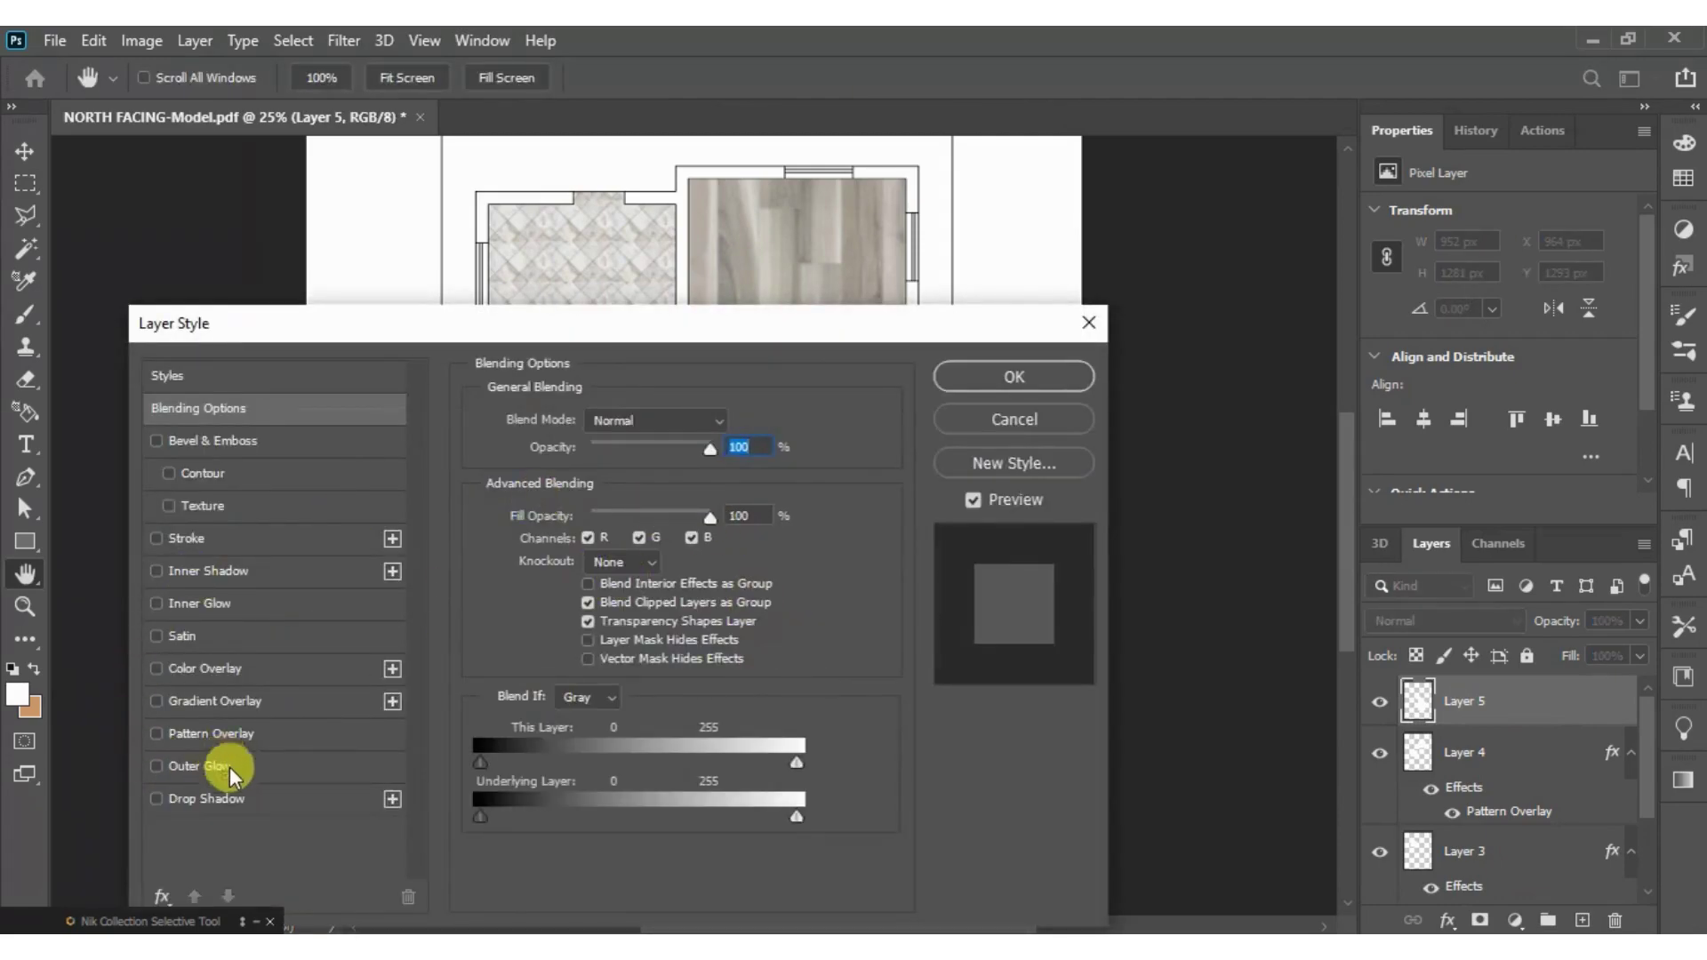
left_click(241, 734)
left_click(647, 506)
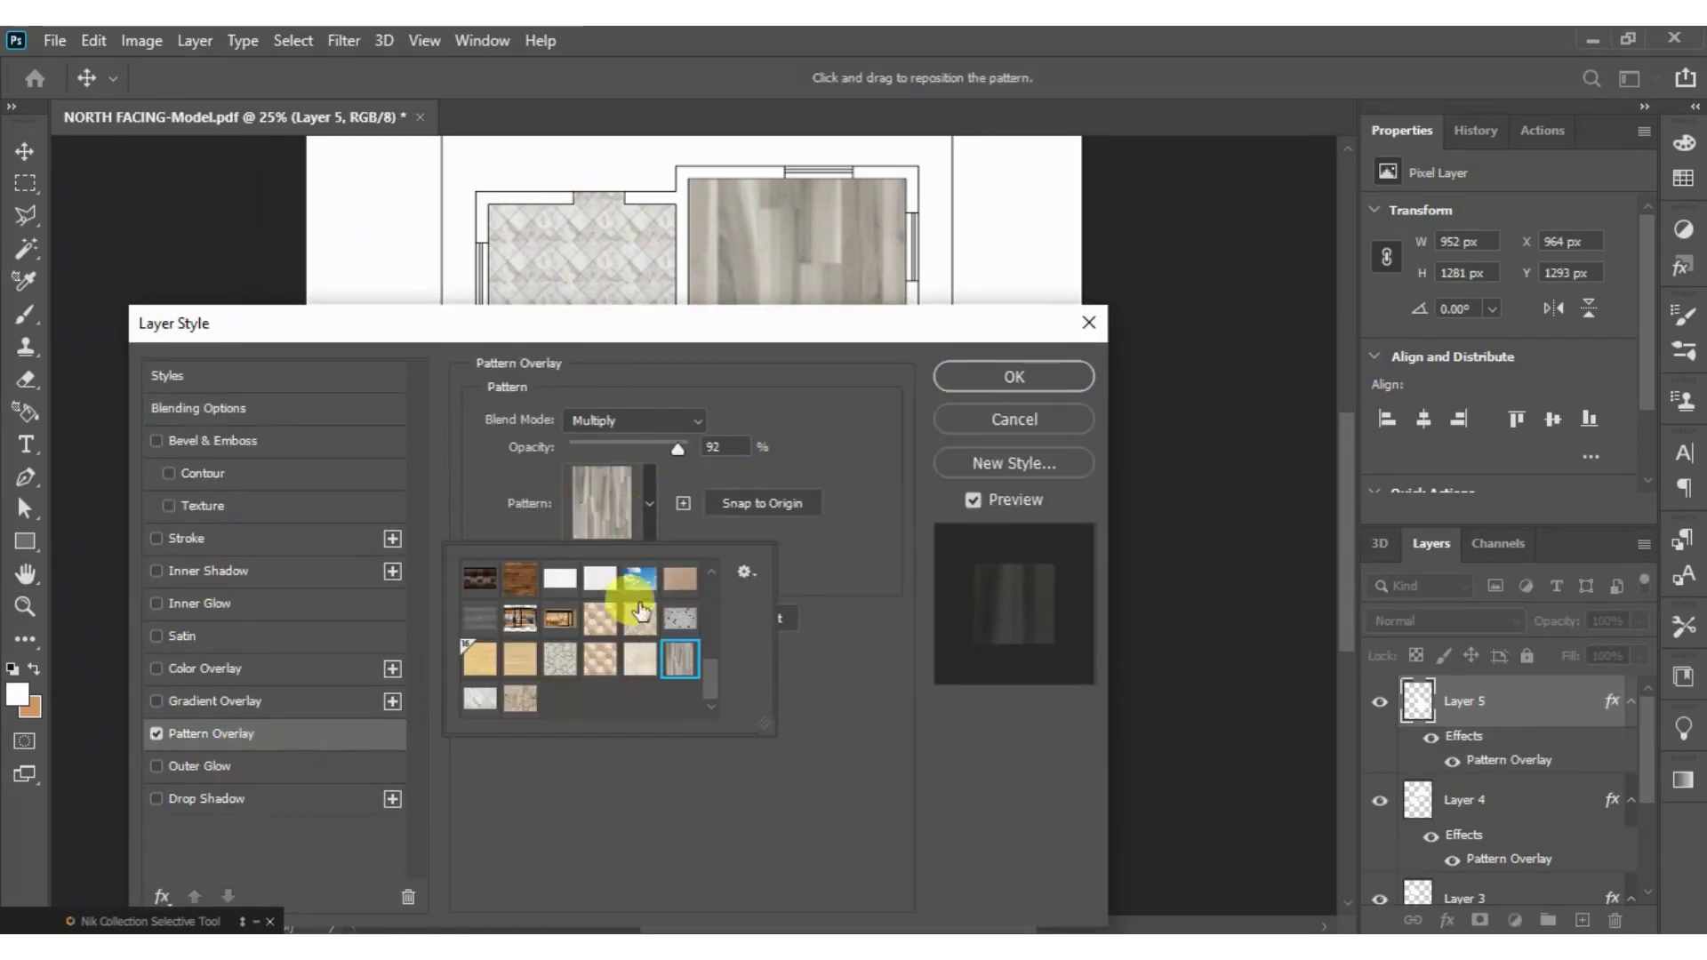
left_click(638, 659)
left_click(973, 381)
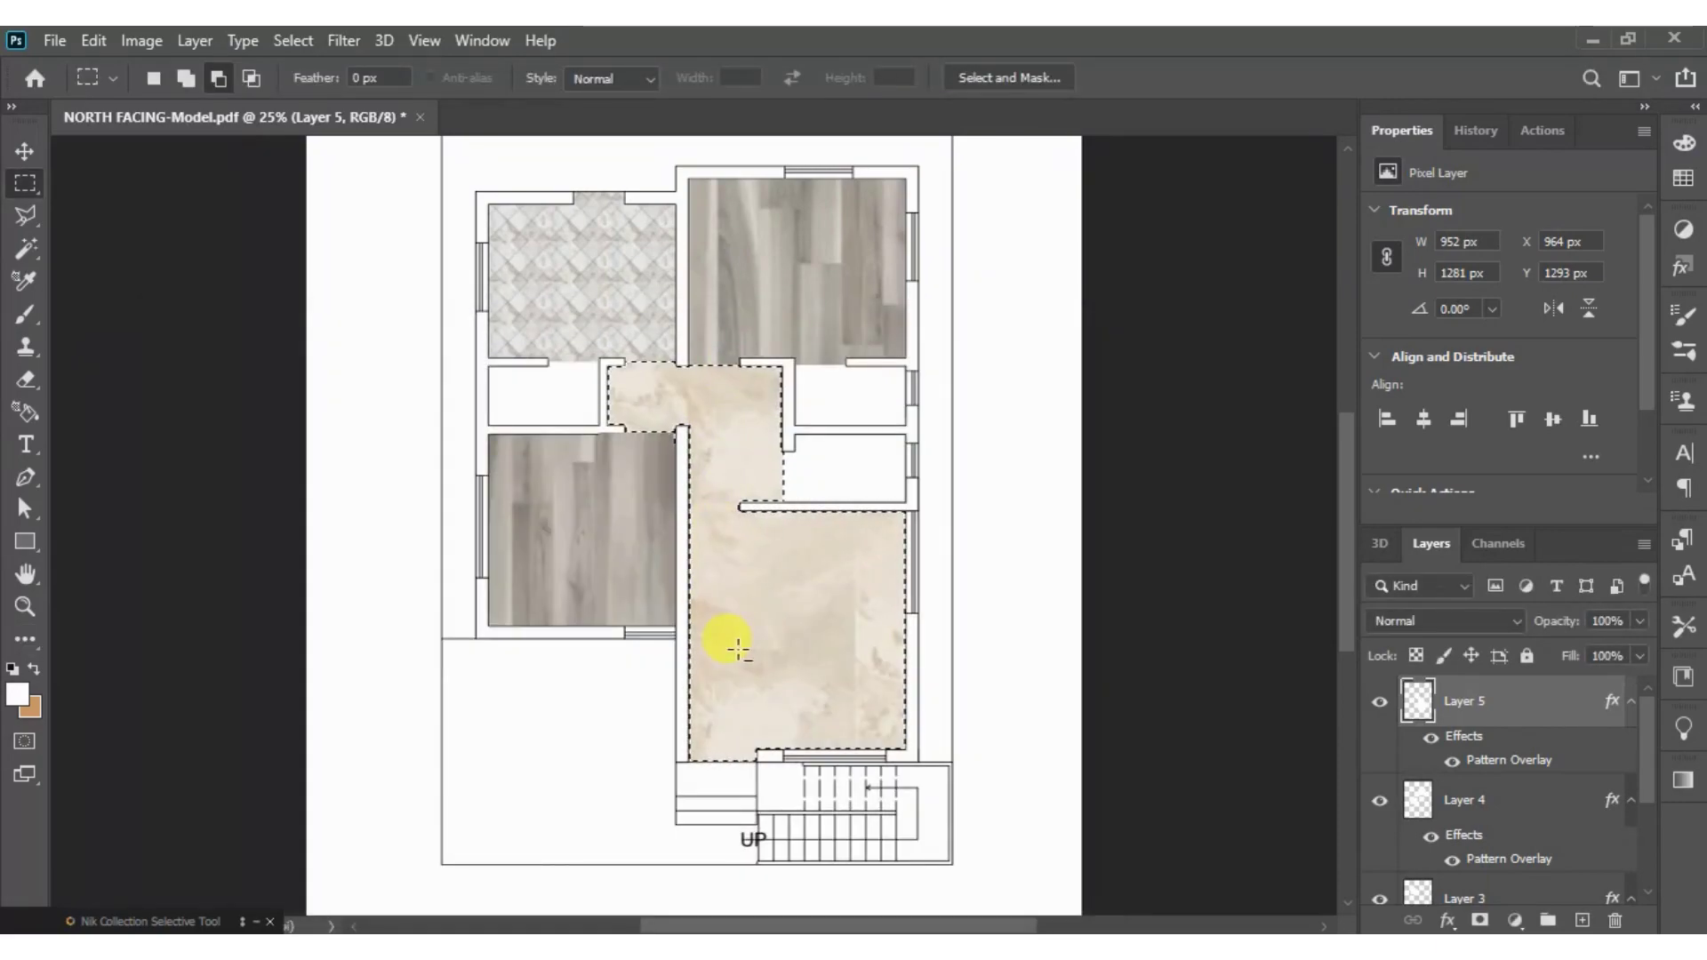
- Reopen Layer 5's Pattern Overlay settings and start reducing the marble pattern scale
double_click(1522, 709)
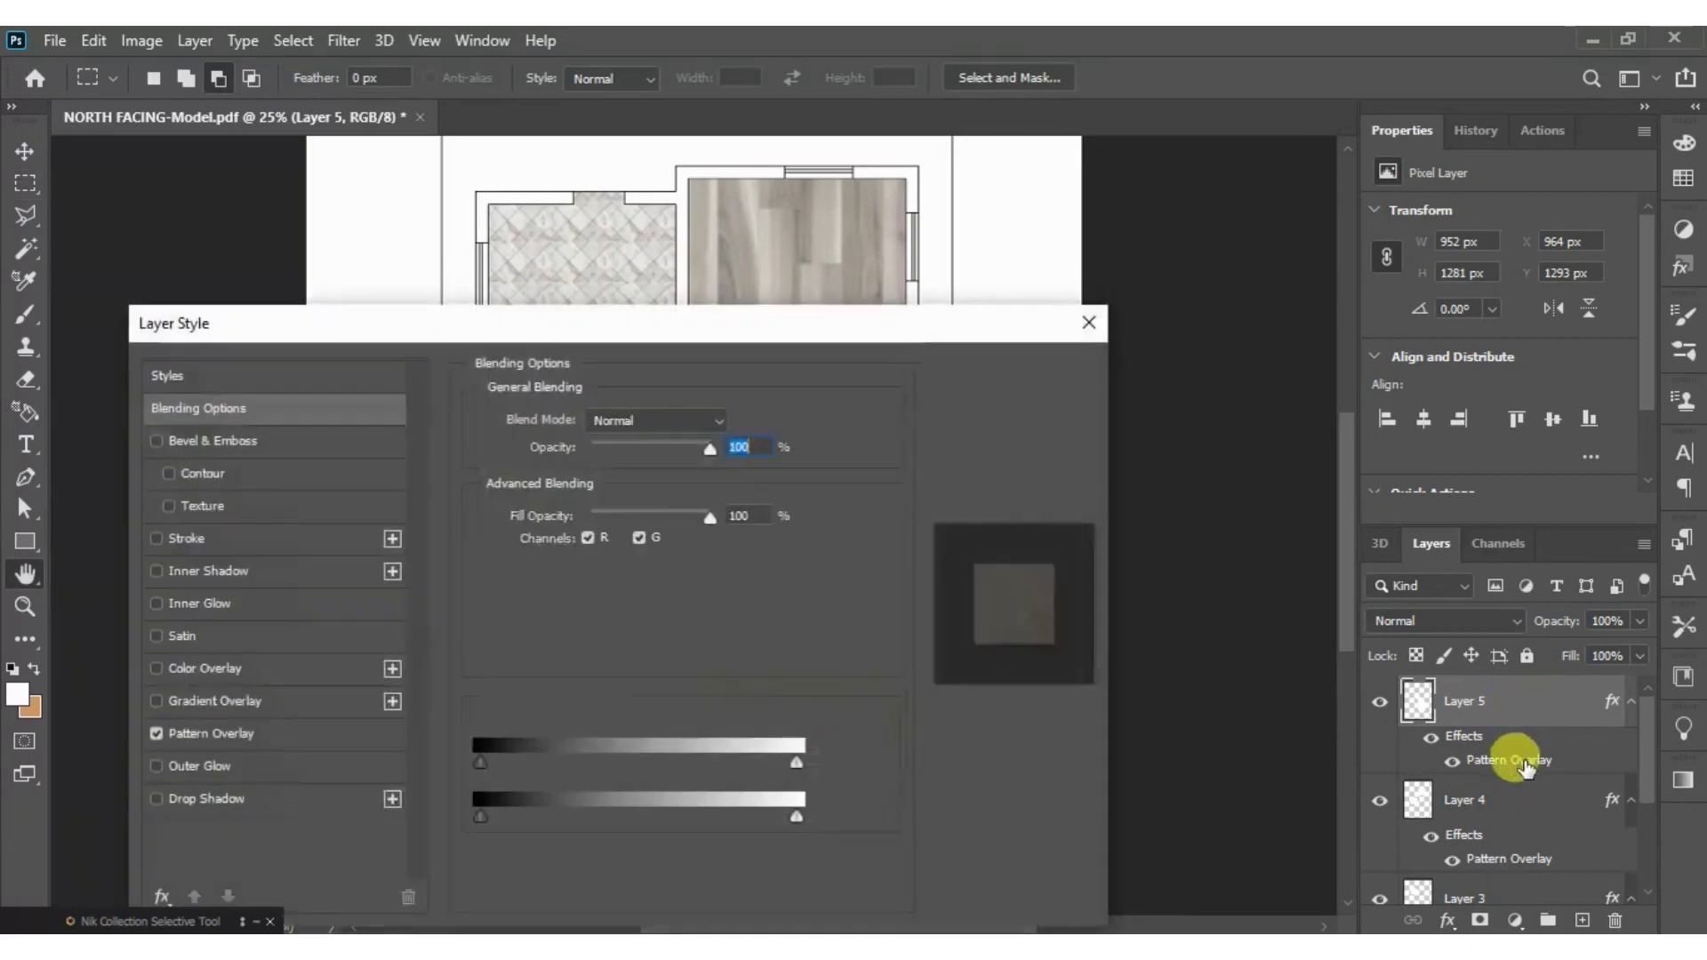
left_click(258, 731)
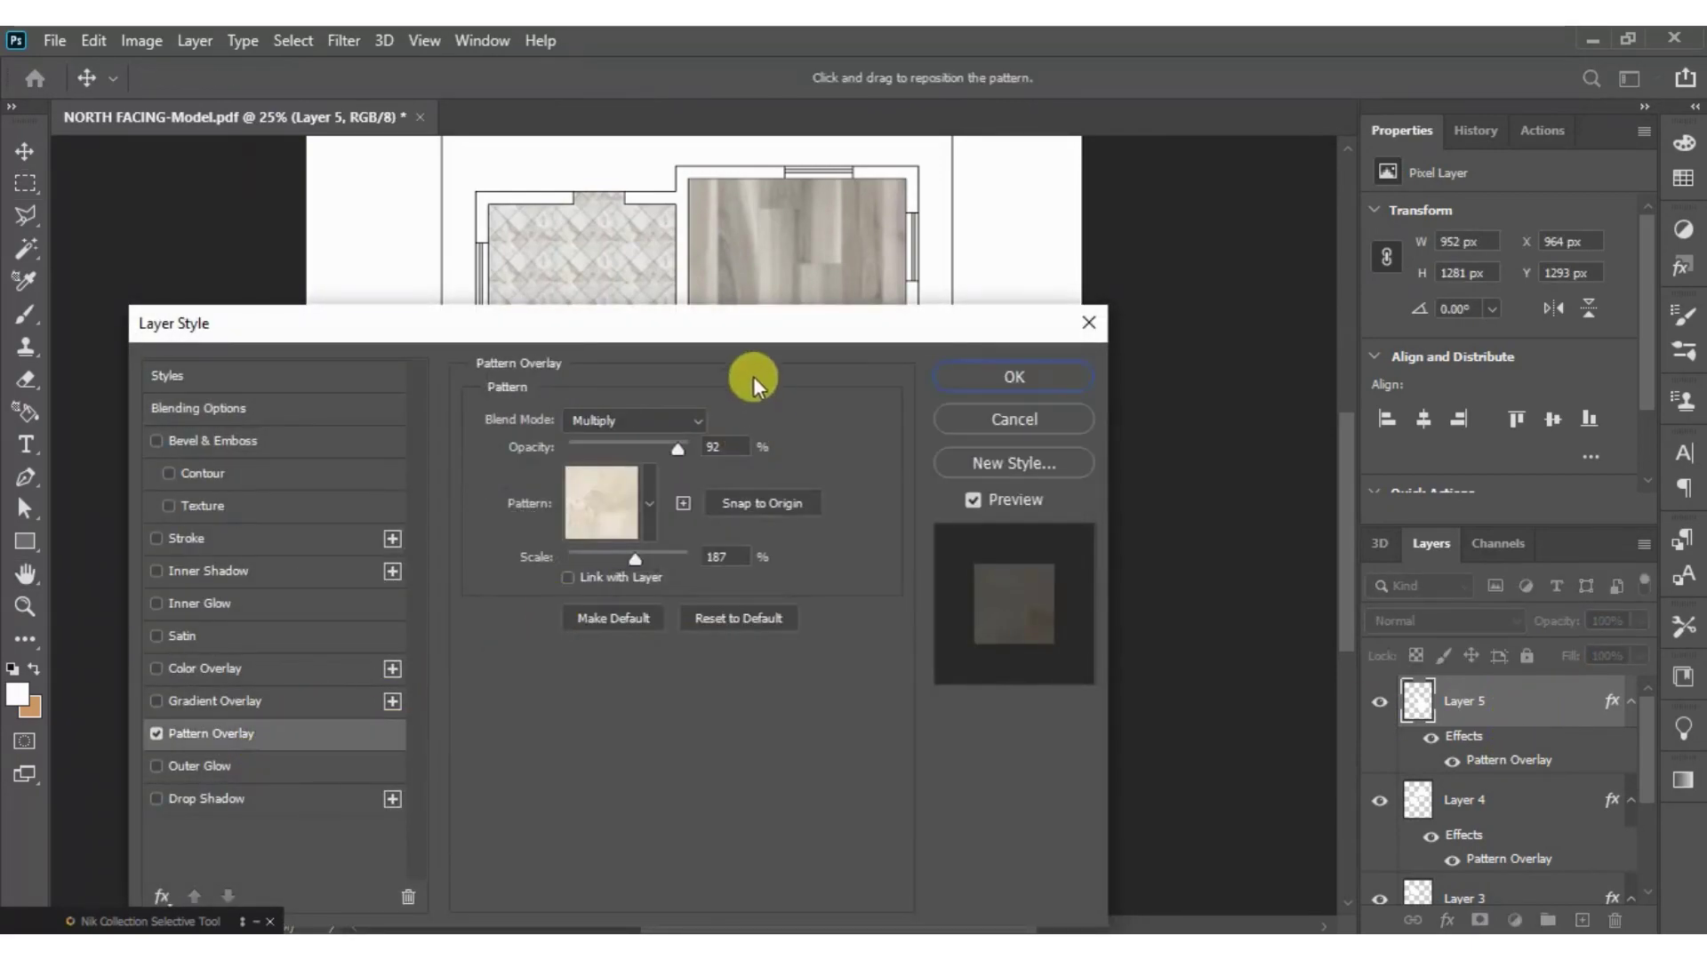
mouse_move(733, 331)
left_mouse_down()
mouse_move(724, 699)
mouse_move(729, 623)
left_mouse_up()
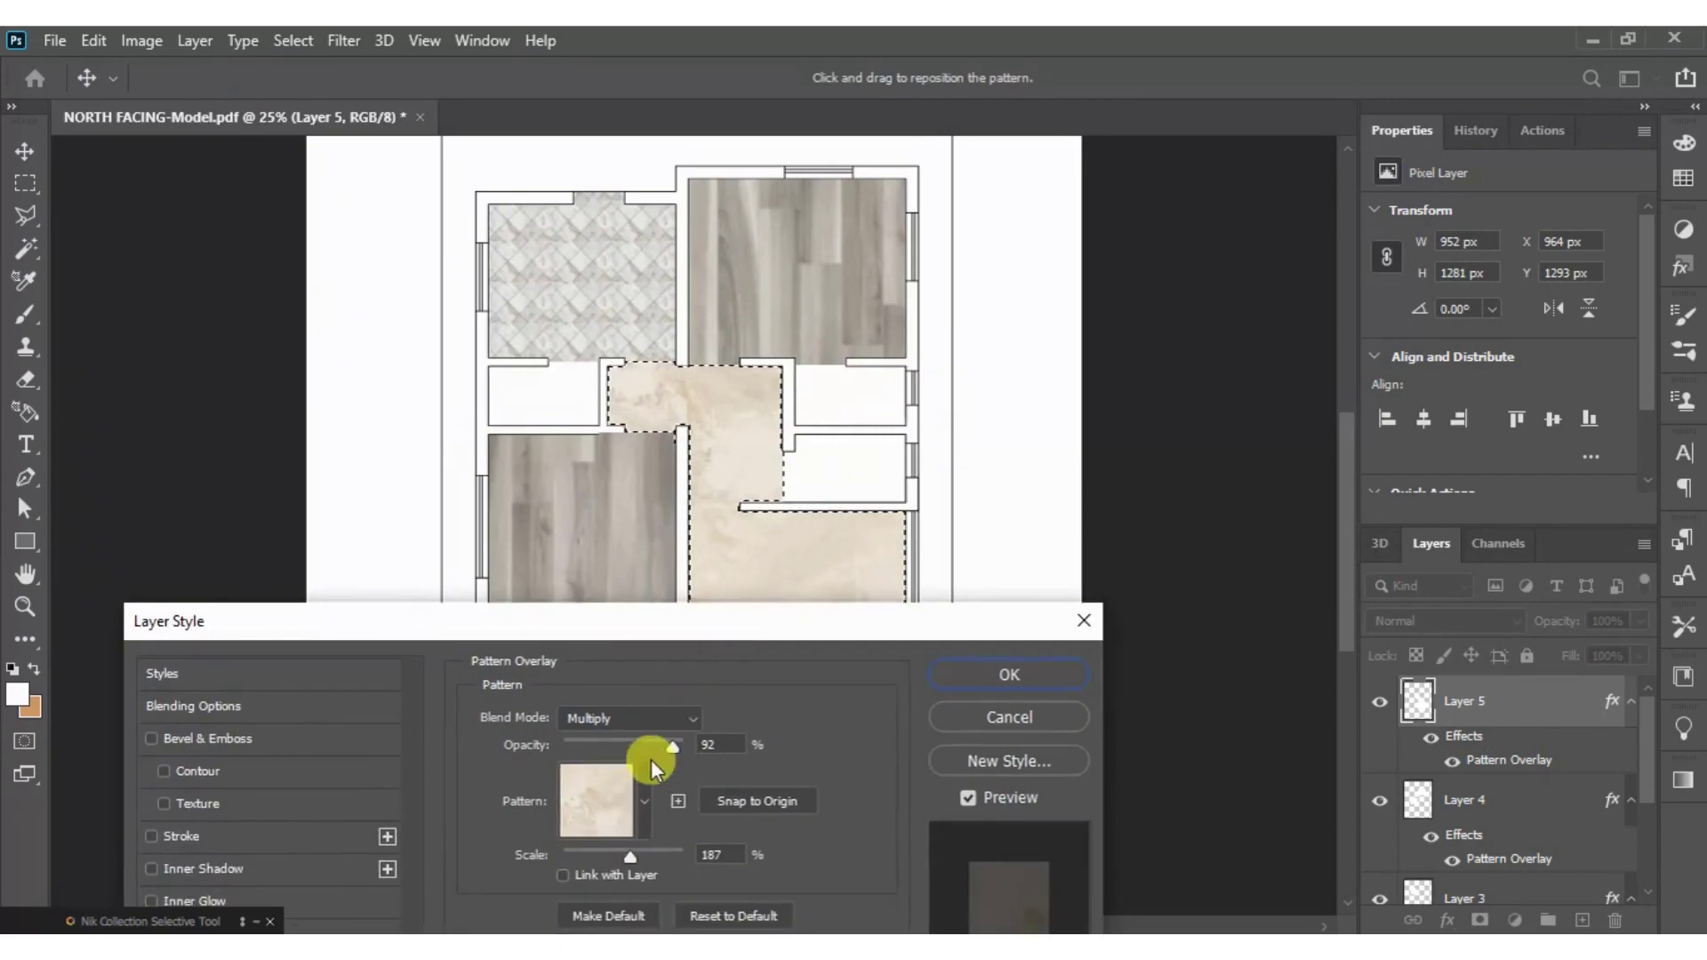
left_click_drag(627, 857, 617, 857)
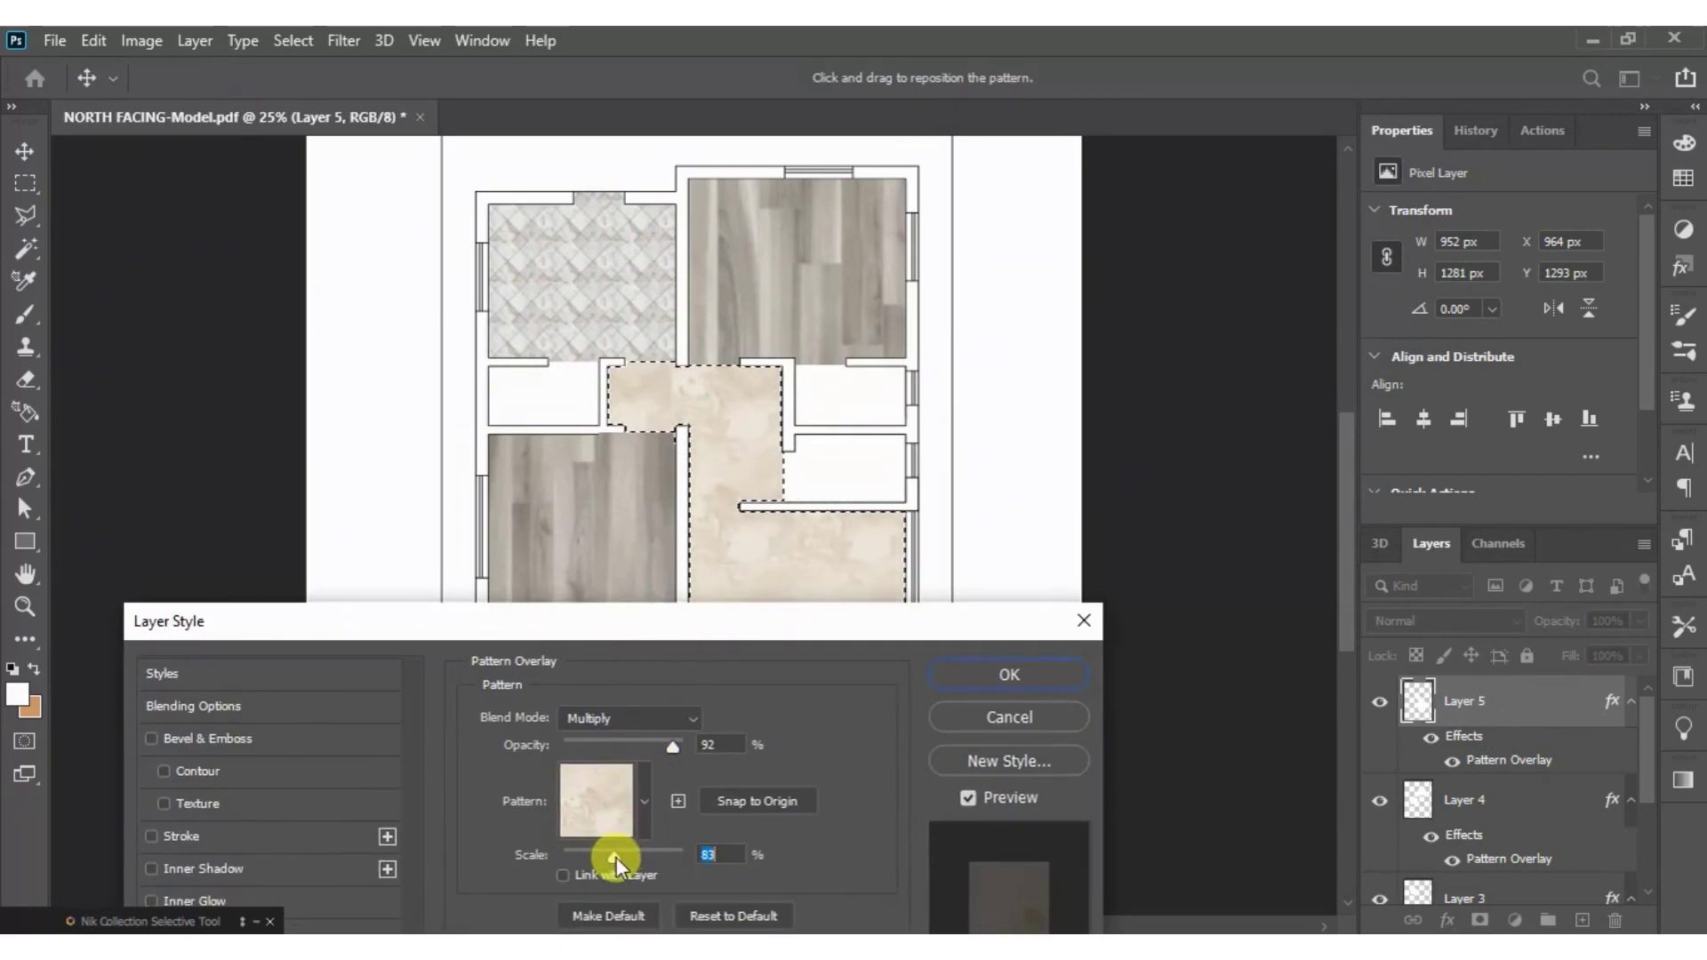
mouse_move(703, 623)
left_mouse_down()
mouse_move(708, 811)
mouse_move(726, 654)
left_mouse_up()
mouse_move(635, 891)
left_mouse_down()
mouse_move(612, 893)
mouse_move(645, 887)
left_mouse_up()
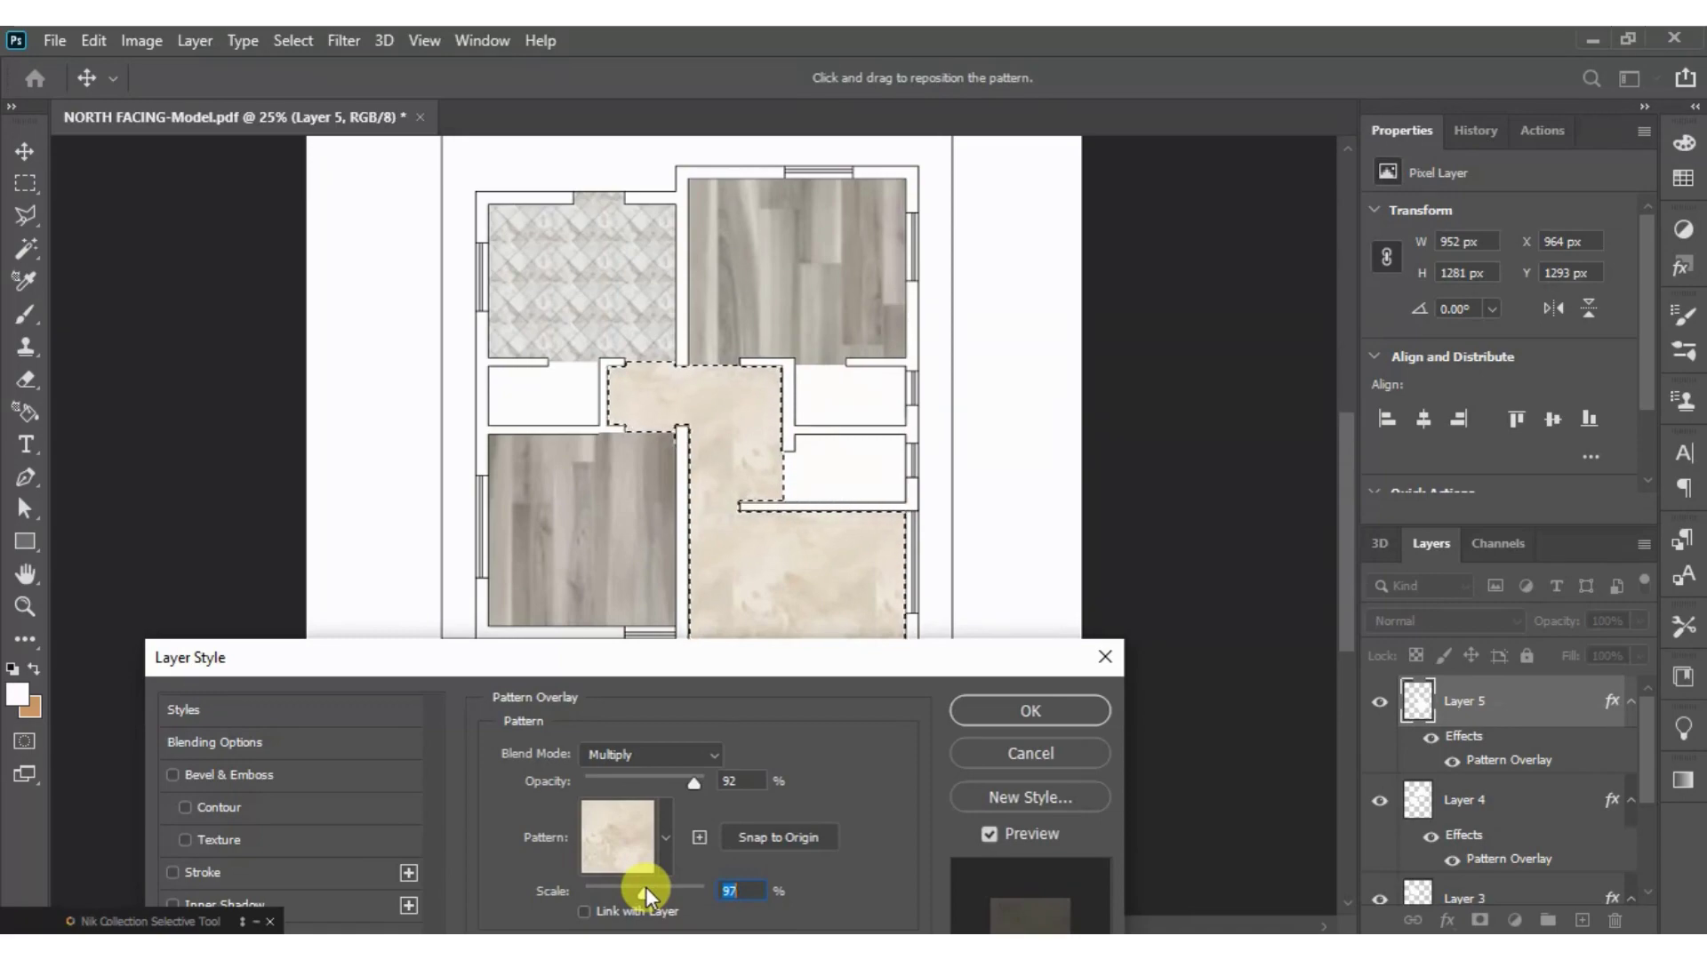
mouse_move(697, 667)
left_mouse_down()
mouse_move(717, 553)
mouse_move(797, 528)
left_mouse_up()
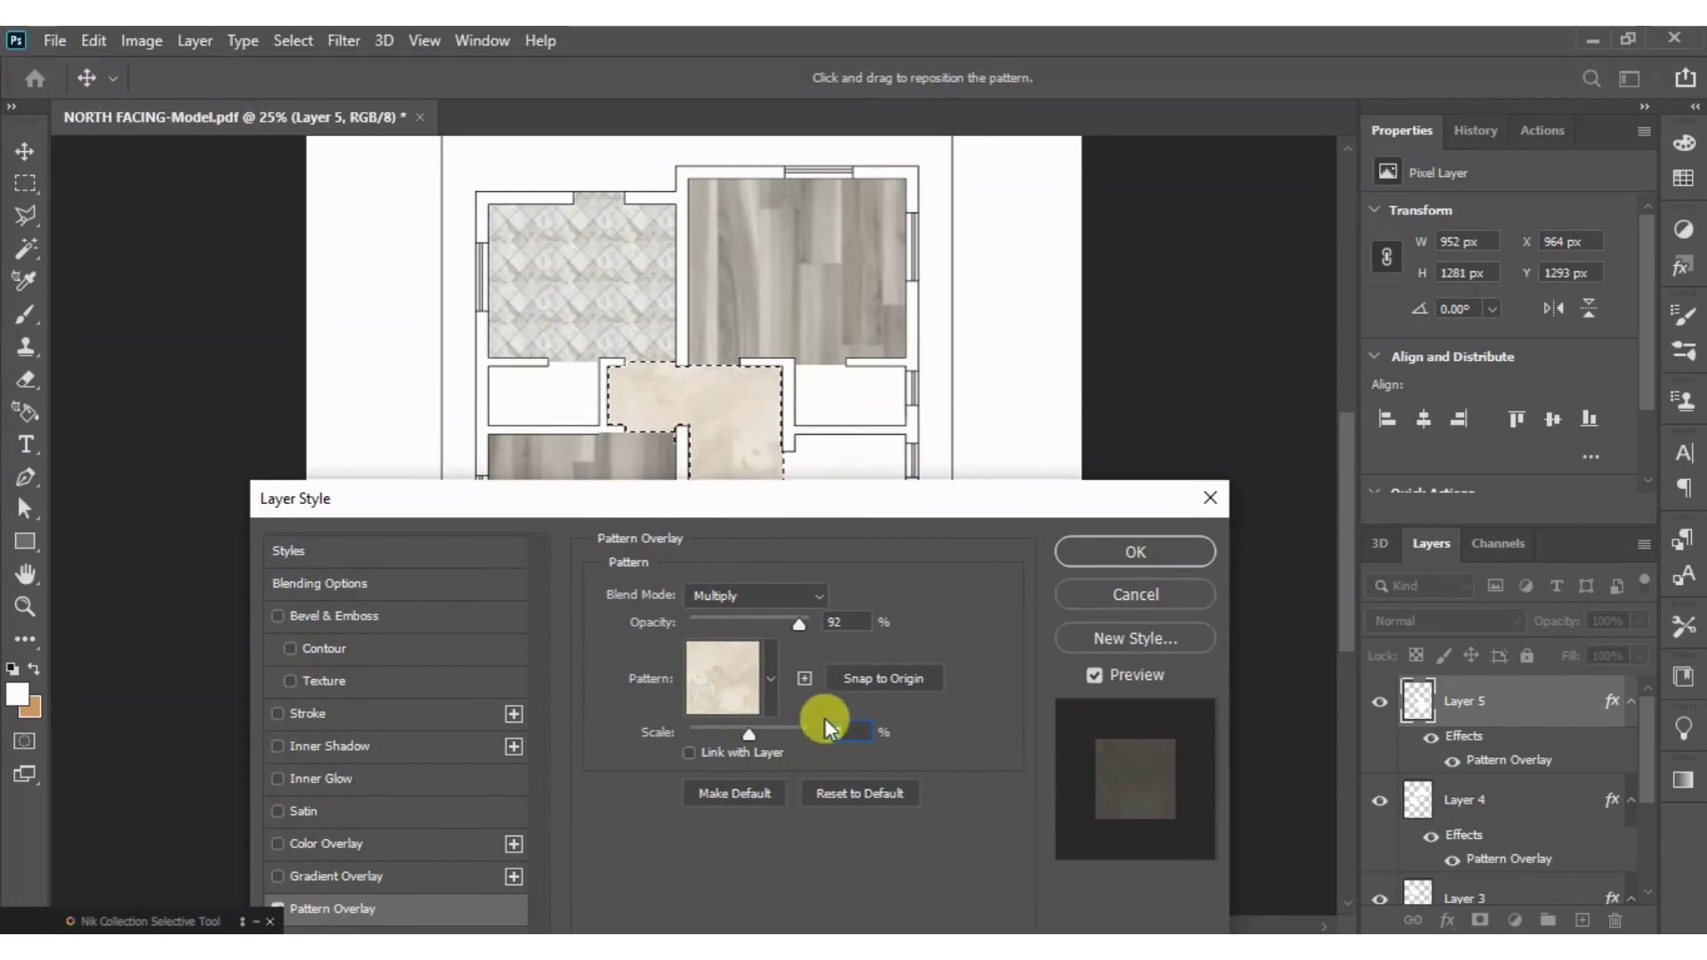
left_click_drag(771, 505, 752, 639)
- Fine-tune the marble pattern to 129% scale and raise its opacity to 84%
left_click_drag(730, 866, 738, 862)
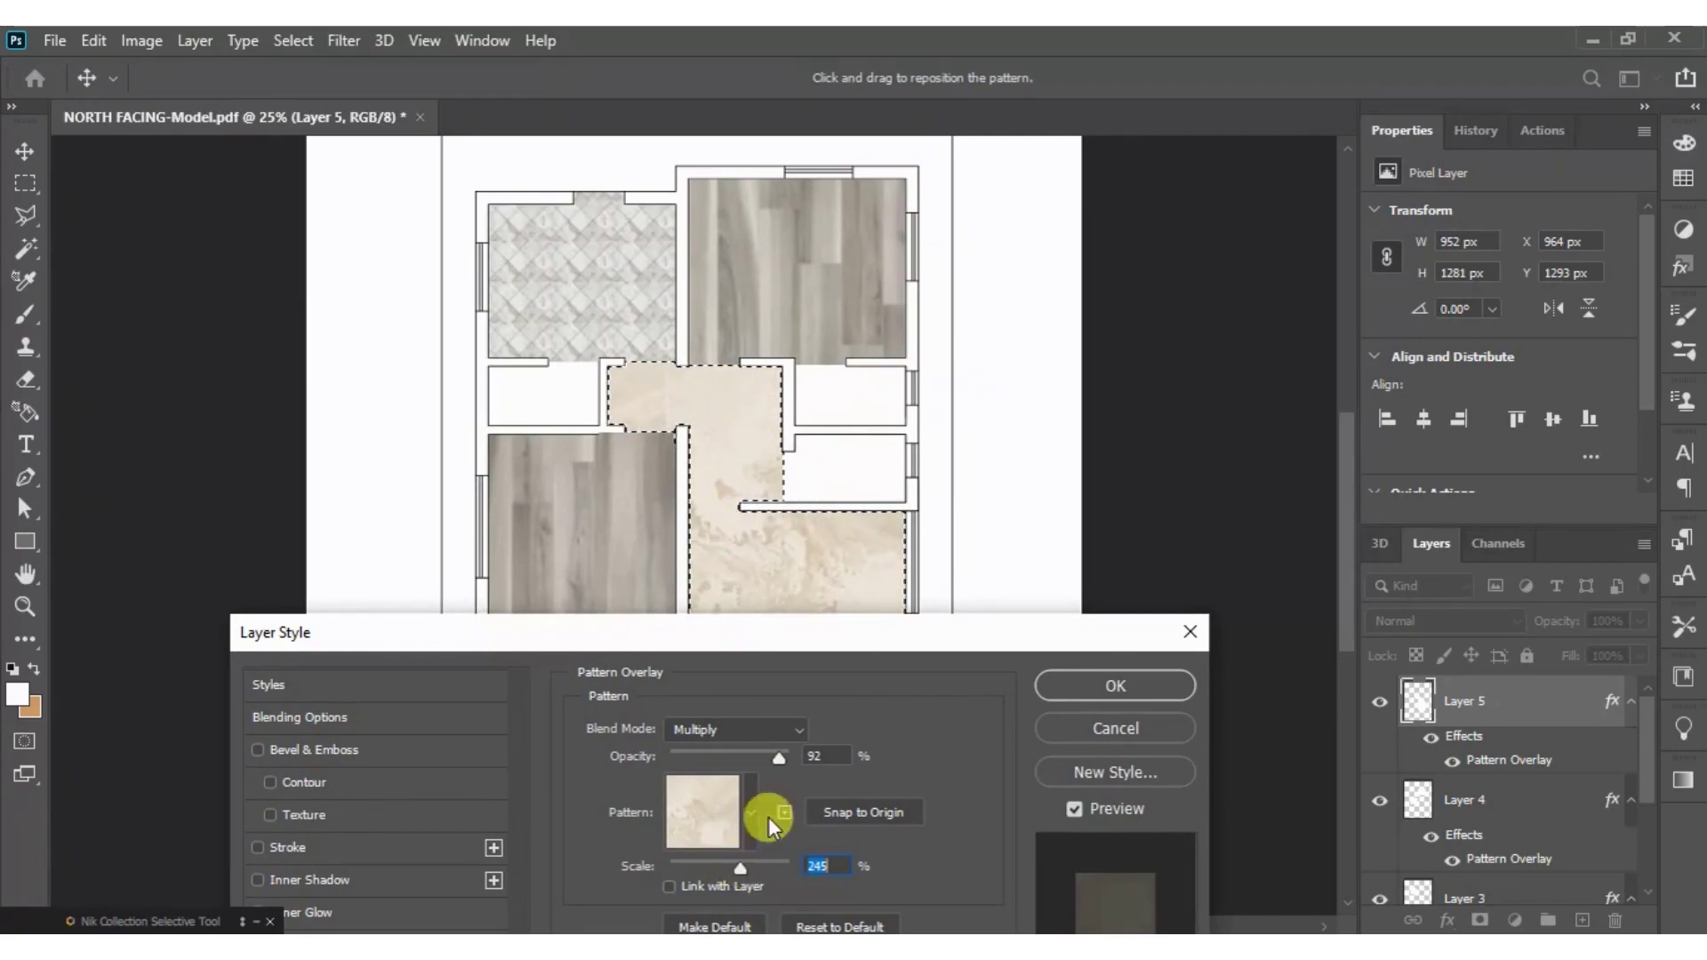
mouse_move(828, 645)
left_mouse_down()
mouse_move(703, 873)
mouse_move(763, 687)
left_mouse_up()
left_click_drag(676, 907, 674, 906)
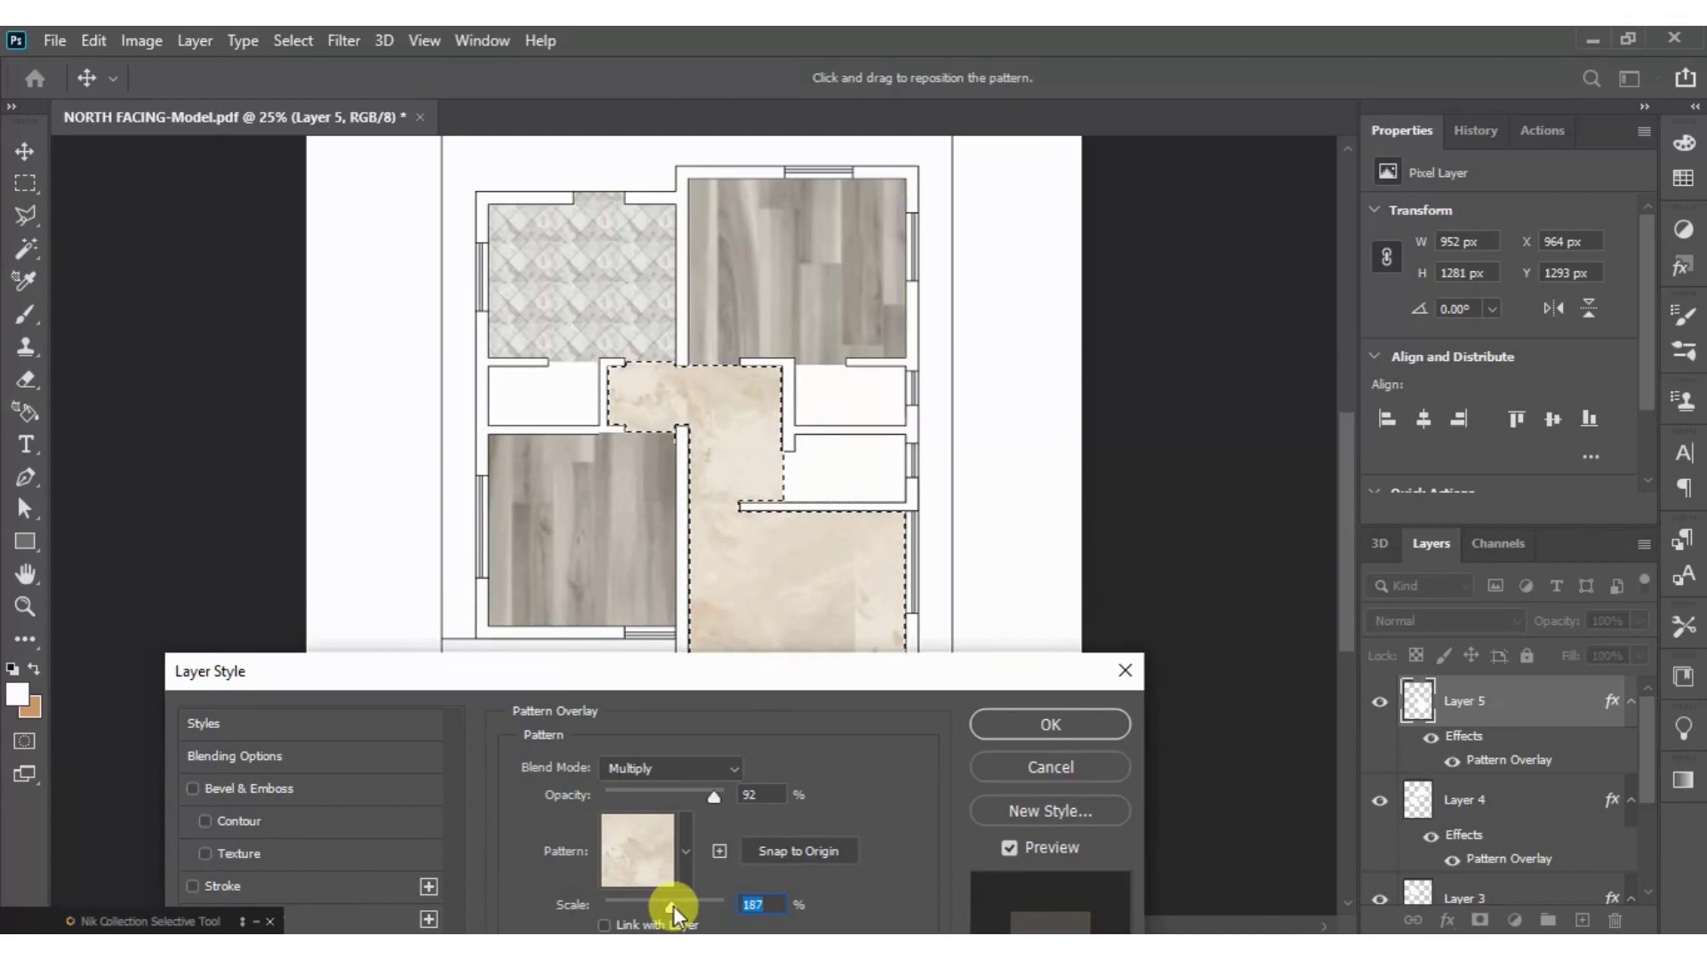
left_click_drag(674, 905, 670, 905)
mouse_move(756, 671)
left_mouse_down()
mouse_move(647, 925)
mouse_move(721, 573)
left_mouse_up()
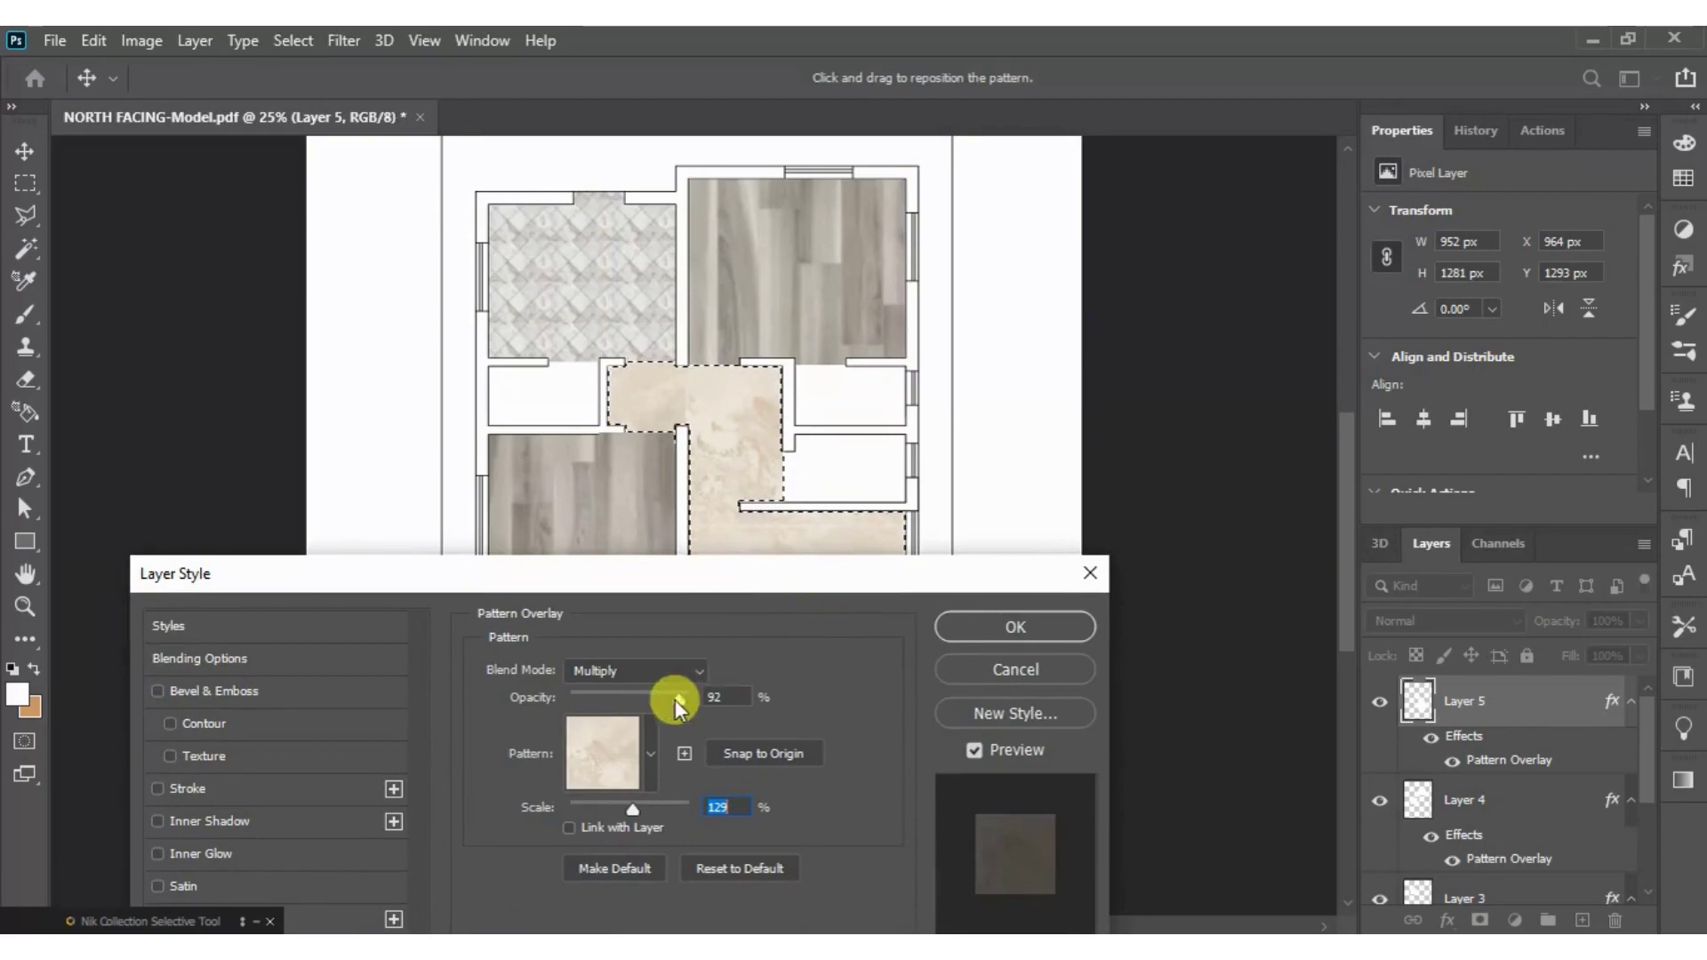
left_click_drag(678, 701, 680, 709)
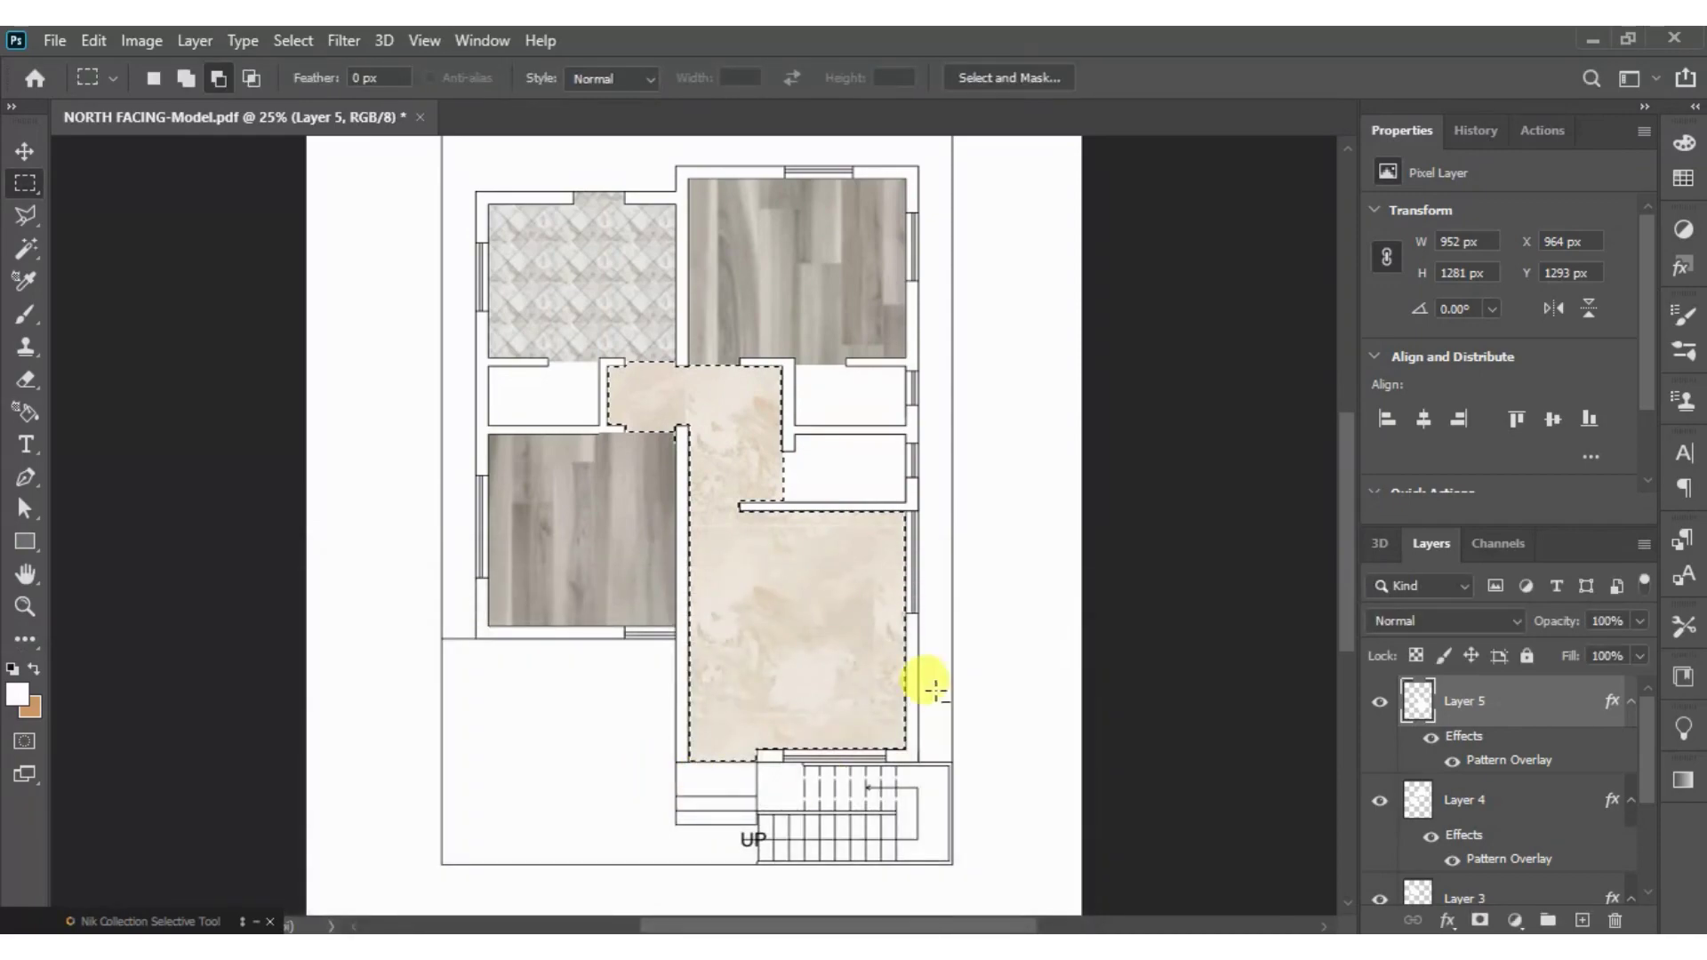
right_click(823, 623)
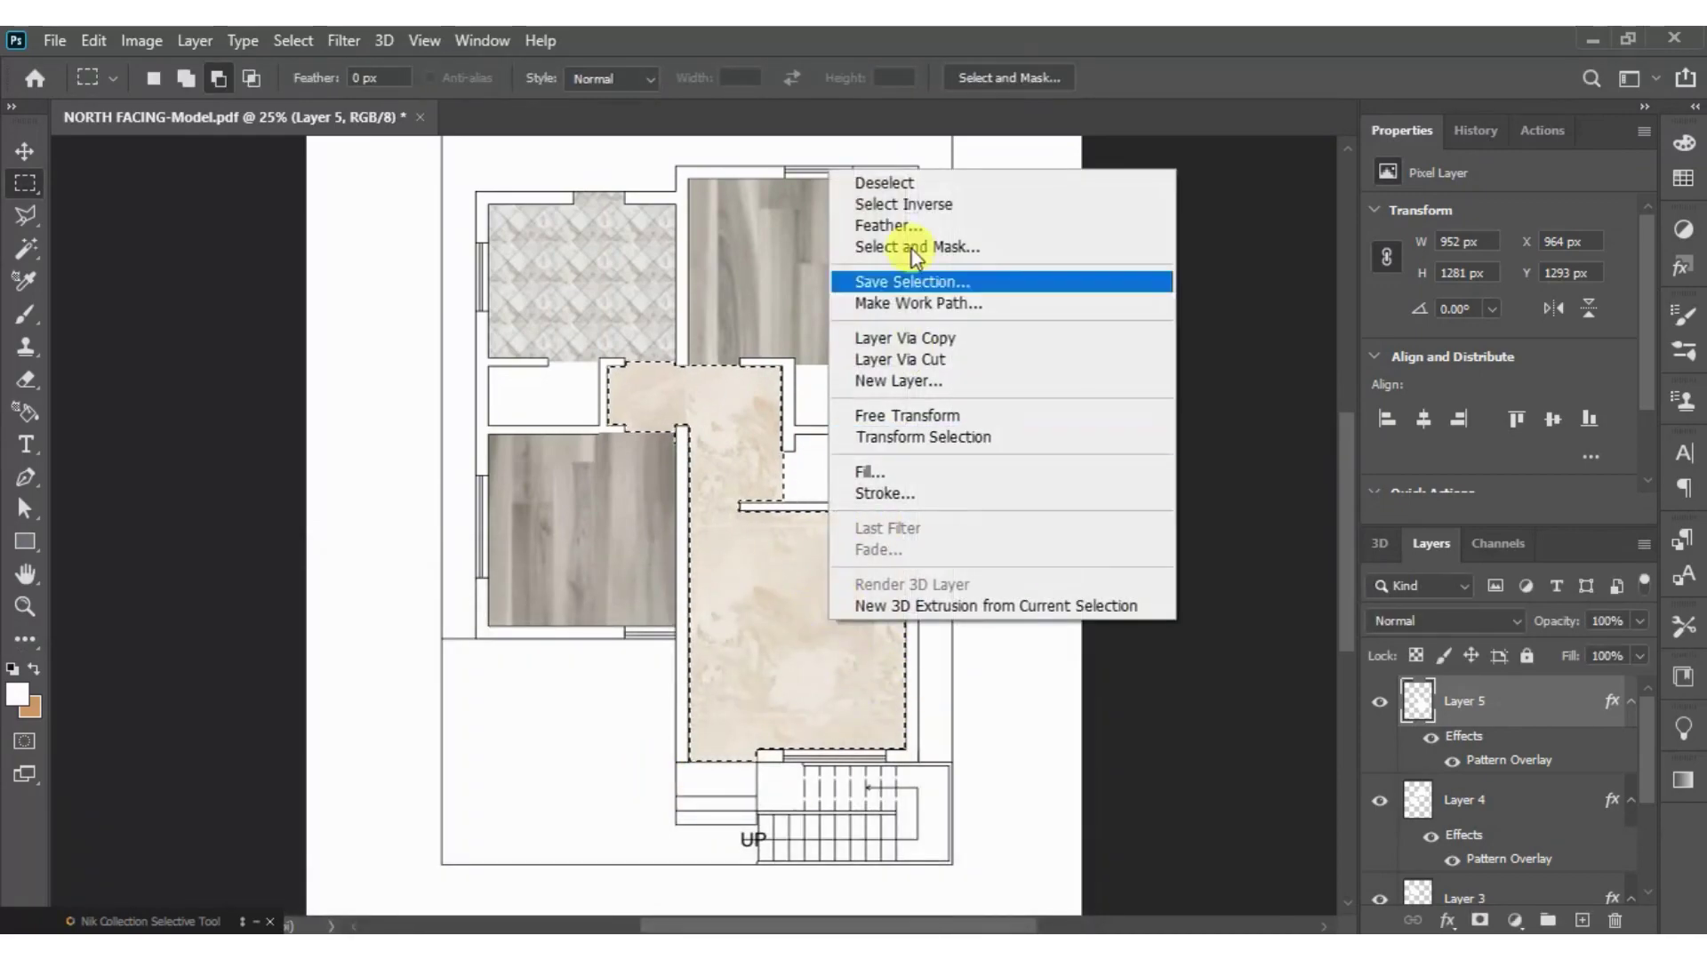
- Drop the living-room selection and Magic Wand-select the walls around the rooms
left_click(882, 182)
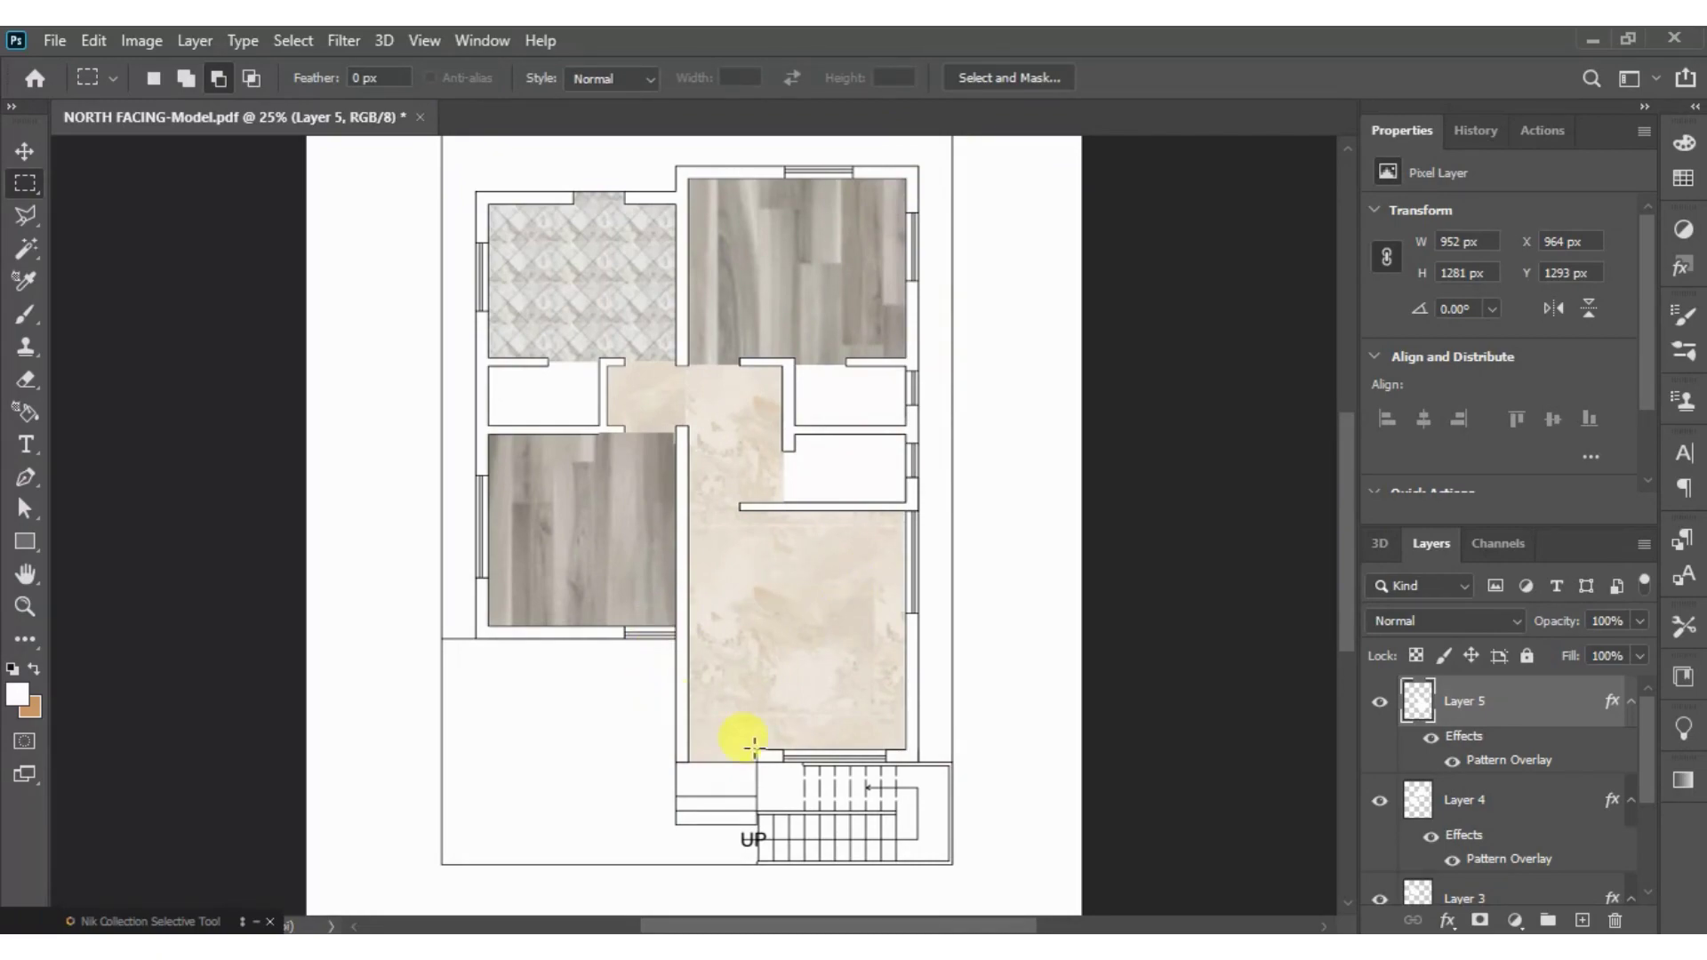
left_click(24, 249)
left_click(547, 391)
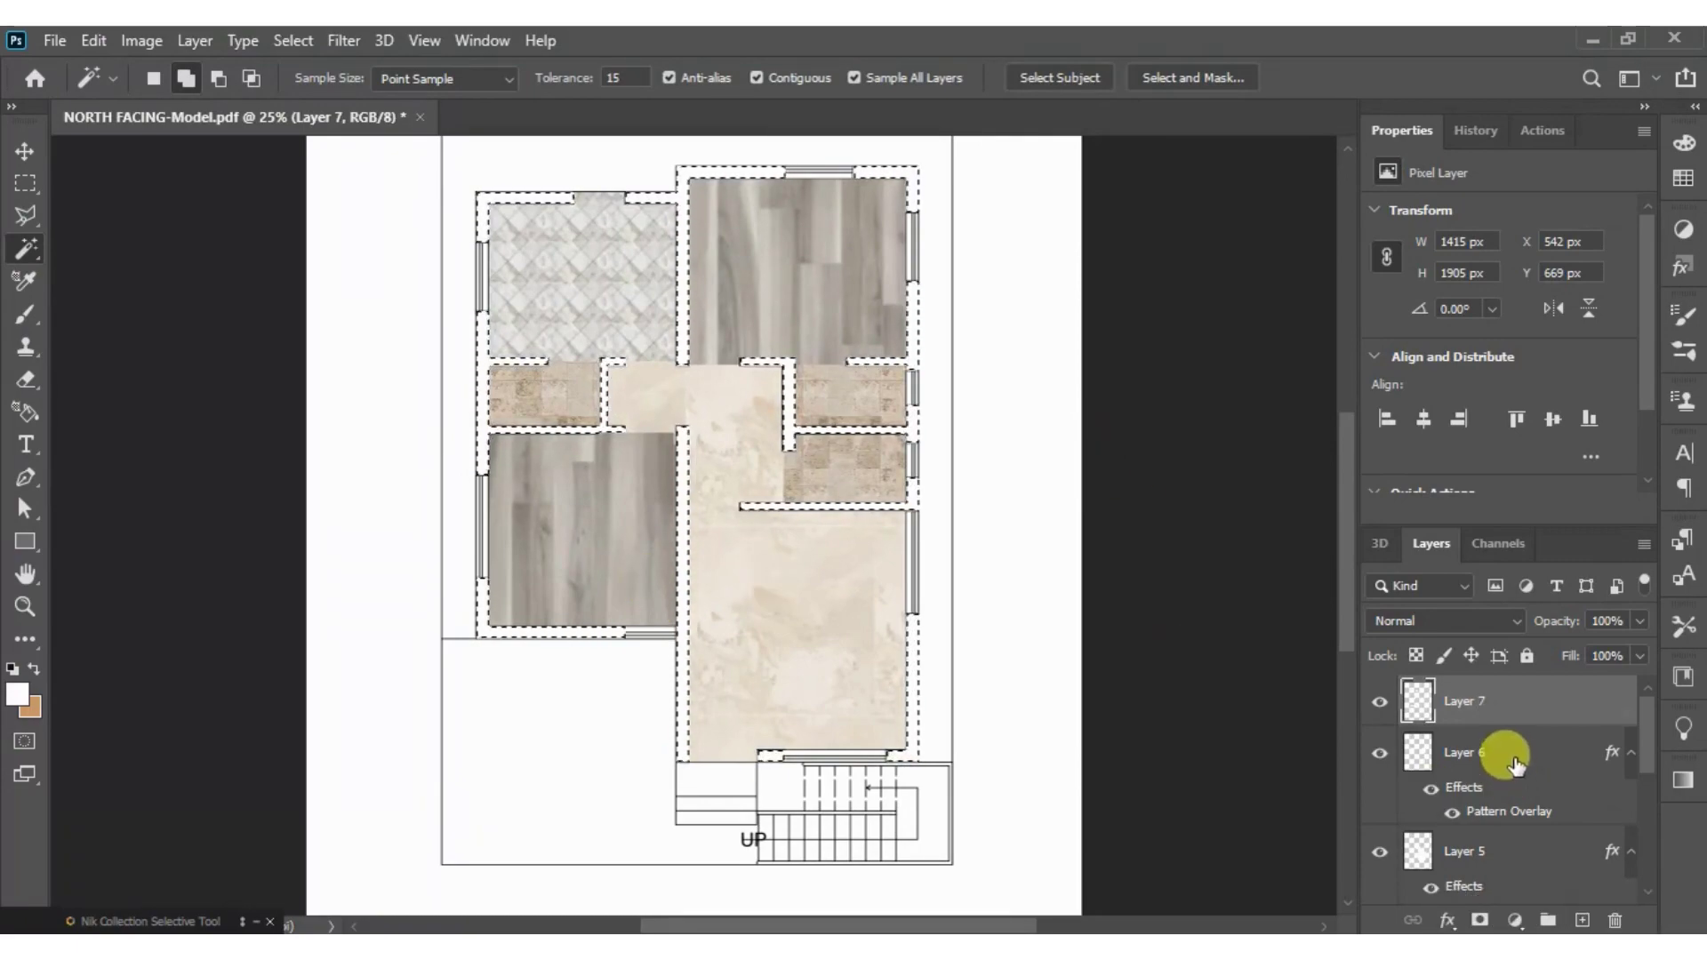
- Apply a Drop Shadow style to Layer 7's walls with 45% opacity and 17 px distance
double_click(1509, 704)
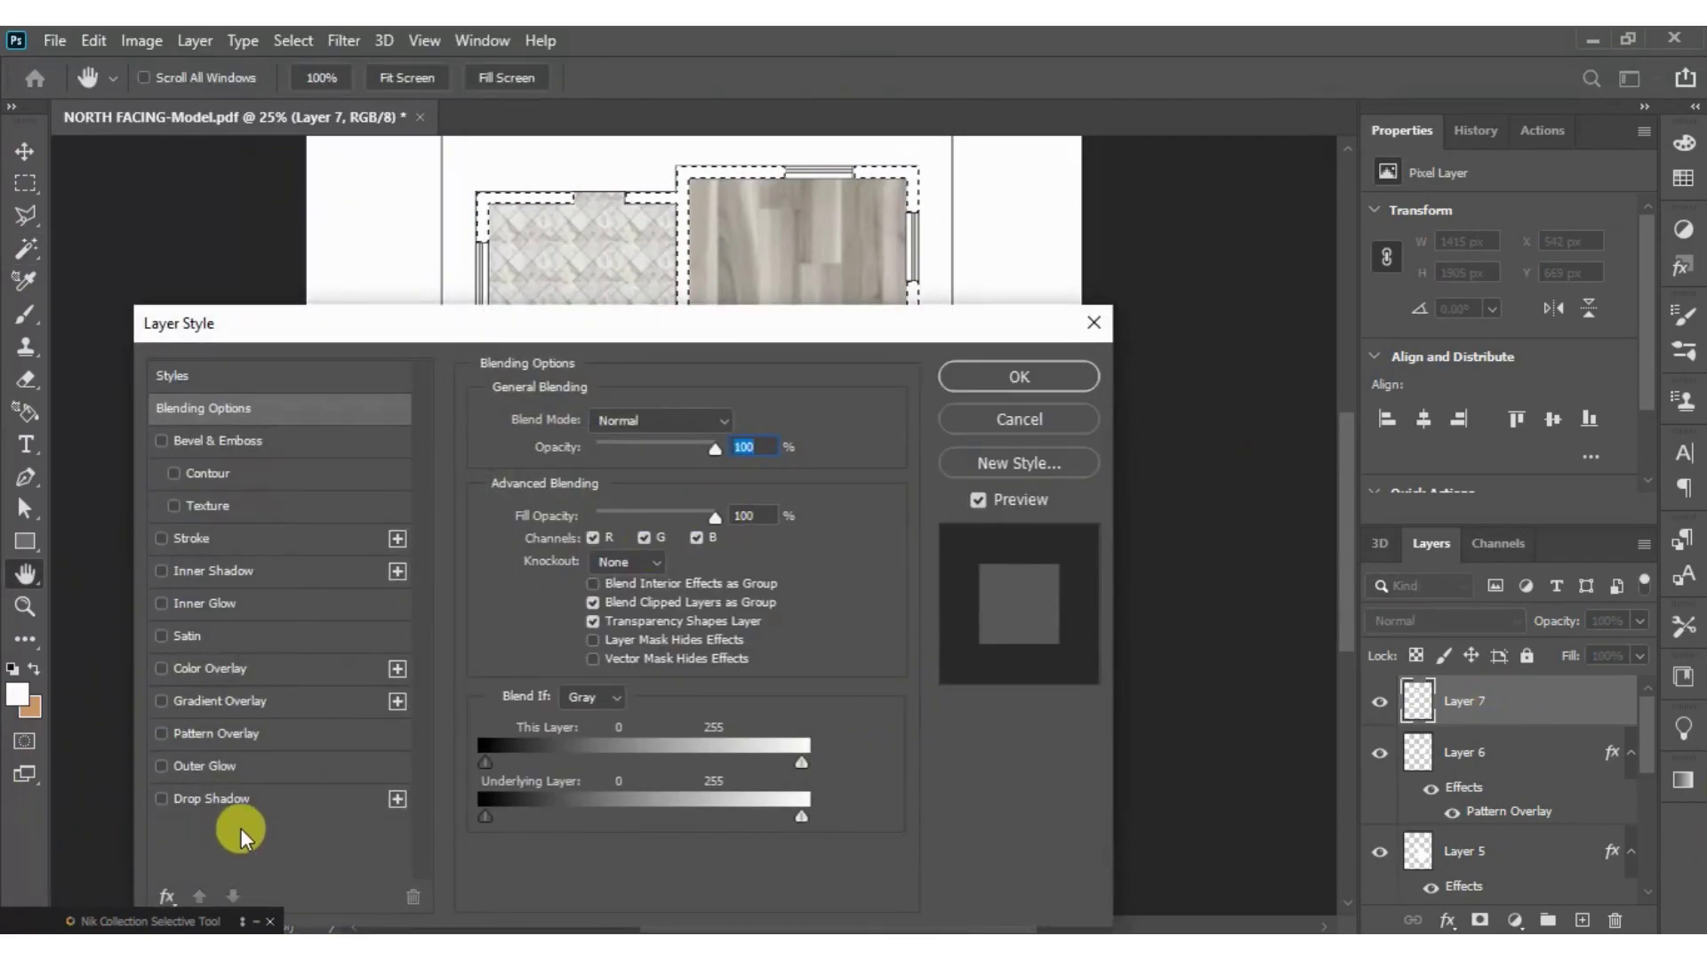
left_click(247, 797)
mouse_move(741, 326)
left_mouse_down()
mouse_move(711, 860)
mouse_move(745, 637)
left_mouse_up()
mouse_move(632, 778)
left_mouse_down()
mouse_move(691, 777)
mouse_move(622, 777)
left_mouse_up()
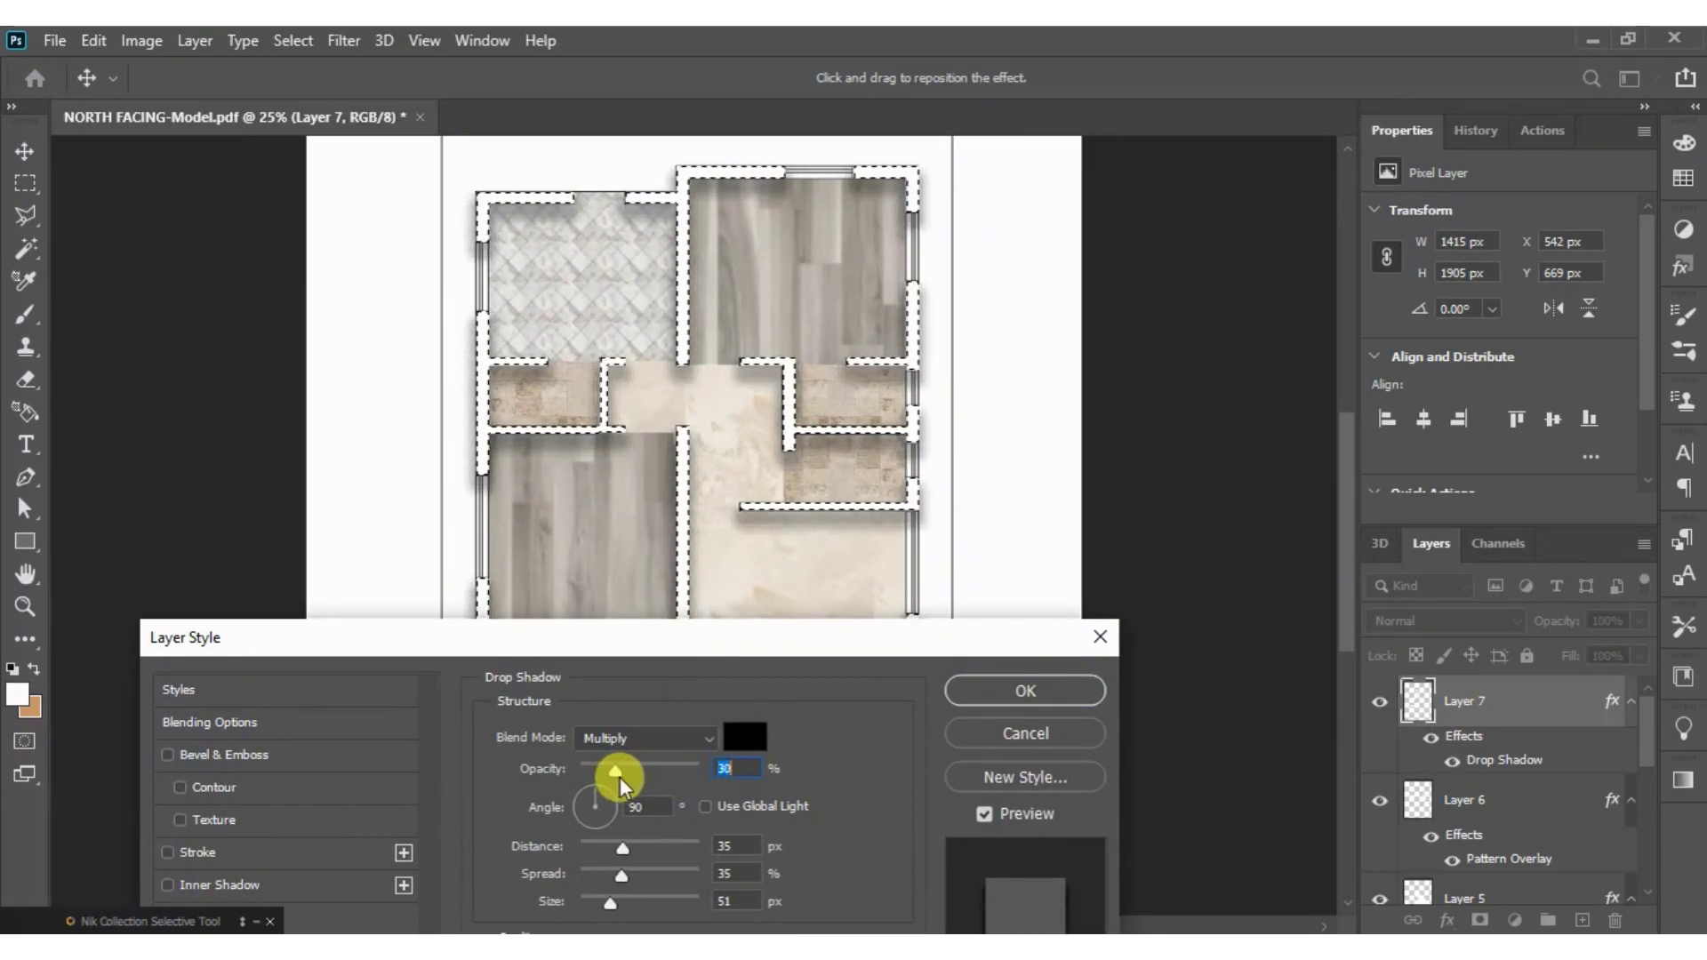
mouse_move(623, 848)
left_mouse_down()
mouse_move(680, 843)
mouse_move(606, 841)
mouse_move(616, 873)
mouse_move(648, 873)
mouse_move(629, 873)
left_mouse_up()
mouse_move(632, 873)
left_mouse_down()
mouse_move(657, 873)
mouse_move(627, 877)
left_mouse_up()
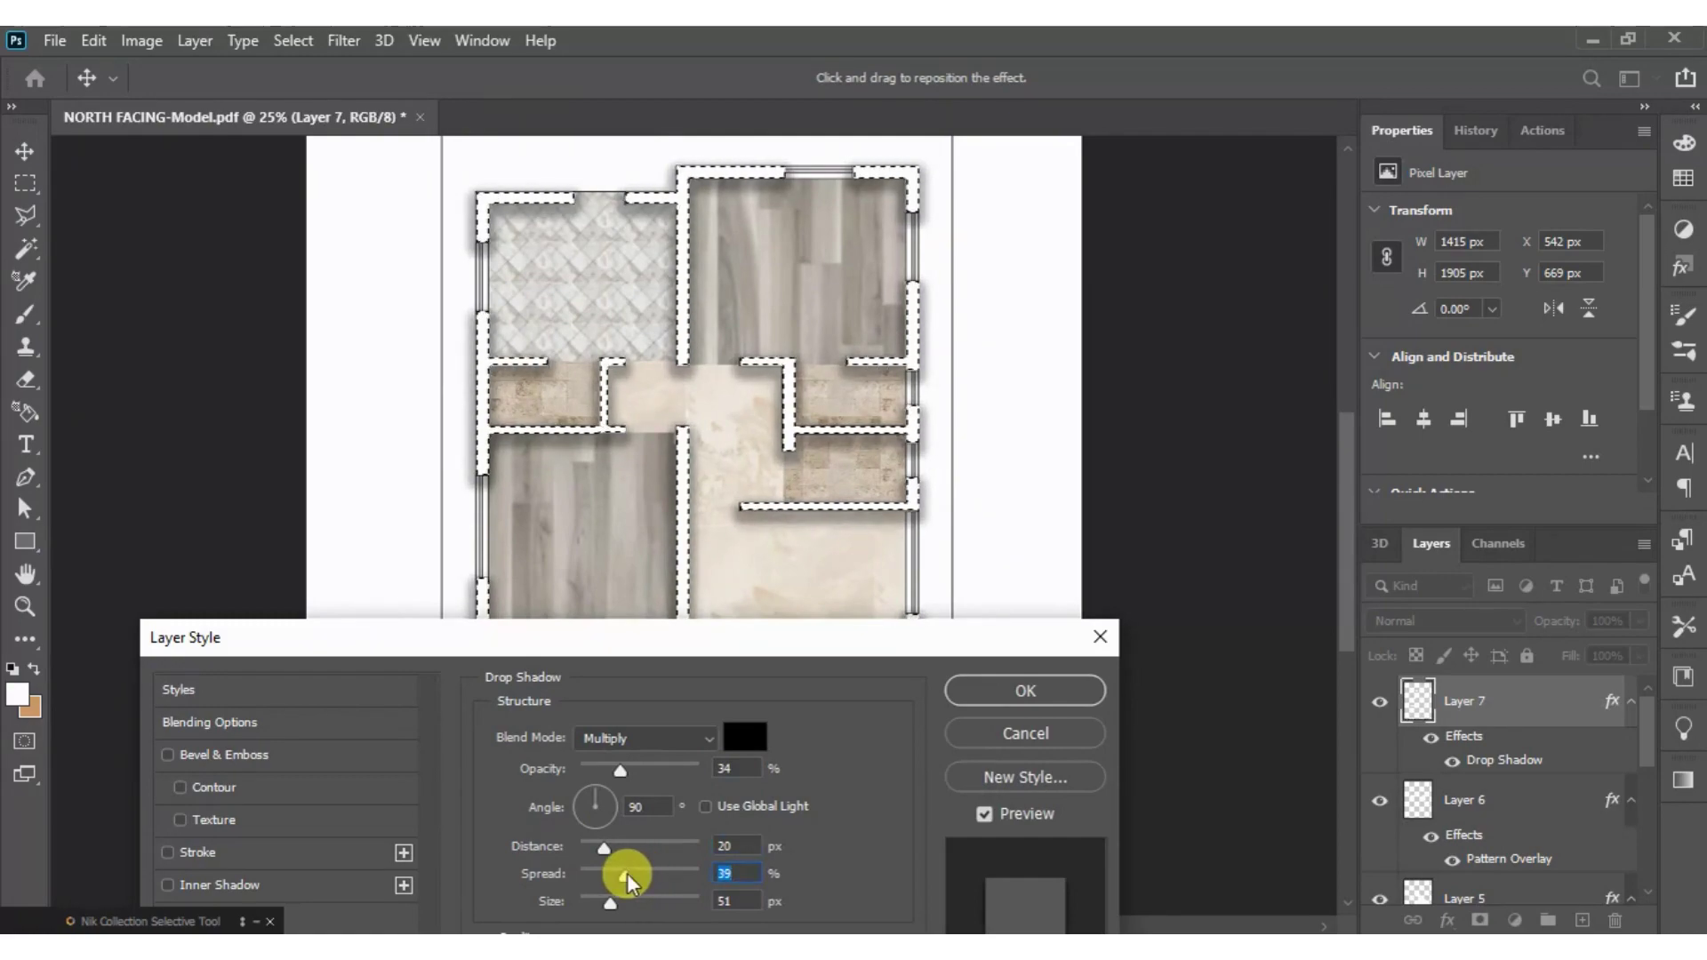
left_click_drag(613, 901, 643, 872)
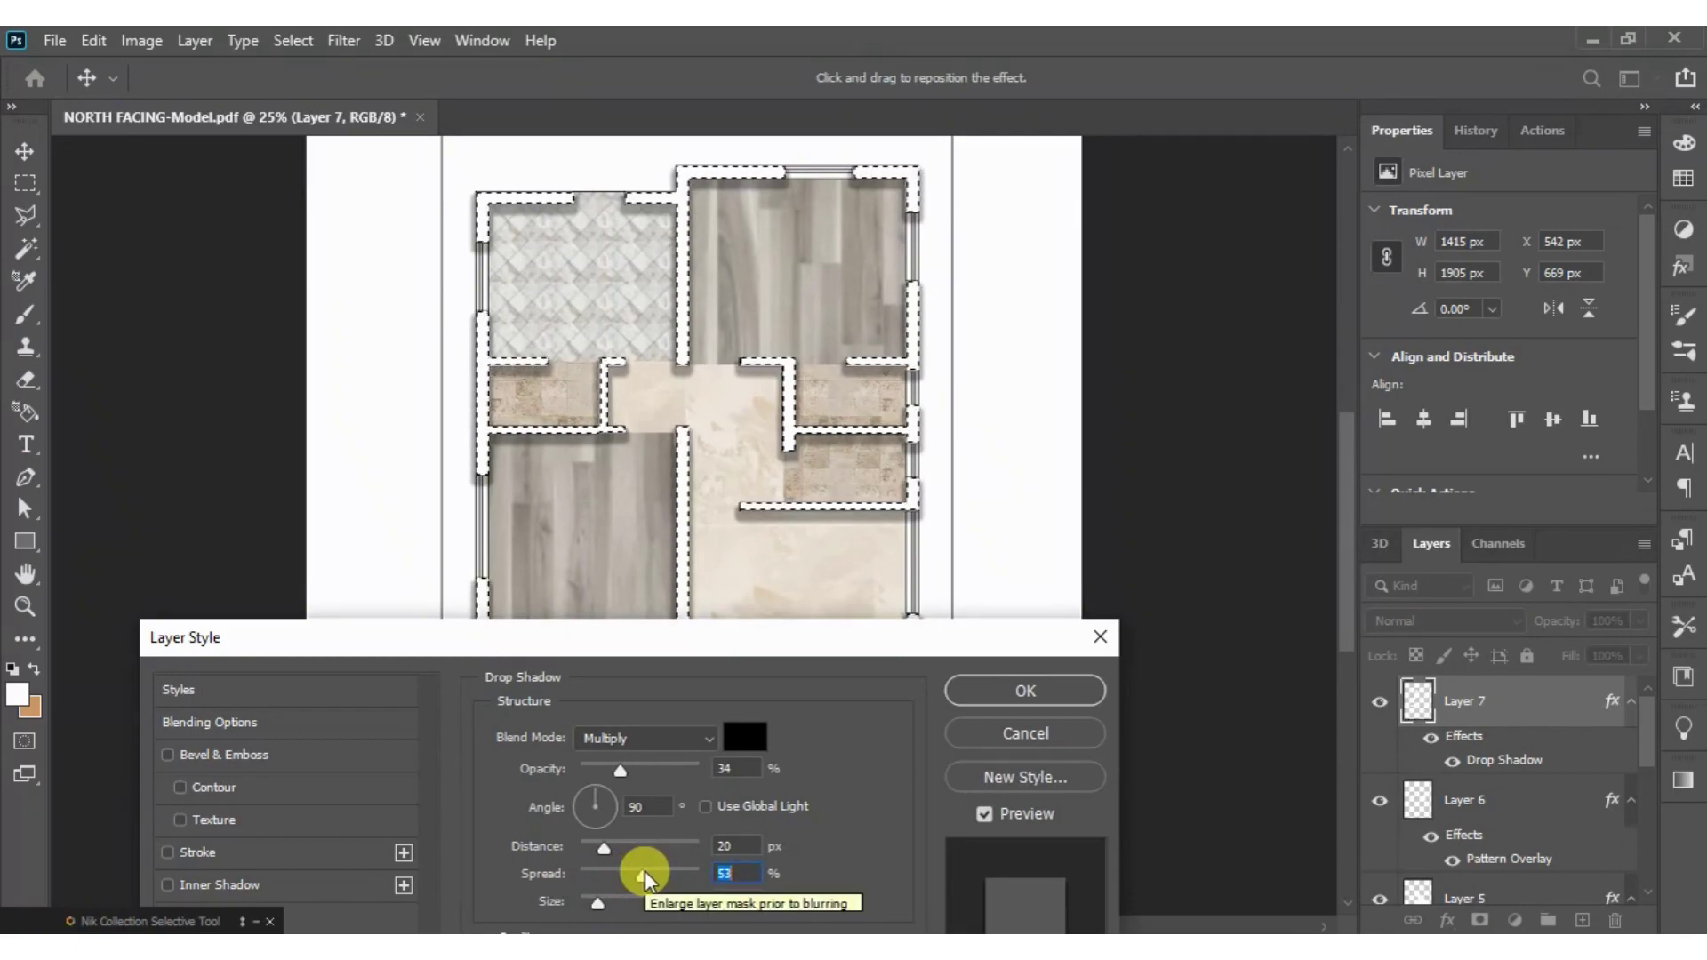
left_click_drag(606, 847, 602, 848)
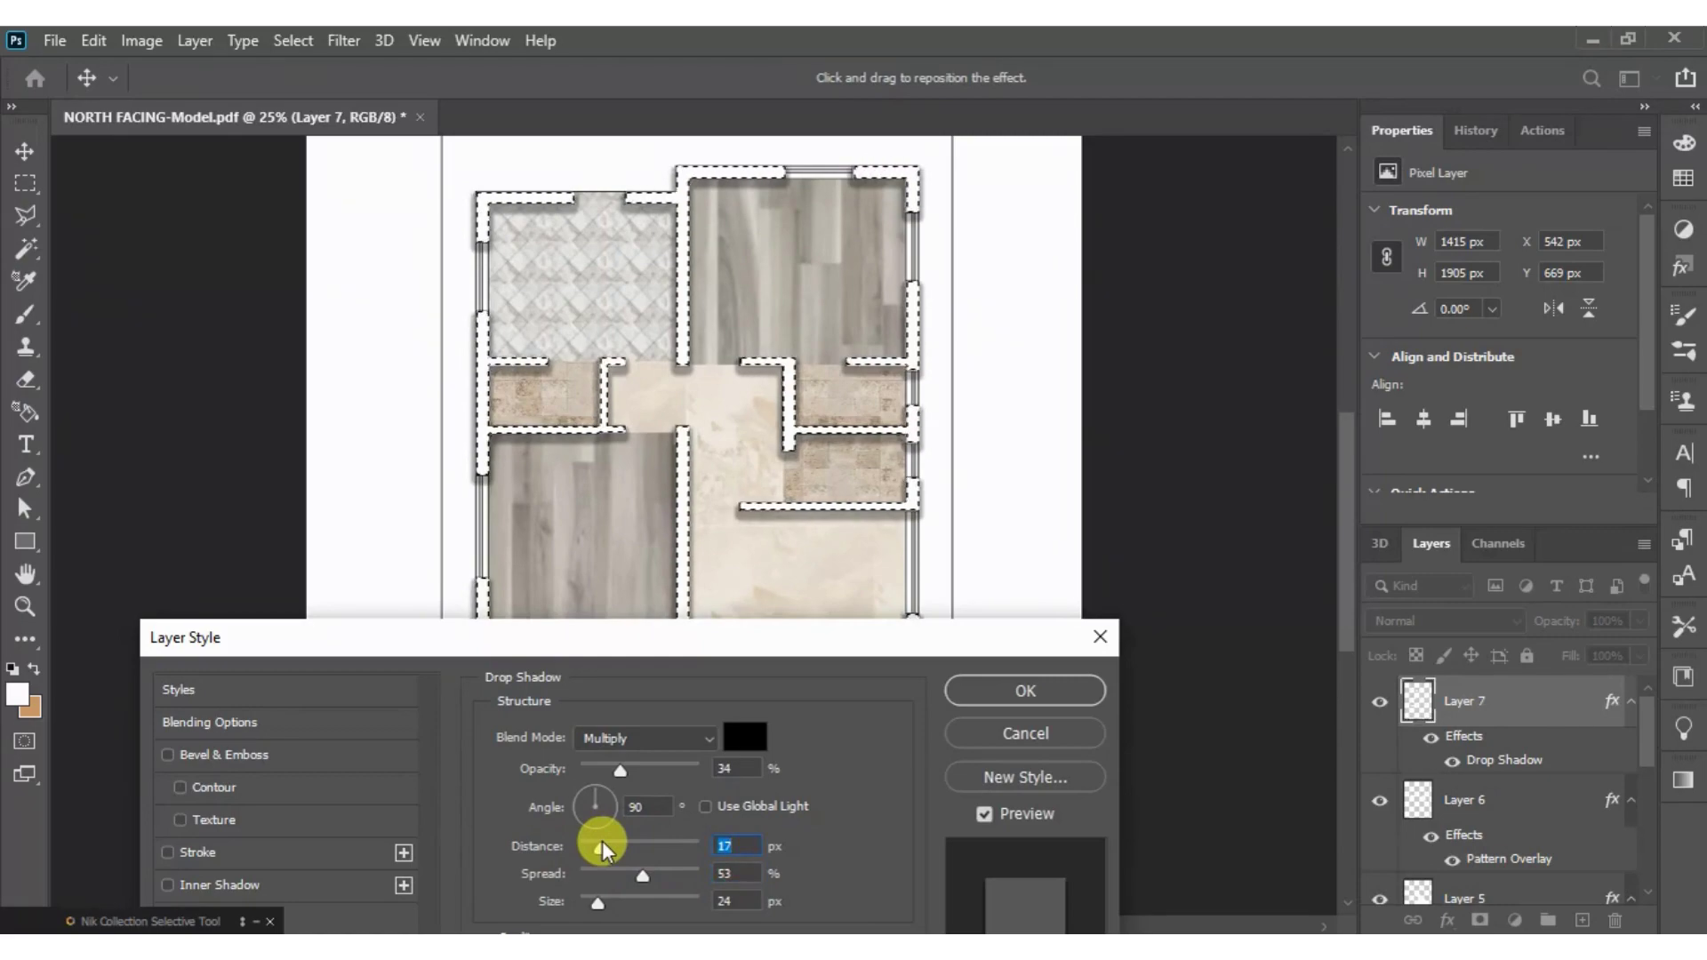
left_click_drag(618, 765, 630, 767)
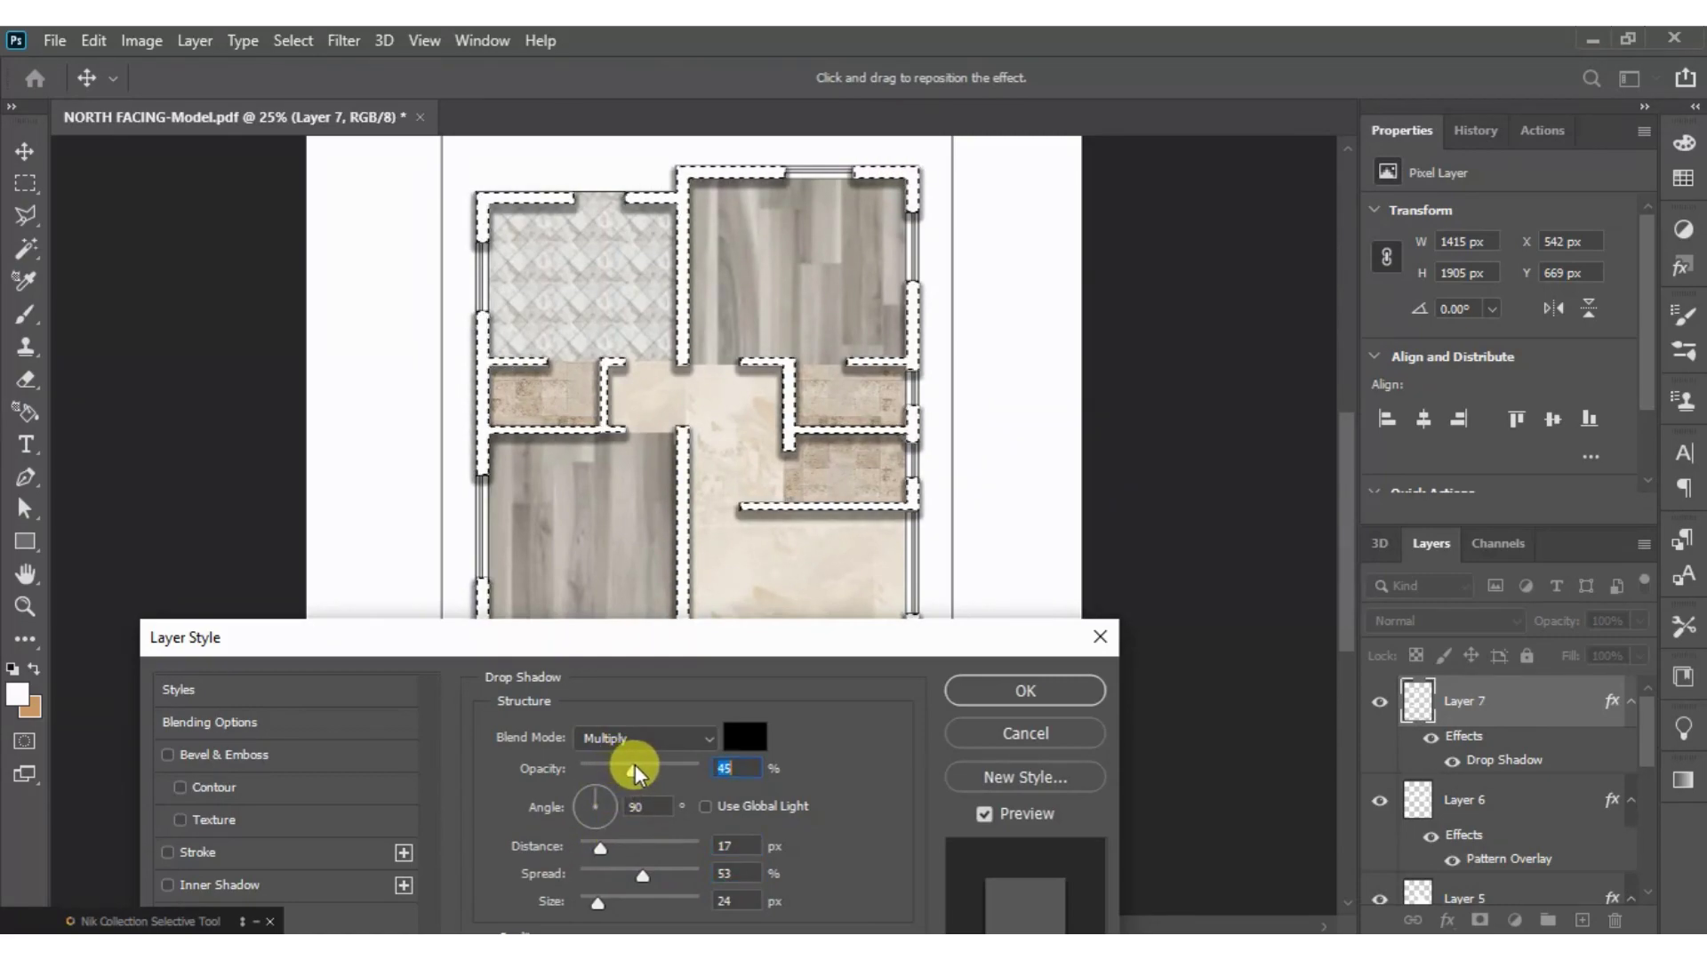
mouse_move(727, 648)
left_mouse_down()
mouse_move(629, 888)
mouse_move(637, 699)
left_mouse_up()
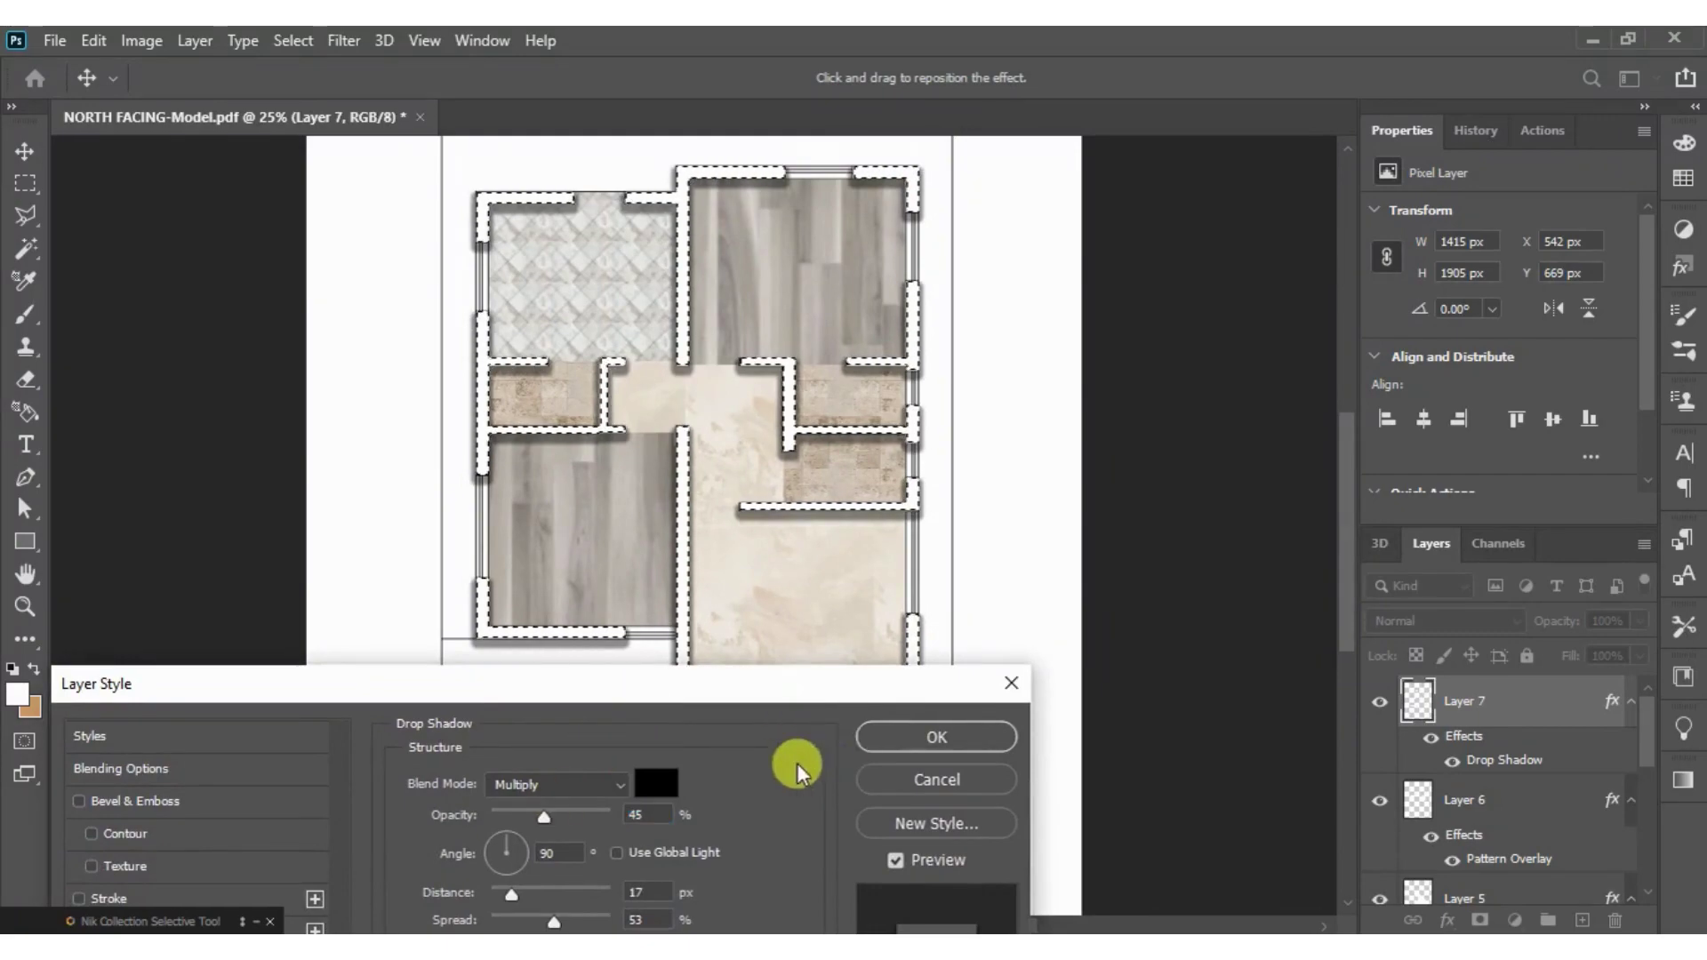
left_click_drag(823, 692, 1038, 410)
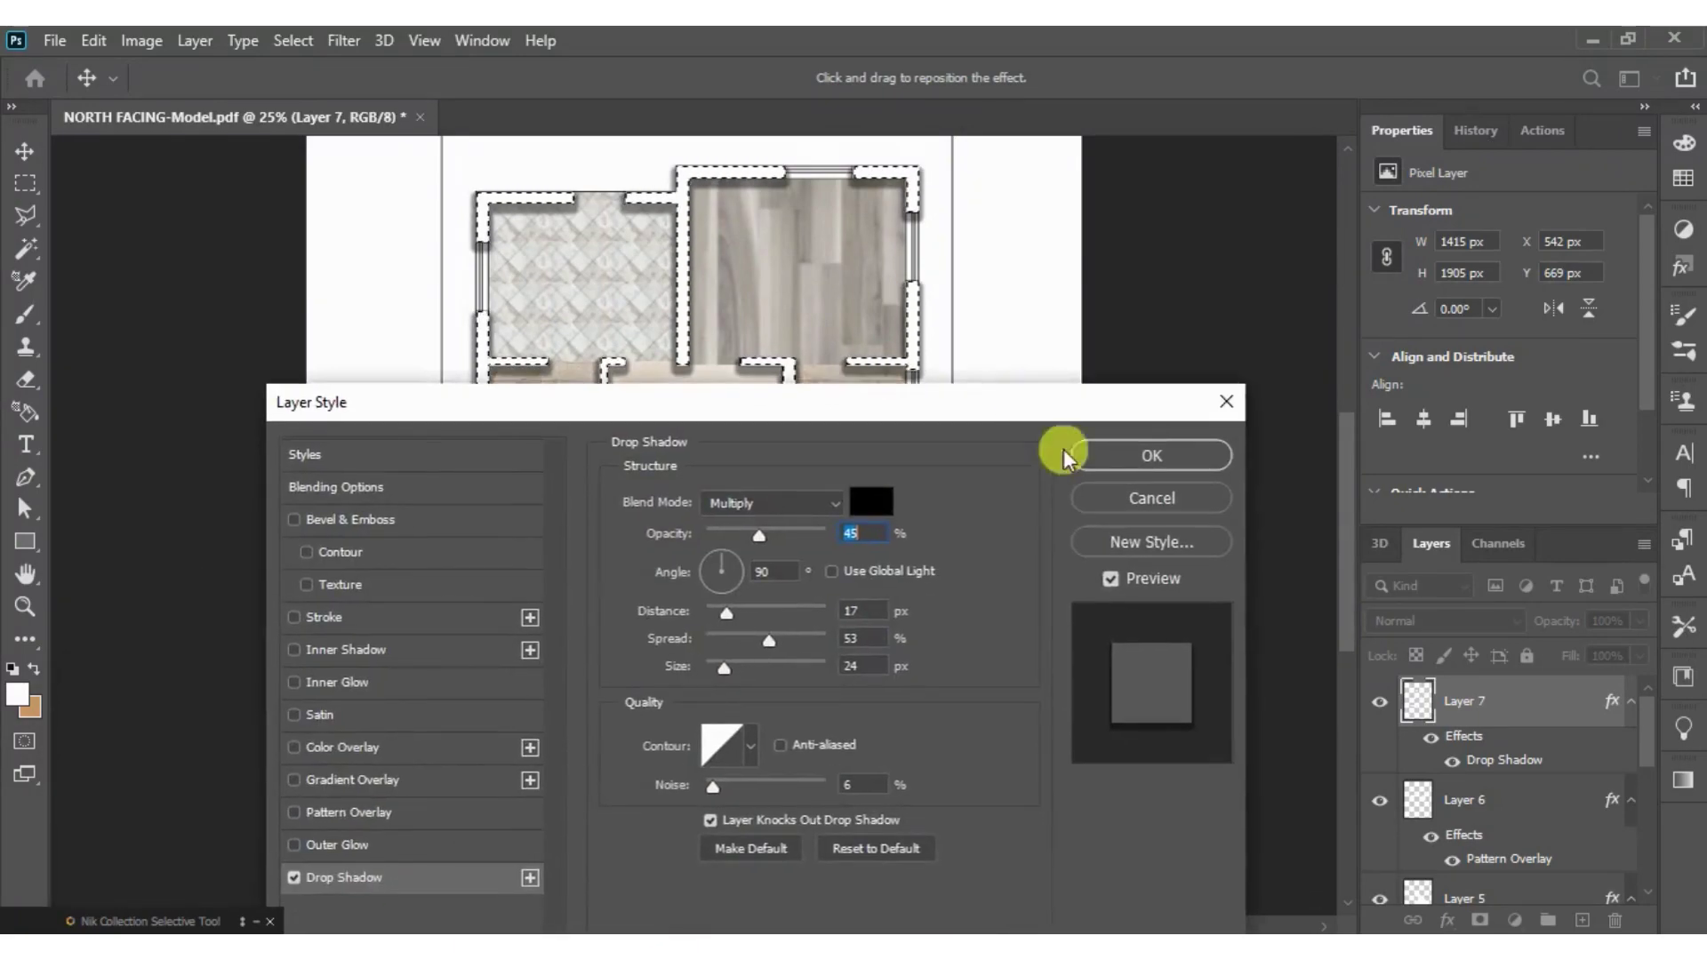
left_click(1117, 456)
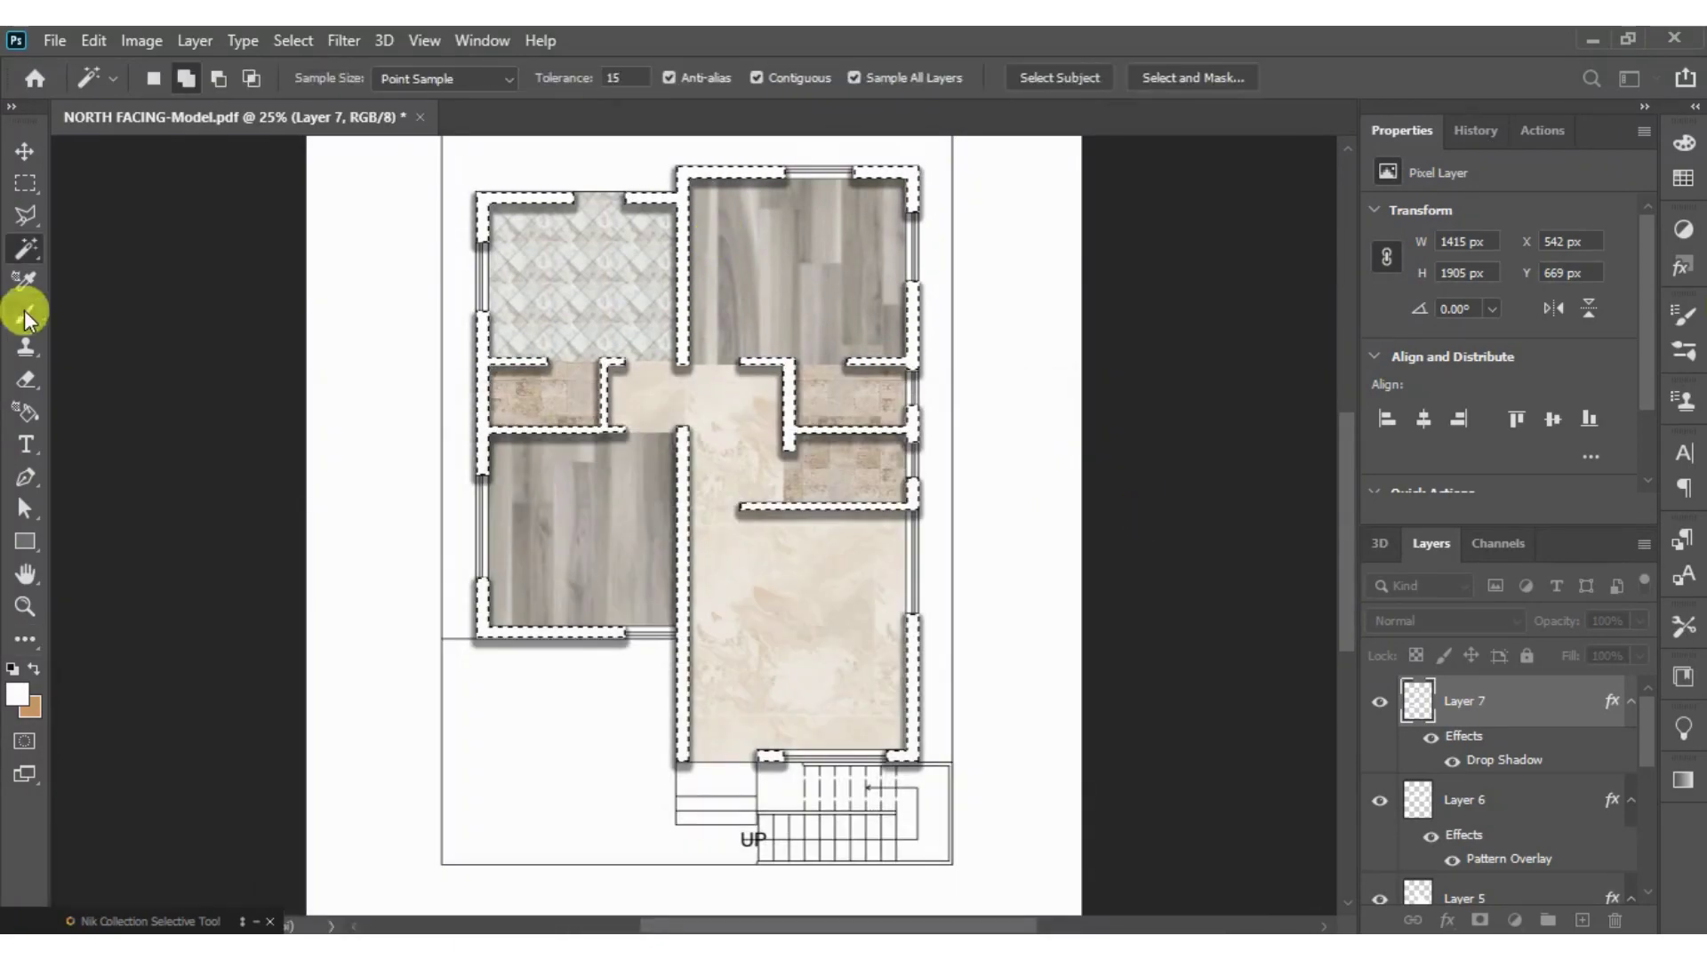
- Clear the current wall selection
left_click(17, 184)
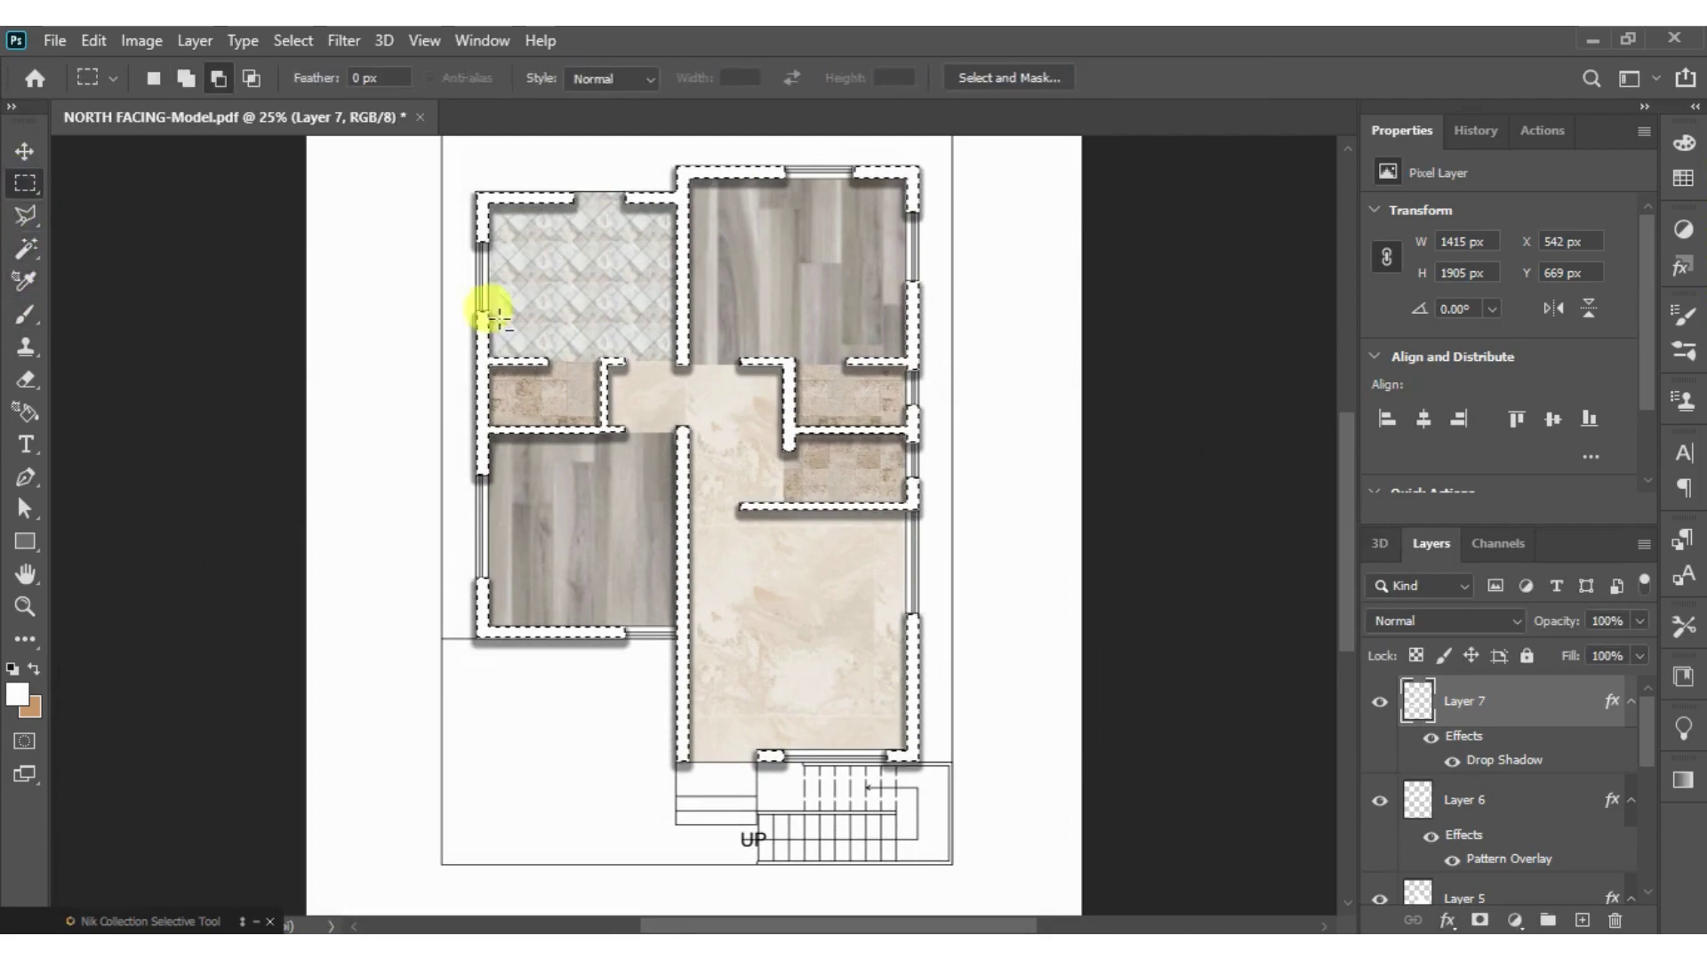
right_click(685, 201)
left_click(717, 217)
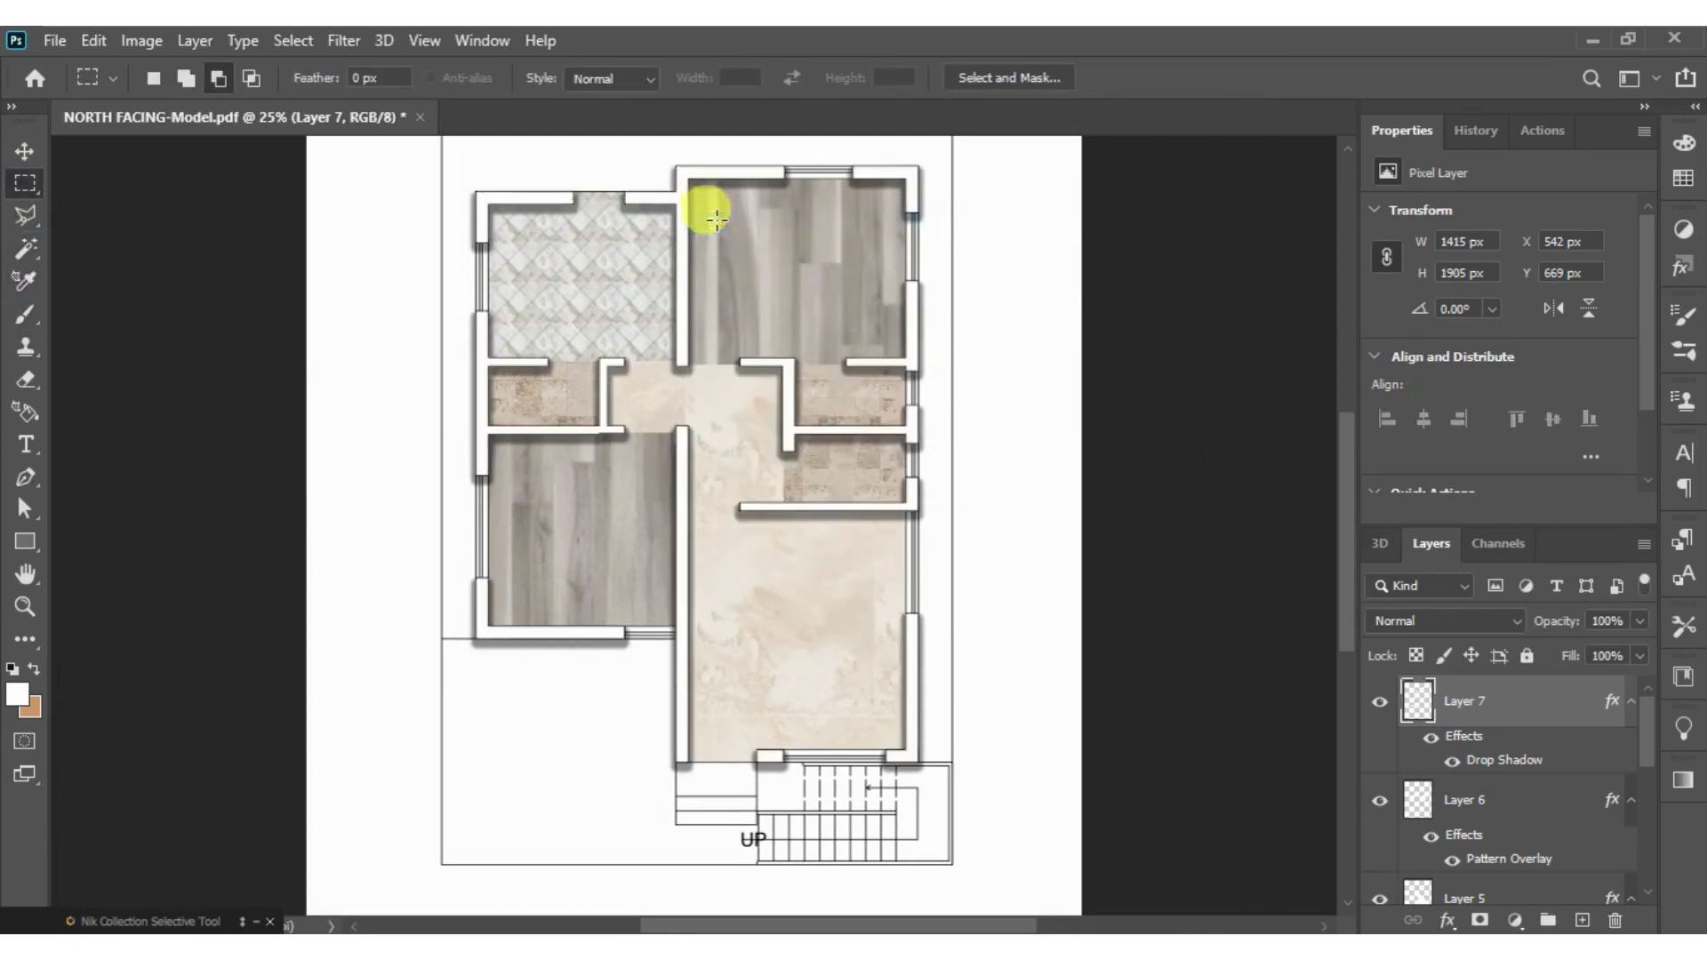
- Magic Wand-select the white ground around the house, adding the lower-left stair area
scroll(752, 560, "up", 1)
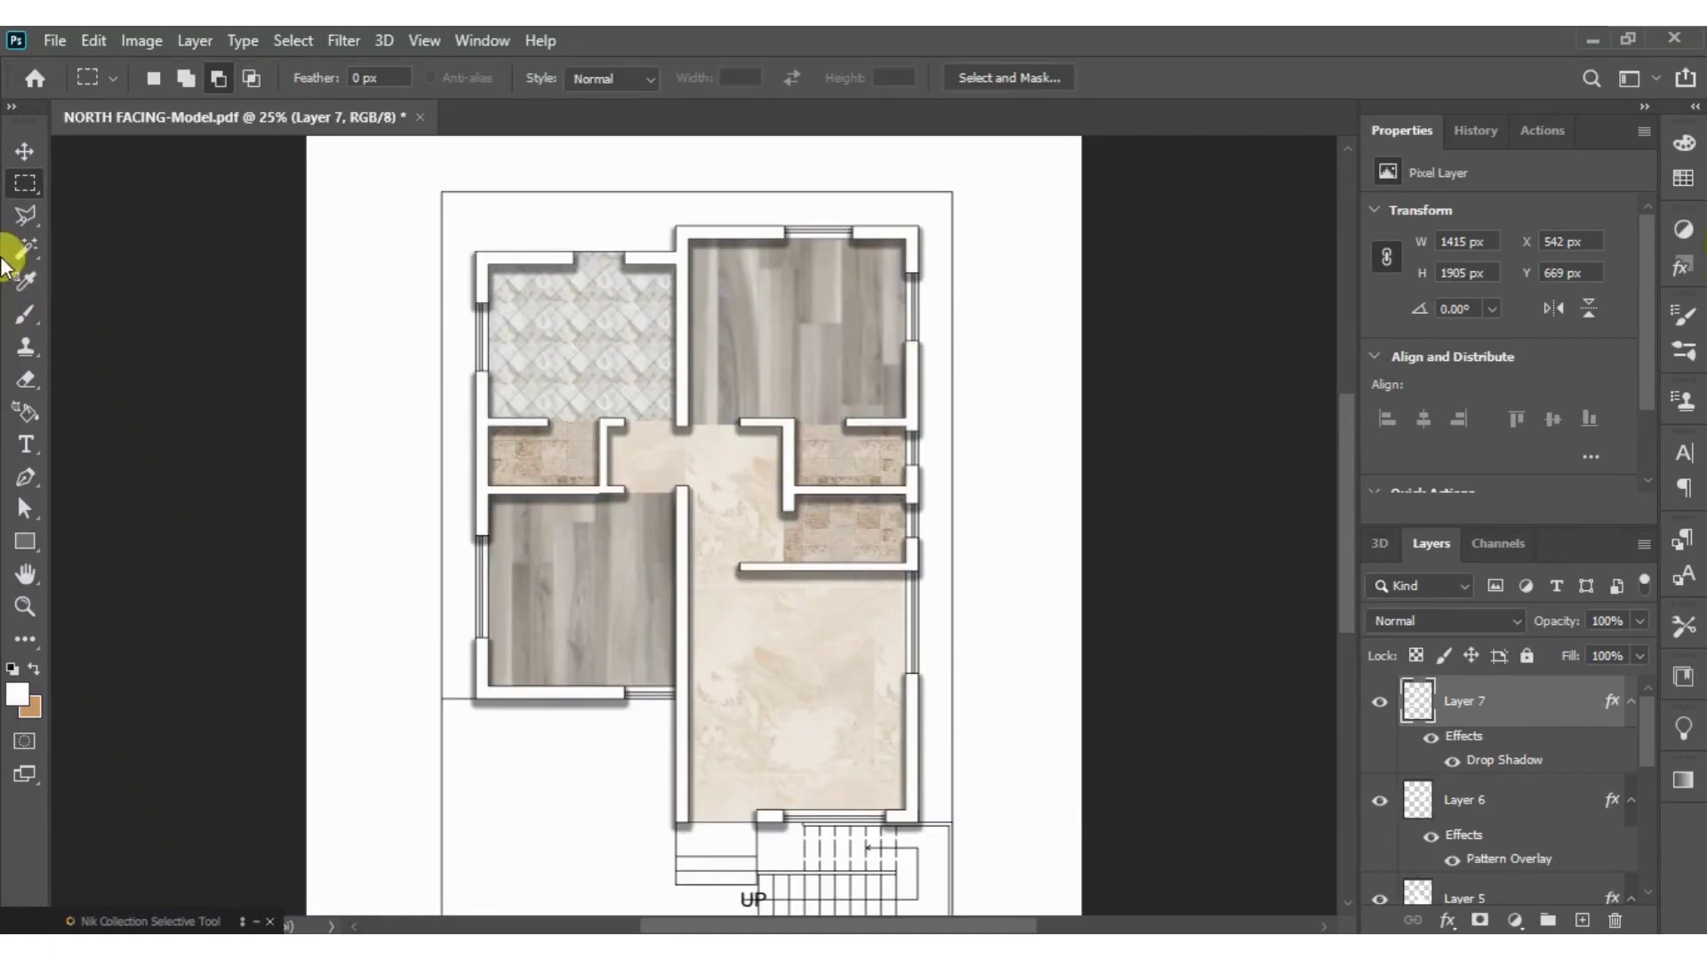
left_click(24, 252)
left_click(529, 242)
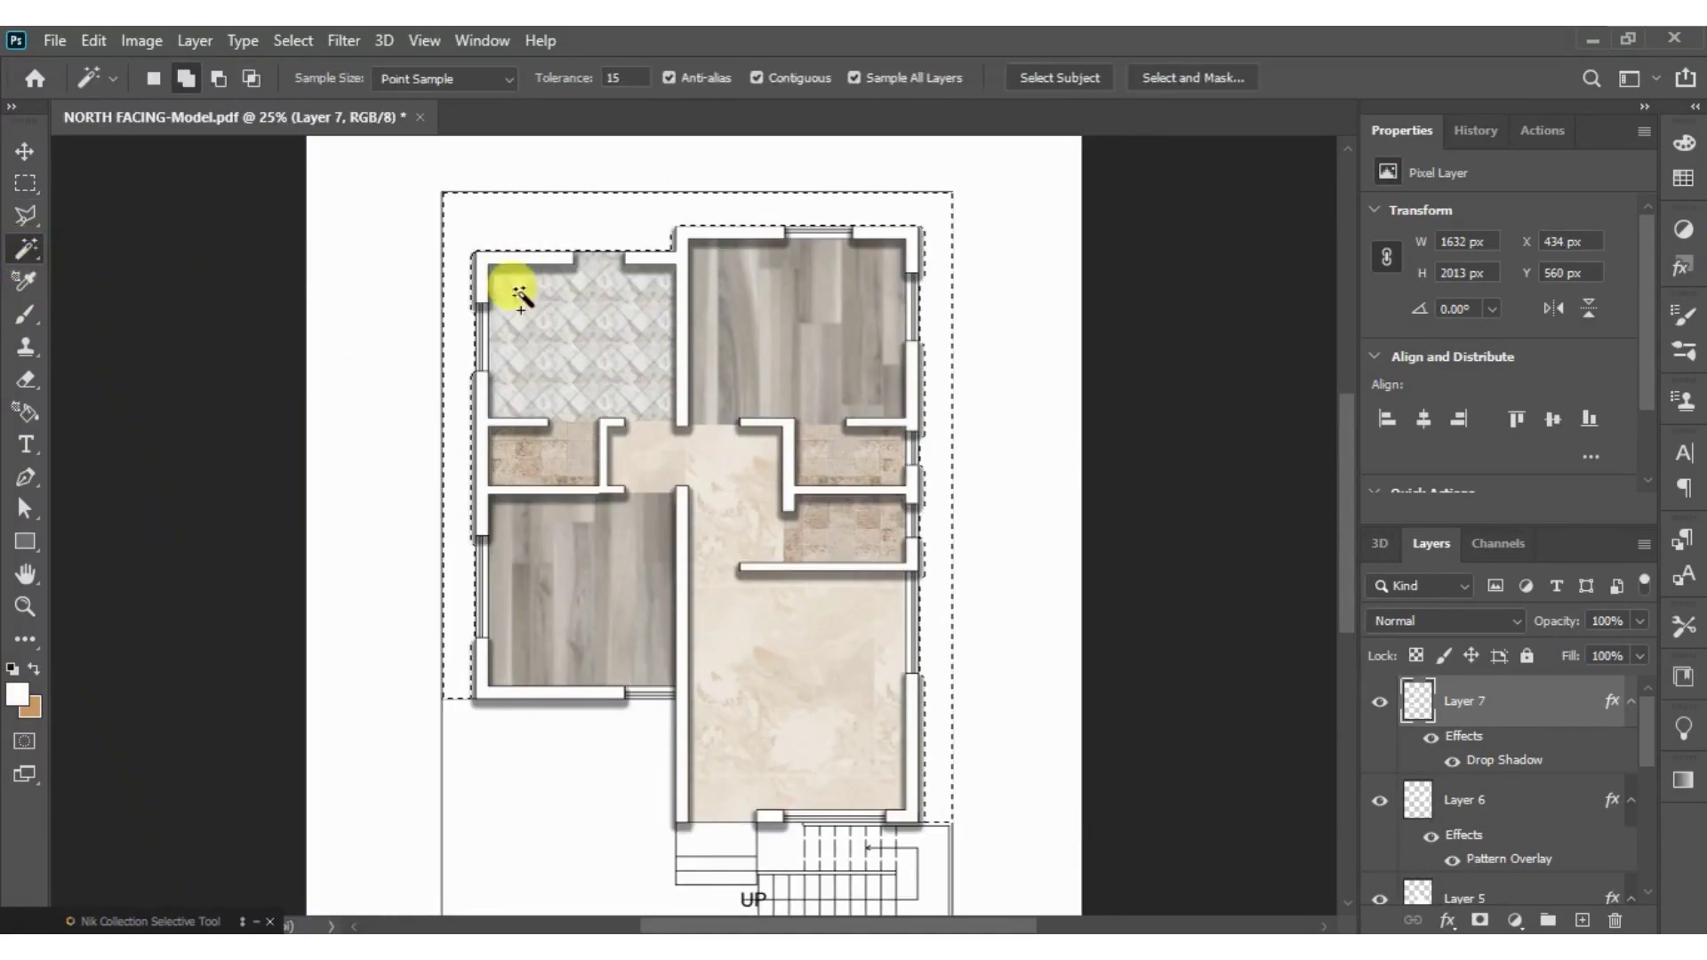
scroll(523, 427, "down", 1)
left_click(602, 715)
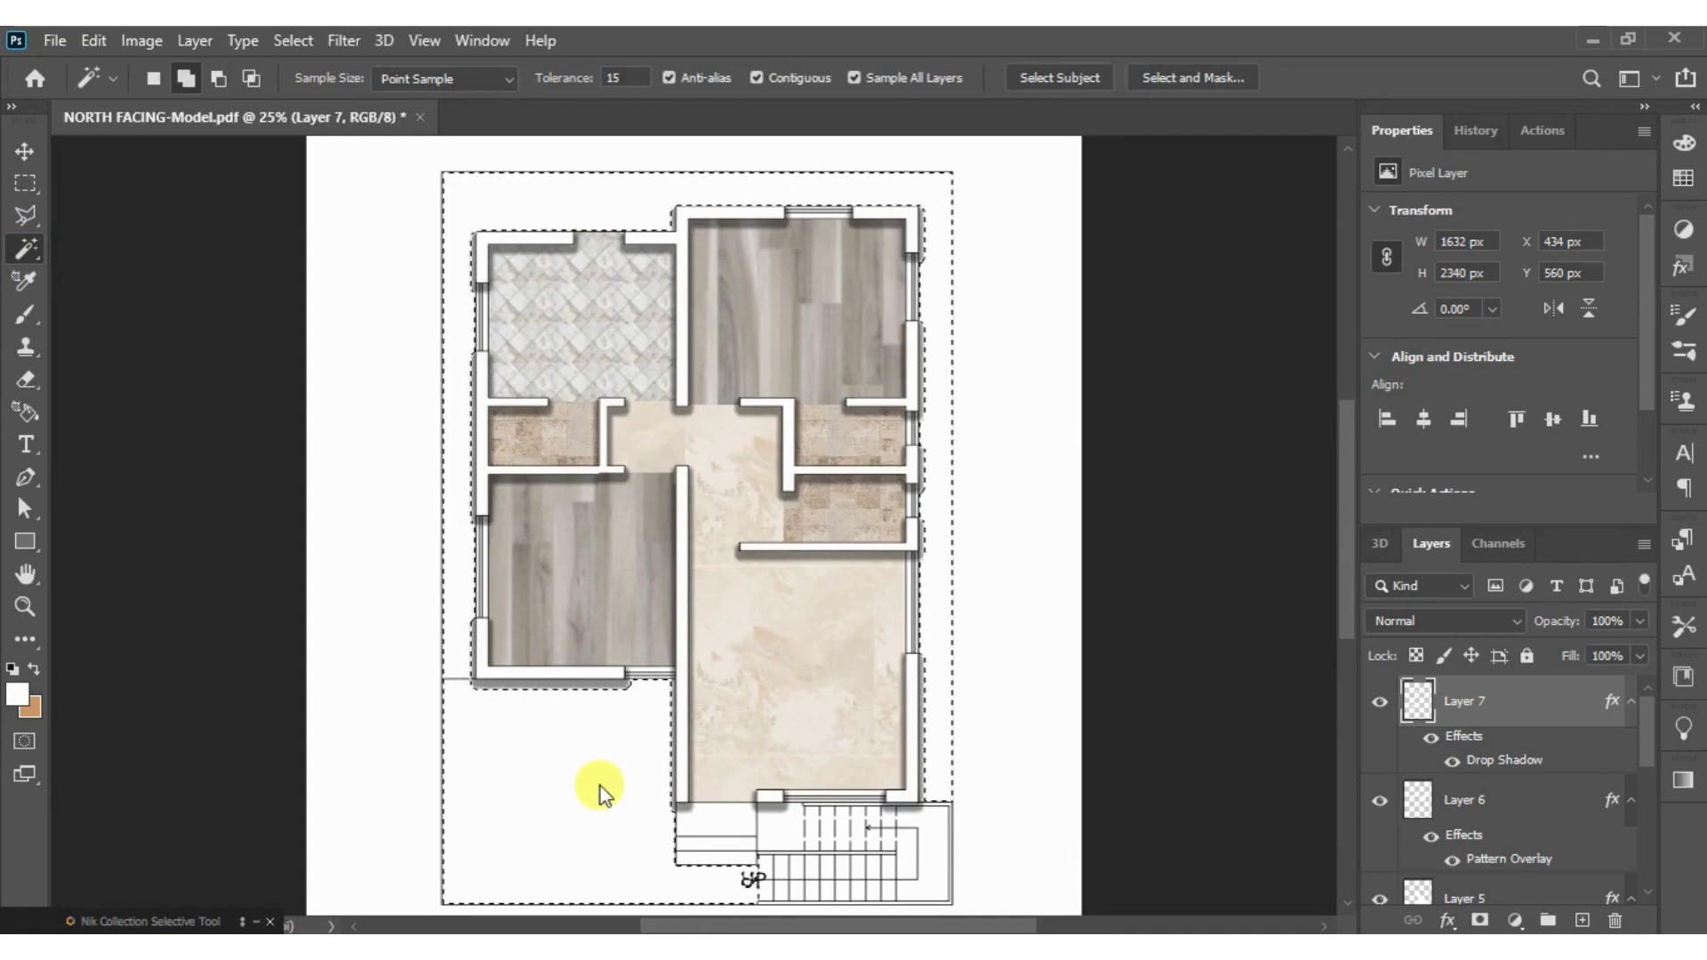
scroll(600, 786, "up", 2)
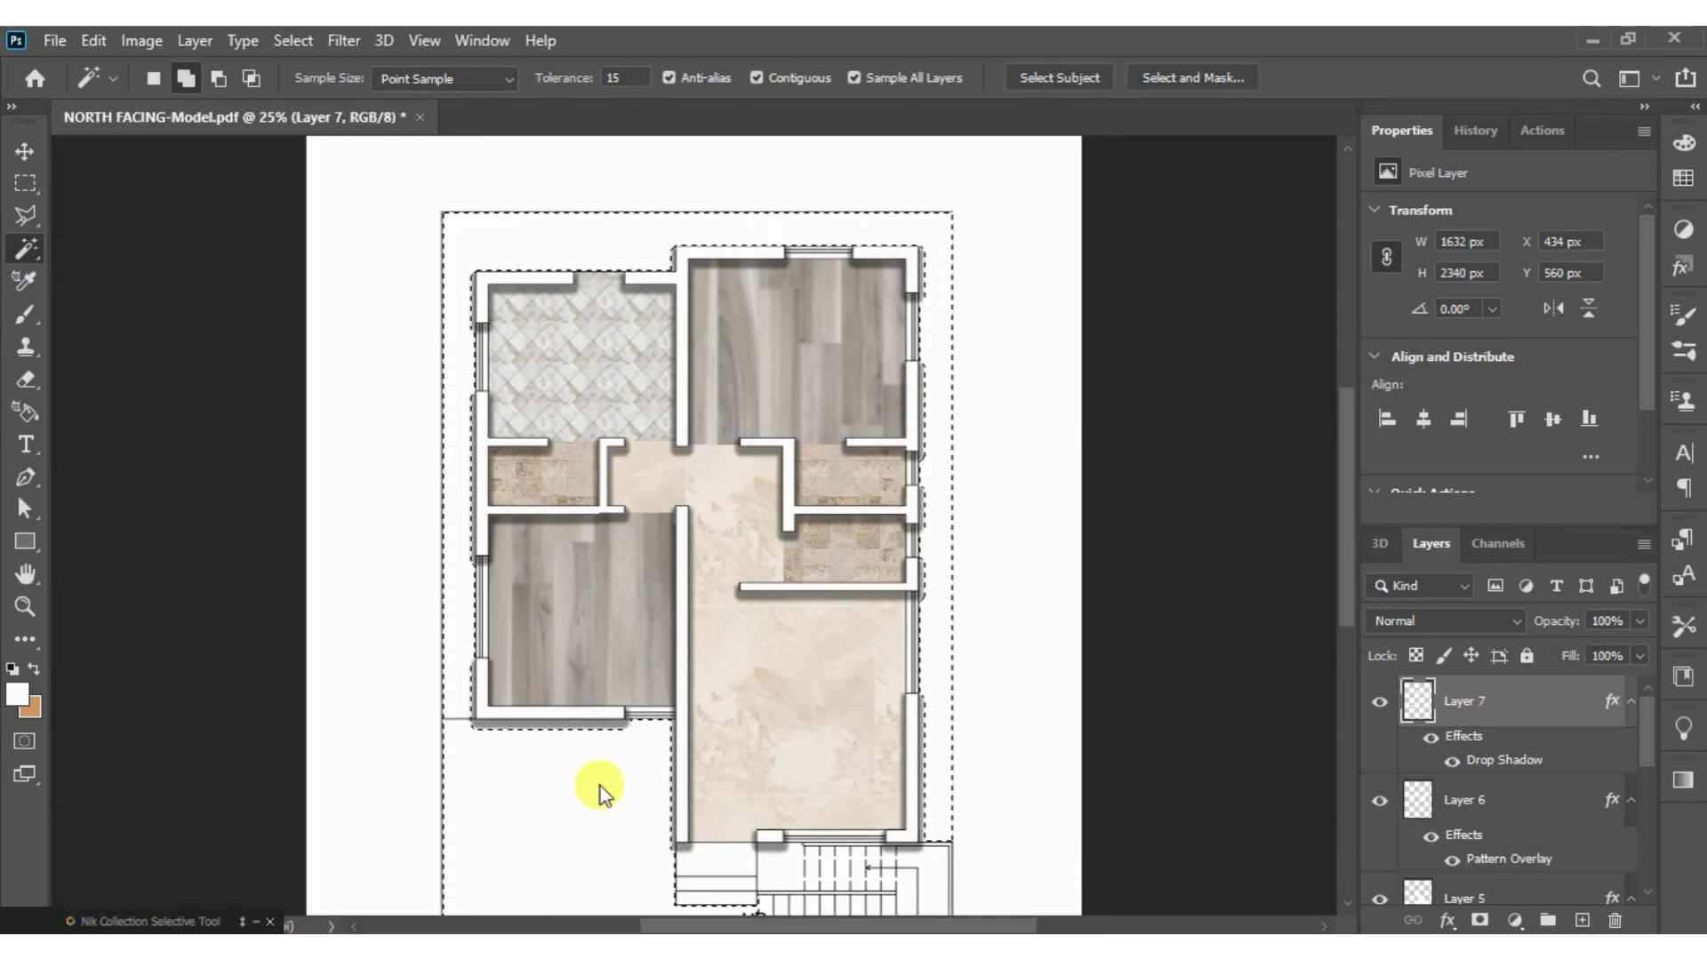
scroll(600, 786, "down", 2)
scroll(601, 786, "down", 2)
scroll(601, 786, "down", 3)
scroll(600, 786, "up", 2)
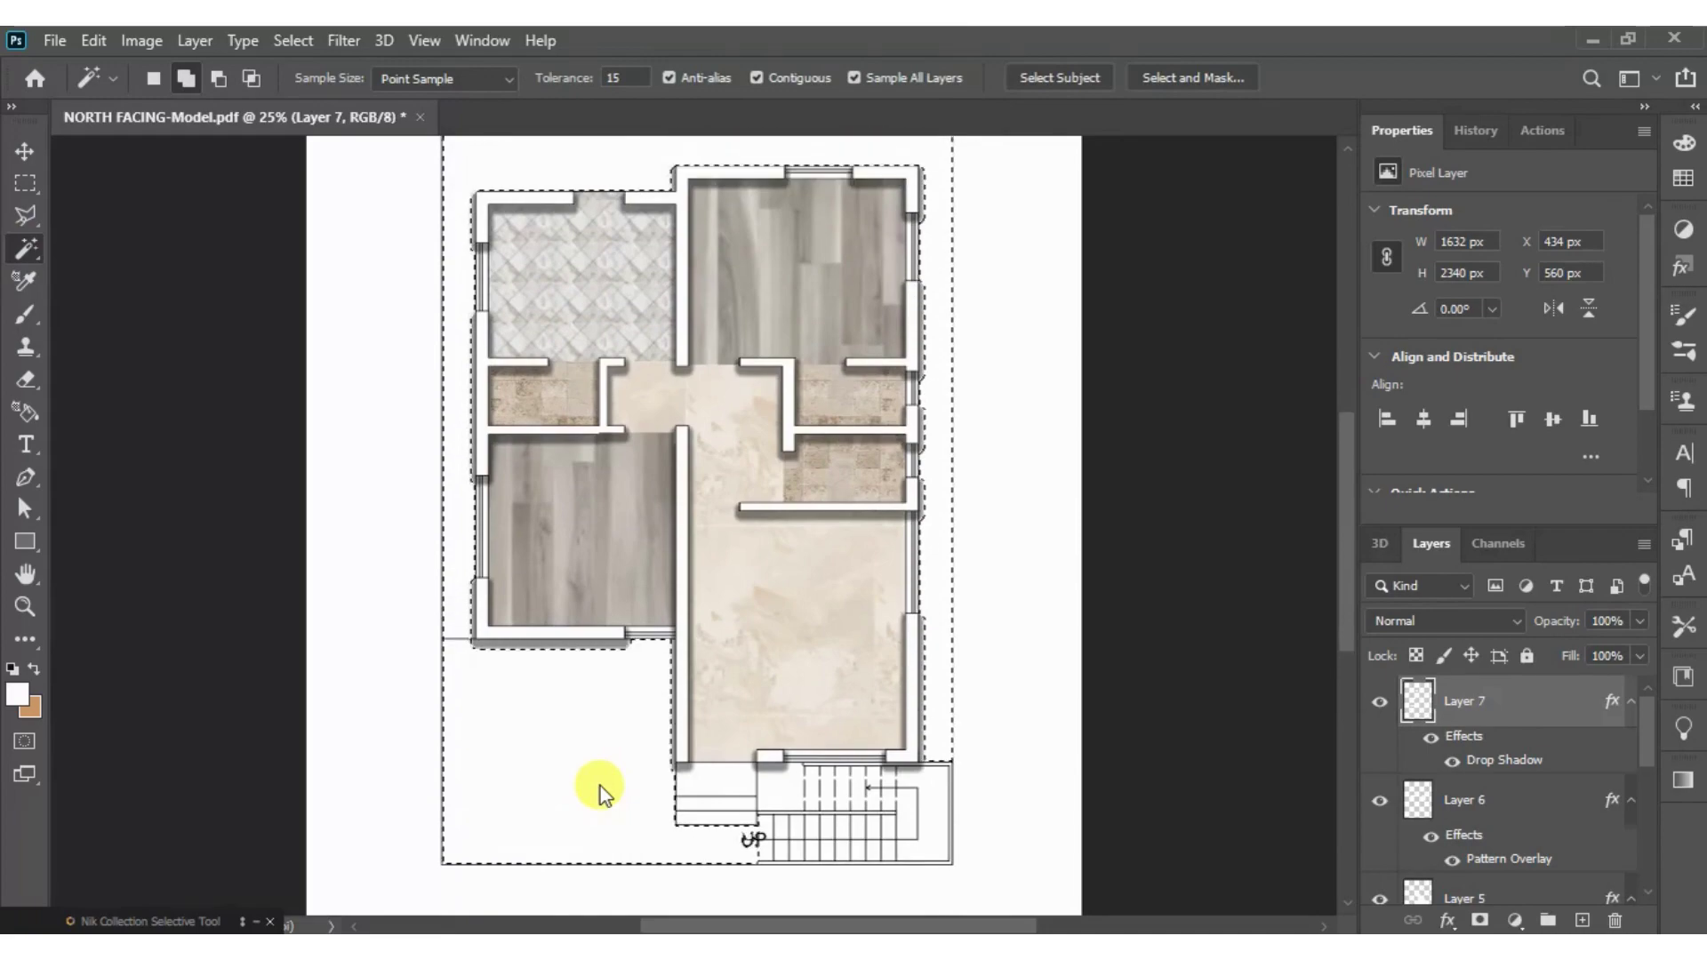
scroll(601, 786, "up", 2)
scroll(600, 786, "up", 2)
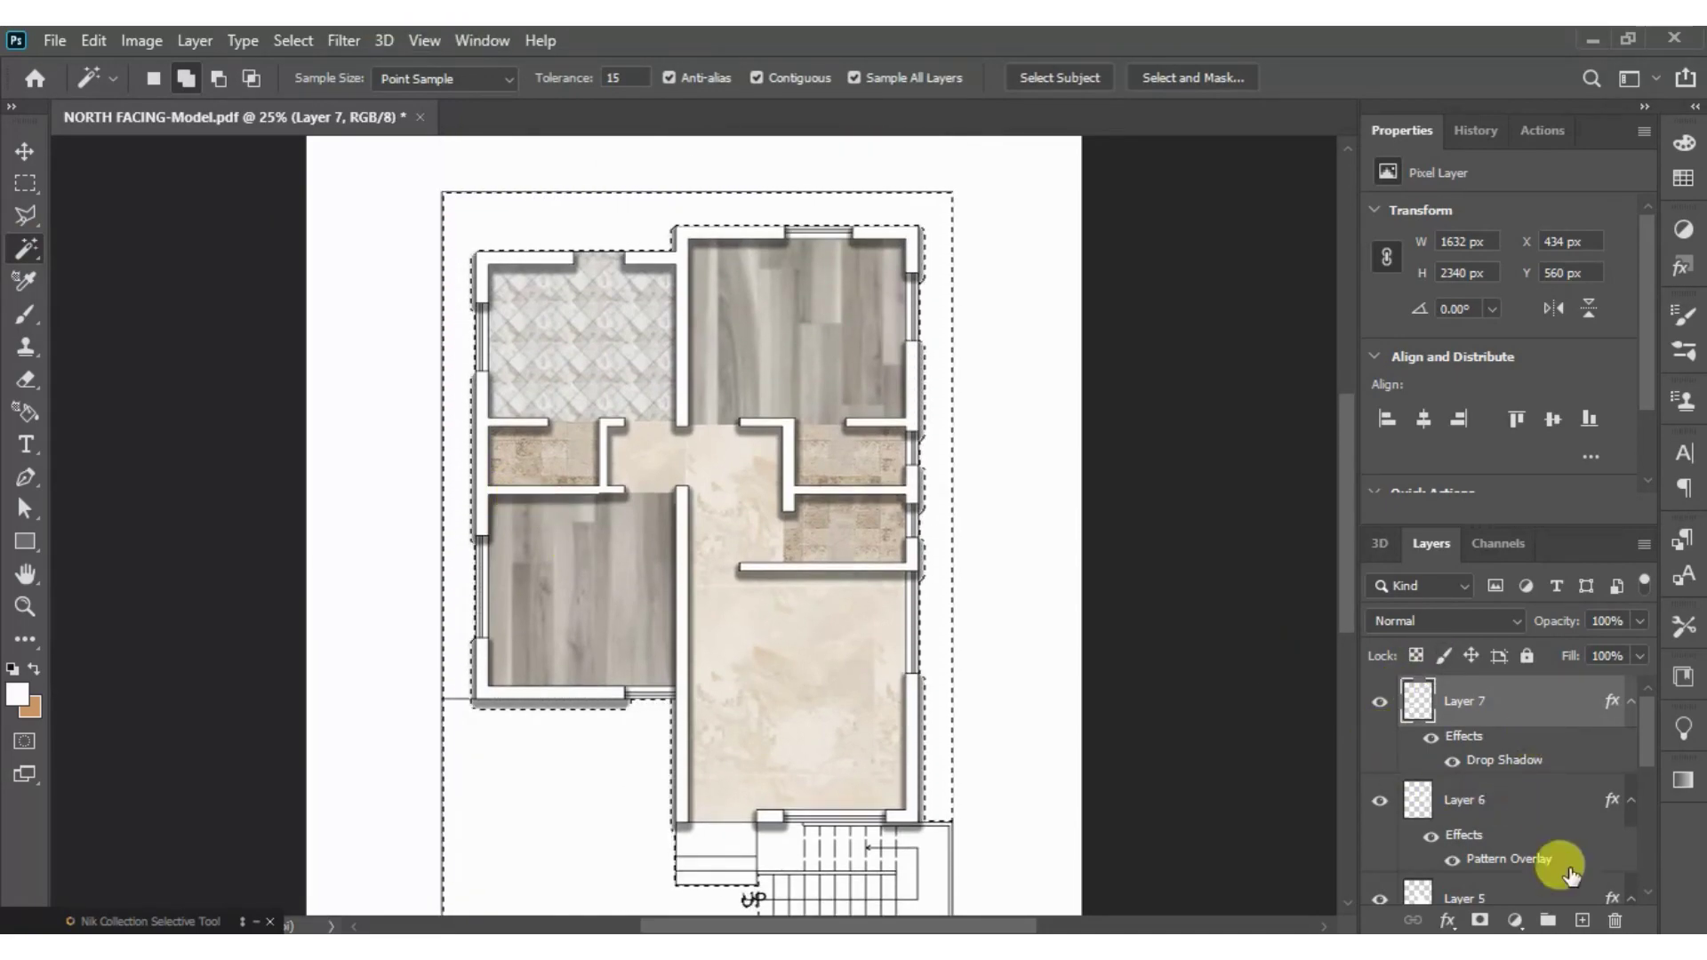
- Add Layer 8, abandon a trial pattern overlay, and fill the surround selection with foreground colour
left_click(1582, 921)
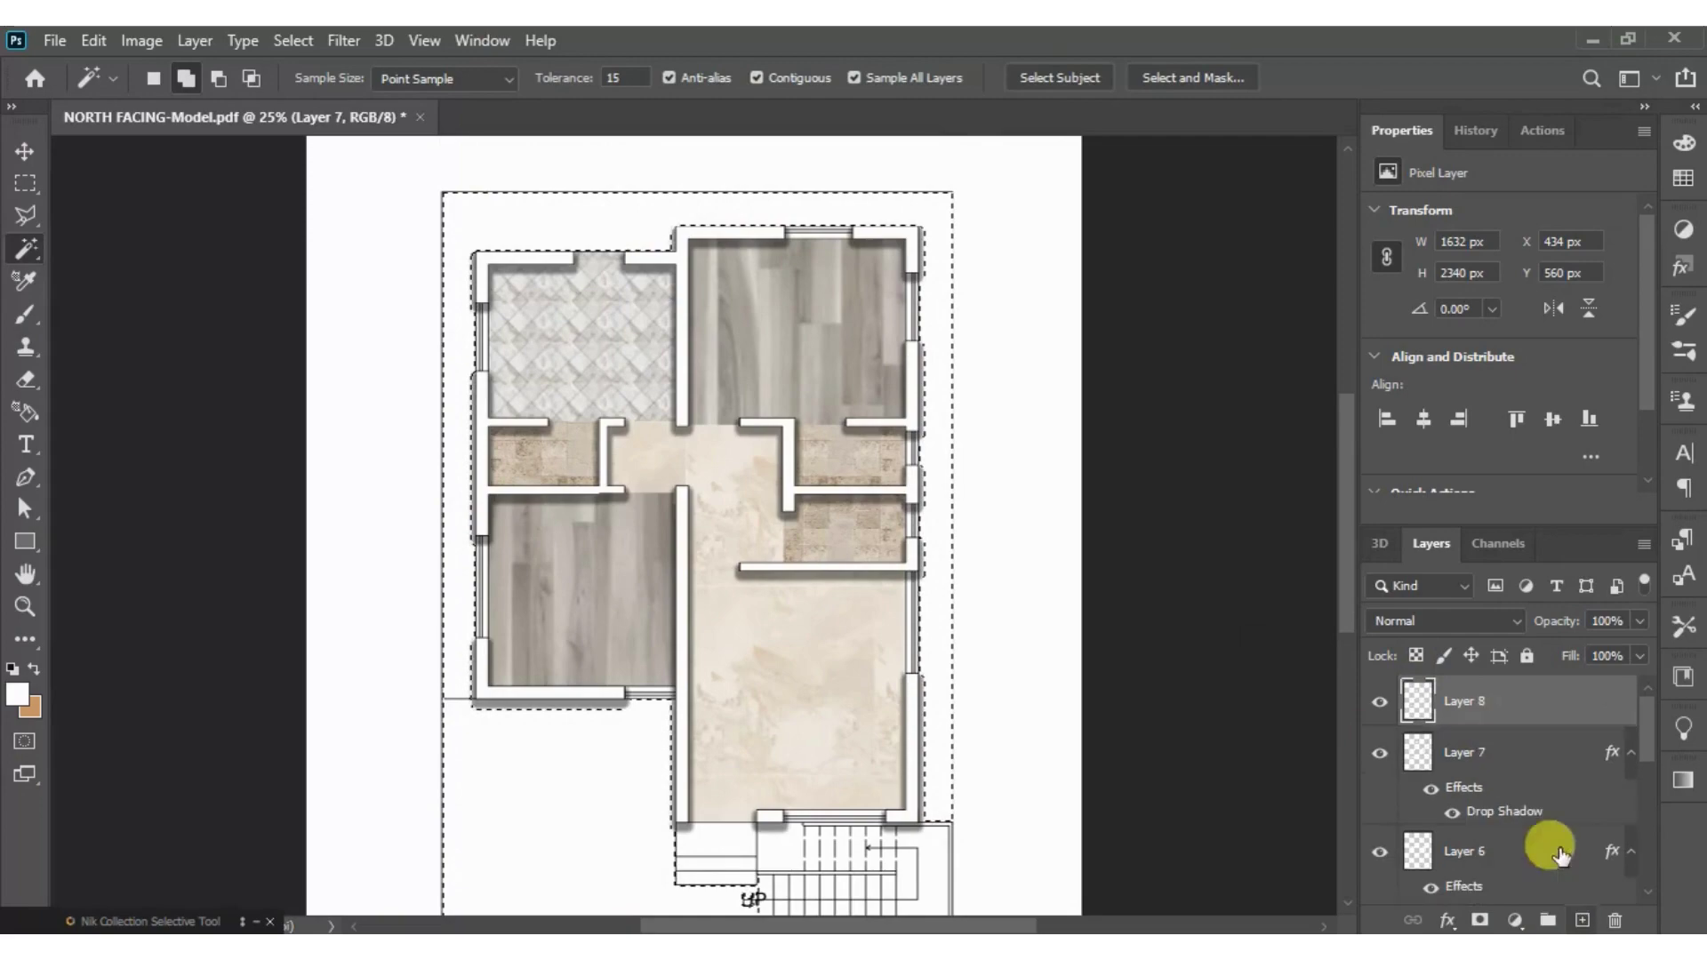
double_click(1510, 705)
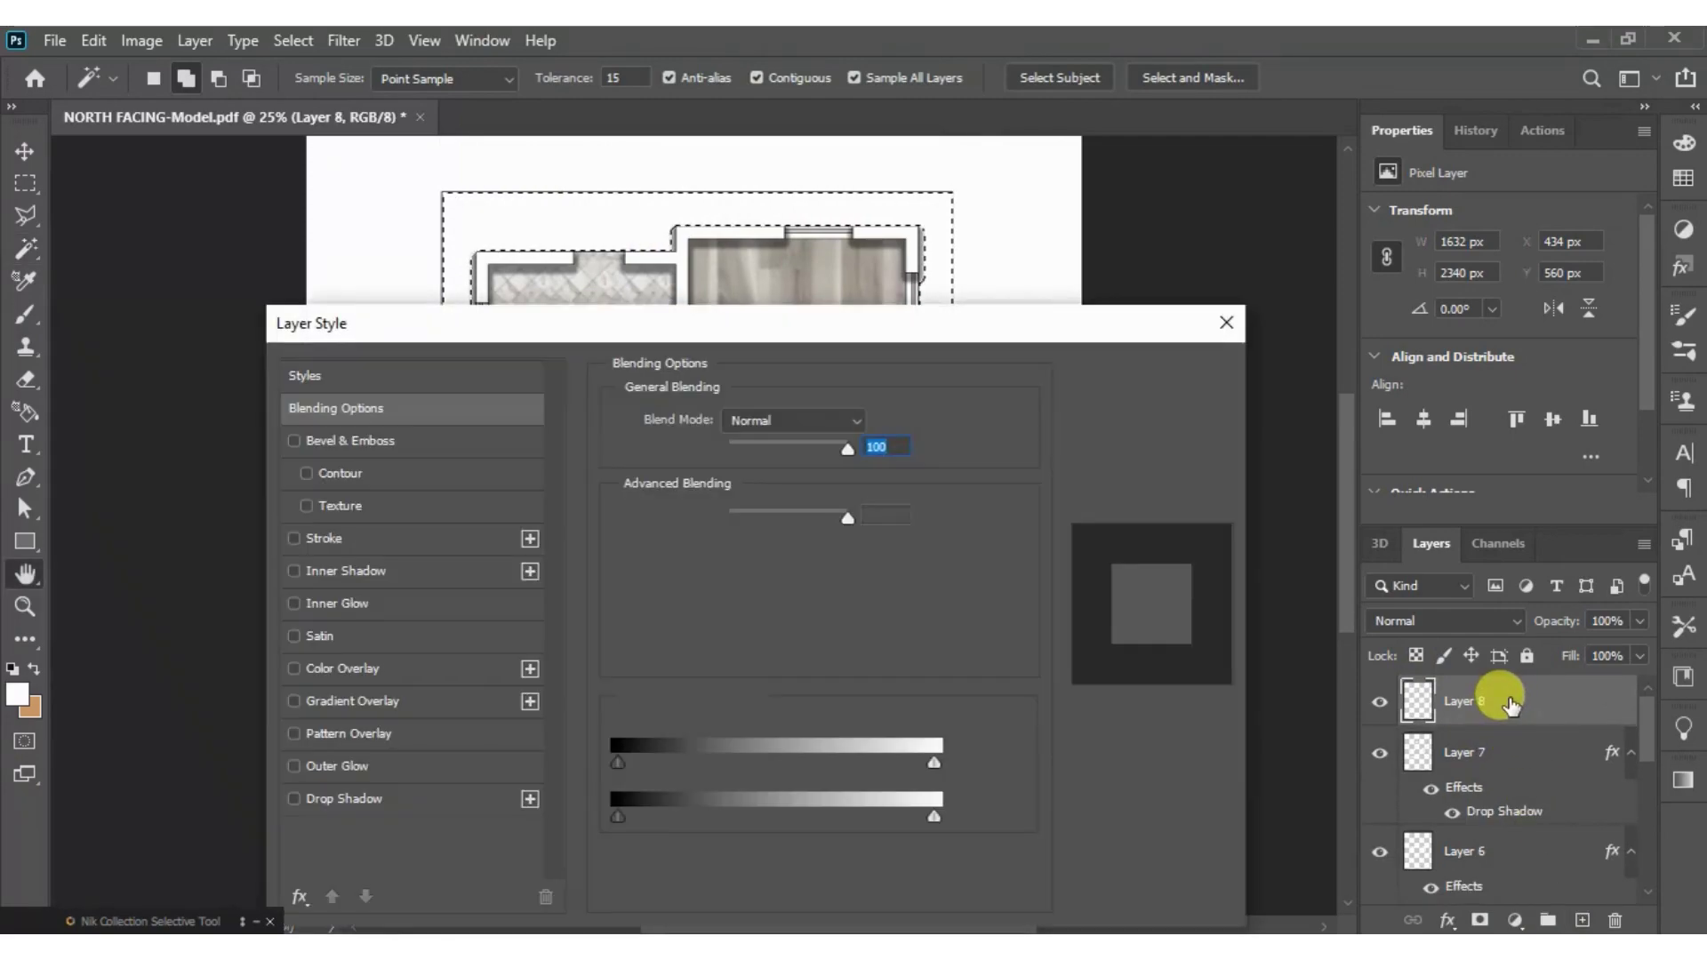
left_click(382, 738)
left_click(791, 486)
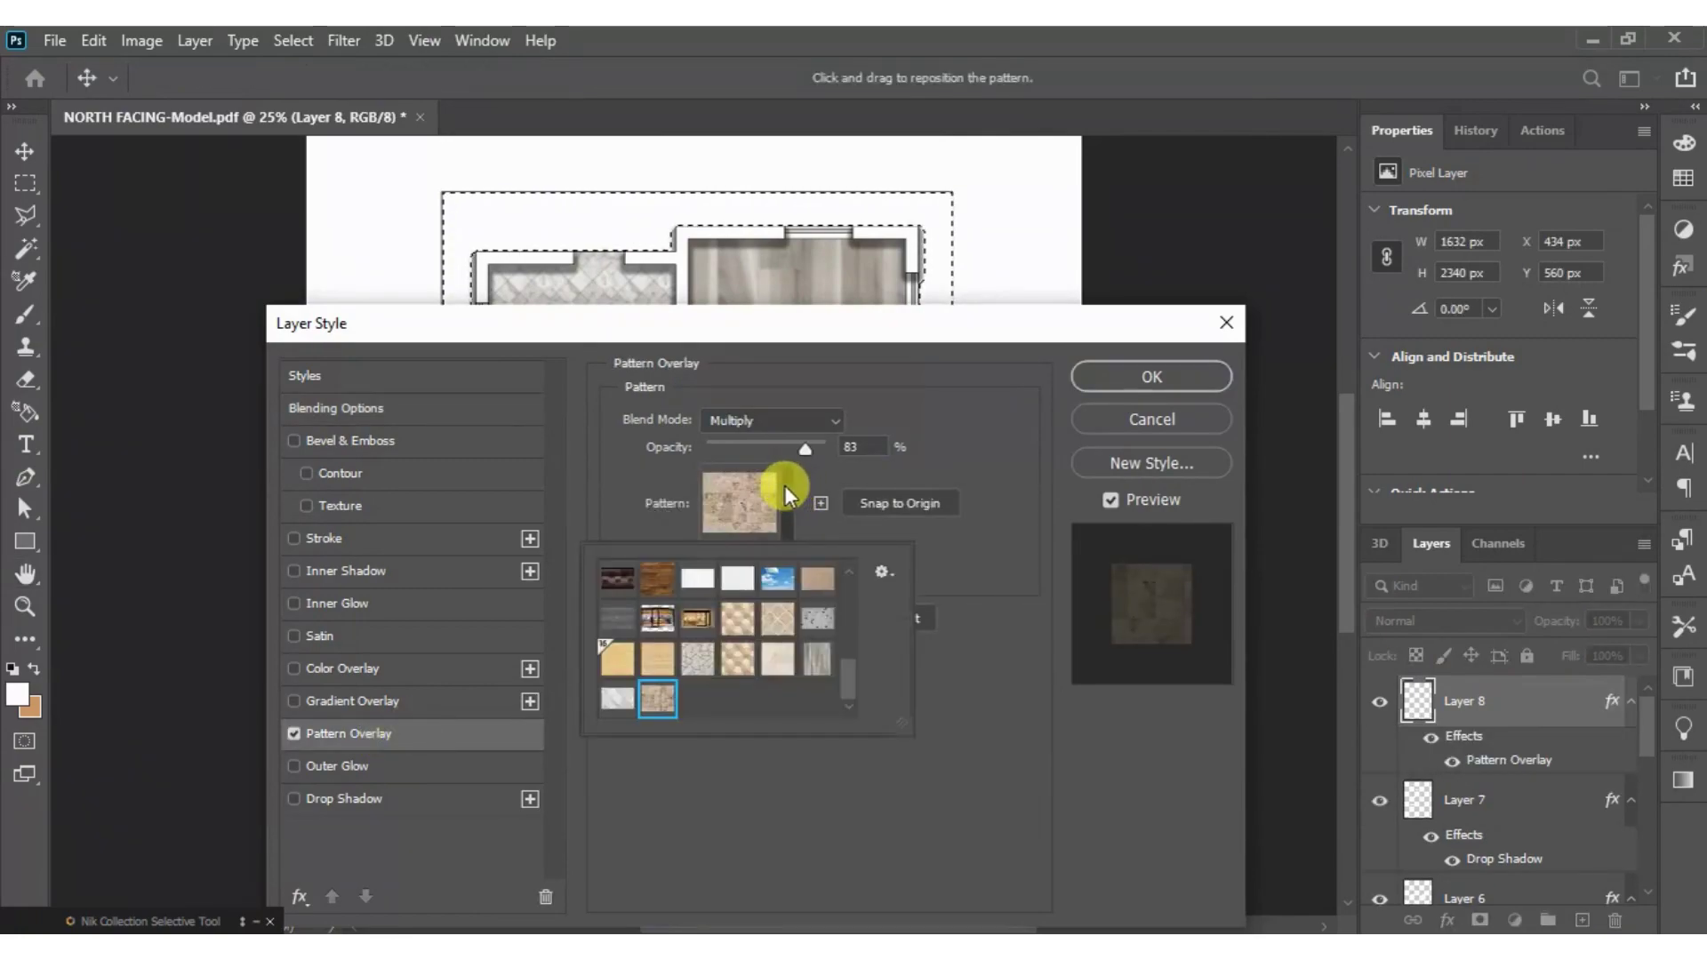
left_click(1176, 412)
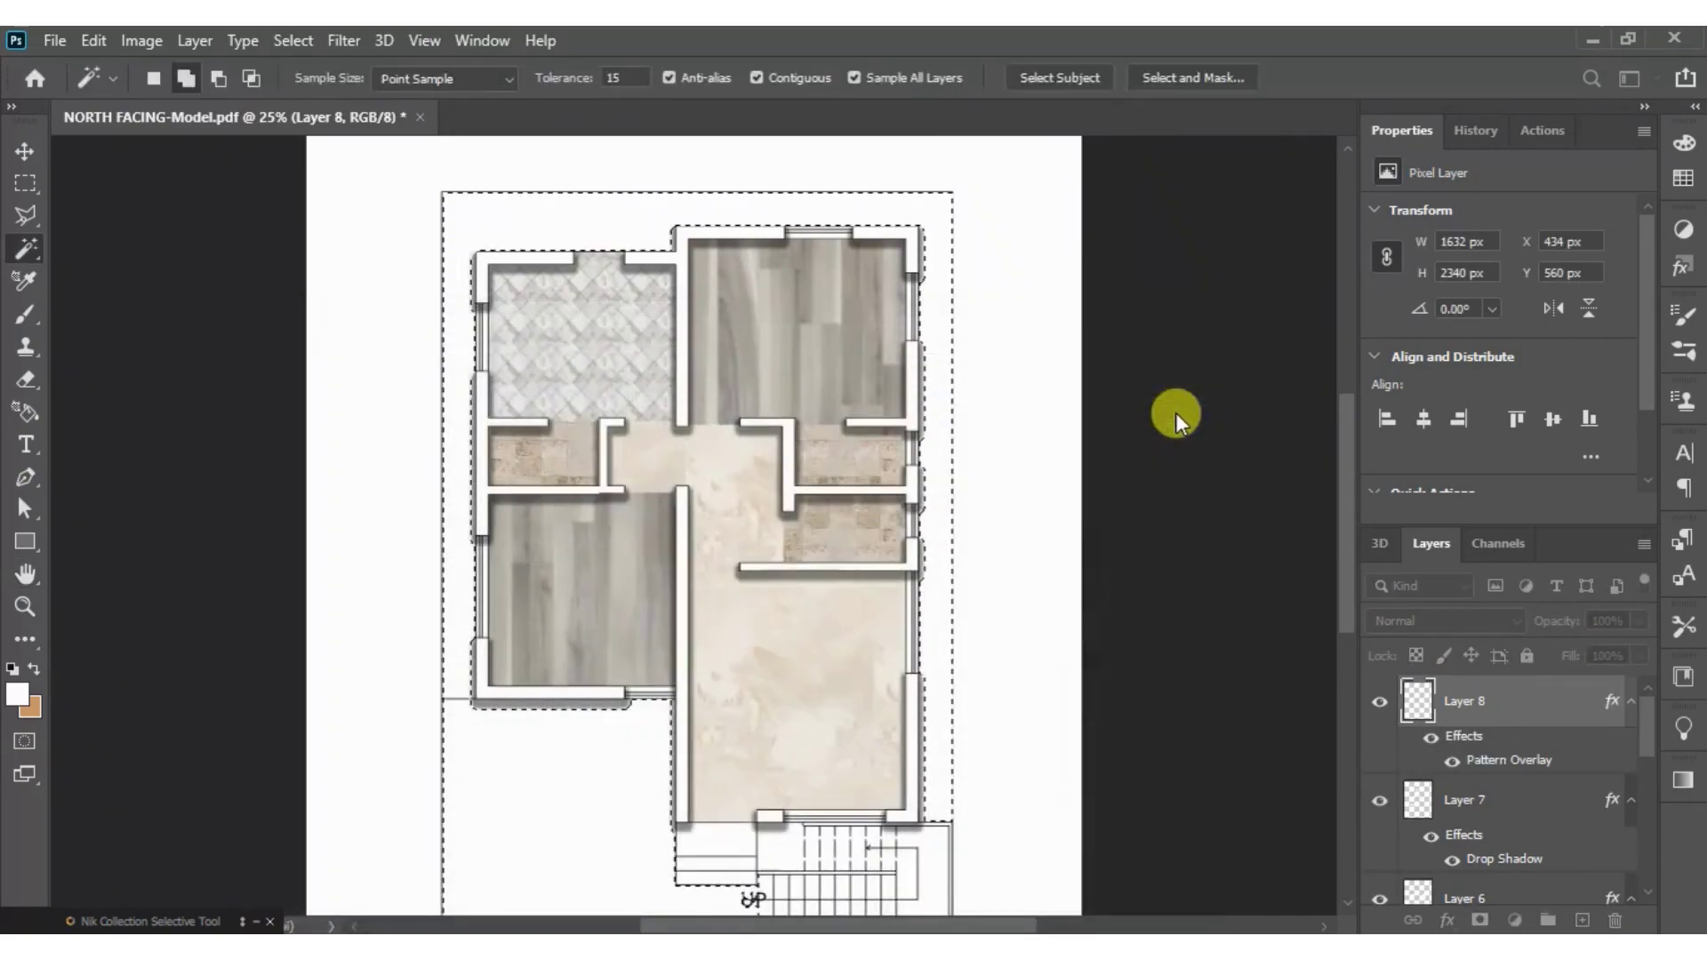
key("alt+BackSpace")
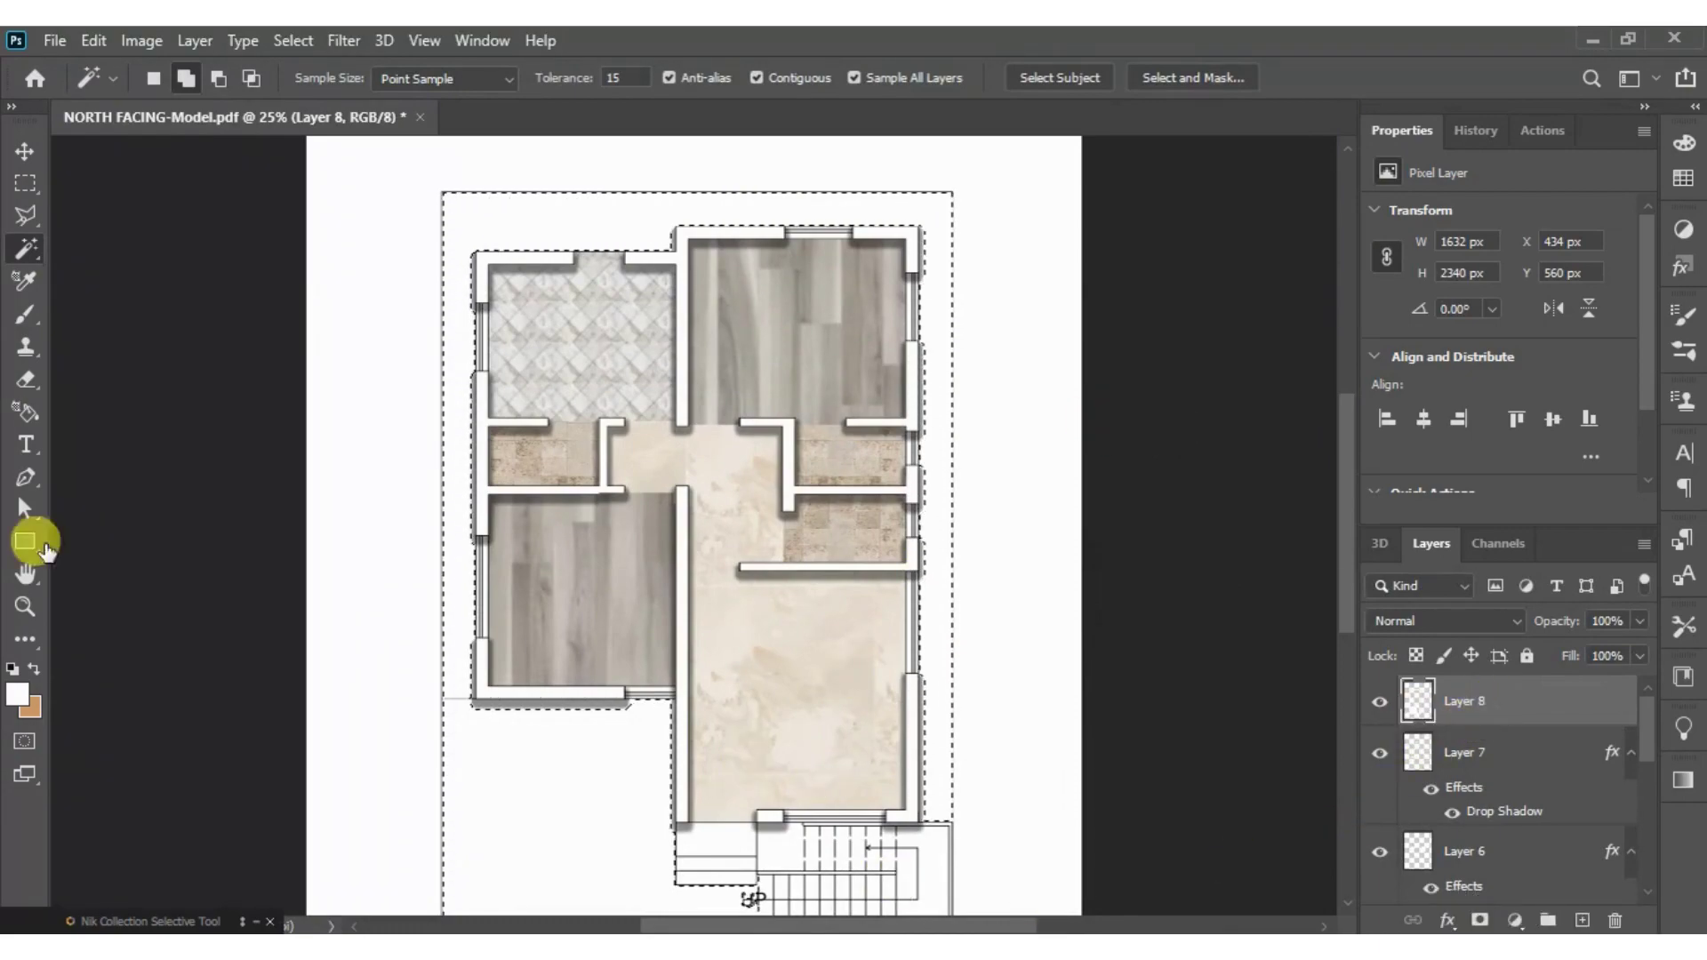
- Enable a Pattern Overlay on Layer 8 and preview a dark leather pattern on the surround
double_click(557, 596)
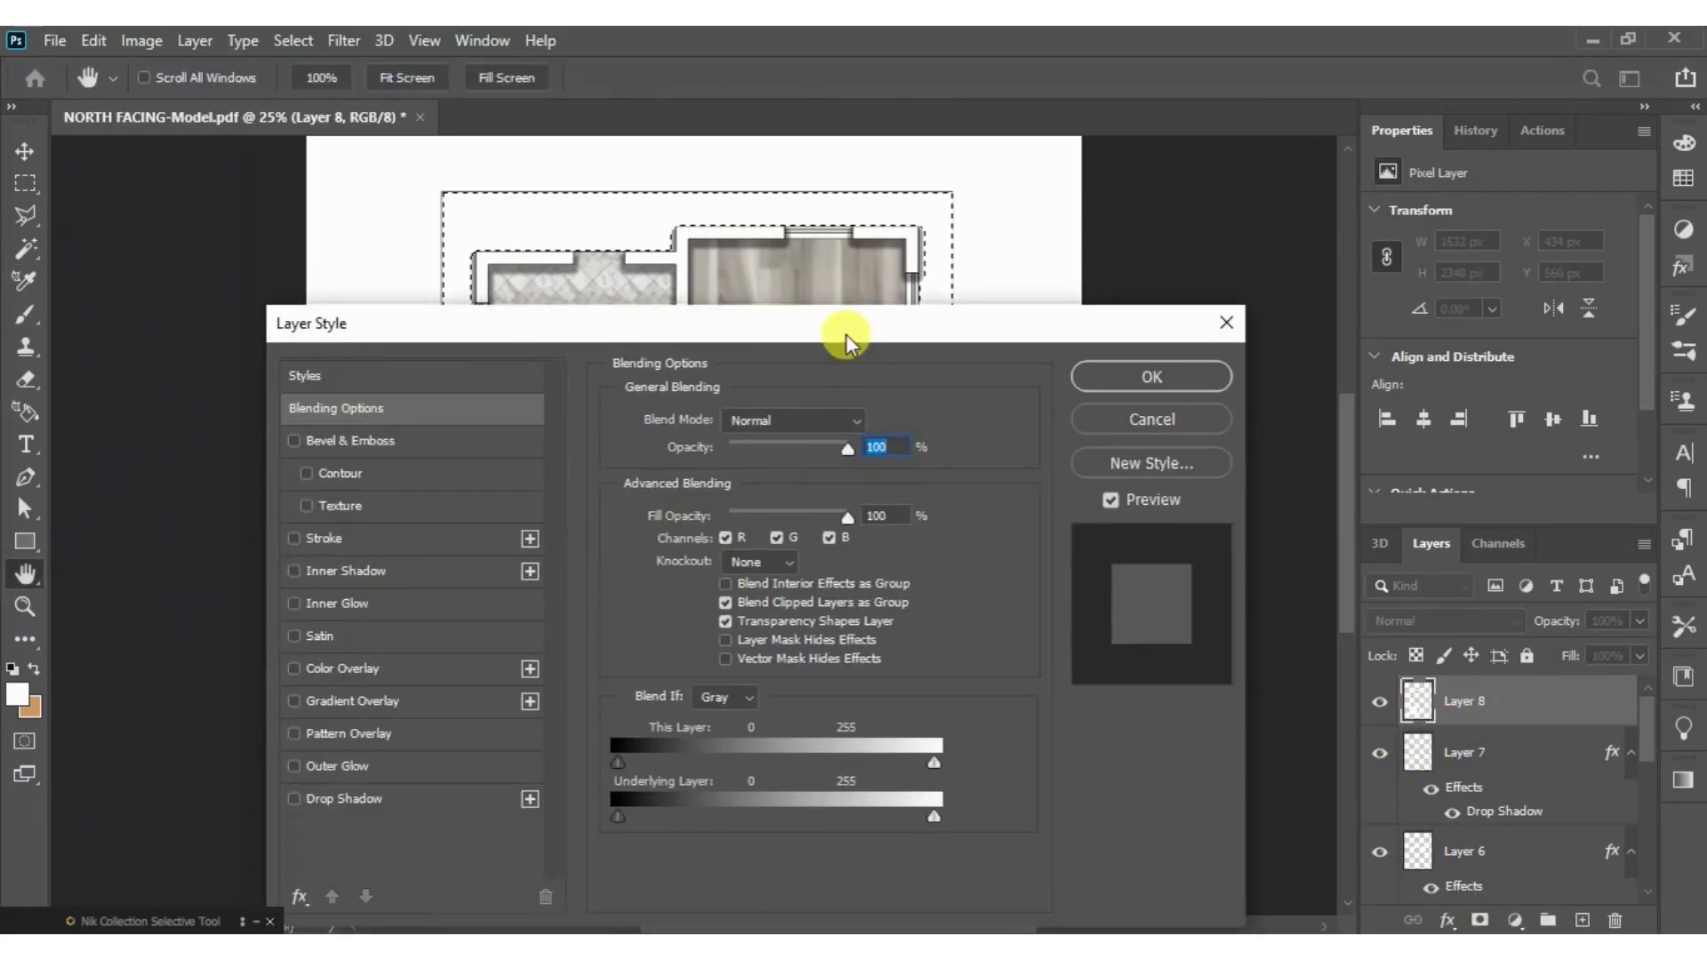
left_click_drag(846, 333, 846, 486)
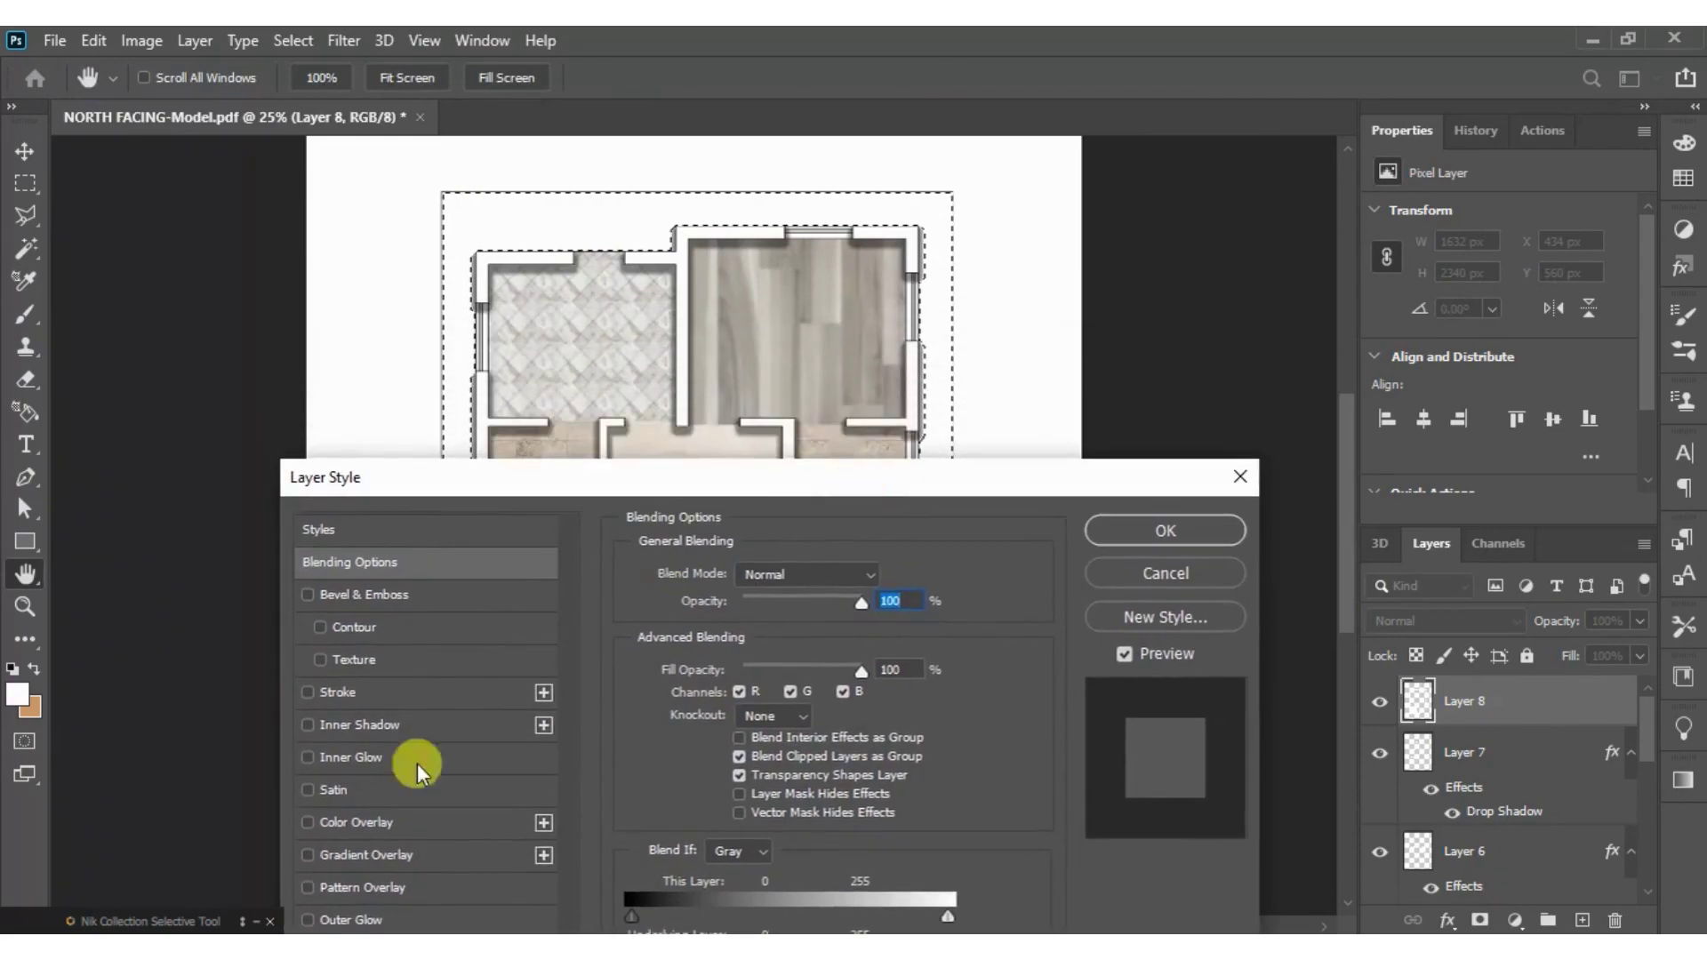
left_click(369, 886)
left_click(802, 659)
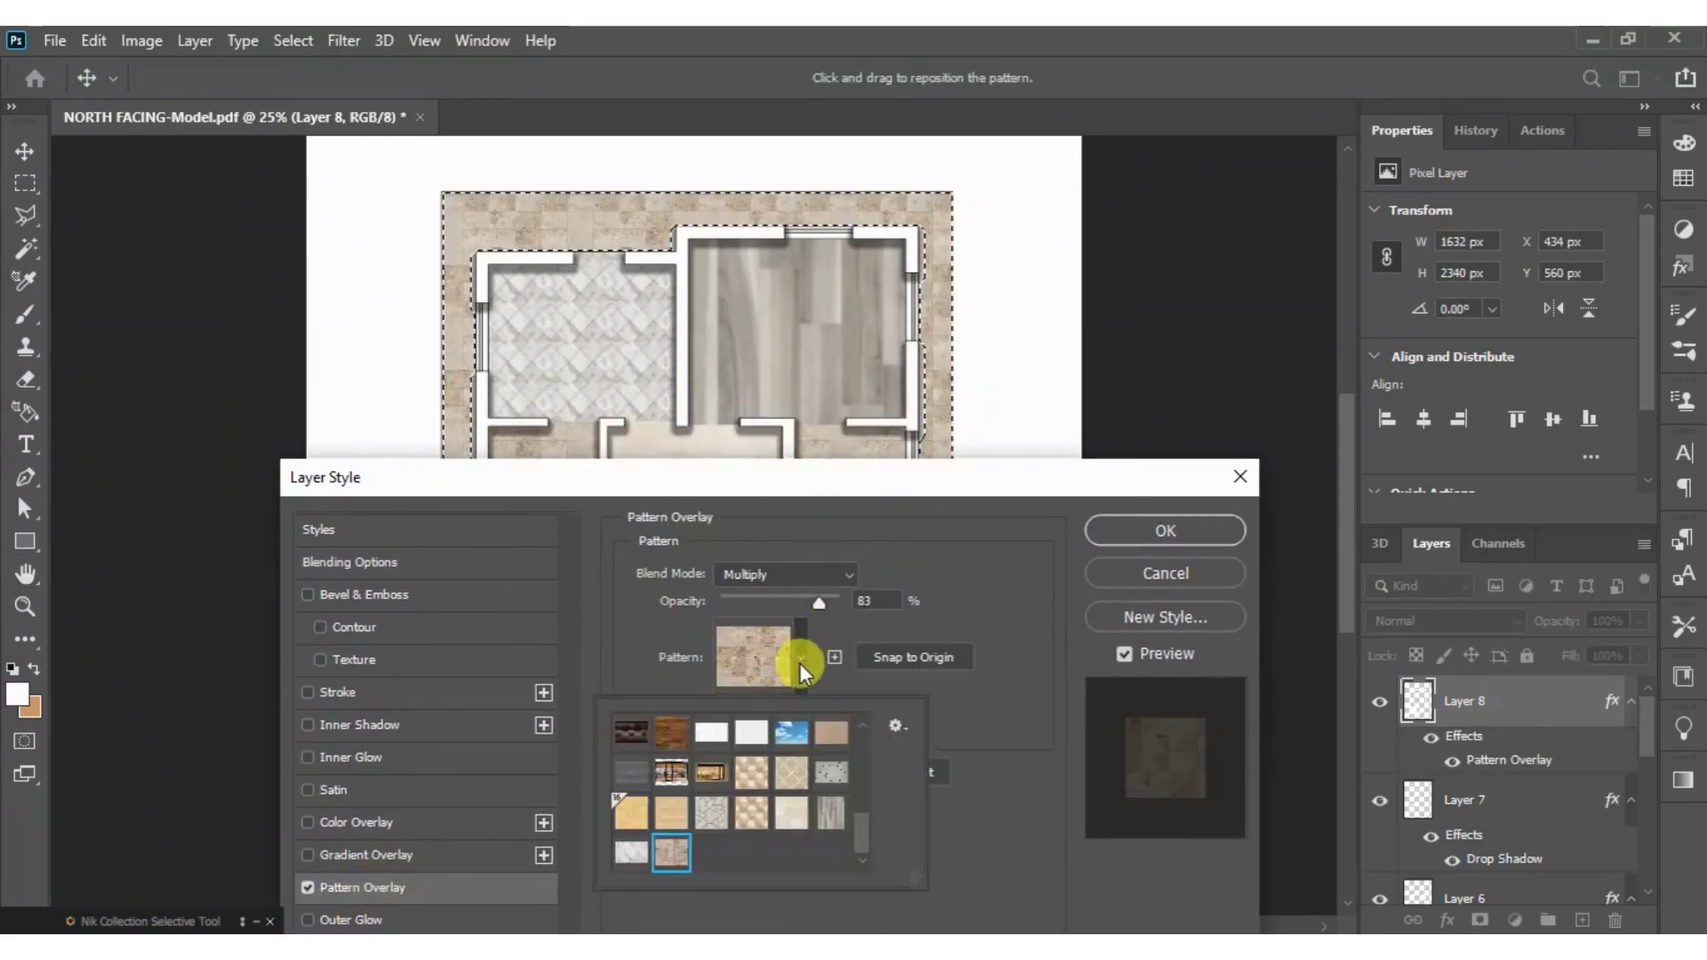
scroll(707, 791, "up", 1)
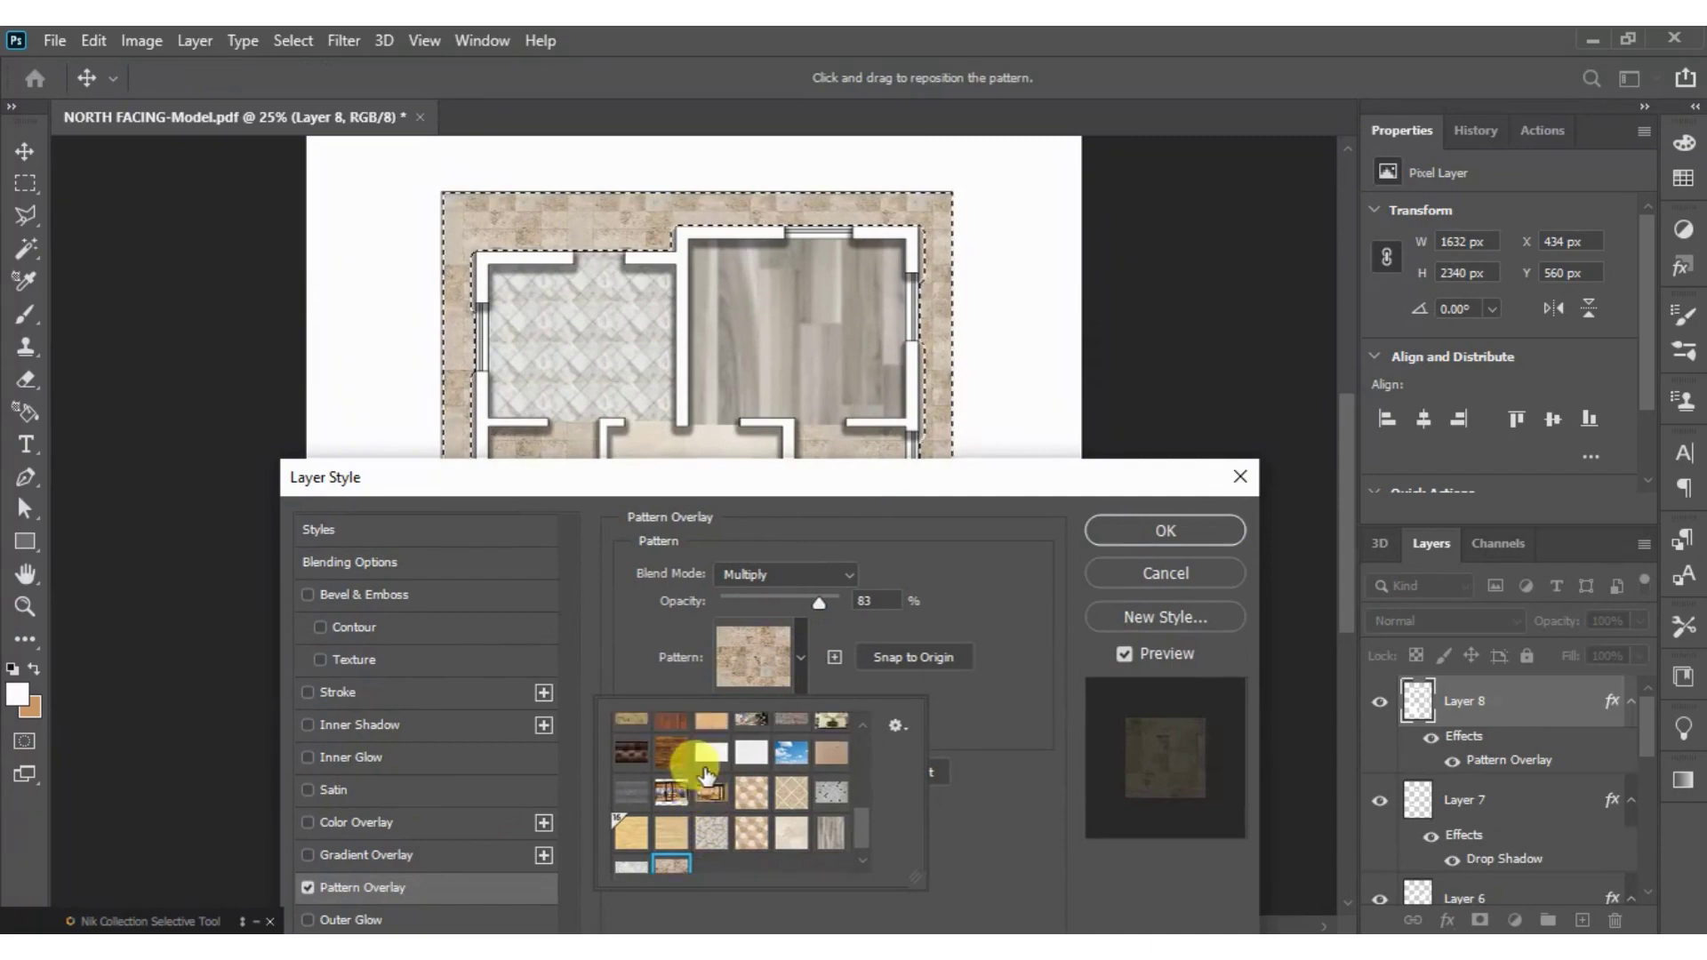
left_click(639, 754)
scroll(658, 769, "up", 1)
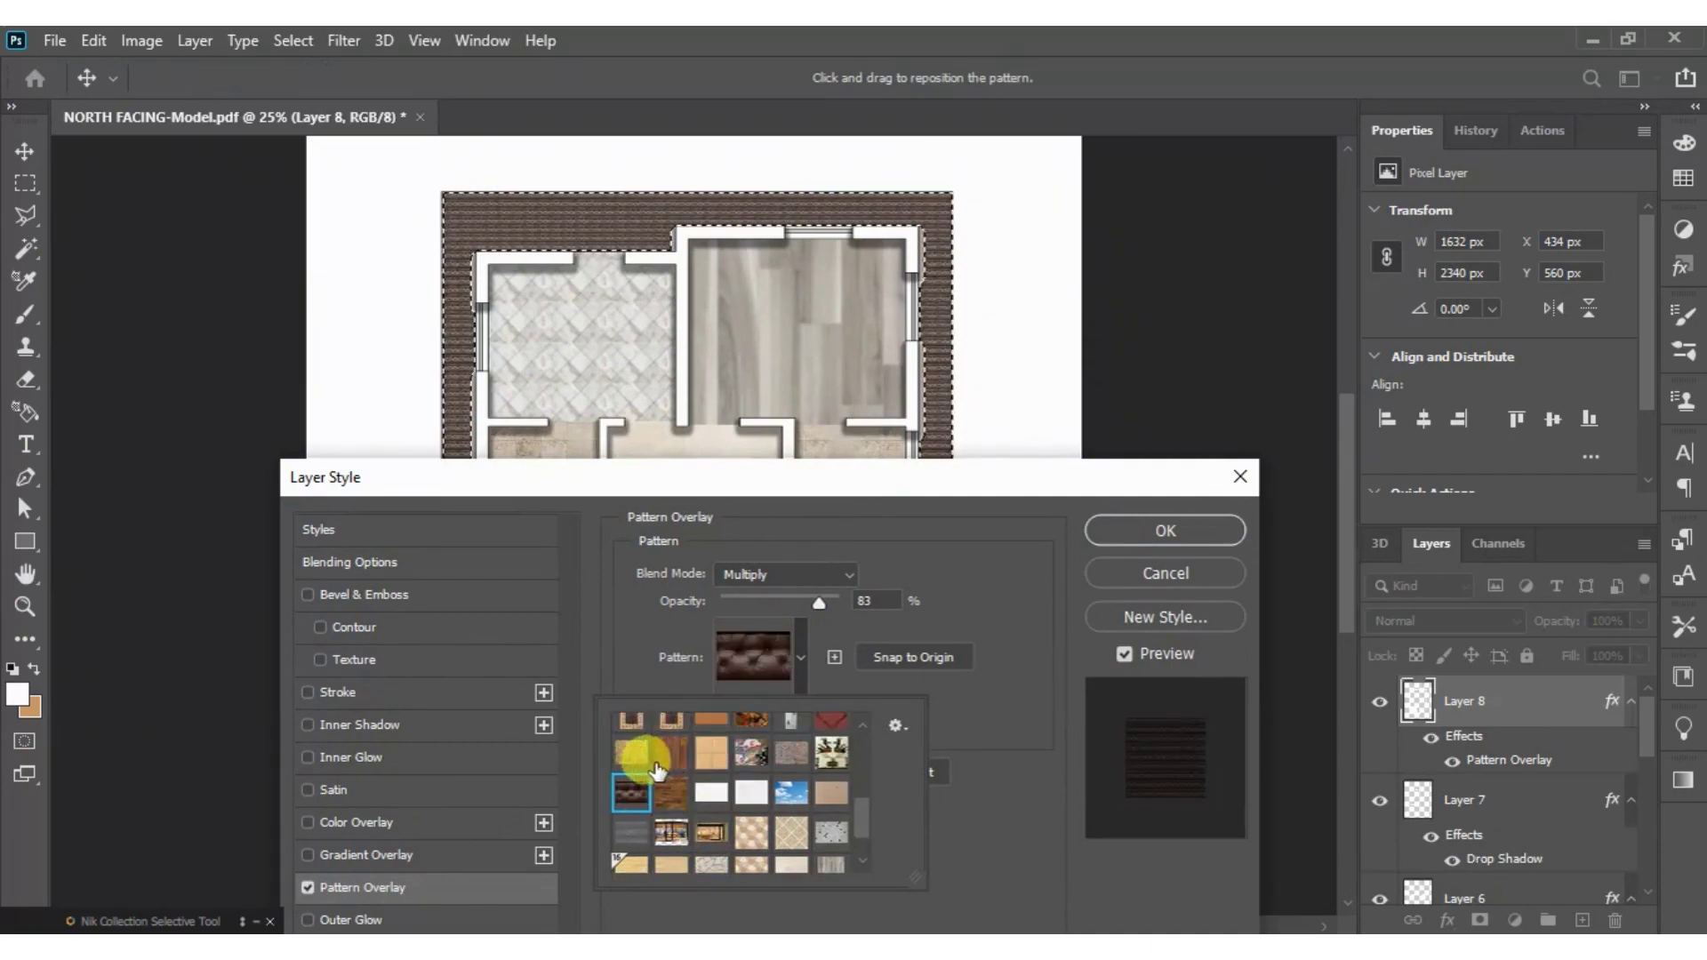
scroll(644, 782, "up", 1)
scroll(636, 784, "up", 1)
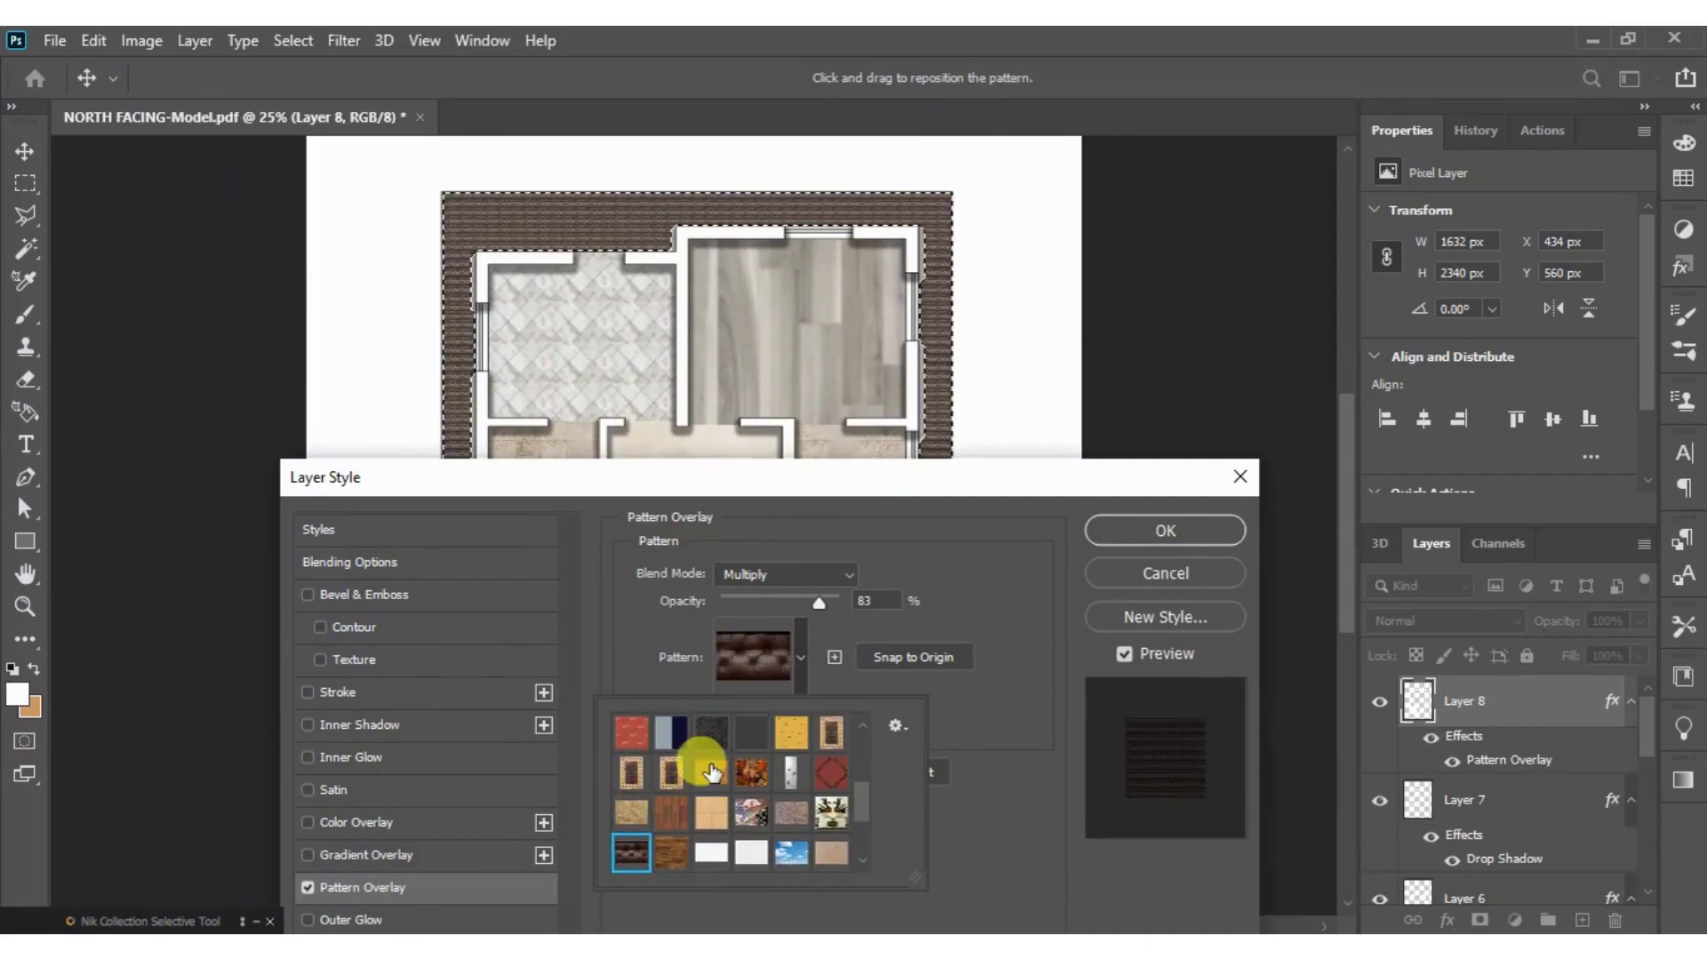
scroll(710, 770, "up", 1)
scroll(712, 774, "up", 1)
- Compare red-brown, tan plank, brown and orange wood, and white grid patterns, ending on tan planks
left_click(709, 771)
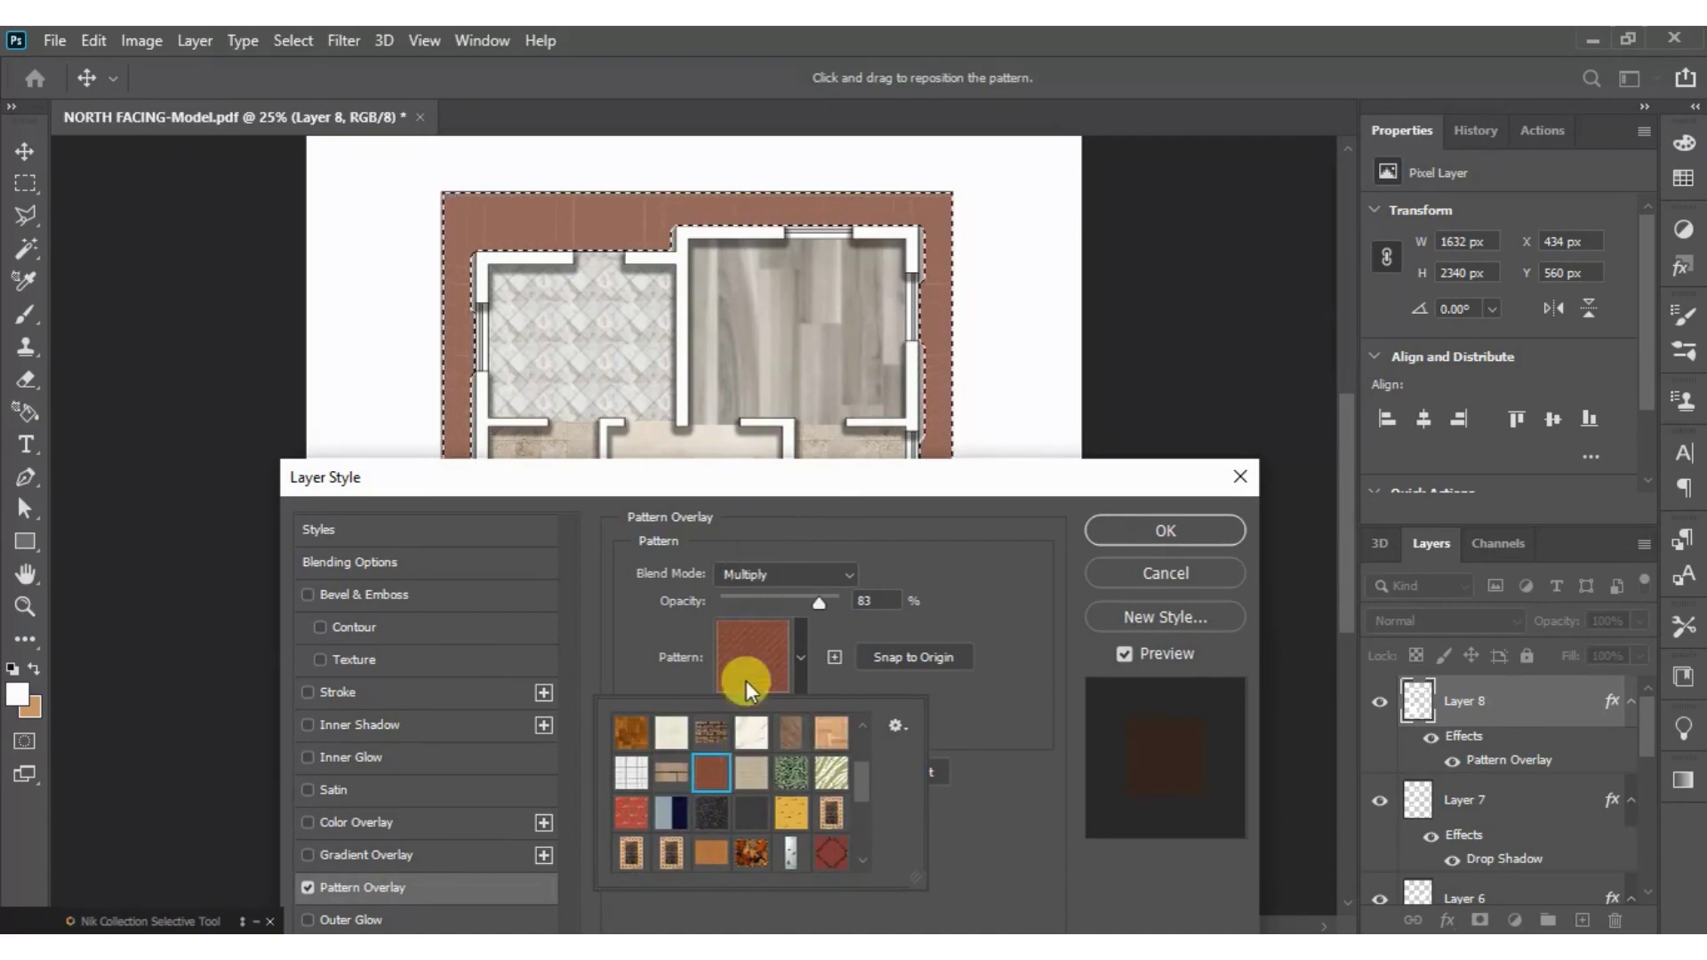
left_click(668, 769)
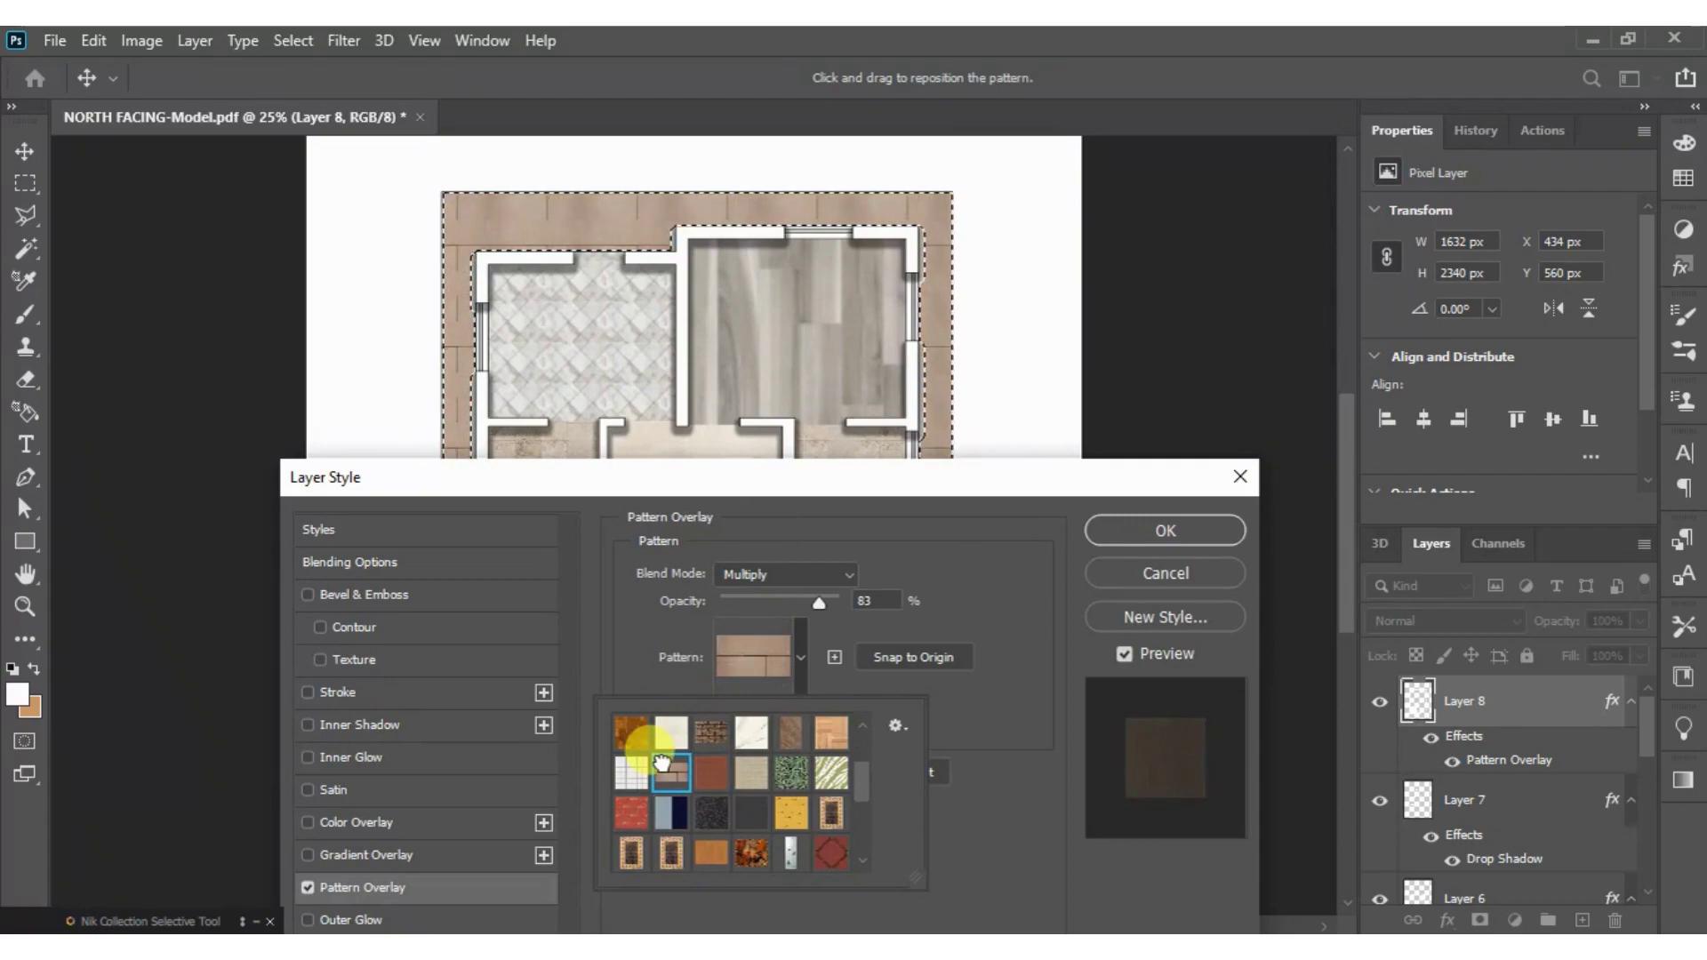
scroll(665, 771, "up", 2)
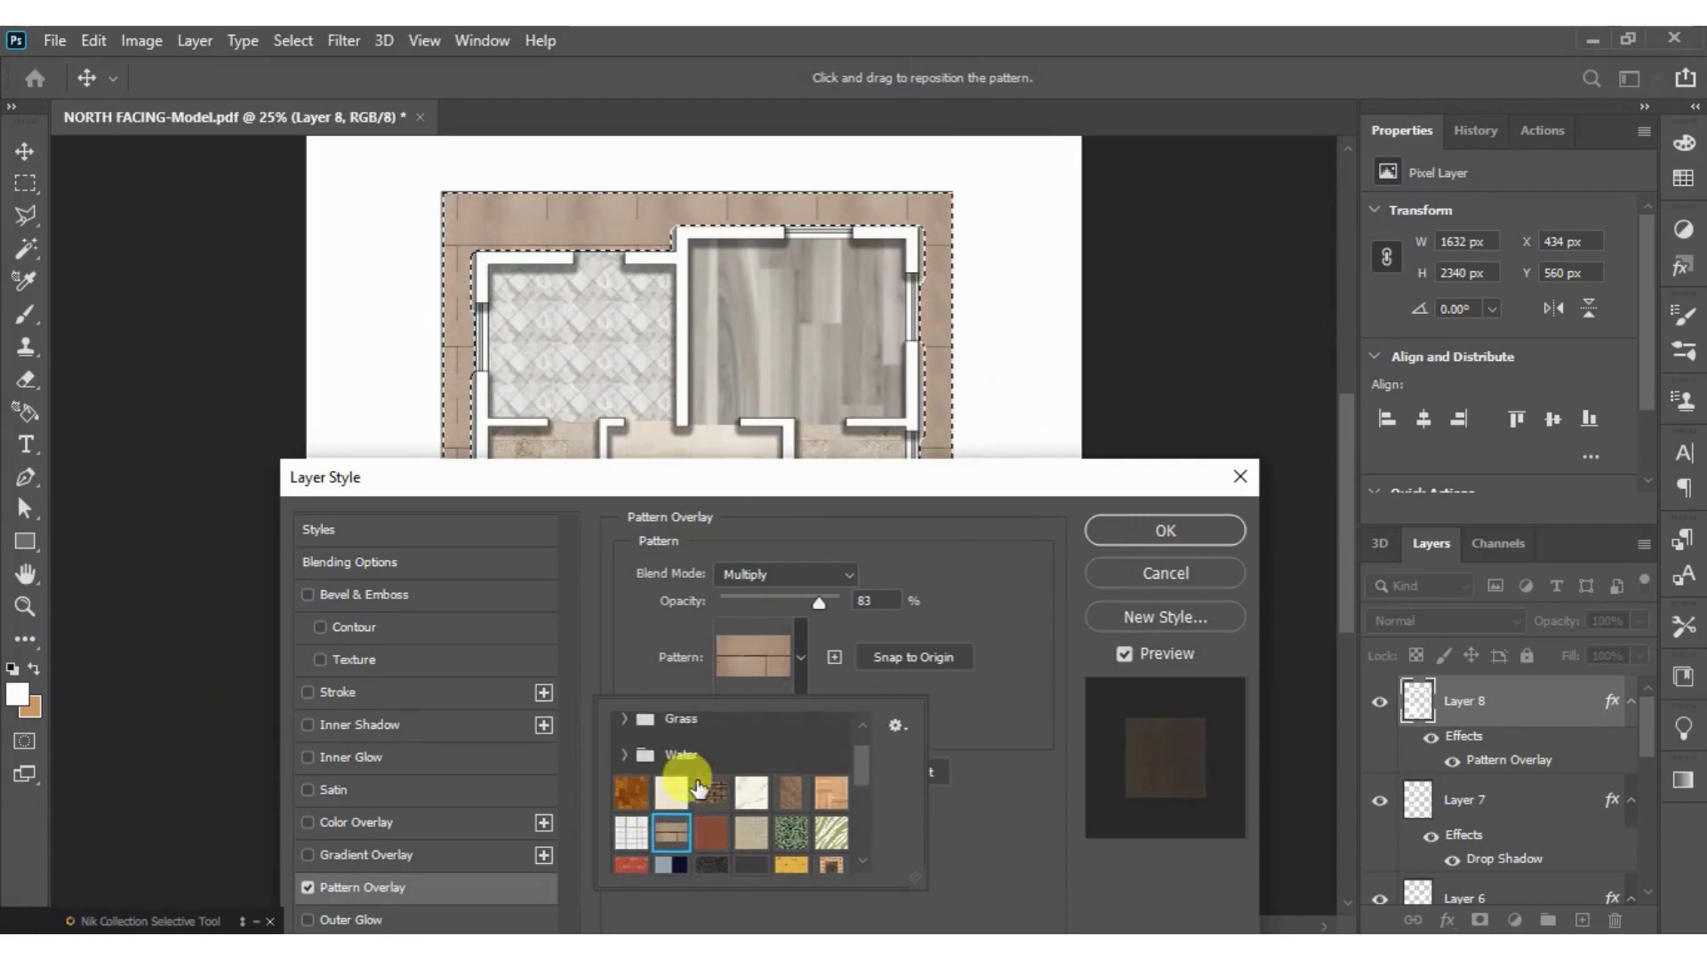
left_click(782, 790)
left_click(672, 833)
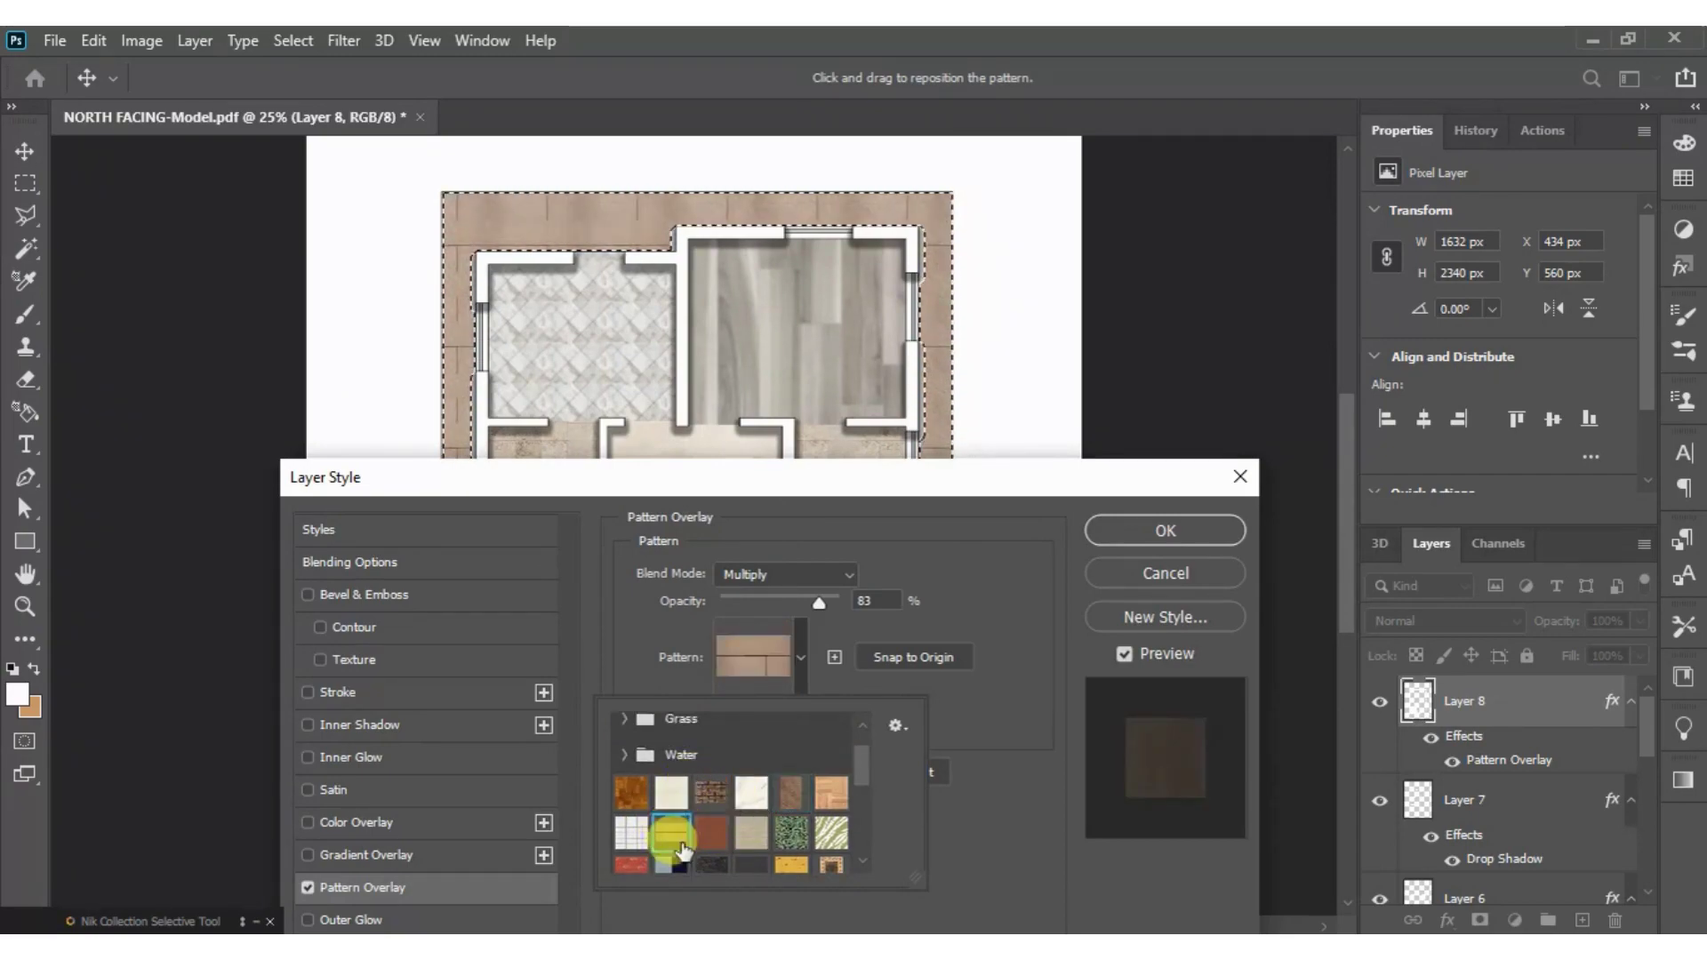
left_click(633, 794)
left_click(674, 831)
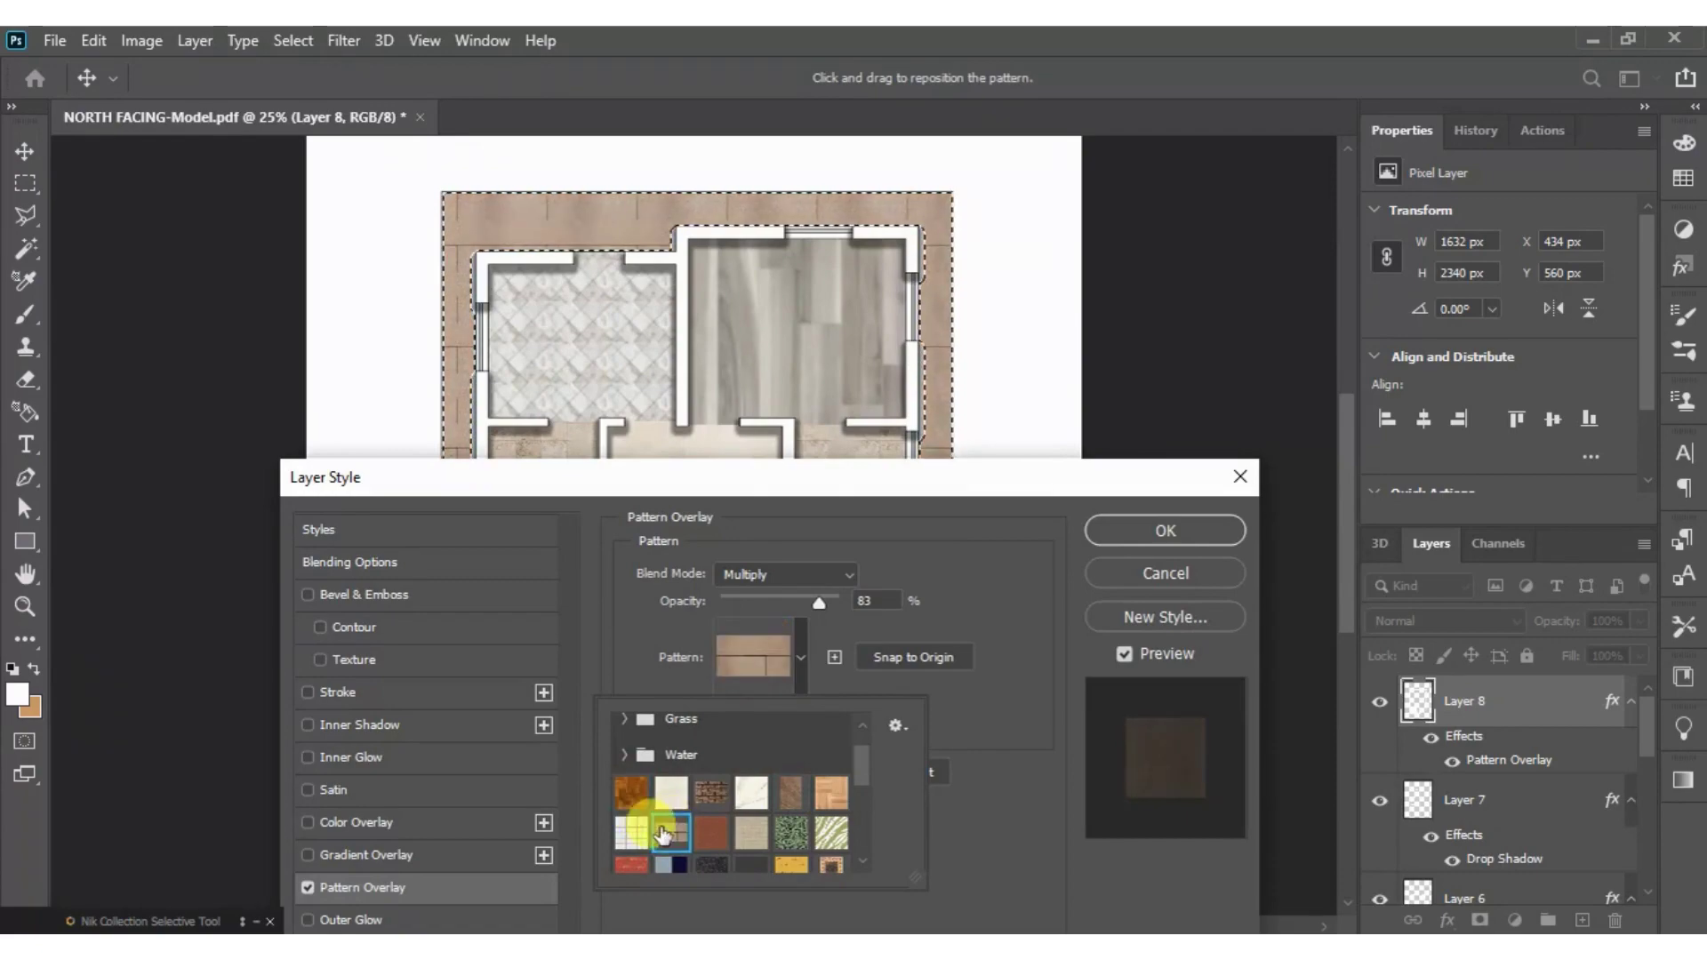
left_click(631, 830)
left_click(674, 836)
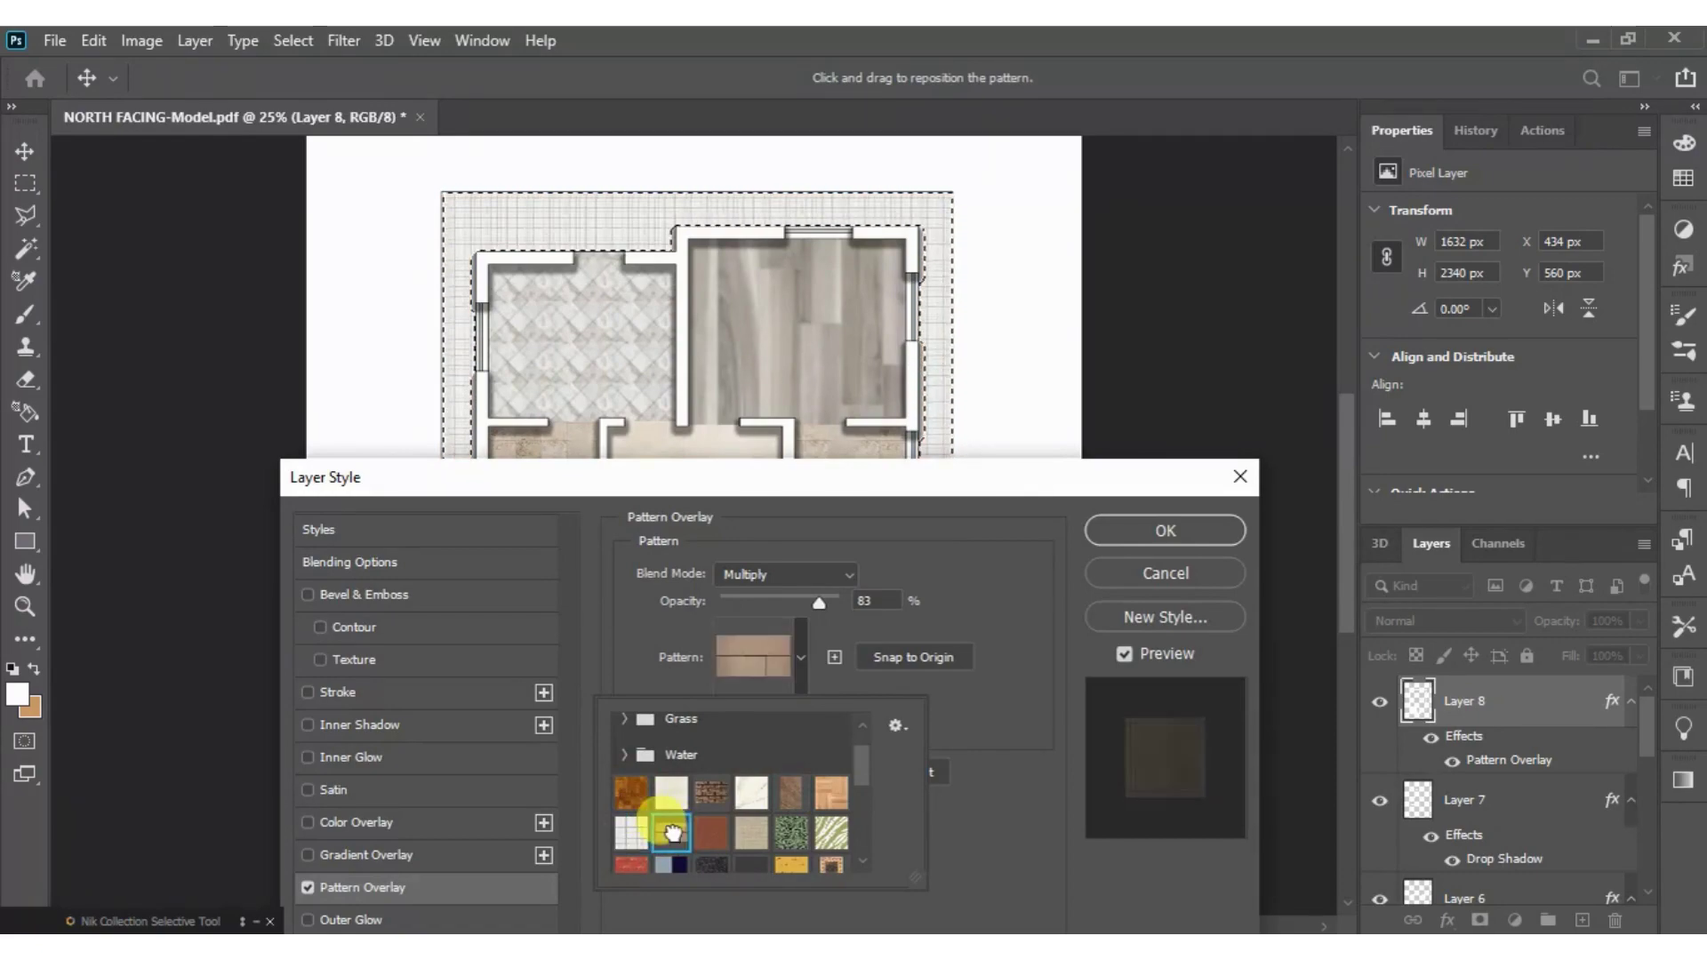
- Set the surround's paving pattern to 25% scale and about 73% opacity
left_click_drag(891, 482, 849, 683)
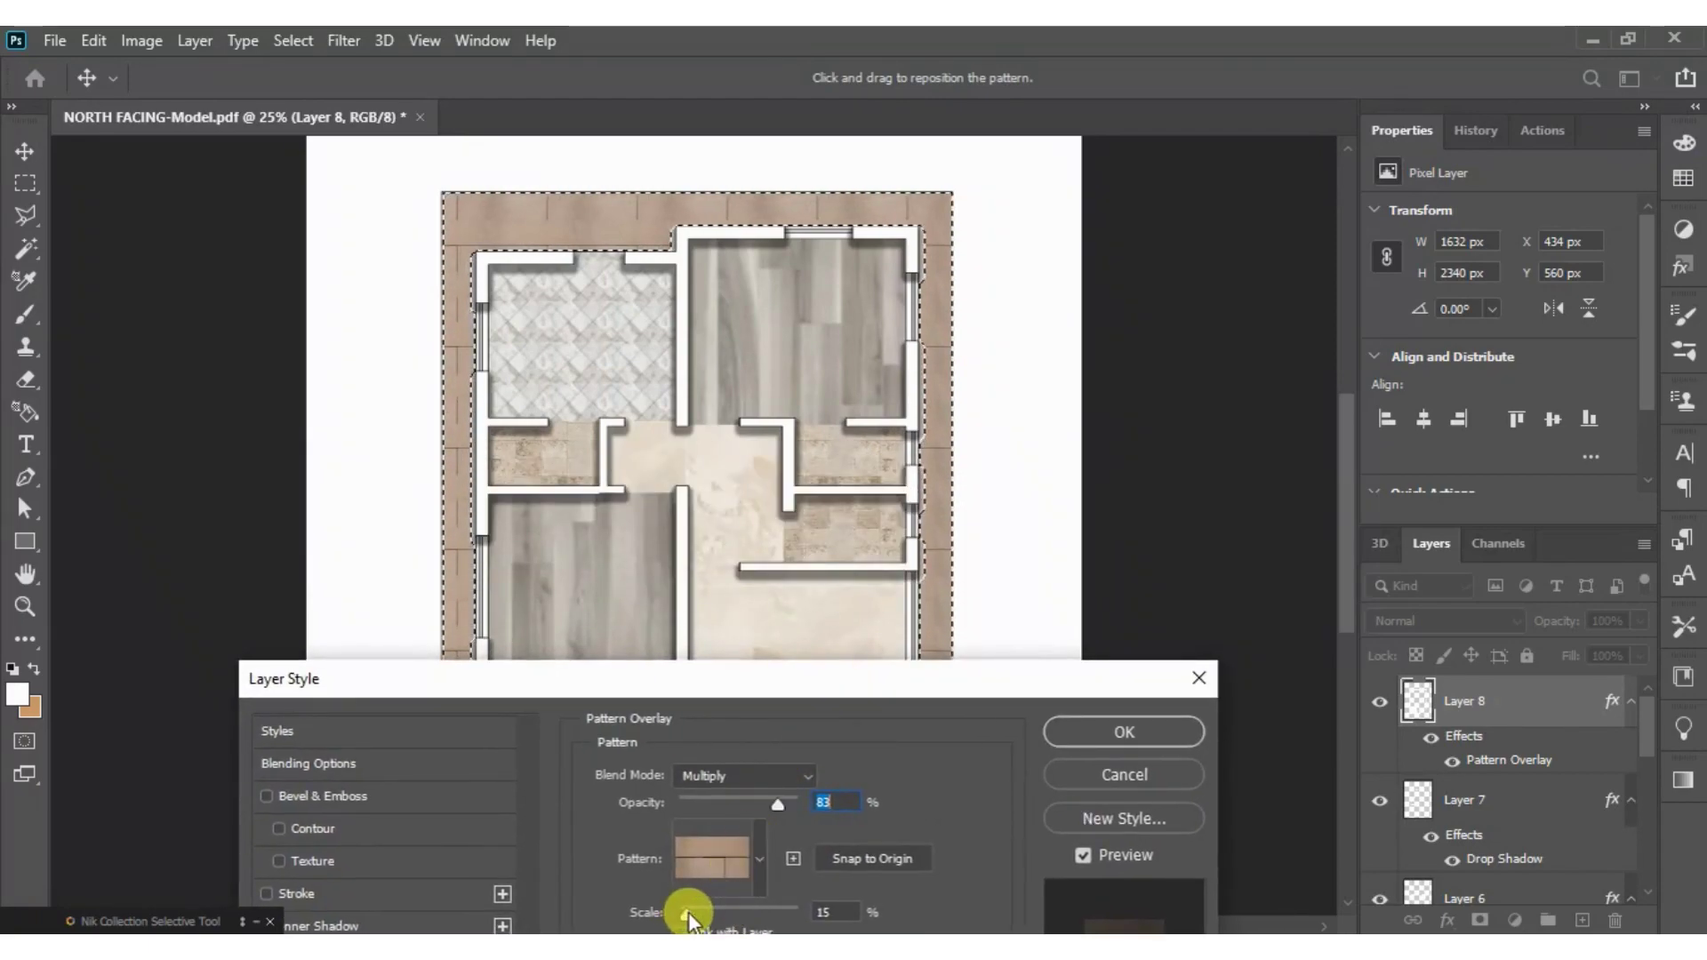
mouse_move(689, 915)
left_mouse_down()
mouse_move(740, 914)
mouse_move(696, 905)
left_mouse_up()
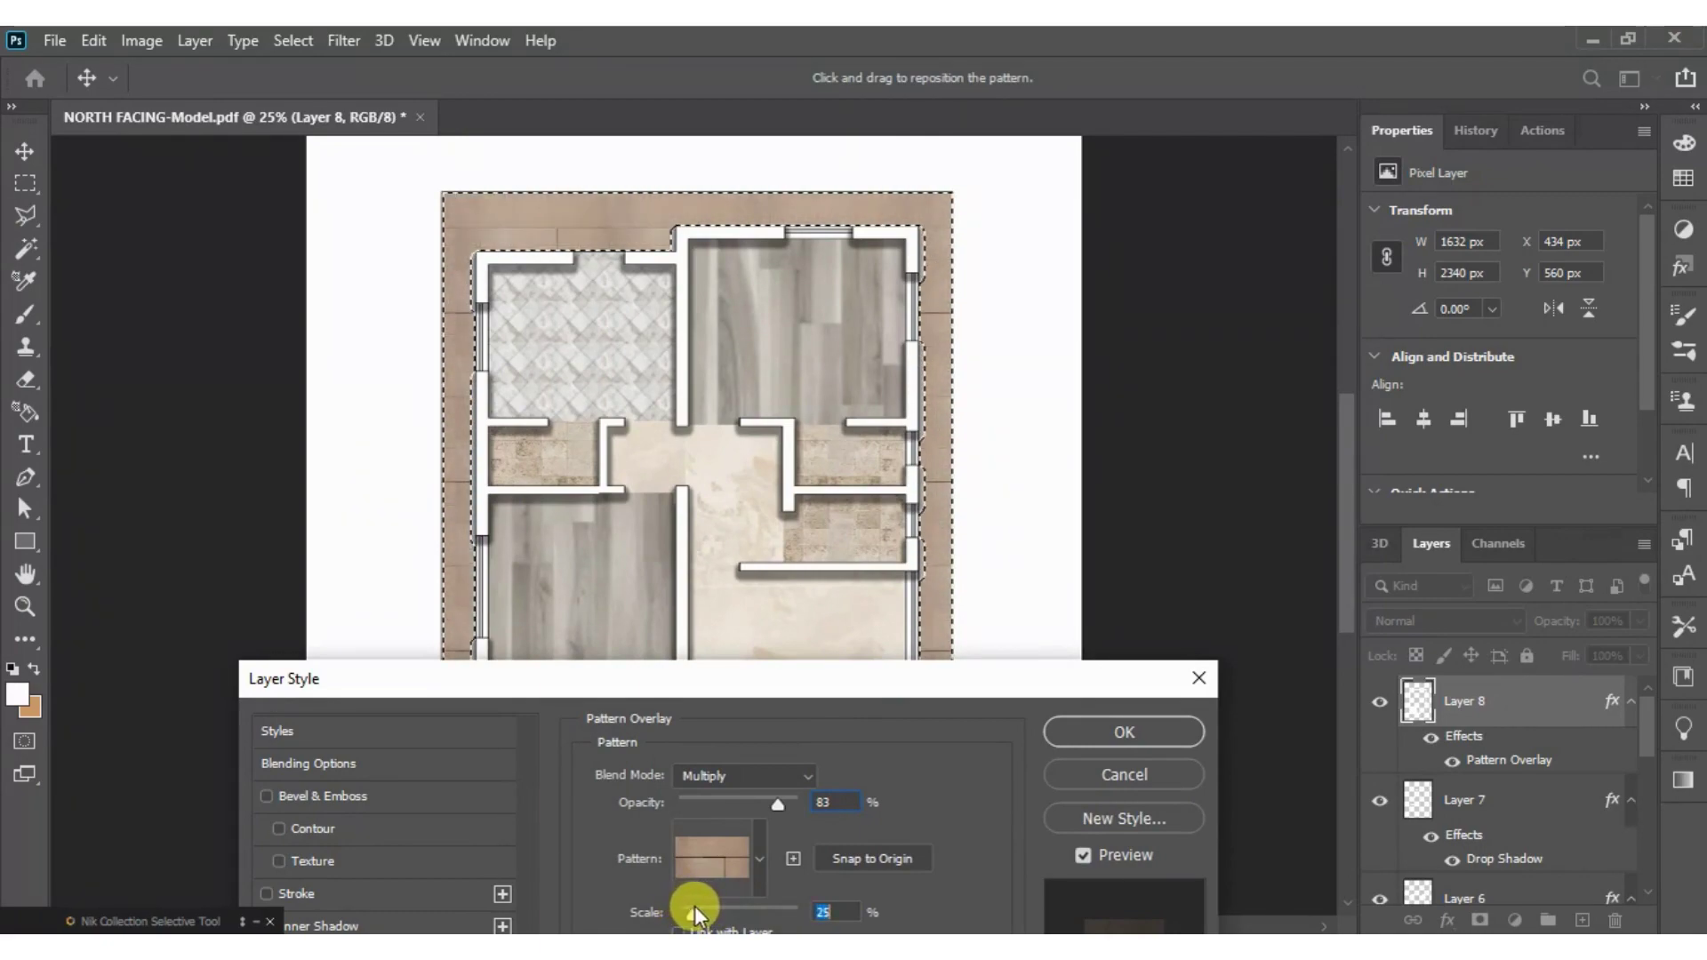
left_click_drag(781, 803, 762, 800)
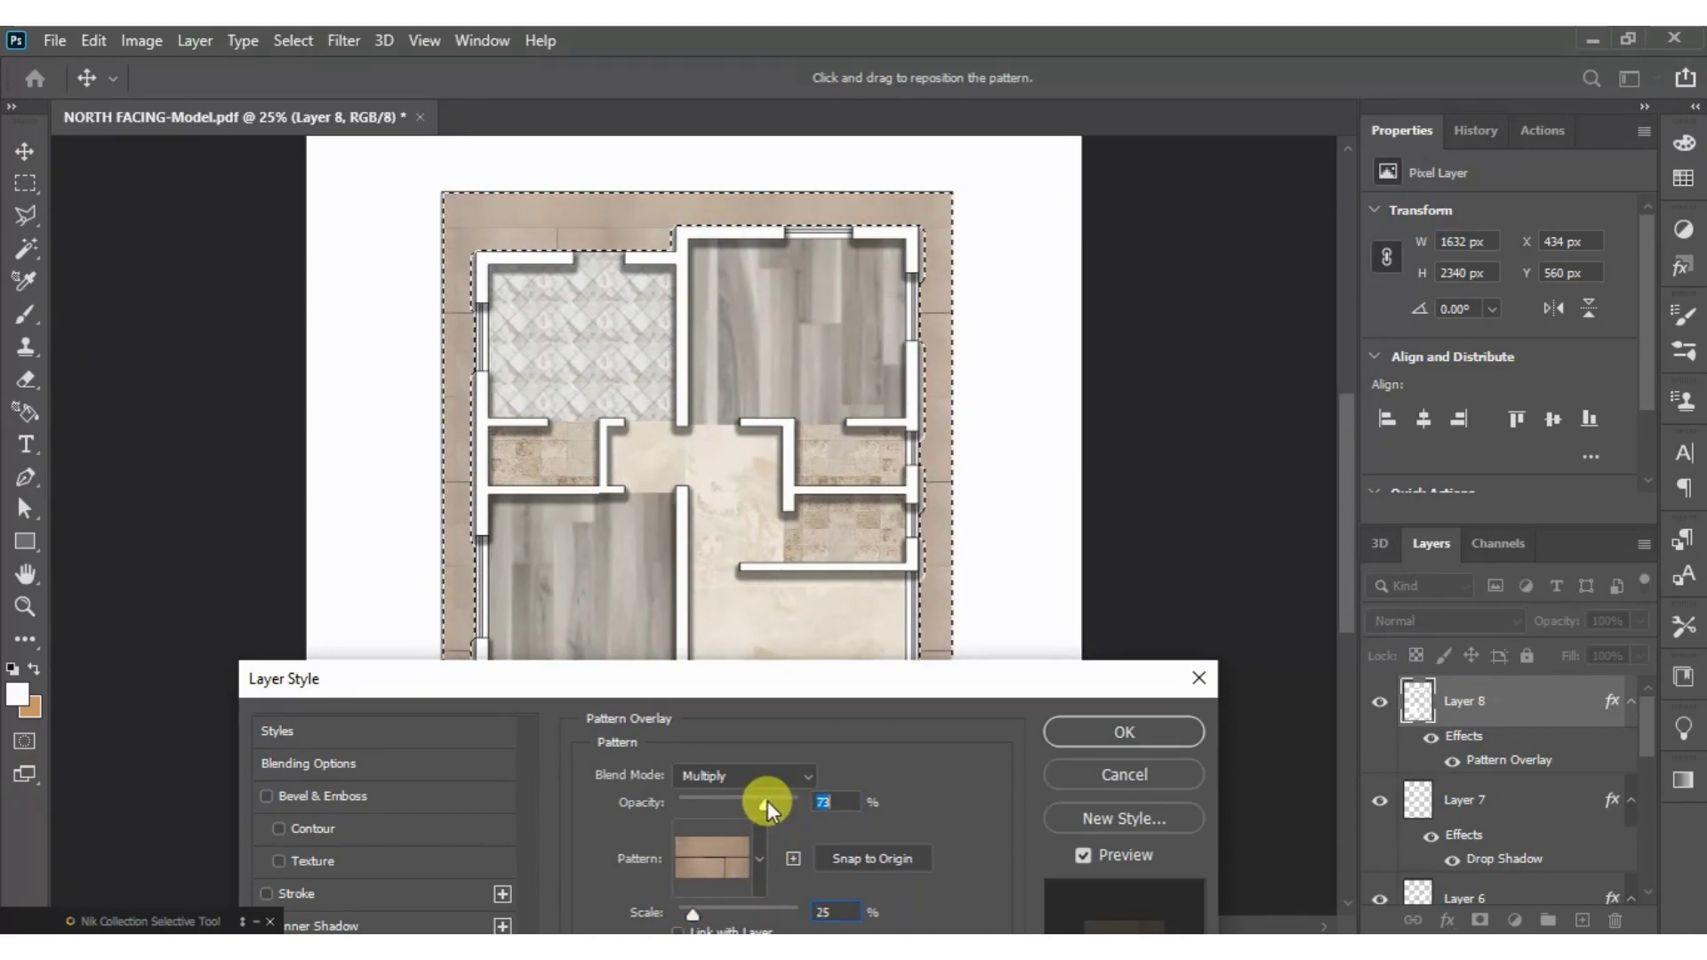
left_click(1085, 738)
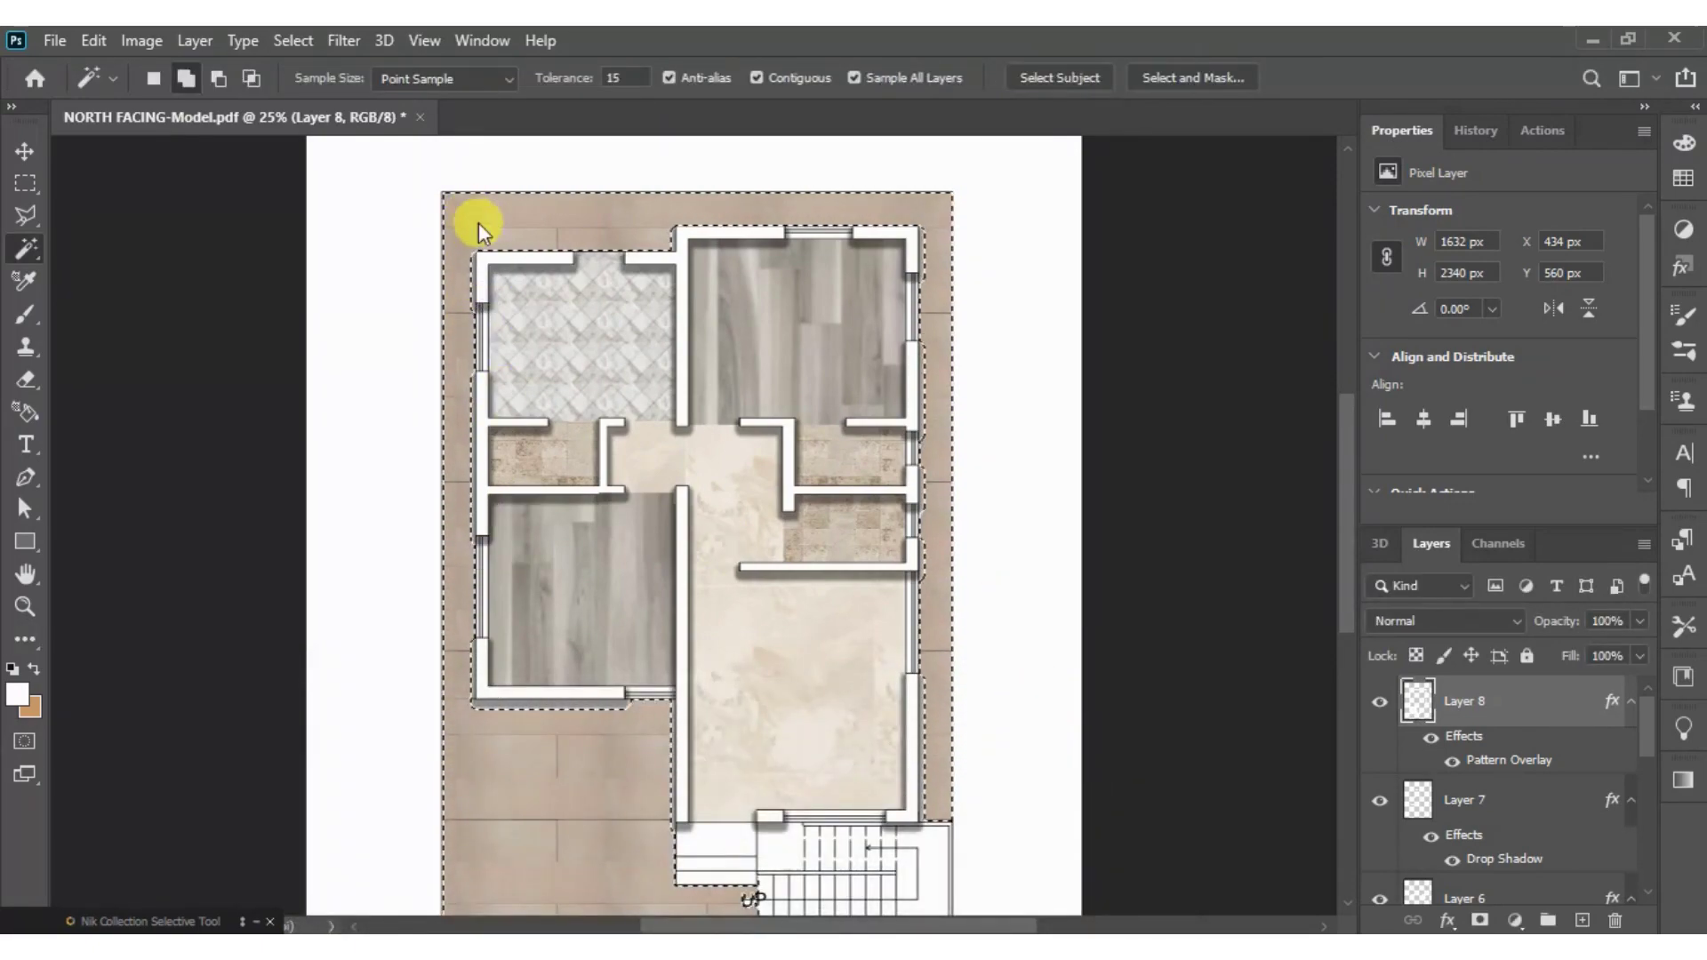
- Deselect the surround area on the canvas
right_click(478, 231)
left_click(538, 531)
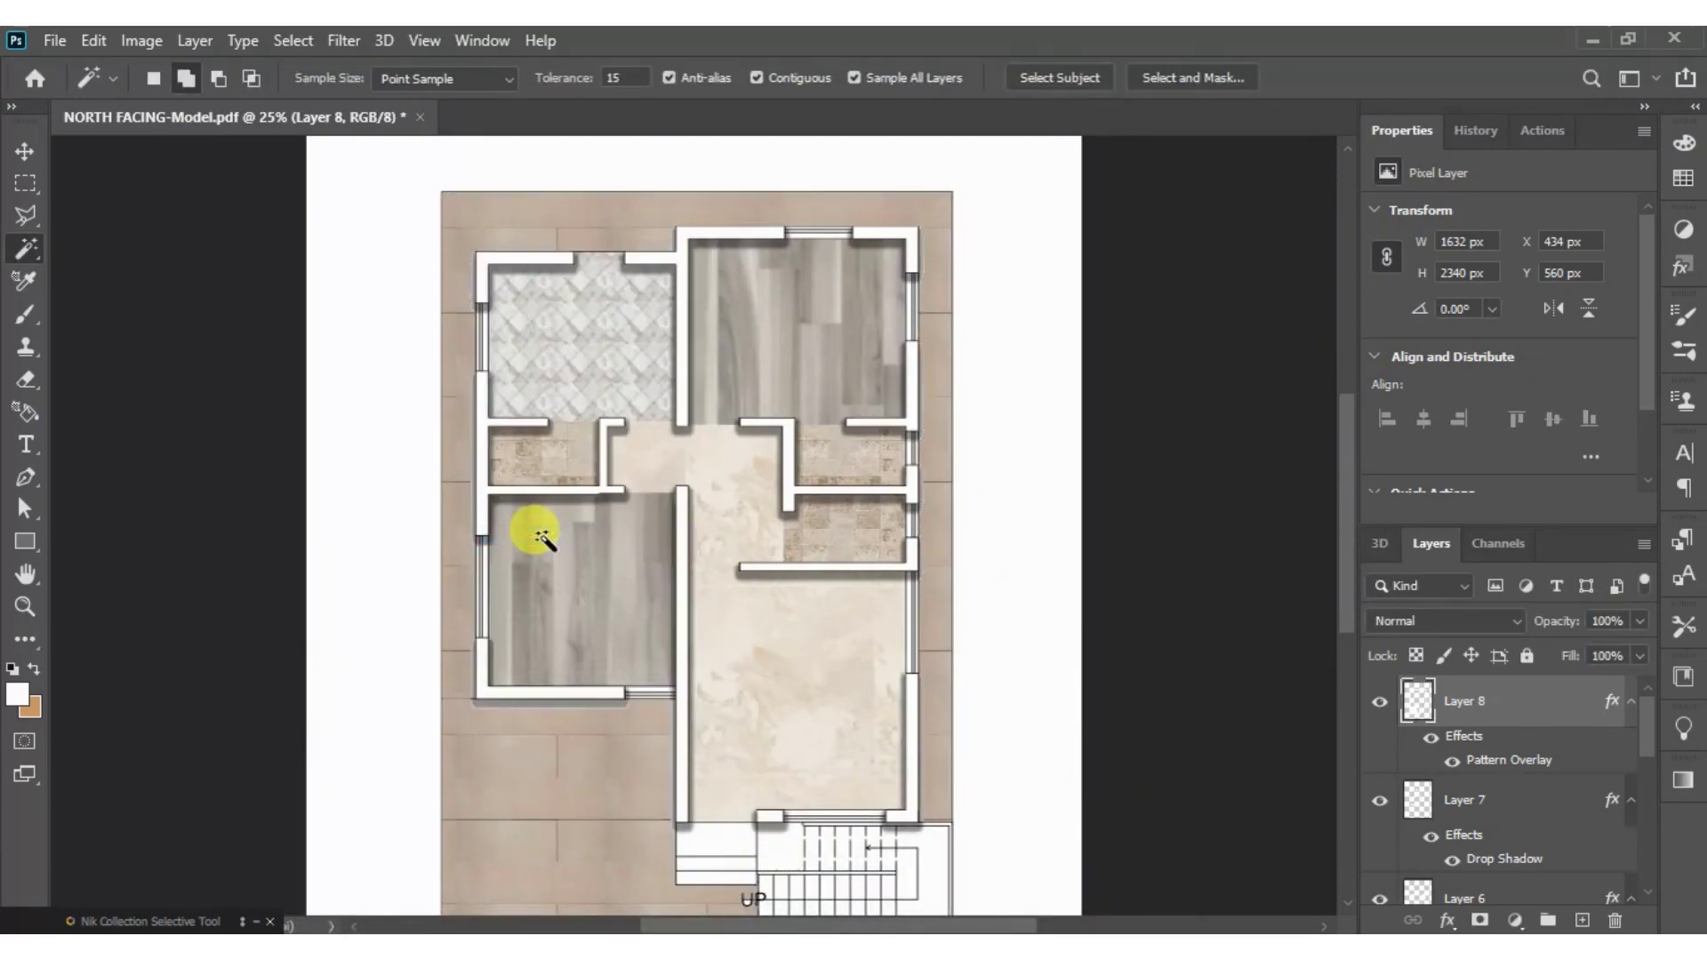
scroll(553, 617, "down", 1)
scroll(552, 617, "down", 1)
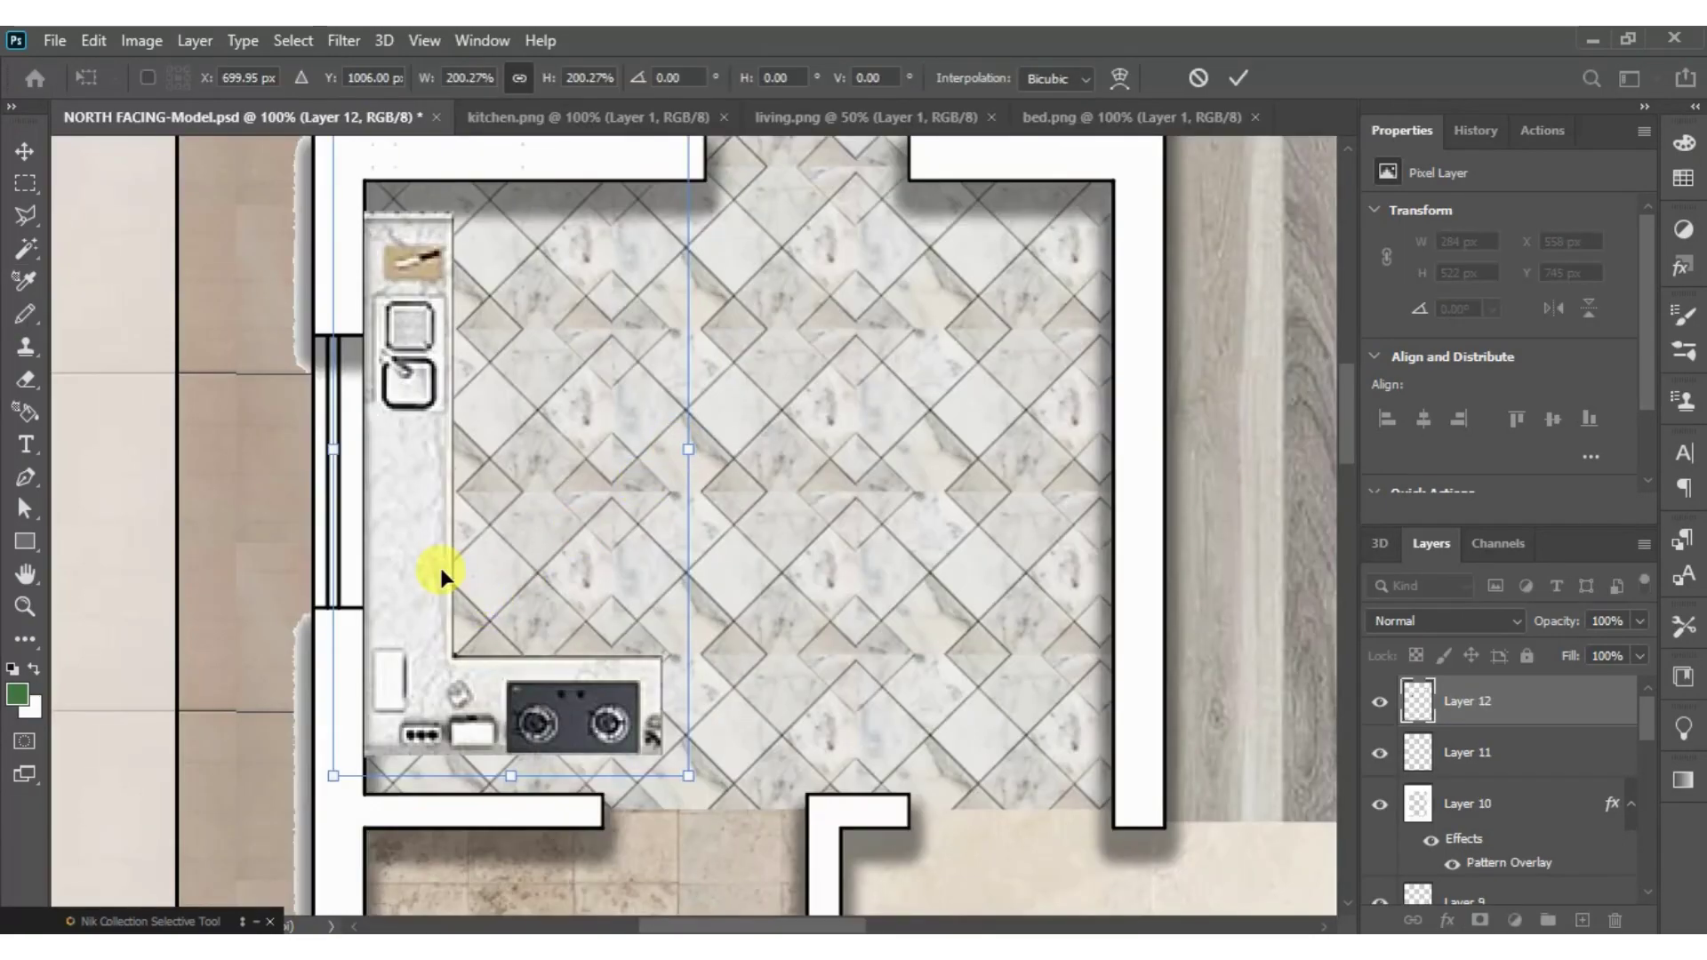
- Move the kitchen counter down and scale it down to fit the kitchen
left_click_drag(440, 563, 439, 610)
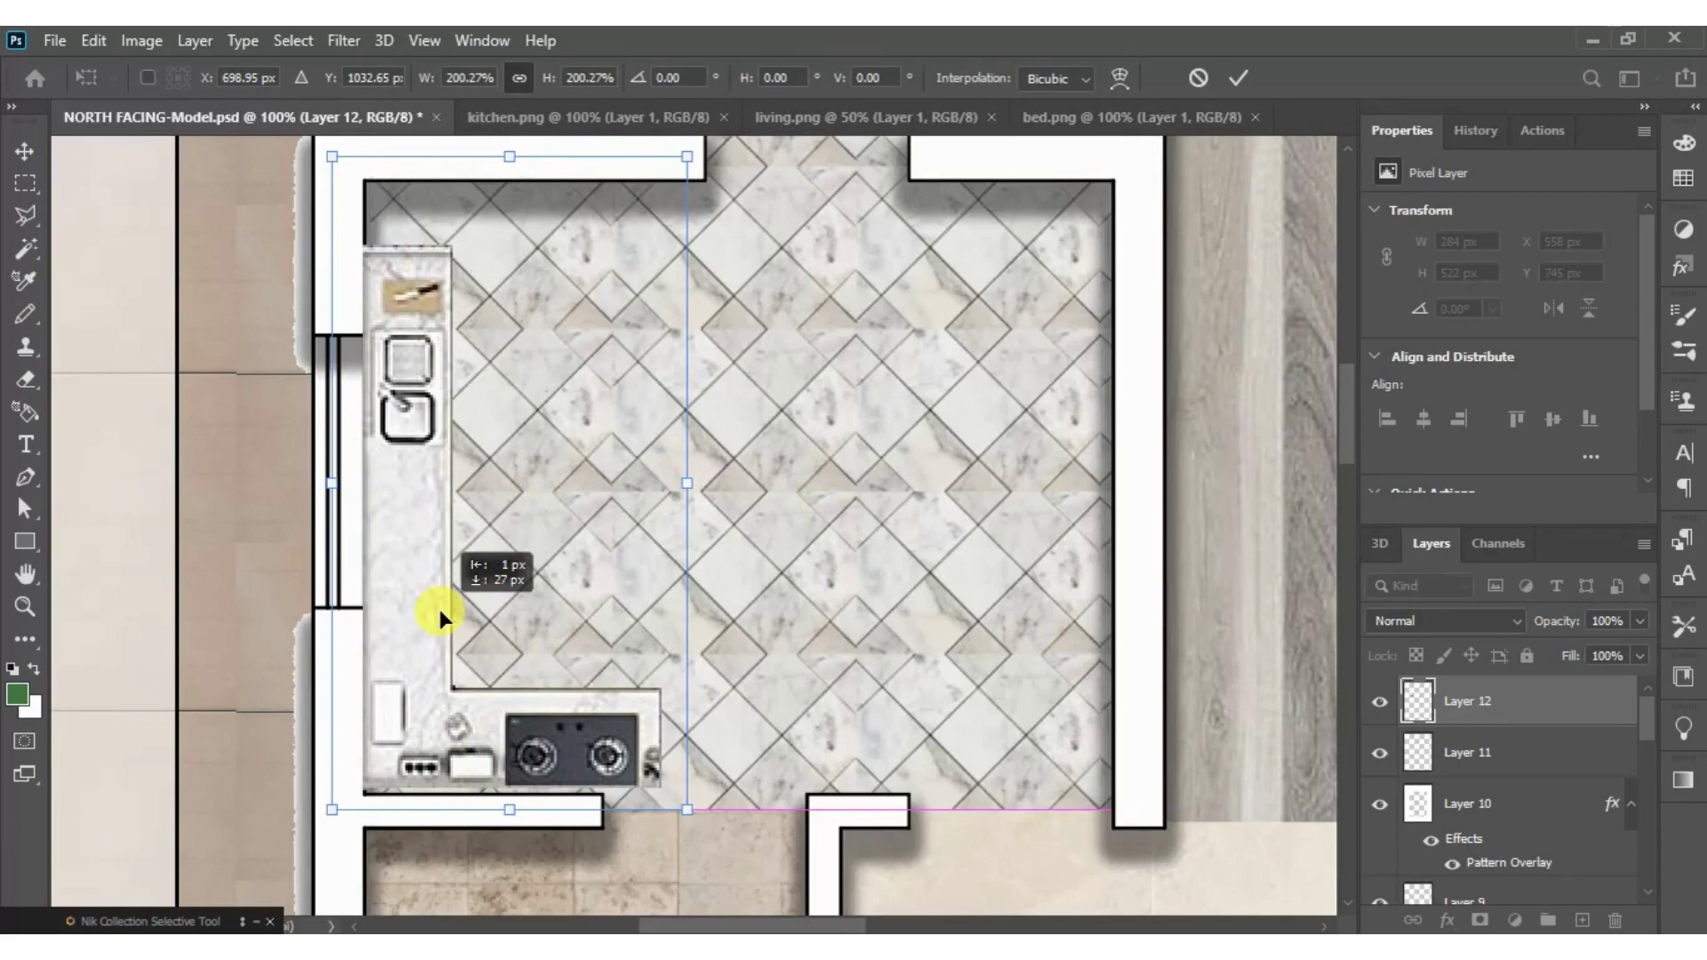
left_click_drag(691, 476, 672, 478)
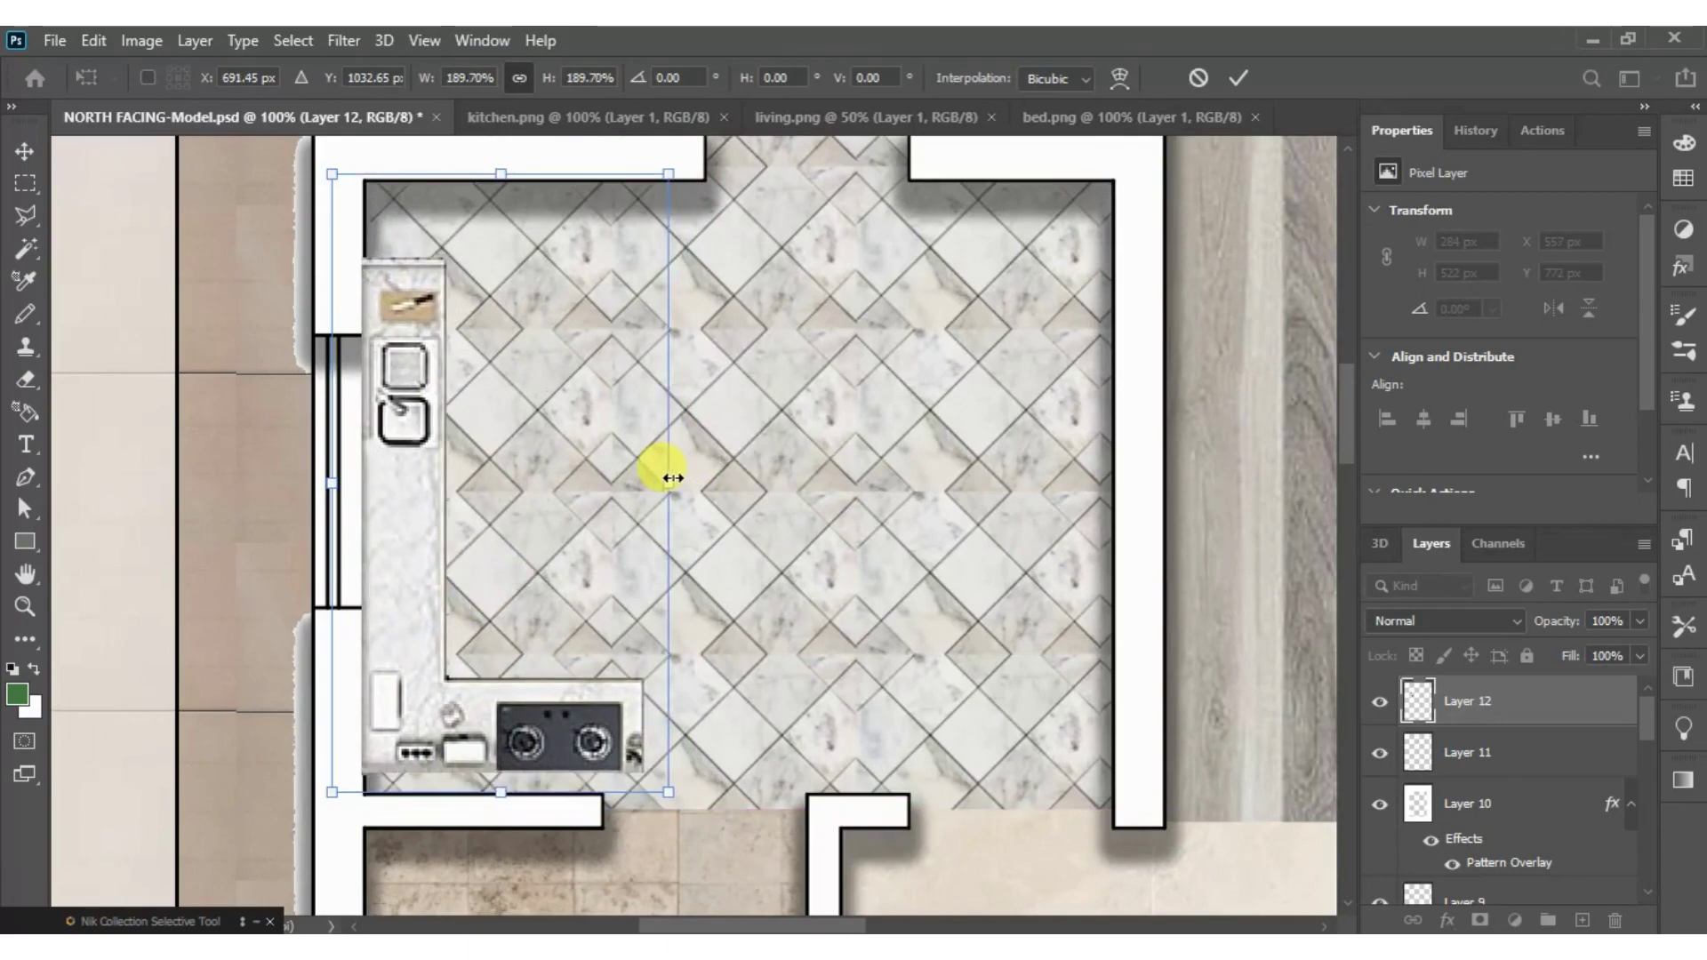
left_click_drag(664, 169, 621, 238)
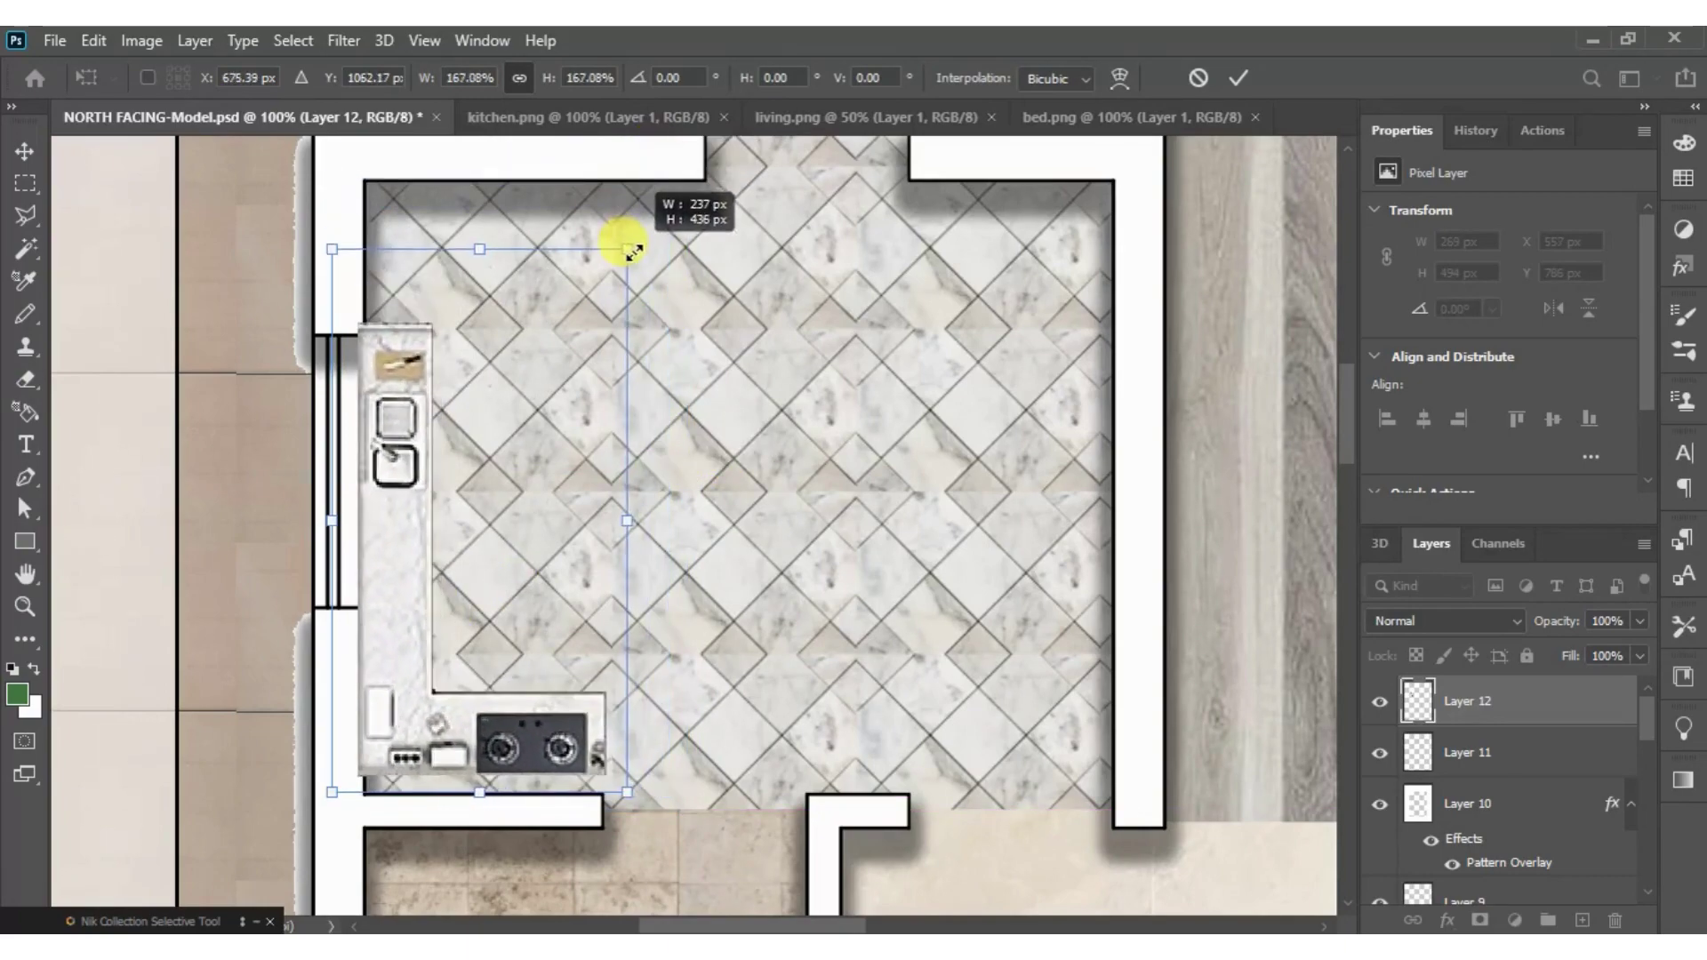
left_click_drag(486, 395, 510, 414)
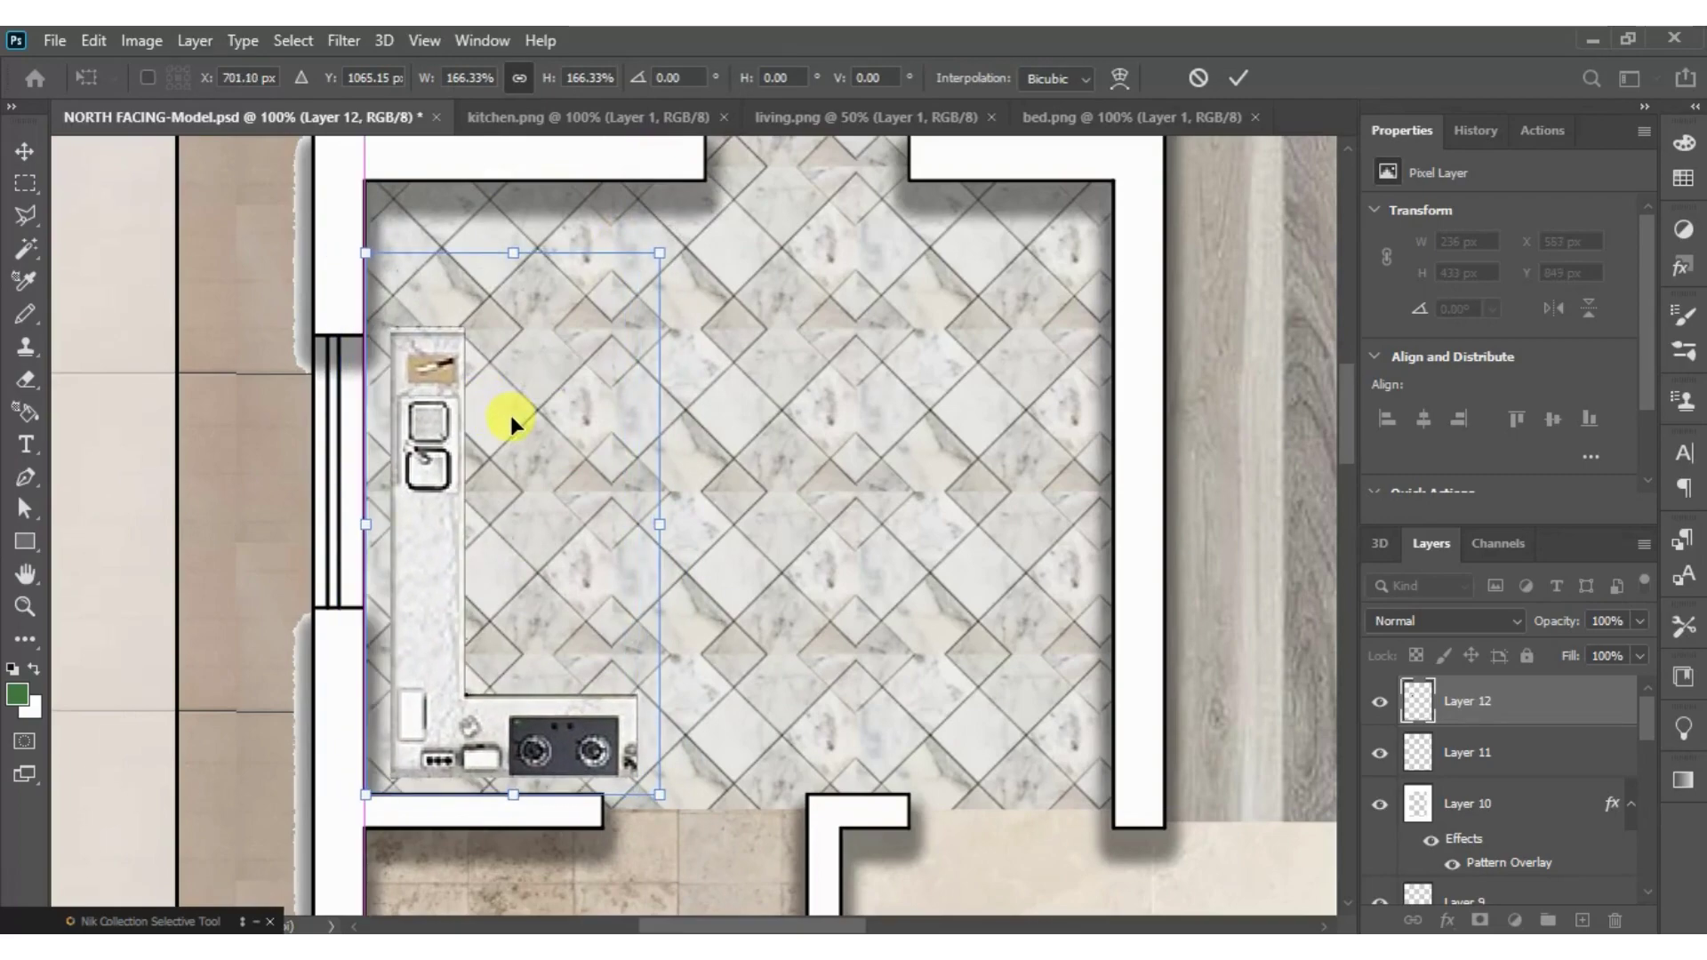
scroll(514, 413, "down", 1)
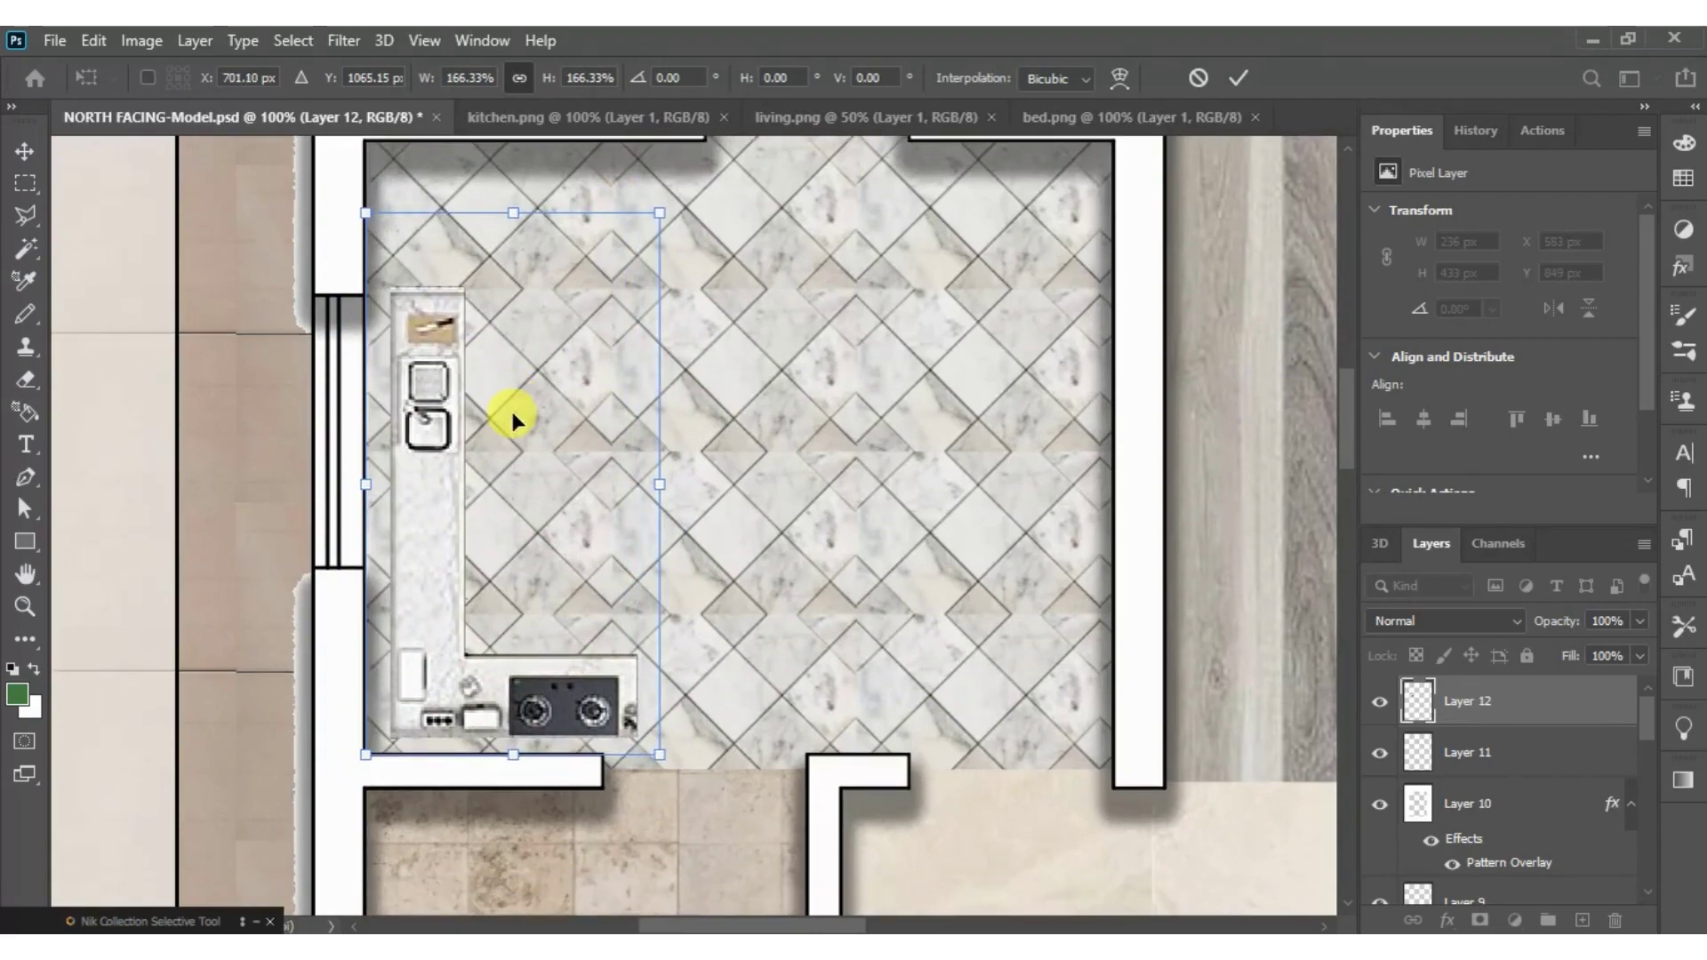
scroll(511, 415, "up", 3)
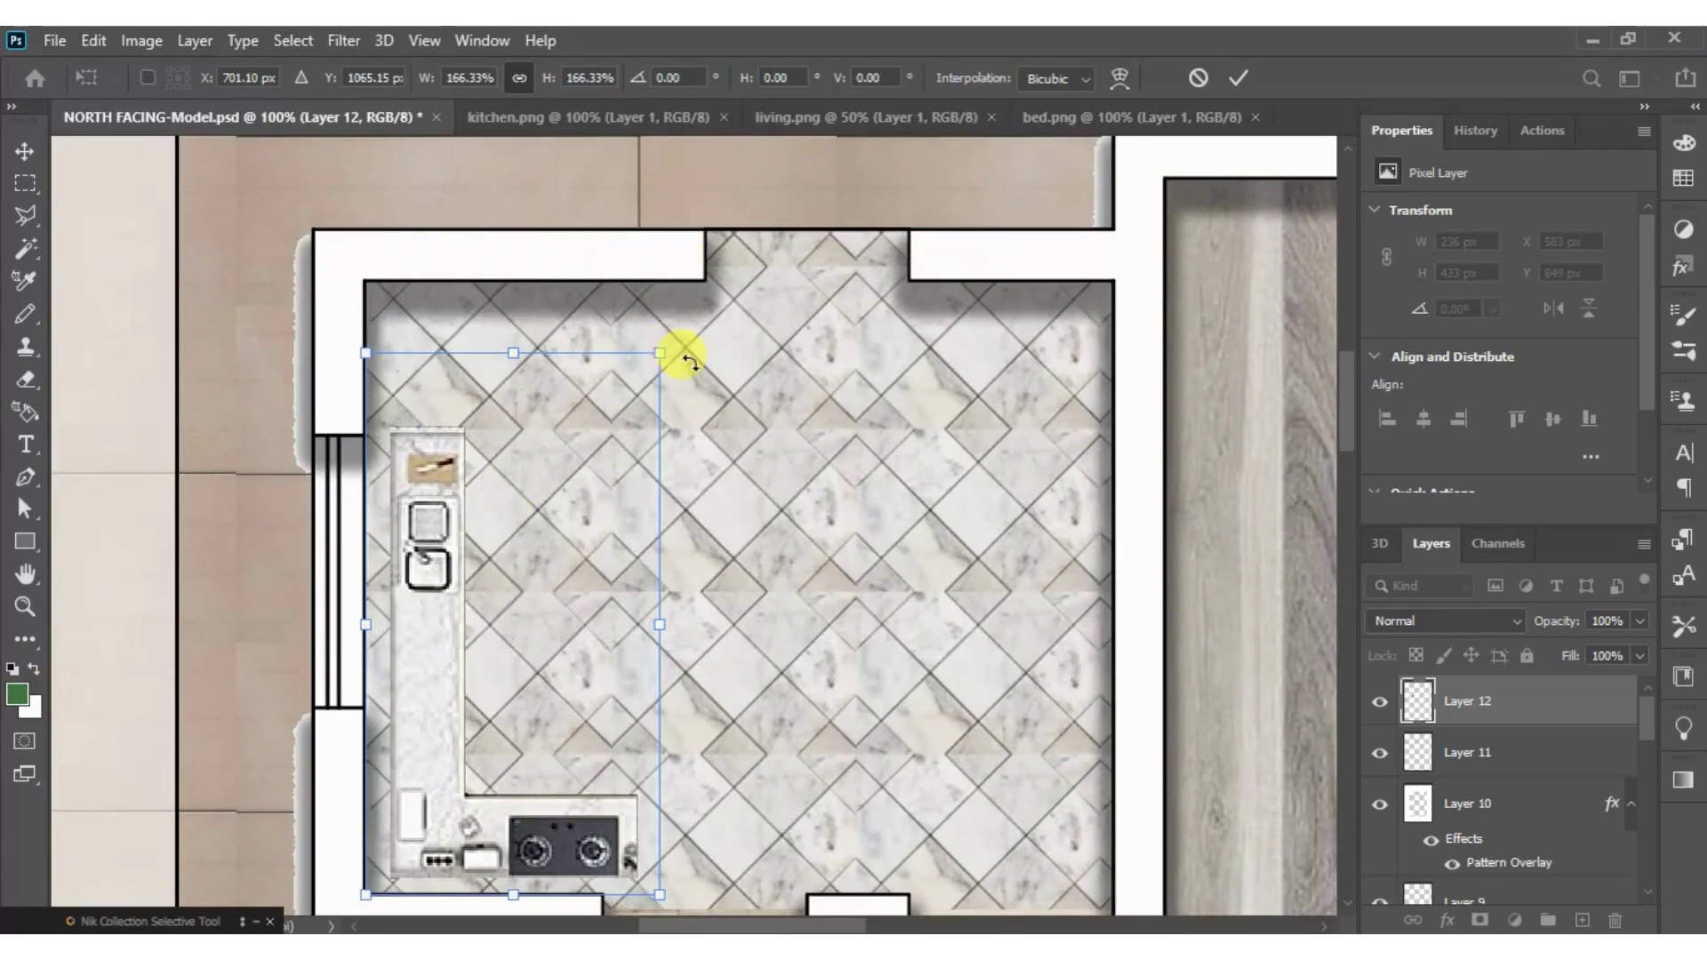
- Rotate the counter 90°, stretch it against the kitchen's top and left walls, and commit
left_click_drag(679, 358, 782, 827)
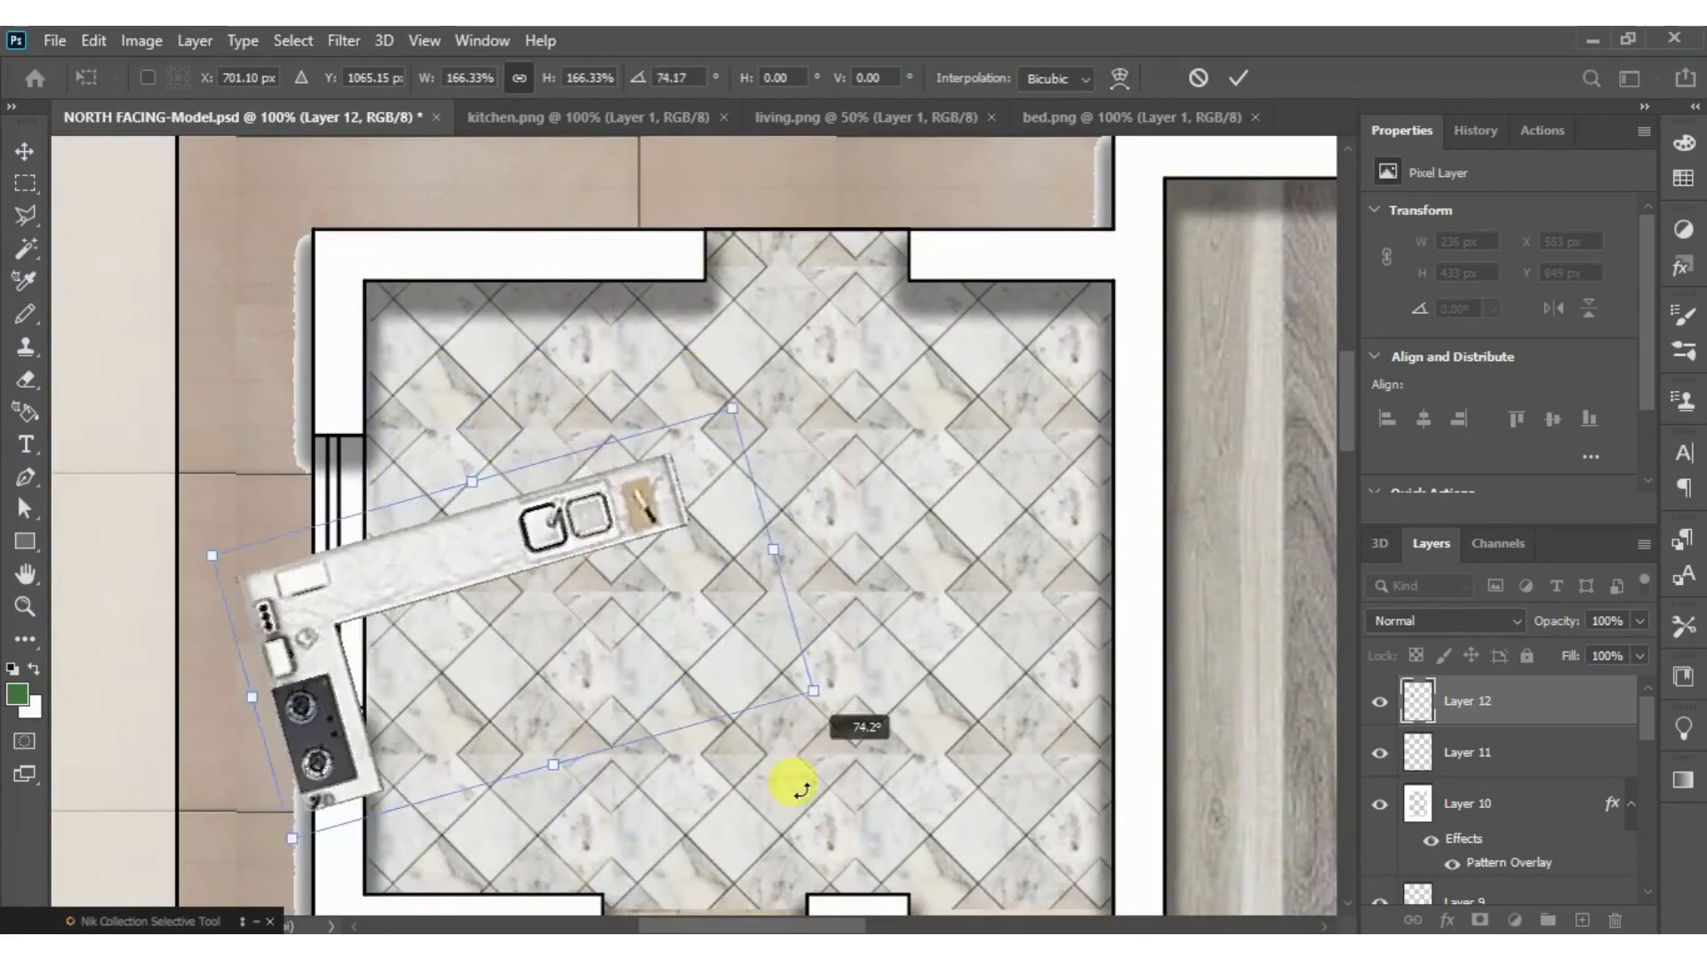
left_click(641, 82)
type("0")
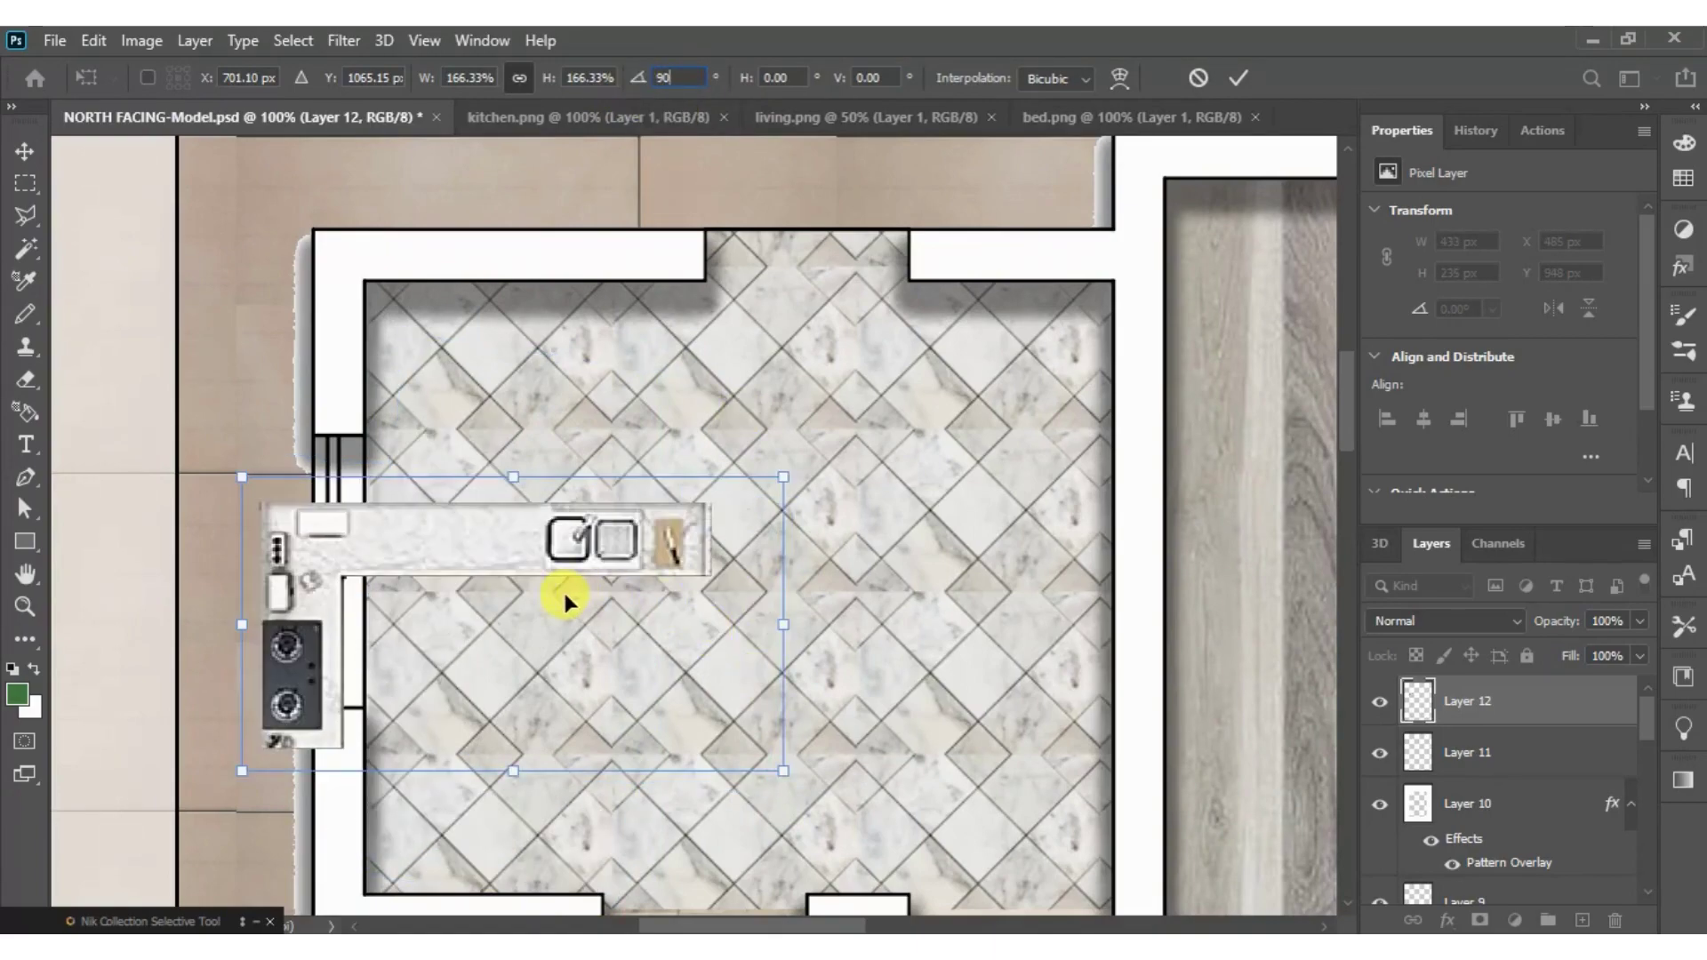
mouse_move(533, 525)
left_mouse_down()
mouse_move(707, 402)
mouse_move(648, 350)
left_mouse_up()
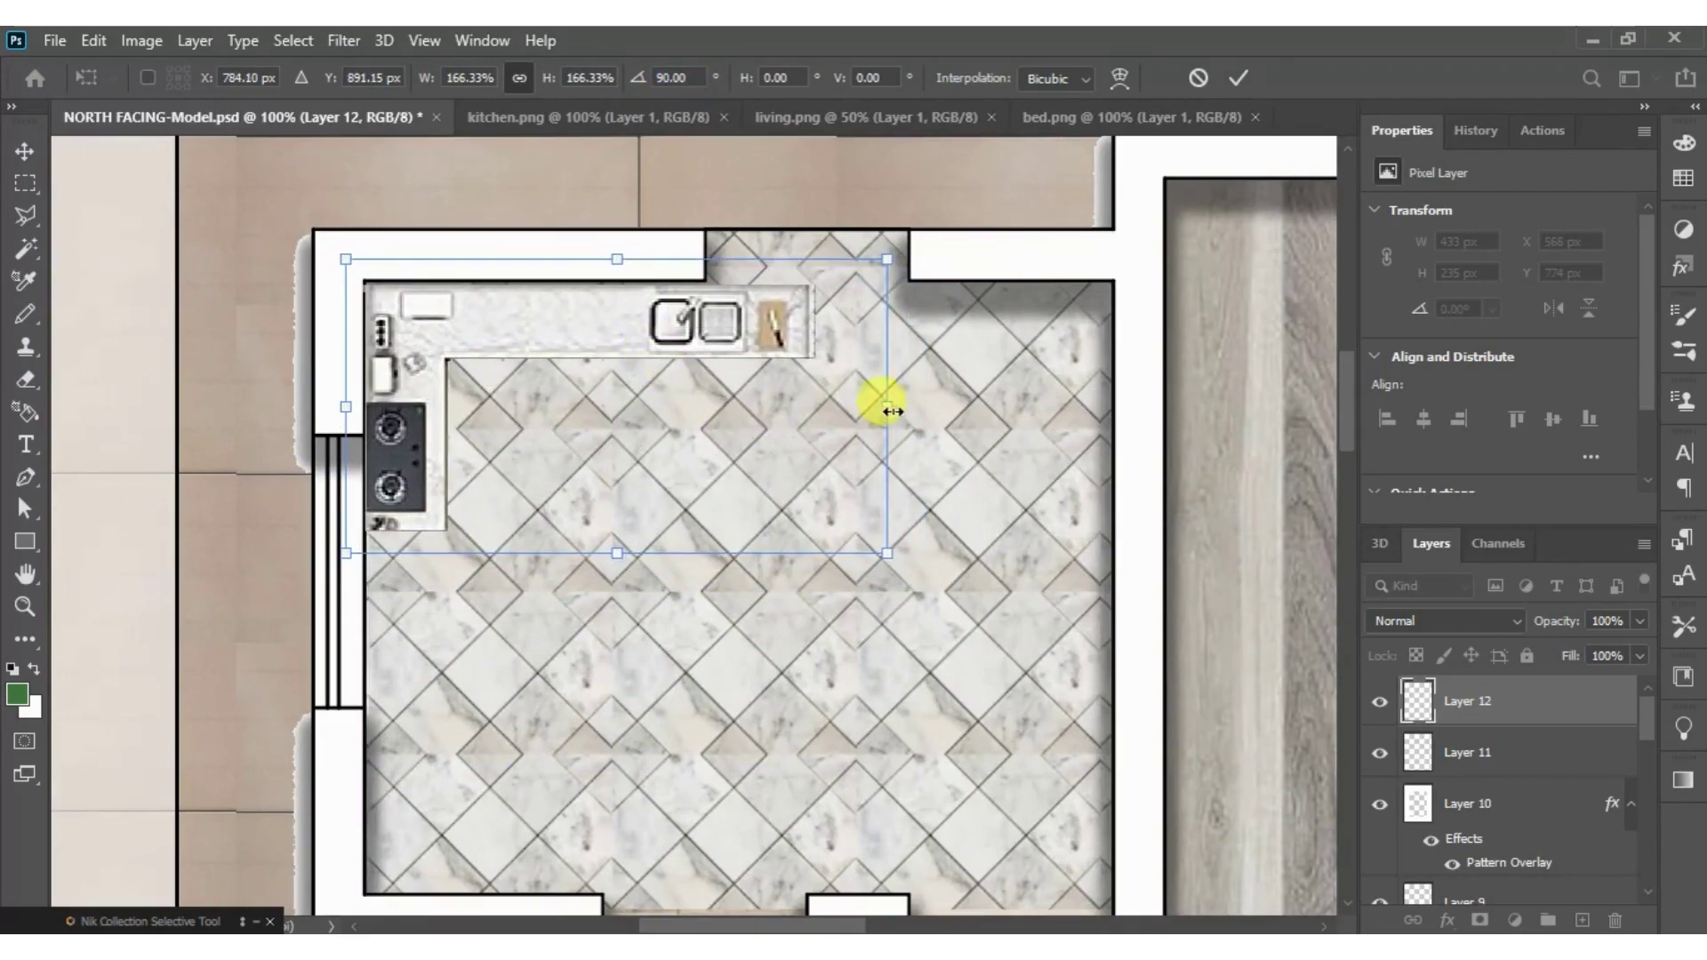
left_click_drag(887, 406, 1239, 450)
mouse_move(678, 485)
left_mouse_down()
mouse_move(656, 533)
mouse_move(669, 566)
left_mouse_up()
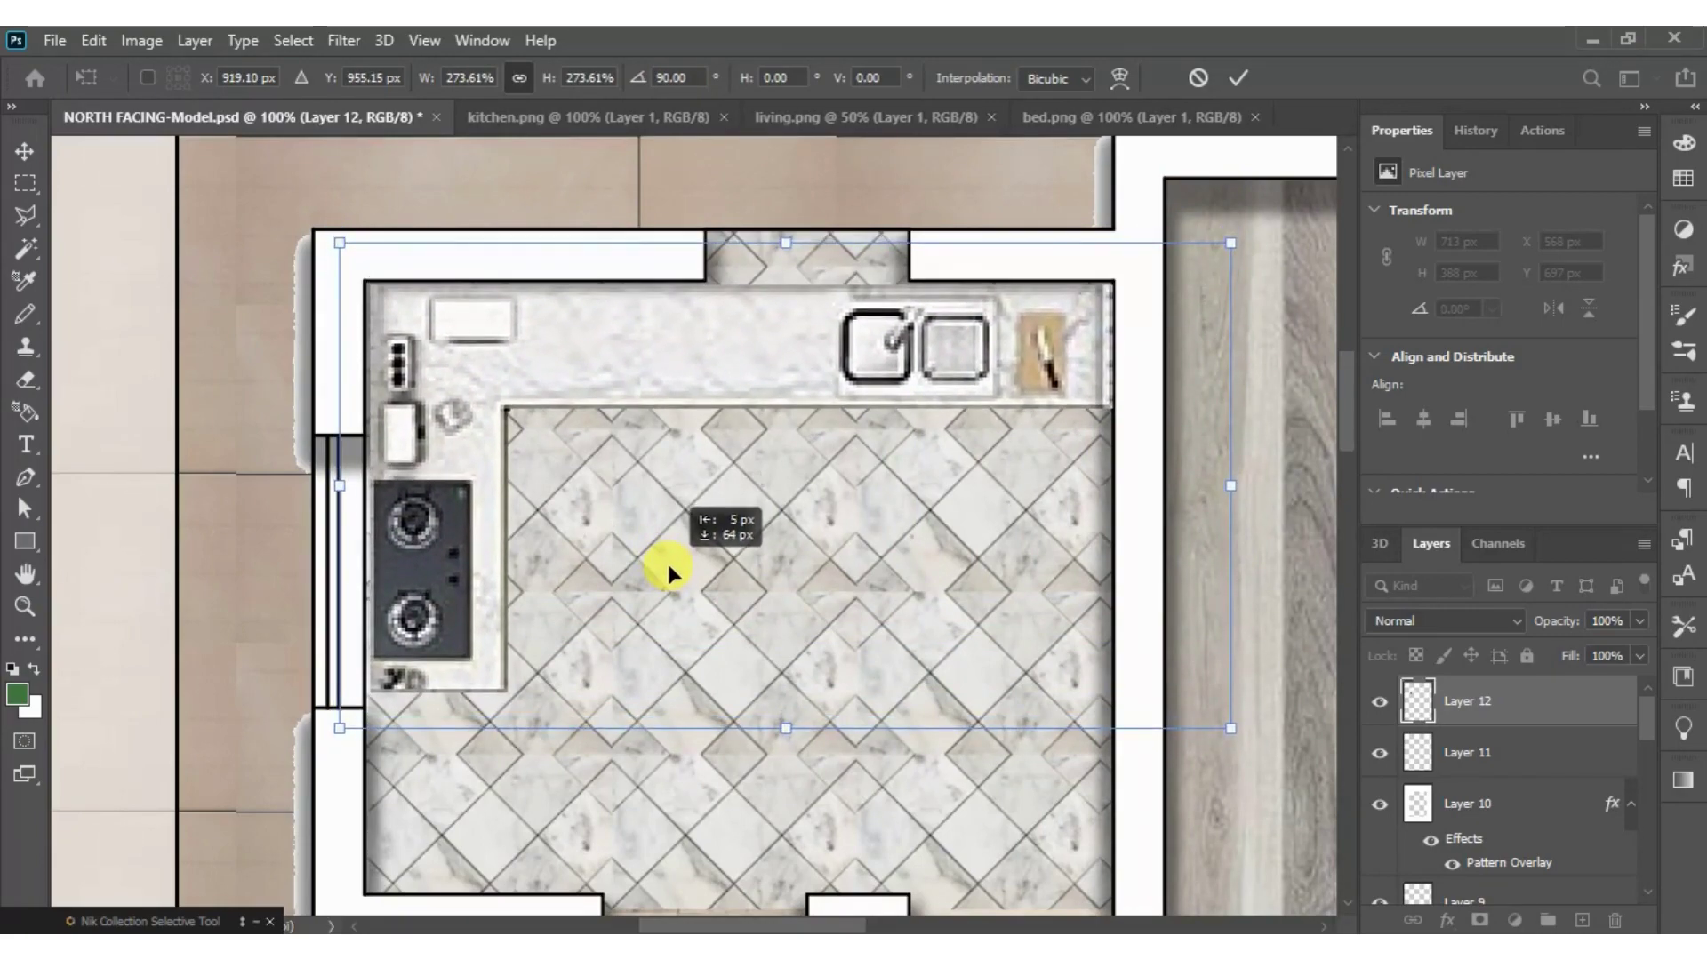
left_click(1238, 78)
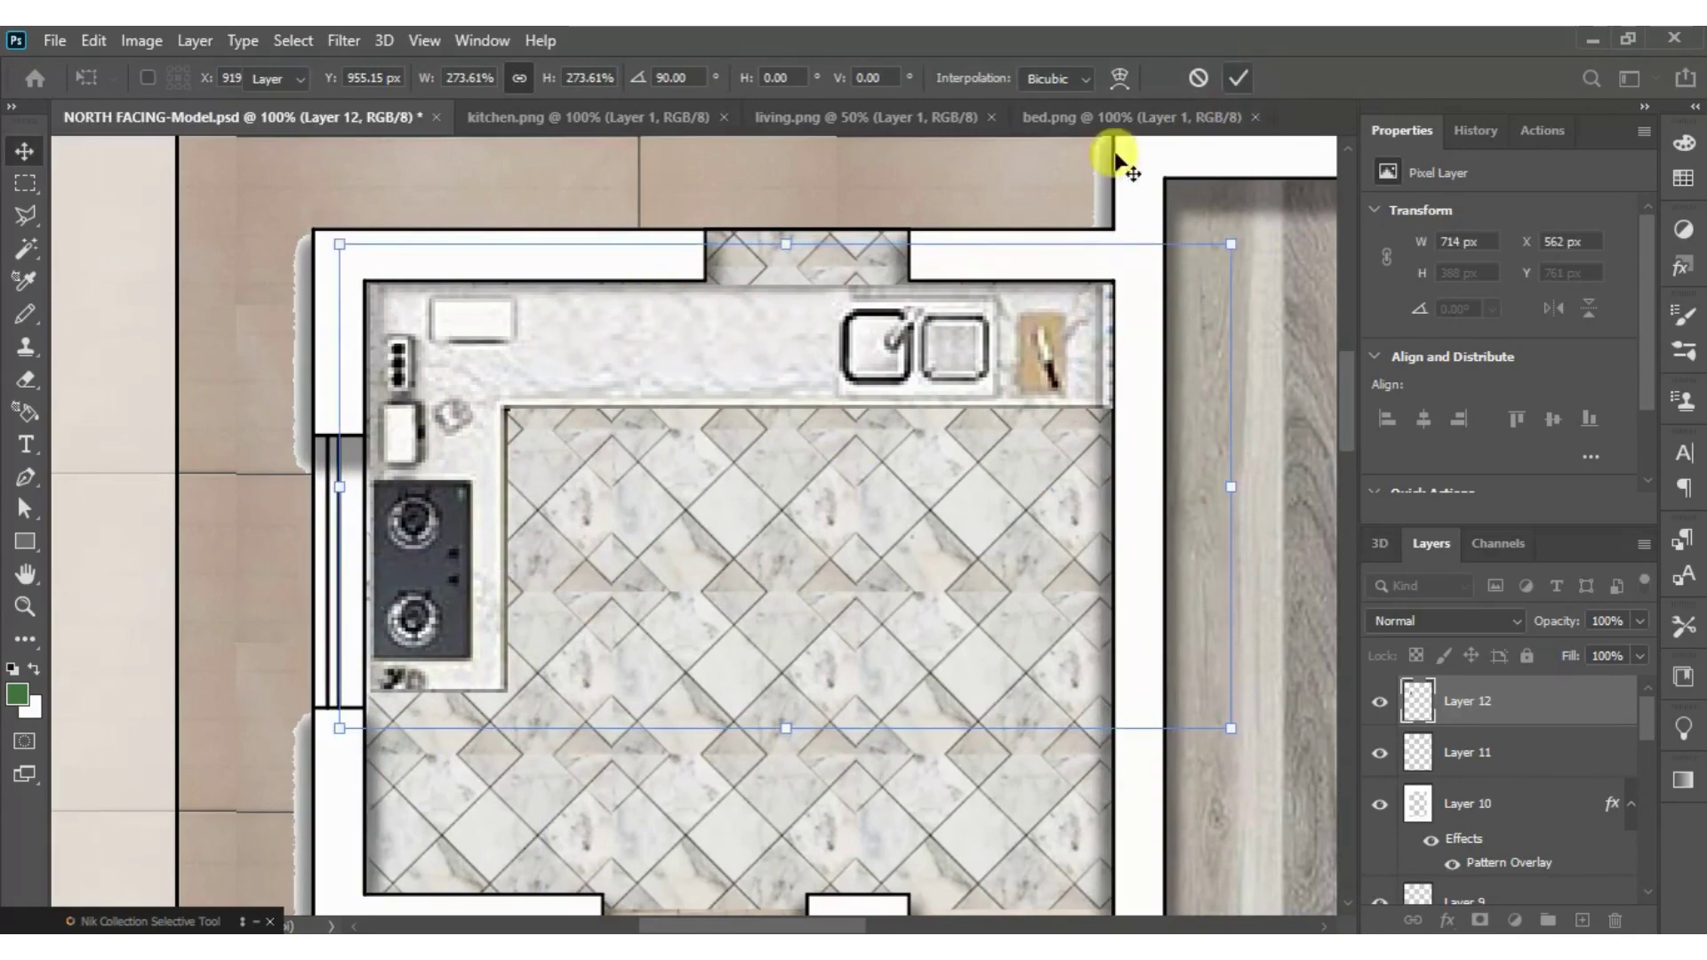
left_click(712, 532)
left_click(703, 250)
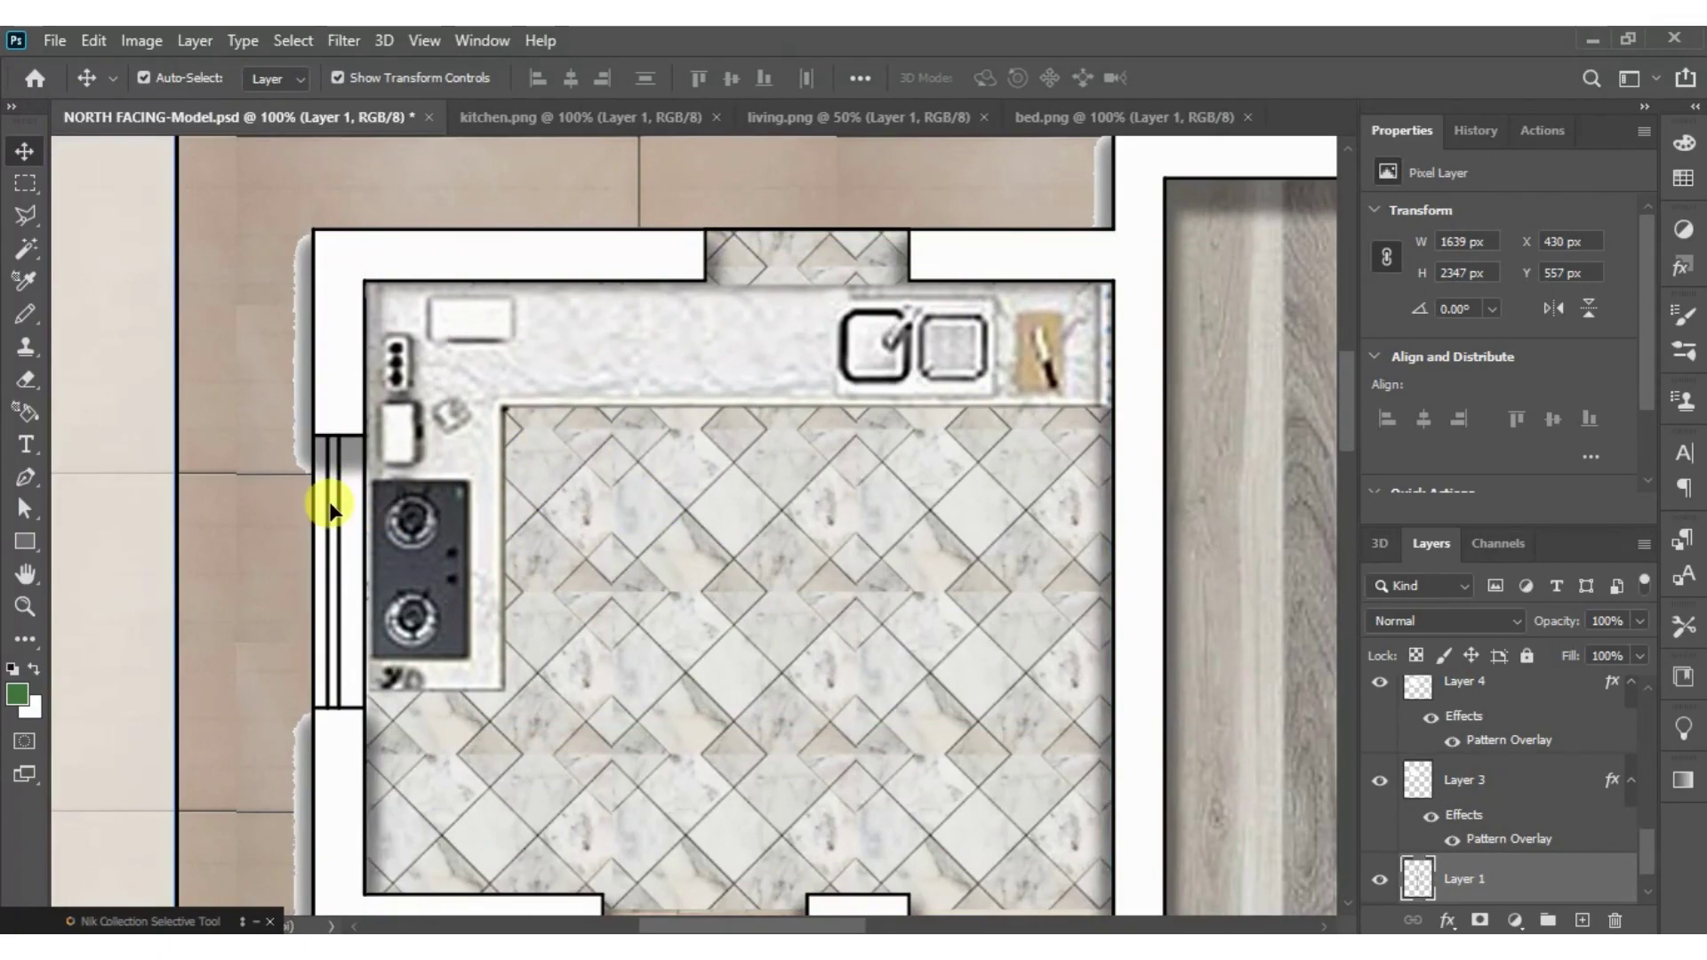
scroll(329, 509, "down", 1)
scroll(329, 509, "down", 1)
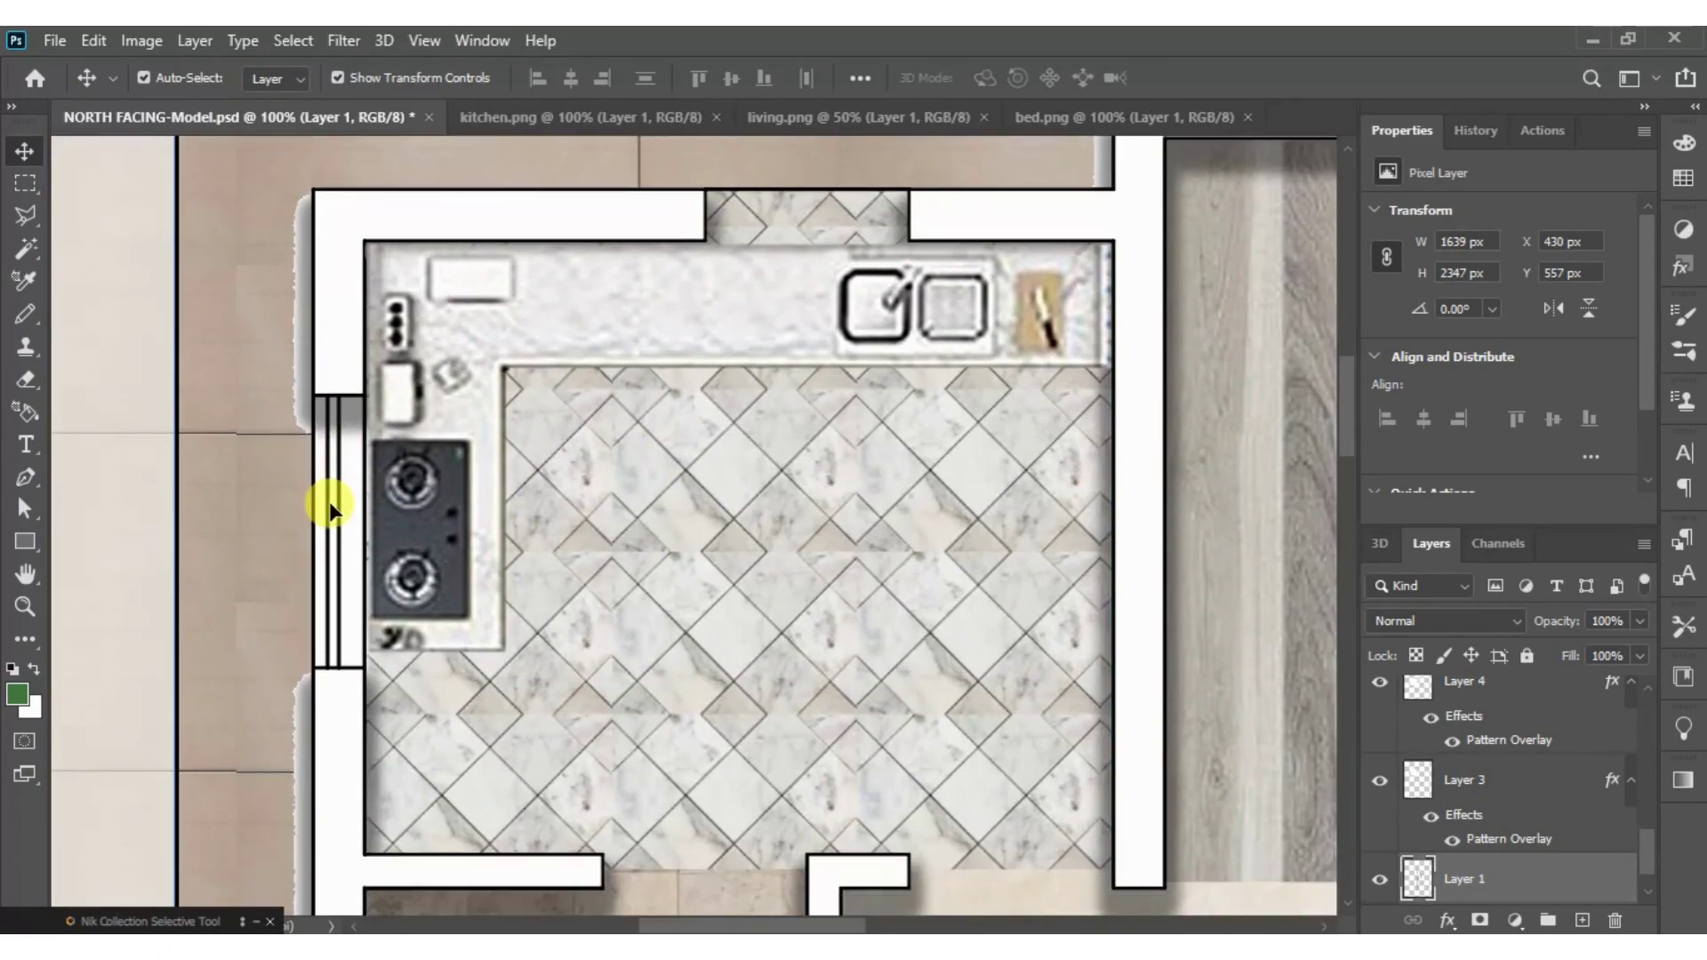
key("shift+plus")
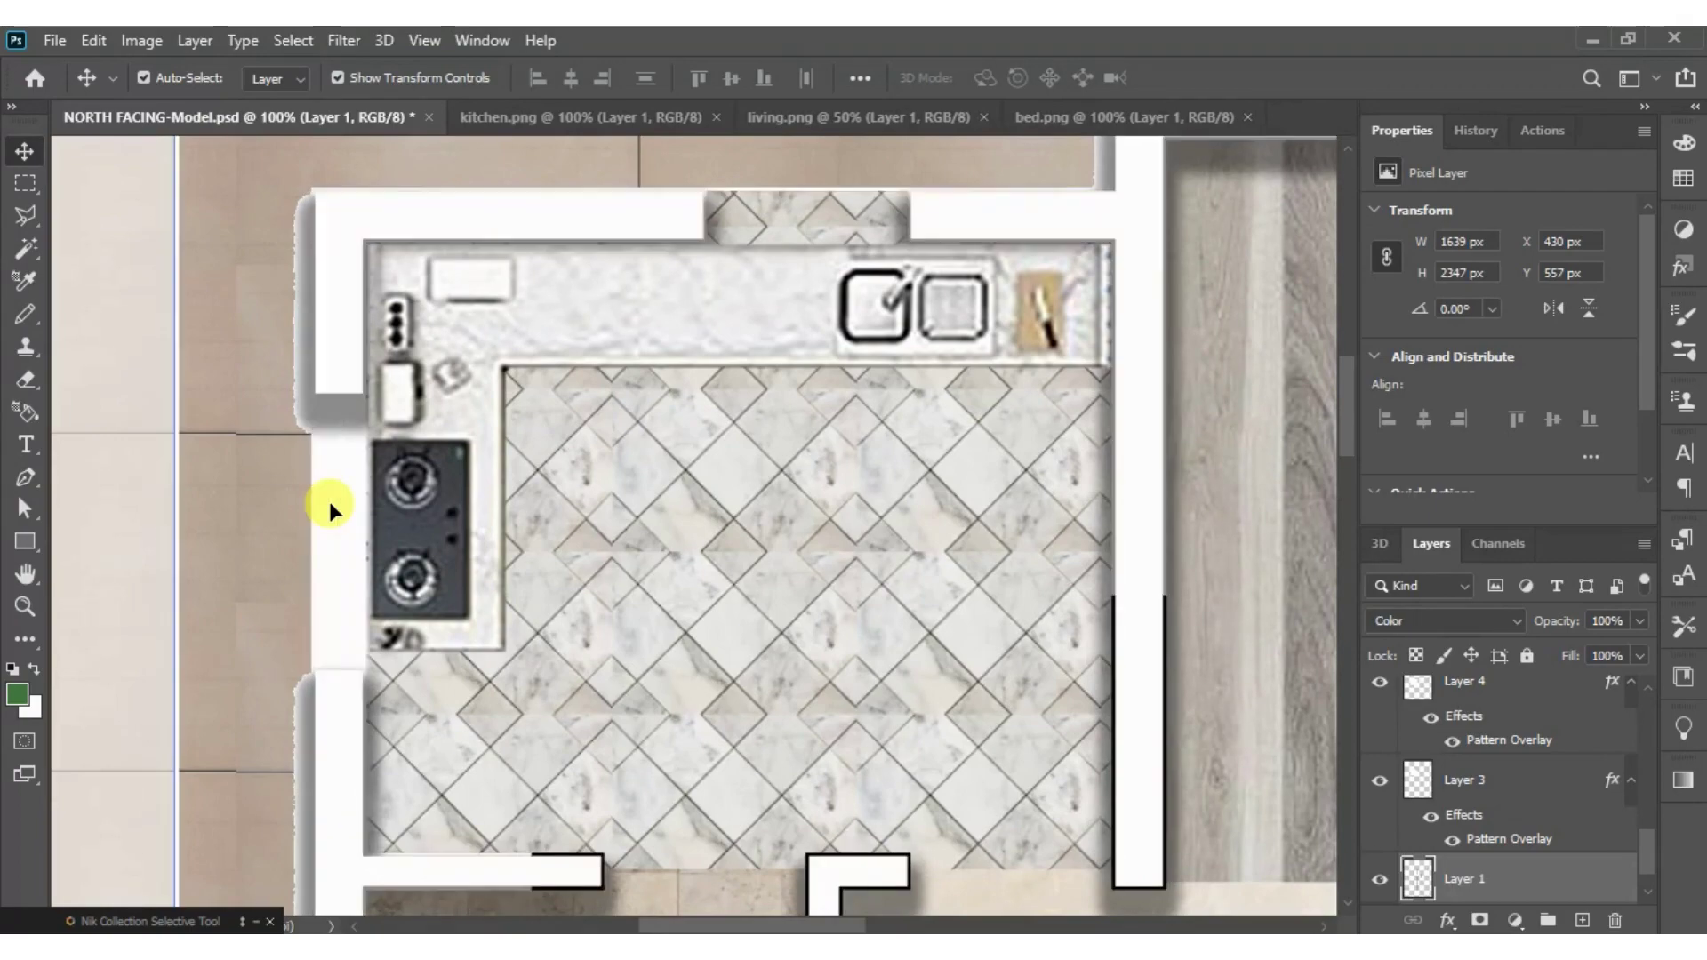
key("shift+minus")
key("shift+minus")
key("ctrl+minus")
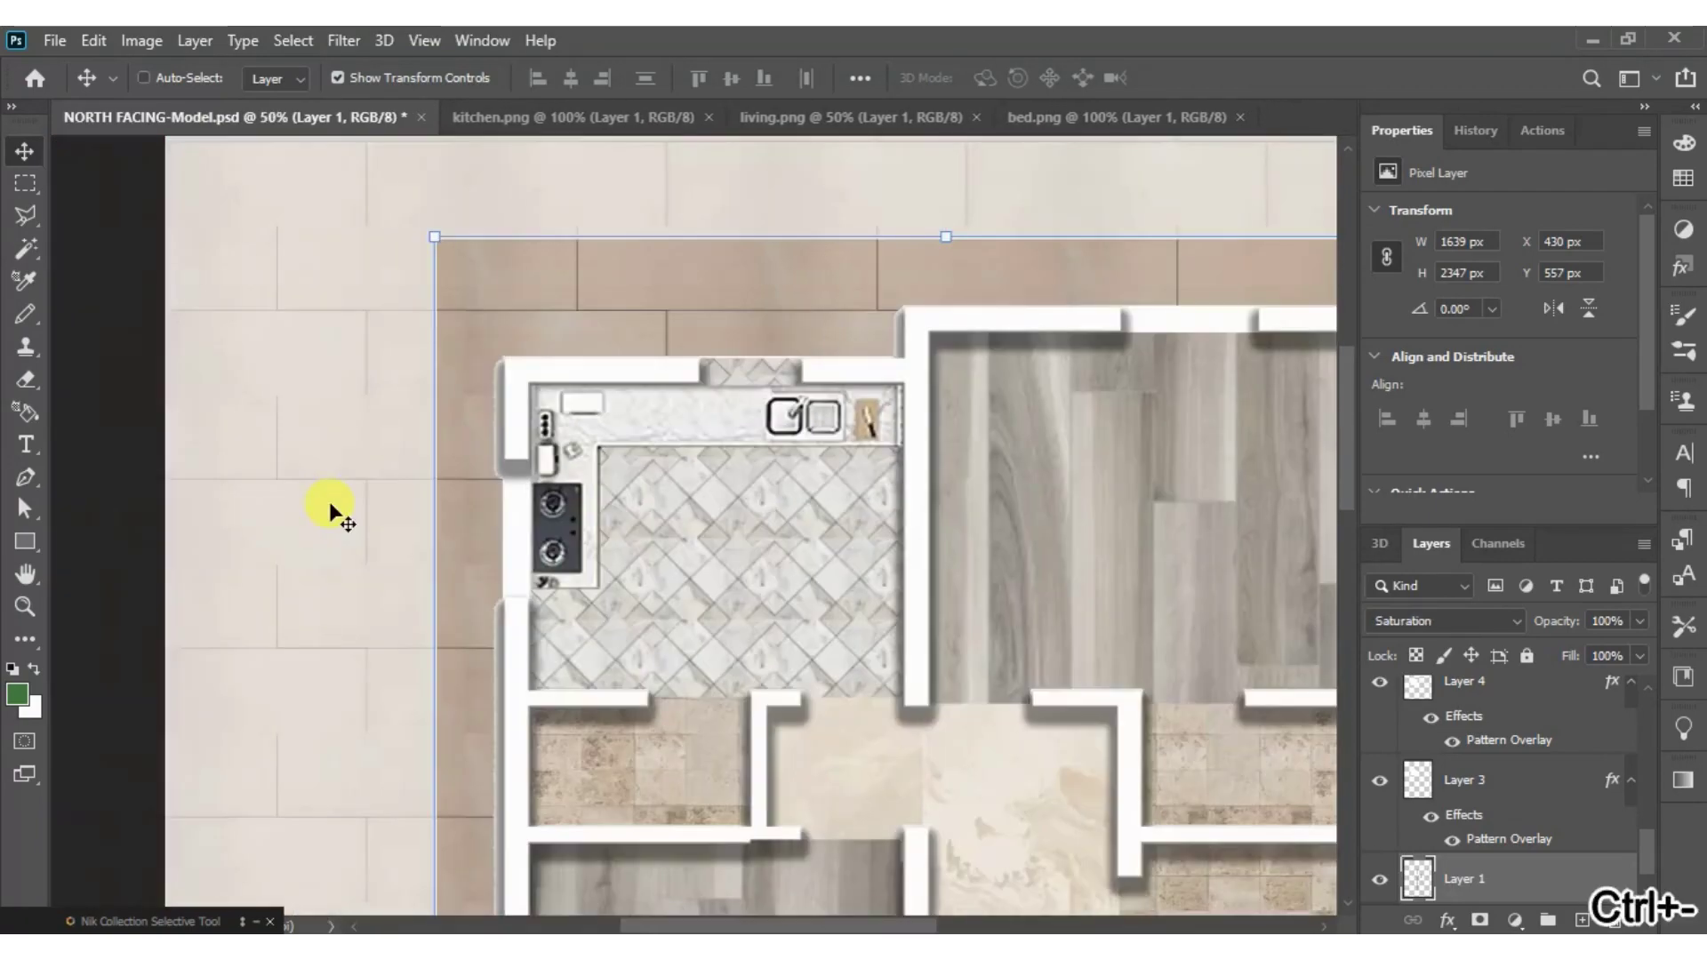
key("ctrl+minus")
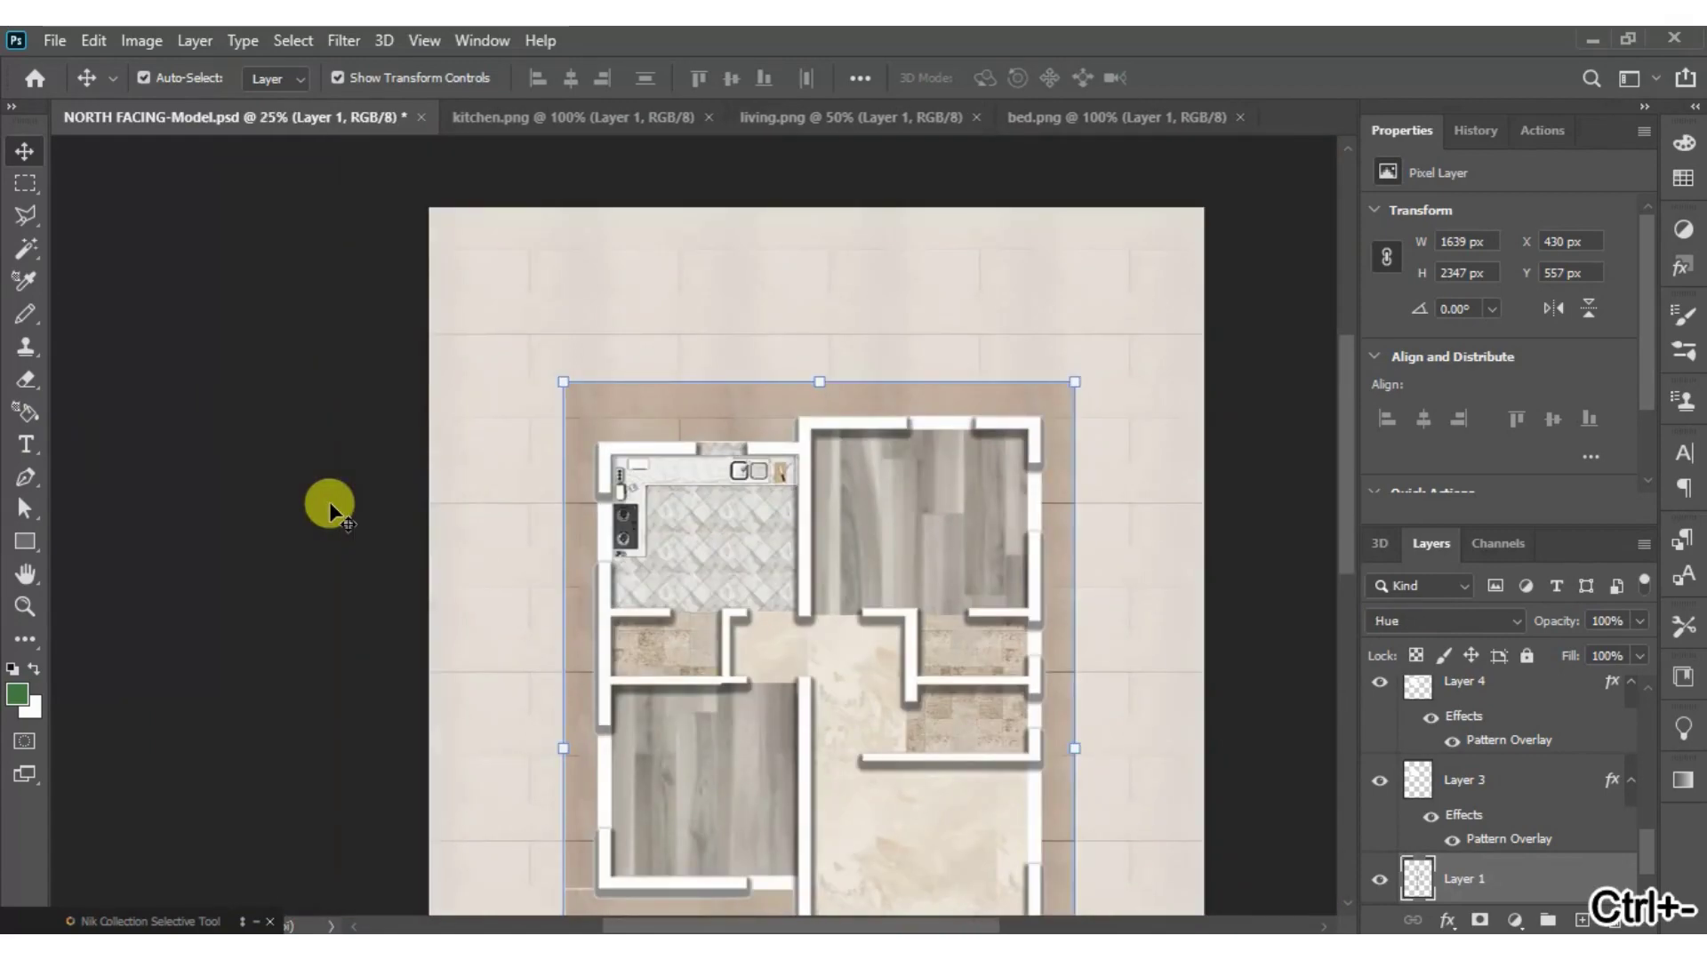
key("shift+plus")
key("shift+minus")
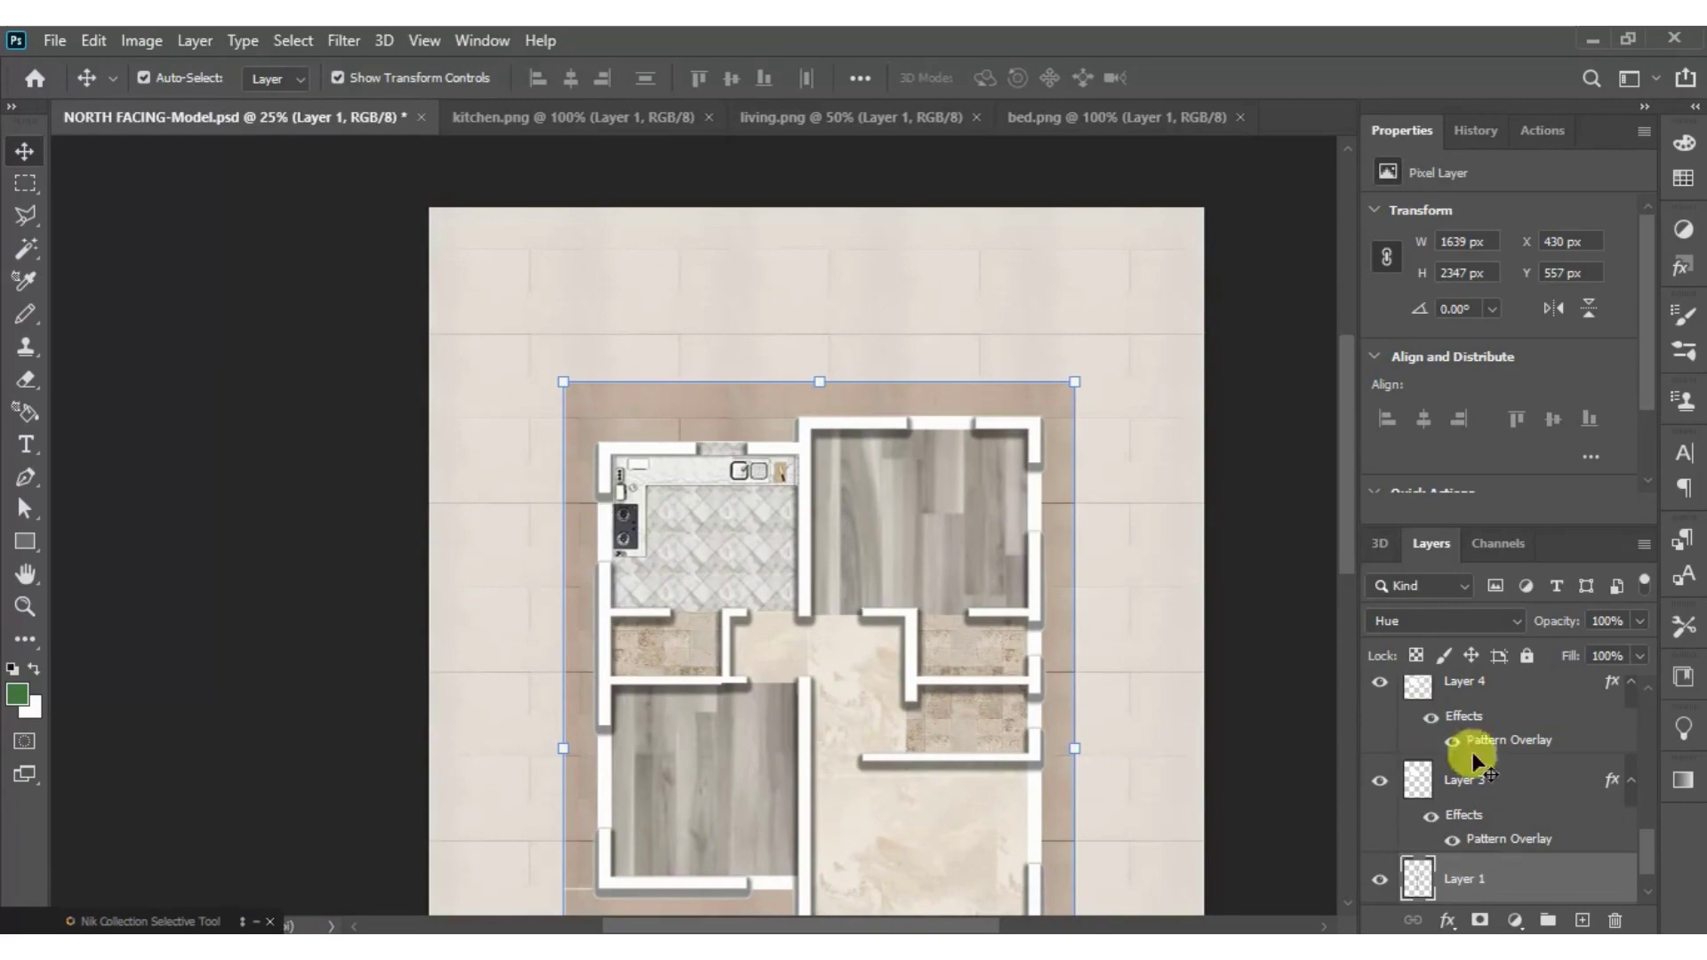
left_click(1406, 620)
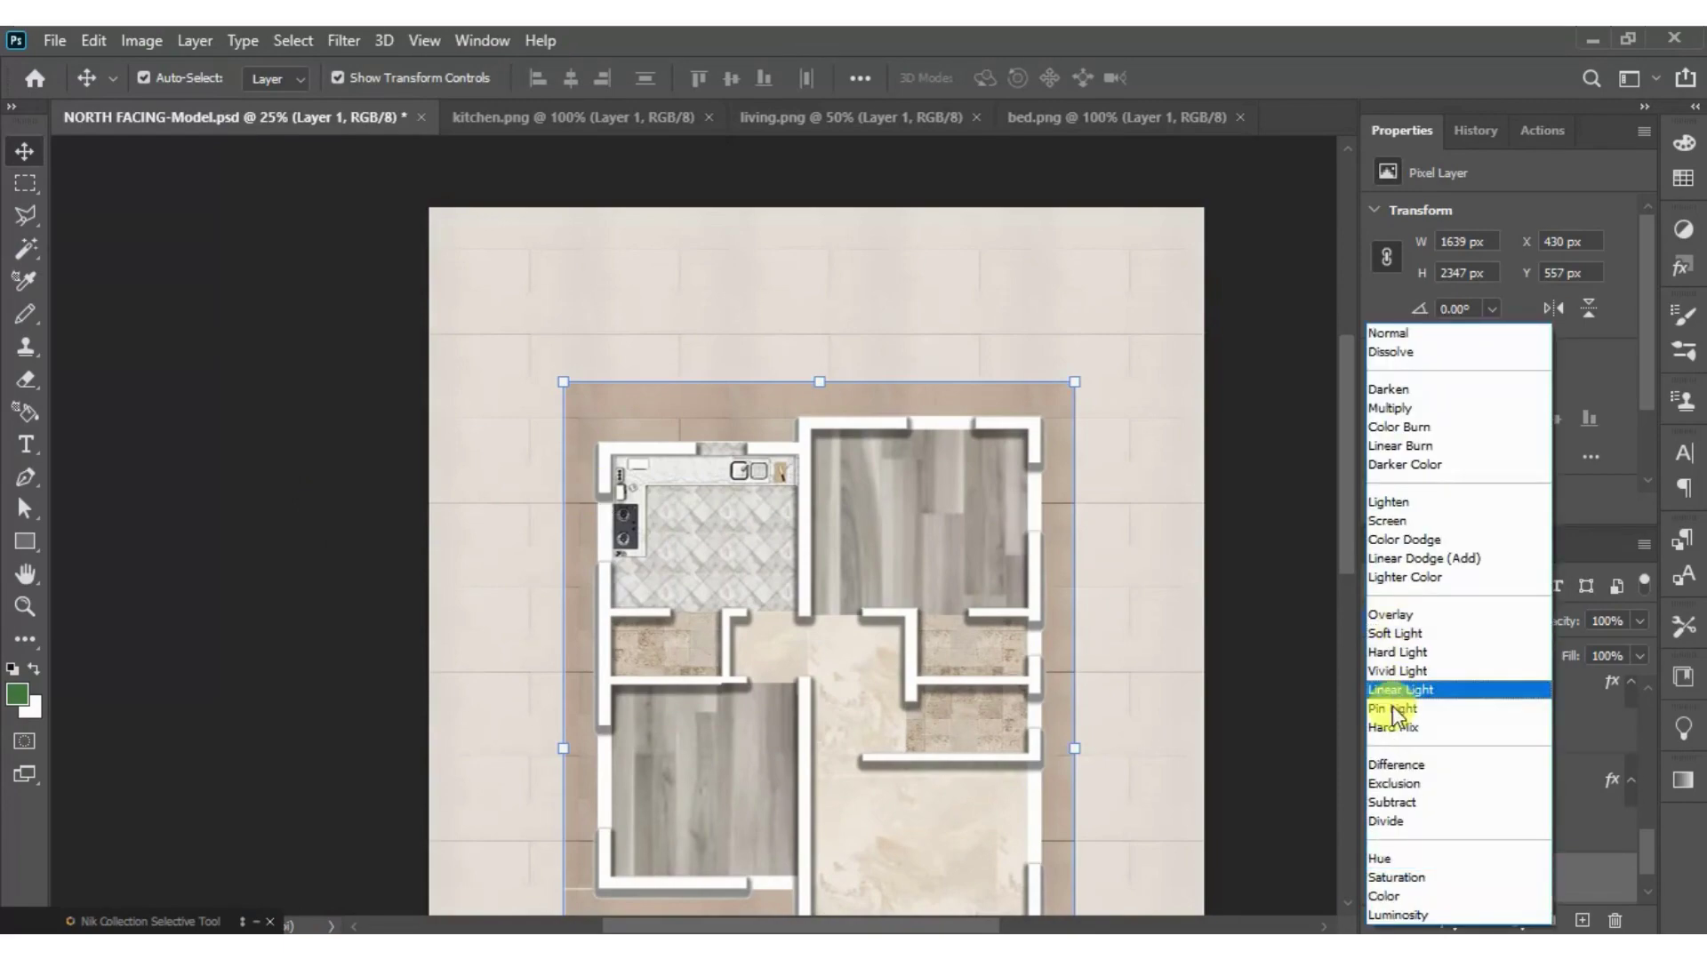
left_click(1401, 334)
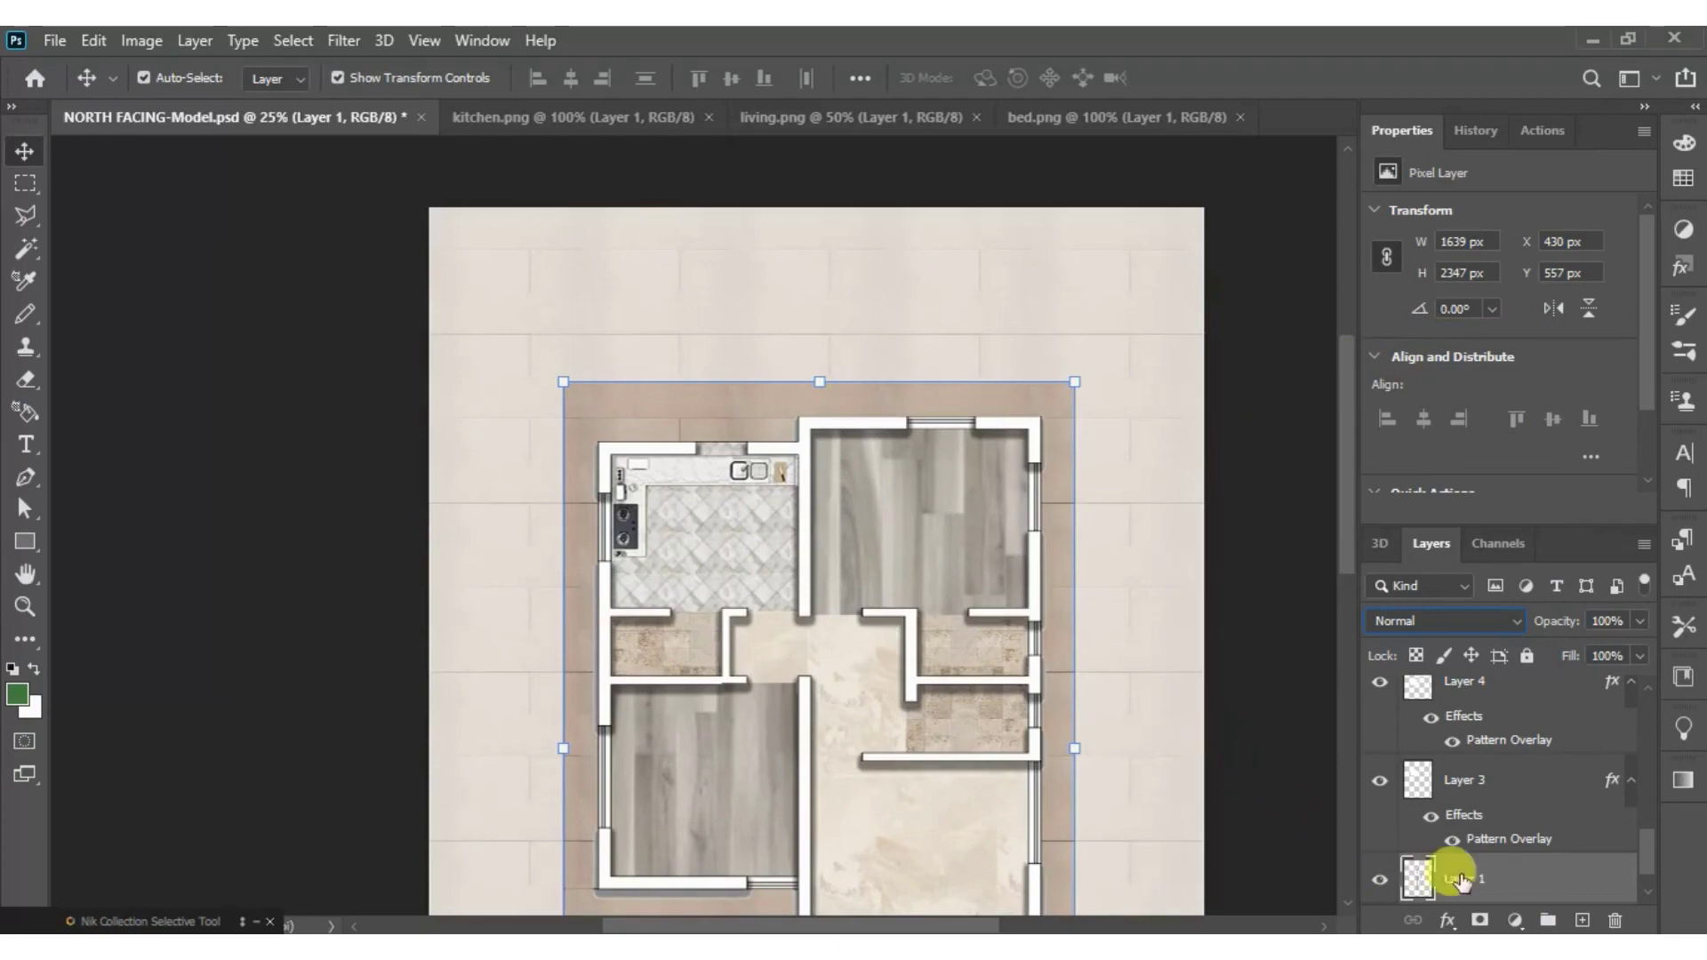
left_click_drag(1646, 846, 1642, 631)
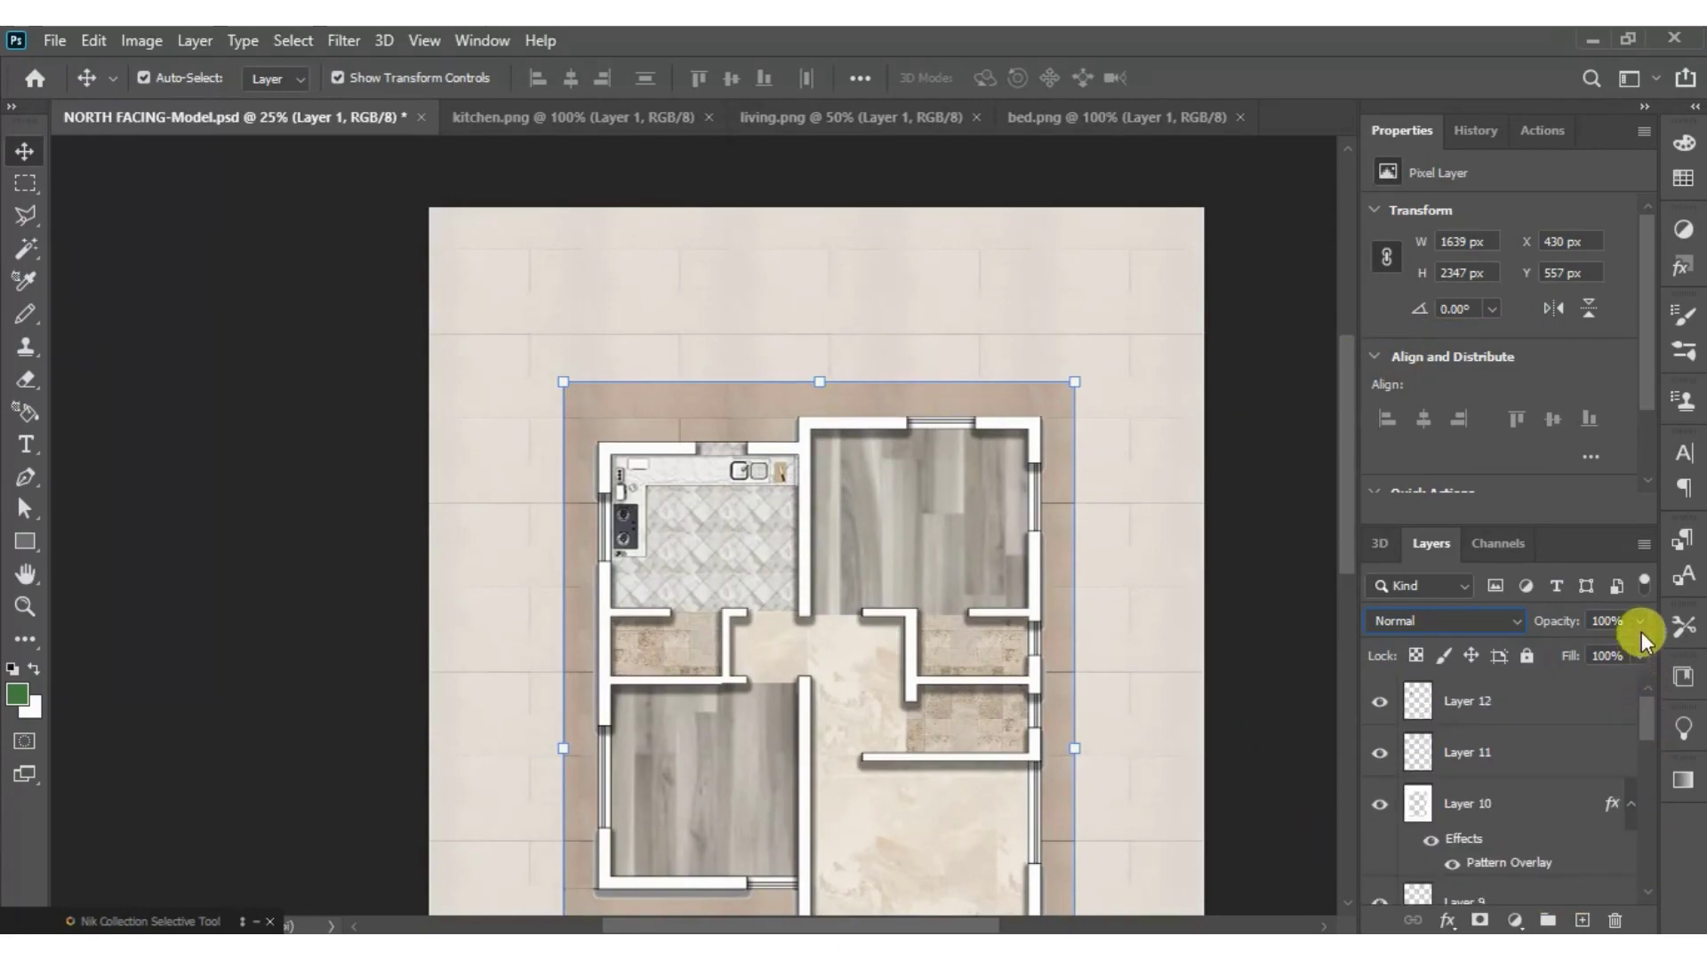
left_click(1543, 721)
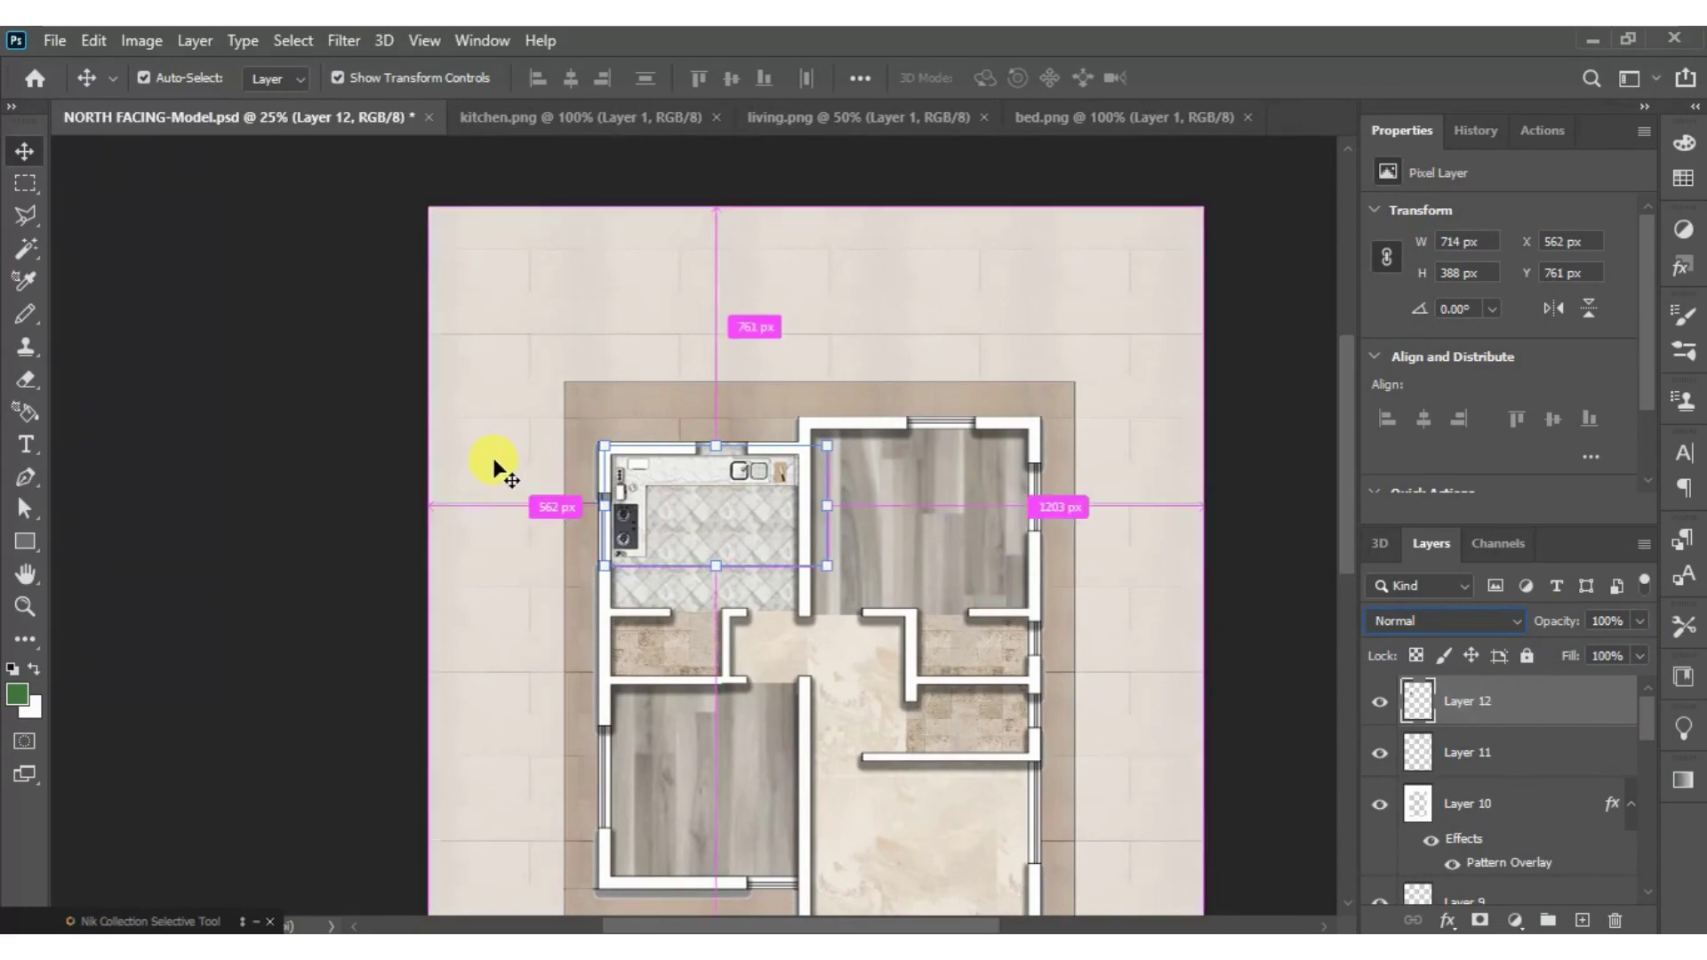
key("ctrl+plus")
key("ctrl+plus")
key("ctrl+minus")
key("ctrl+minus")
key("ctrl+minus")
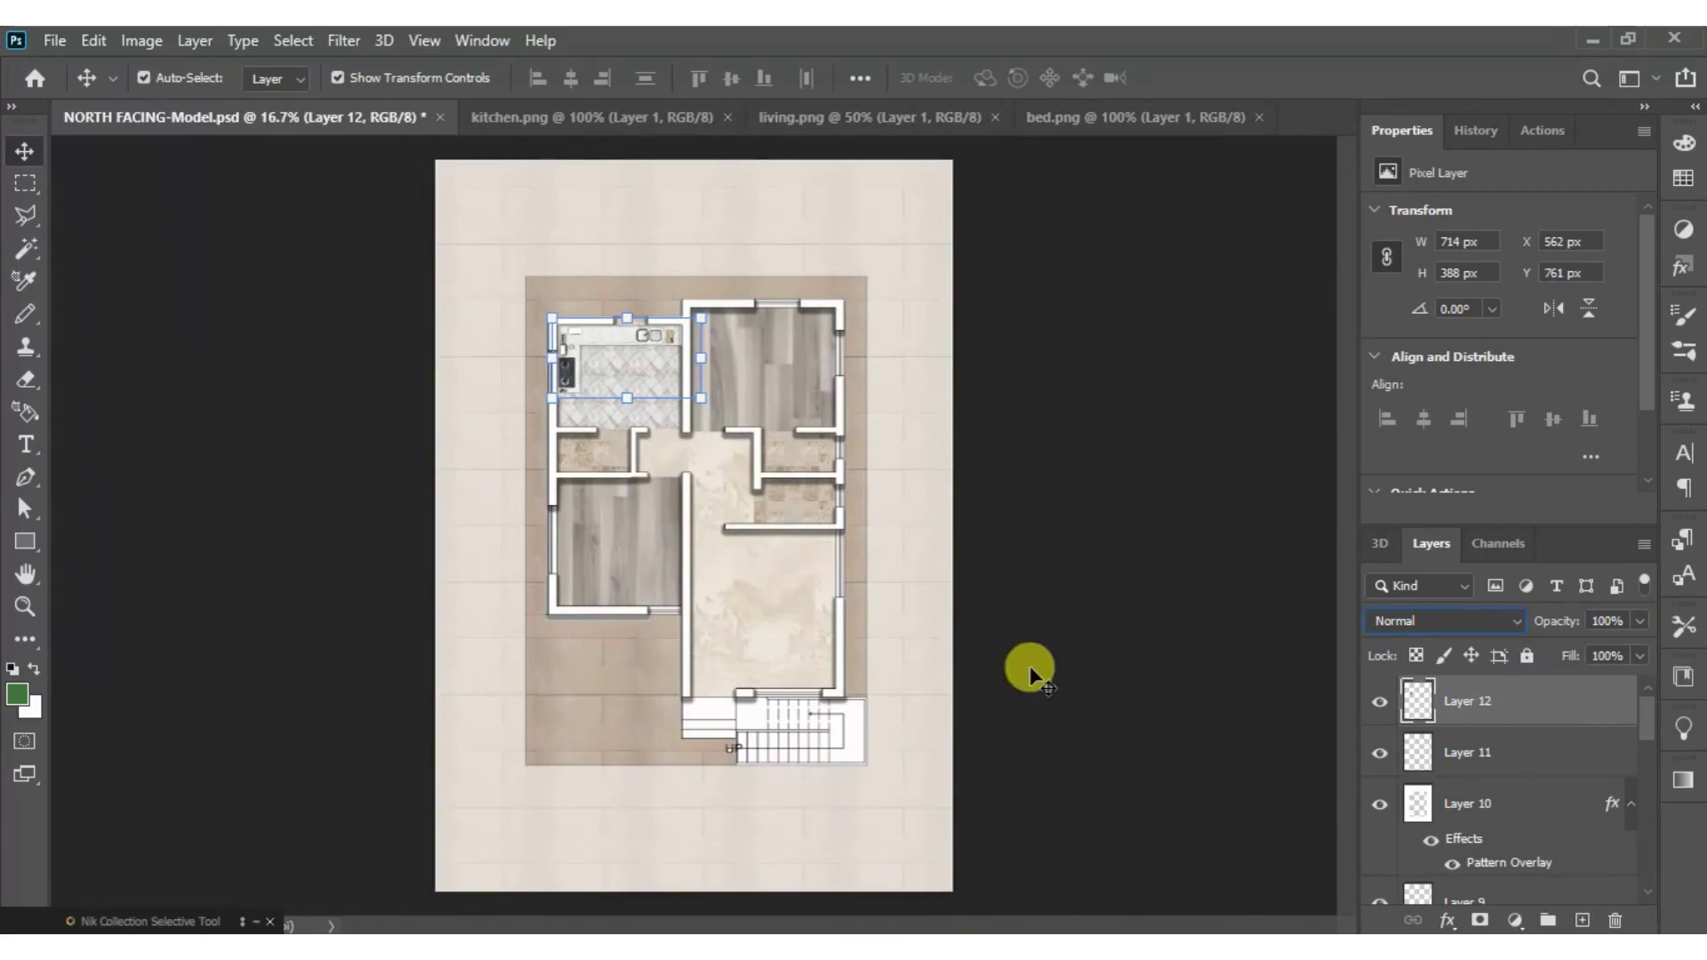
key("ctrl+plus")
key("ctrl+plus")
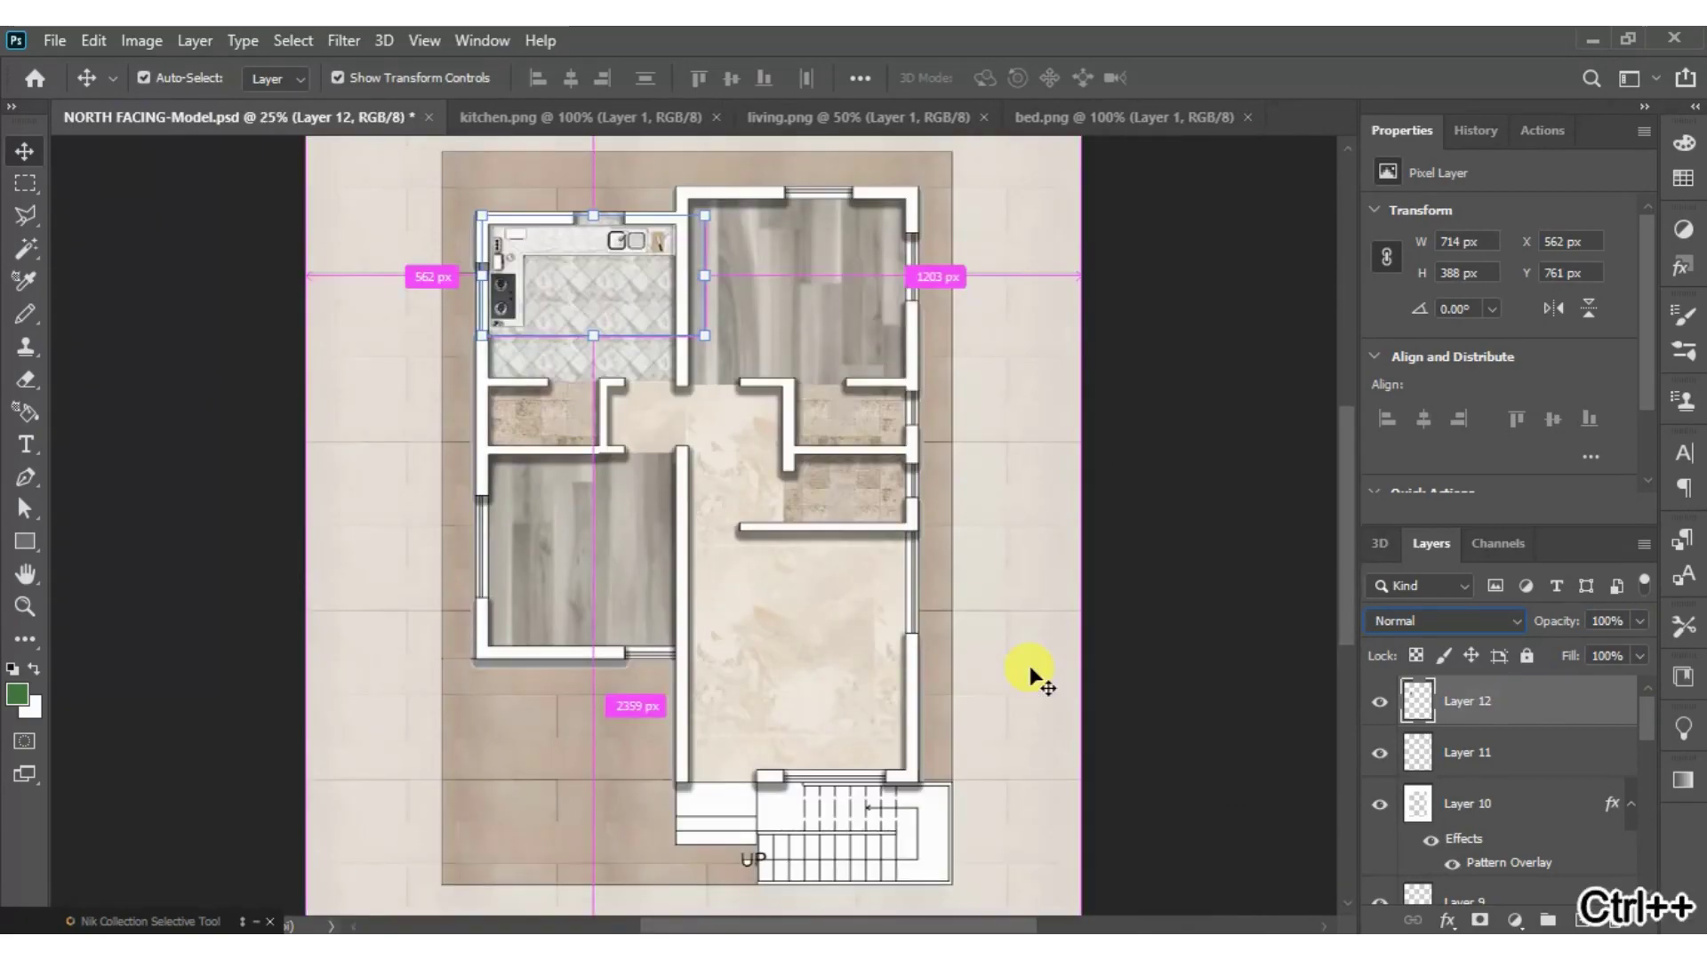
left_click(1201, 623)
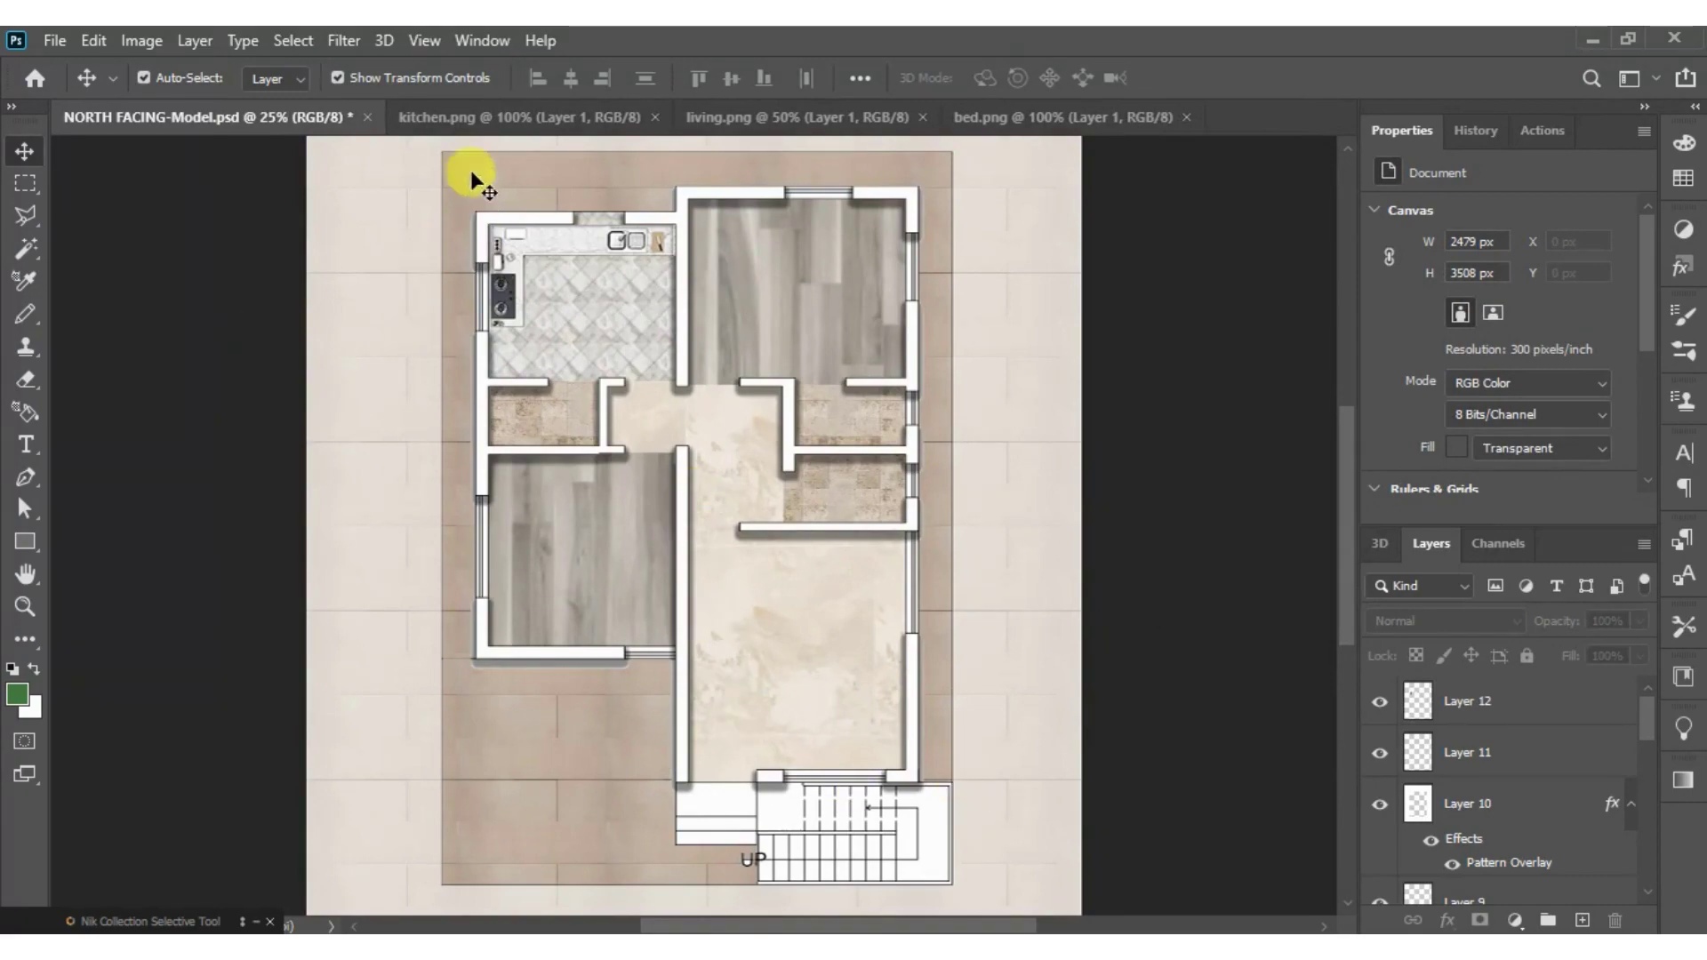
- Close the kitchen image and drag the bed.png layer onto the floor plan
left_click(465, 113)
left_click(654, 116)
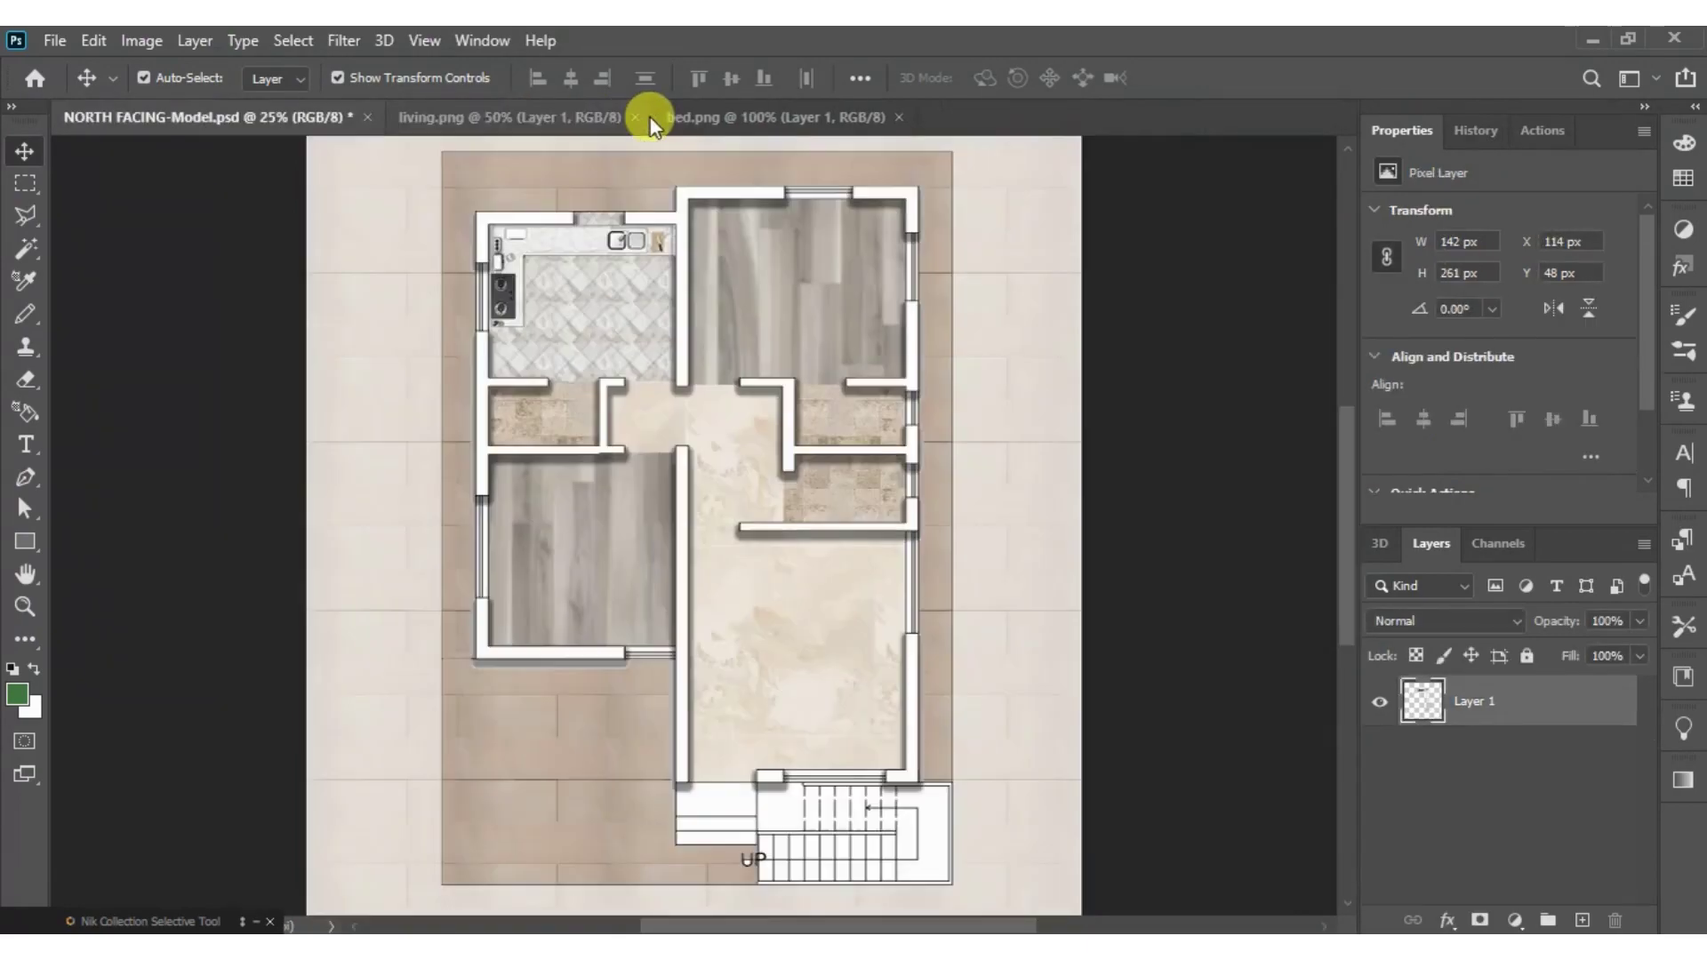
left_click(556, 118)
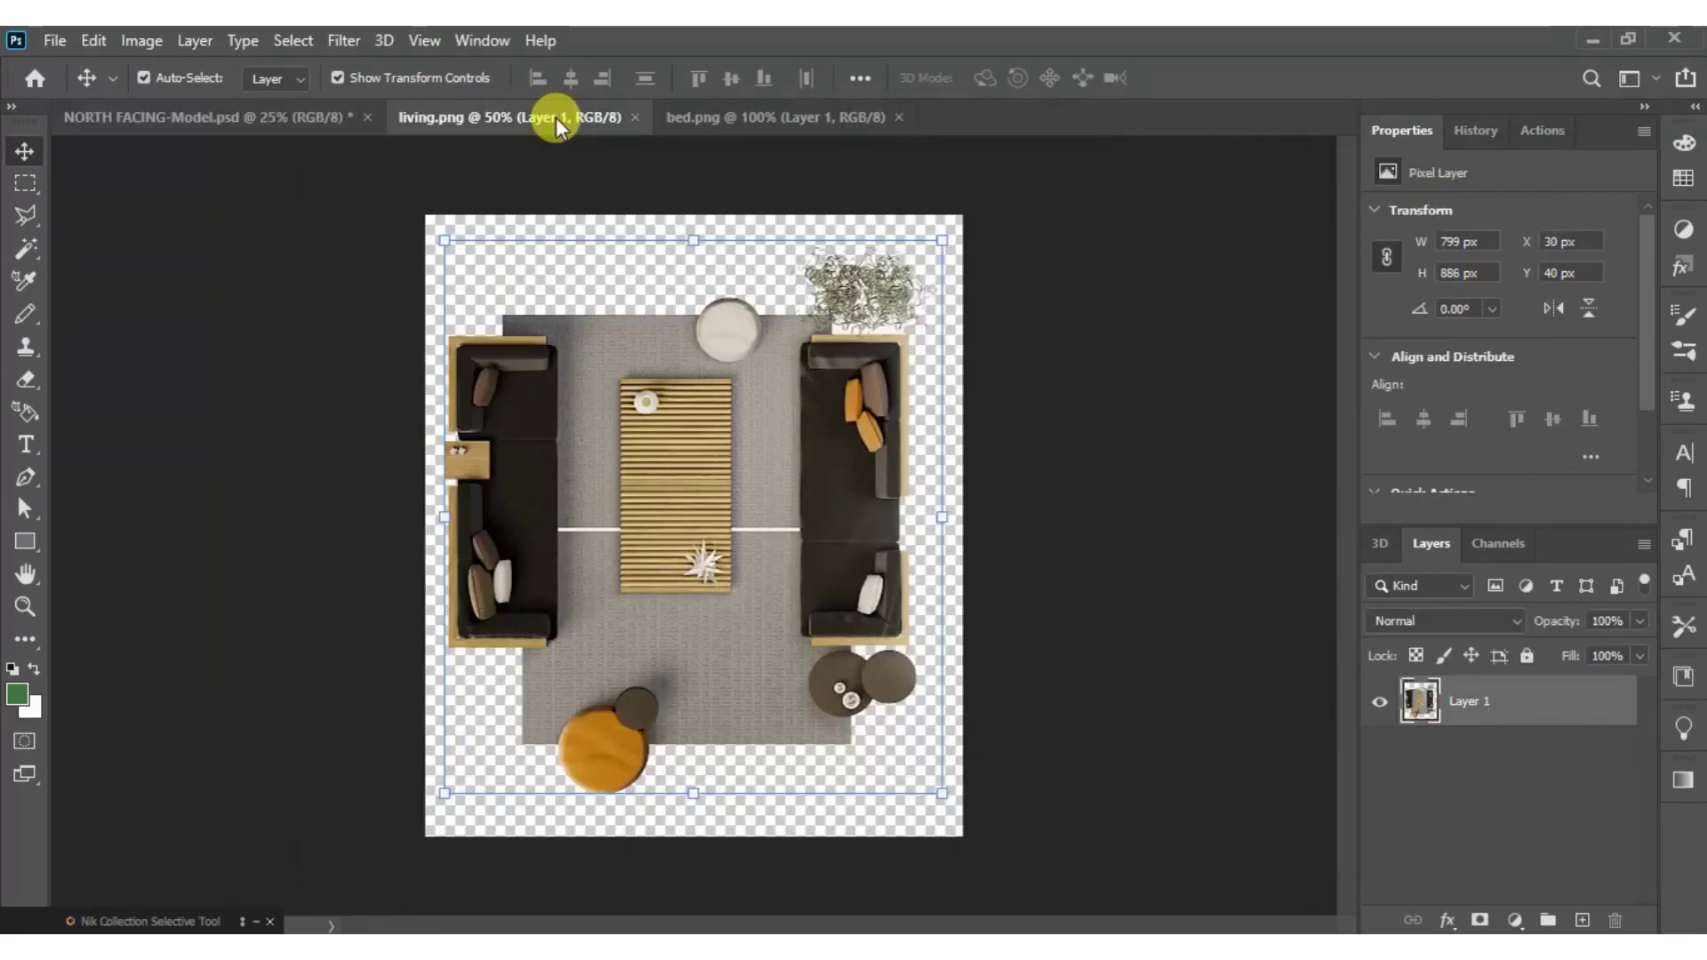
left_click(745, 113)
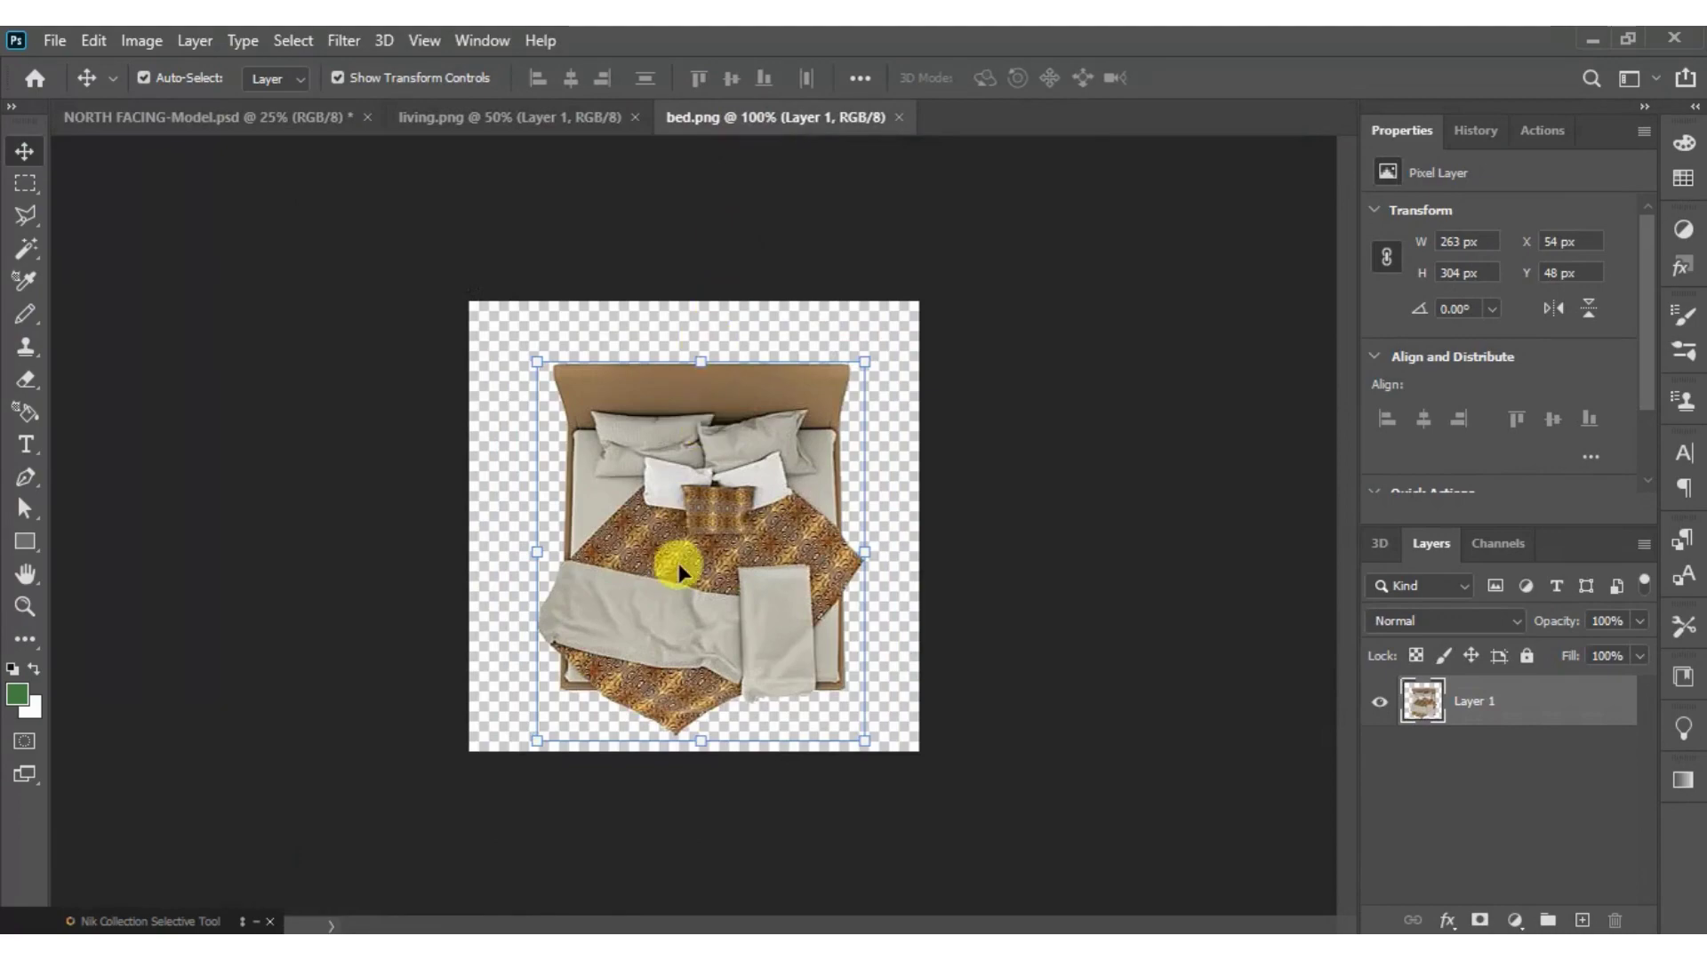
mouse_move(680, 563)
left_mouse_down()
mouse_move(288, 126)
mouse_move(580, 473)
left_mouse_up()
left_click_drag(589, 562, 587, 559)
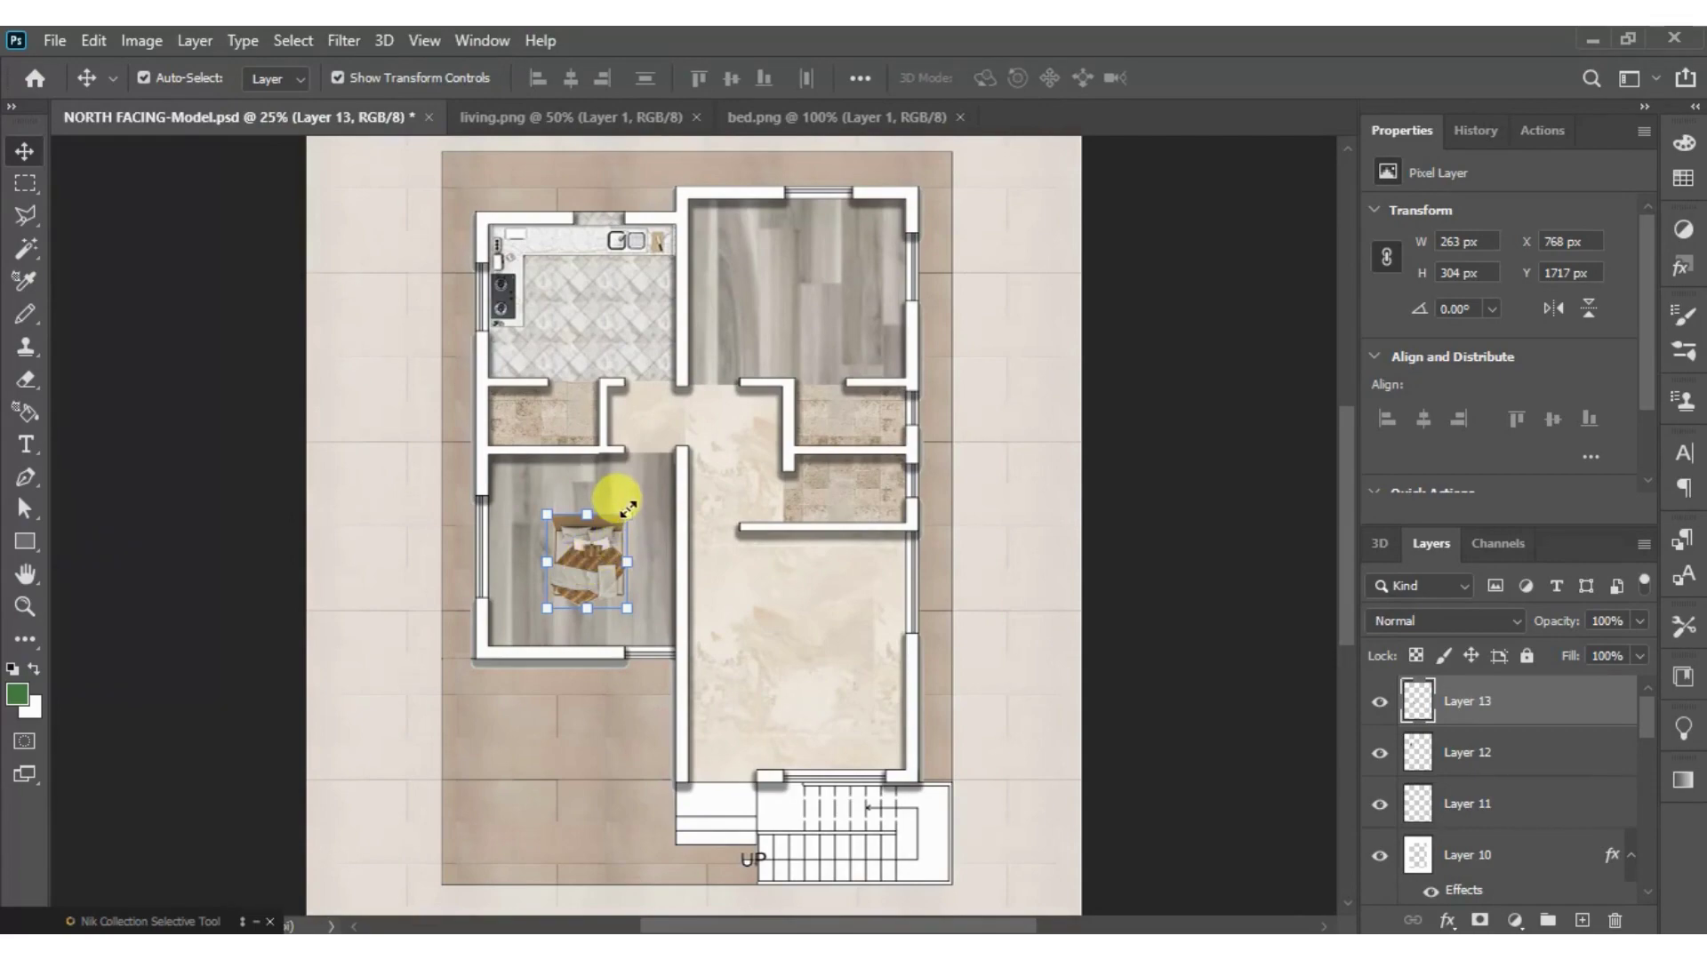
- Place the bed in the upper-right bedroom and delete the stray empty layer
left_click_drag(572, 564, 811, 297)
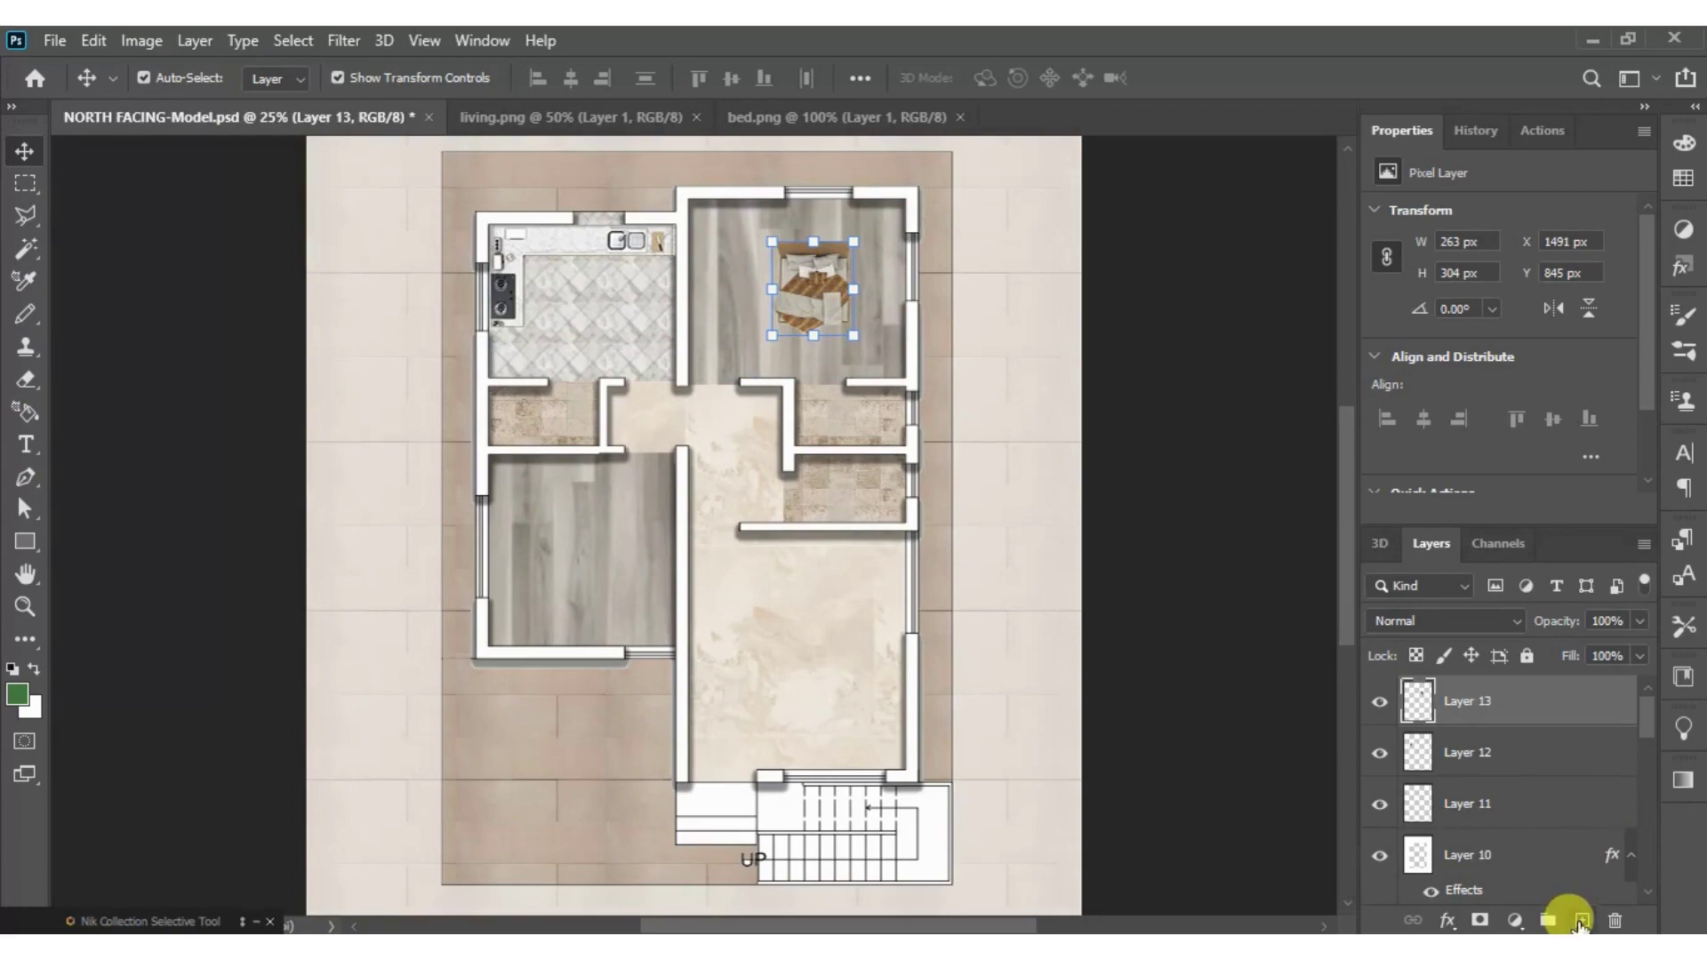
left_click(1581, 921)
left_click_drag(814, 289, 593, 535)
left_click(1458, 701)
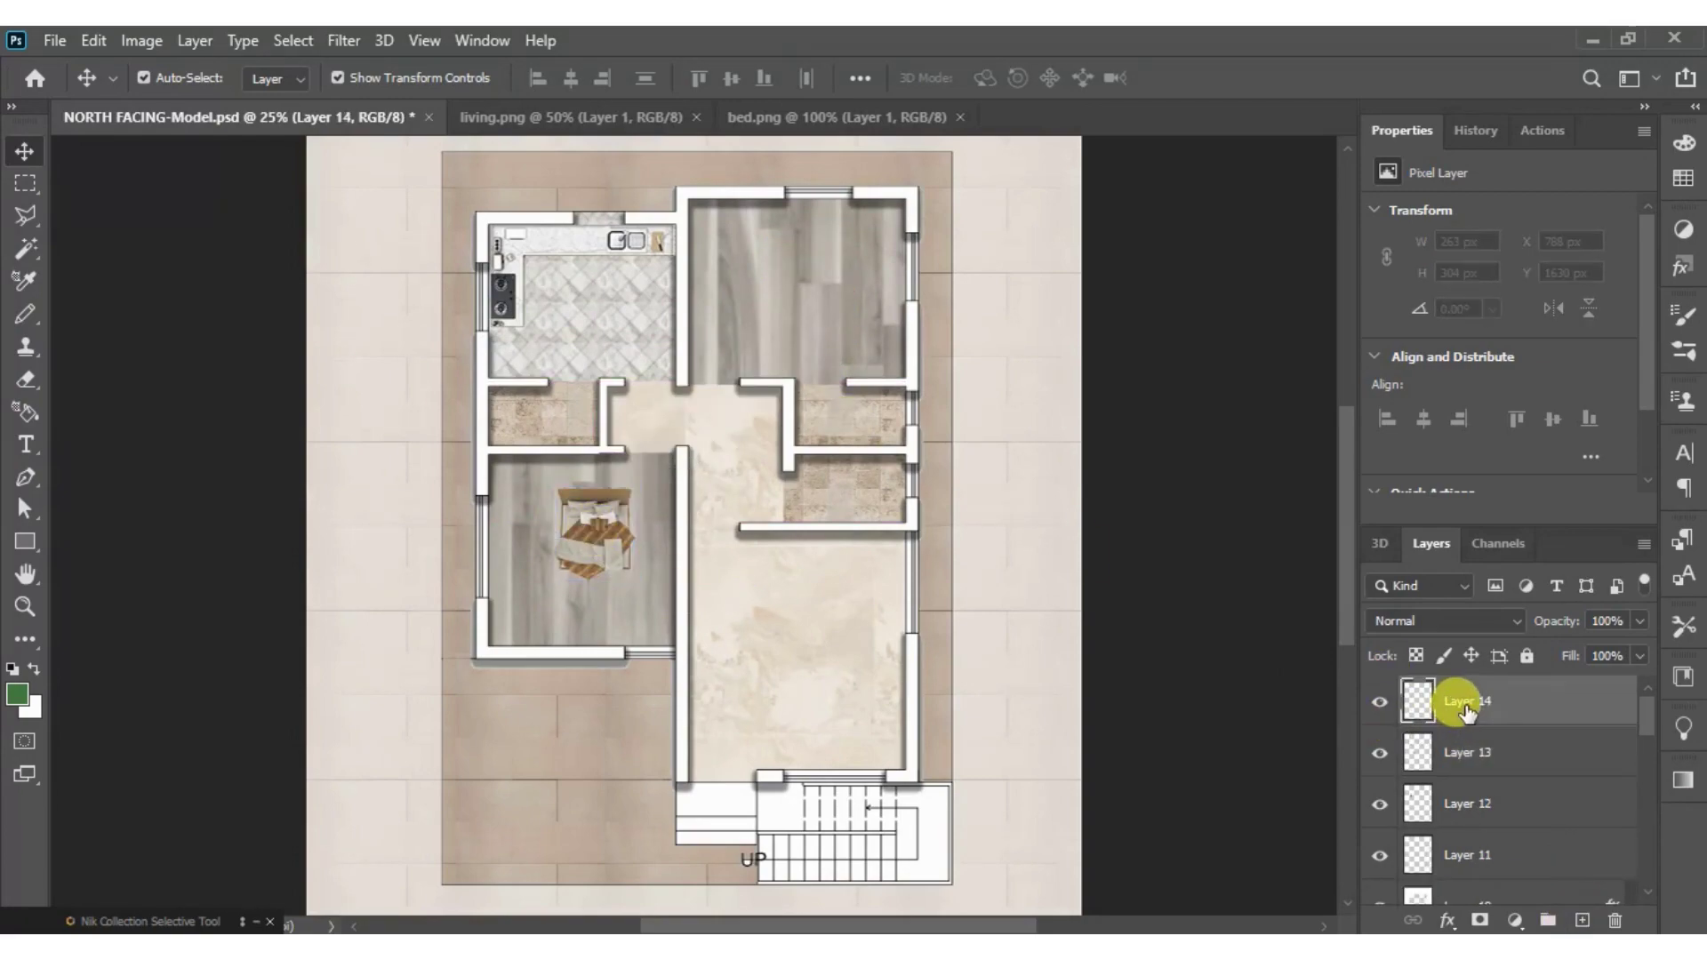
left_click_drag(597, 538, 774, 302)
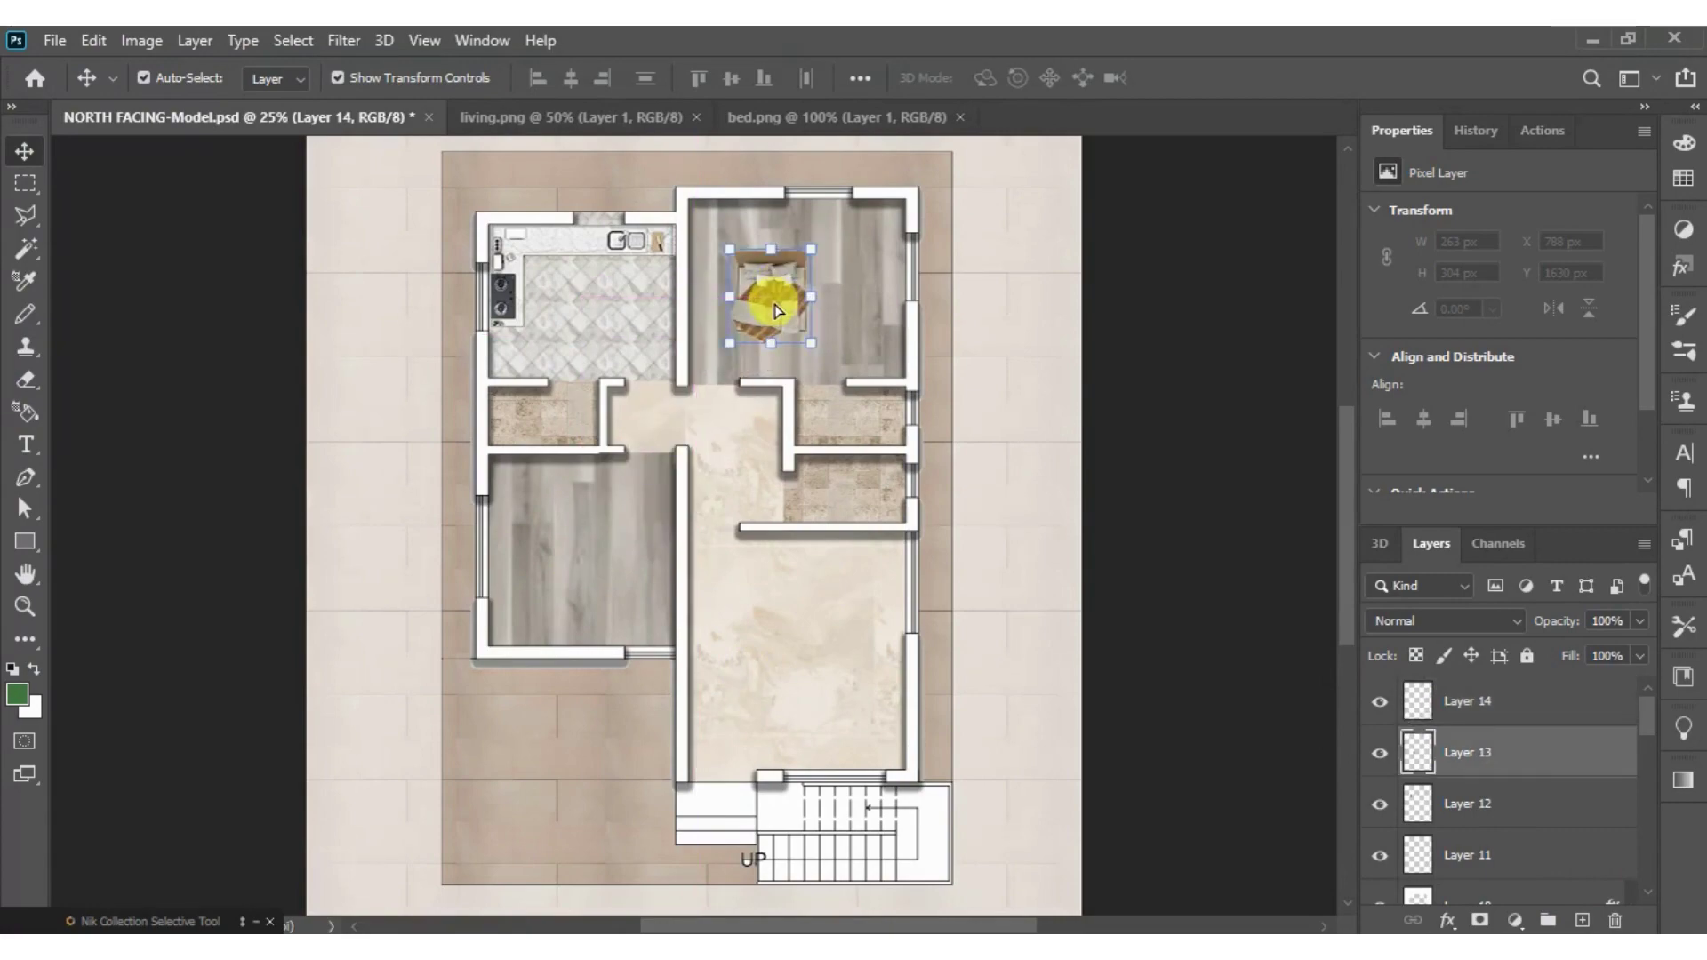
left_click(1408, 767)
left_click(1379, 753)
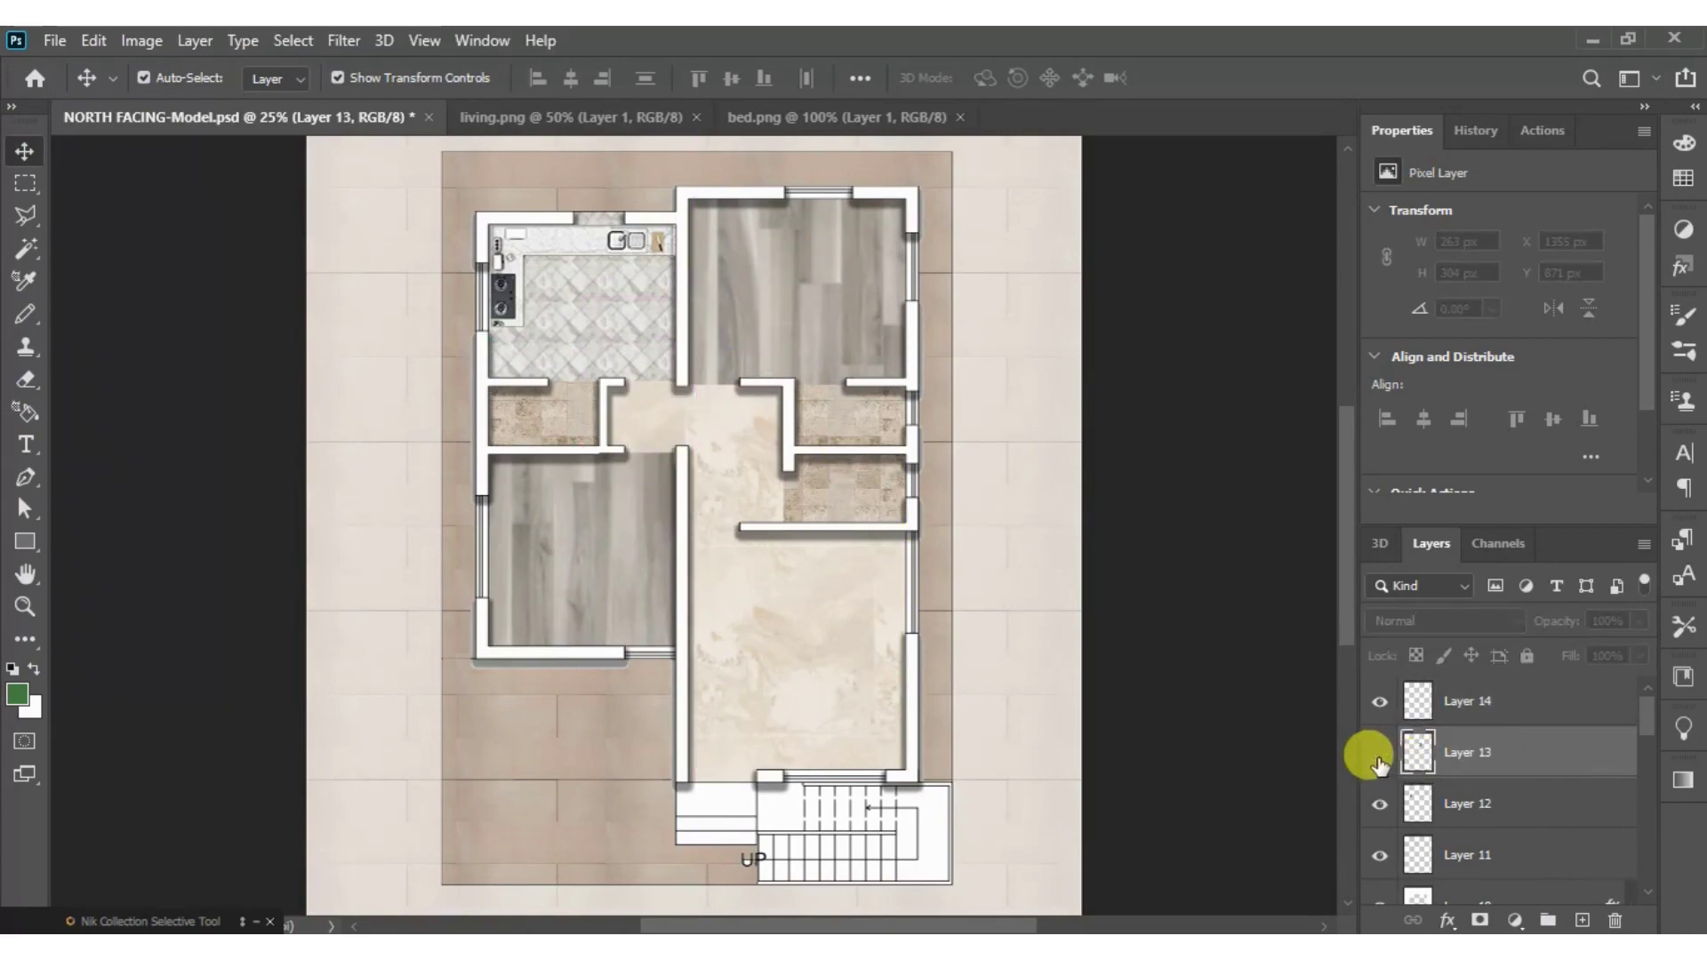
left_click(1379, 753)
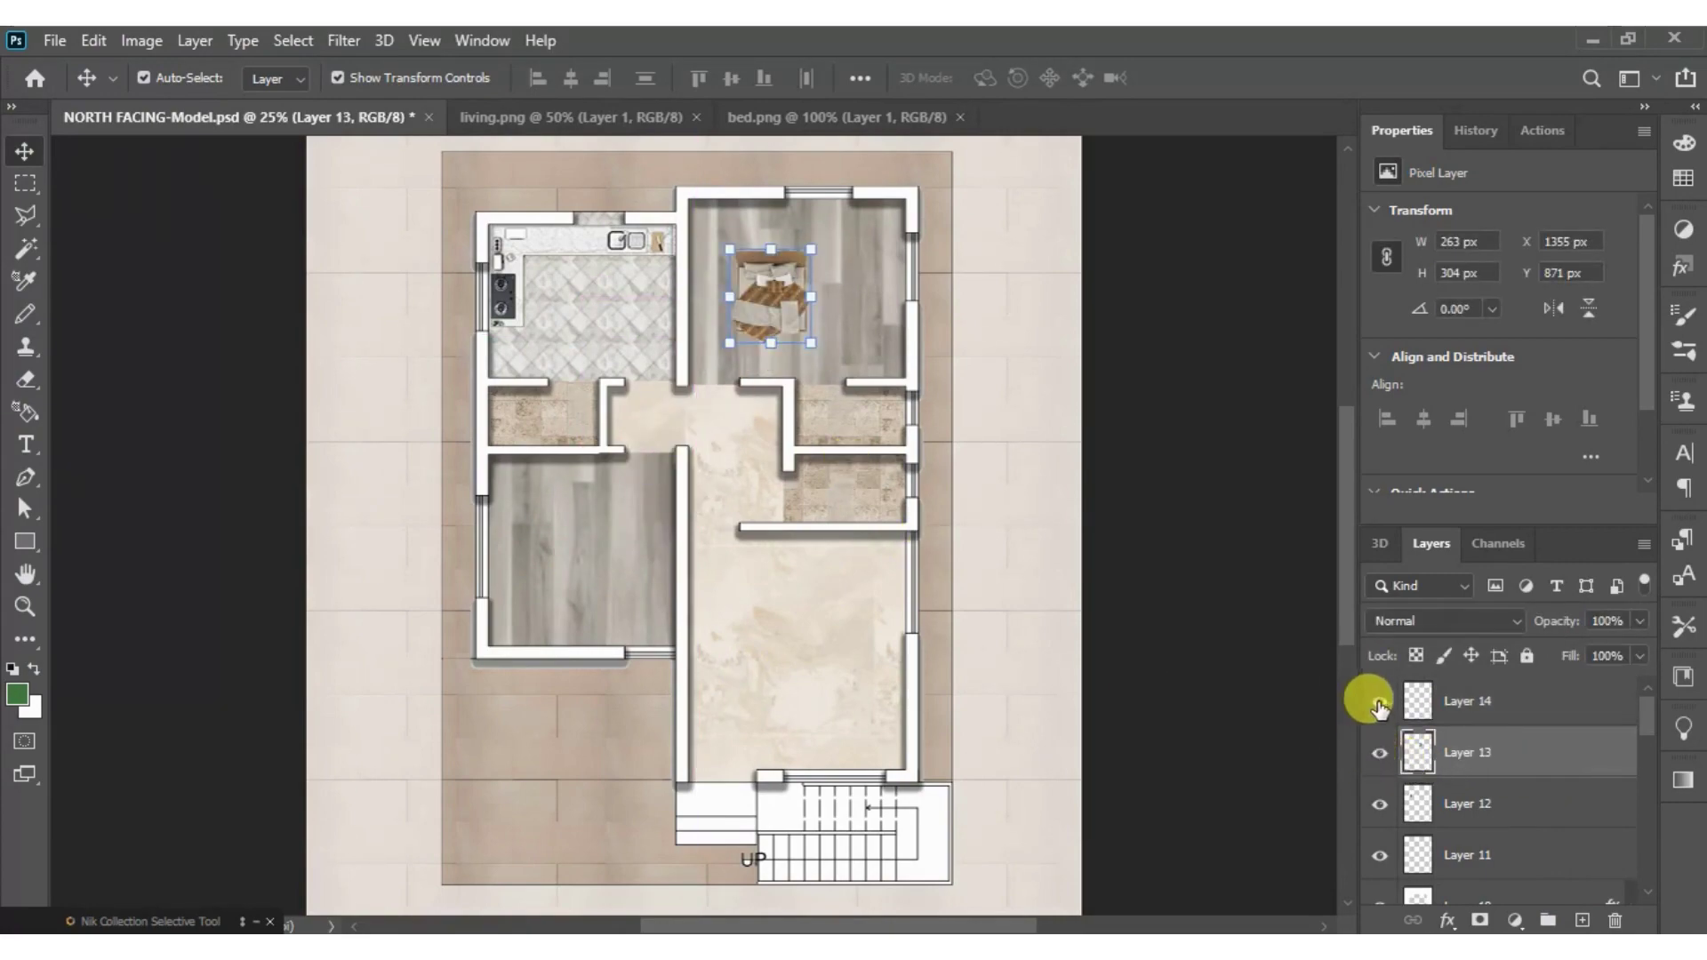
left_click_drag(1468, 701, 1615, 921)
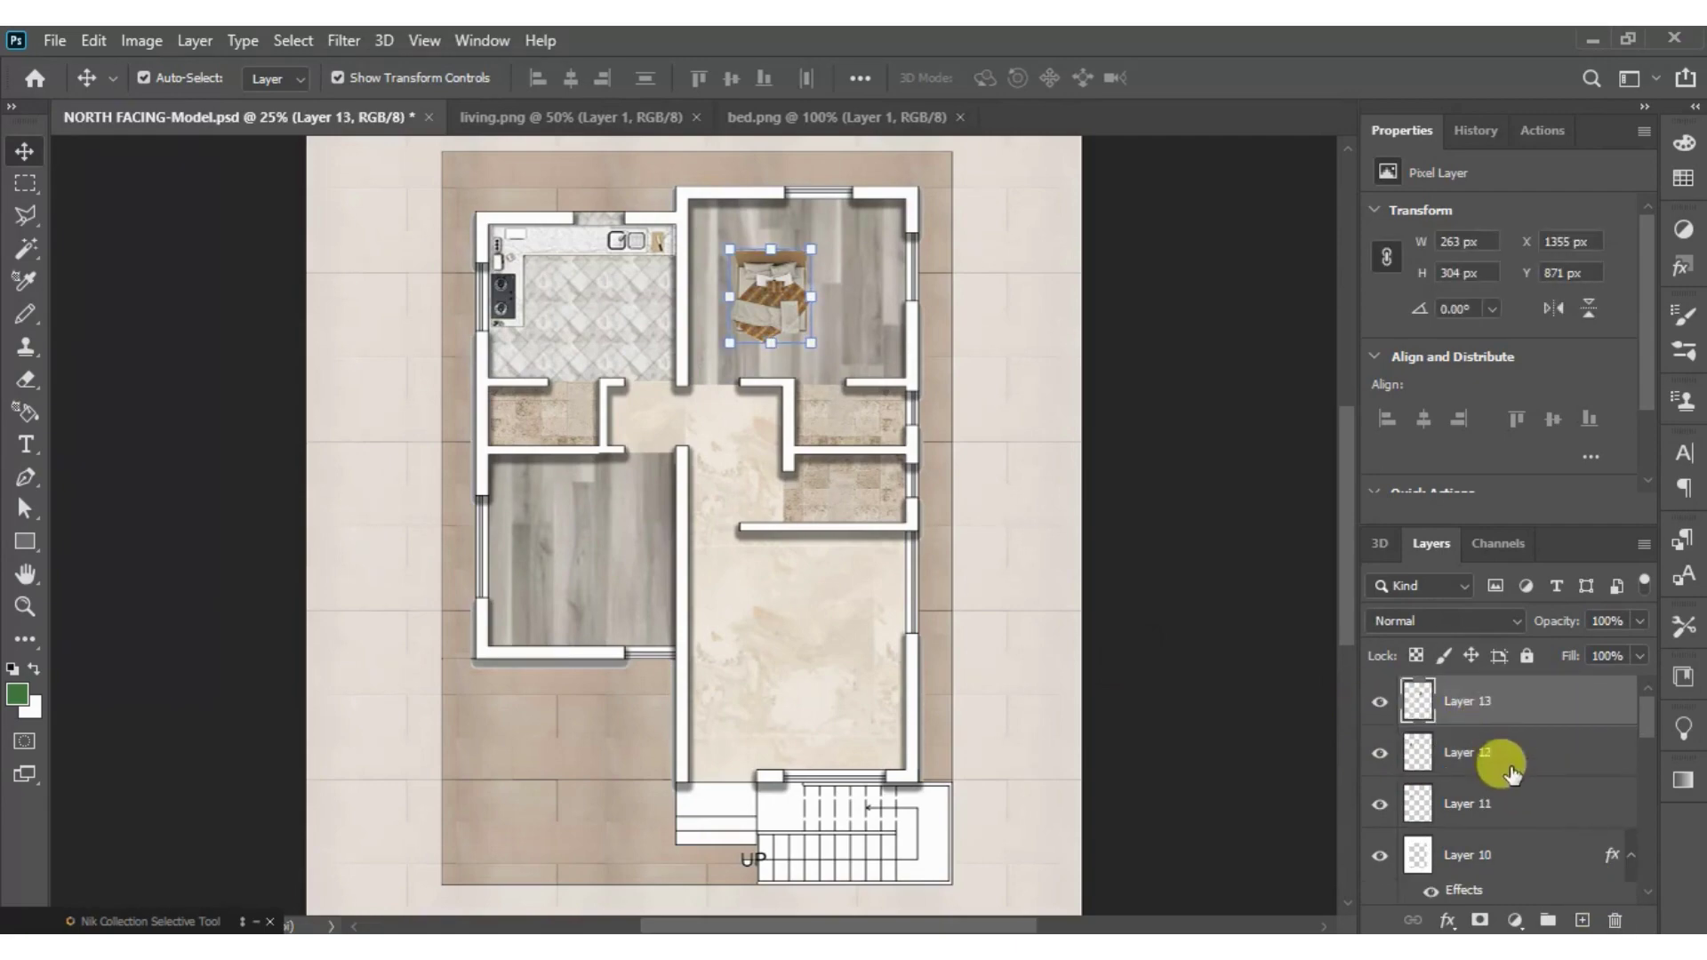
- Duplicate the bed layer and move the copy into the lower-left room
right_click(1489, 704)
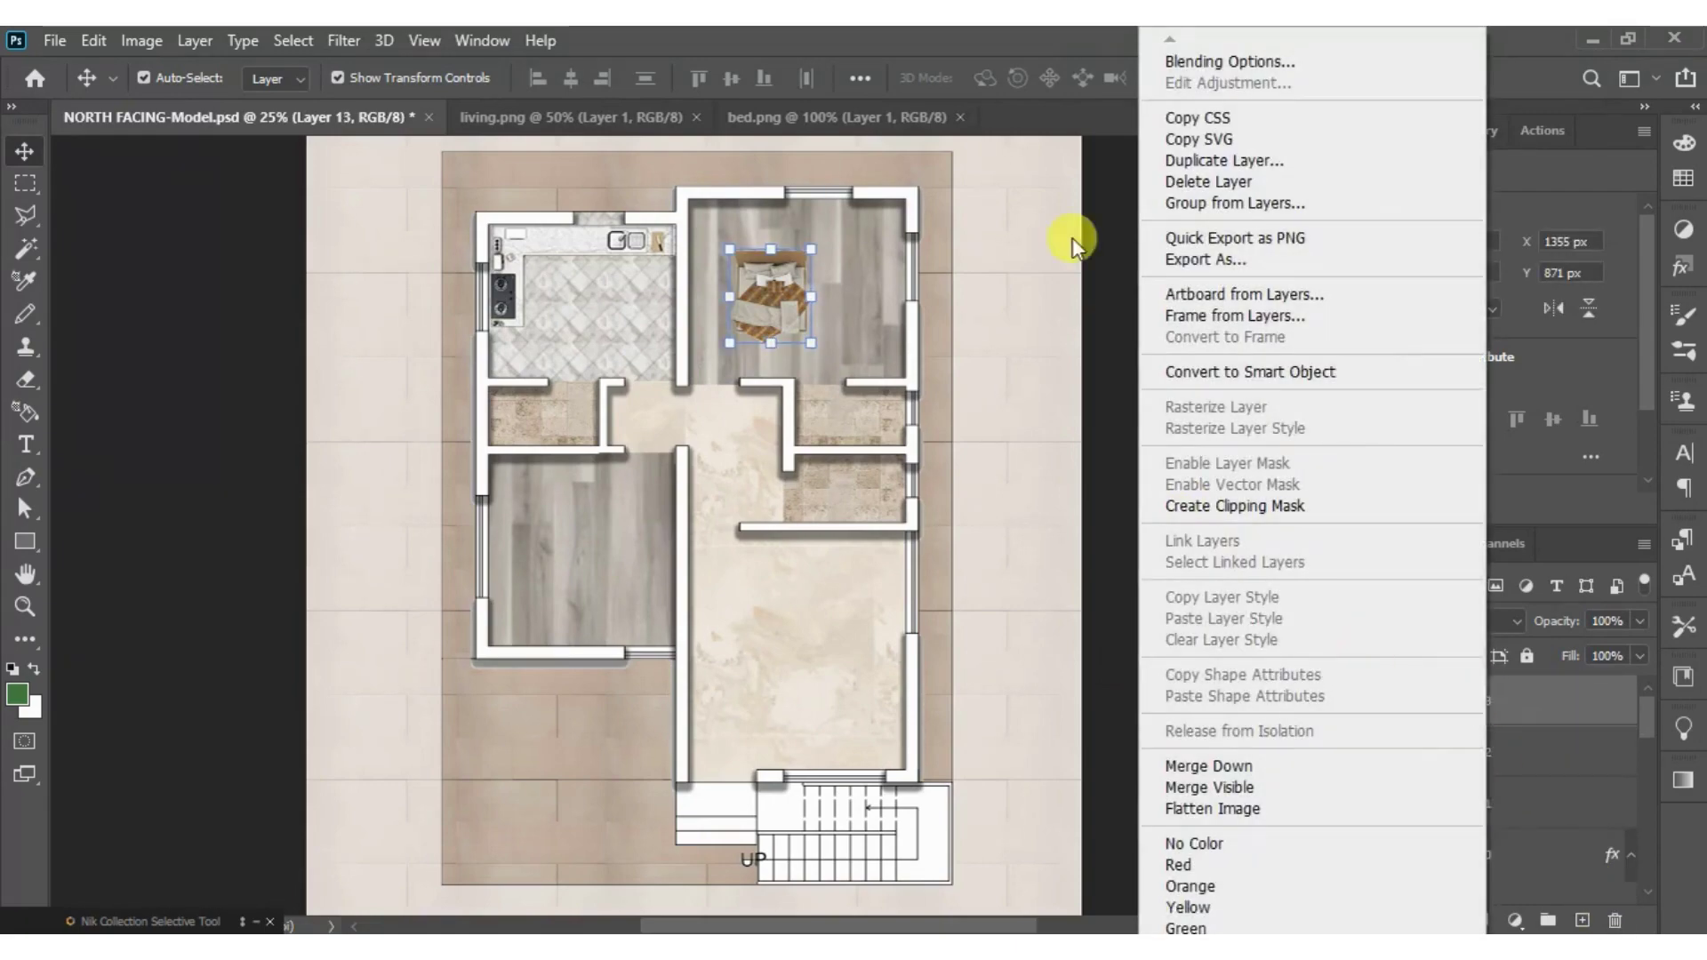
left_click(1231, 162)
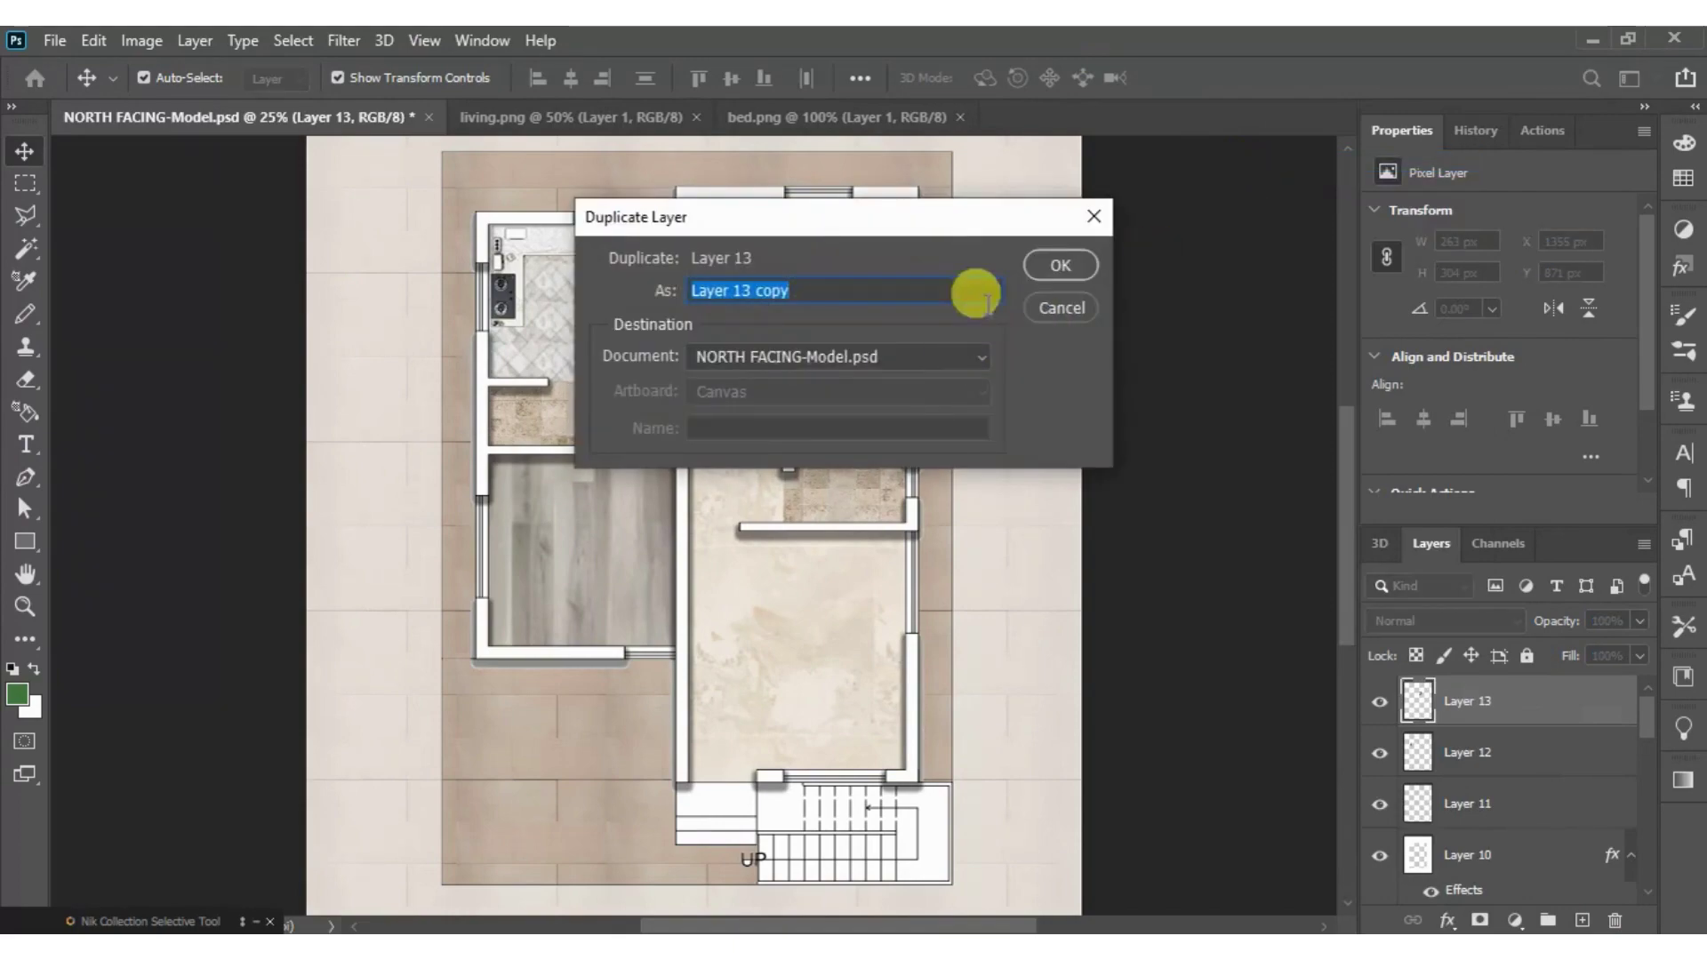
left_click(1063, 265)
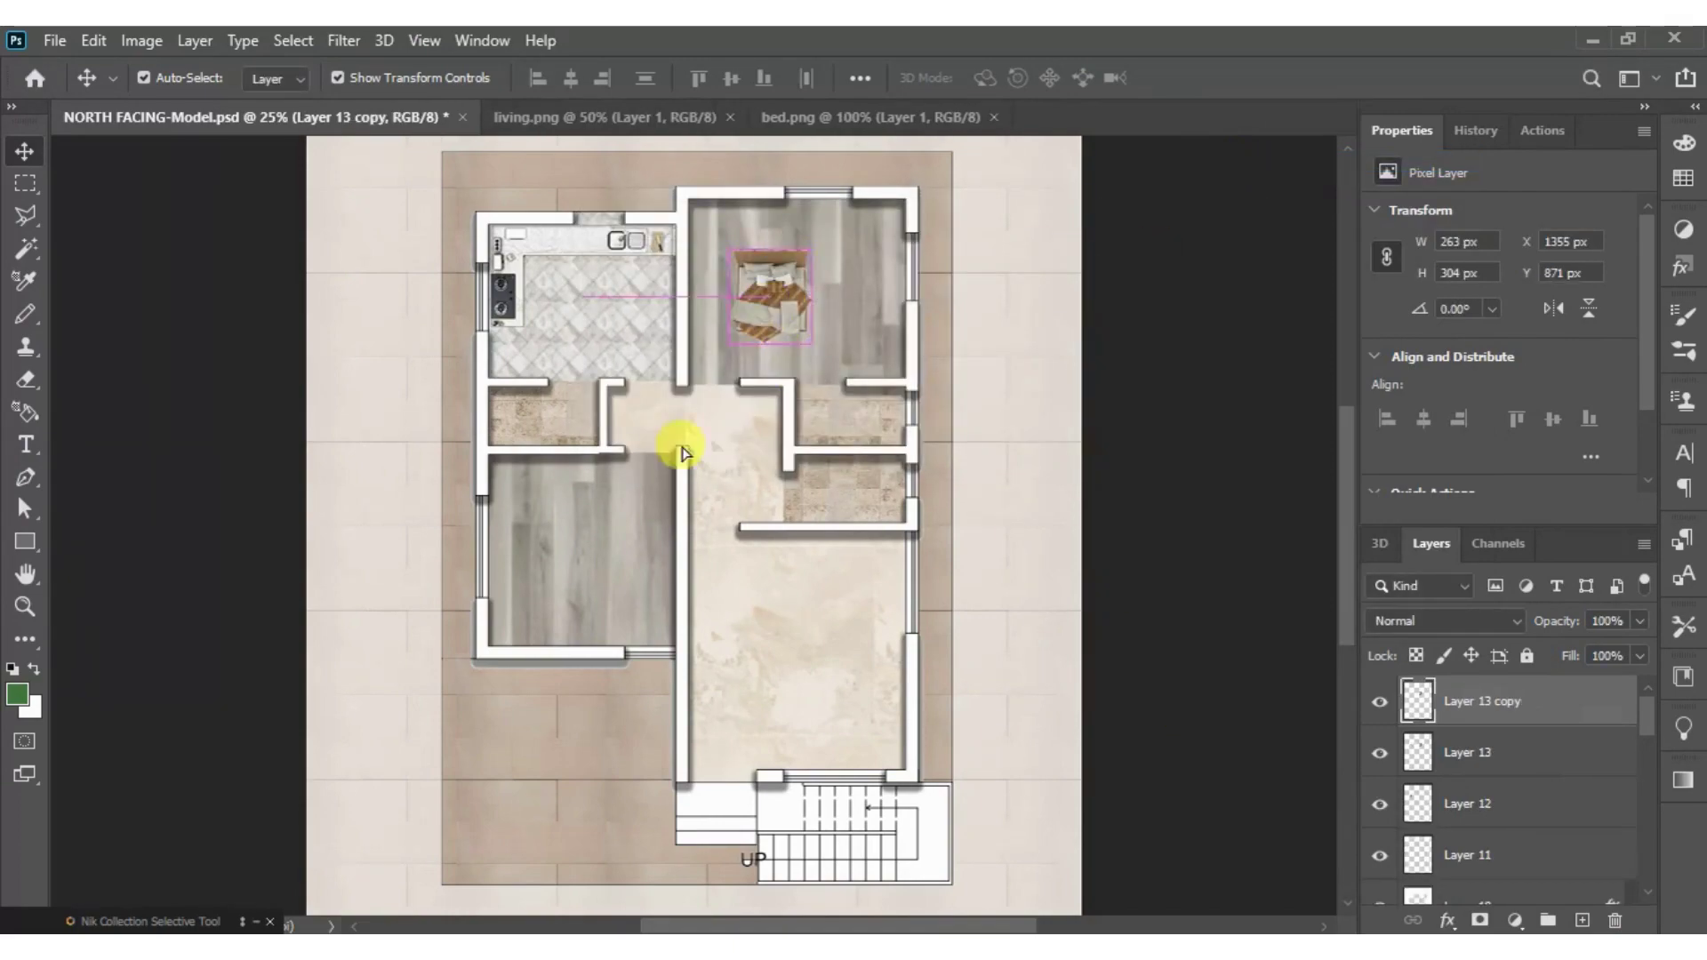
left_click_drag(682, 452, 605, 563)
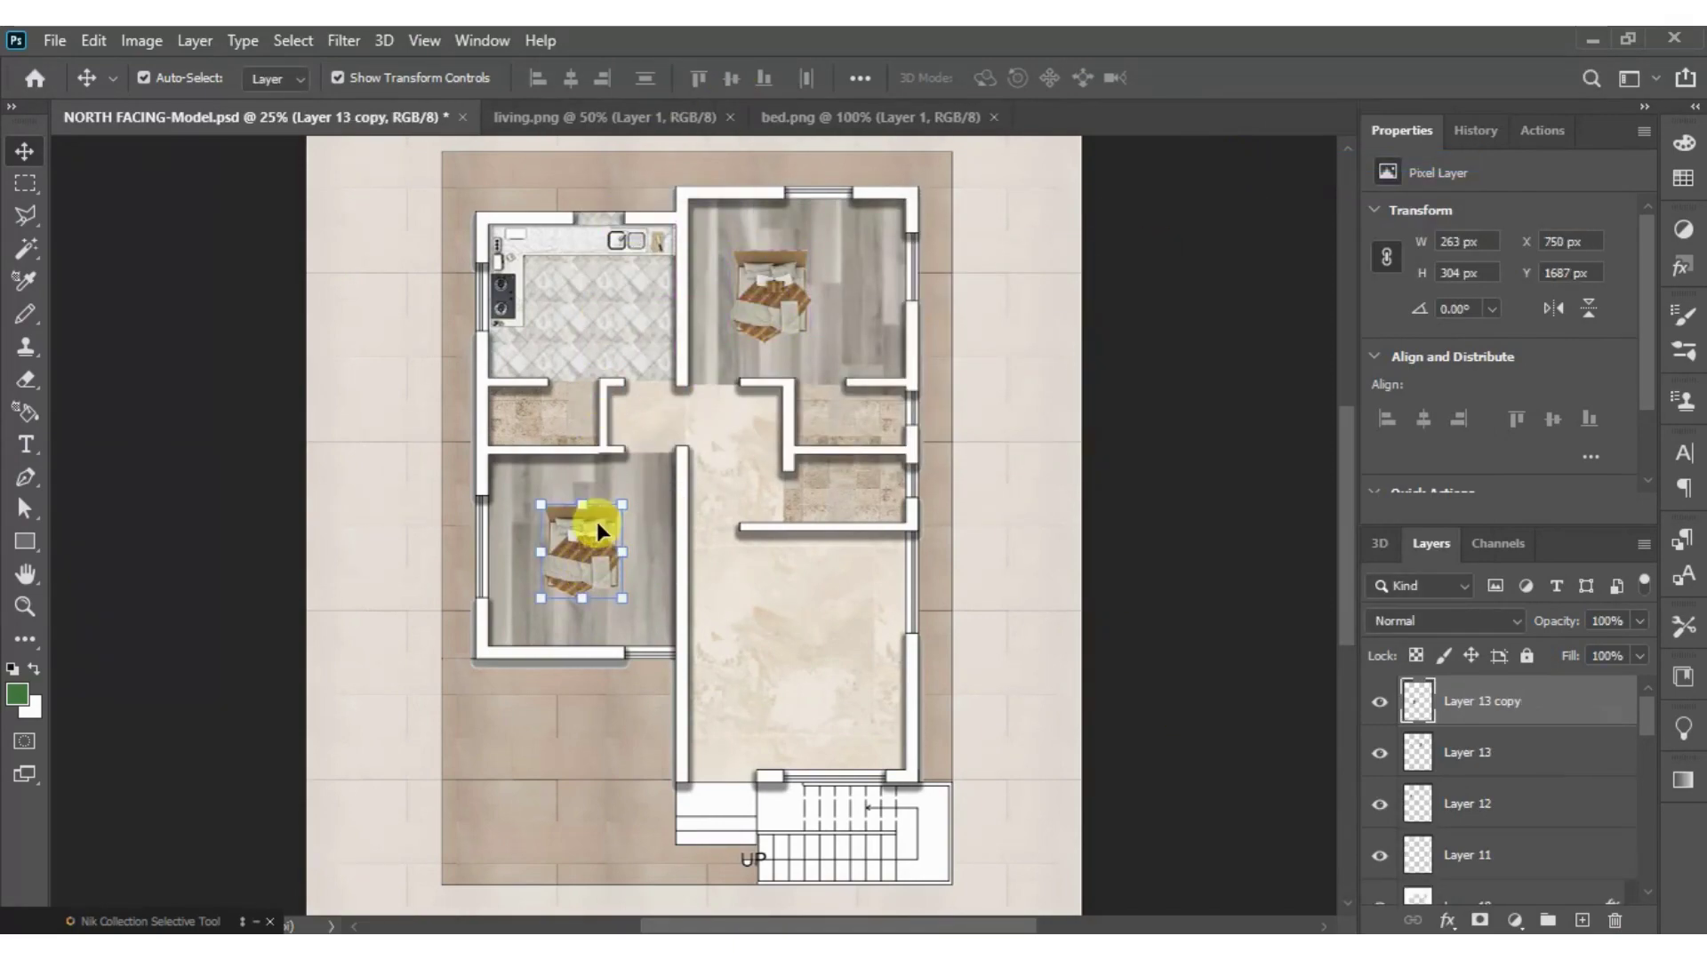
- Scale the original upper-right bed up to about 174% to fill the bedroom
left_click(777, 291)
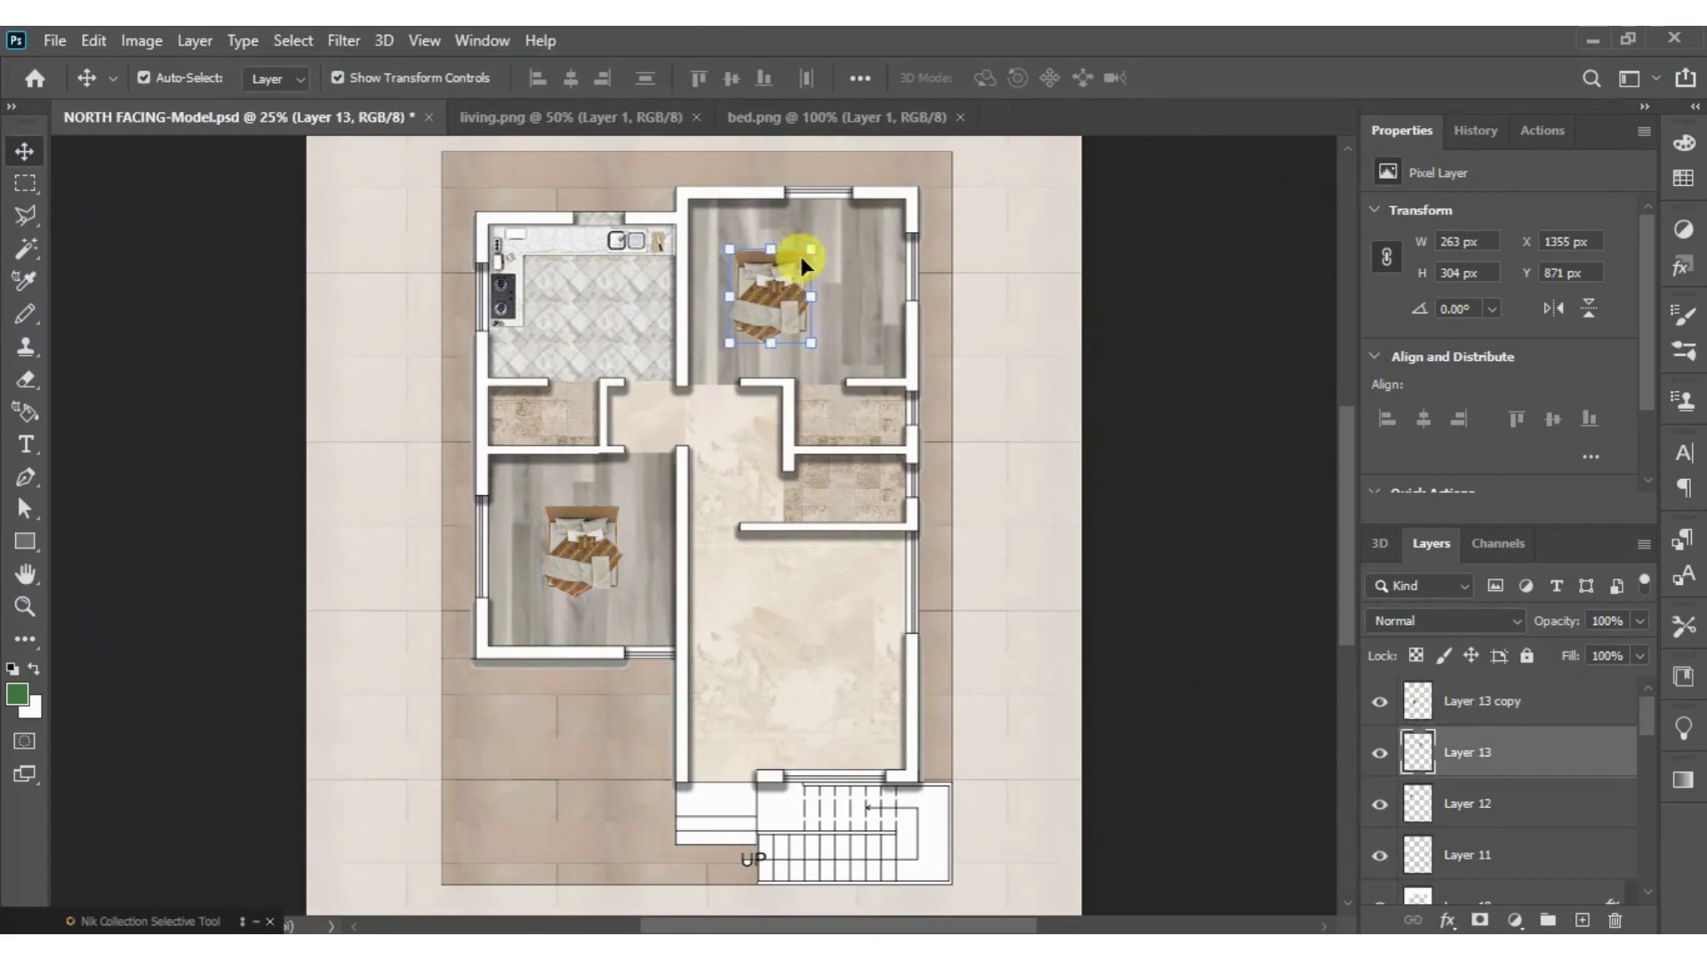
left_click_drag(811, 252, 881, 174)
left_click_drag(825, 256, 820, 288)
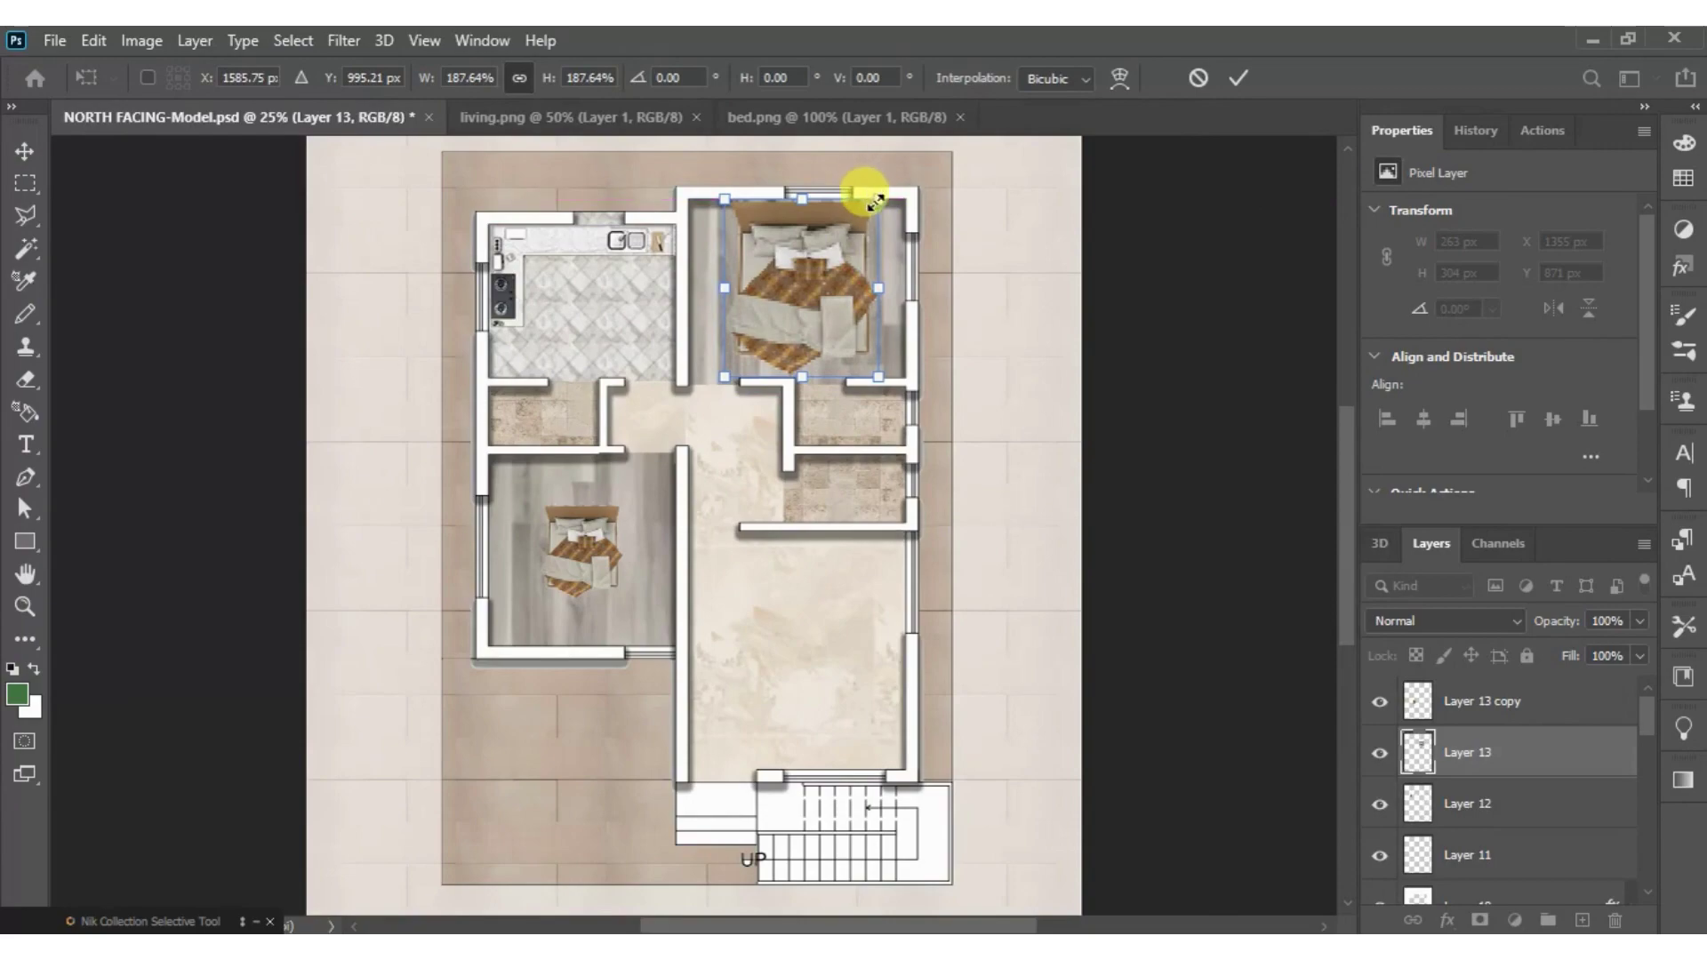
left_click_drag(876, 201, 867, 197)
left_click_drag(783, 287, 794, 294)
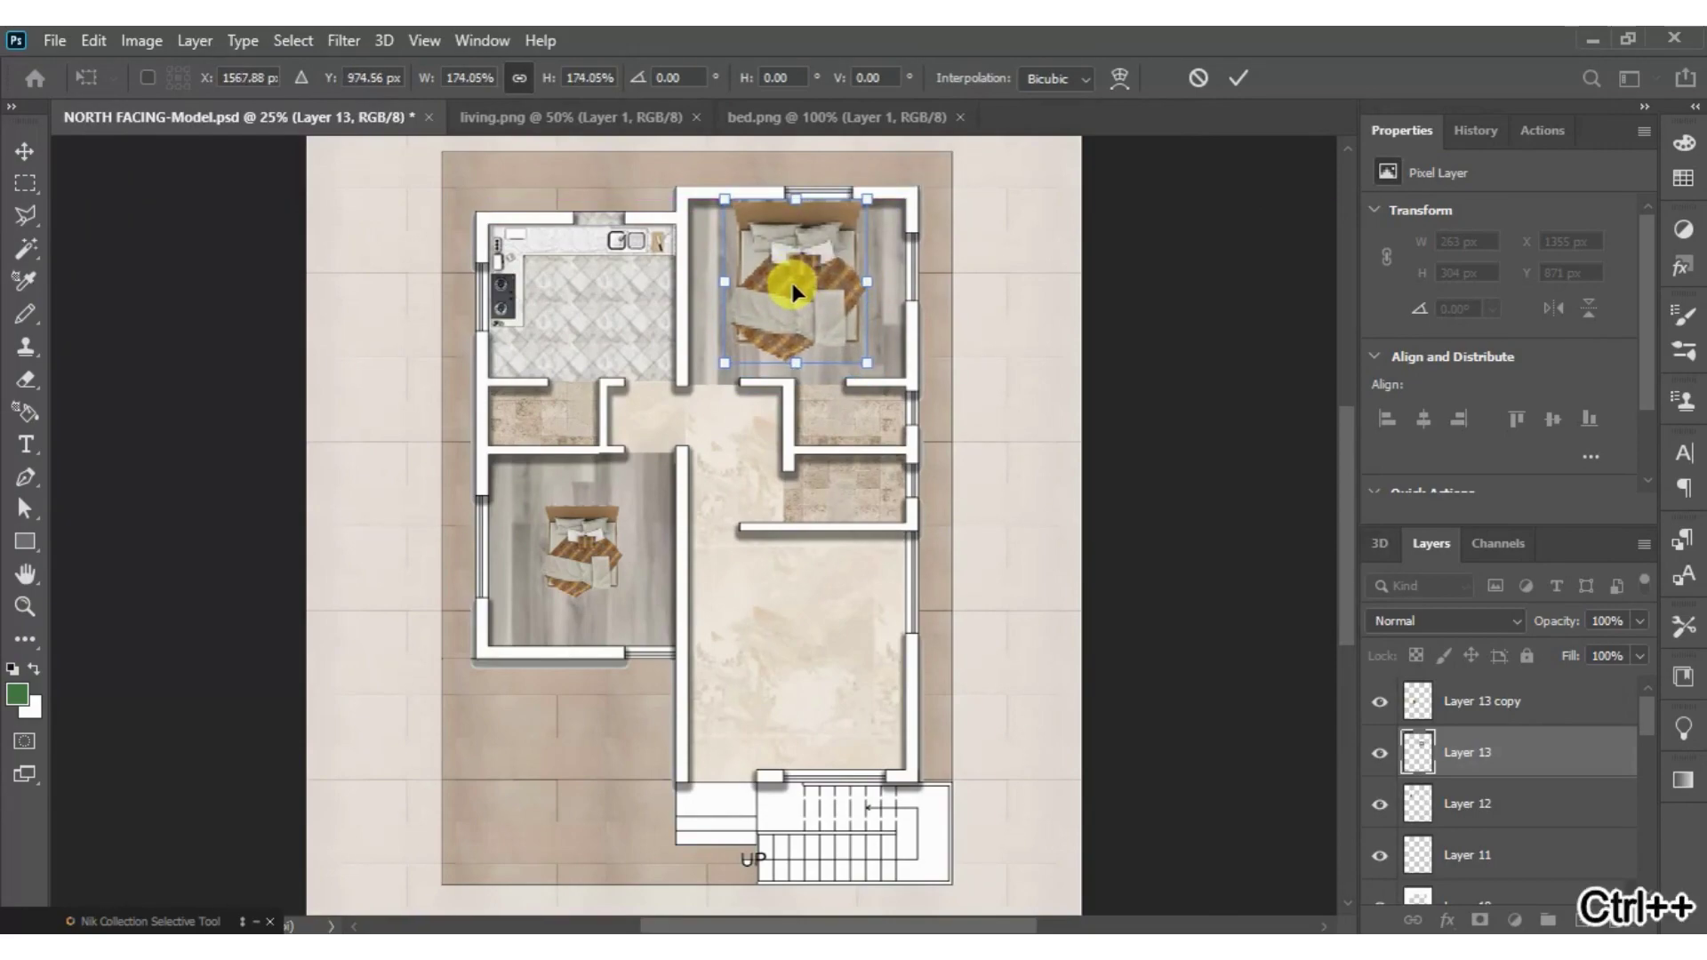
- Zoom in, fine-tune the enlarged bed's position and commit its new size
key("ctrl+plus")
key("ctrl+plus")
key("ctrl+plus")
scroll(751, 715, "up", 1)
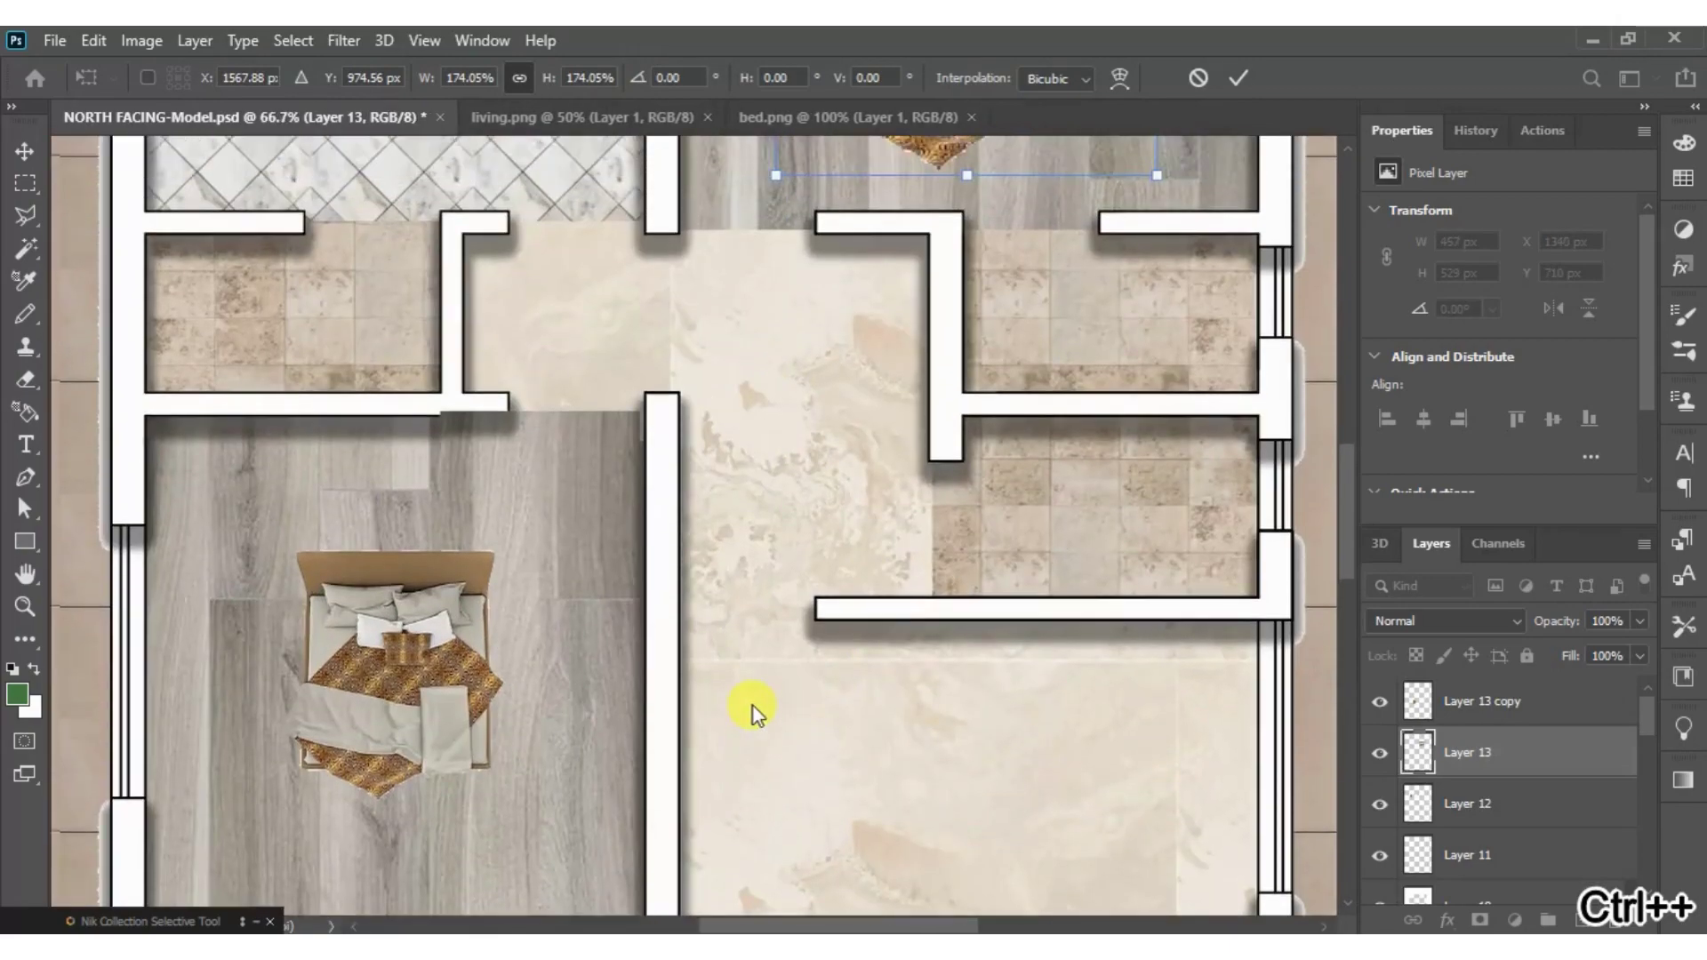
scroll(752, 714, "up", 3)
scroll(752, 715, "up", 1)
scroll(752, 714, "up", 1)
scroll(751, 714, "up", 2)
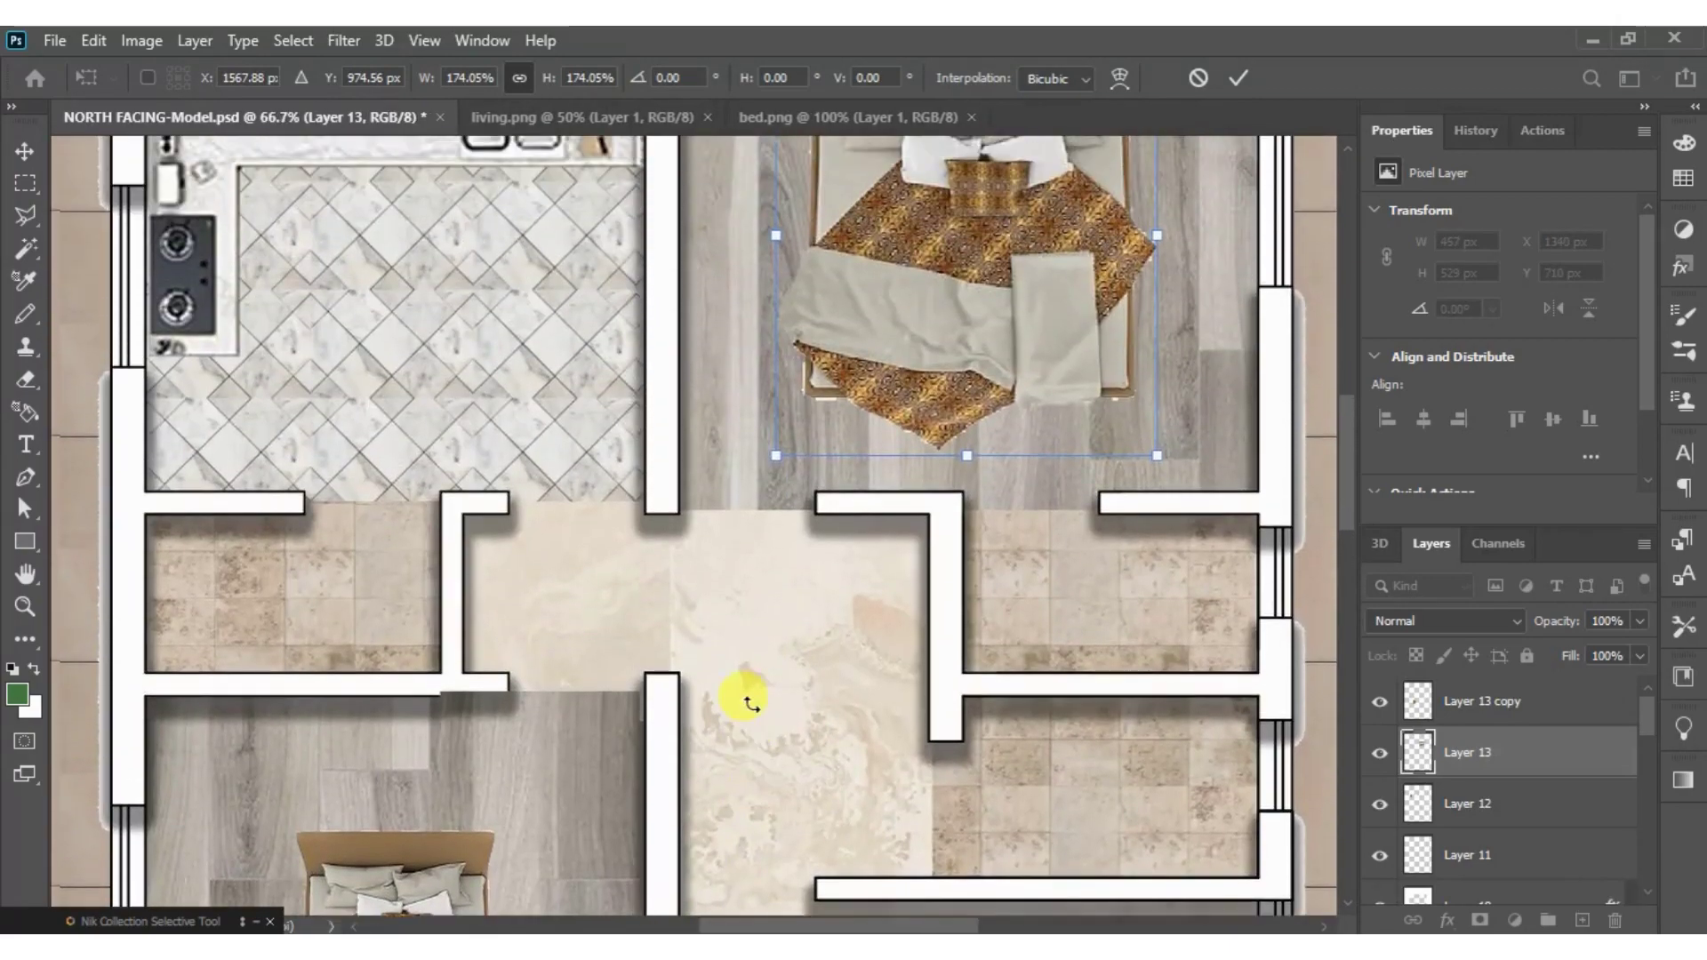
scroll(752, 703, "up", 1)
scroll(751, 703, "up", 1)
scroll(751, 703, "up", 2)
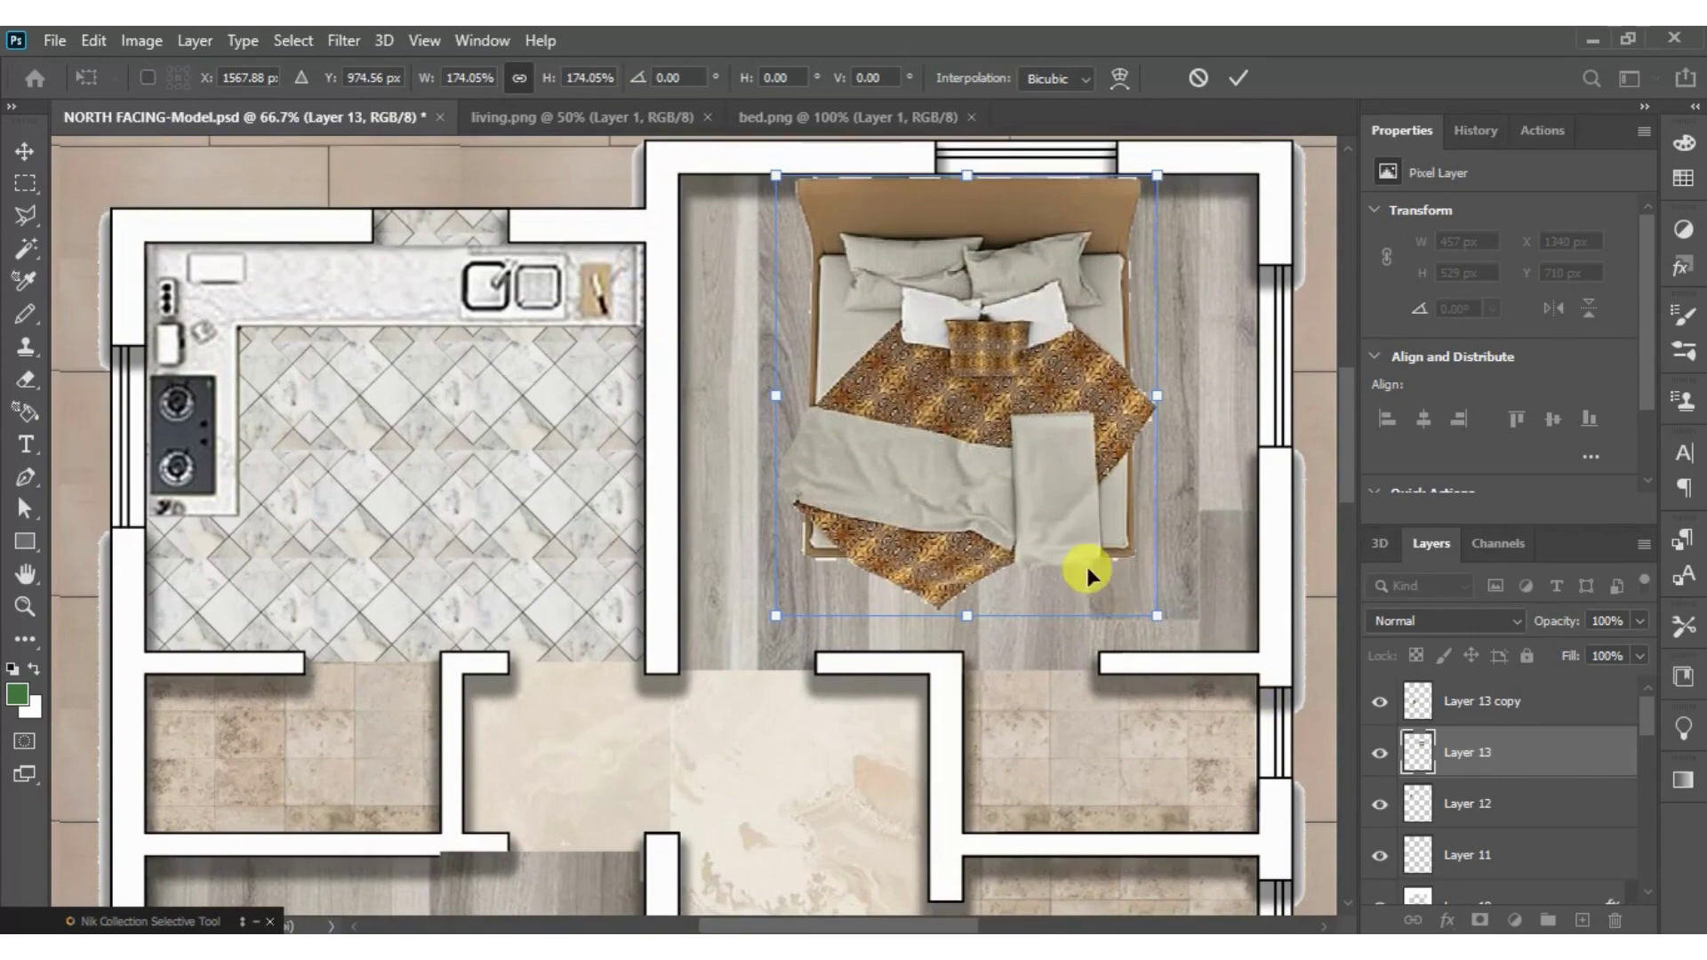
left_click_drag(969, 197, 959, 264)
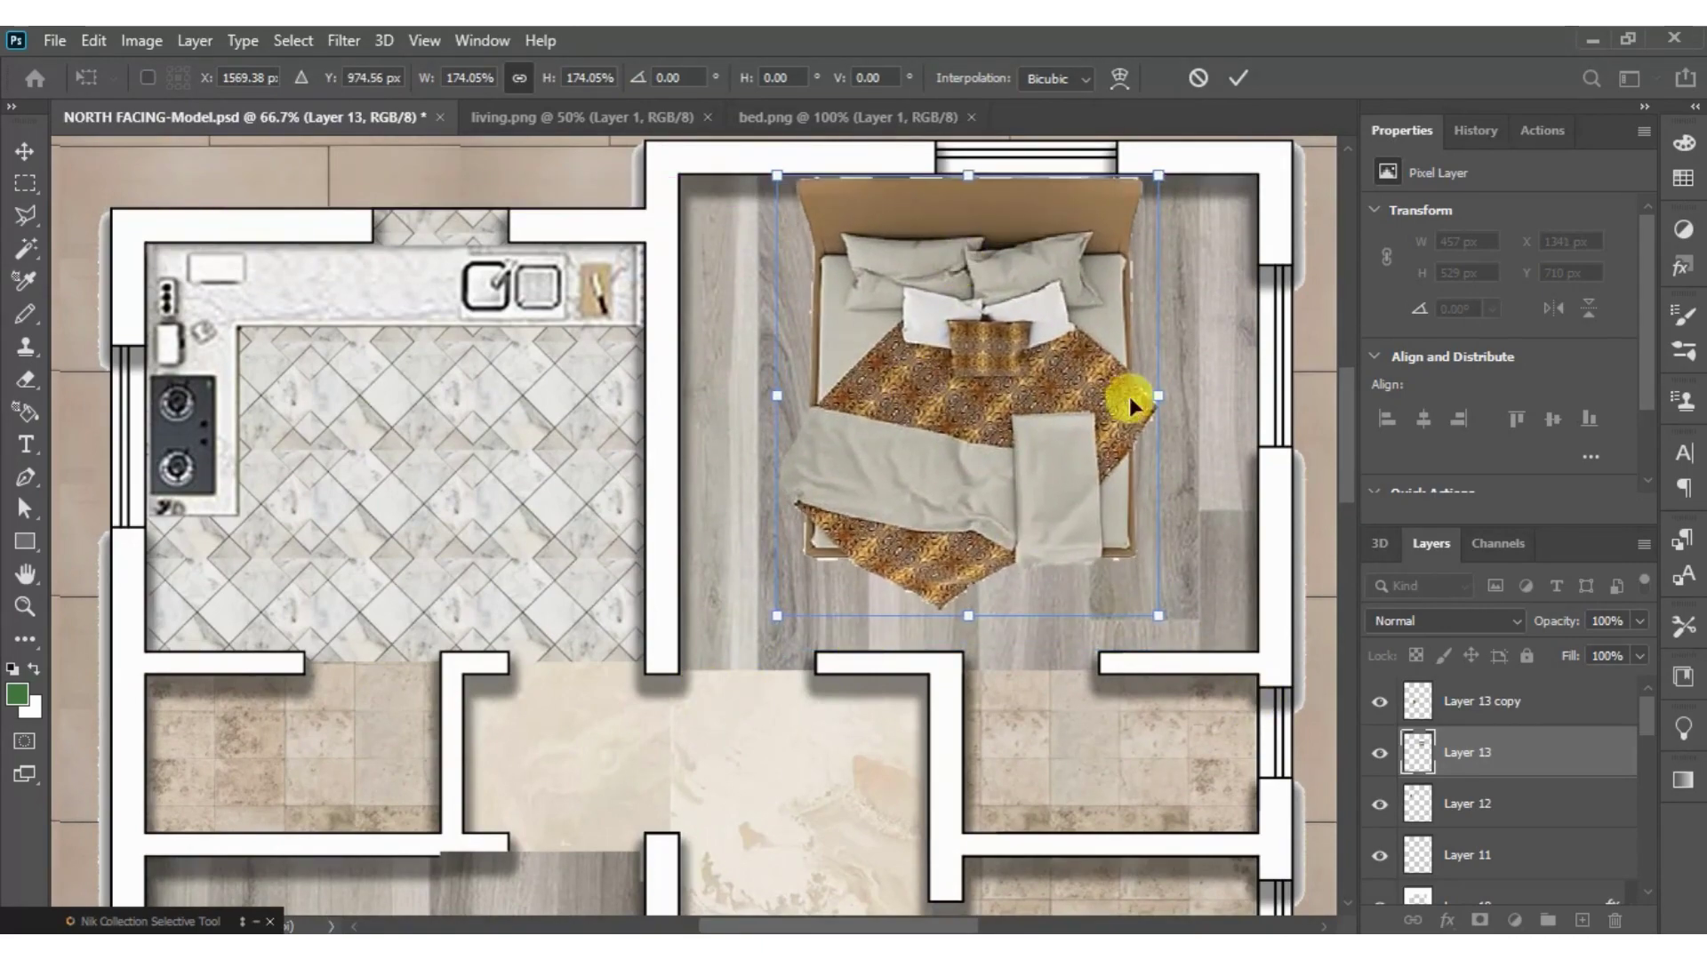
left_click(1232, 85)
- Zoom out to the whole plan and select the small copy, then the enlarged bed
left_click(791, 736)
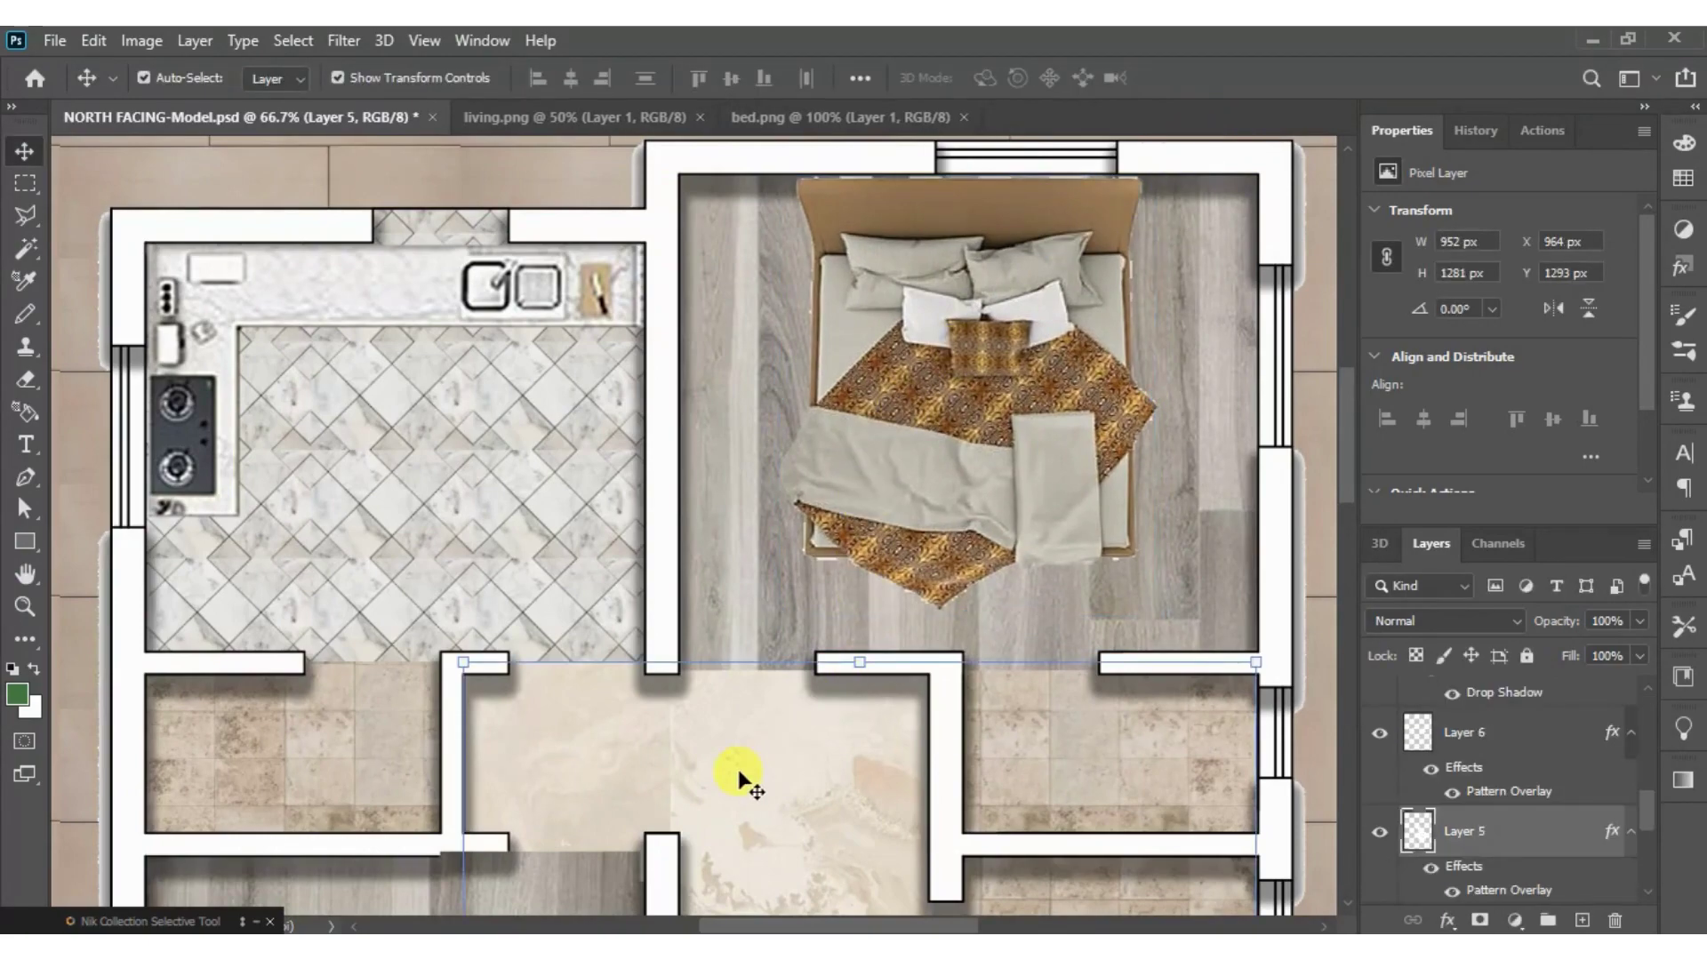
scroll(738, 775, "down", 1)
scroll(738, 775, "down", 1)
scroll(738, 776, "down", 1)
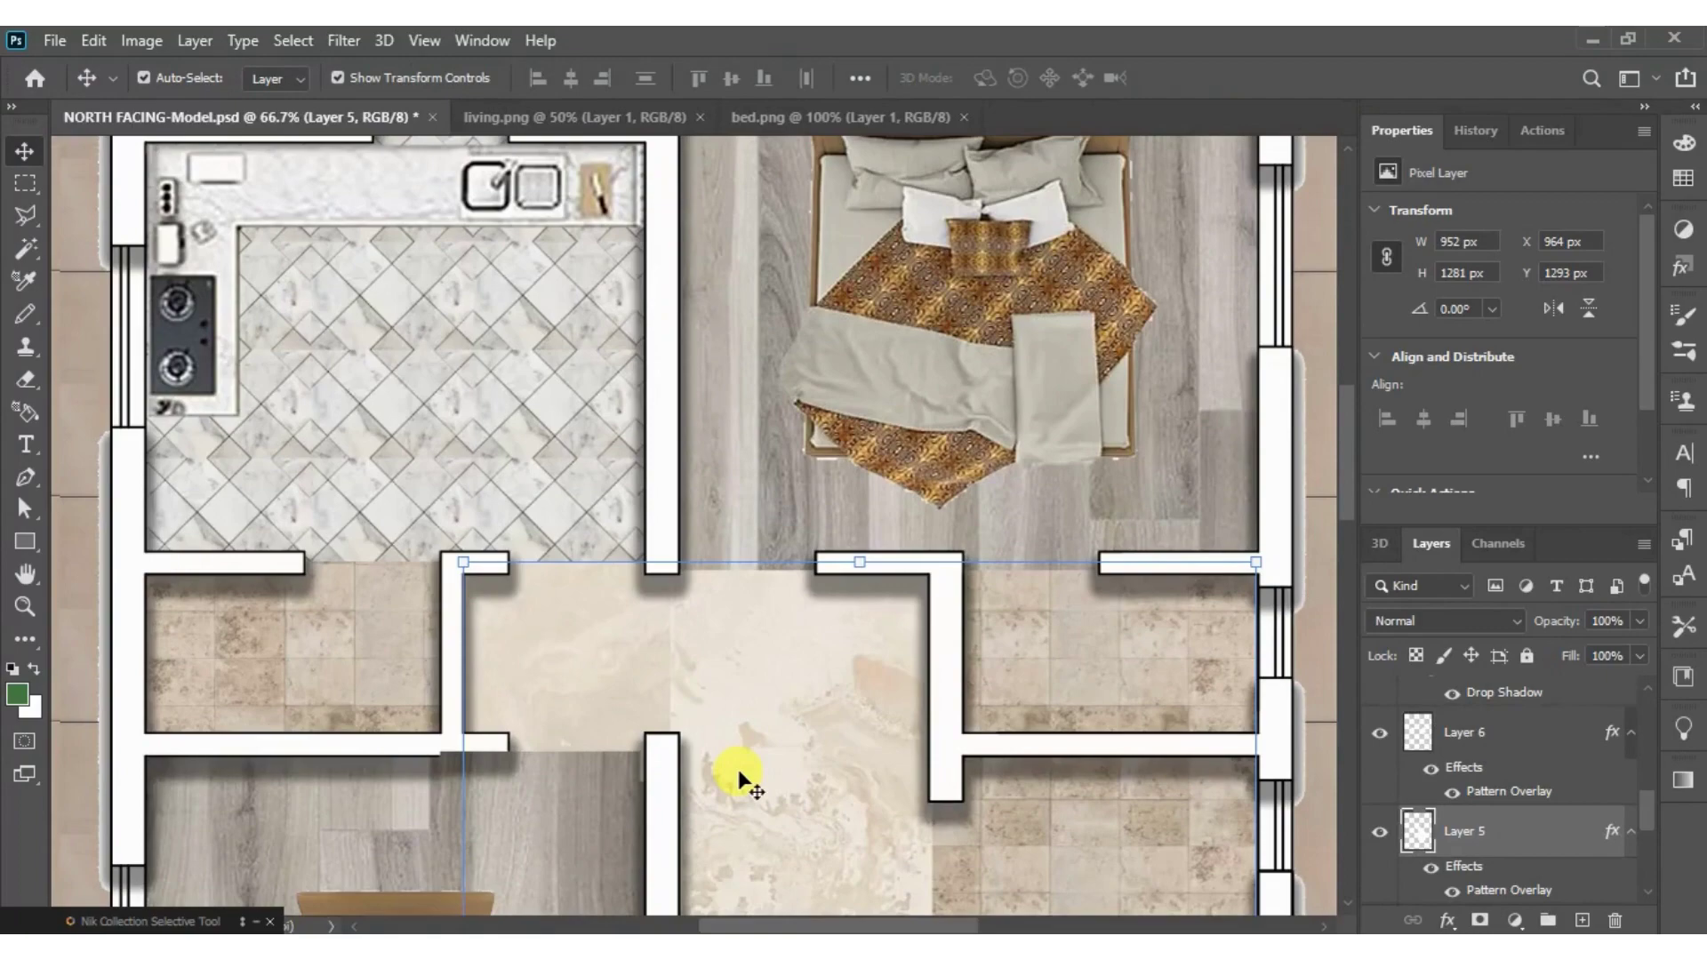
key("ctrl+minus")
key("ctrl+minus")
key("ctrl+minus")
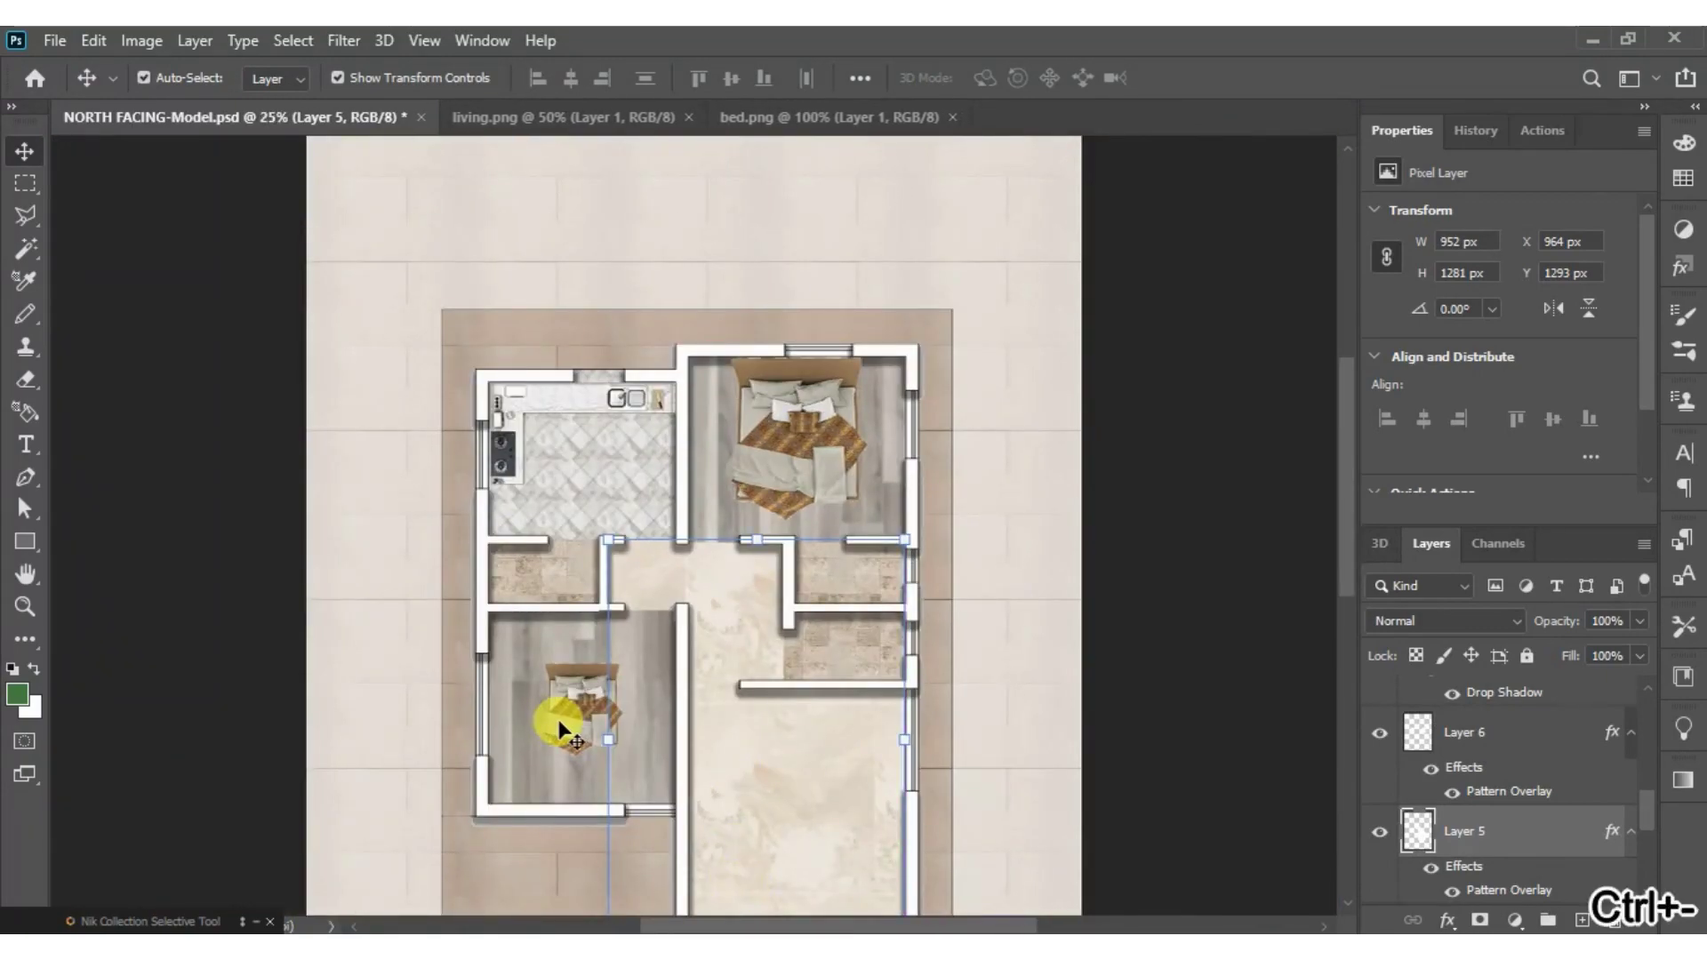
left_click(569, 727)
left_click(747, 522)
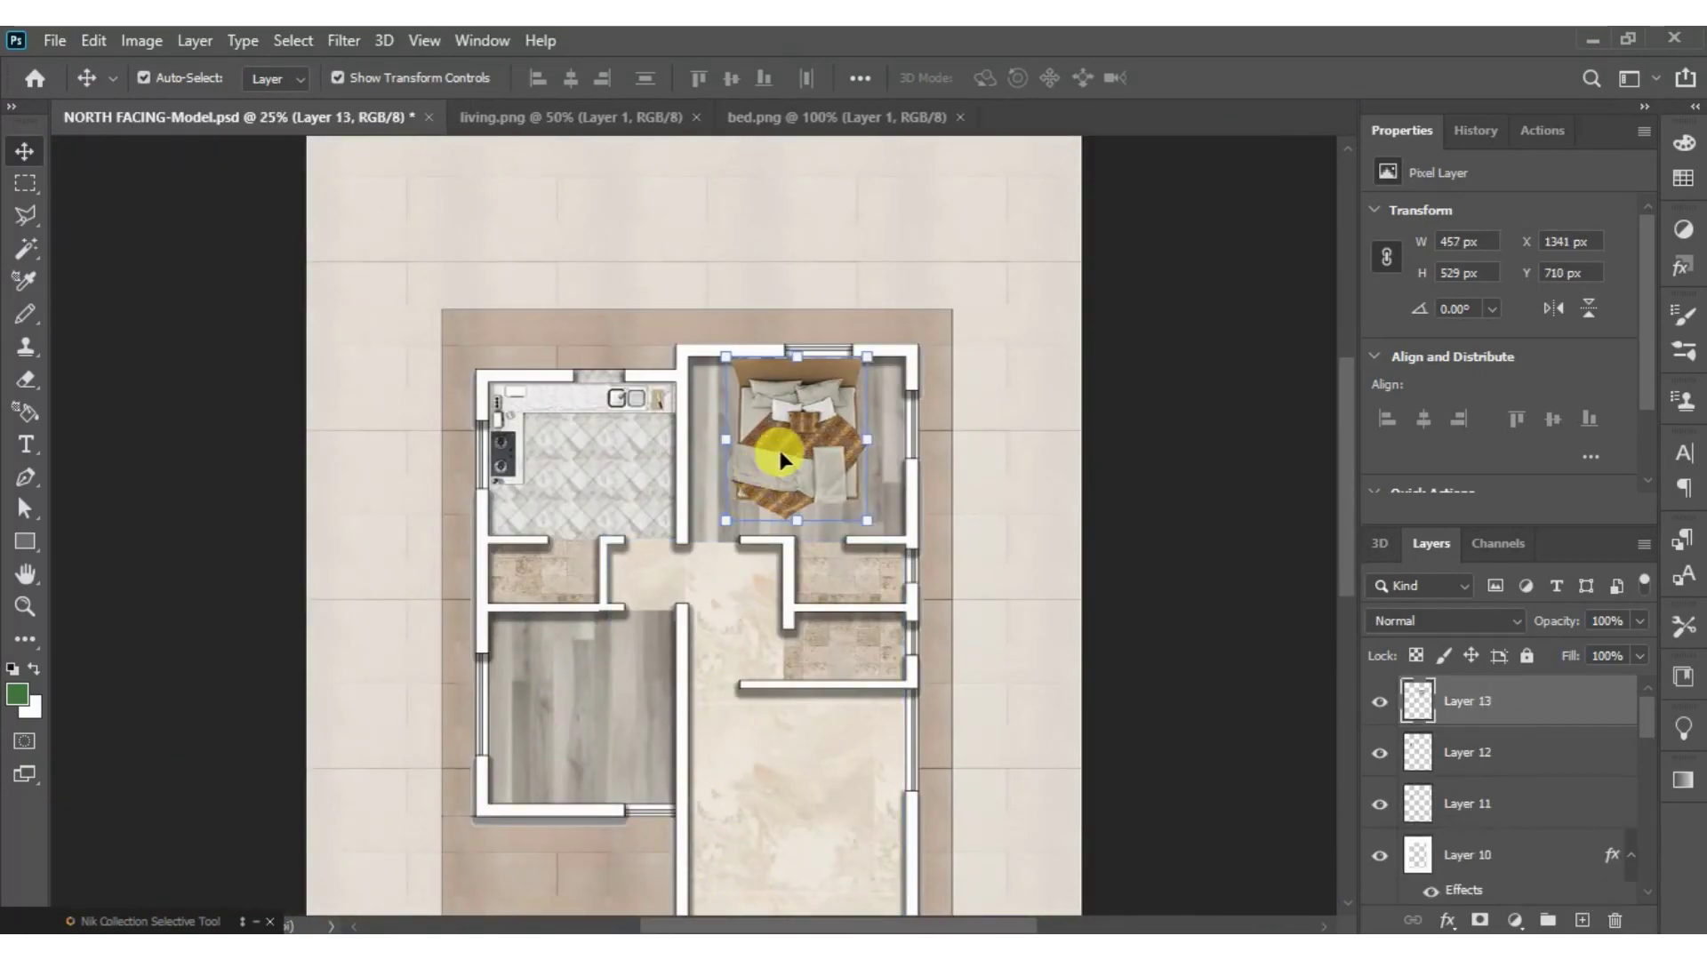
- Duplicate the enlarged bed layer and move the copy into the lower-left bedroom
right_click(1557, 701)
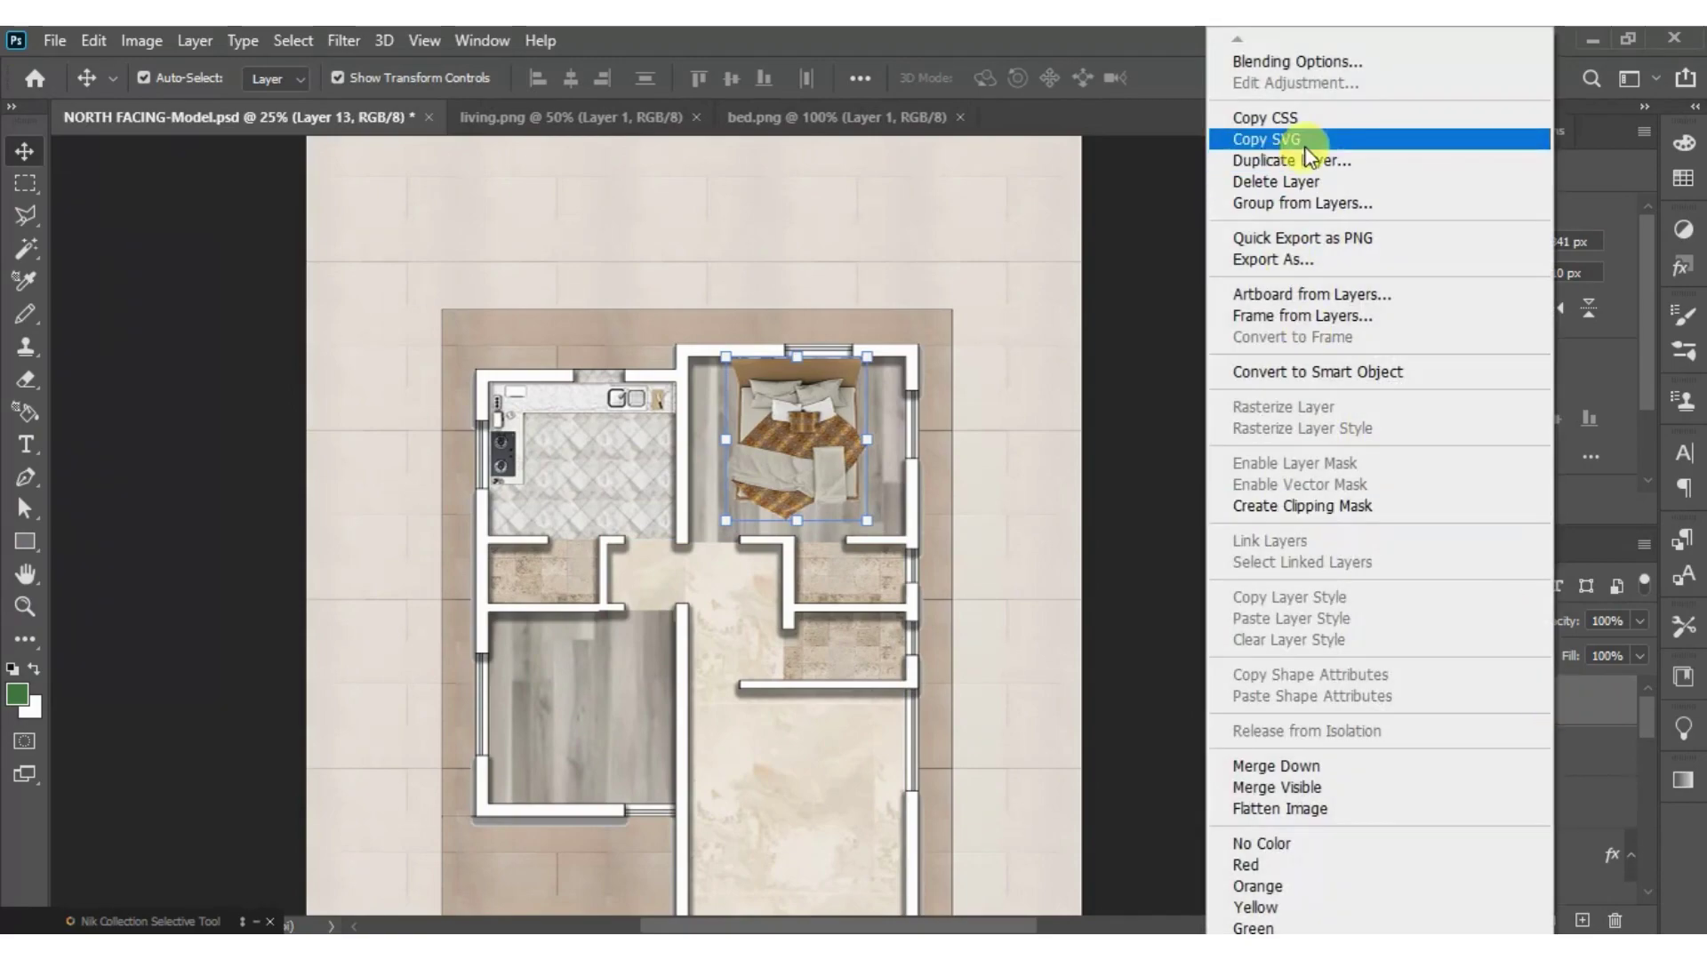
left_click(1304, 162)
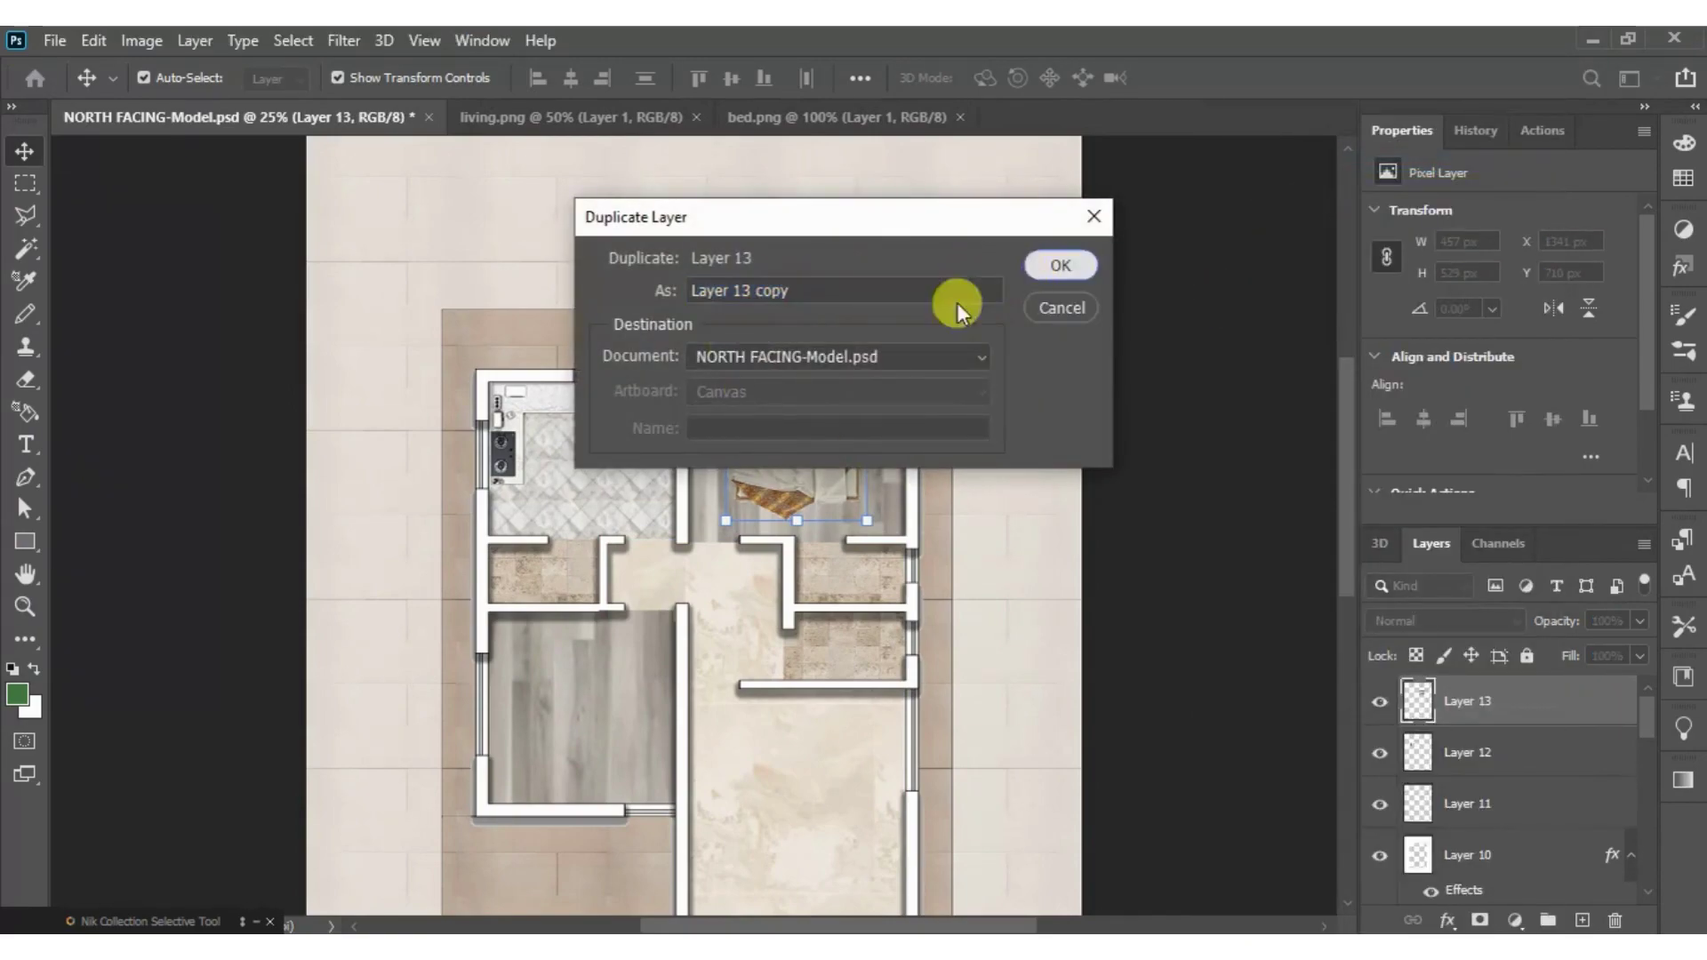
left_click(1061, 265)
mouse_move(798, 438)
left_mouse_down()
mouse_move(724, 506)
mouse_move(599, 712)
mouse_move(579, 709)
mouse_move(571, 772)
left_mouse_up()
- Rotate the copied bed by 180° so its headboard faces the lower wall
key("ctrl+plus")
key("ctrl+plus")
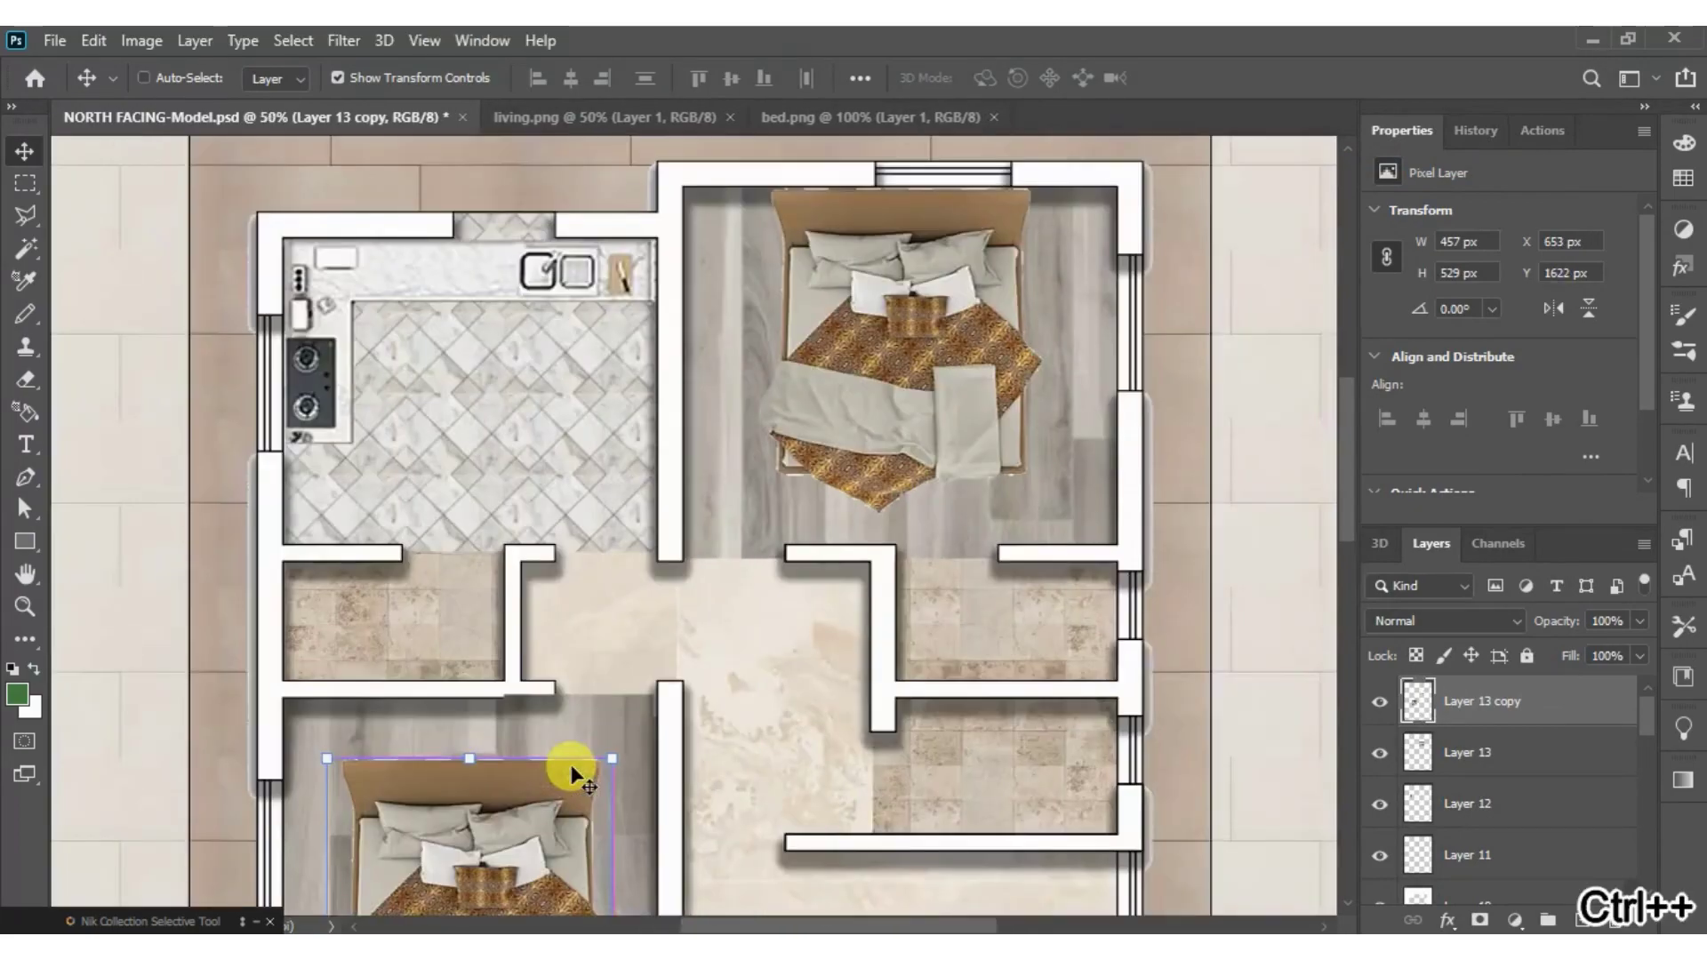
scroll(588, 565, "down", 1)
scroll(589, 565, "down", 1)
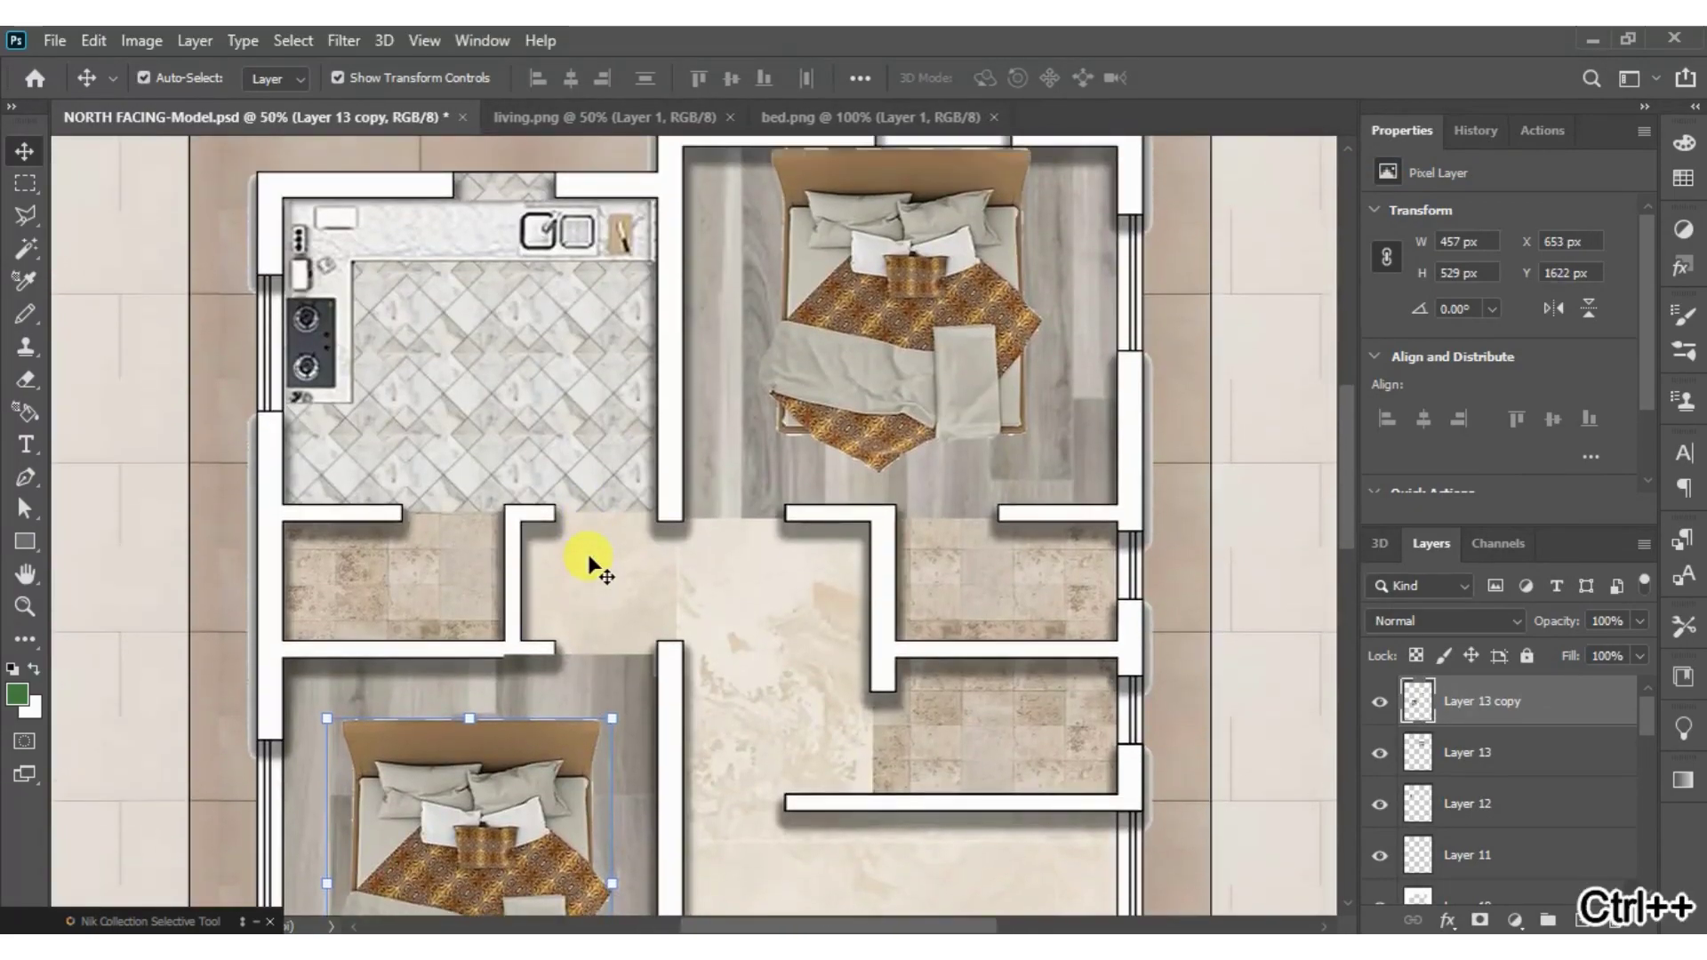
left_click_drag(1330, 436, 1315, 553)
scroll(622, 336, "up", 1)
scroll(636, 345, "up", 1)
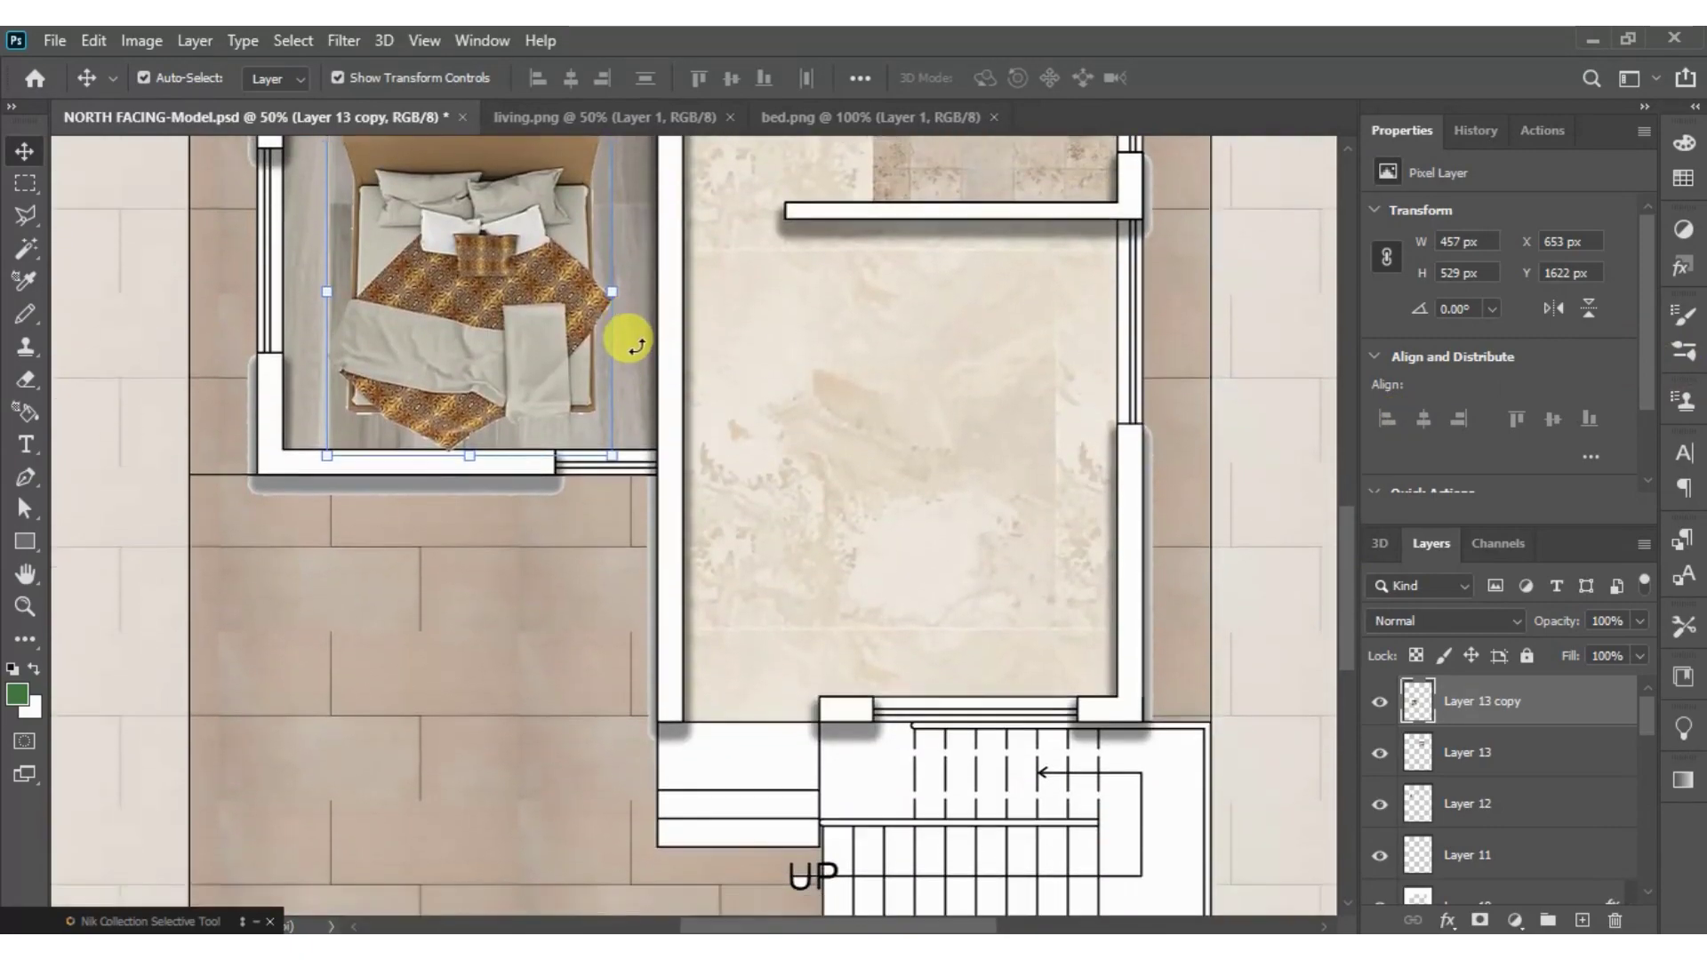
scroll(637, 345, "up", 2)
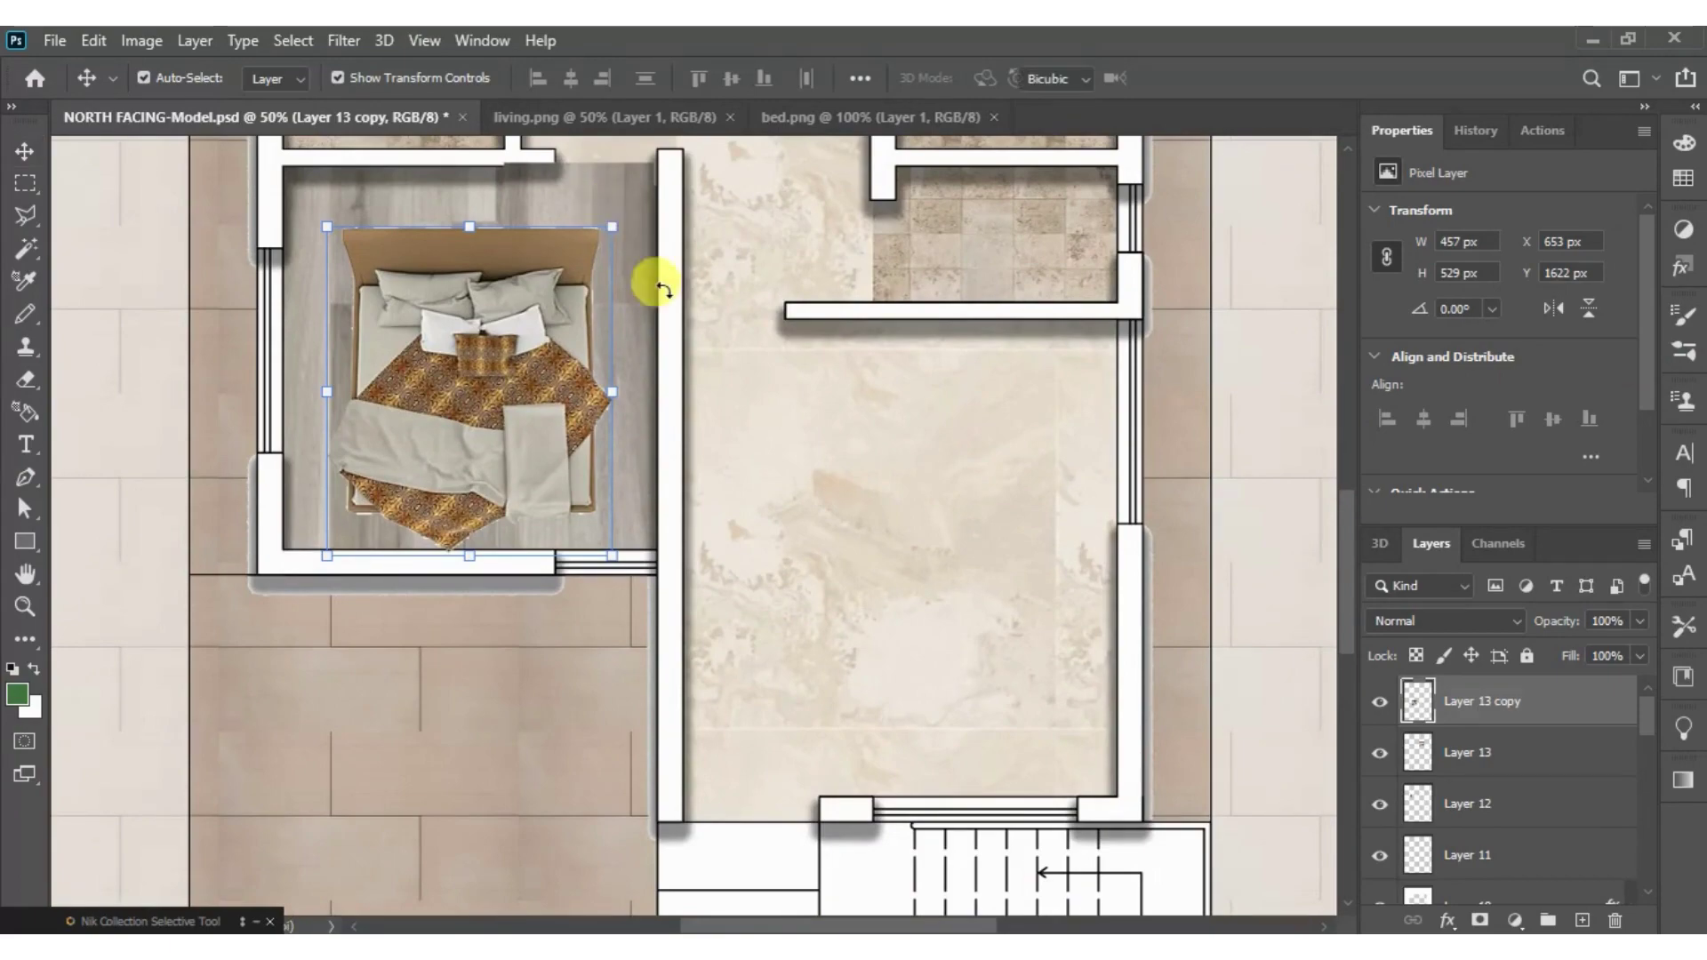
mouse_move(605, 207)
left_mouse_down()
mouse_move(658, 854)
mouse_move(667, 57)
left_mouse_up()
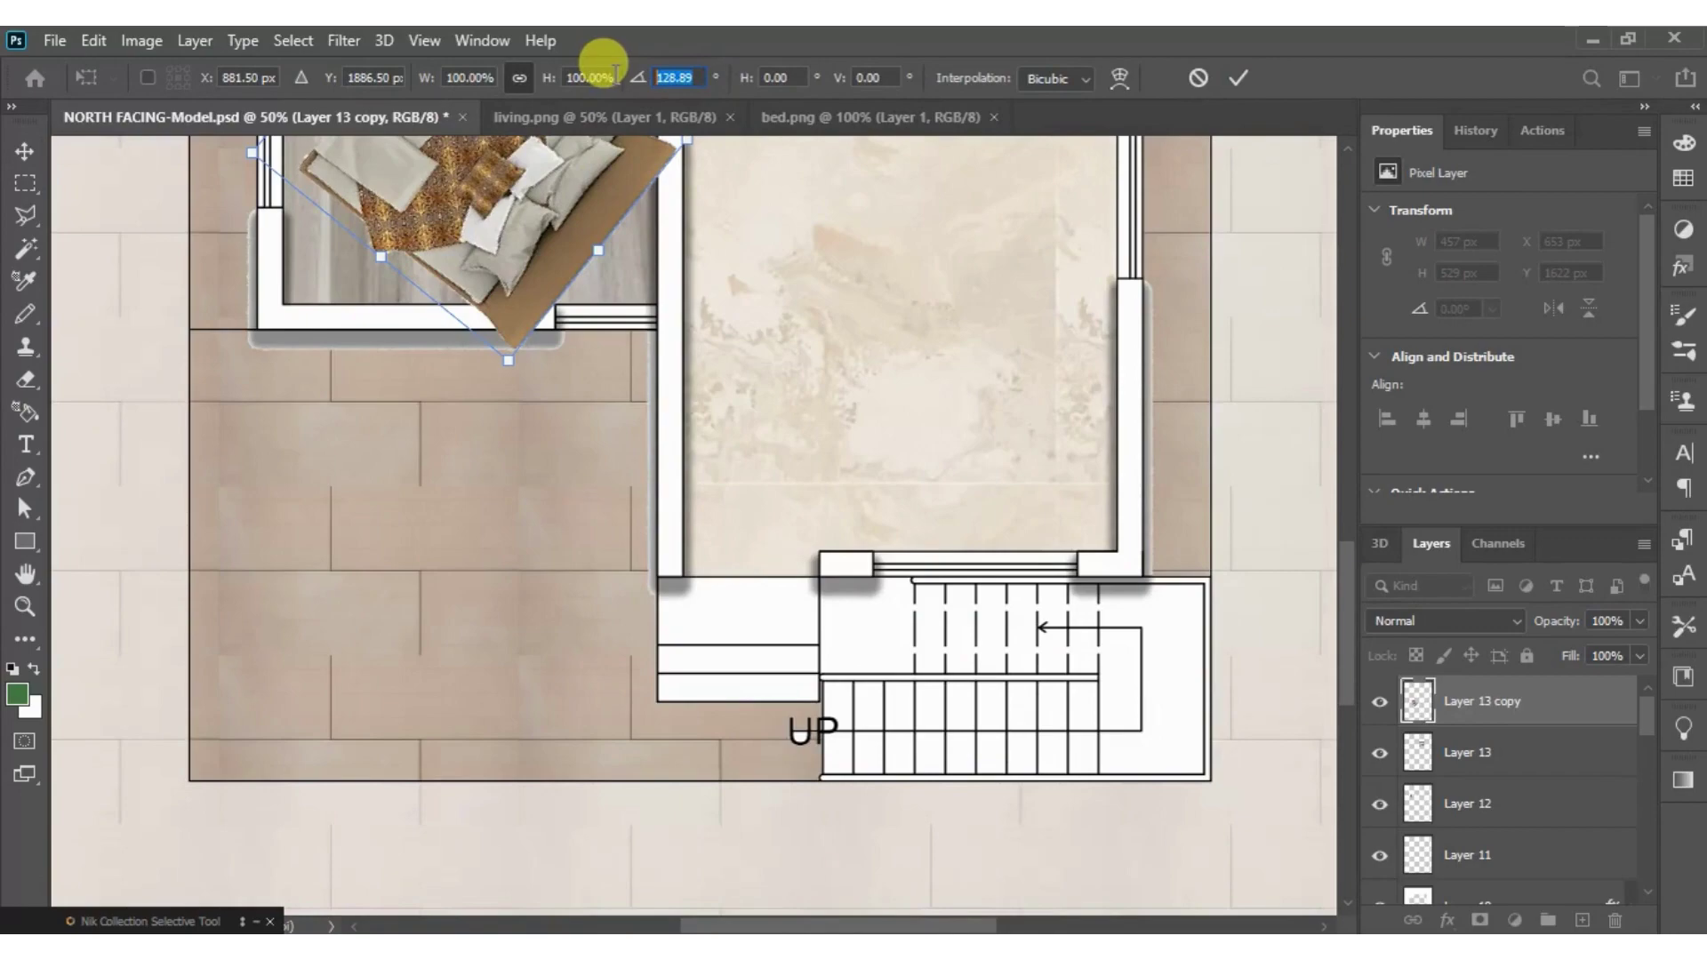
type("180")
key("Return")
- Nudge the turned bed into position in the left bedroom
scroll(547, 445, "down", 2)
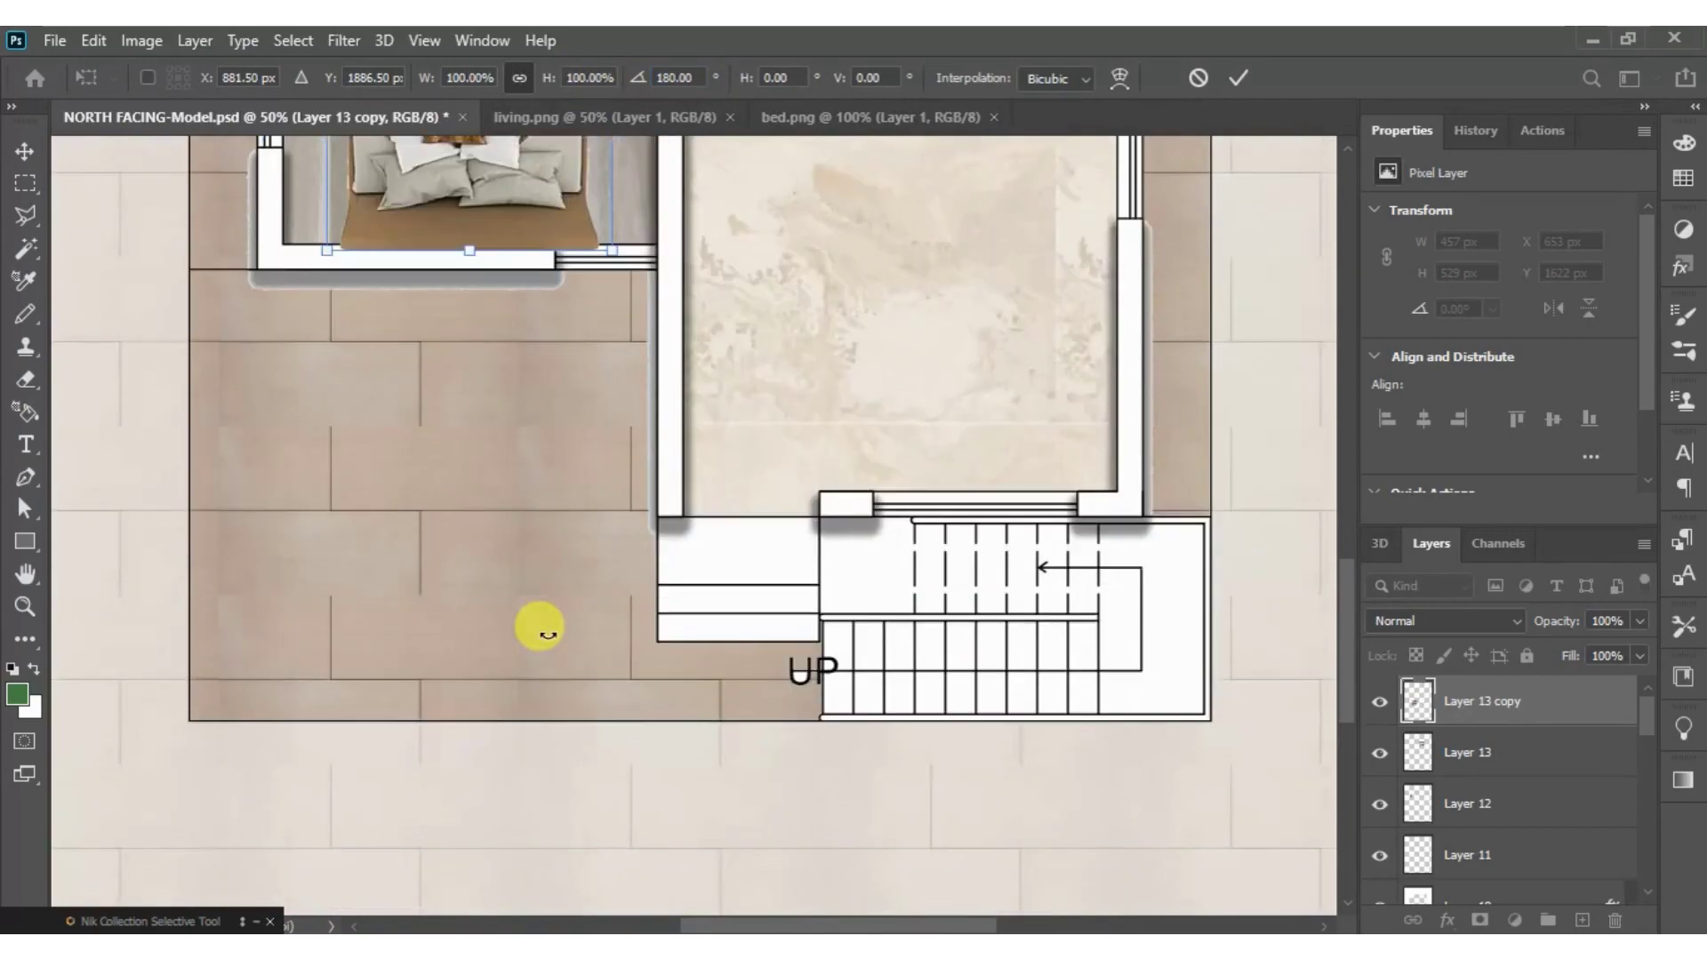
scroll(547, 627, "up", 1)
scroll(547, 627, "up", 4)
scroll(547, 627, "up", 2)
scroll(547, 627, "up", 1)
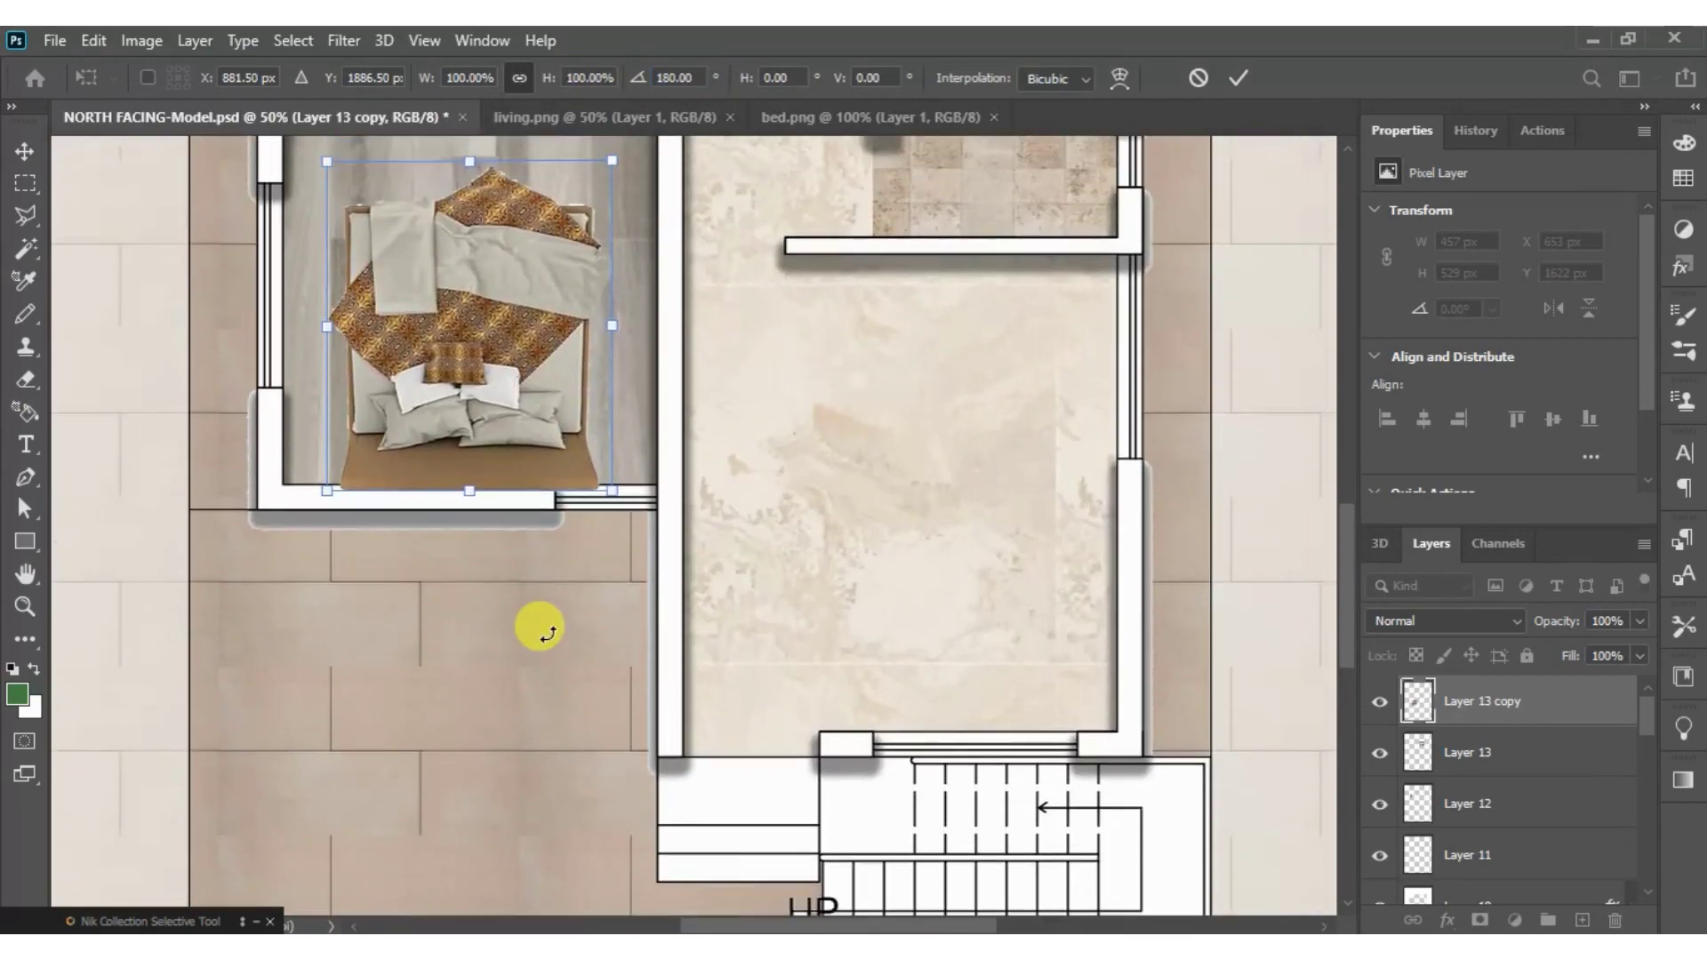
scroll(543, 627, "up", 1)
left_click_drag(466, 356, 455, 344)
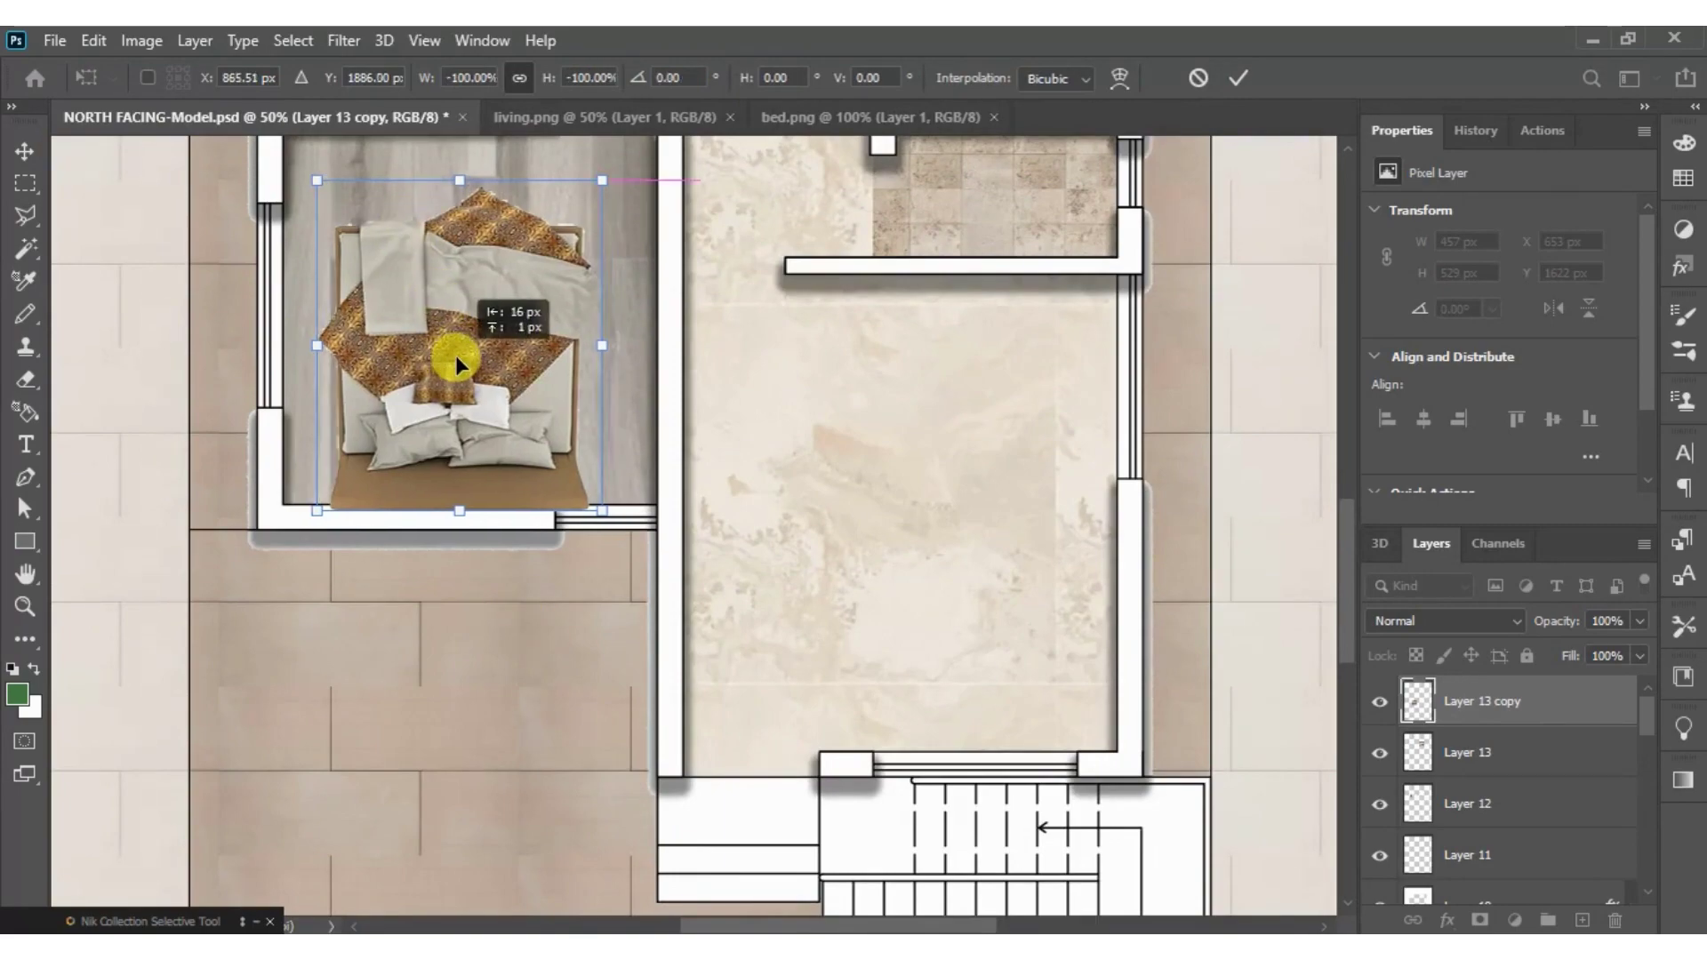
- Commit the bed, then drag the living.png furniture layer onto the plan and close living.png
key("Return")
left_click(598, 114)
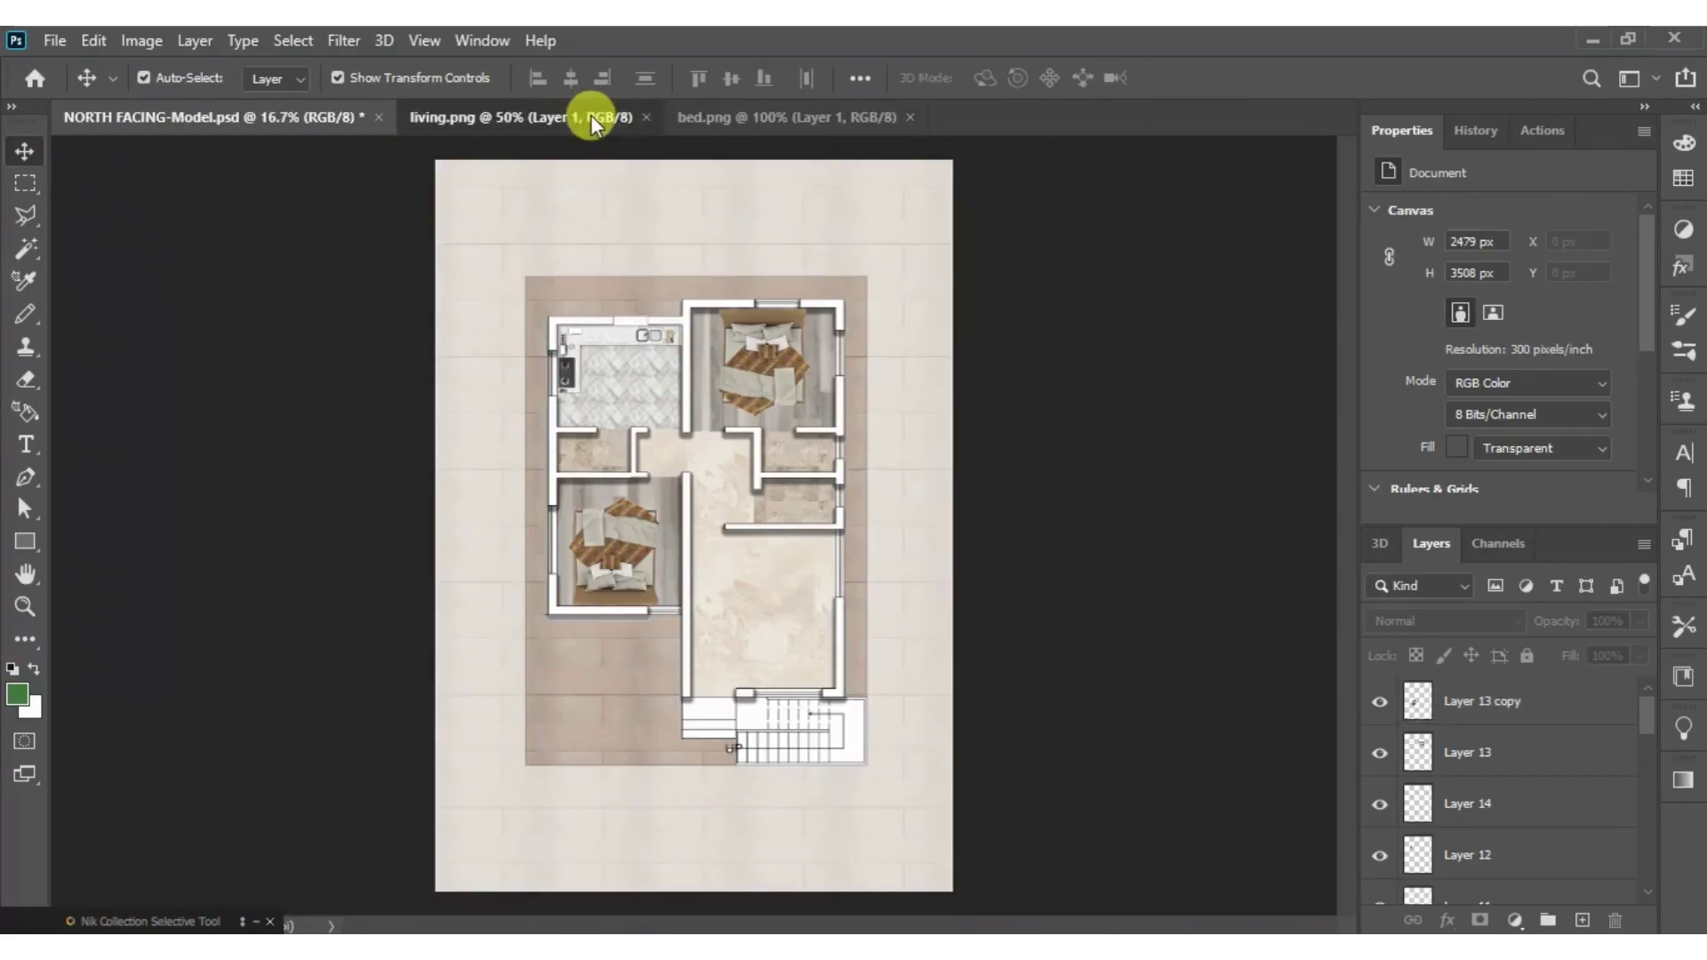
left_click(775, 114)
left_click(489, 119)
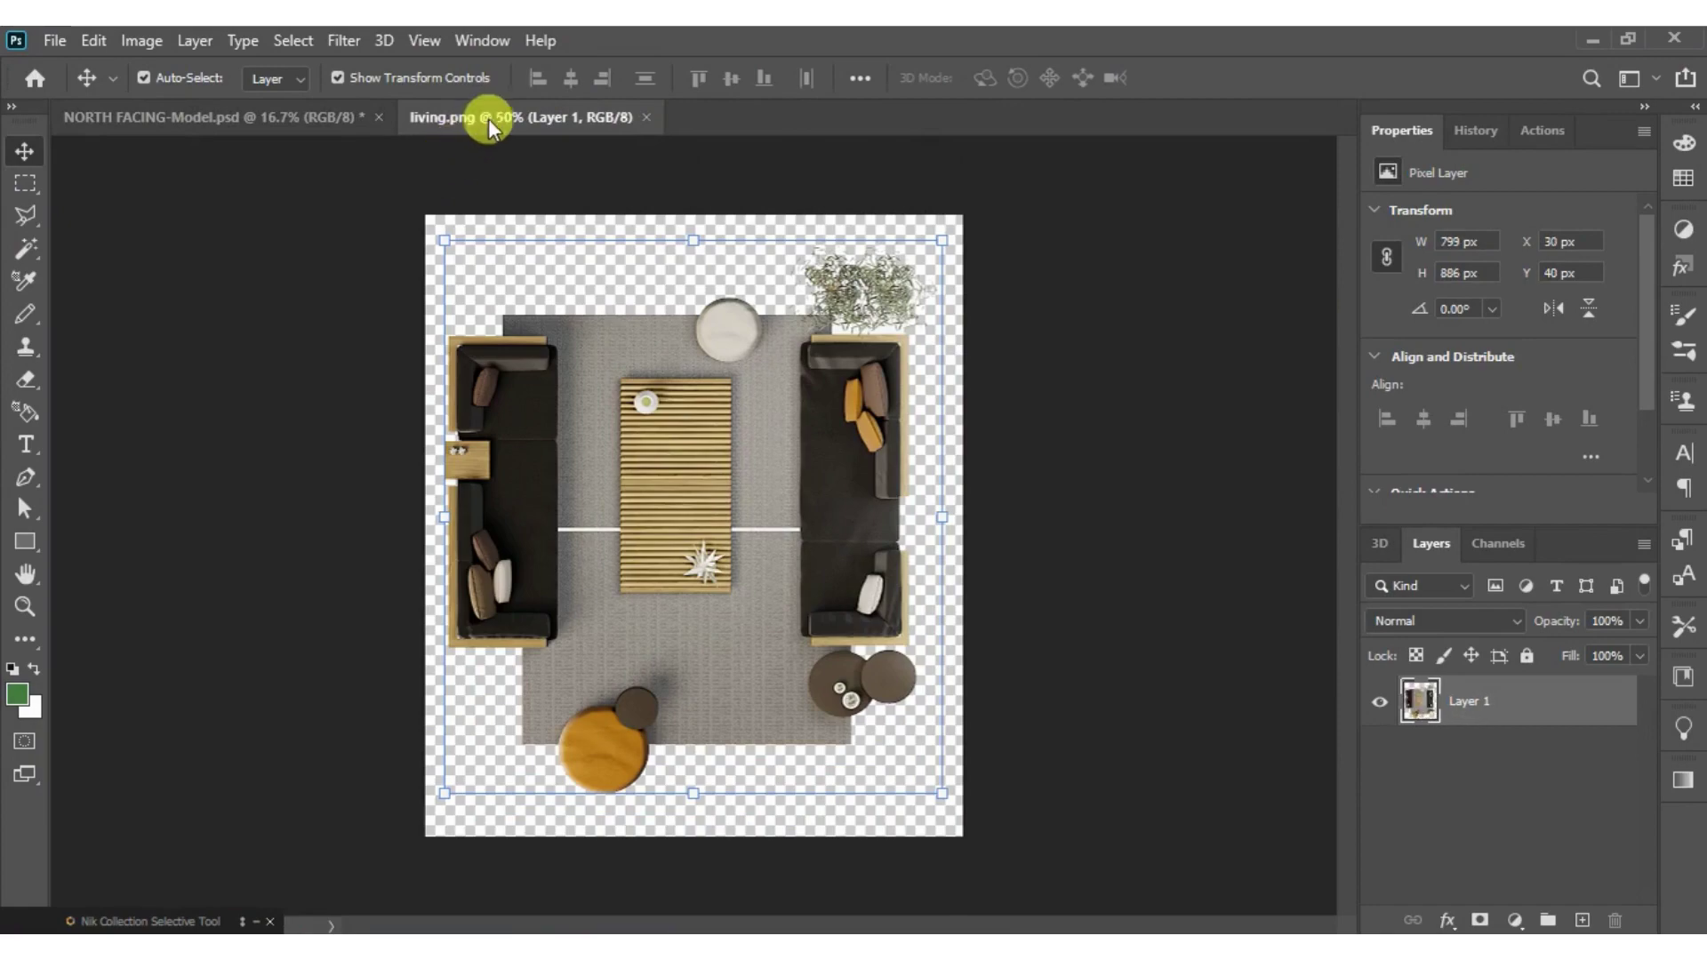
left_click_drag(489, 118, 846, 202)
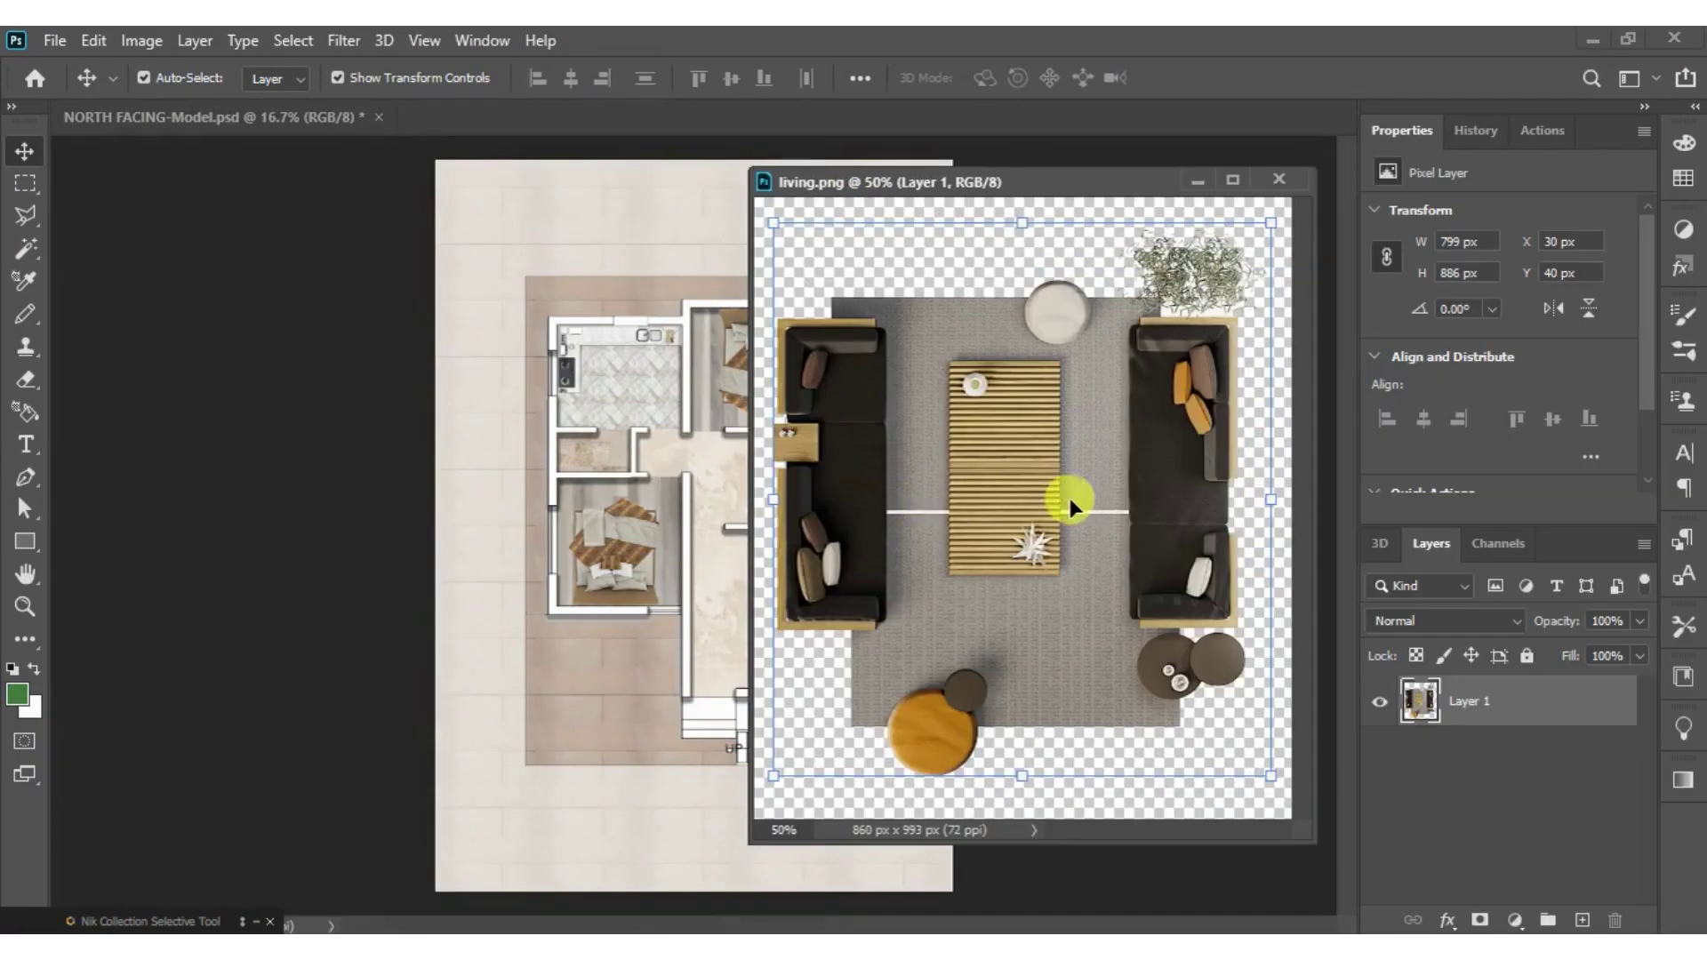
left_click_drag(1070, 498, 624, 585)
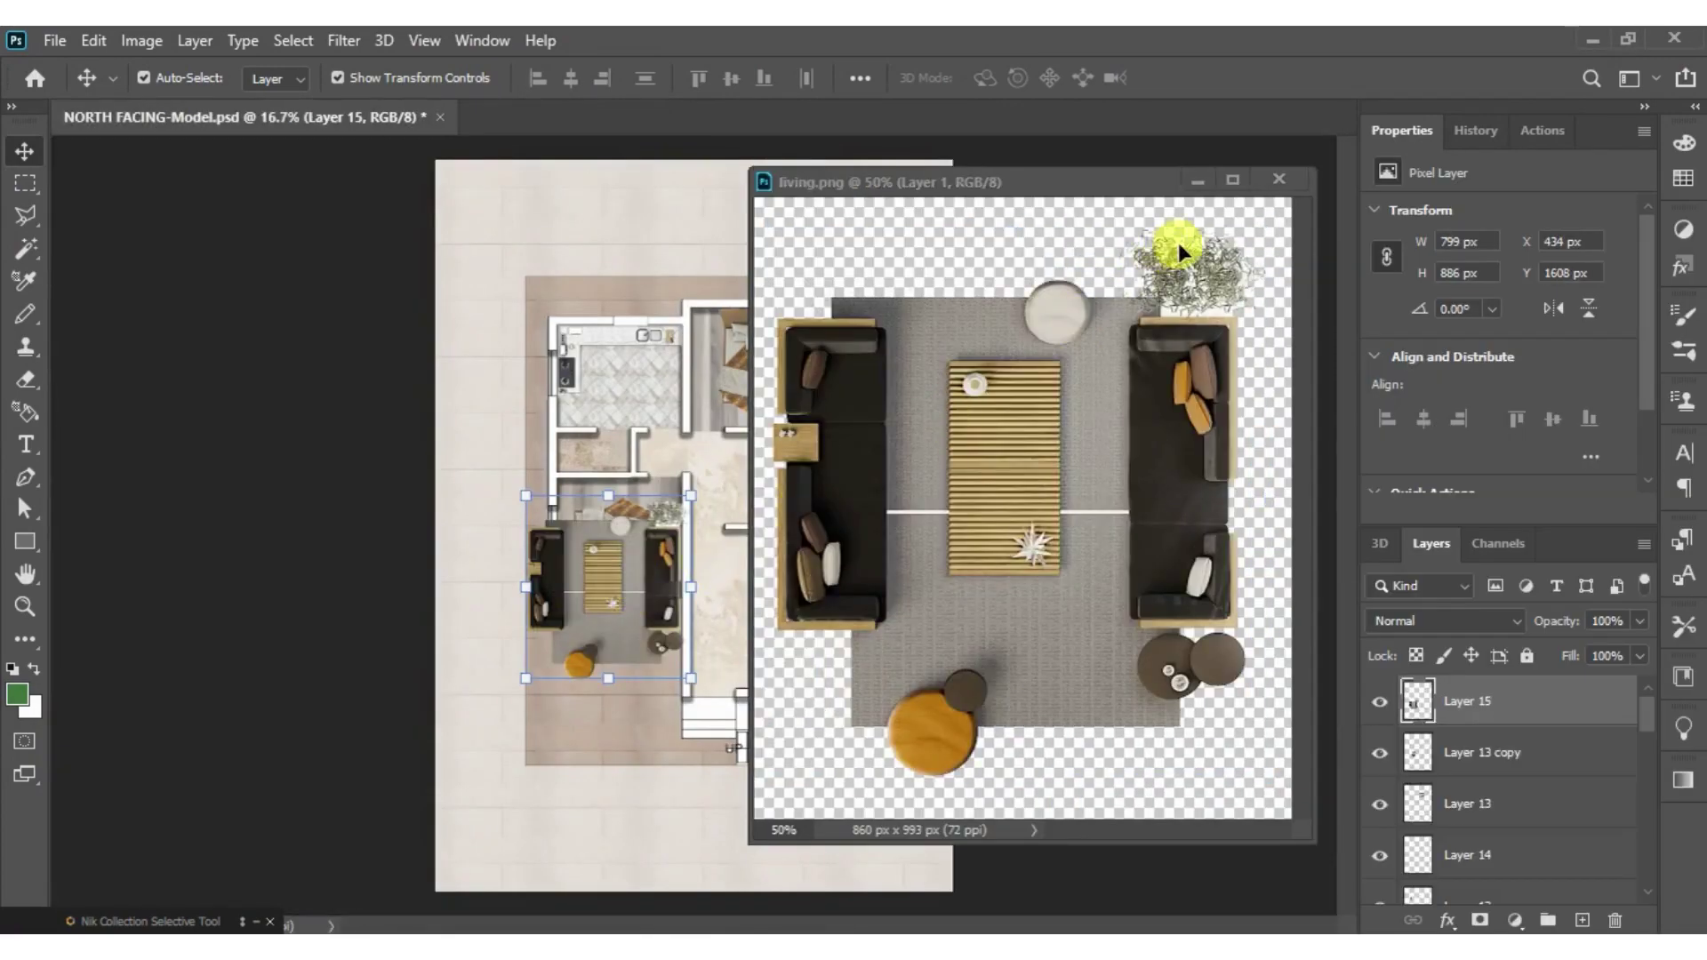
left_click(1278, 182)
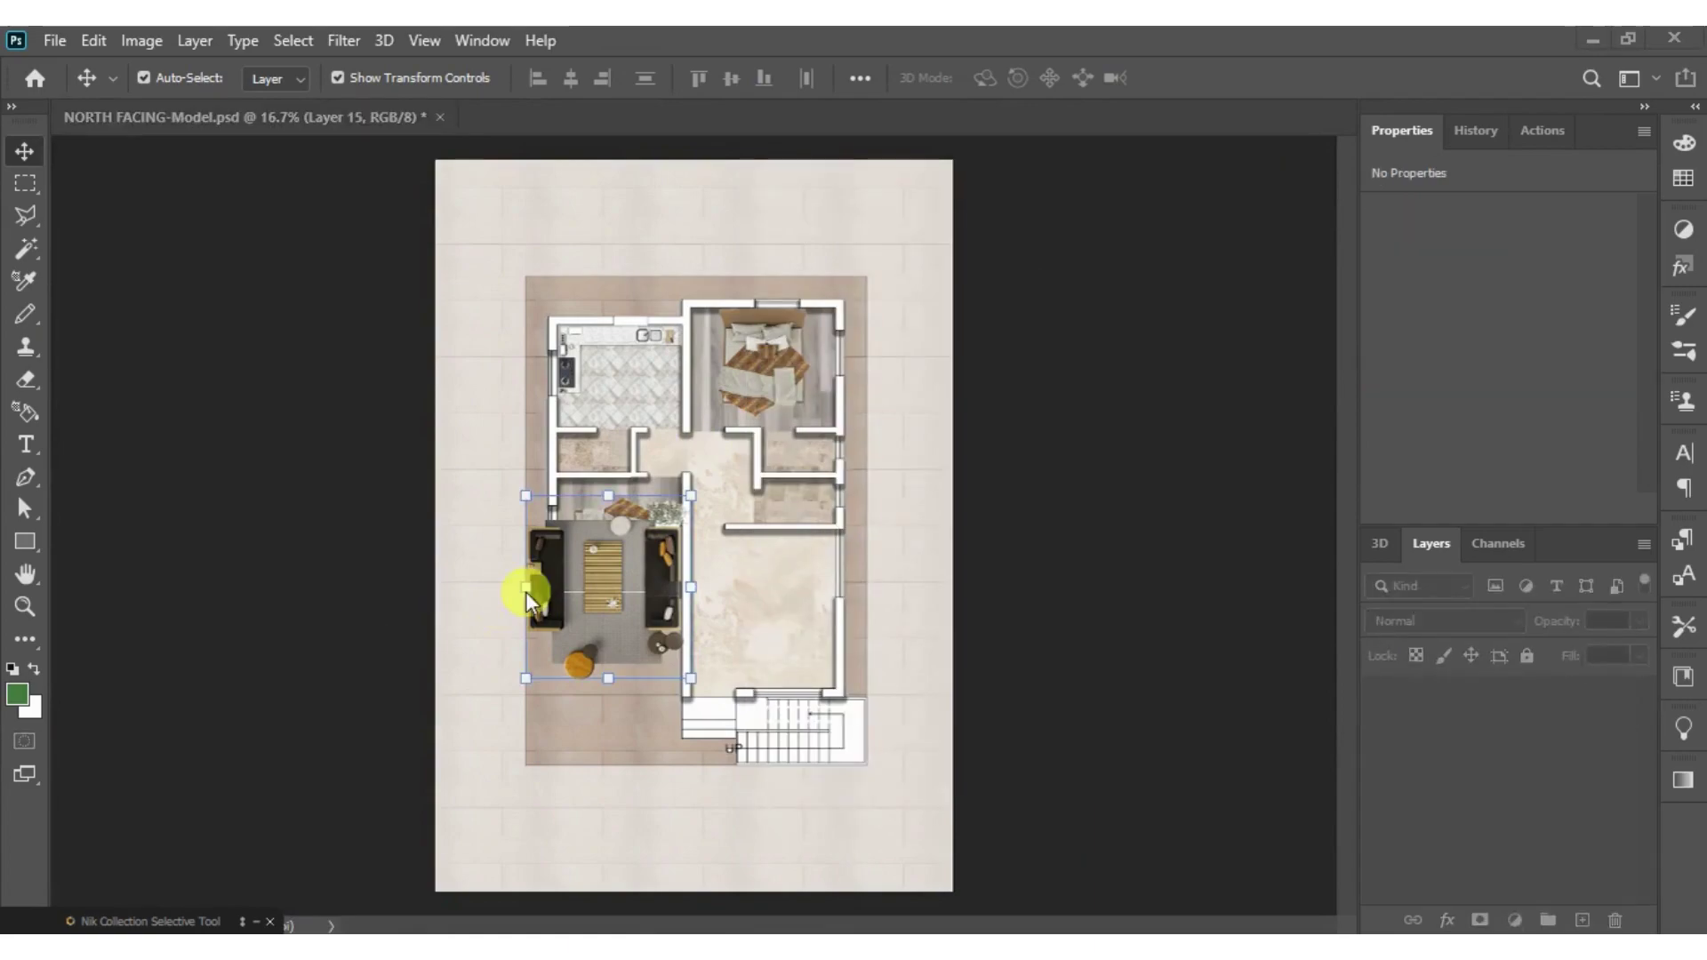
- Shrink the furniture set to about 46% in the living room and zoom in
left_click_drag(616, 613, 762, 636)
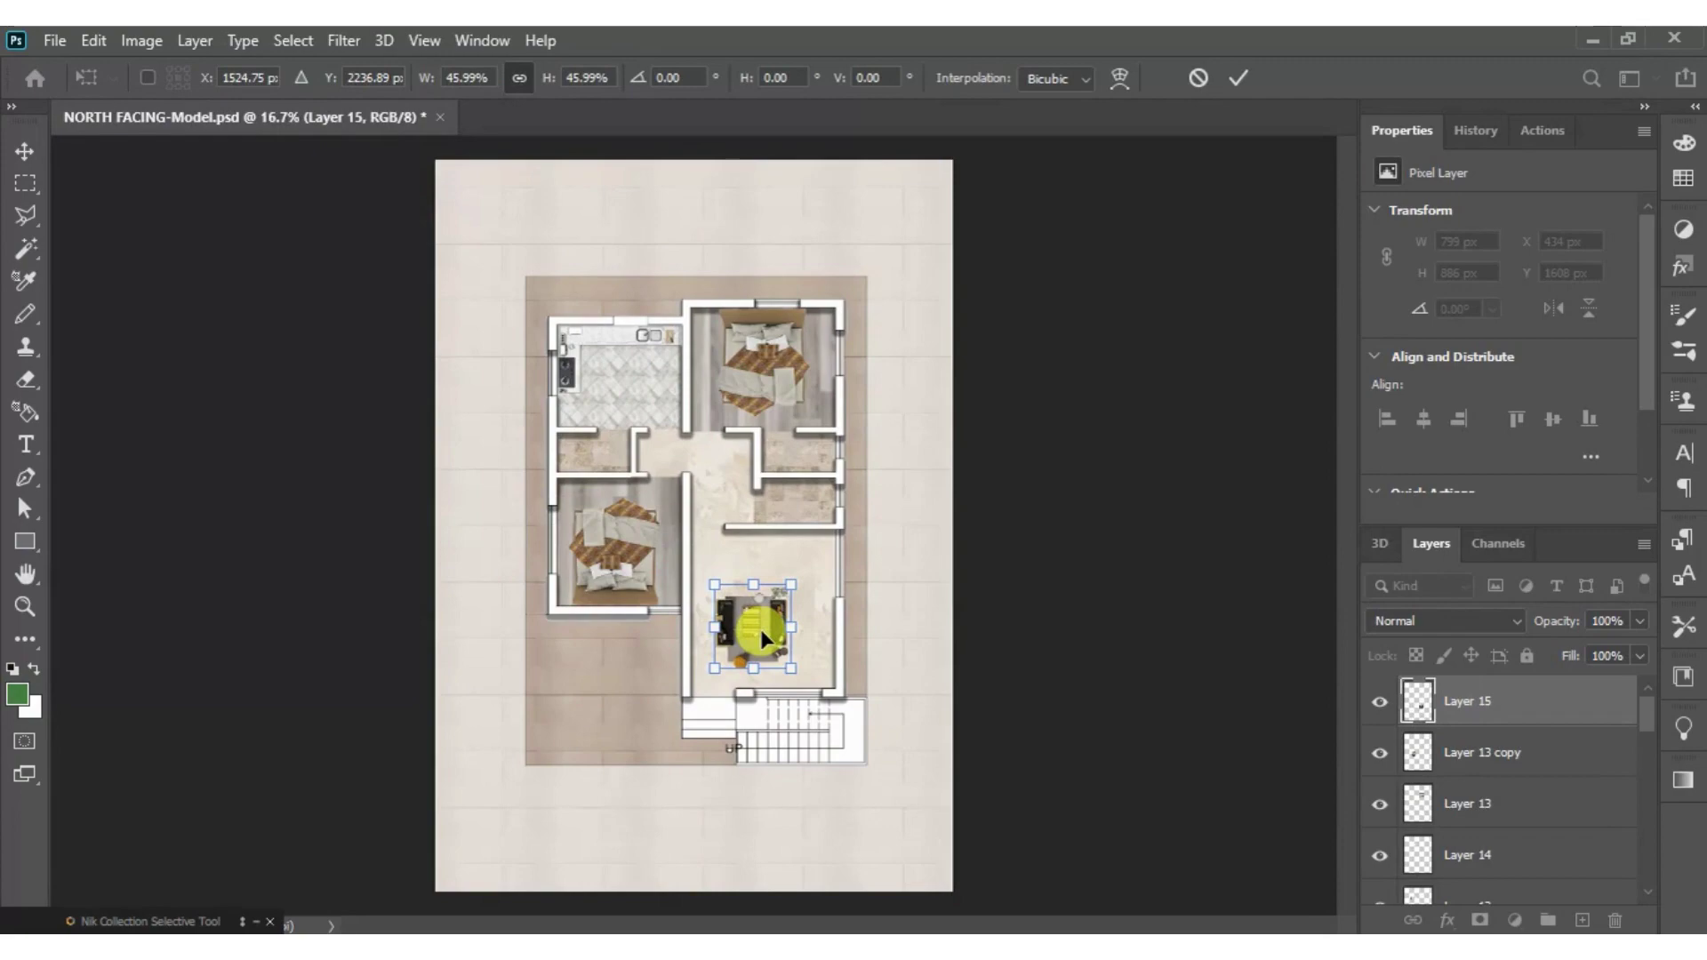
key("ctrl+plus")
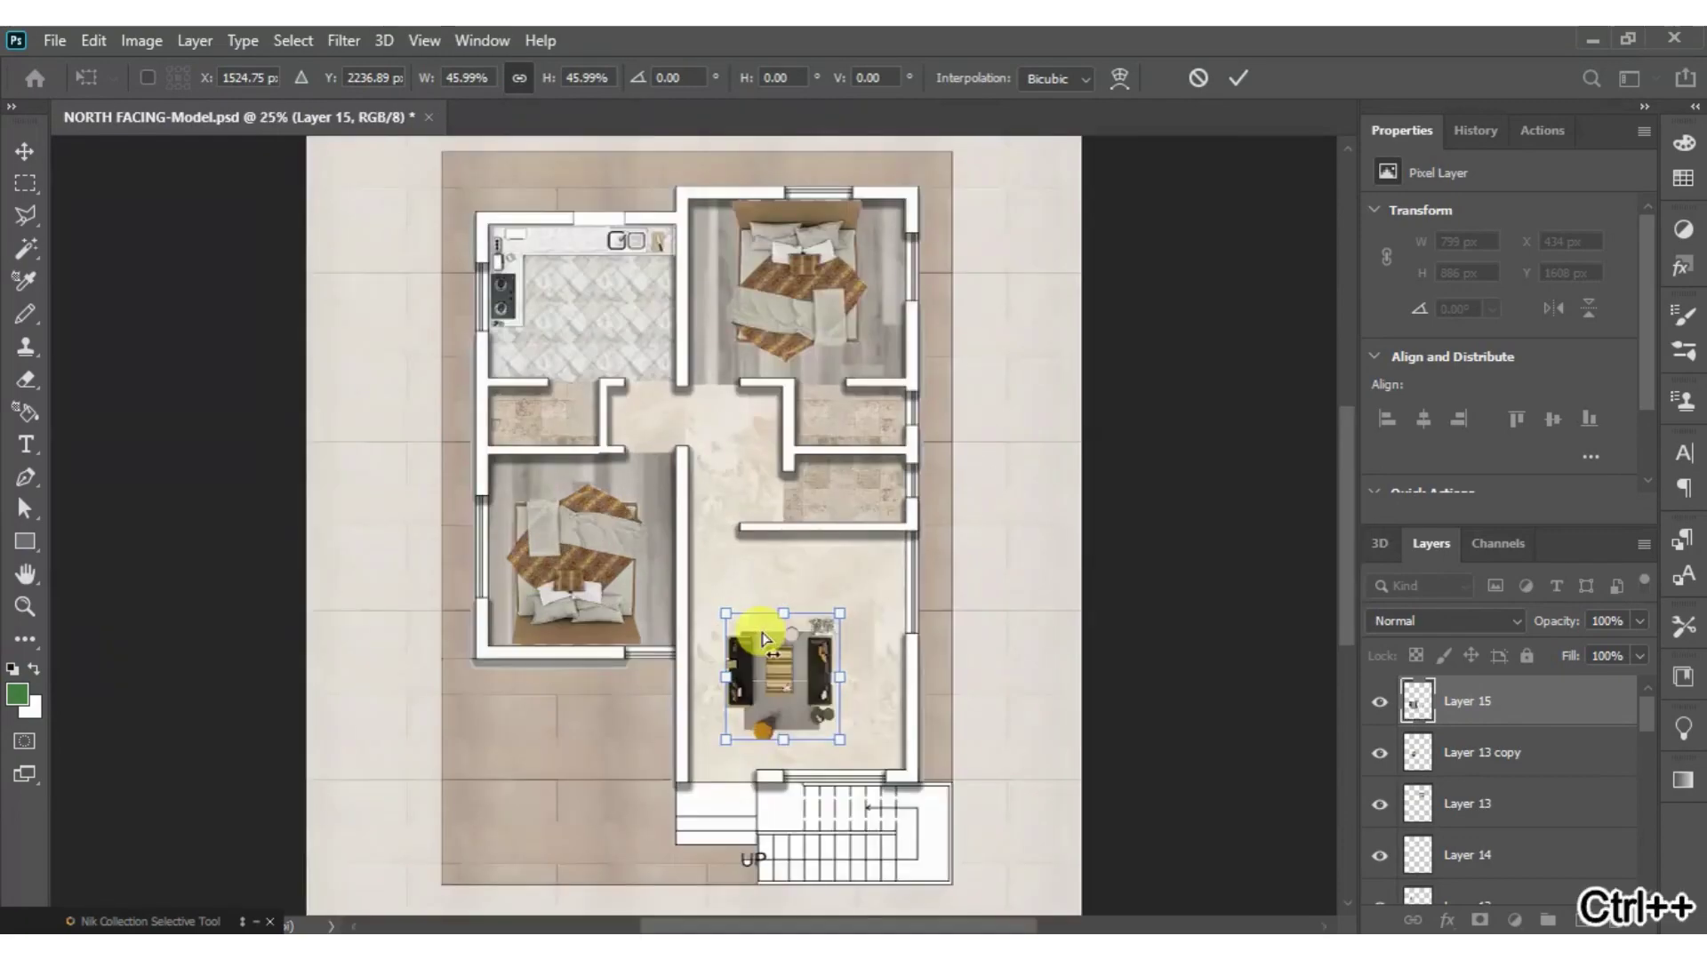
key("ctrl+plus")
scroll(762, 633, "down", 1)
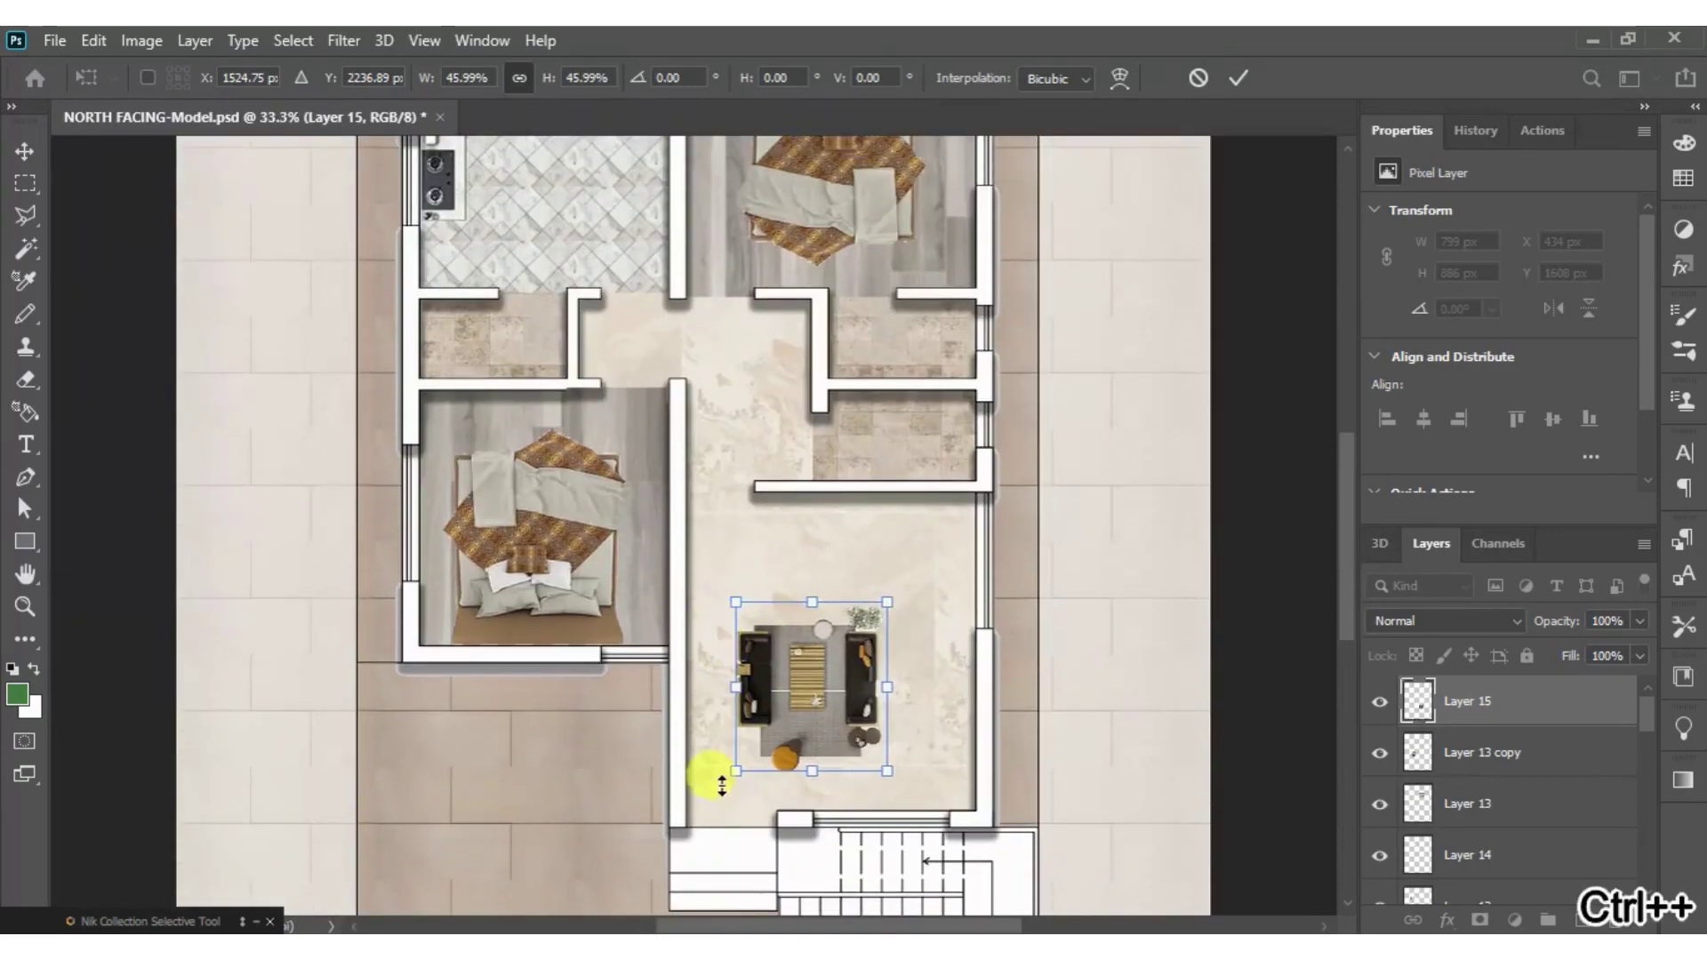
scroll(713, 782, "down", 1)
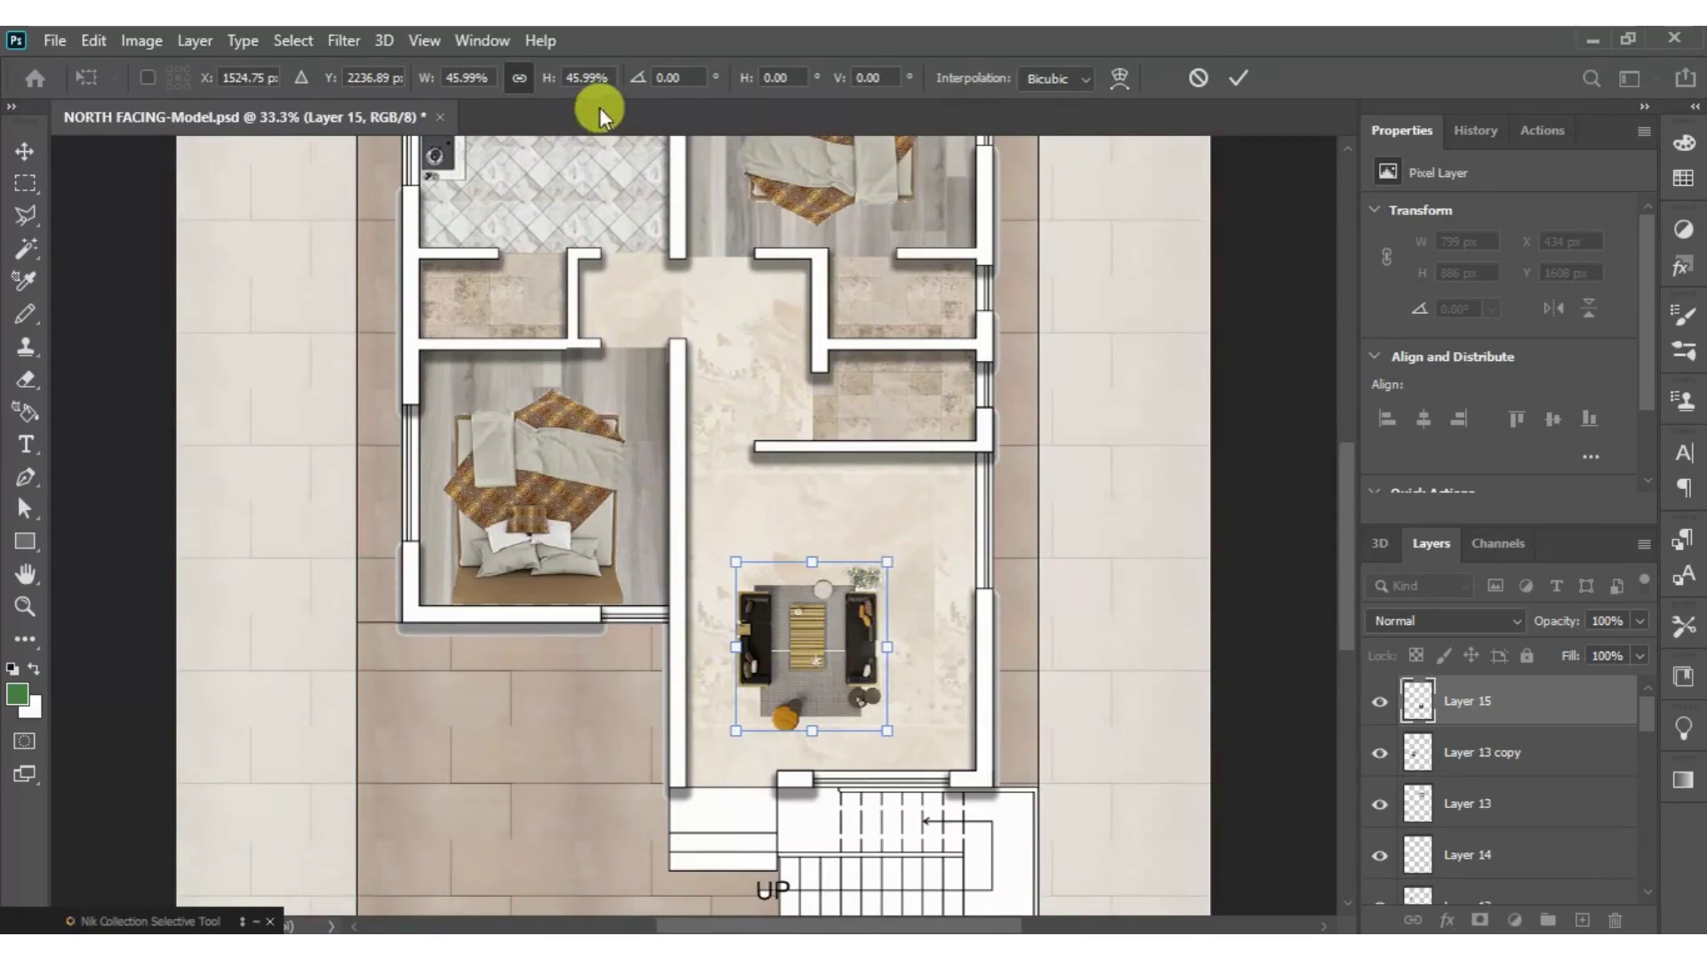
- Set the furniture set's rotation angle to 180°
left_click(637, 76)
type("18")
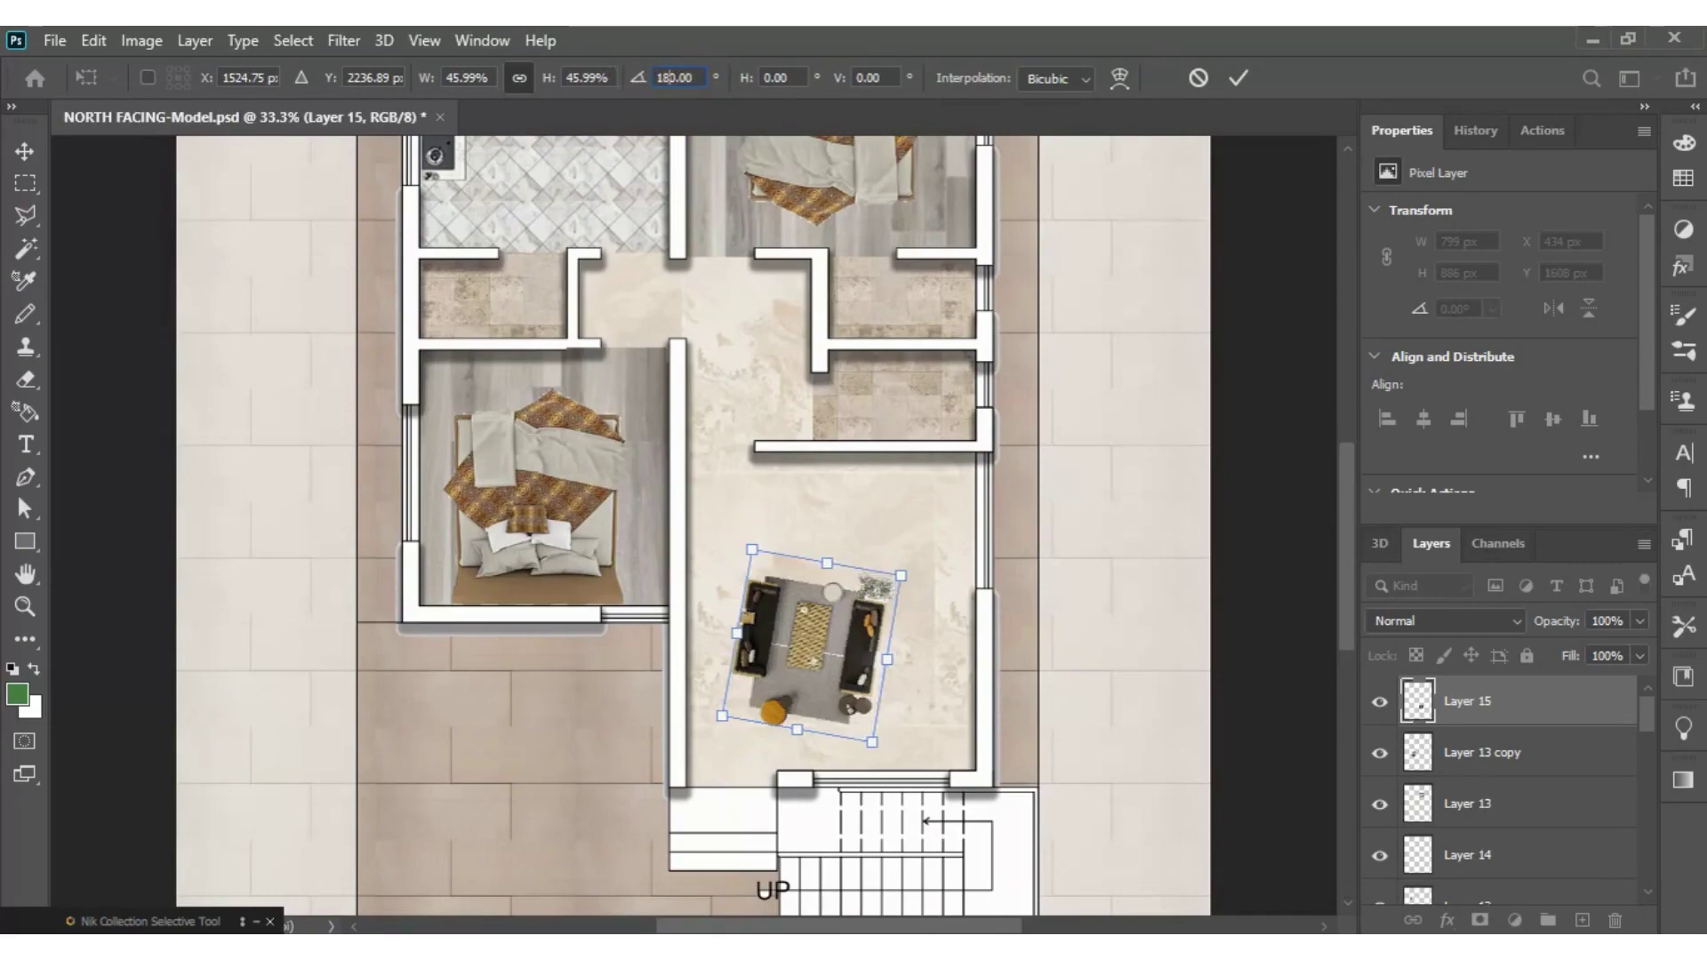
type("0")
key("BackSpace")
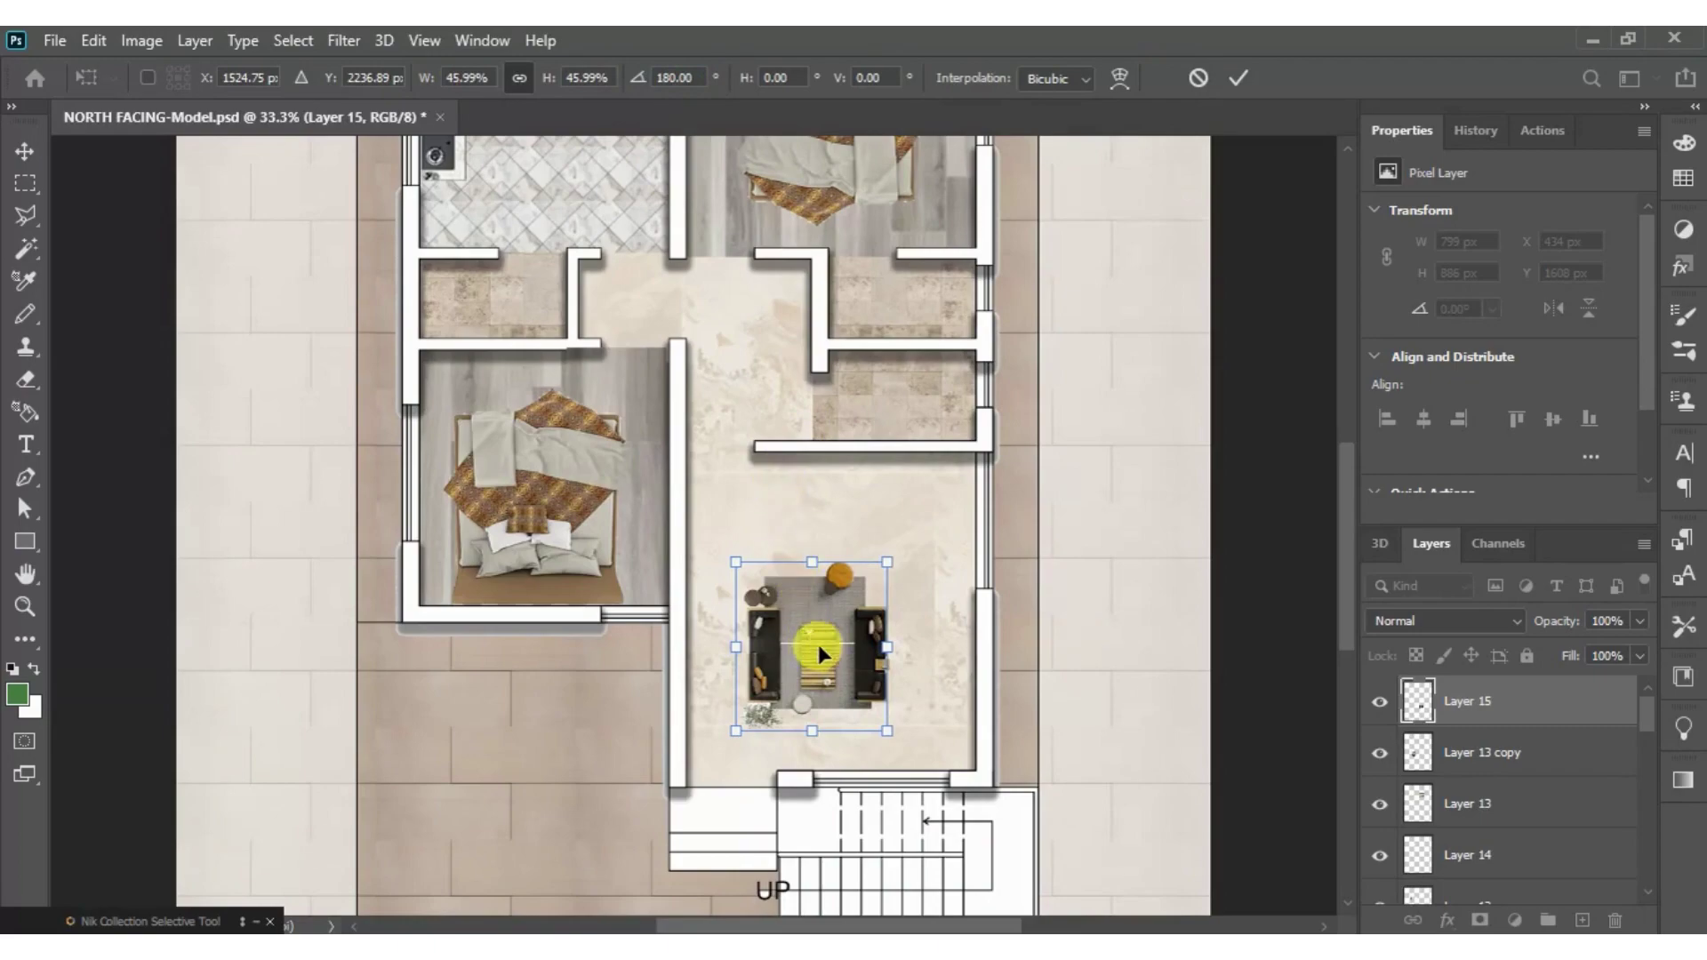
- Resize the furniture set to about 55% and place it below the hall wall
left_click_drag(819, 643, 870, 603)
left_click_drag(941, 520, 984, 473)
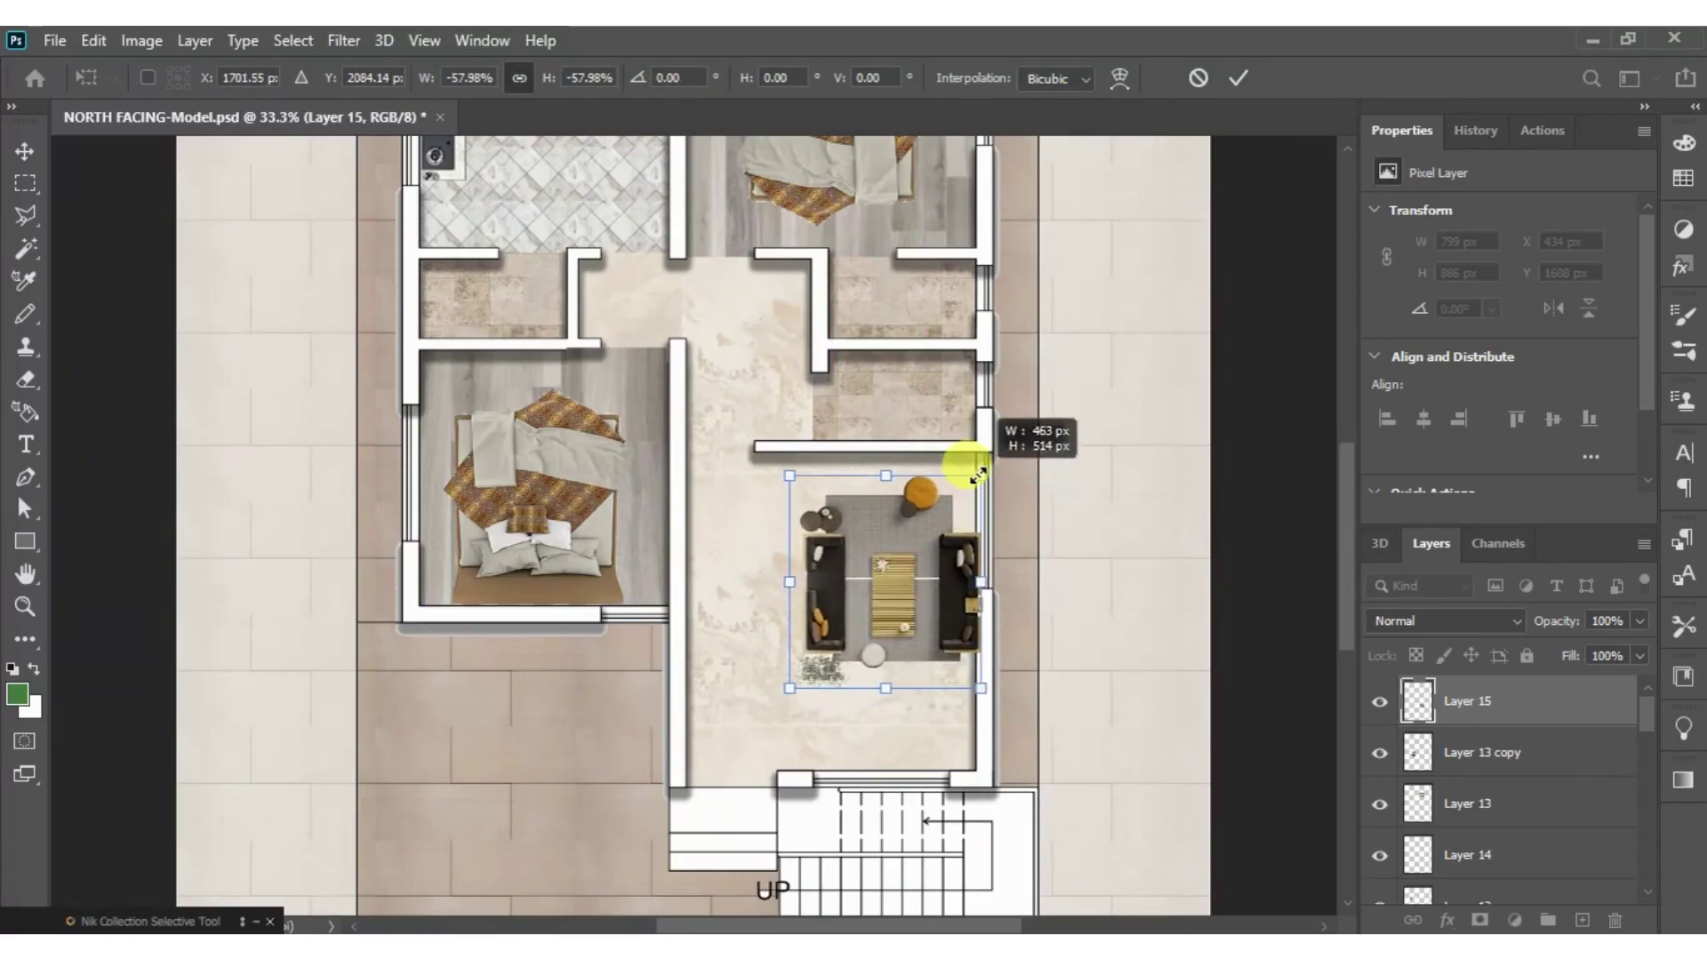
left_click_drag(792, 683, 708, 772)
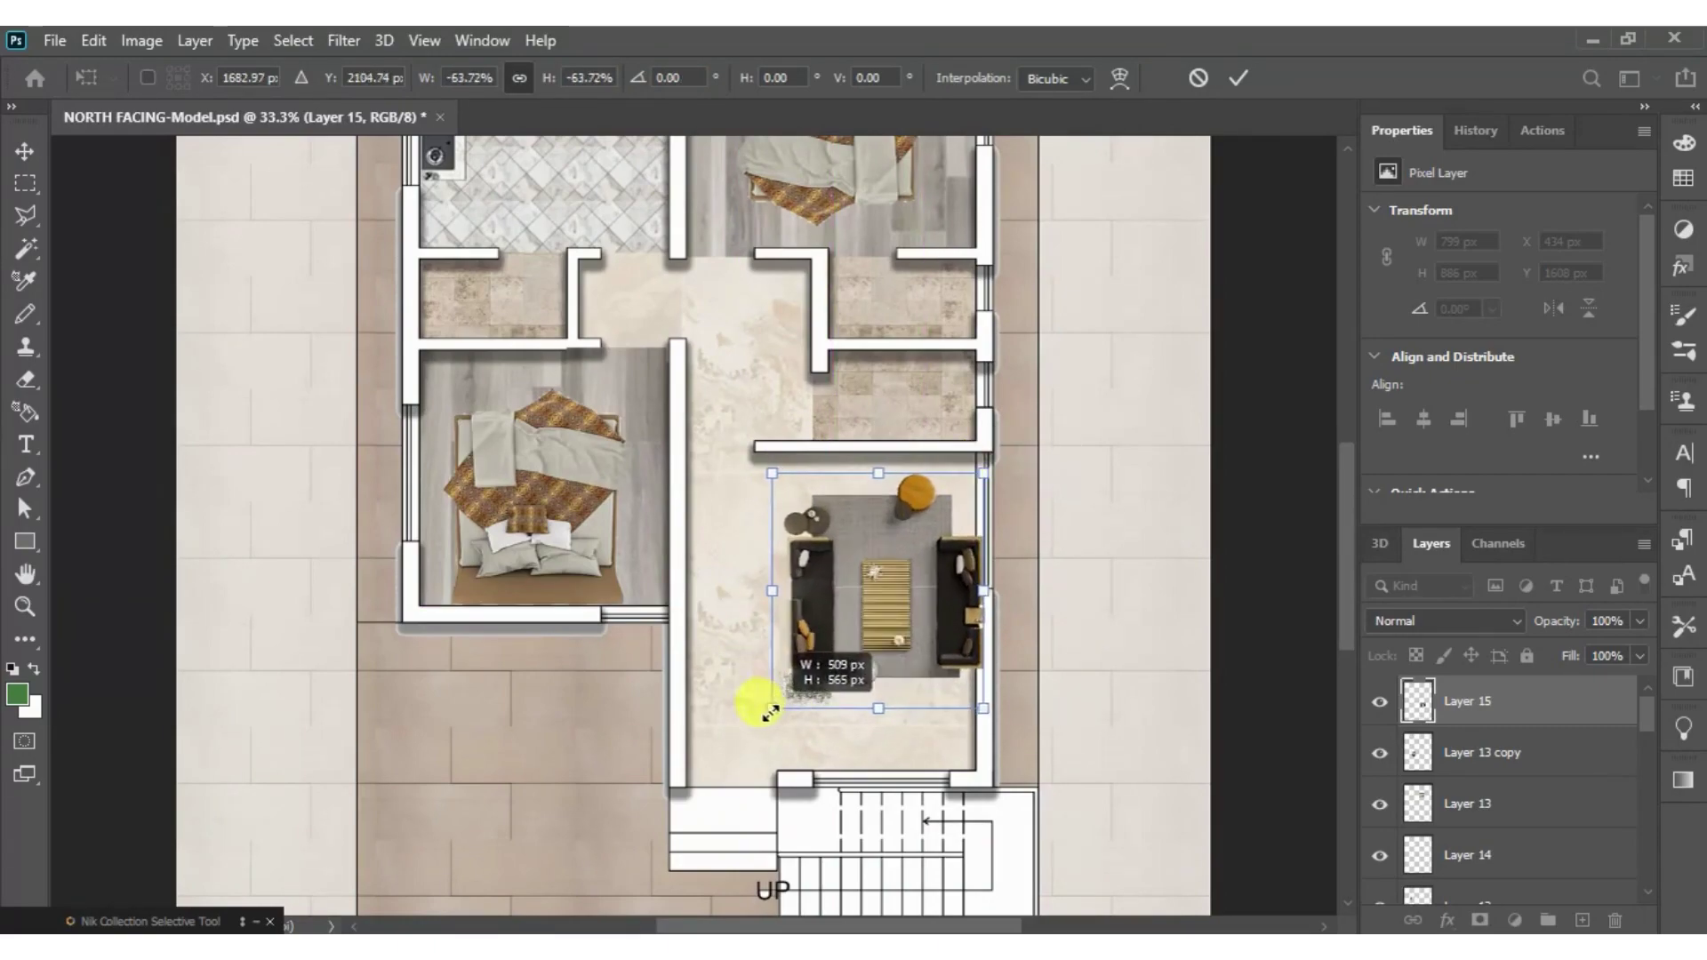
left_click_drag(807, 696, 797, 692)
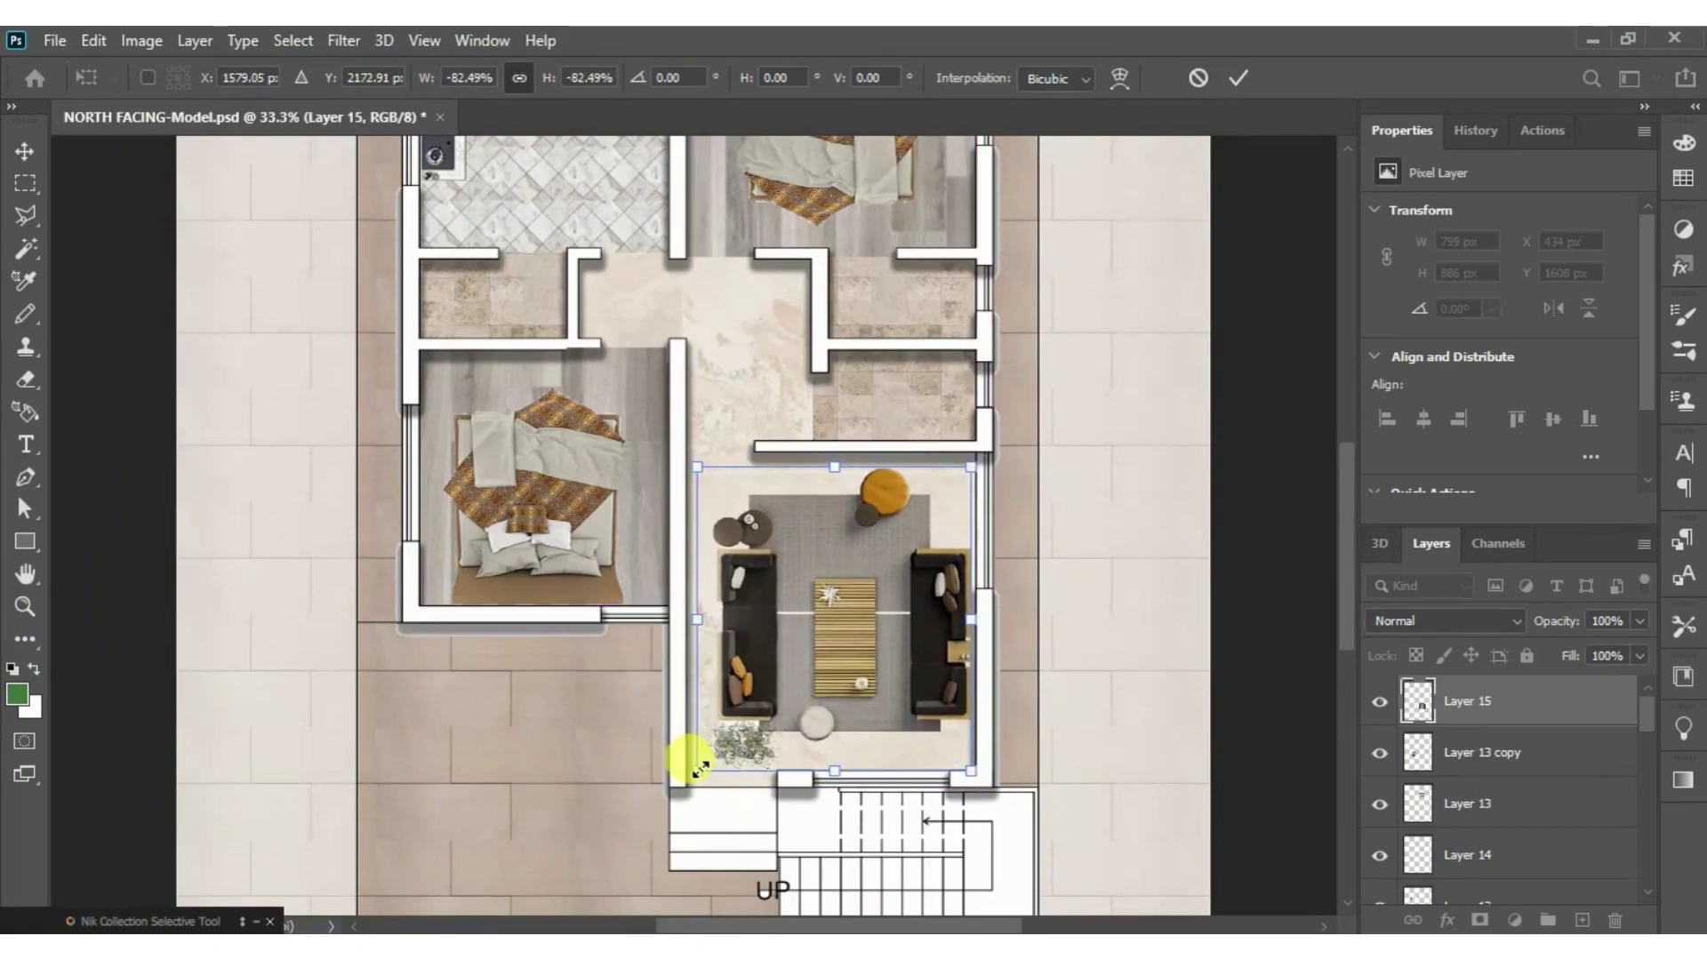
mouse_move(697, 770)
left_mouse_down()
mouse_move(745, 722)
mouse_move(766, 730)
left_mouse_up()
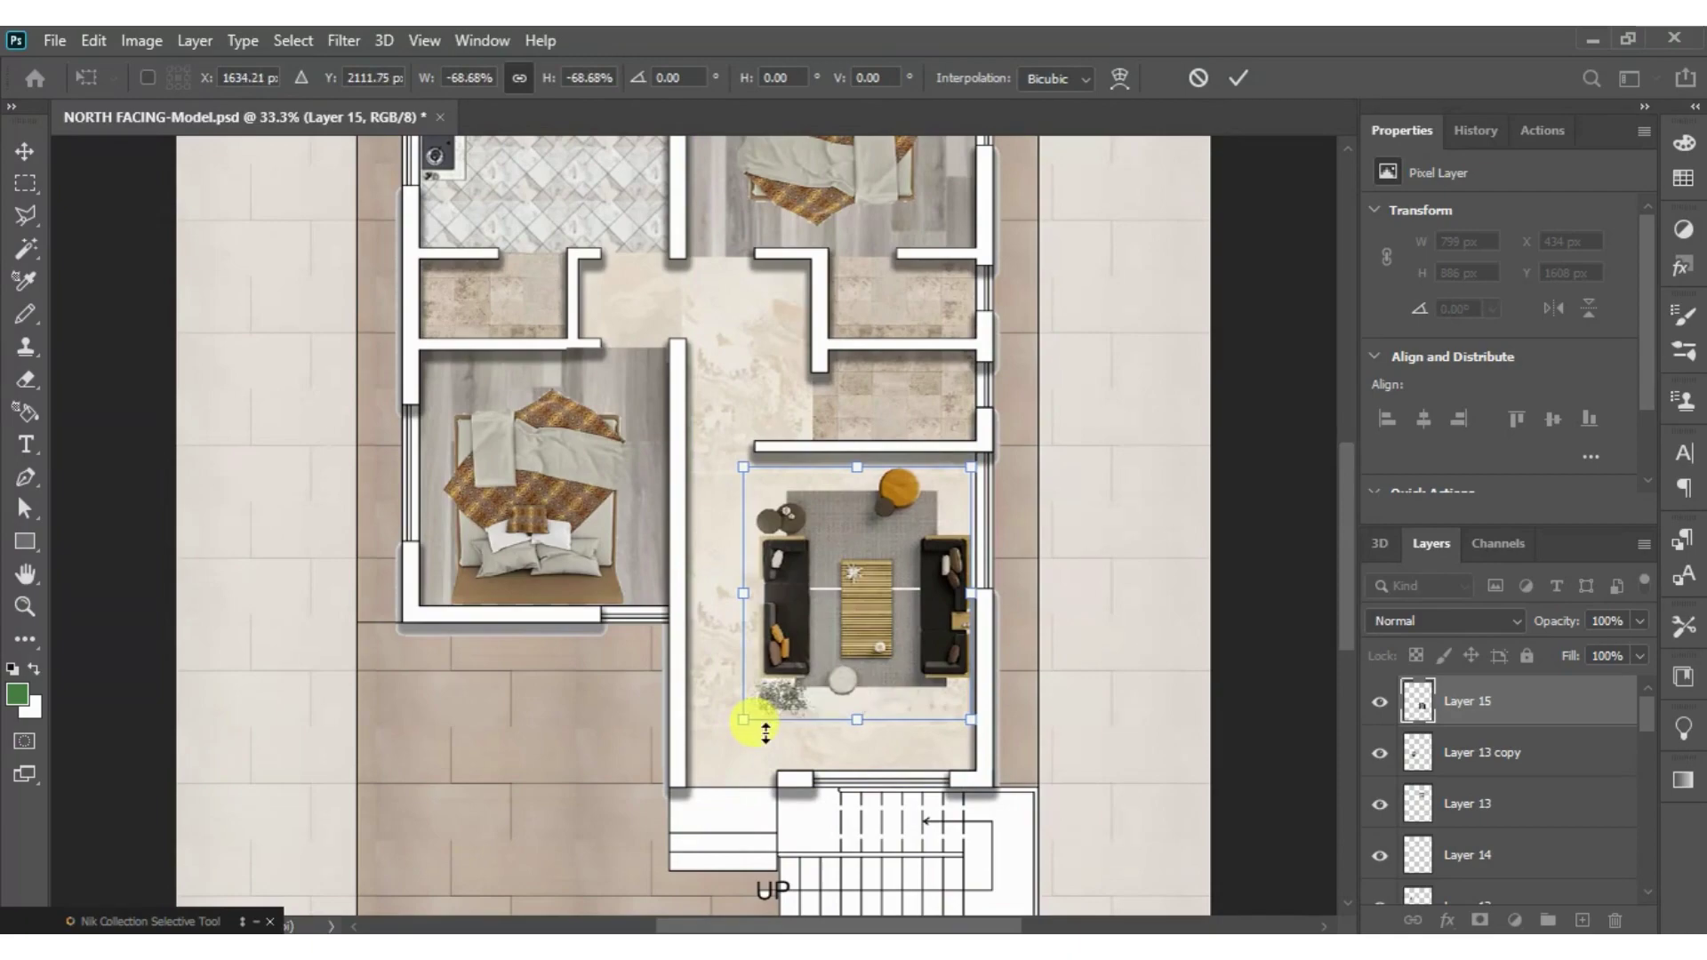
left_click_drag(743, 592, 1150, 598)
mouse_move(1059, 627)
left_mouse_down()
mouse_move(969, 663)
mouse_move(885, 618)
left_mouse_up()
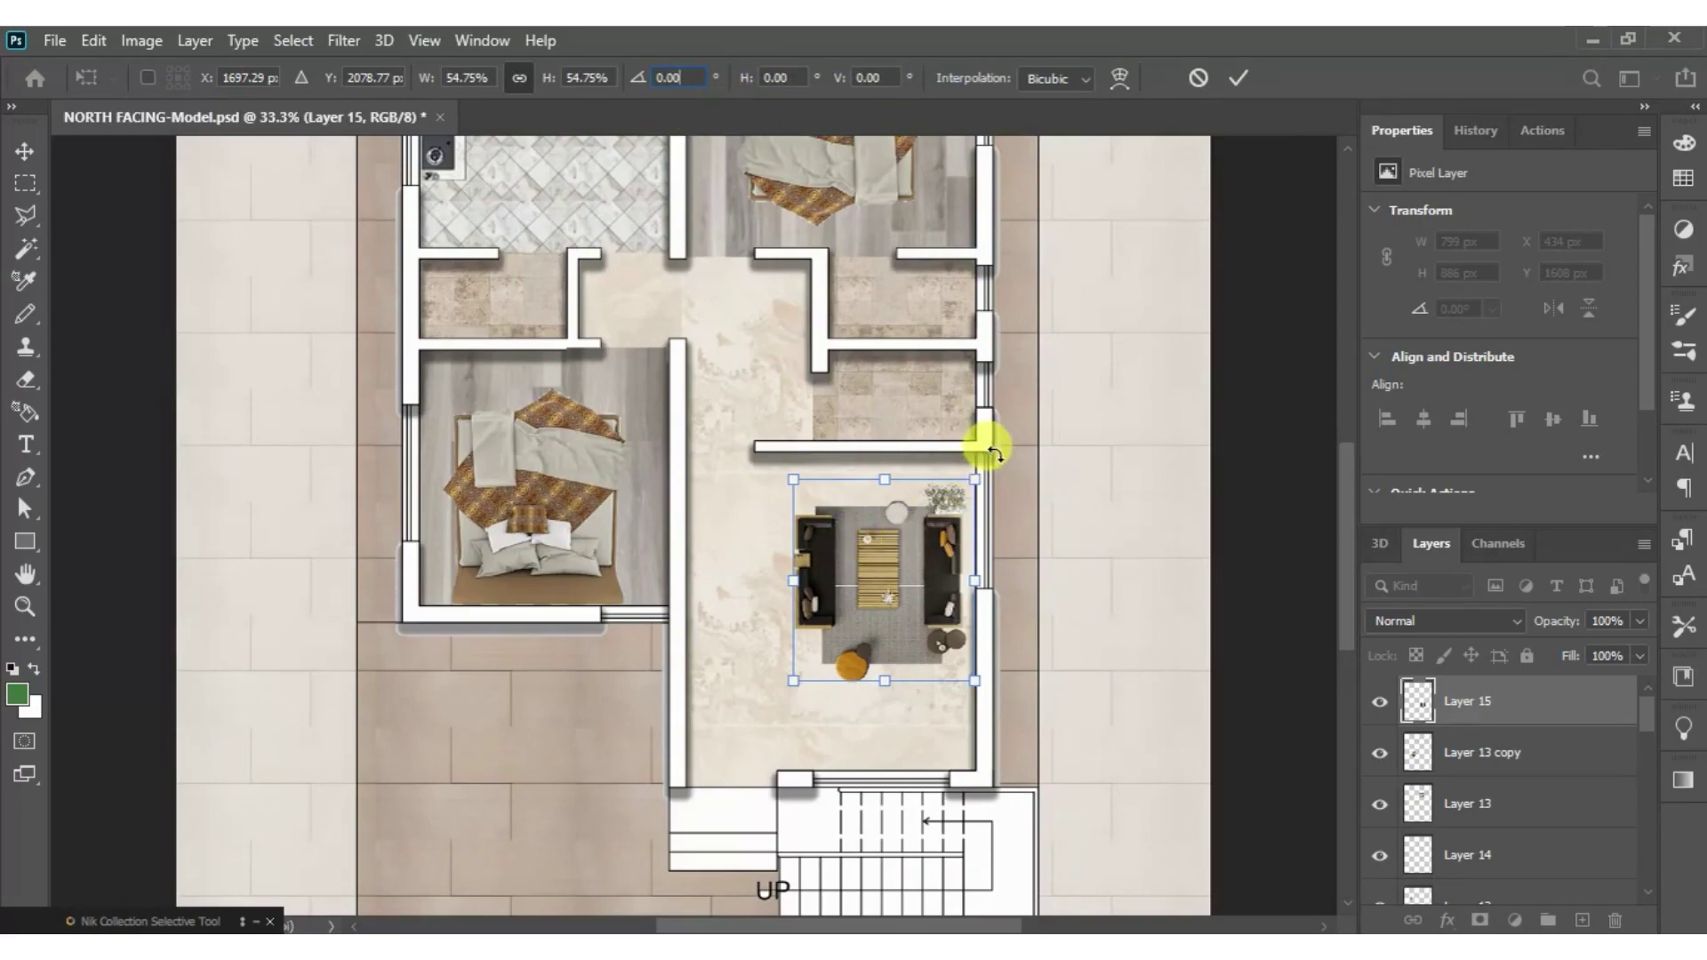
- Rotate the furniture set to -90° so the sofas run across the room
mouse_move(984, 449)
left_mouse_down()
mouse_move(827, 407)
mouse_move(784, 418)
left_mouse_up()
left_click(677, 80)
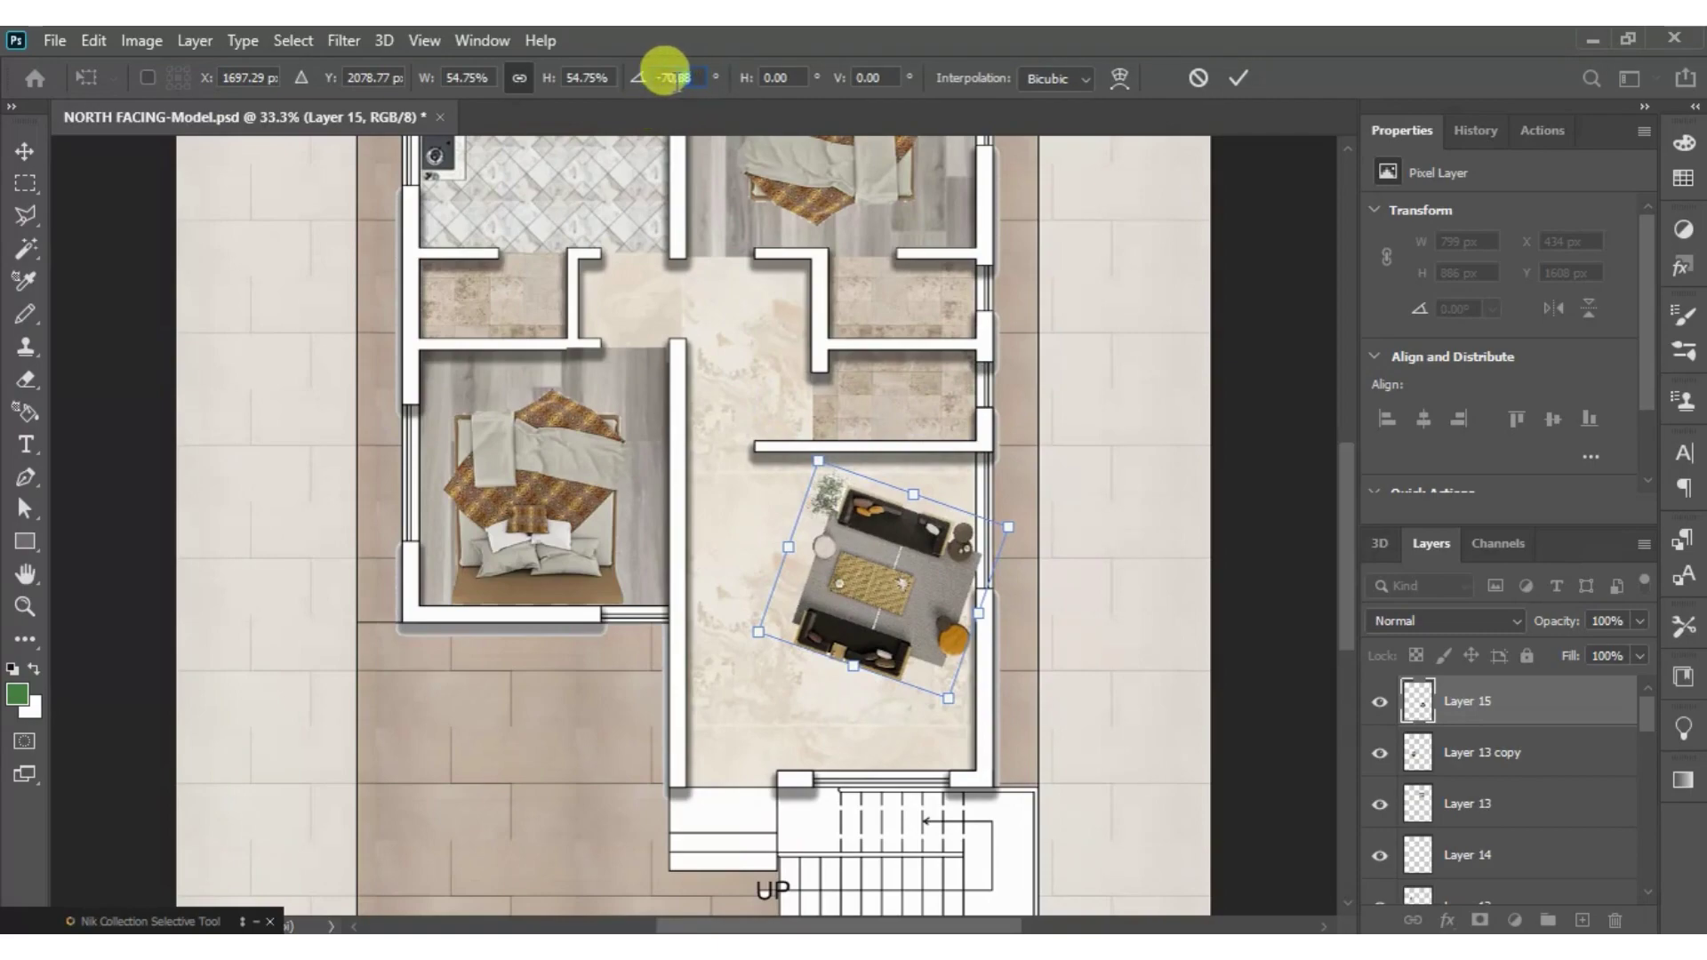
type("-90")
key("Return")
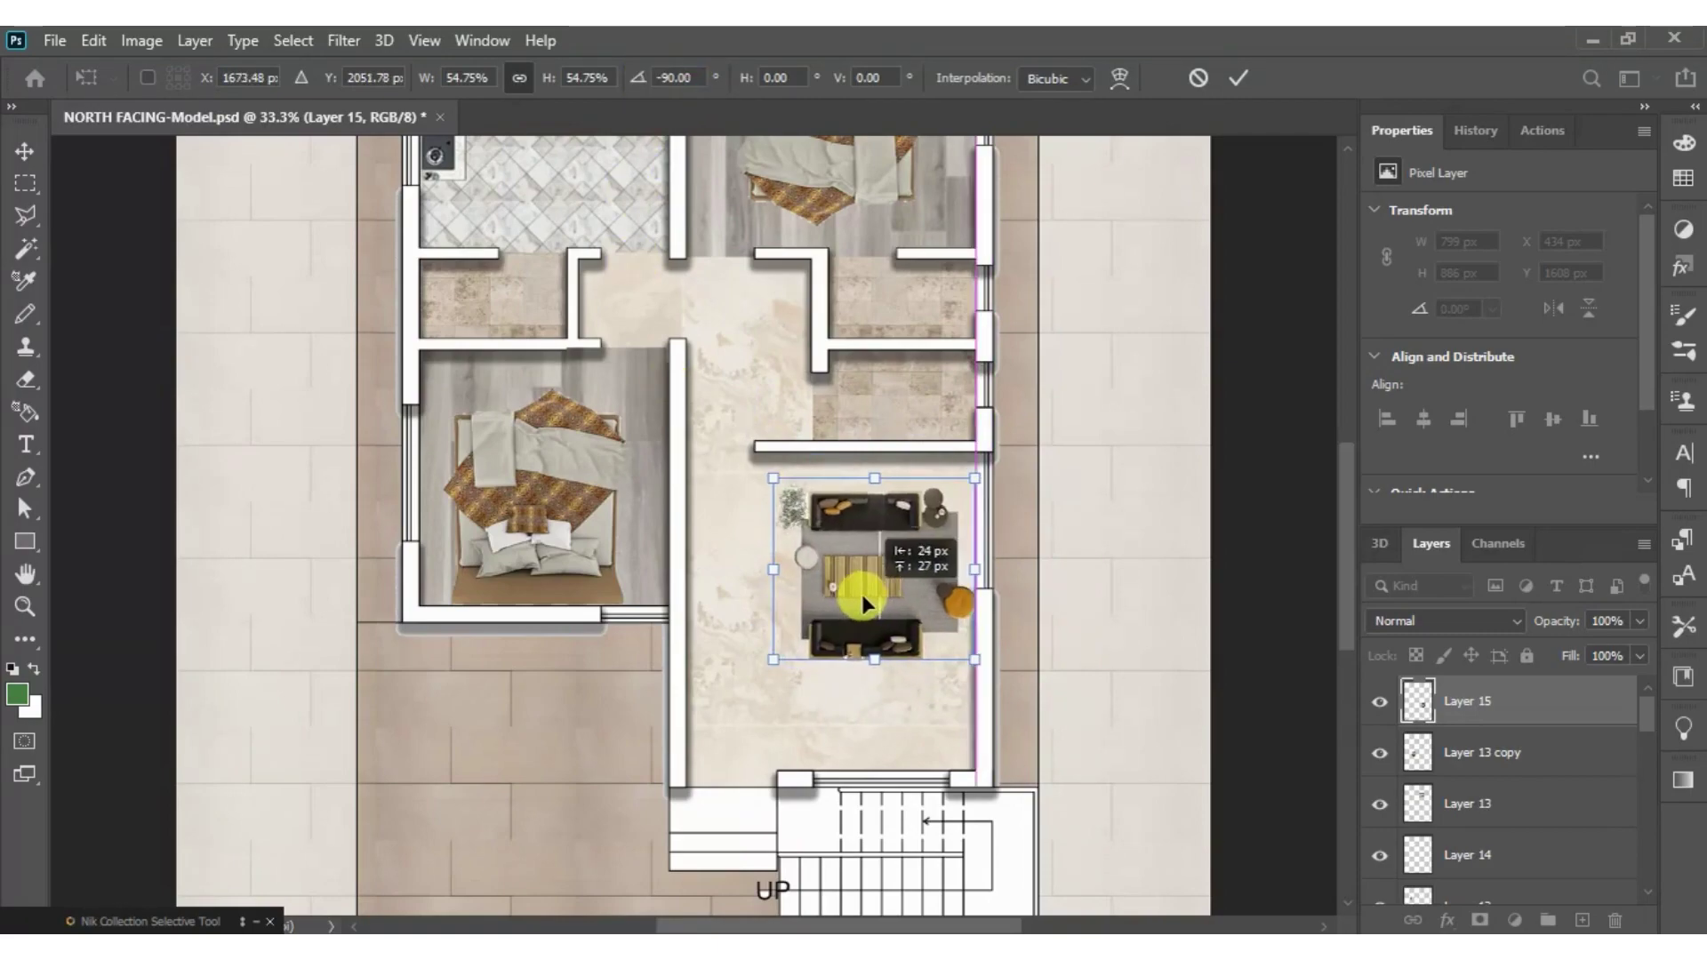
- Enlarge the furniture set to about 72% and centre it lower in the living room
left_click_drag(878, 603, 844, 582)
left_click_drag(941, 646, 945, 685)
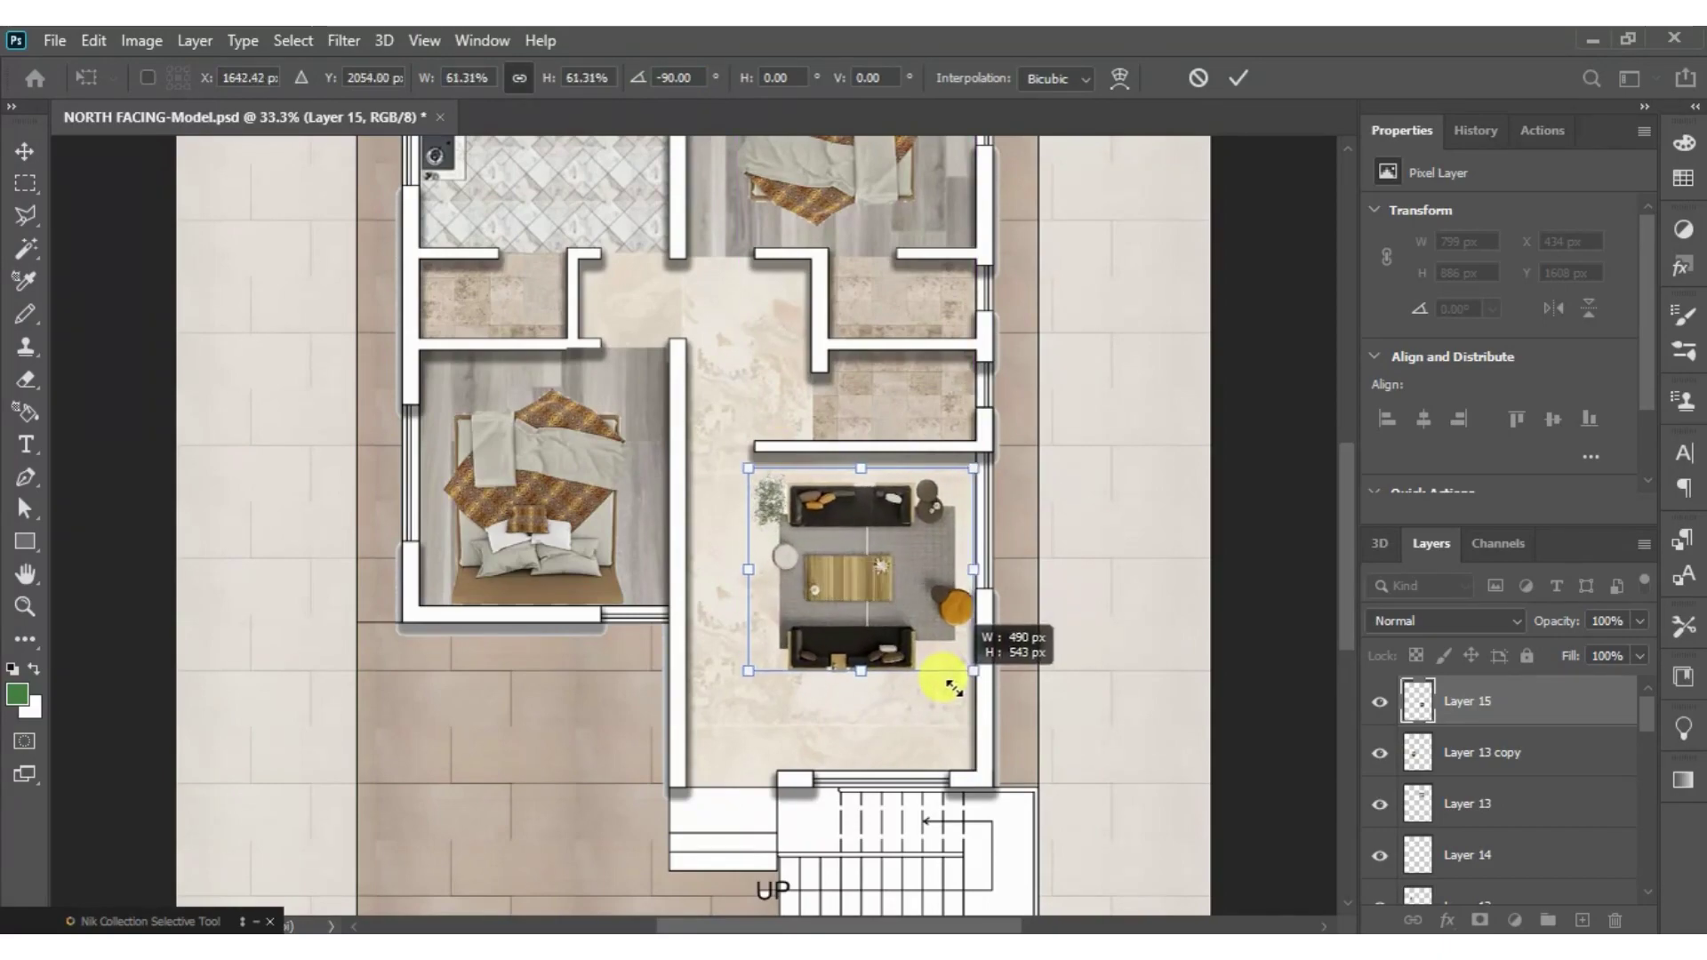
mouse_move(877, 629)
left_mouse_down()
mouse_move(871, 683)
mouse_move(872, 648)
left_mouse_up()
left_click_drag(969, 674, 985, 686)
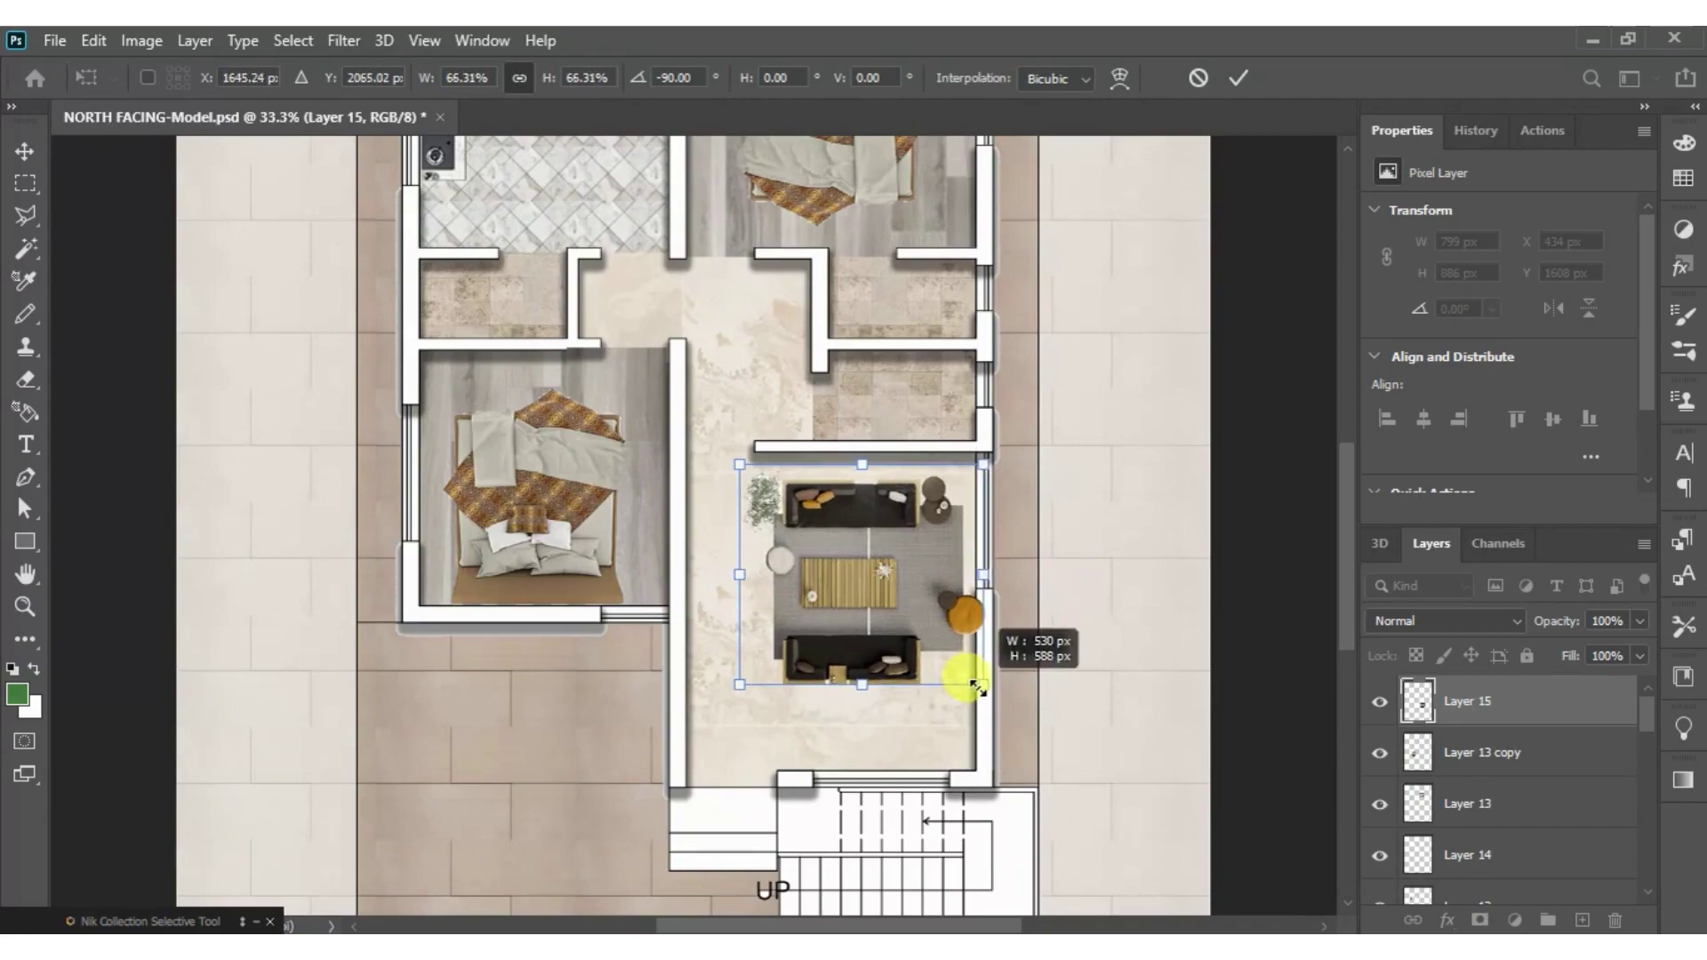
left_click_drag(852, 641, 841, 644)
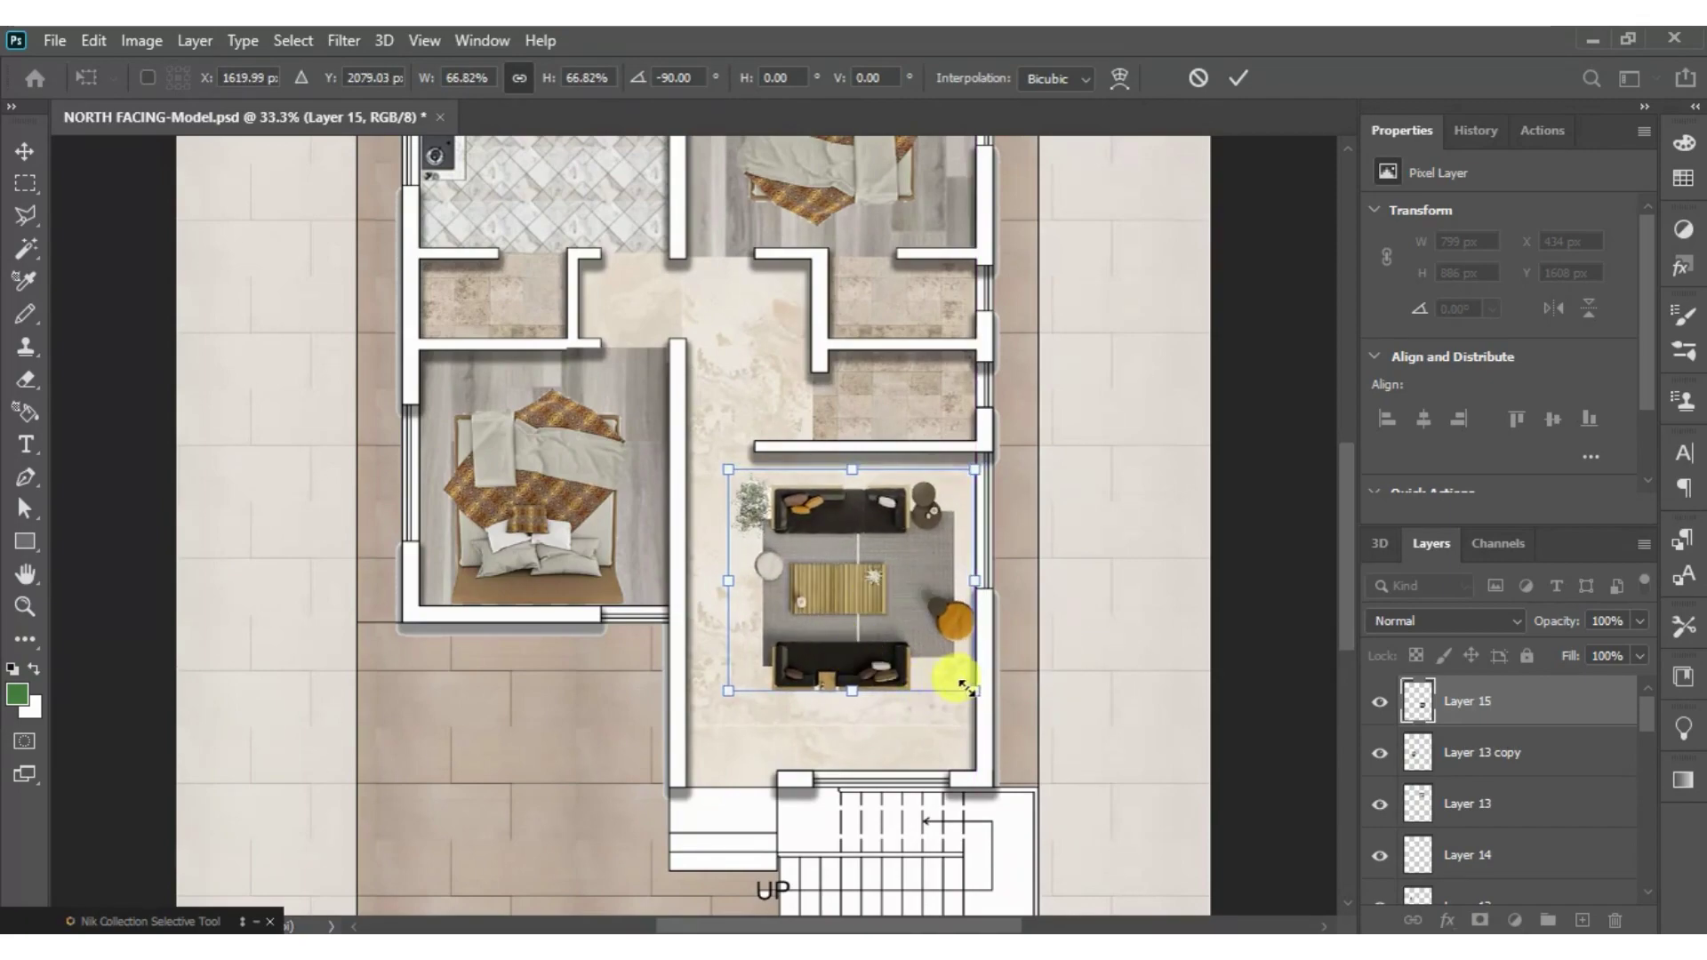
left_click_drag(975, 690, 984, 725)
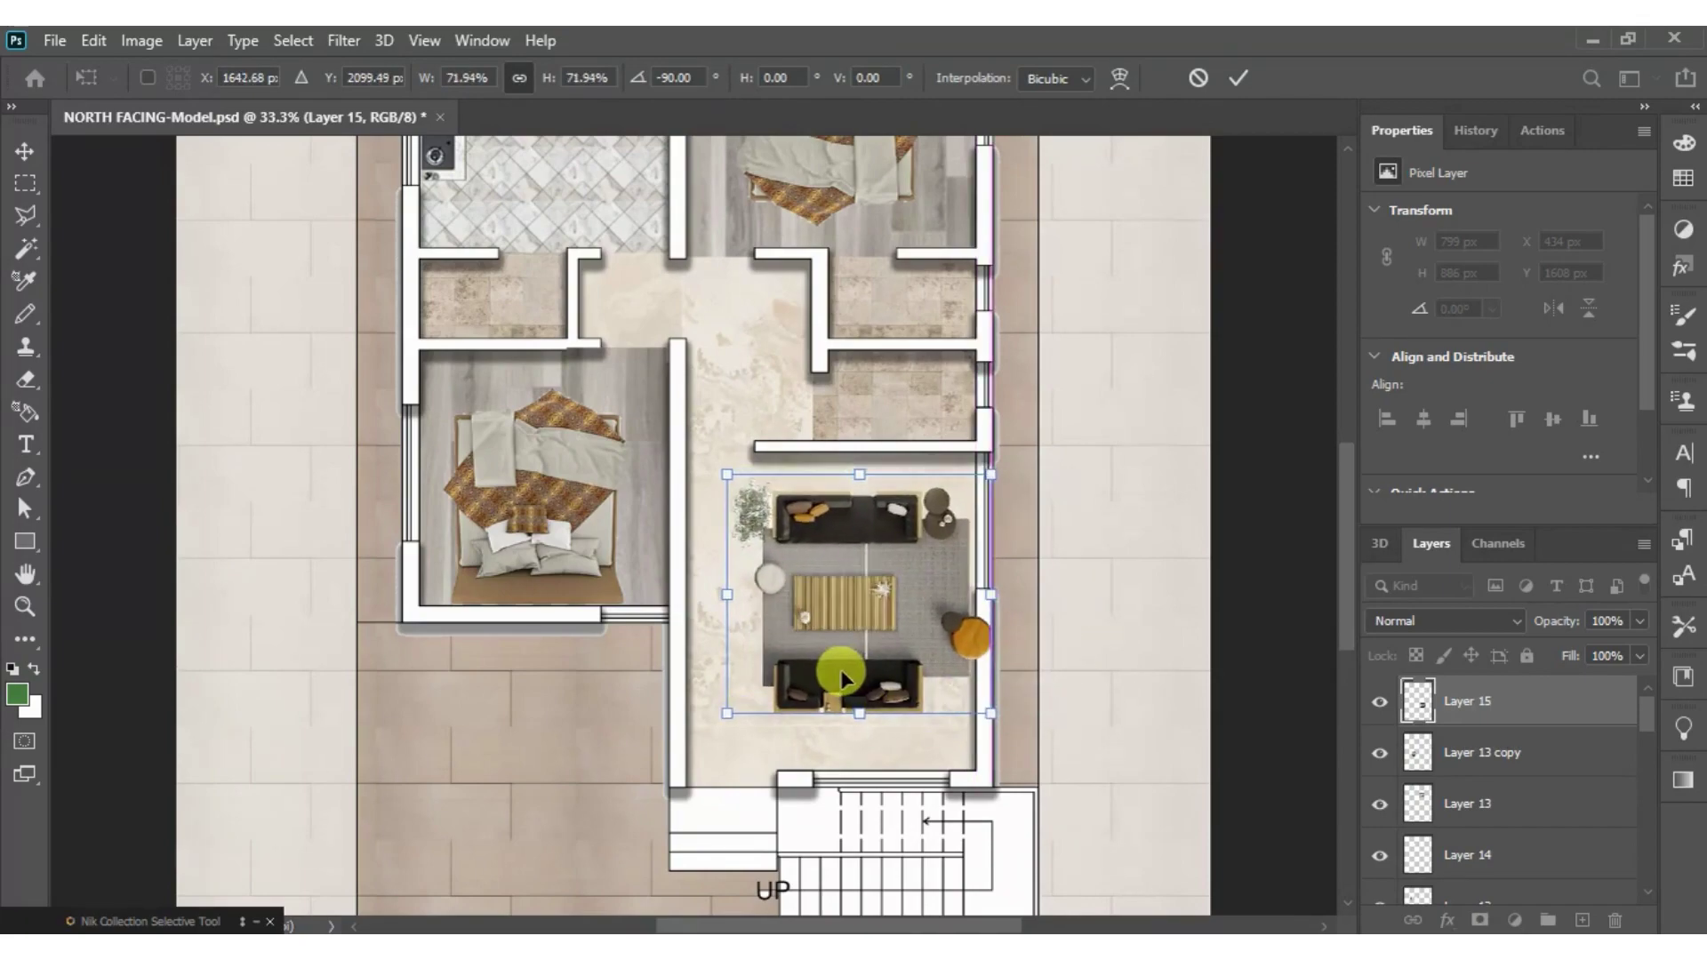
left_click_drag(812, 675, 843, 688)
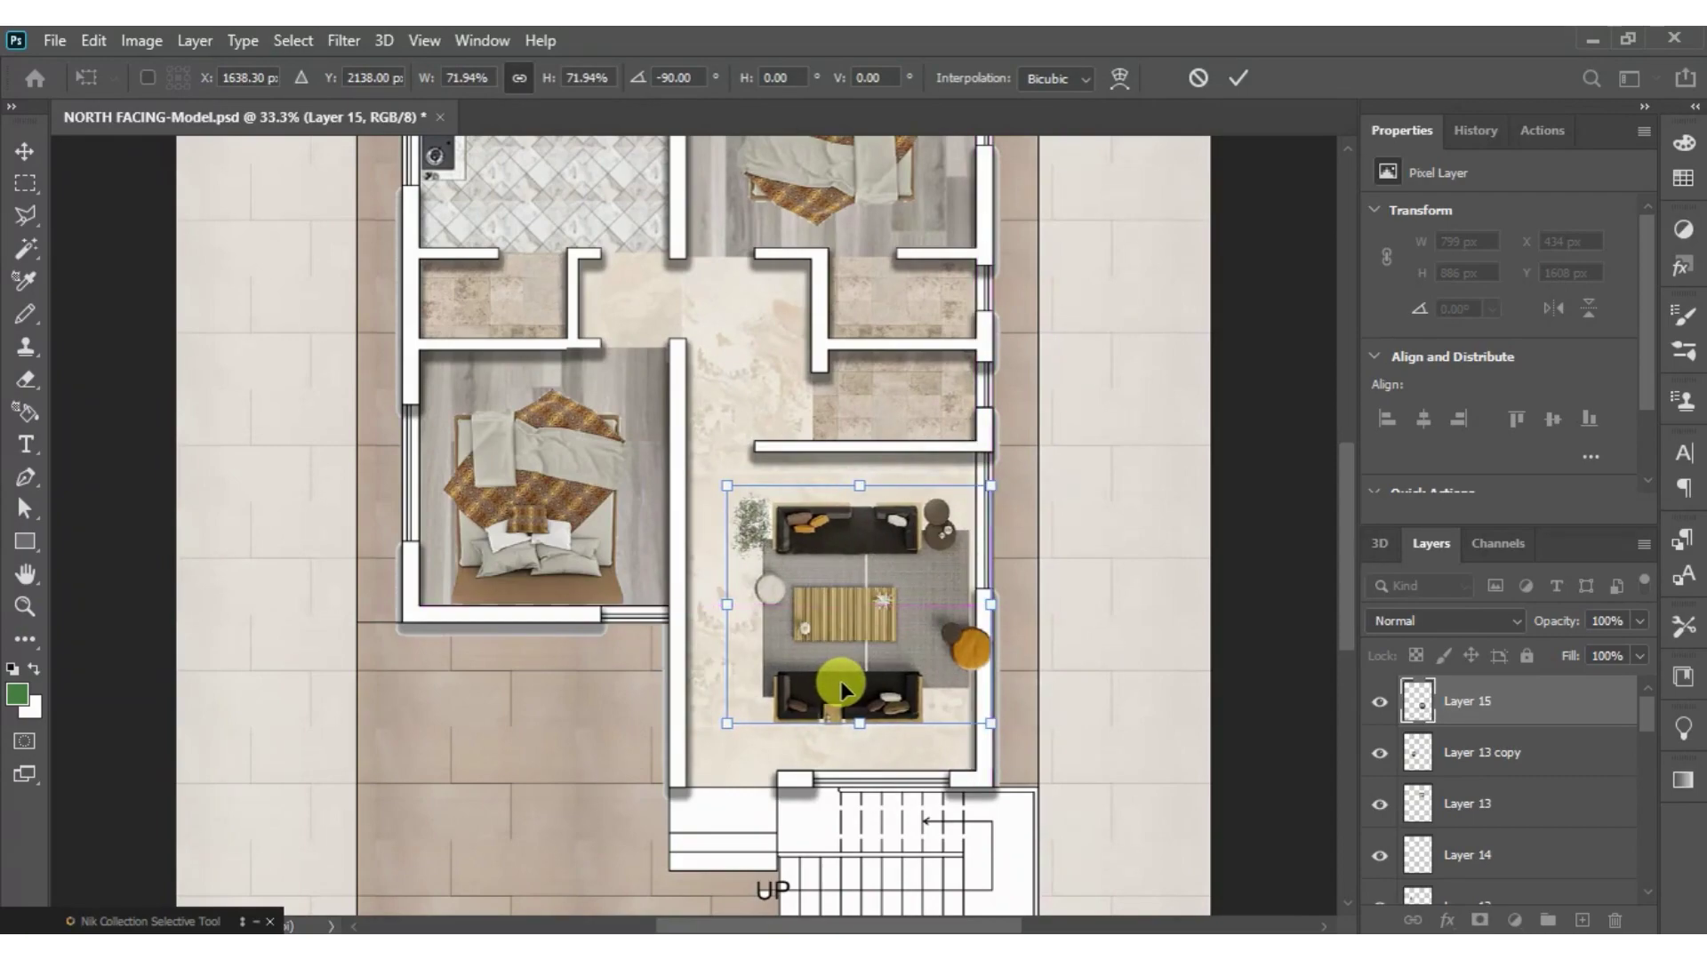
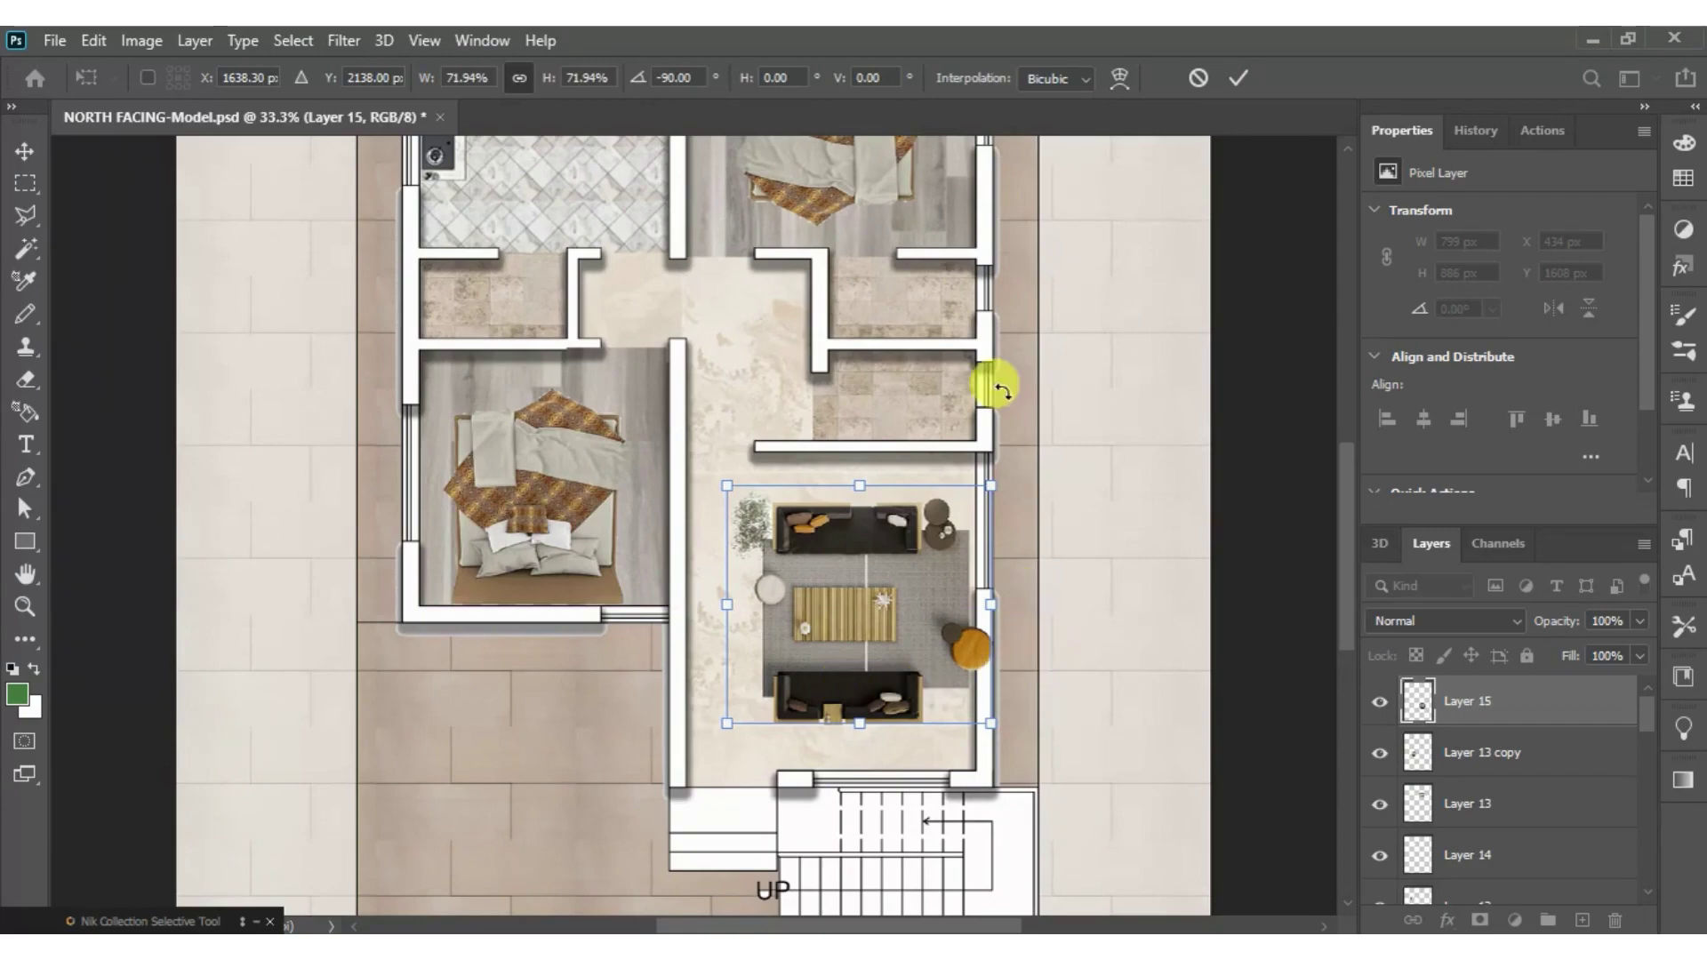
- Apply the pending transform, reselect the living-room furniture layer, and clear the marquee selection
left_click(1233, 82)
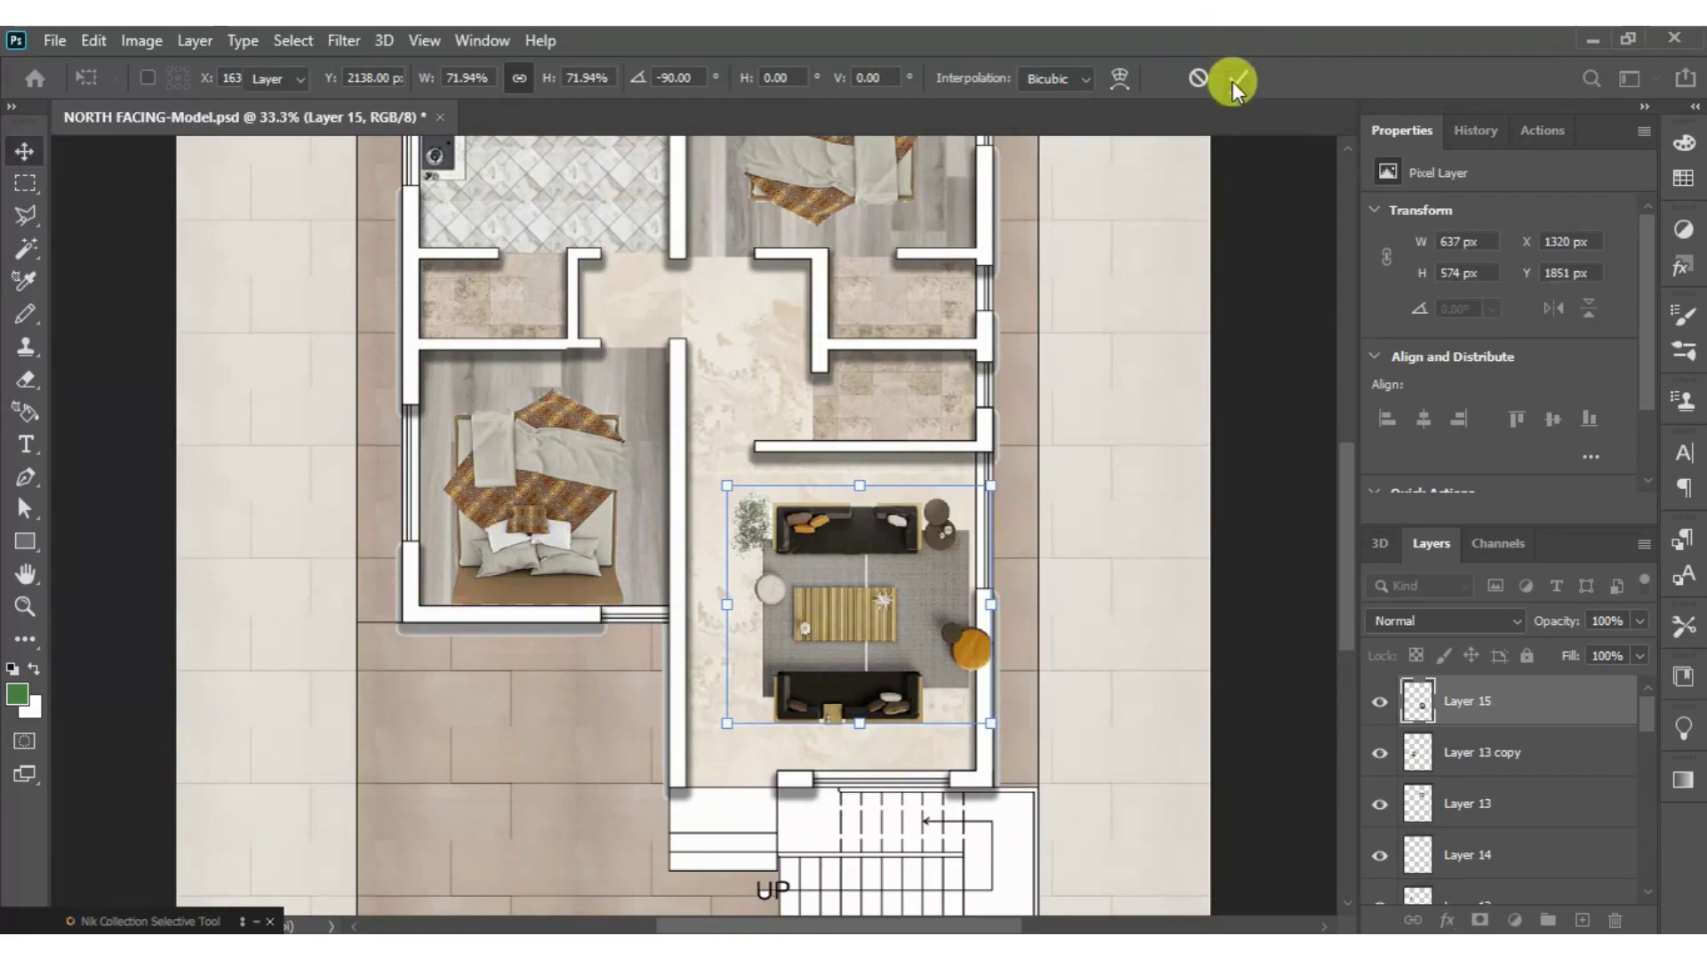
left_click(1211, 380)
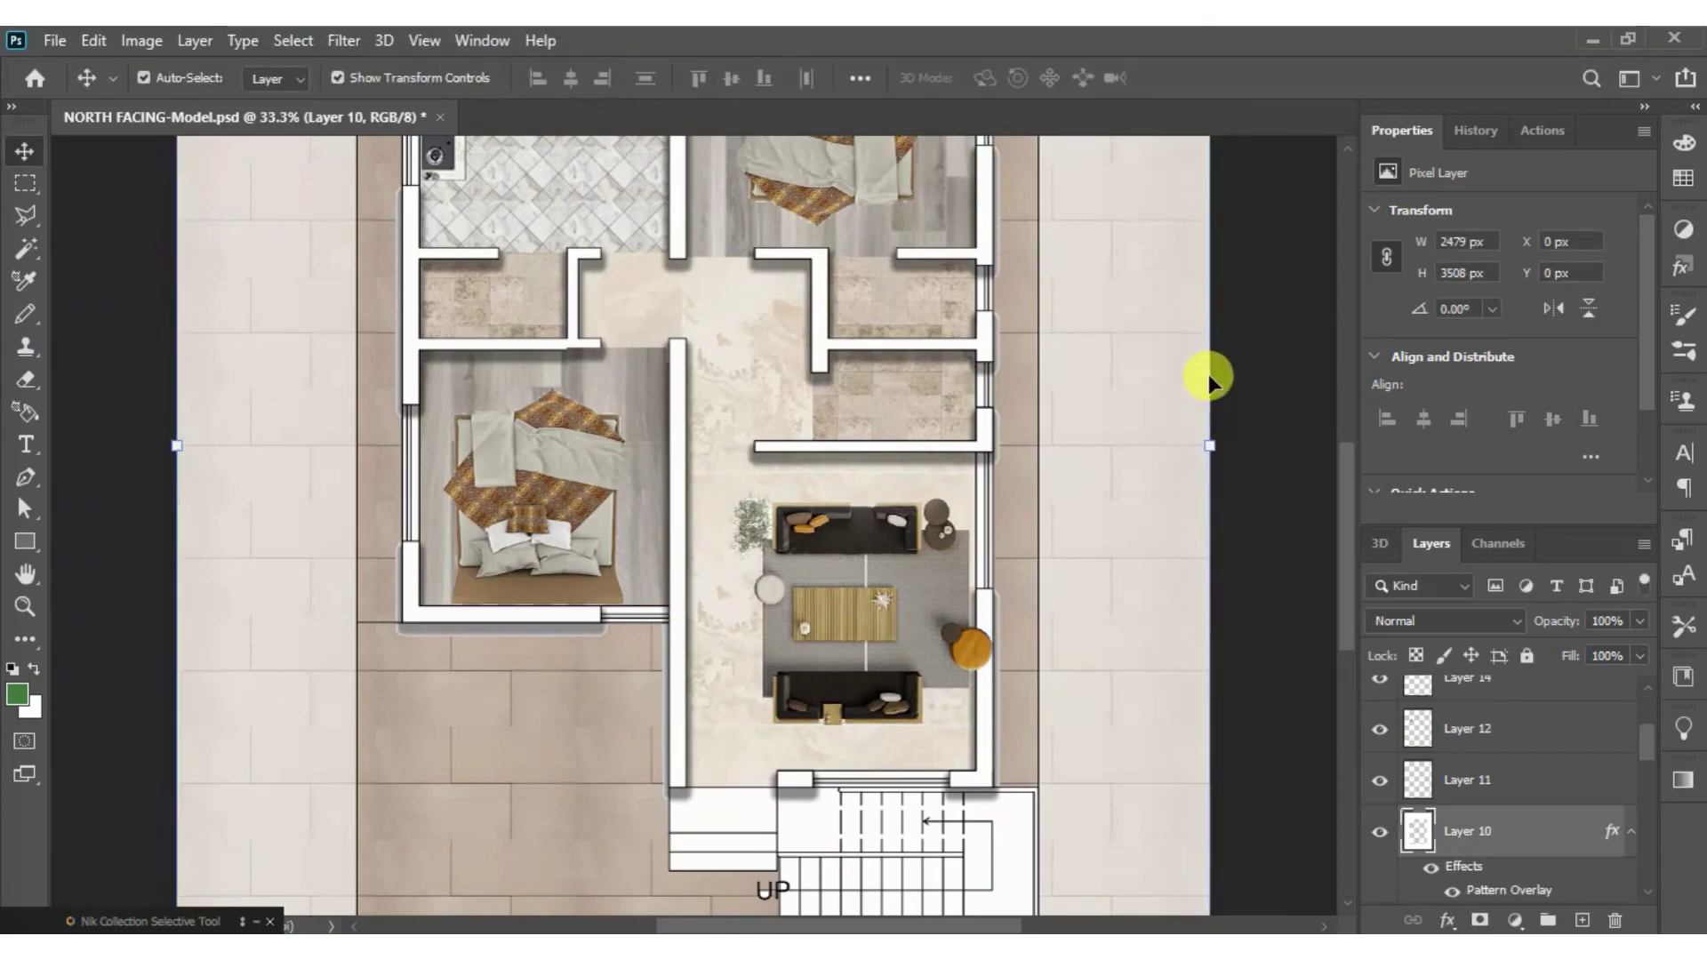
left_click(859, 624)
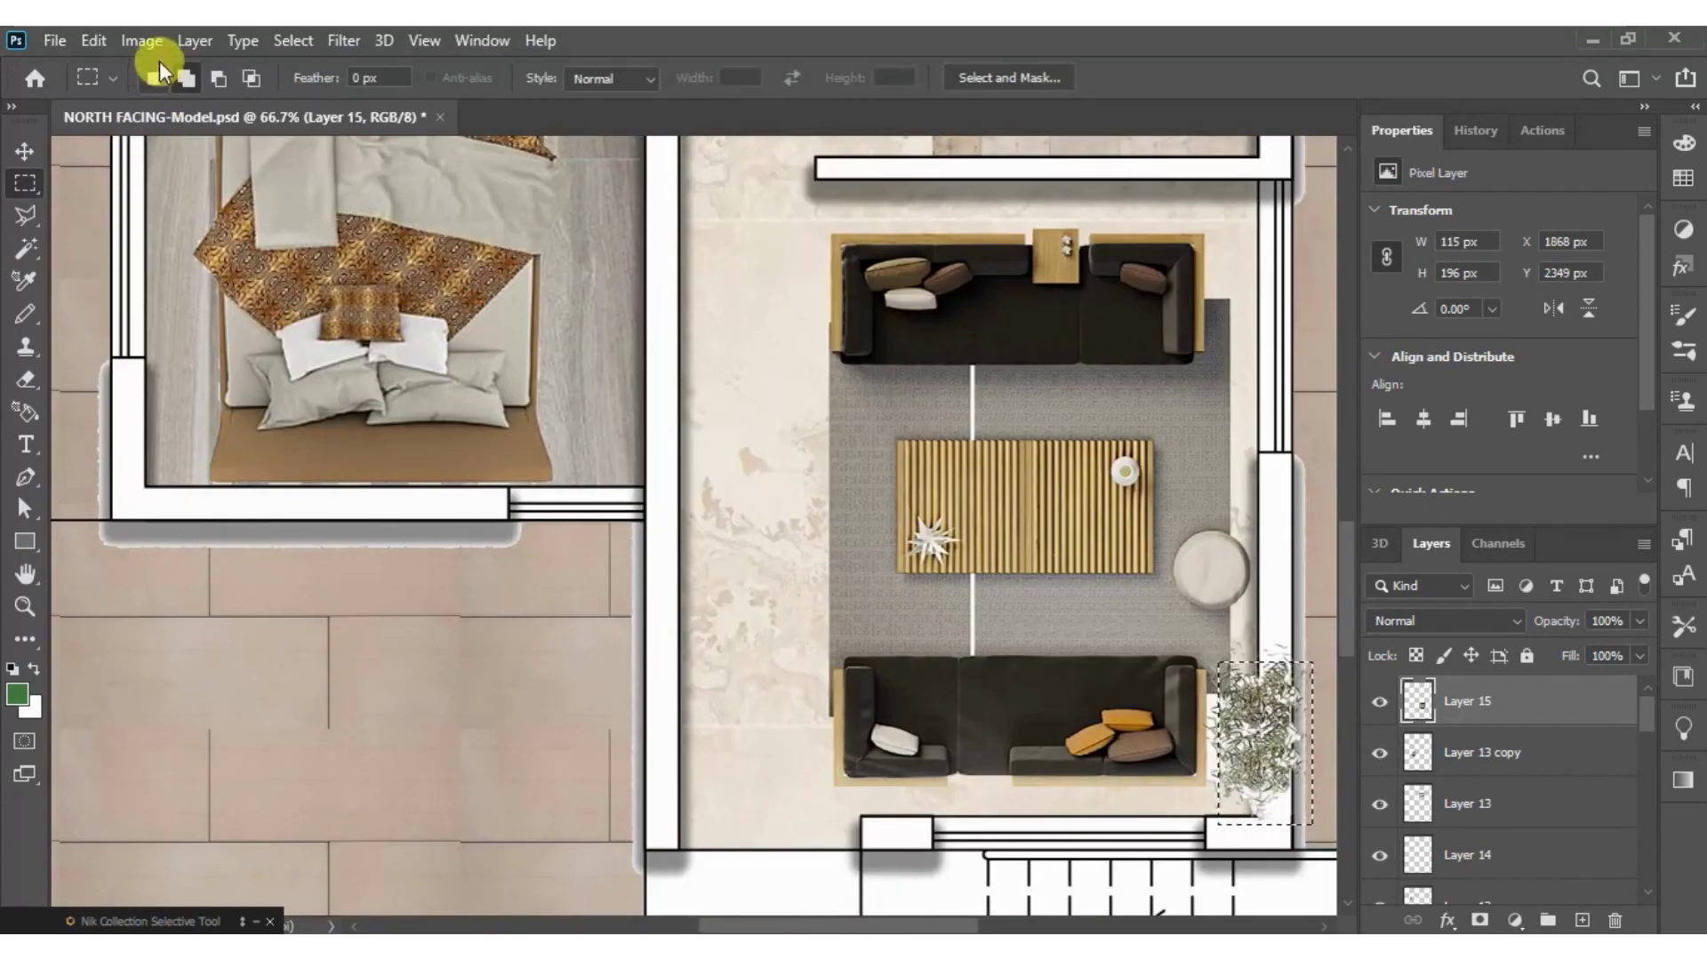
left_click(218, 79)
left_click_drag(1208, 652, 1232, 699)
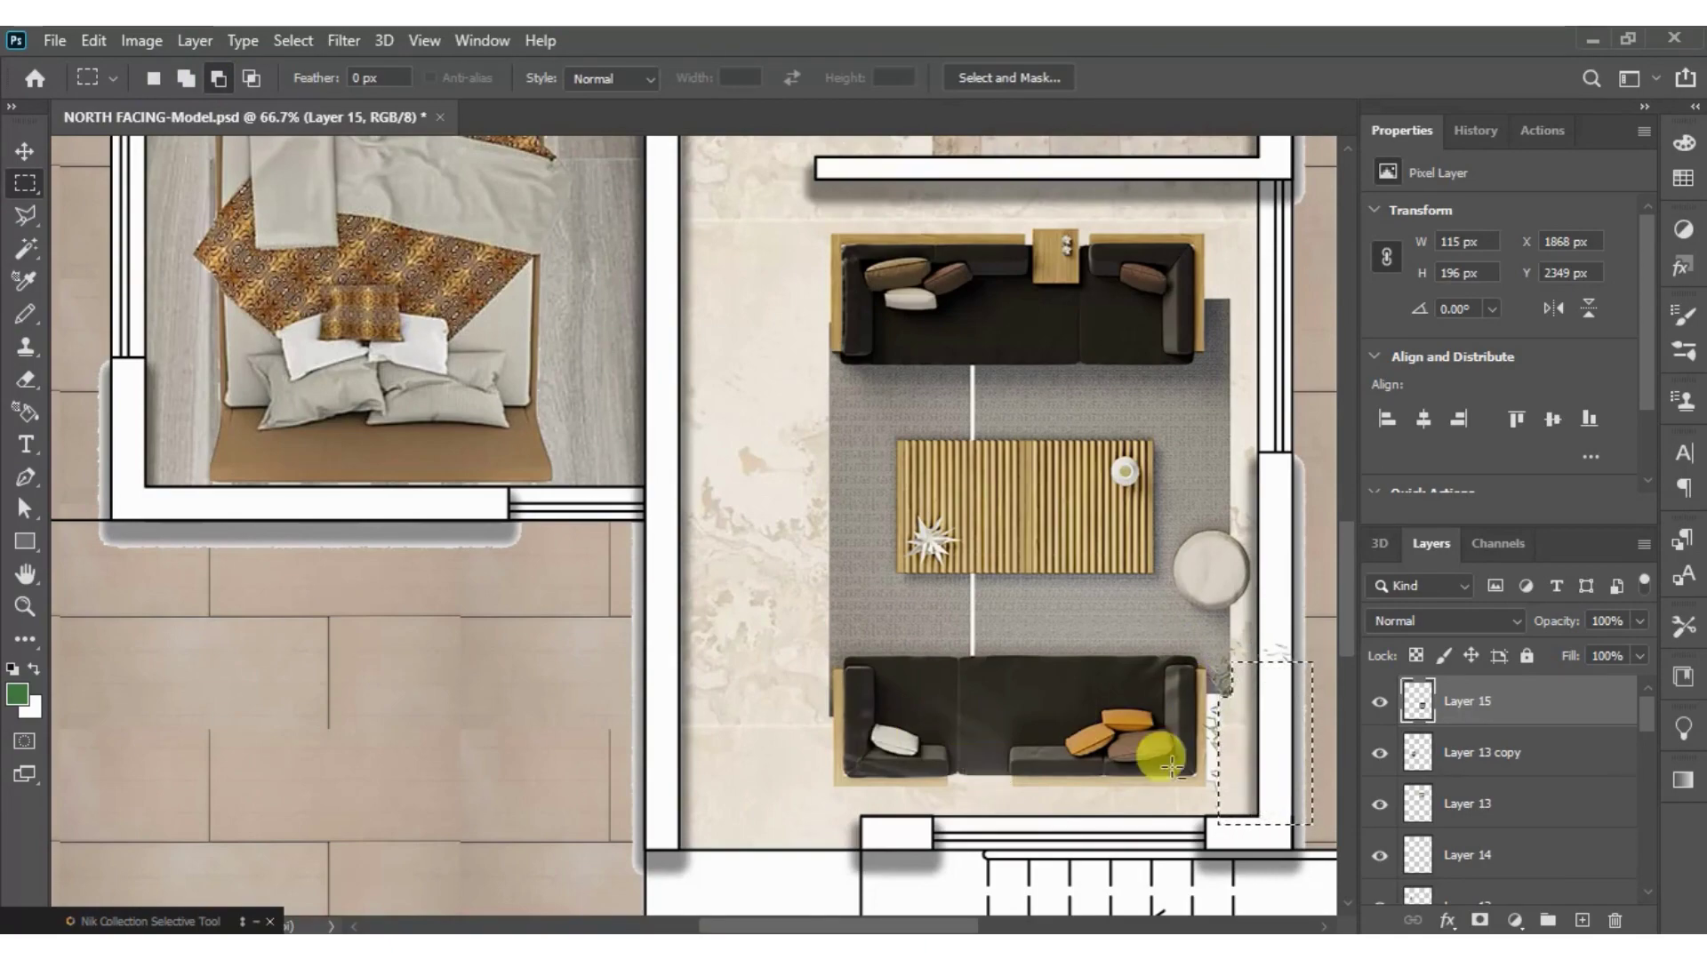
right_click(1227, 745)
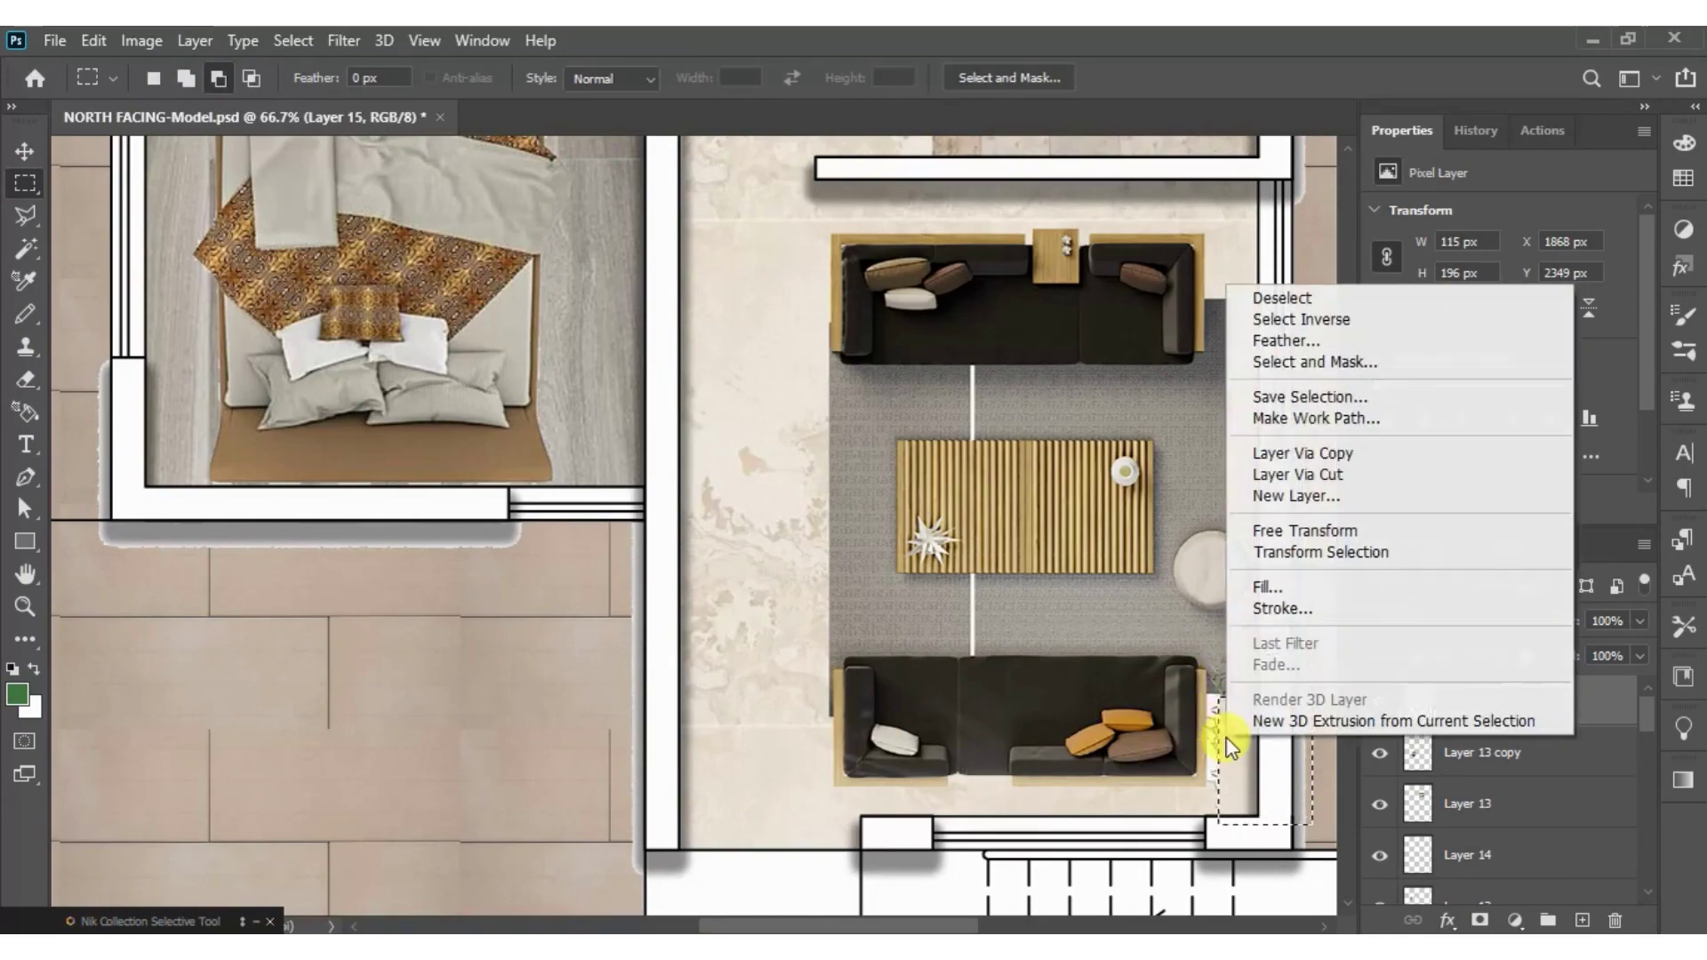
left_click(1279, 299)
- Zoom out and scale the living-room furniture set up to about 104%
scroll(757, 659, "up", 2)
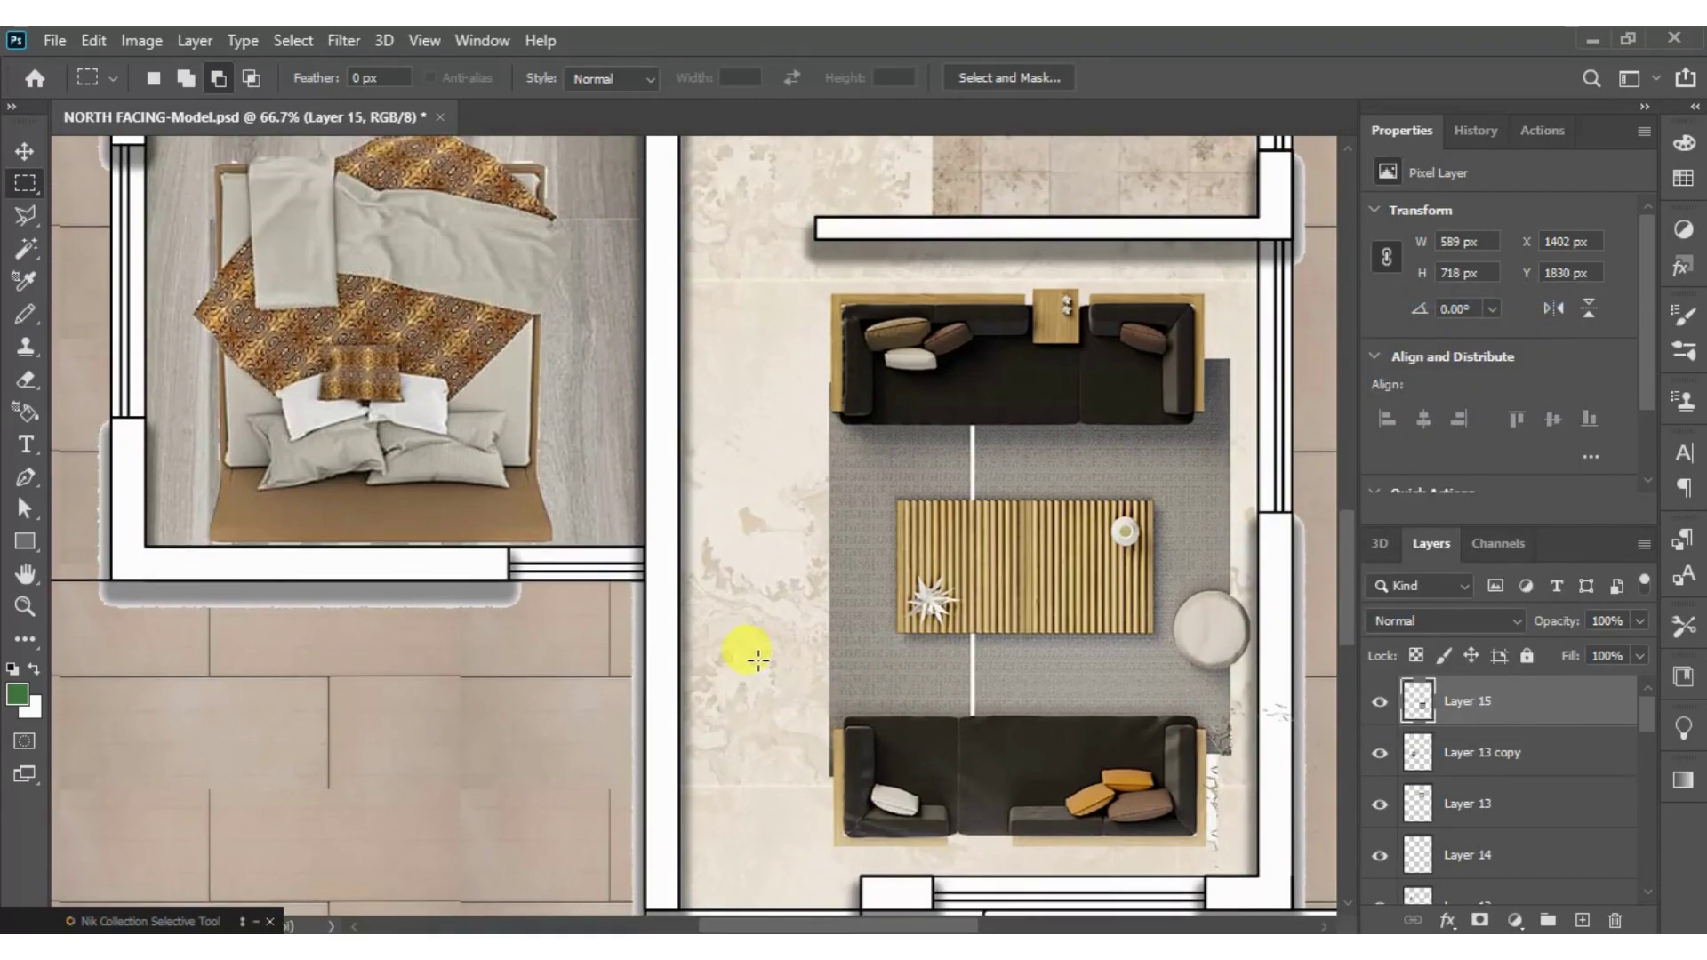
key("ctrl+minus")
key("ctrl+minus")
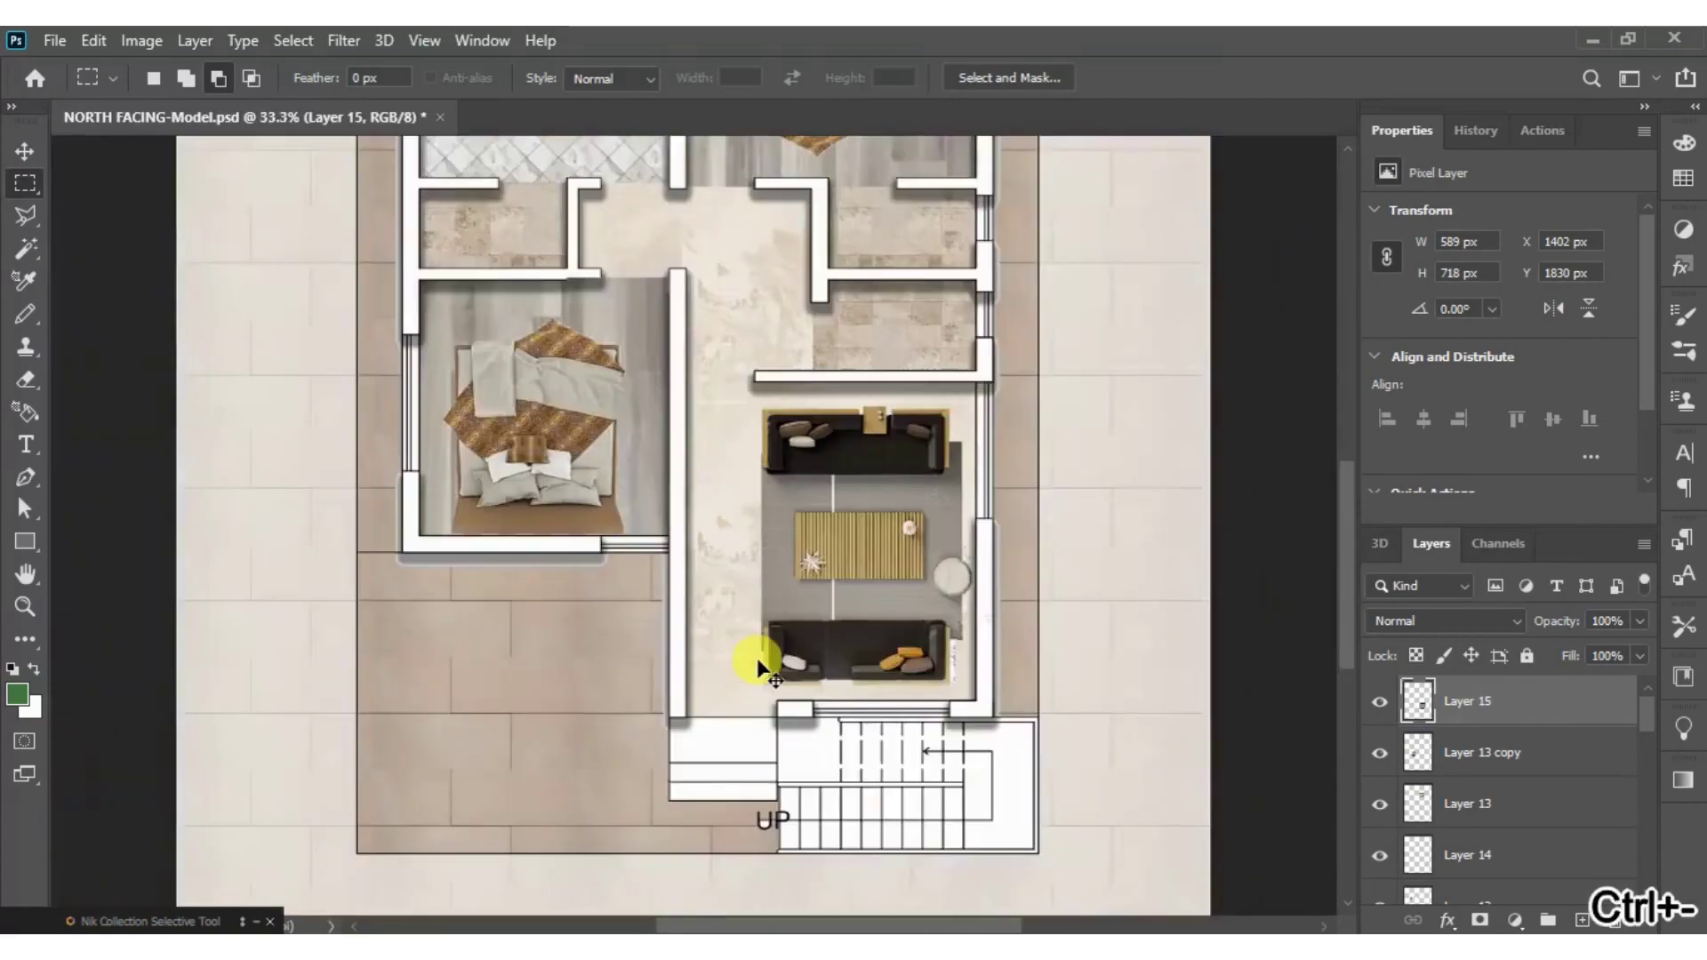
key("ctrl+minus")
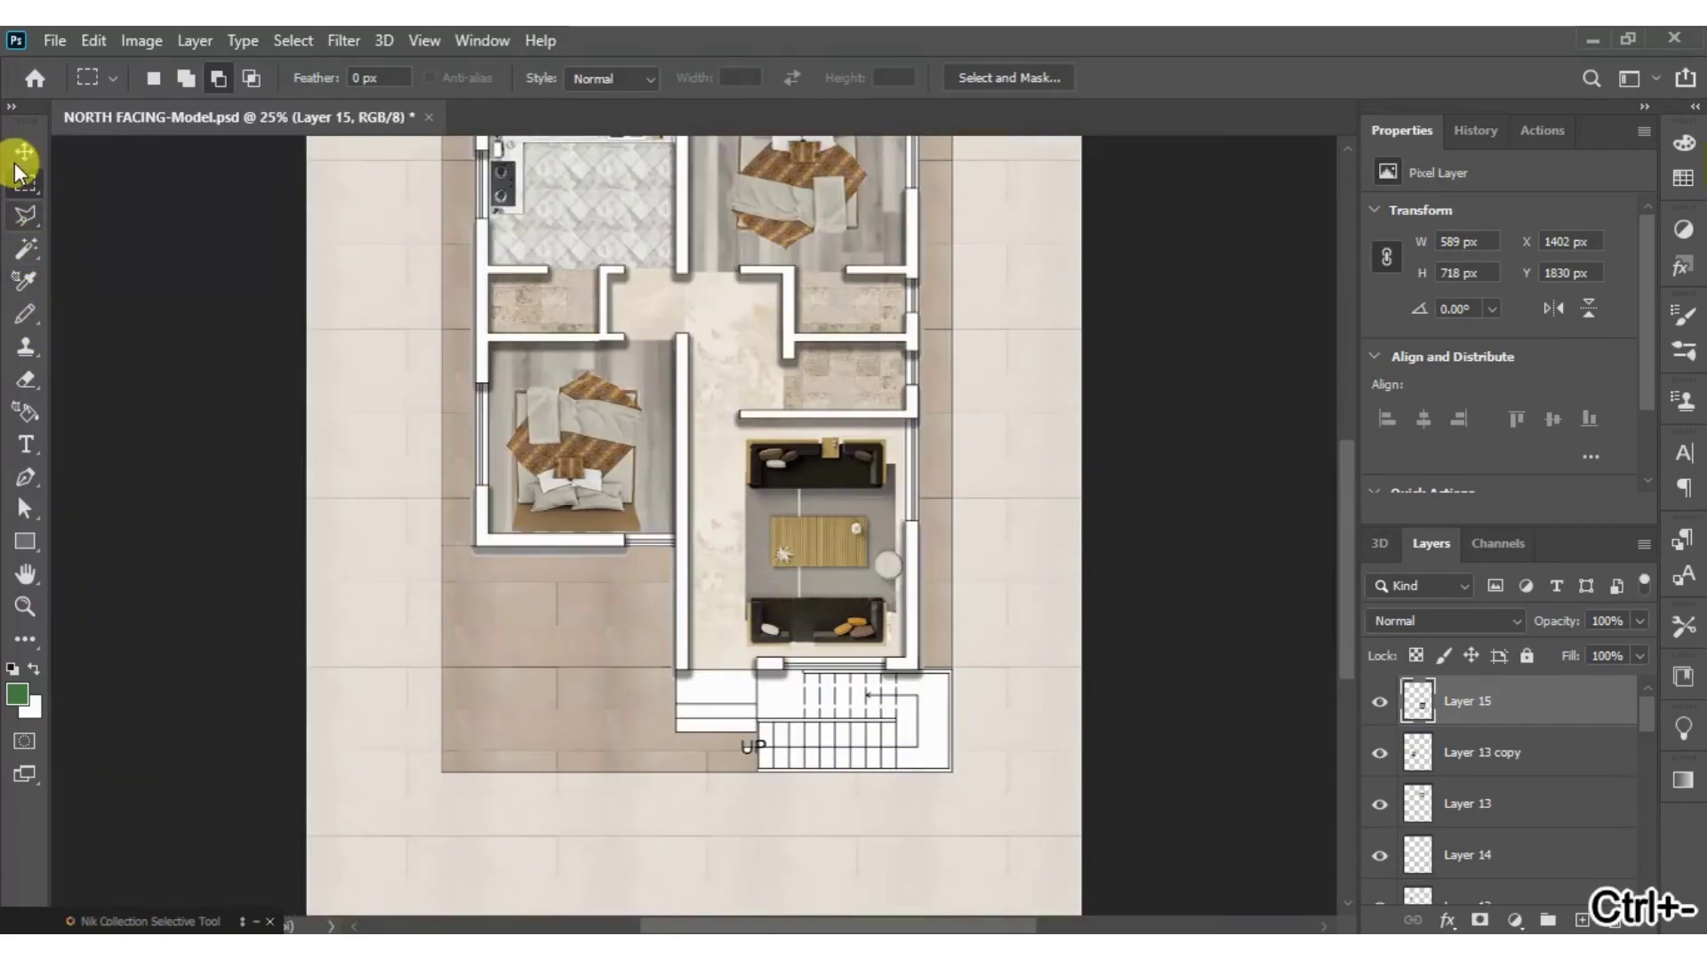
left_click(19, 155)
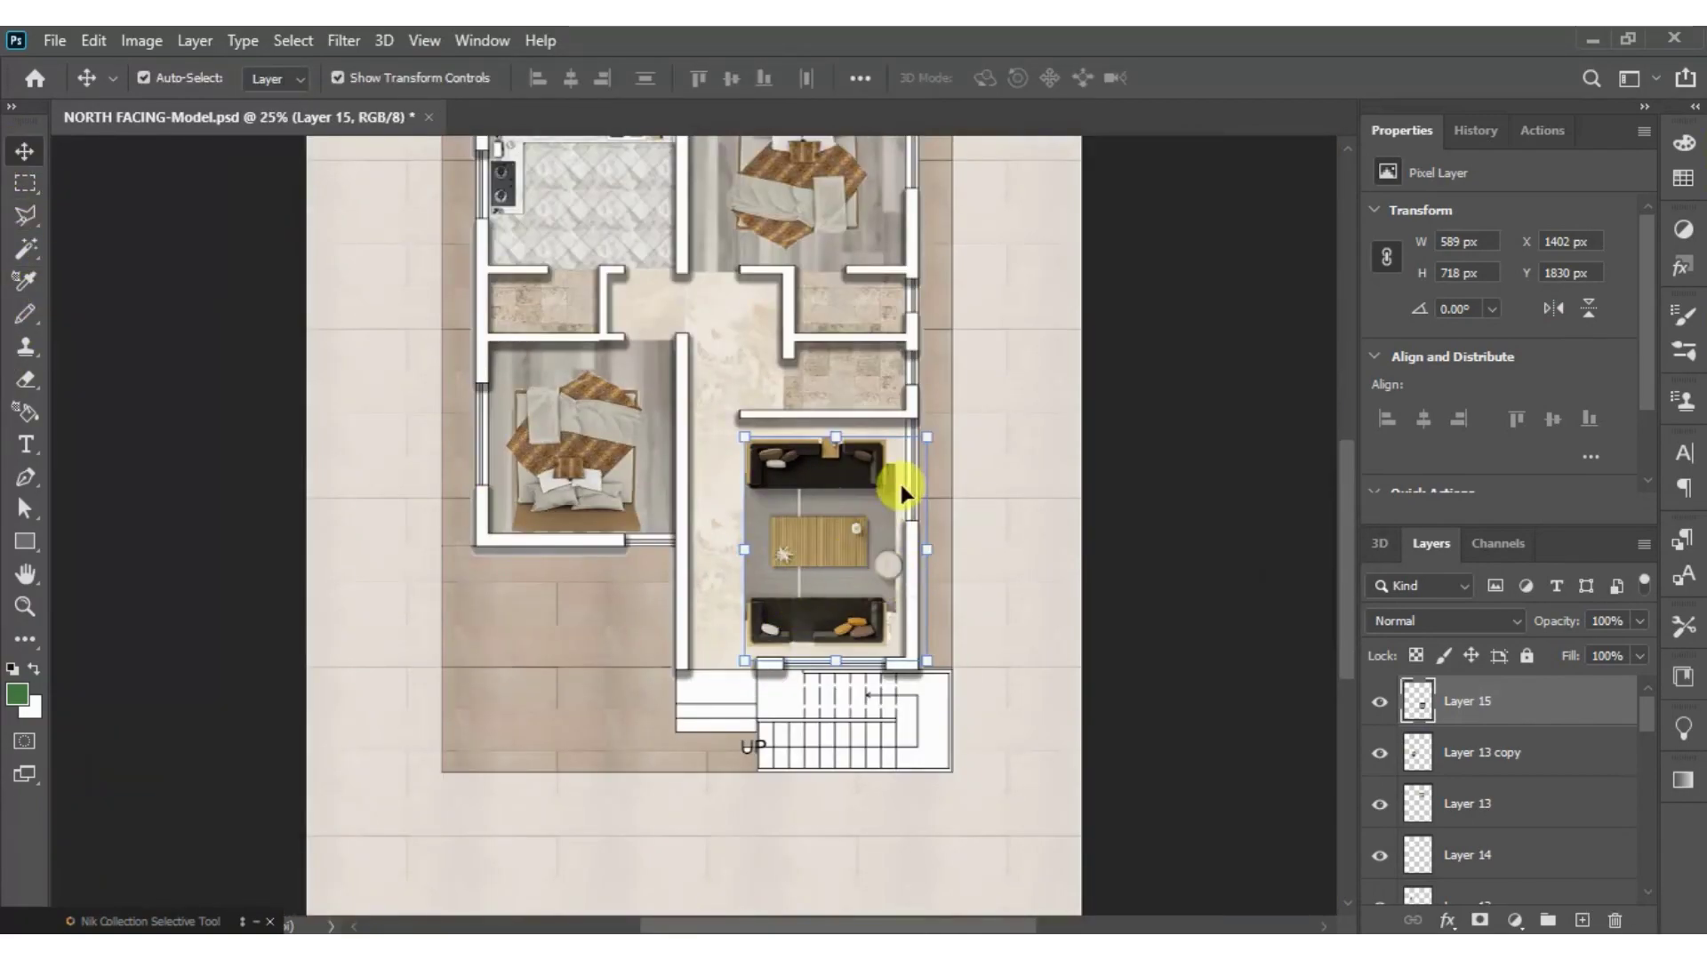
left_click_drag(928, 437, 933, 431)
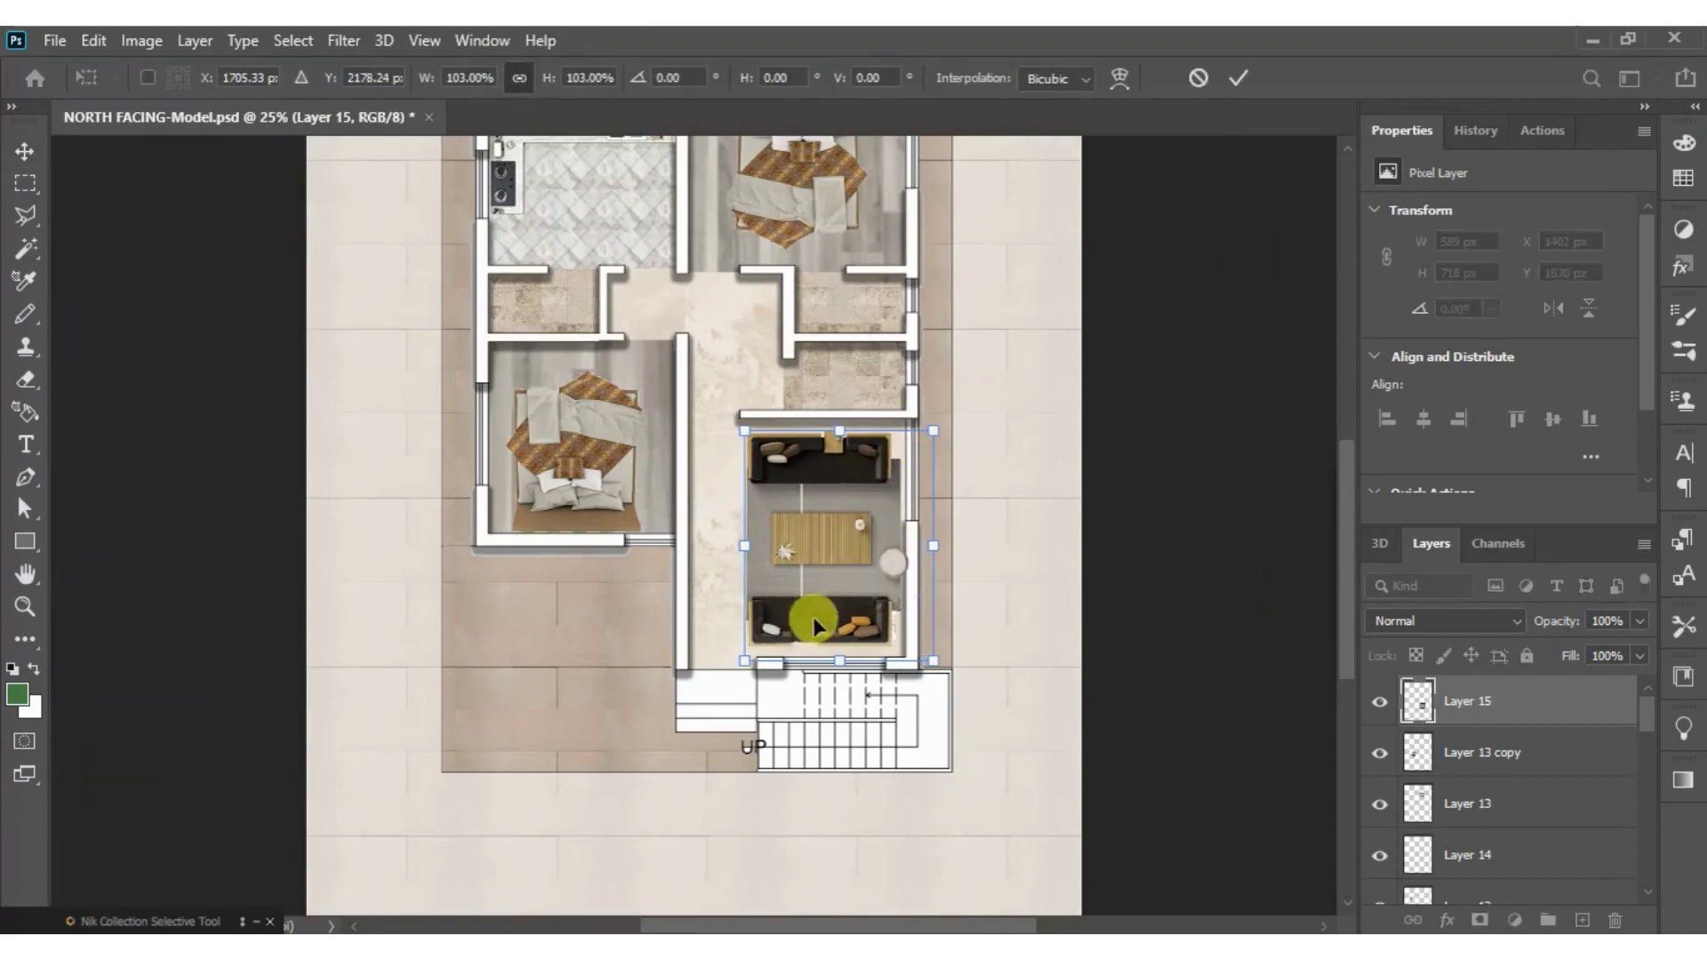
left_click_drag(743, 663, 737, 663)
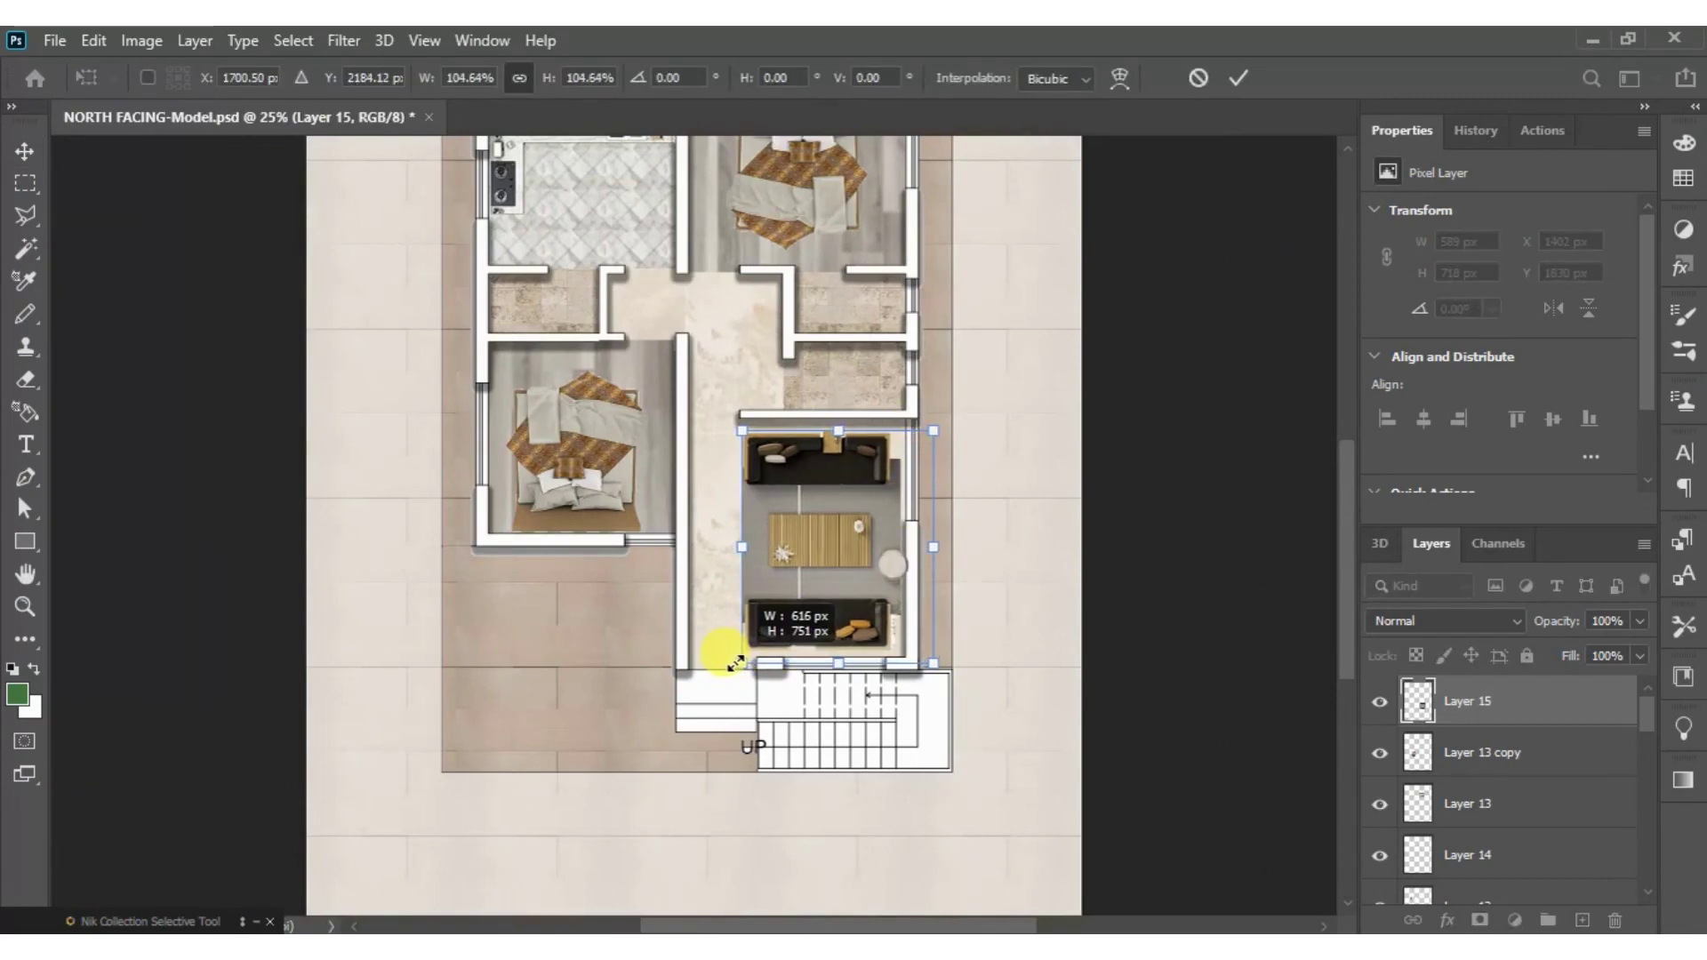
left_click(1225, 78)
left_click(1172, 499)
- Bring the bath.png fixtures layer into the floor plan and close the bath image
scroll(800, 498, "up", 2)
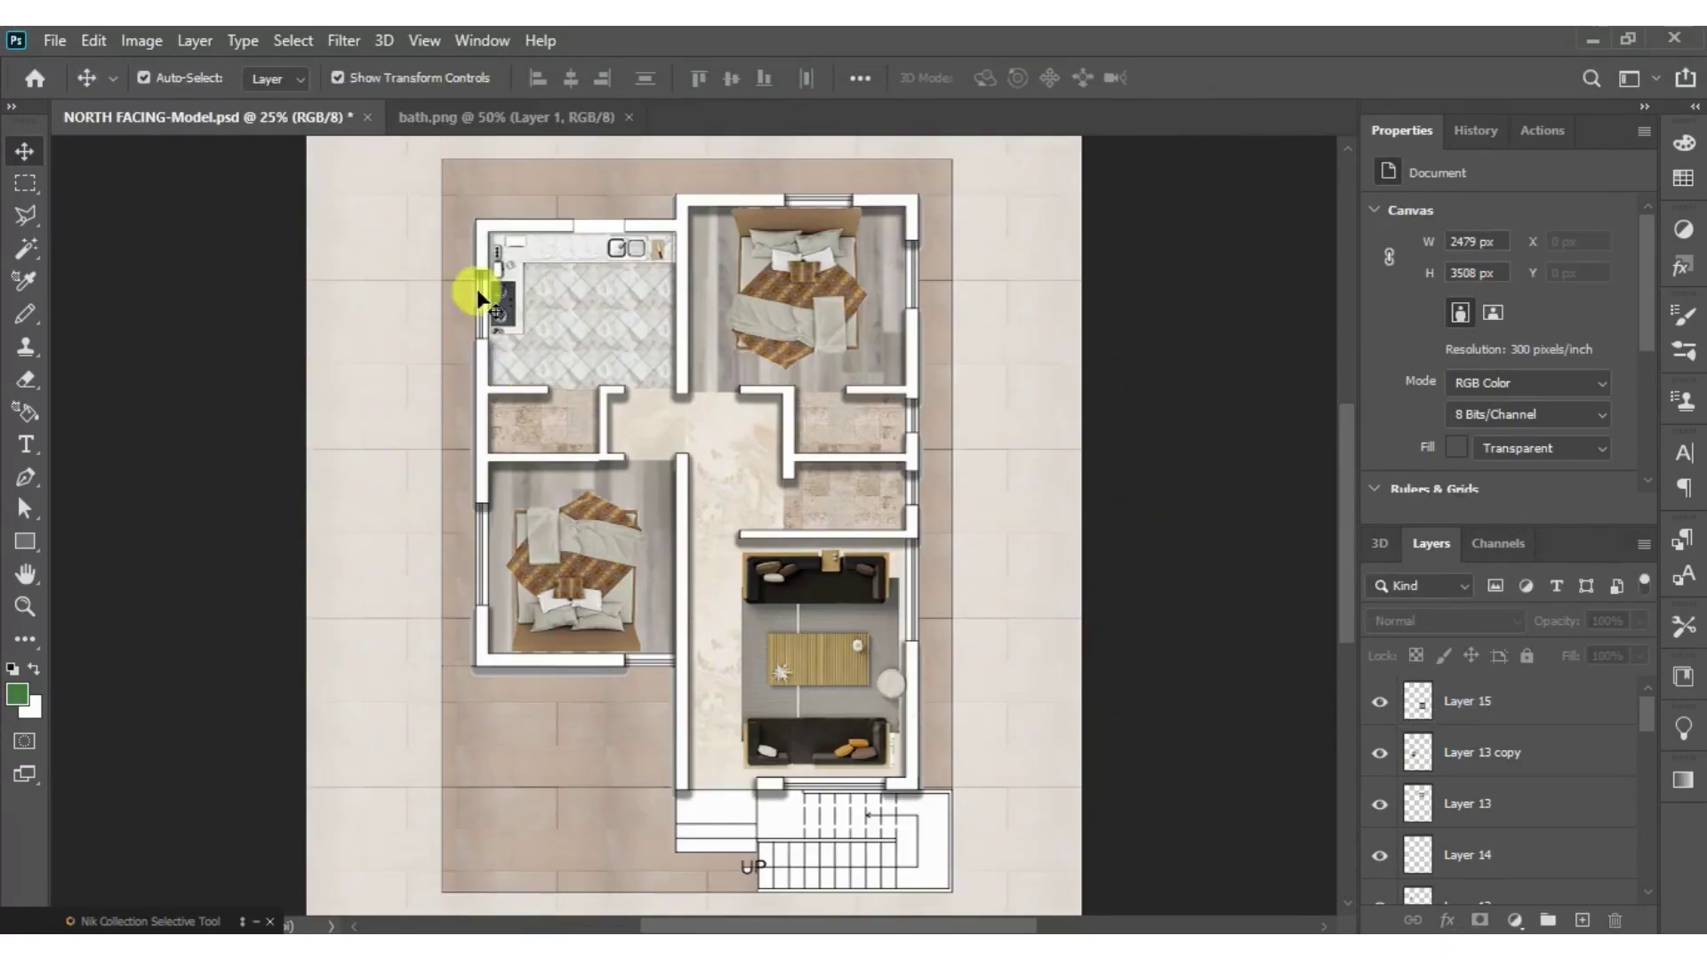
left_click_drag(488, 117, 1005, 206)
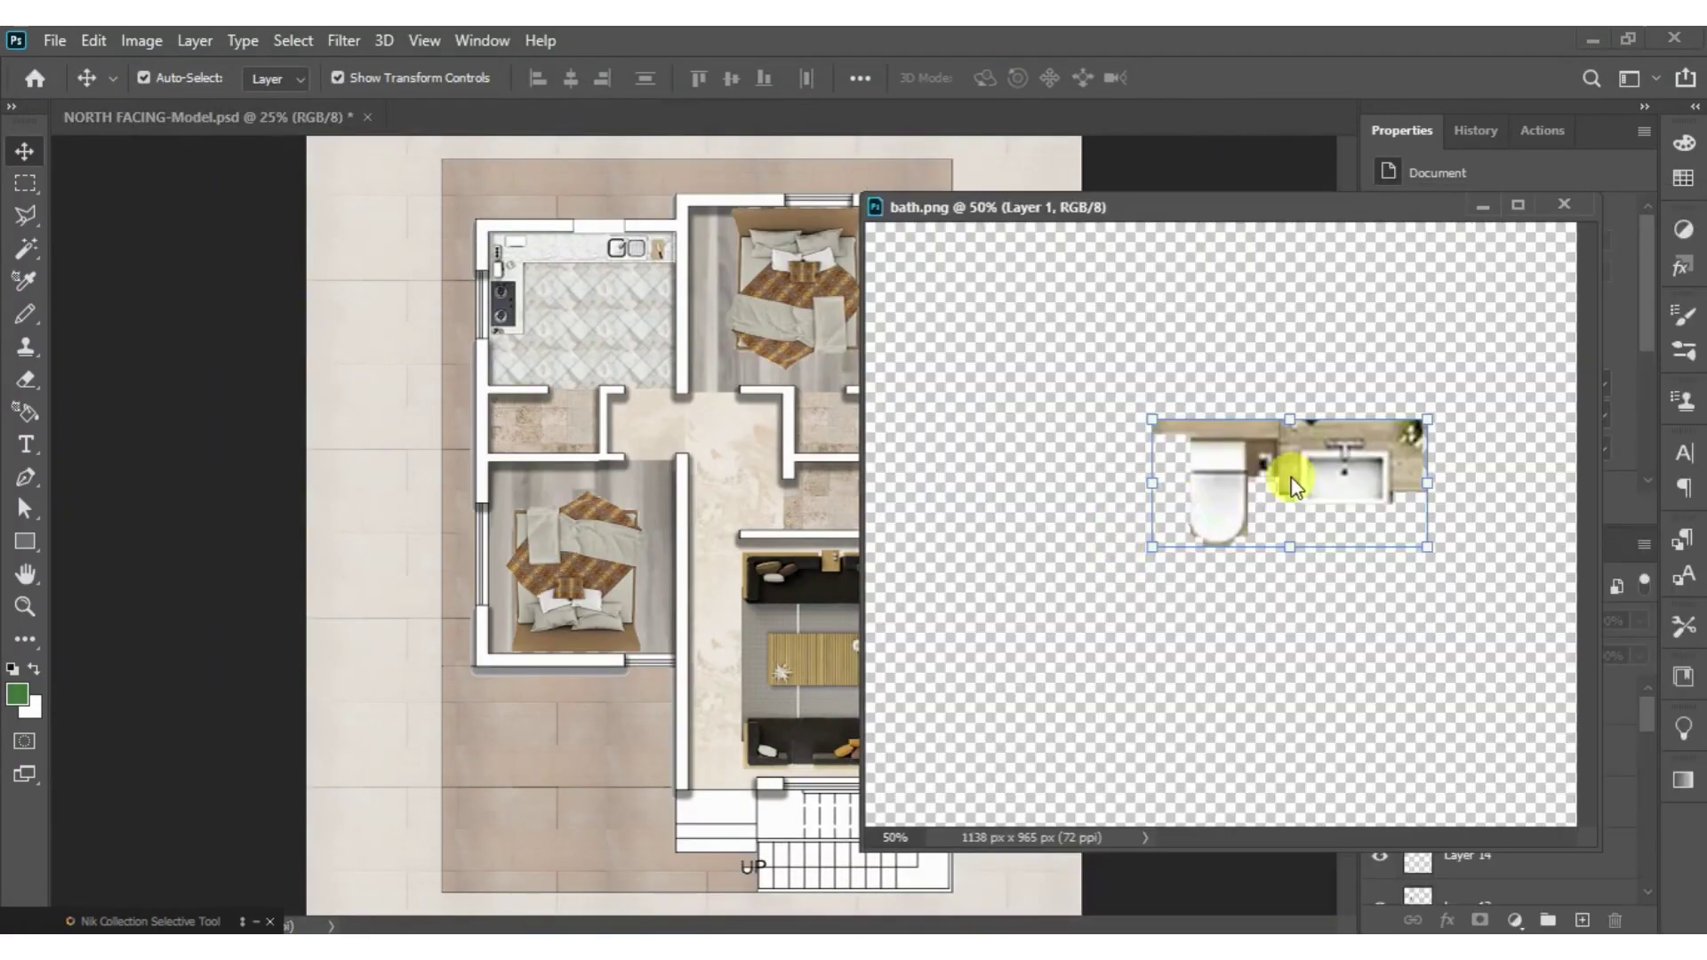
left_click_drag(1294, 484, 695, 533)
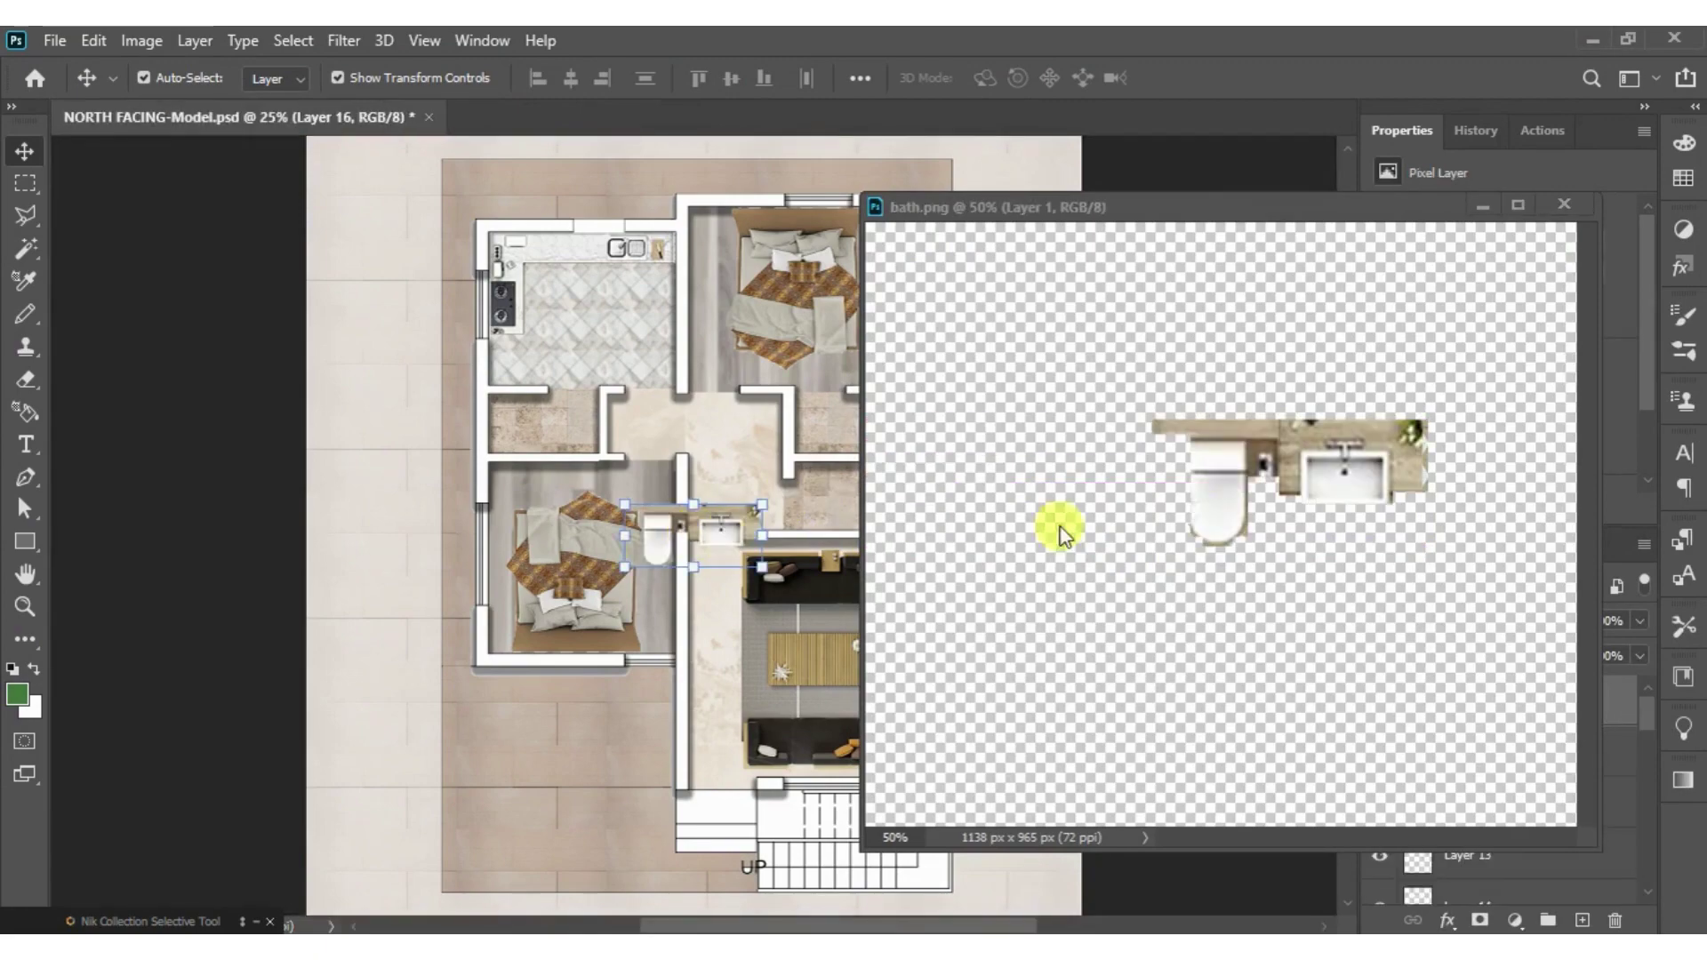
left_click(1565, 204)
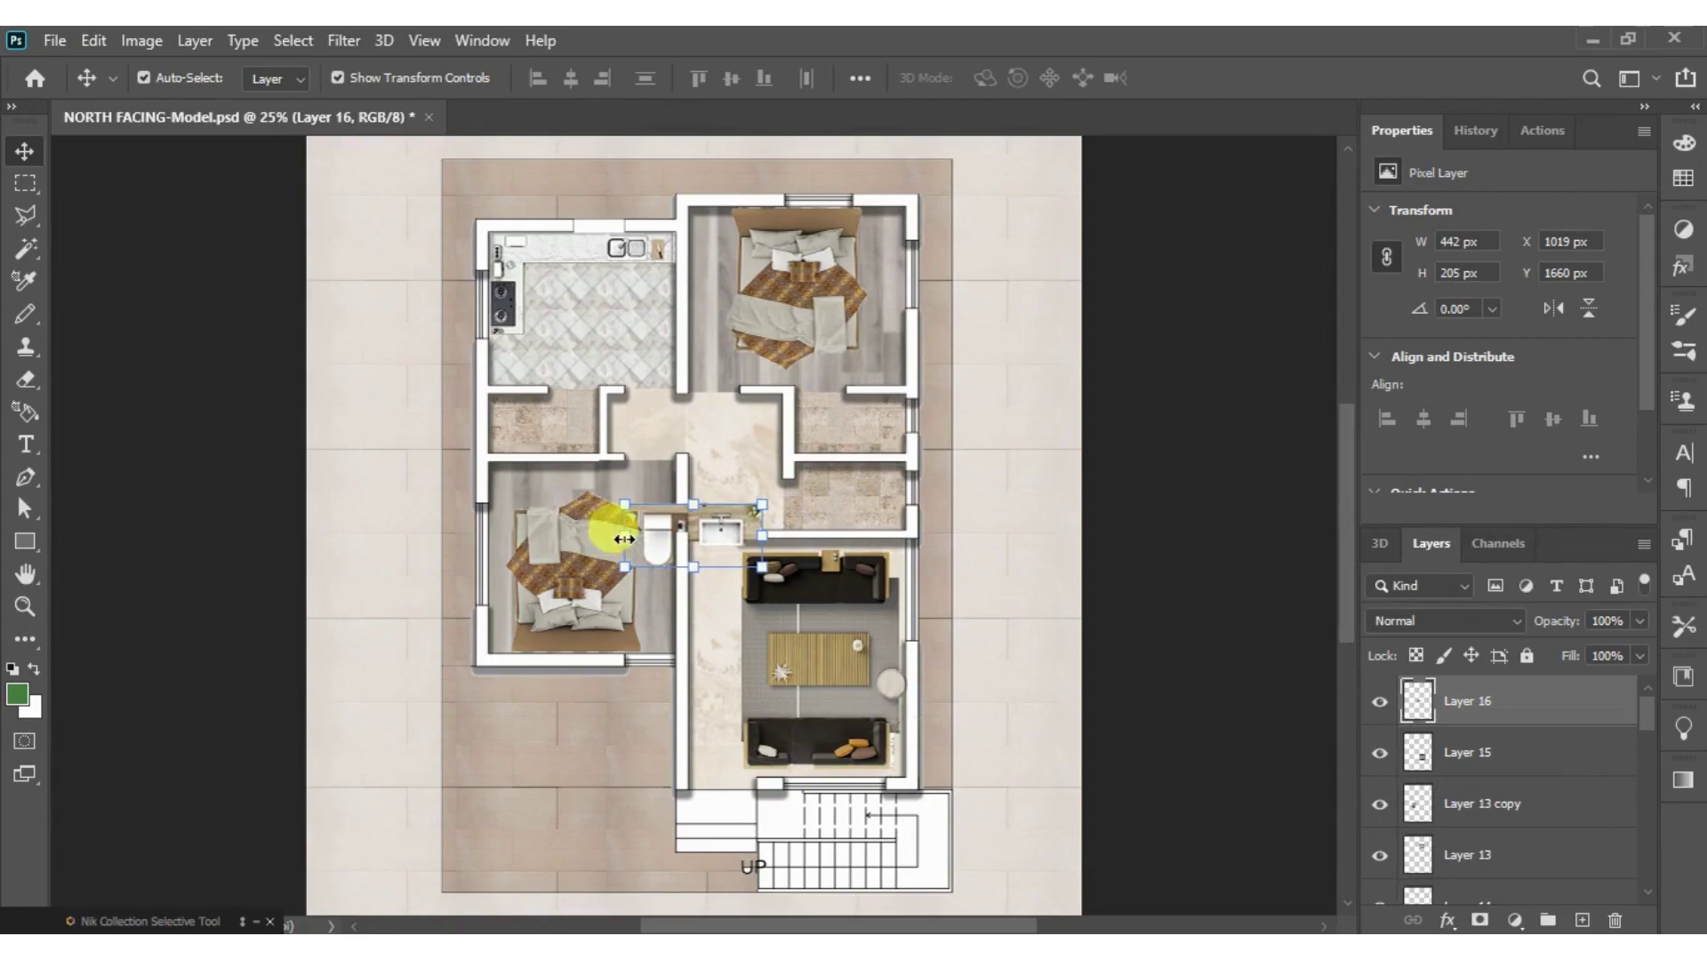
- Mirror the bath fixtures horizontally, then shrink and position them inside the bathroom
key("ctrl+t")
left_click_drag(625, 539, 849, 535)
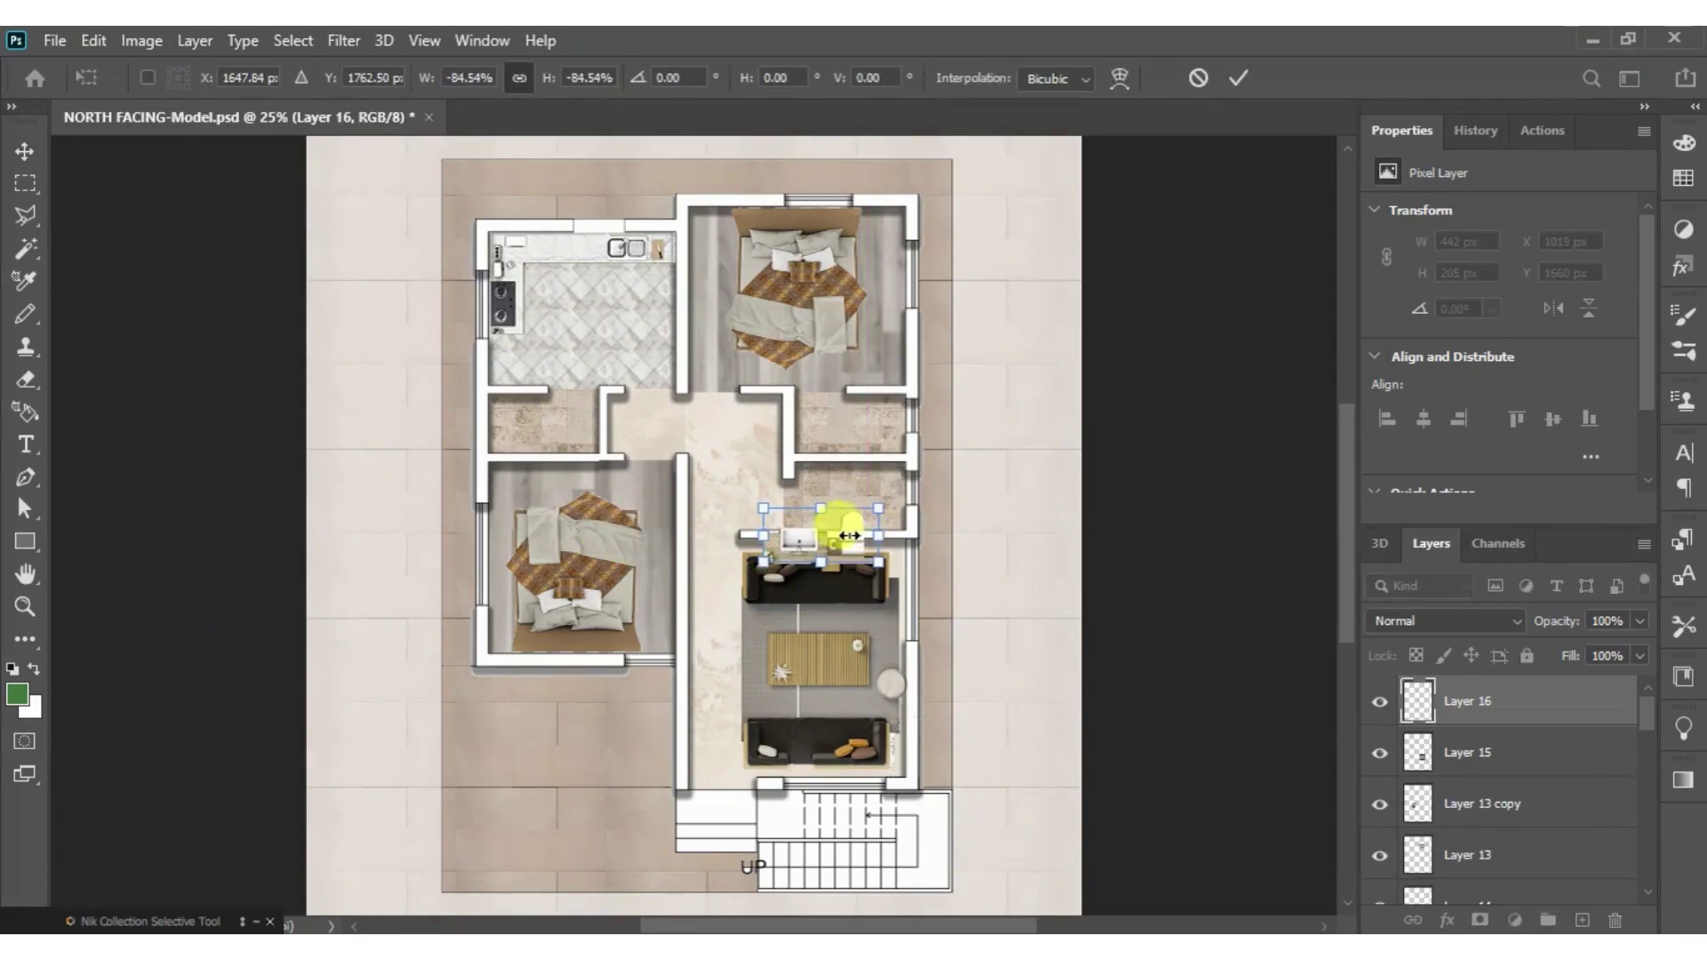
left_click_drag(836, 553, 872, 525)
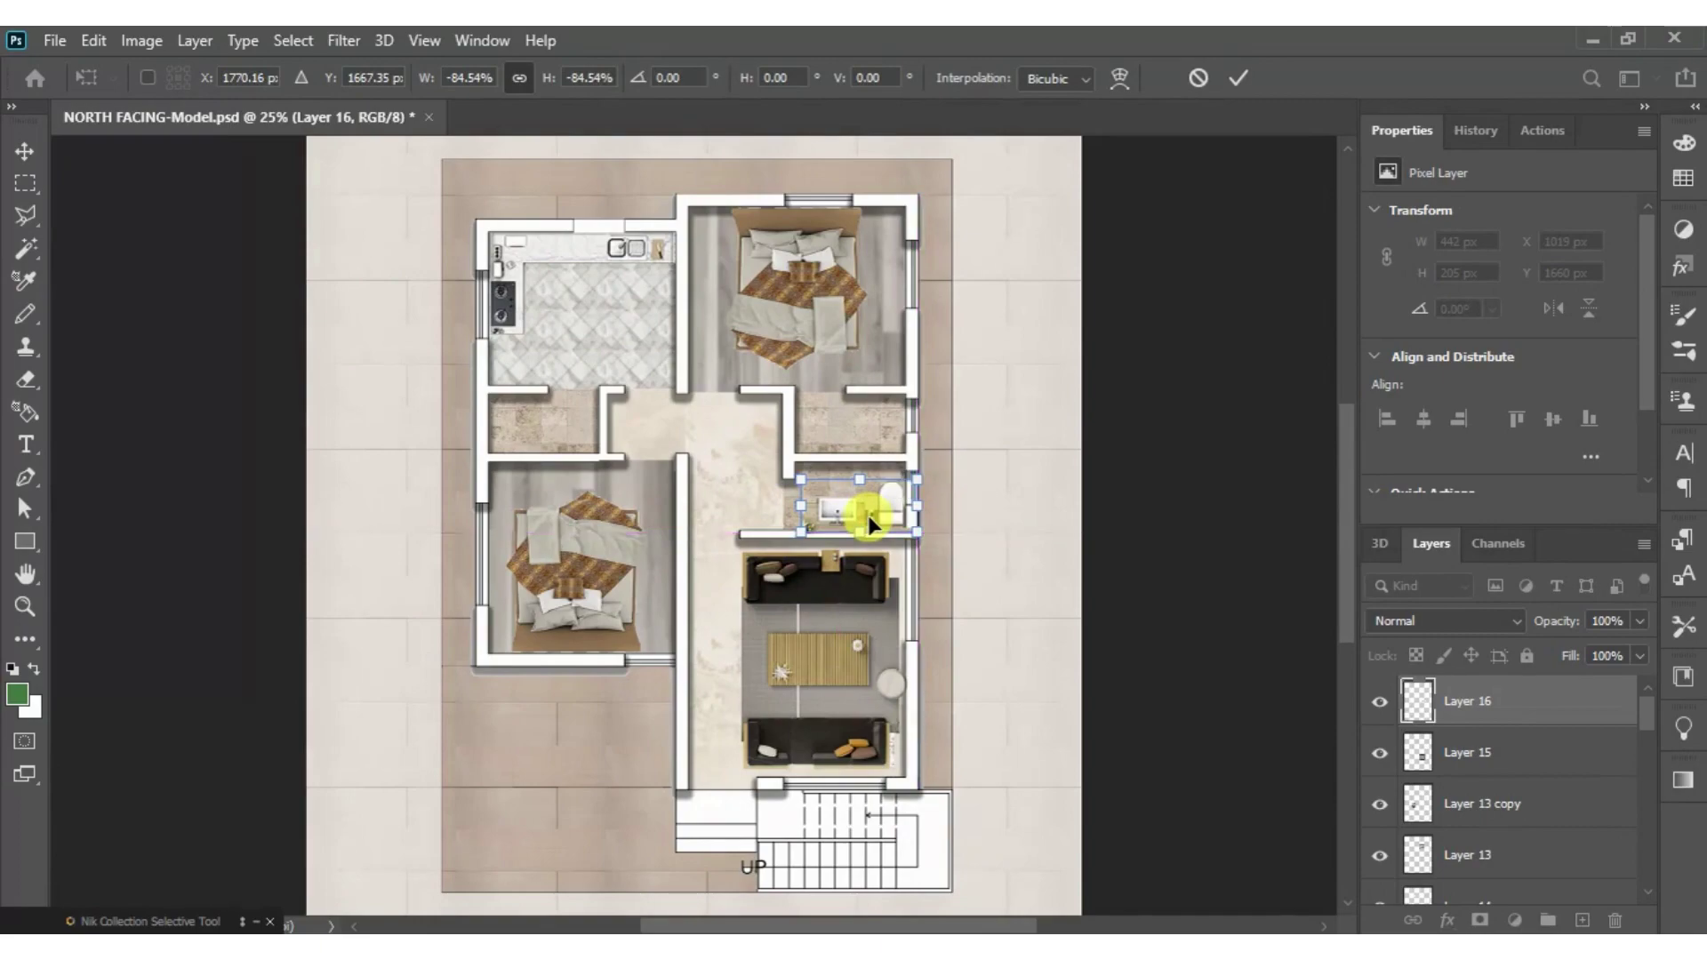
key("ctrl+plus")
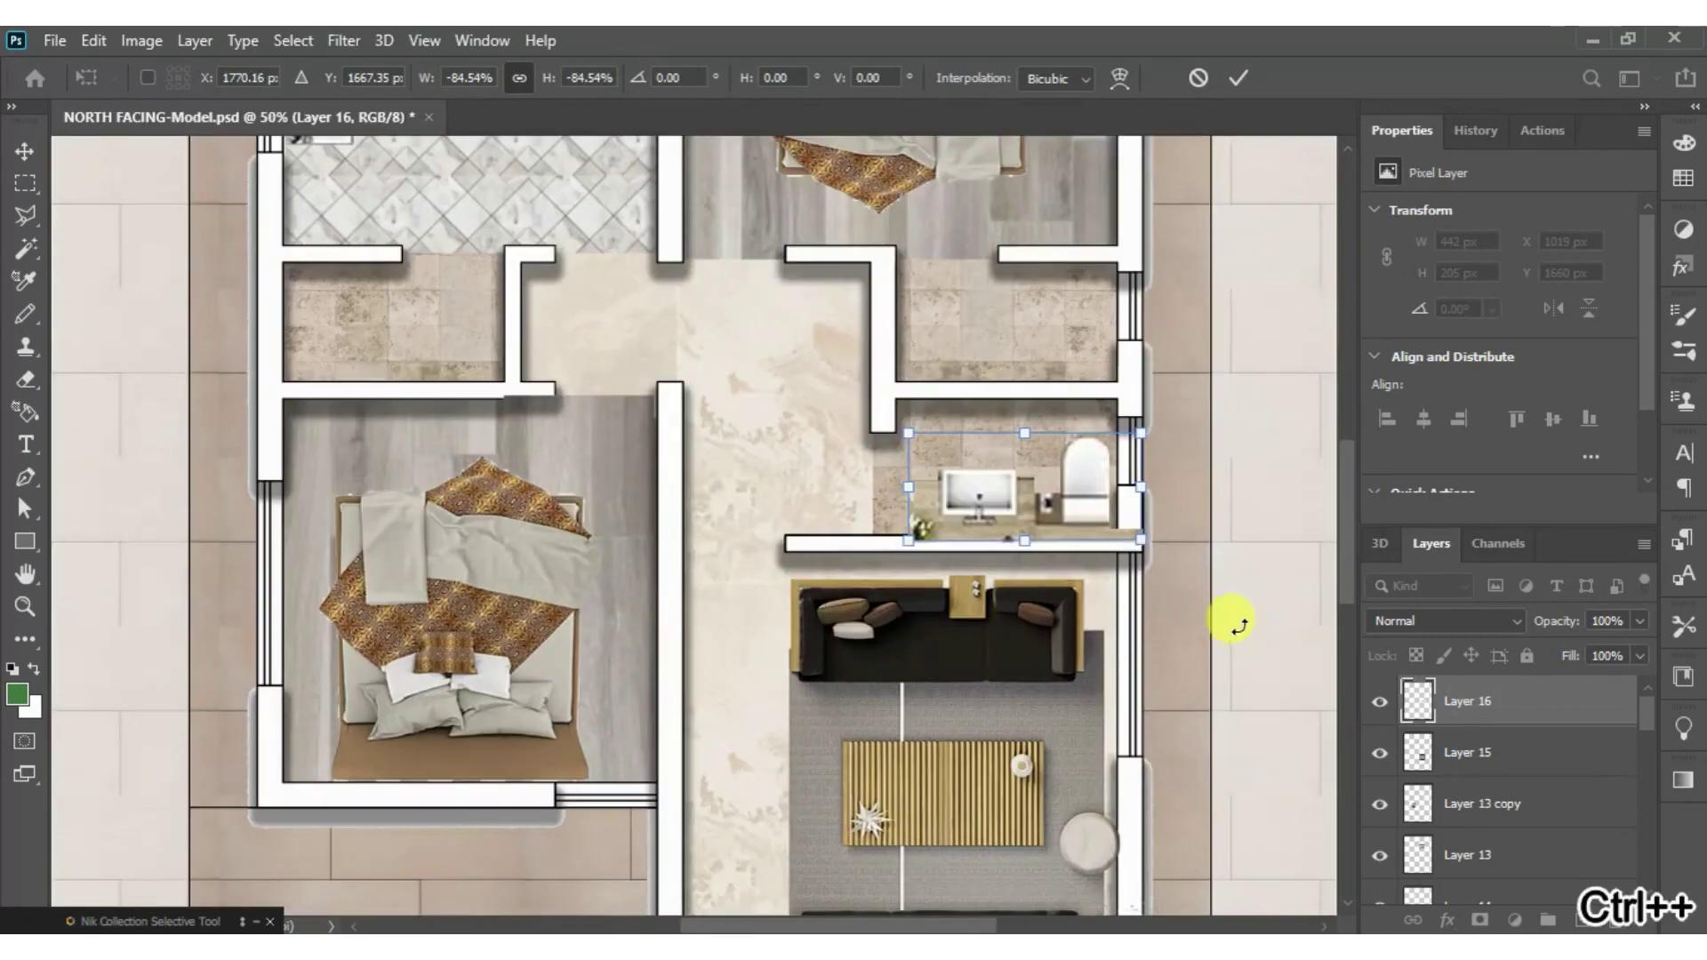
key("ctrl+plus")
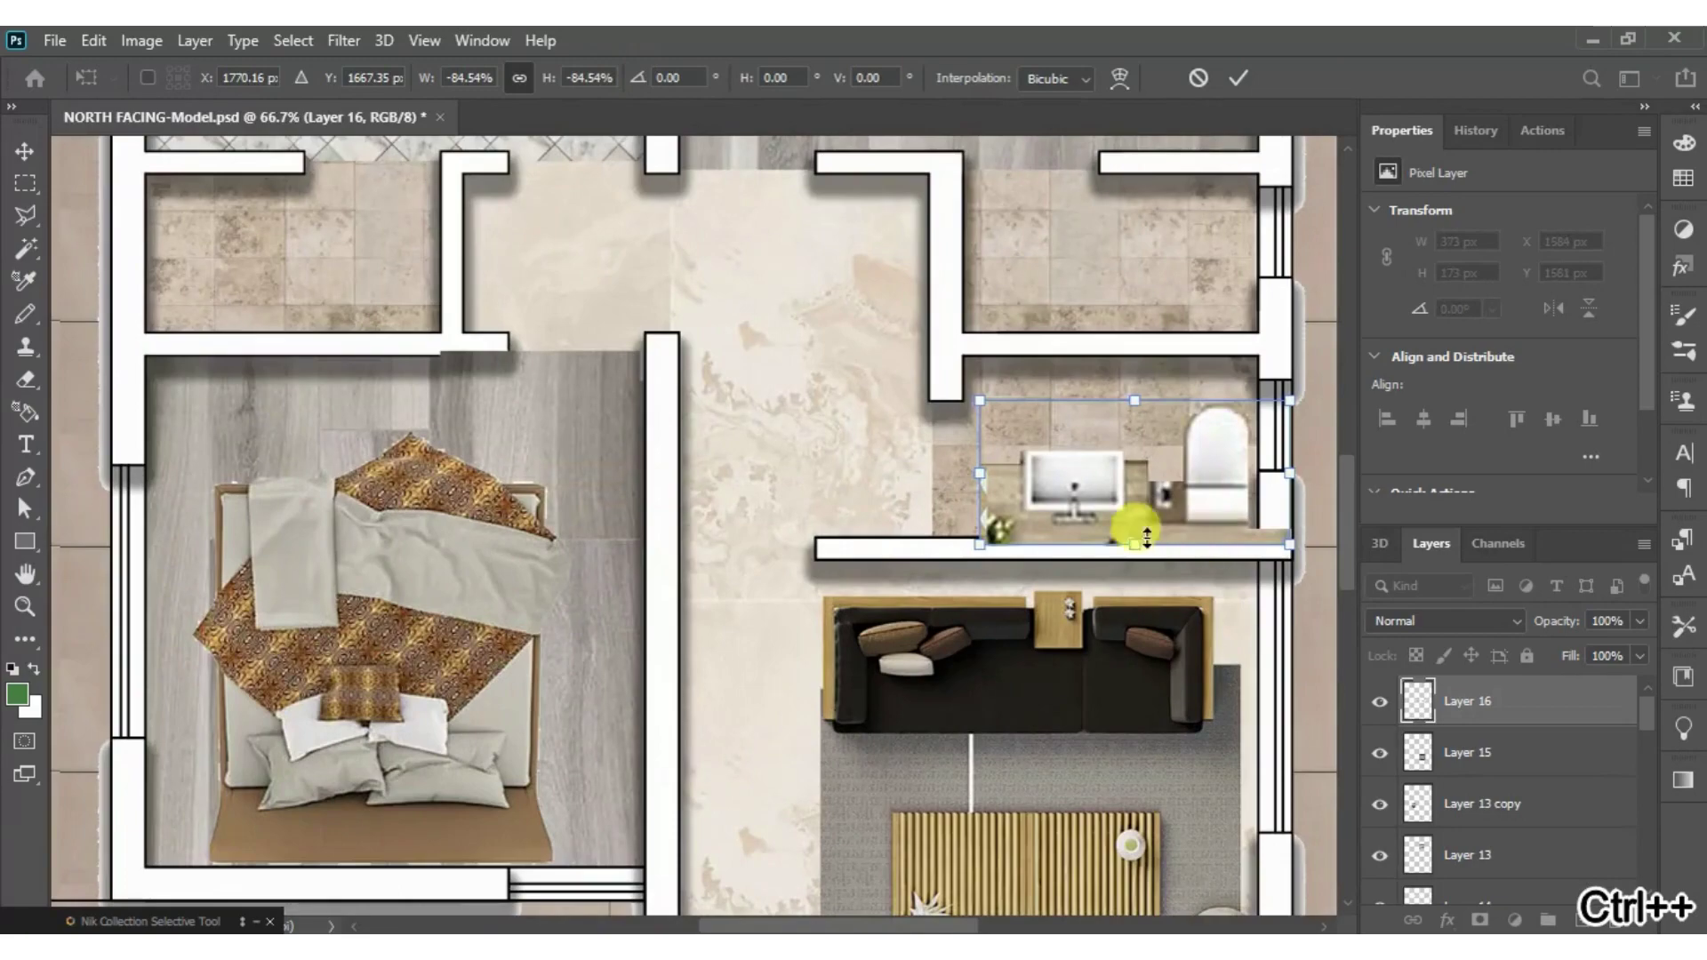
left_click_drag(1218, 514, 1214, 498)
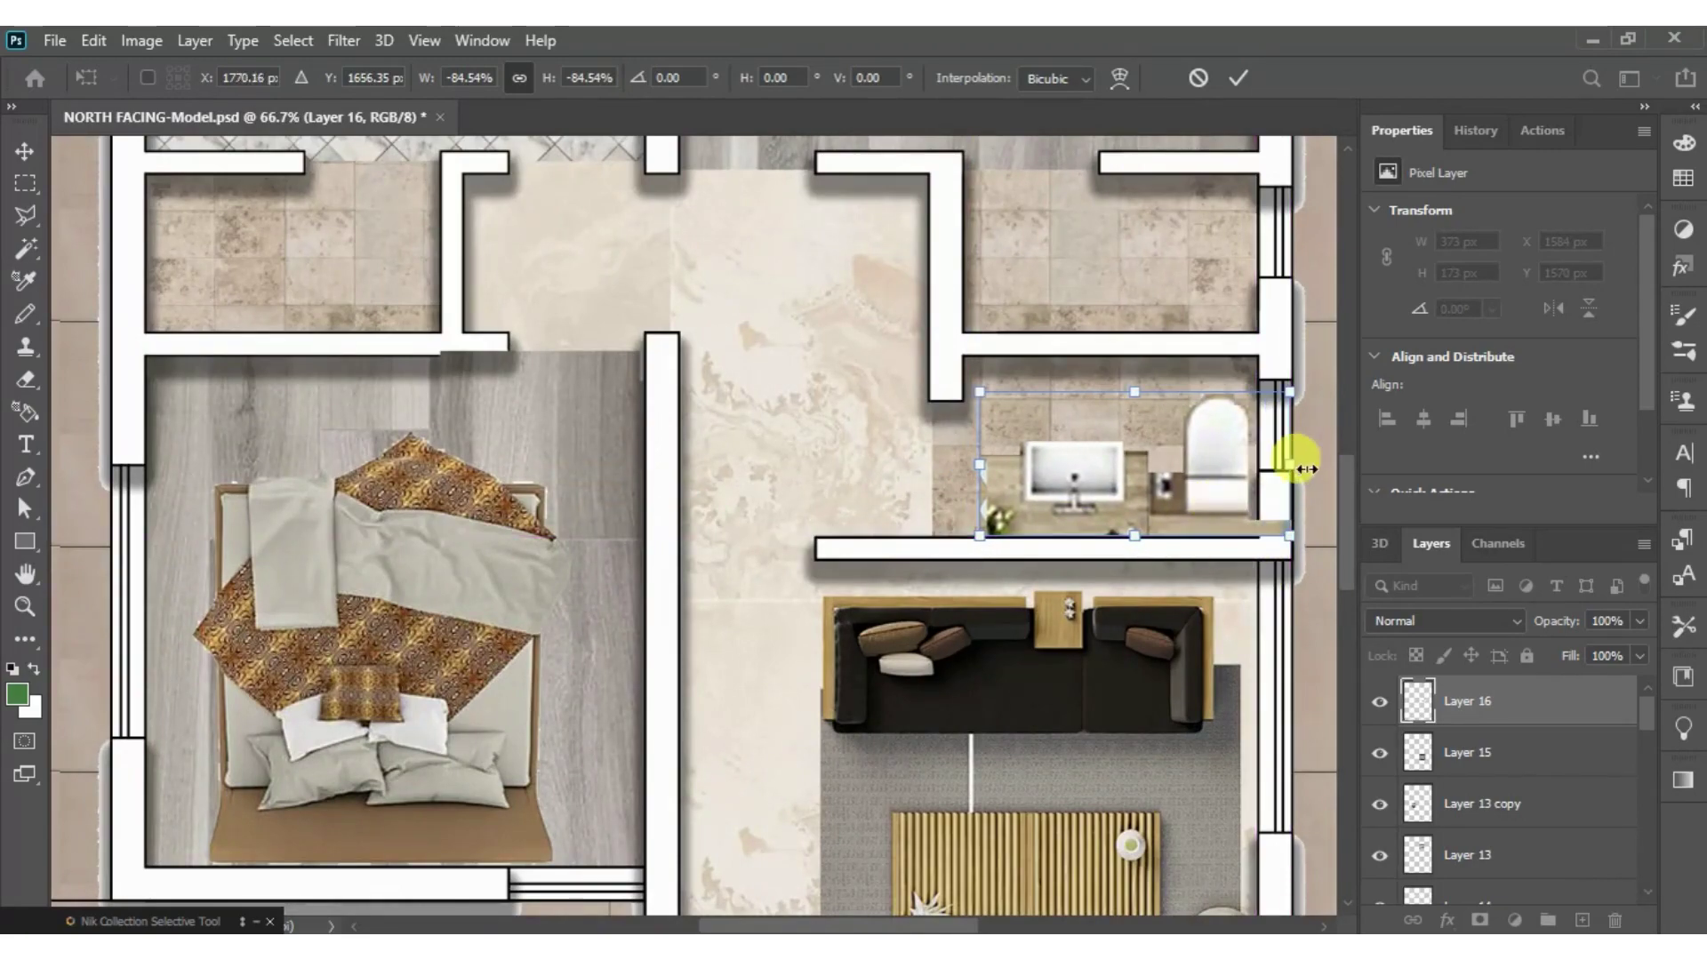
left_click_drag(1287, 464, 1256, 464)
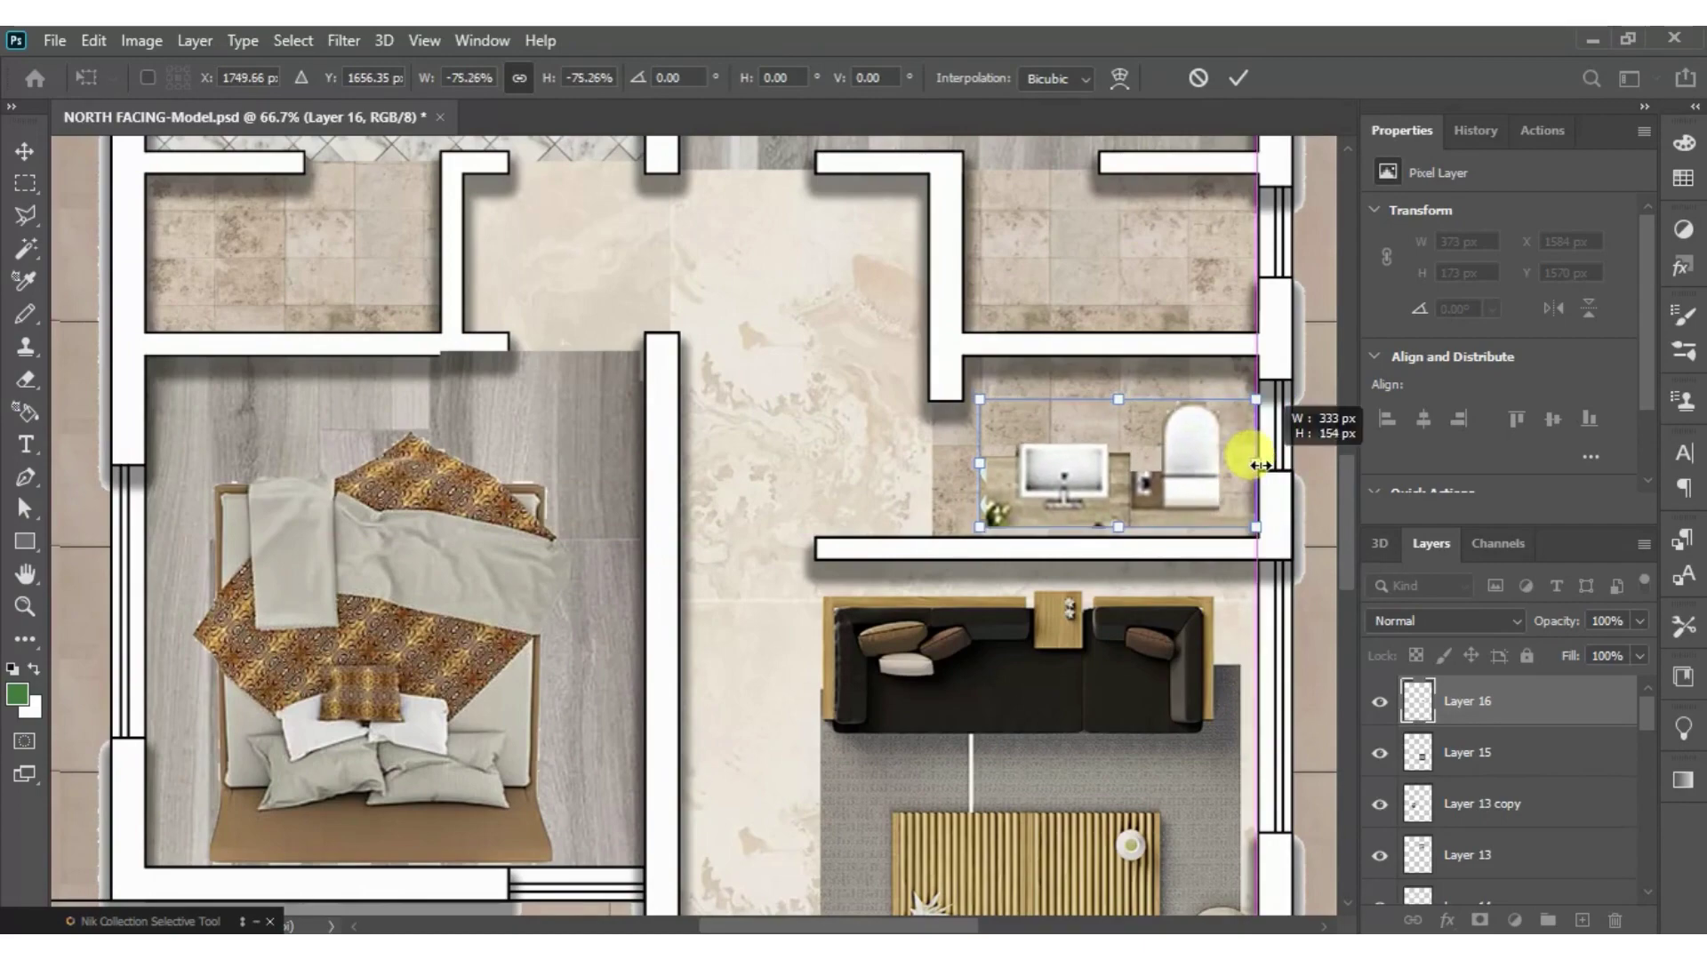
left_click_drag(1153, 510, 1153, 518)
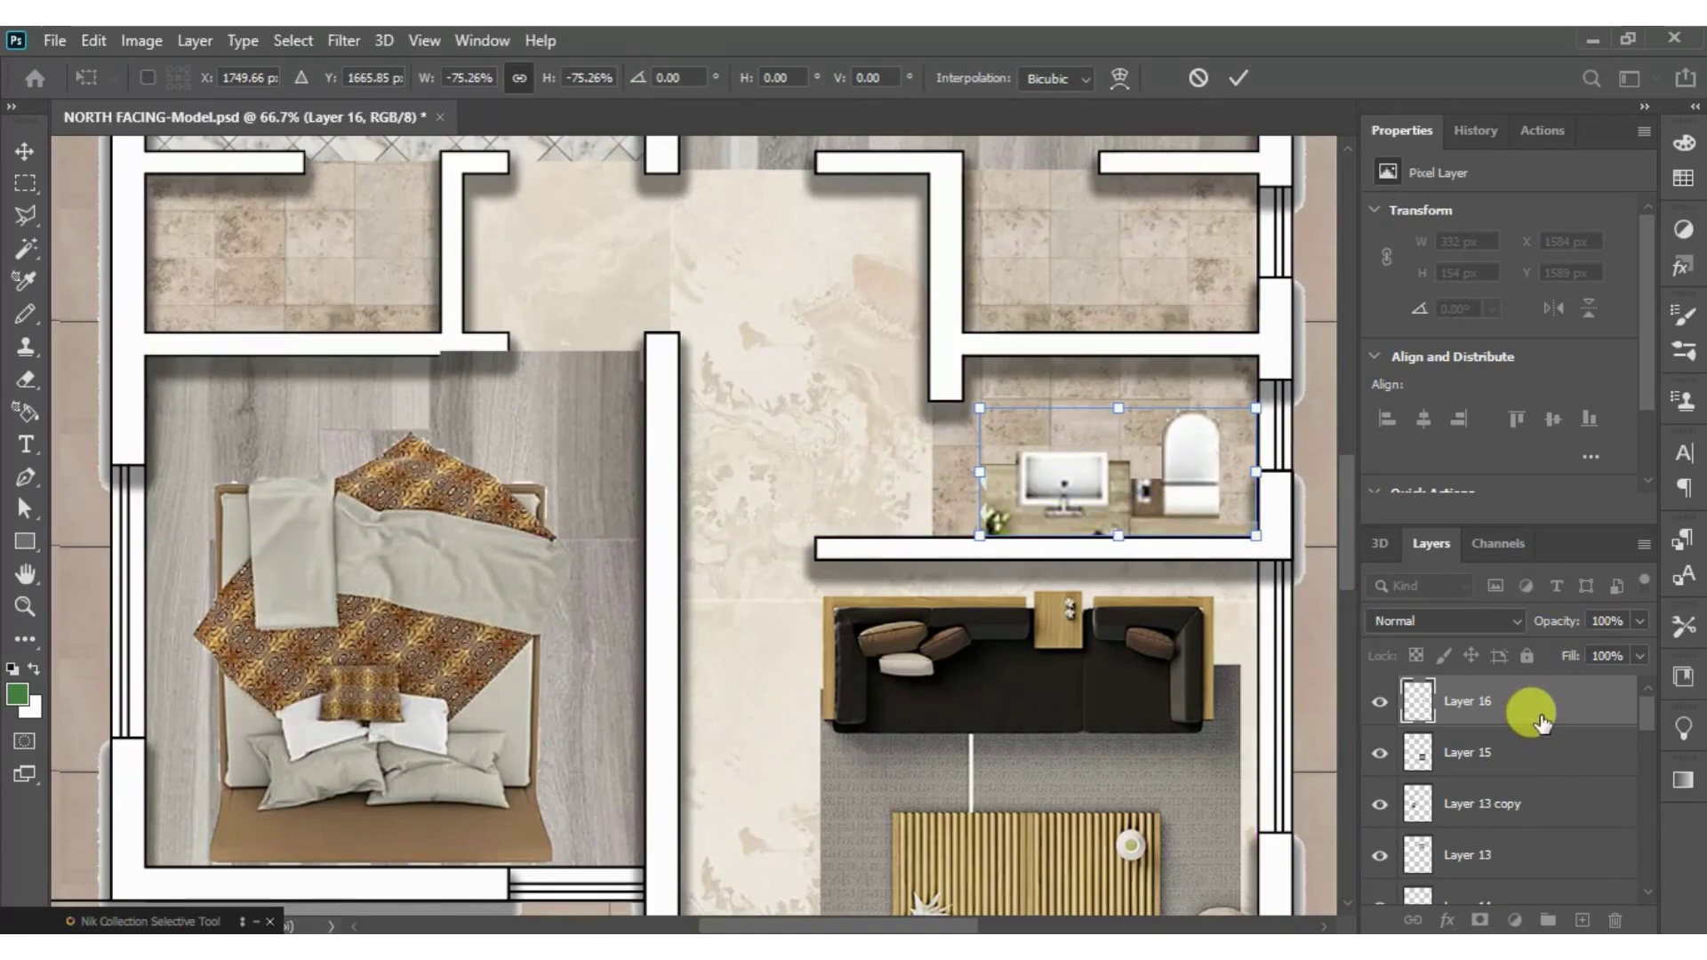
- Apply the fixture transform and duplicate the bath fixtures layer
key("Return")
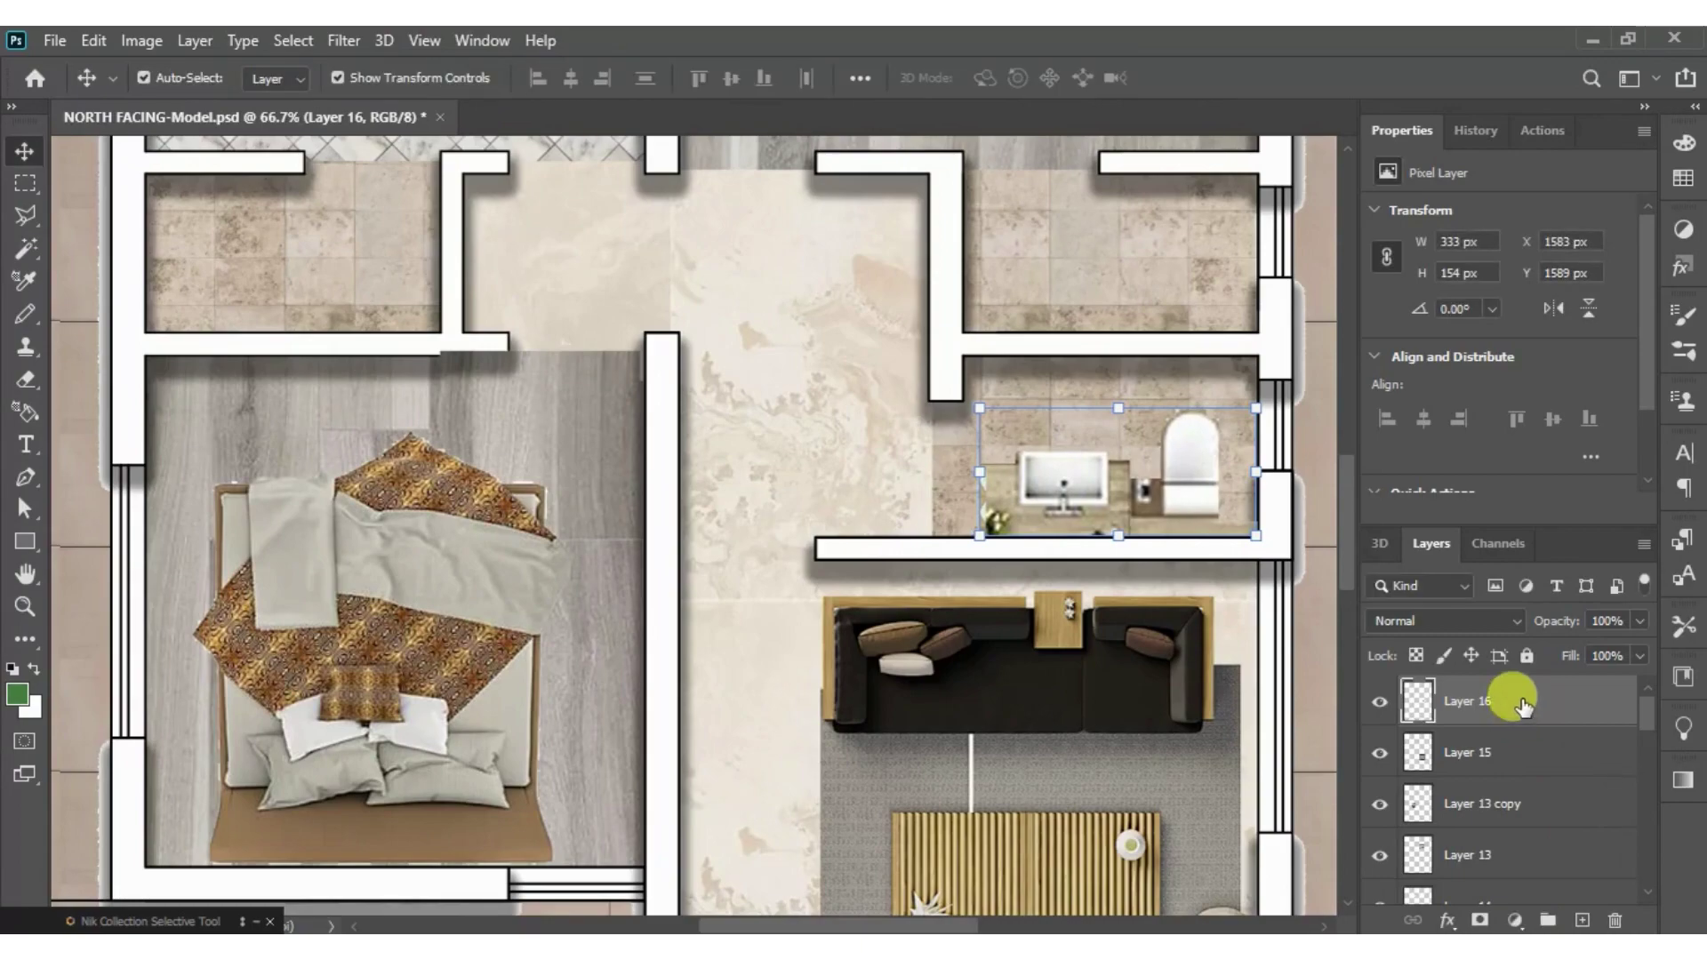
right_click(1523, 700)
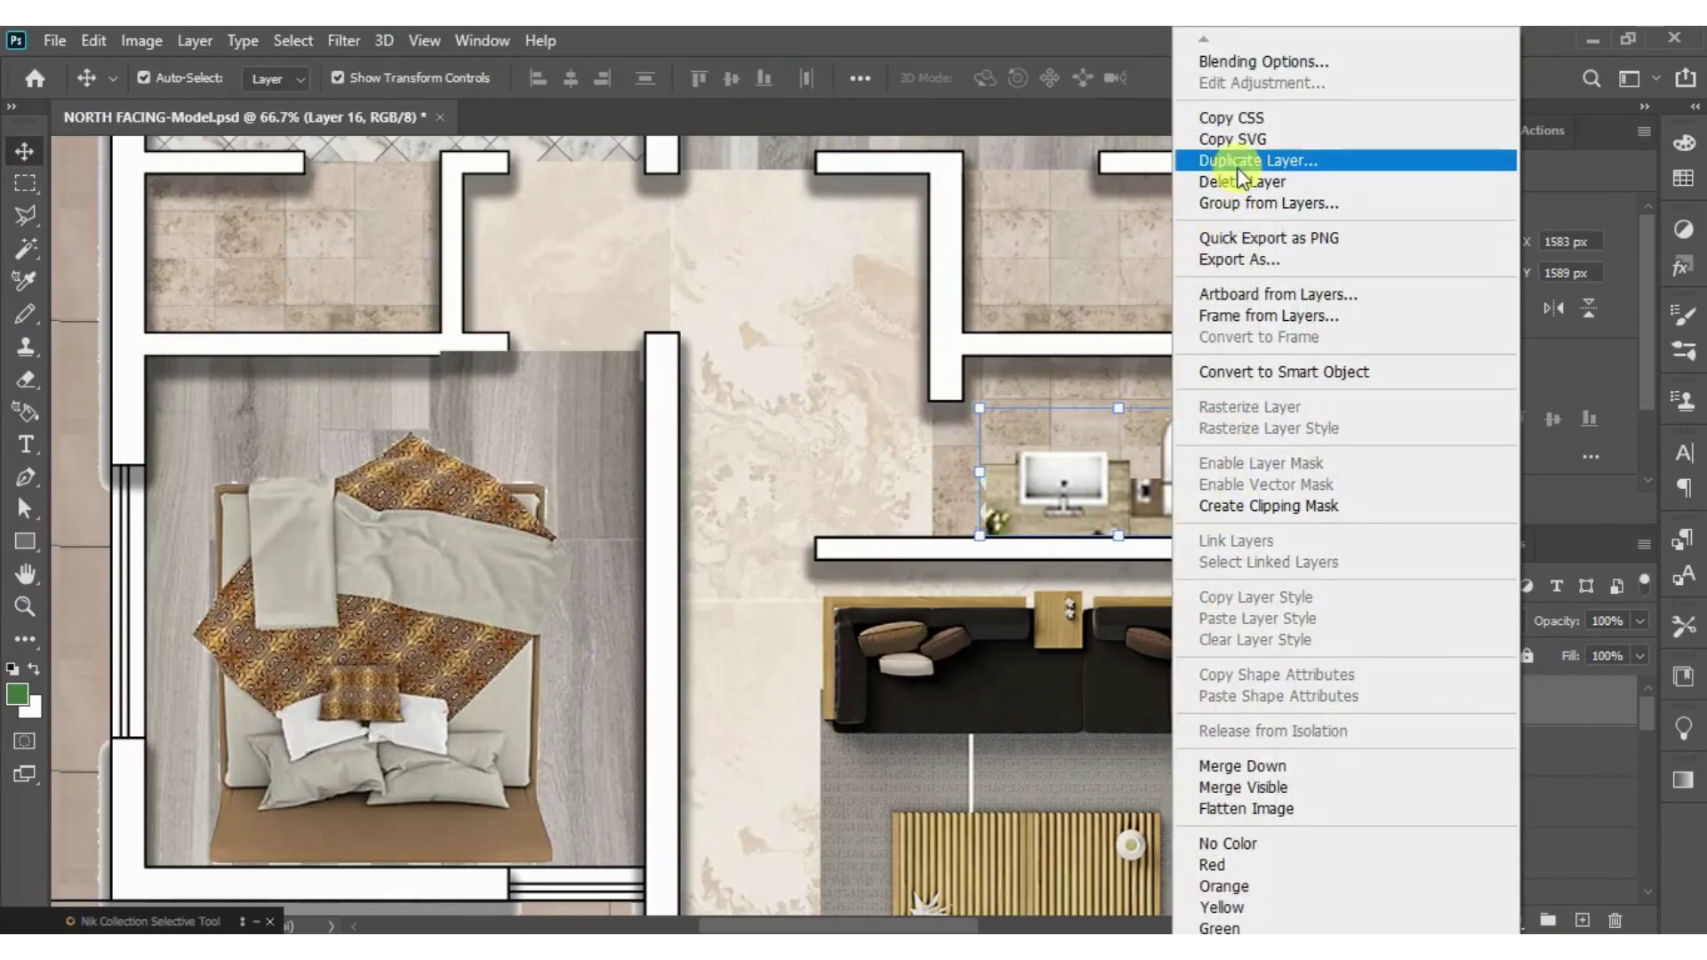
left_click(1192, 160)
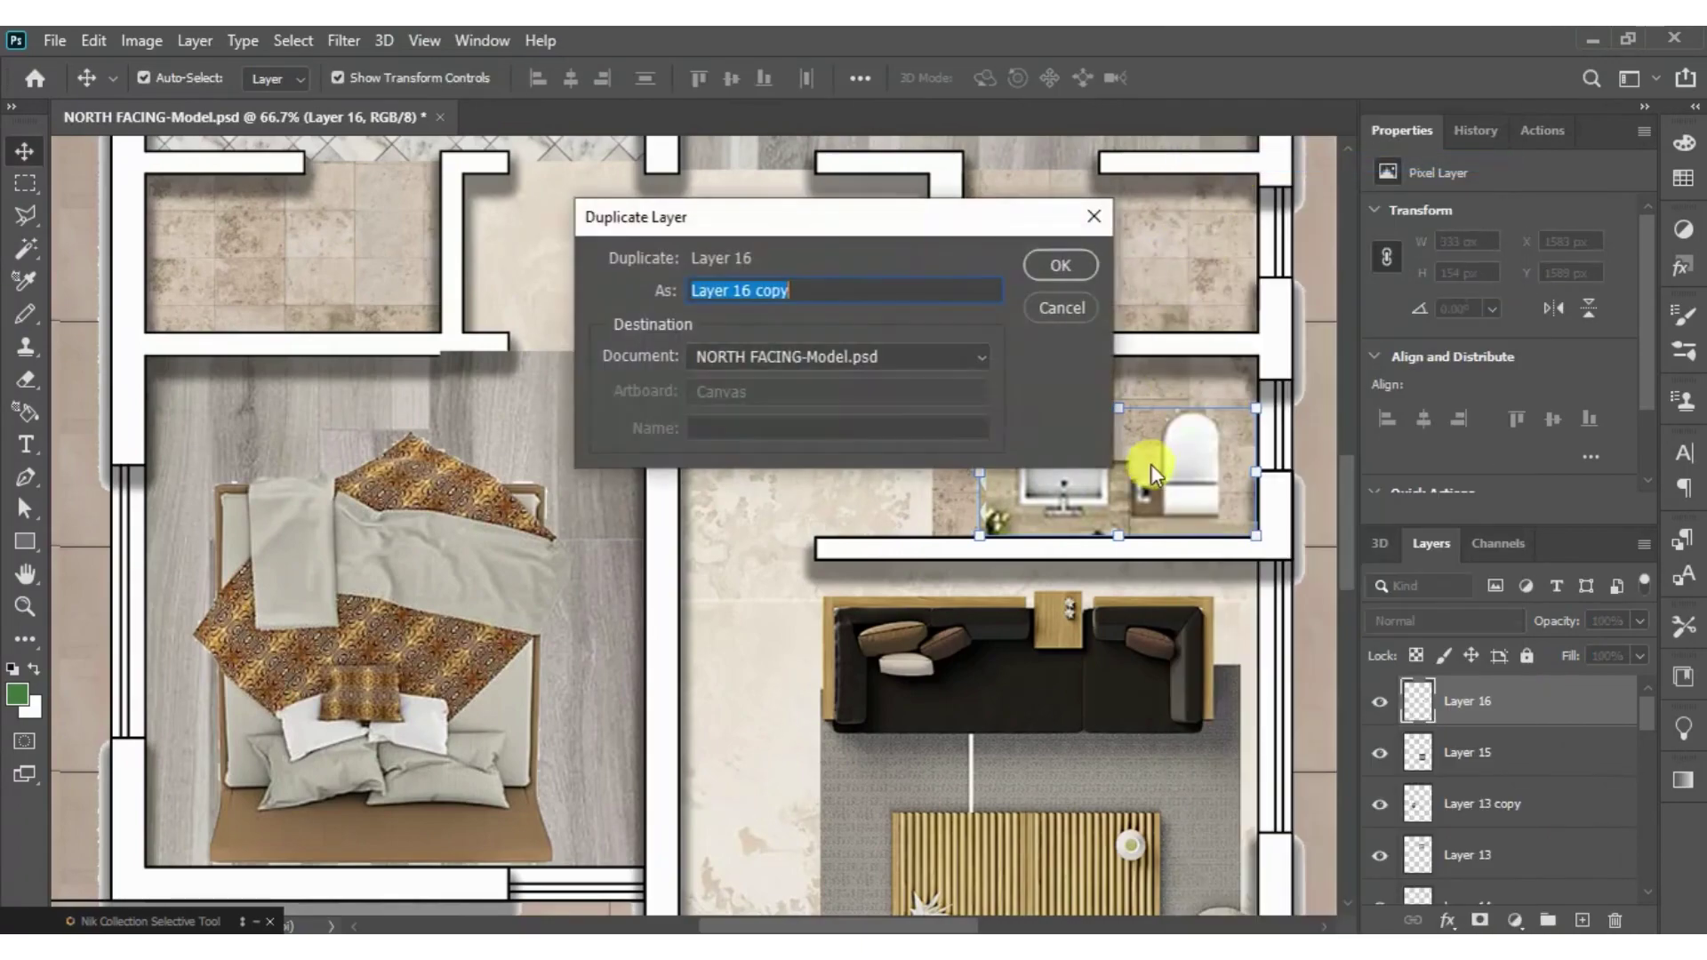
left_click(1062, 259)
left_click_drag(1114, 363, 1112, 287)
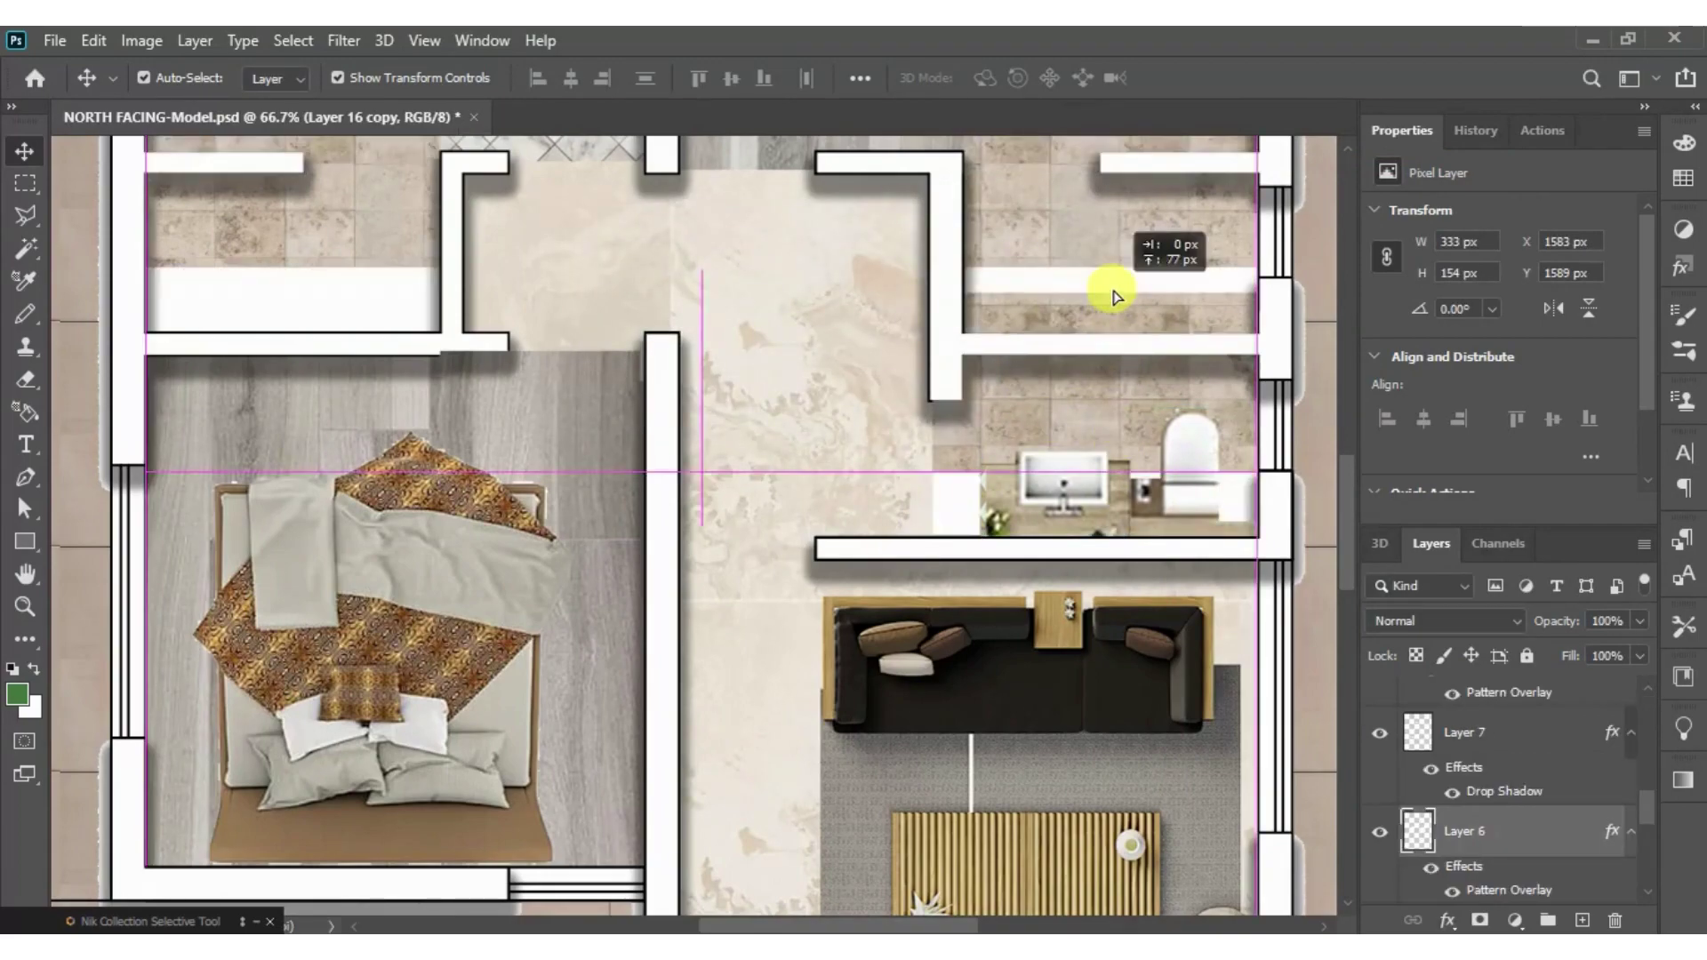
key("ctrl+z")
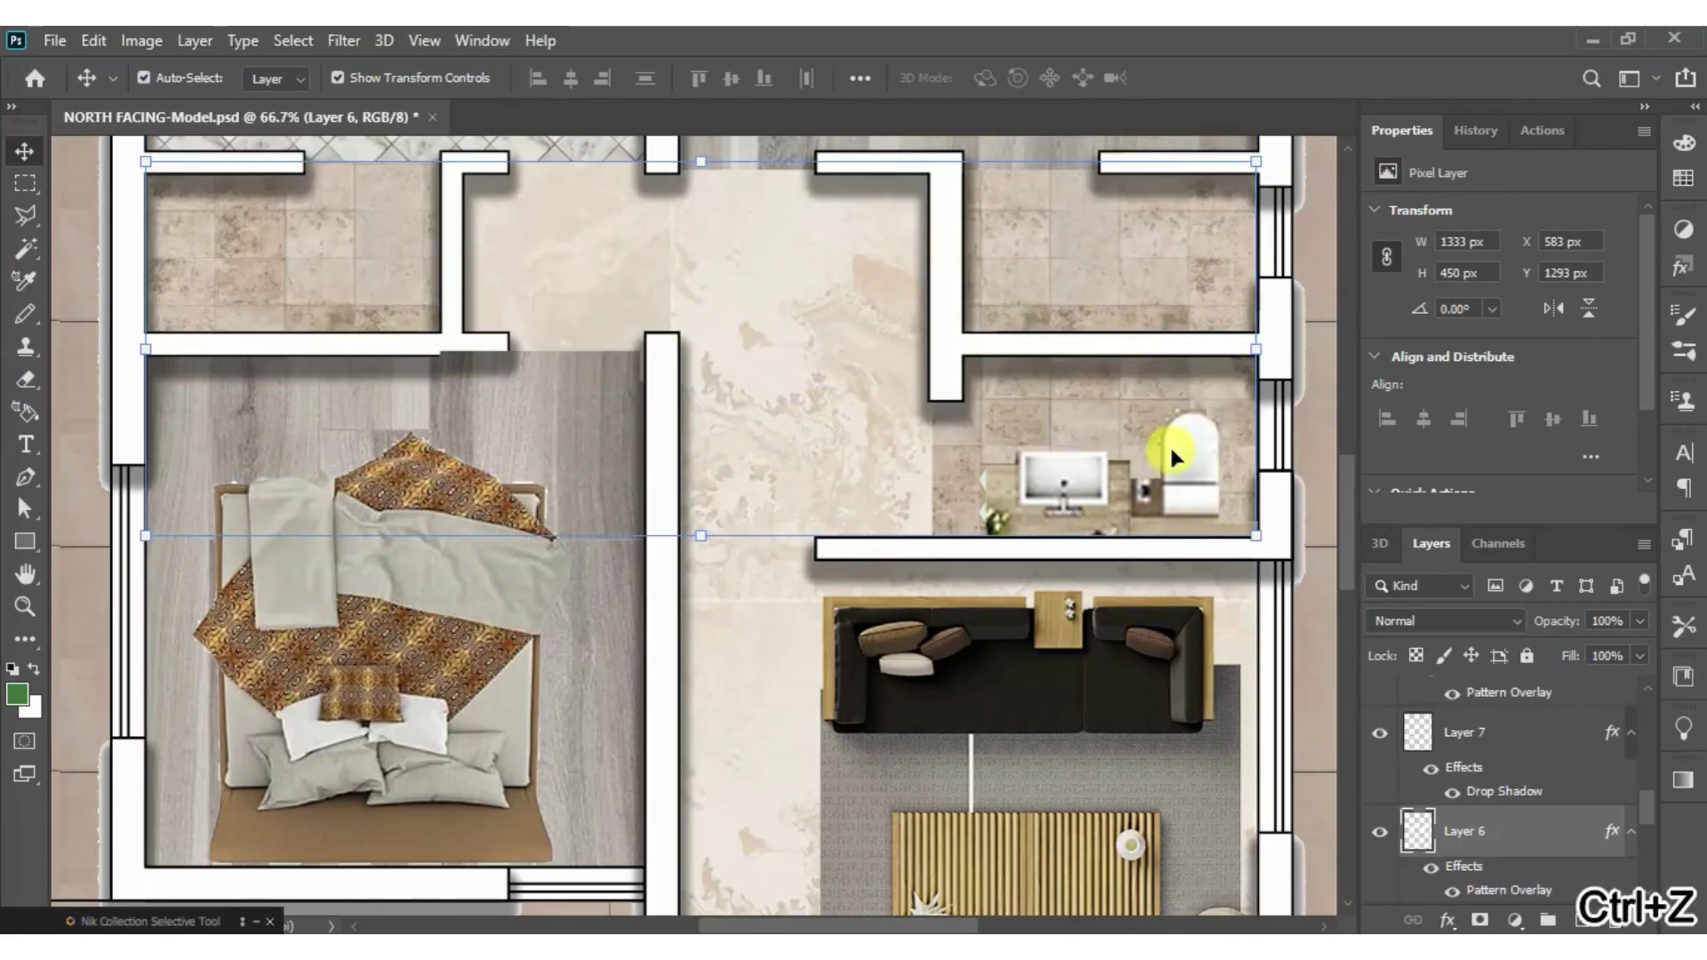
- Move the fixtures copy into the upper bathroom, then zoom out to 25% and deselect
left_click(1080, 489)
left_click(1160, 541)
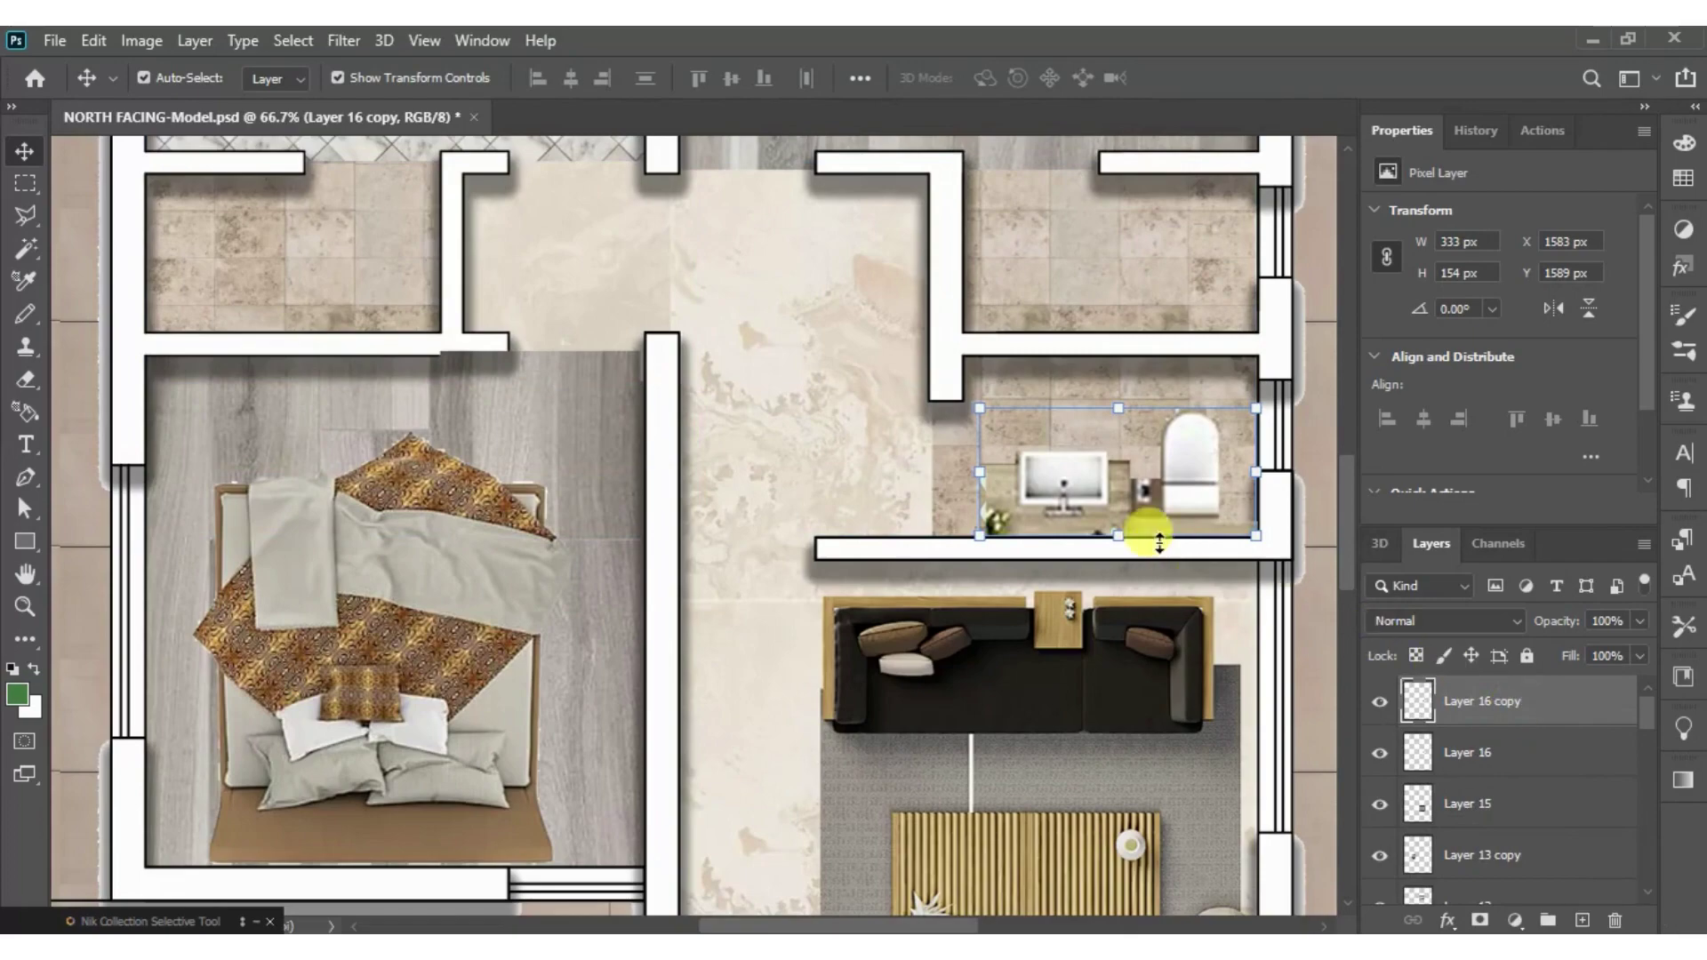
left_click_drag(1092, 515, 1083, 307)
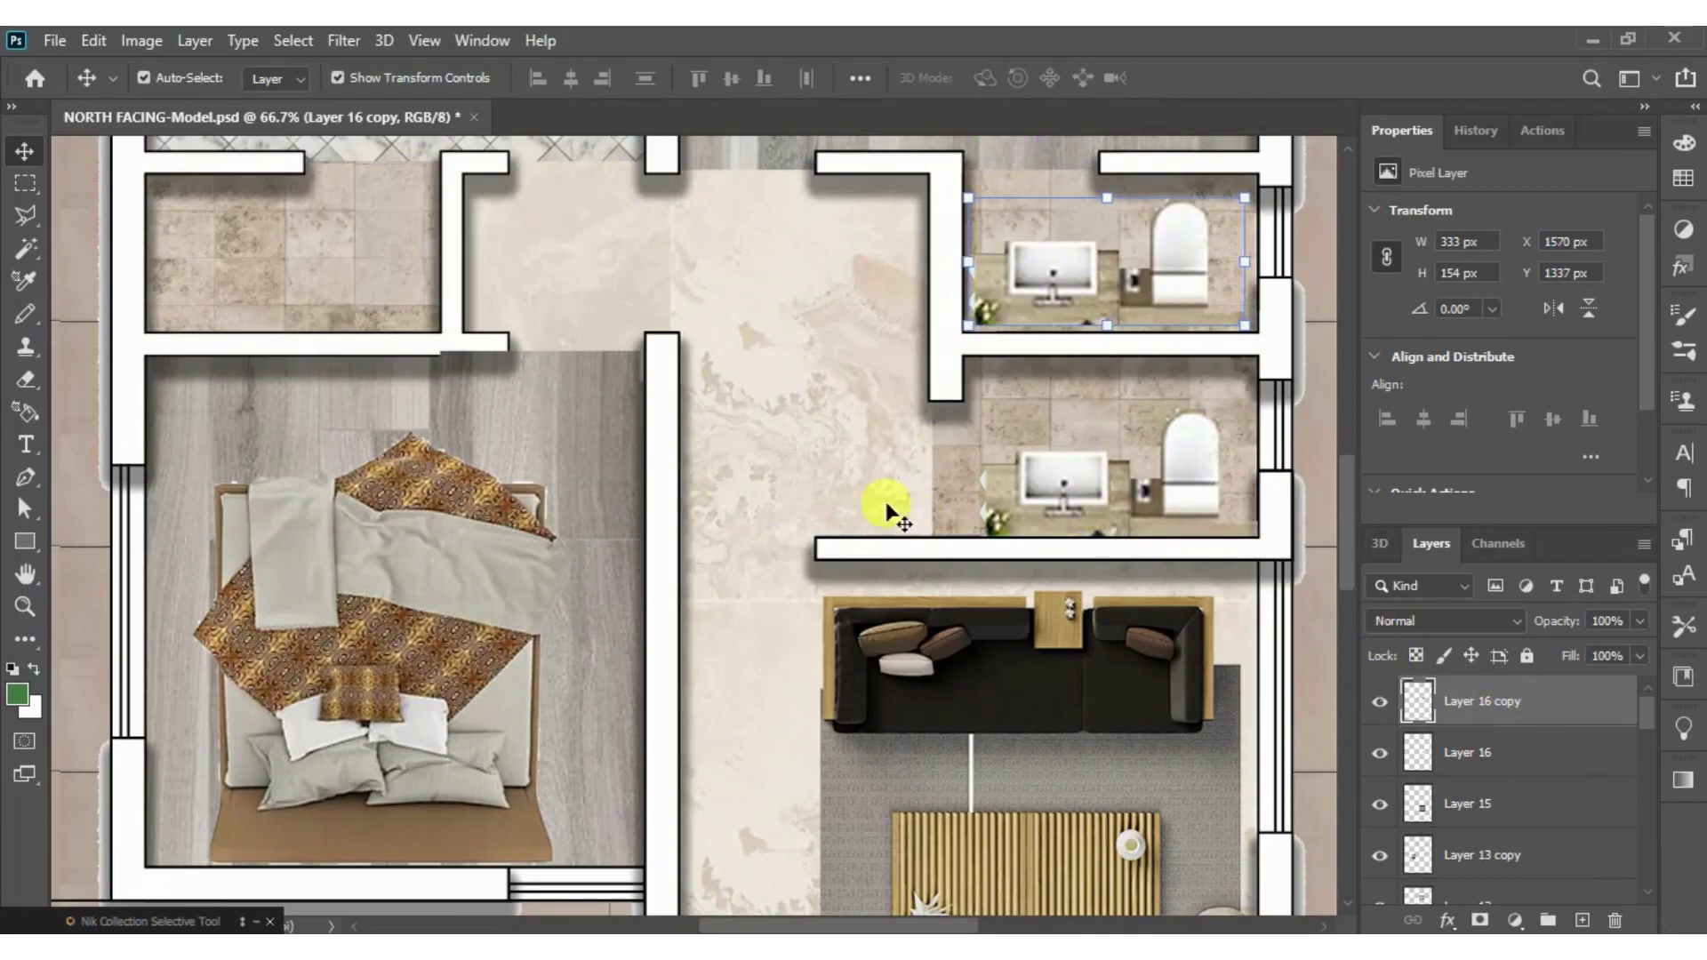
right_click(887, 526)
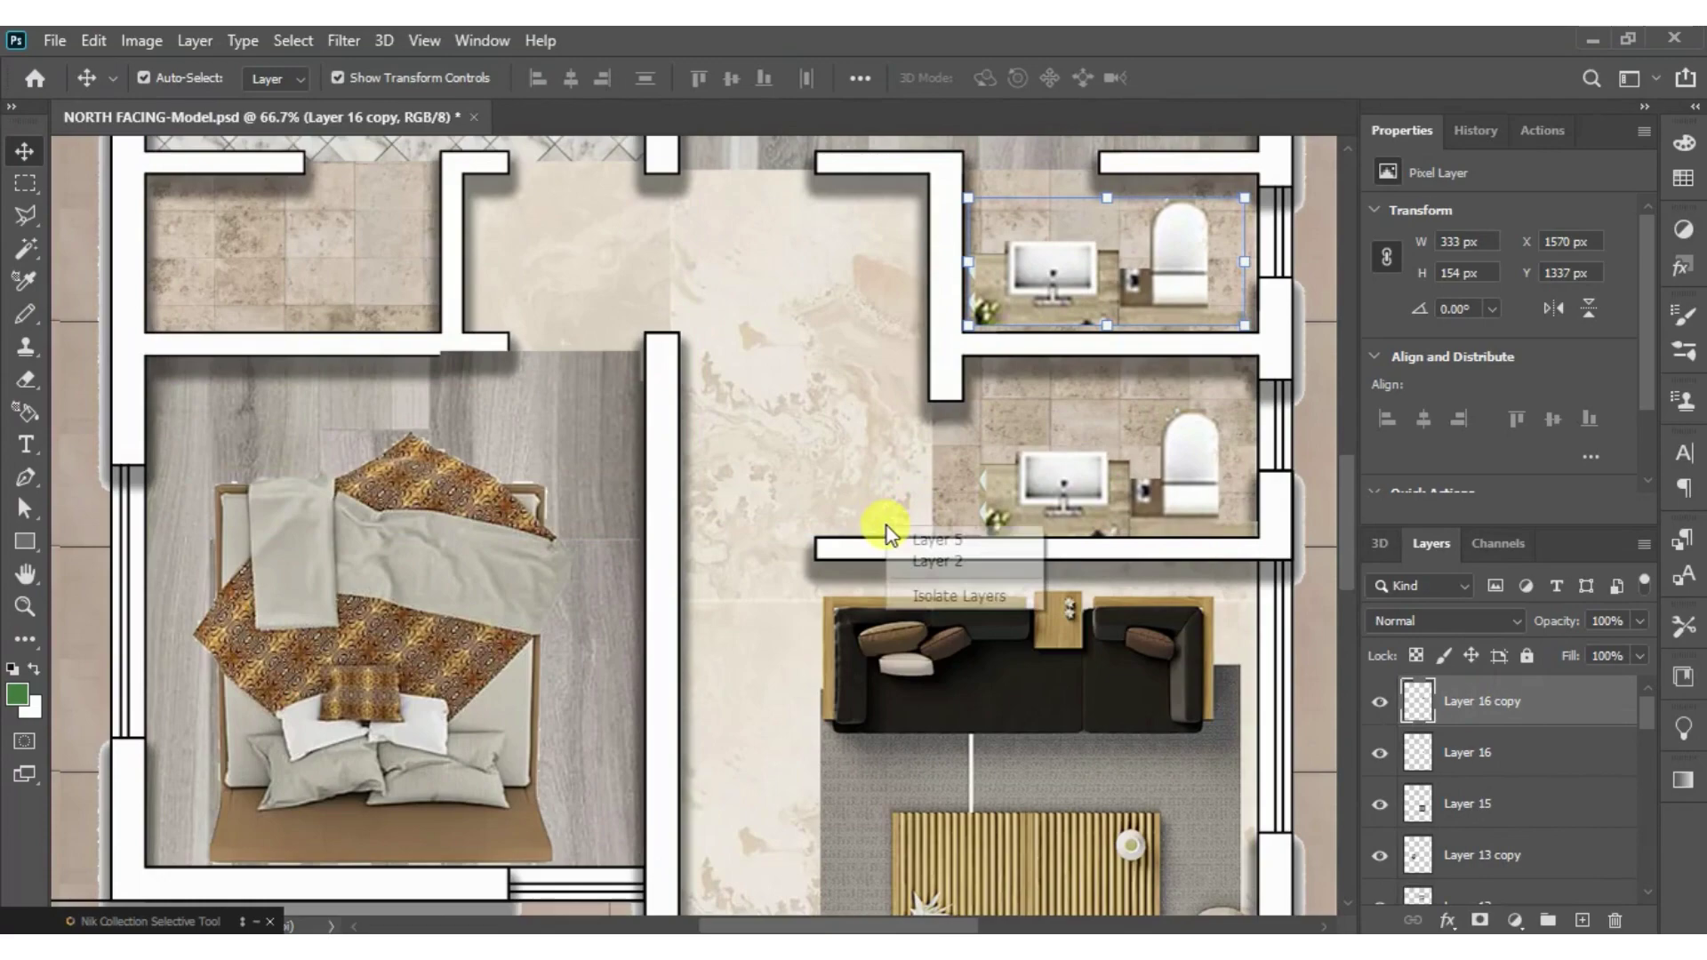
left_click(20, 153)
key("ctrl+minus")
key("ctrl+minus")
key("ctrl+minus")
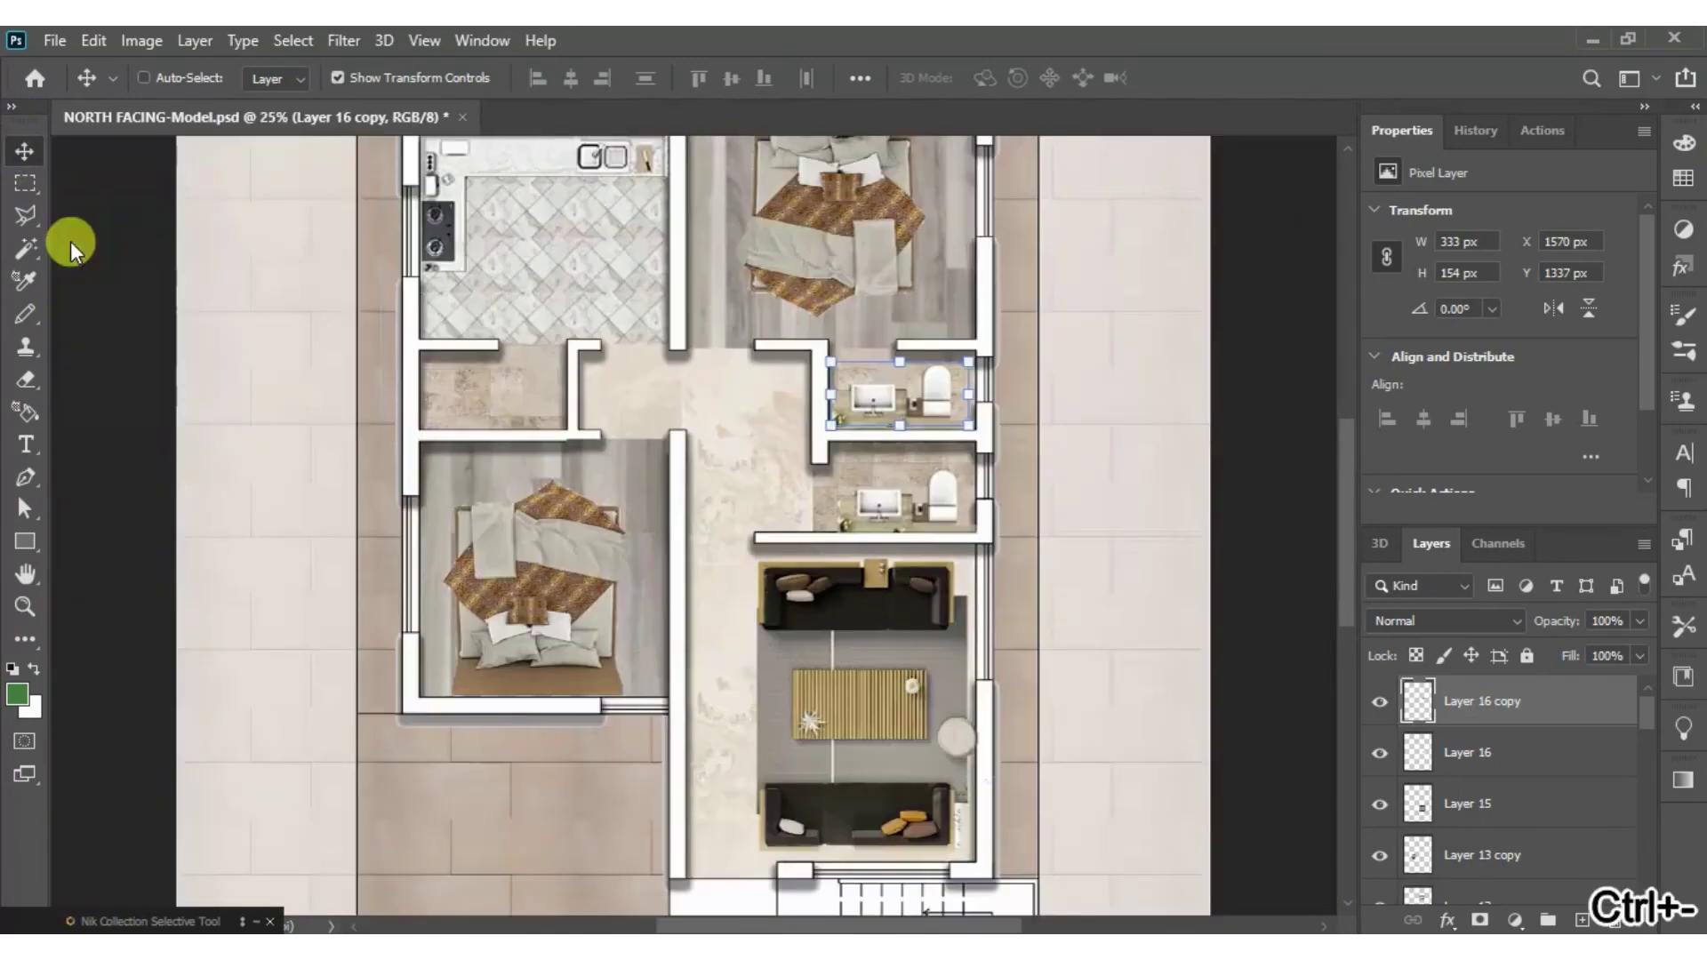
left_click(1120, 542)
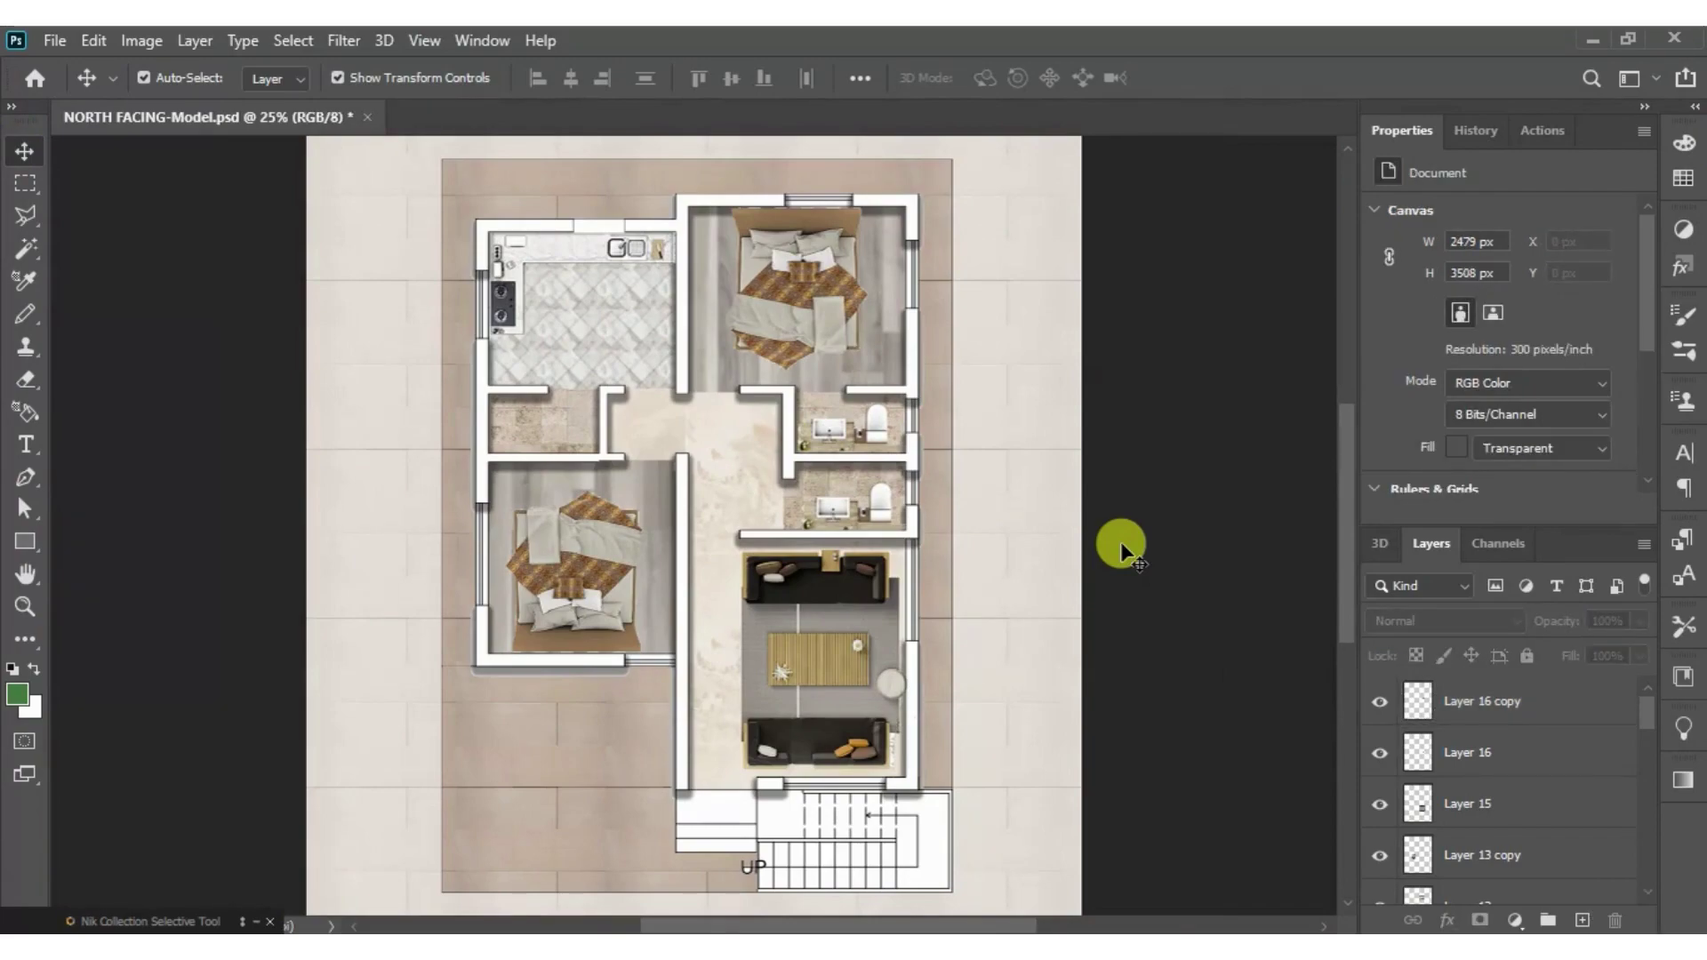
- Scale down the lower bathroom's fixtures (Layer 16)
left_click(860, 445)
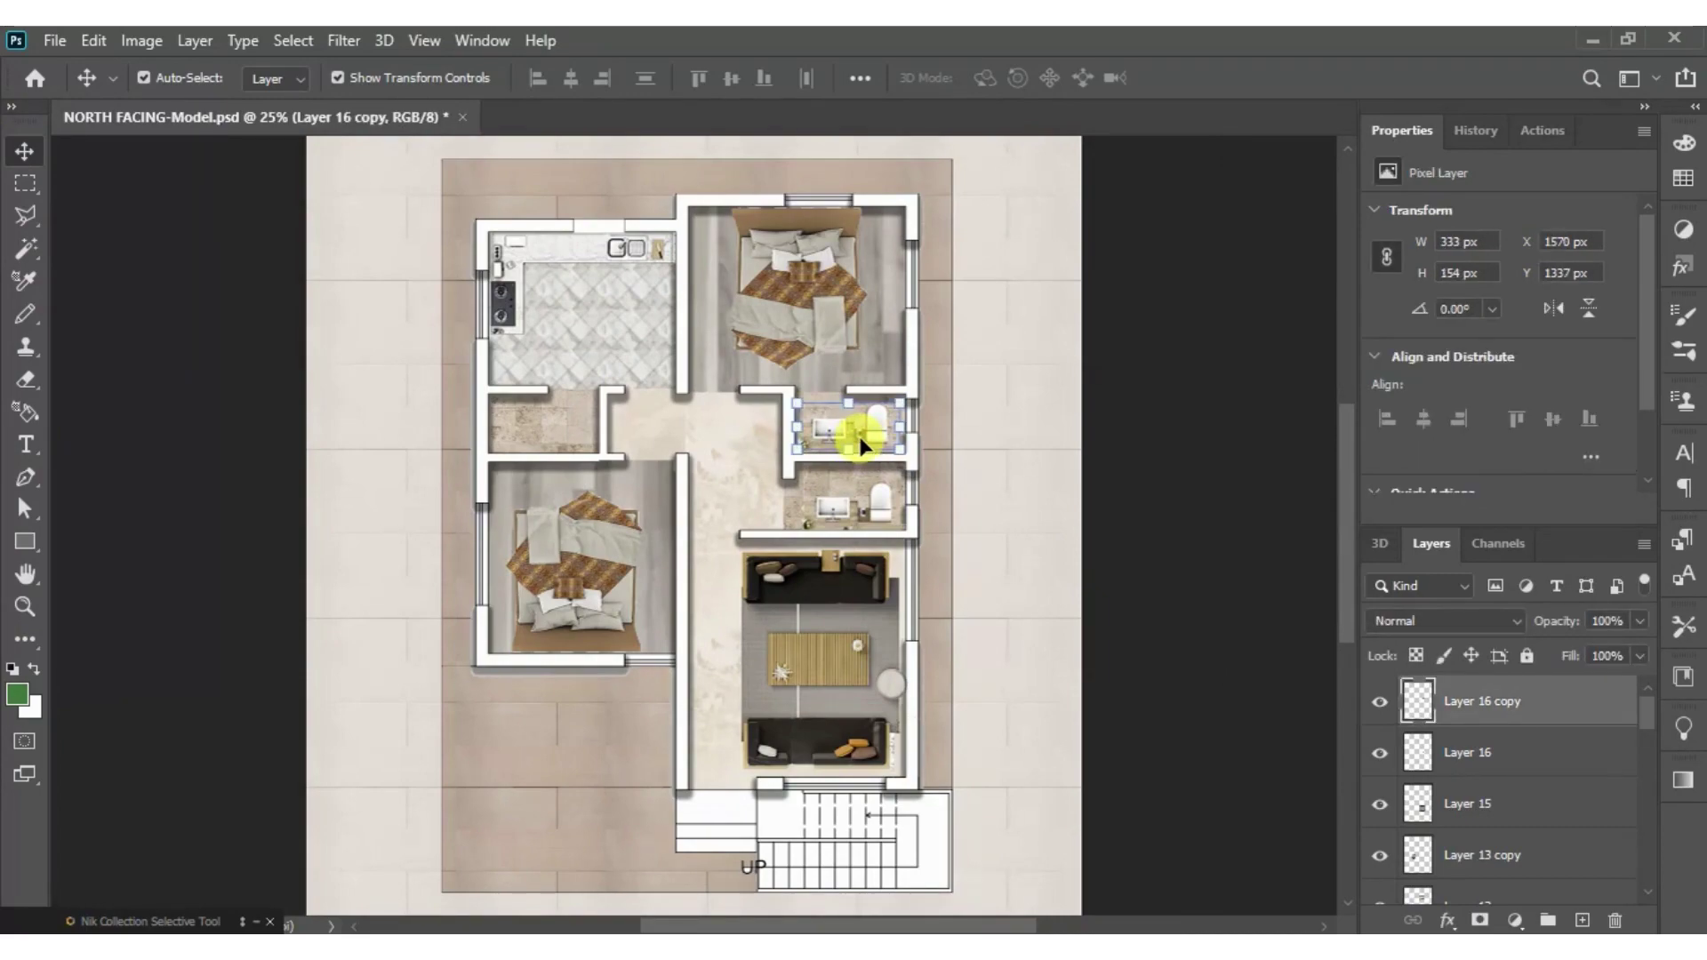
left_click(1139, 509)
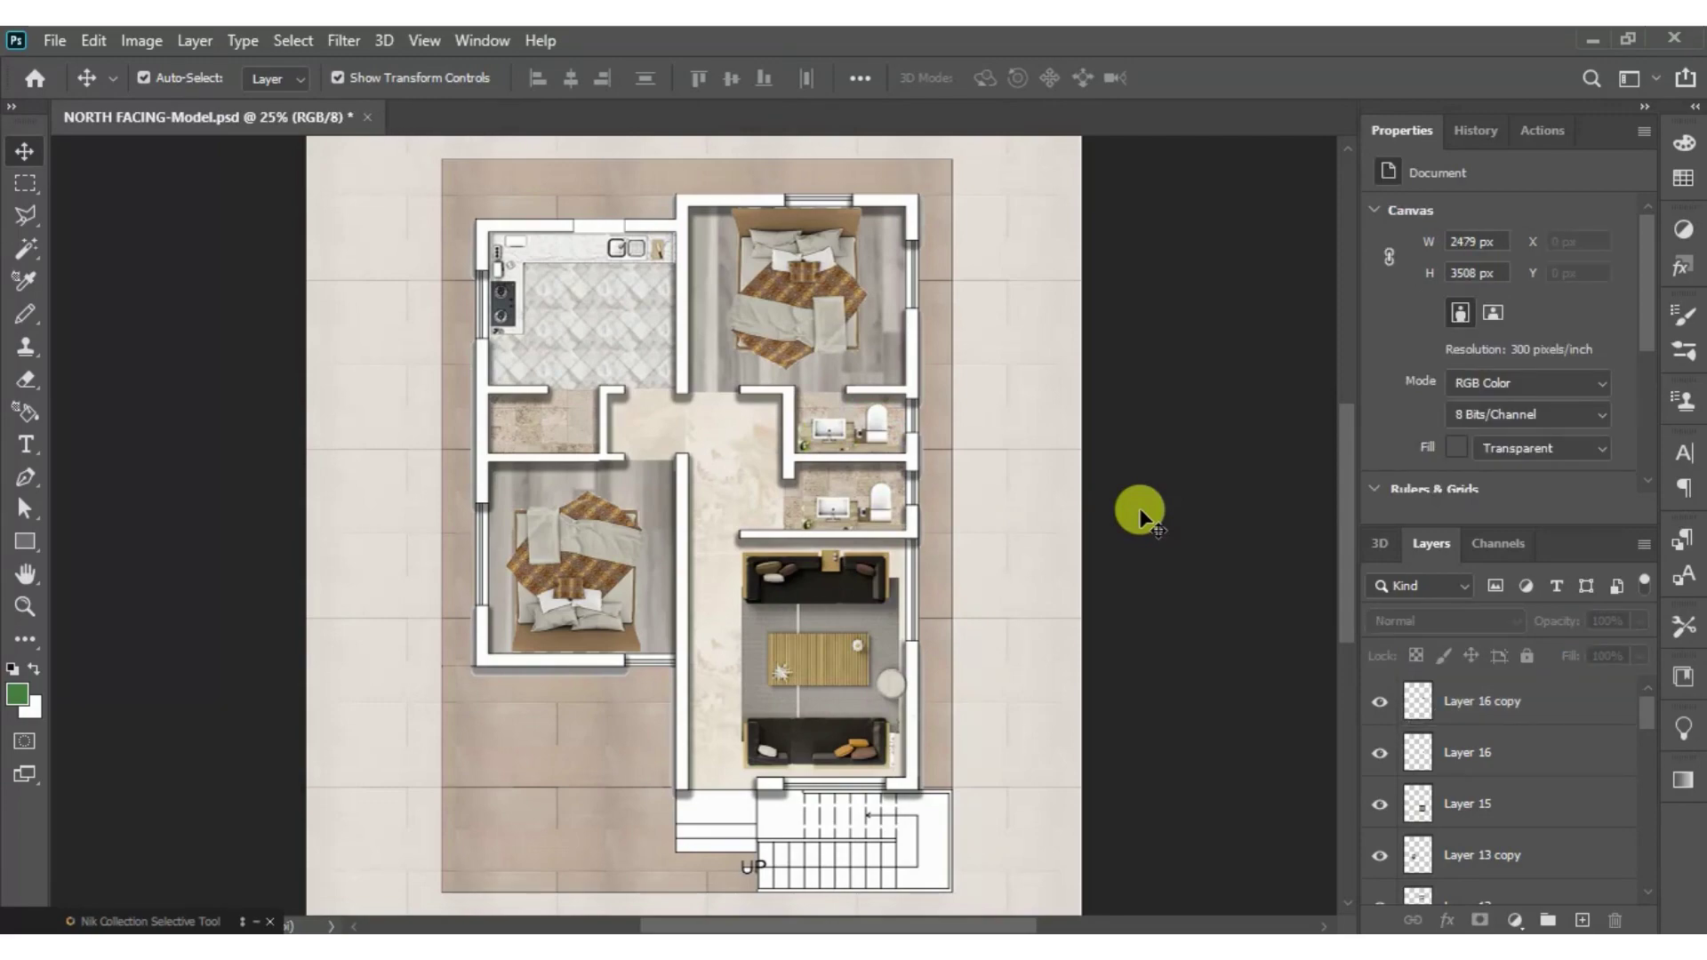
left_click(872, 505)
left_click_drag(799, 484, 818, 489)
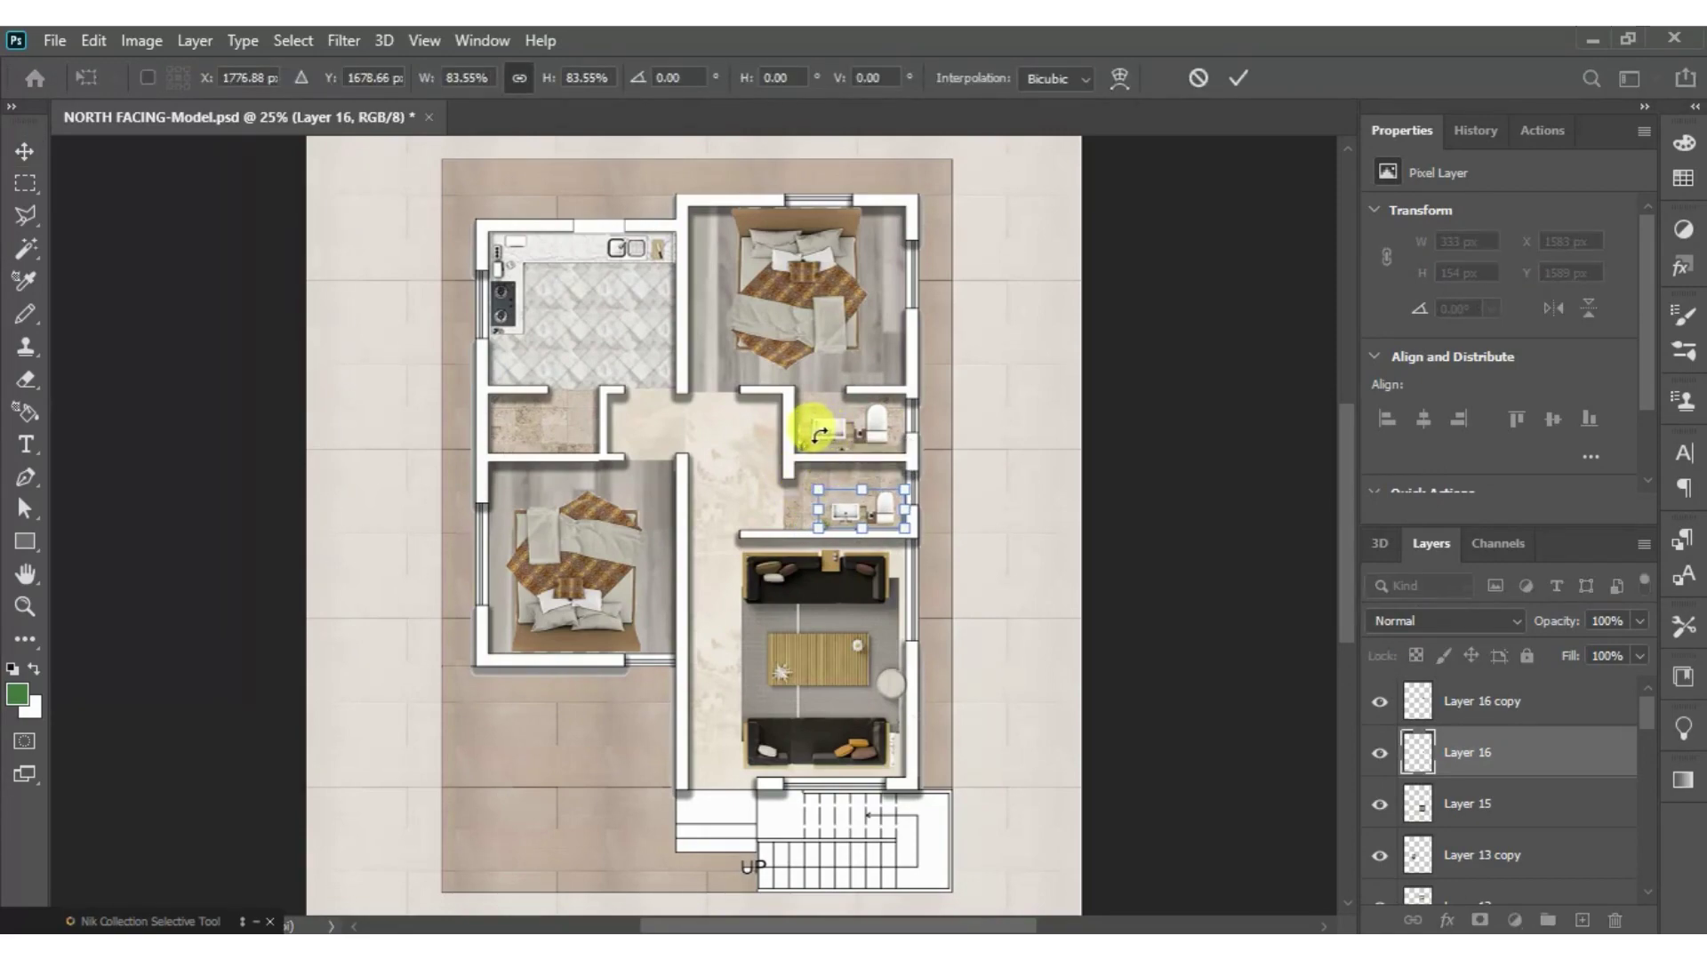
- Scale down the upper bathroom's fixtures (Layer 16 copy) and commit
left_click(1231, 82)
left_click_drag(851, 508, 820, 414)
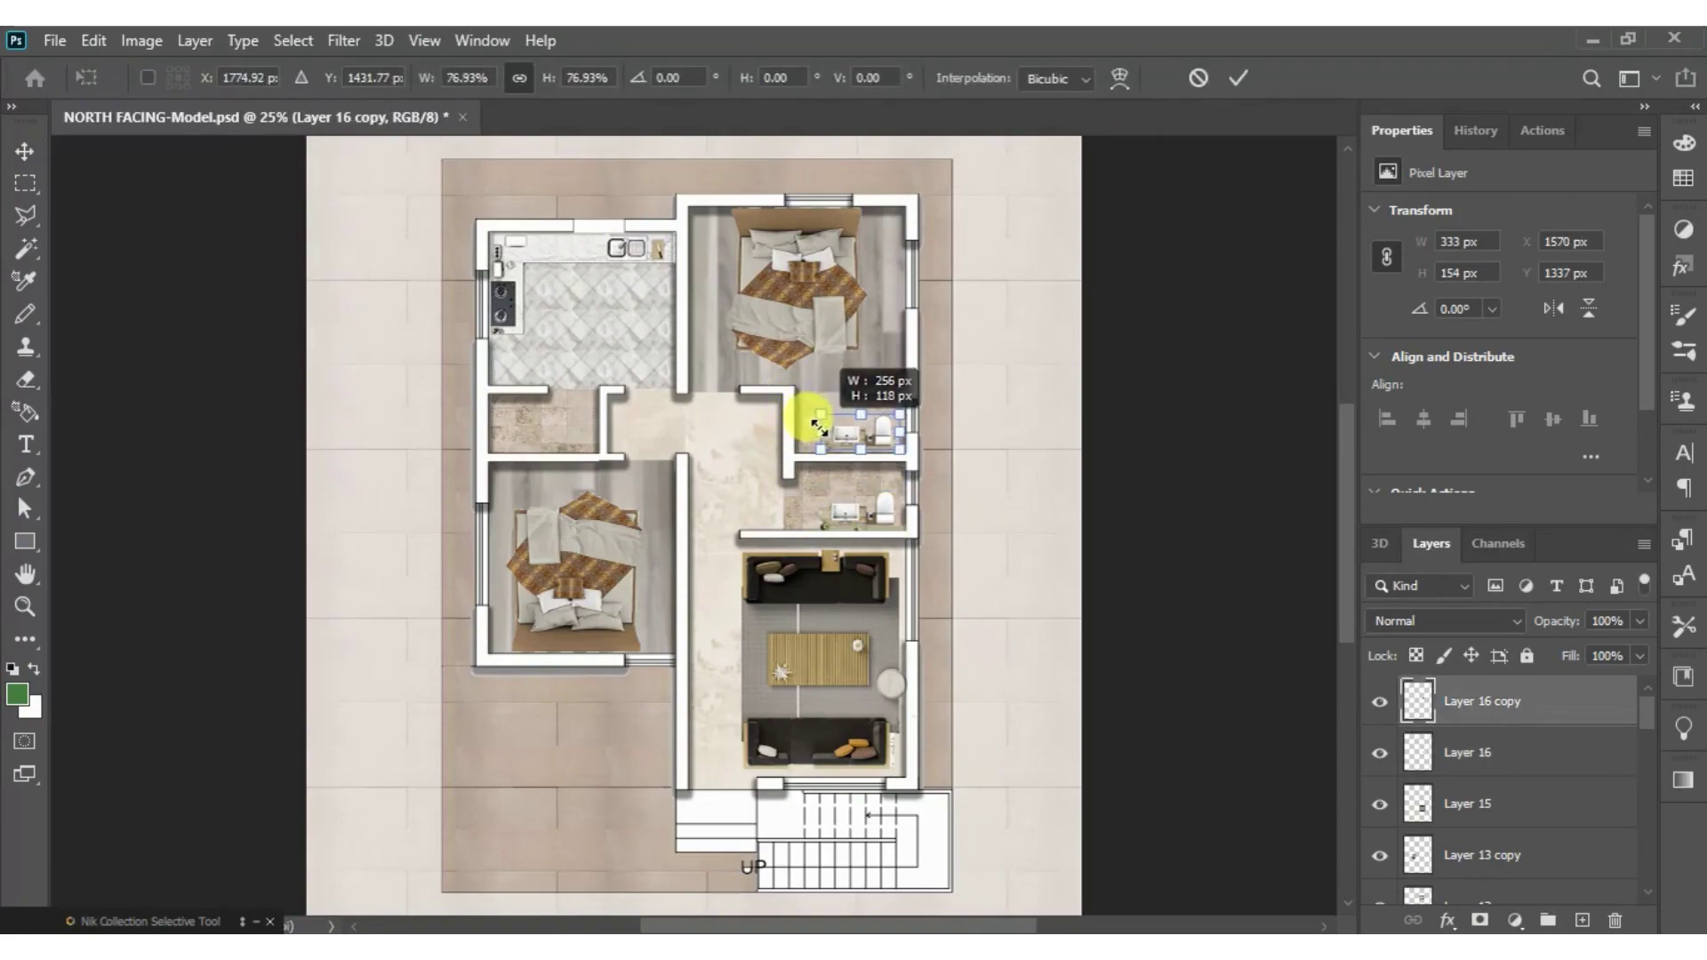
left_click(1230, 66)
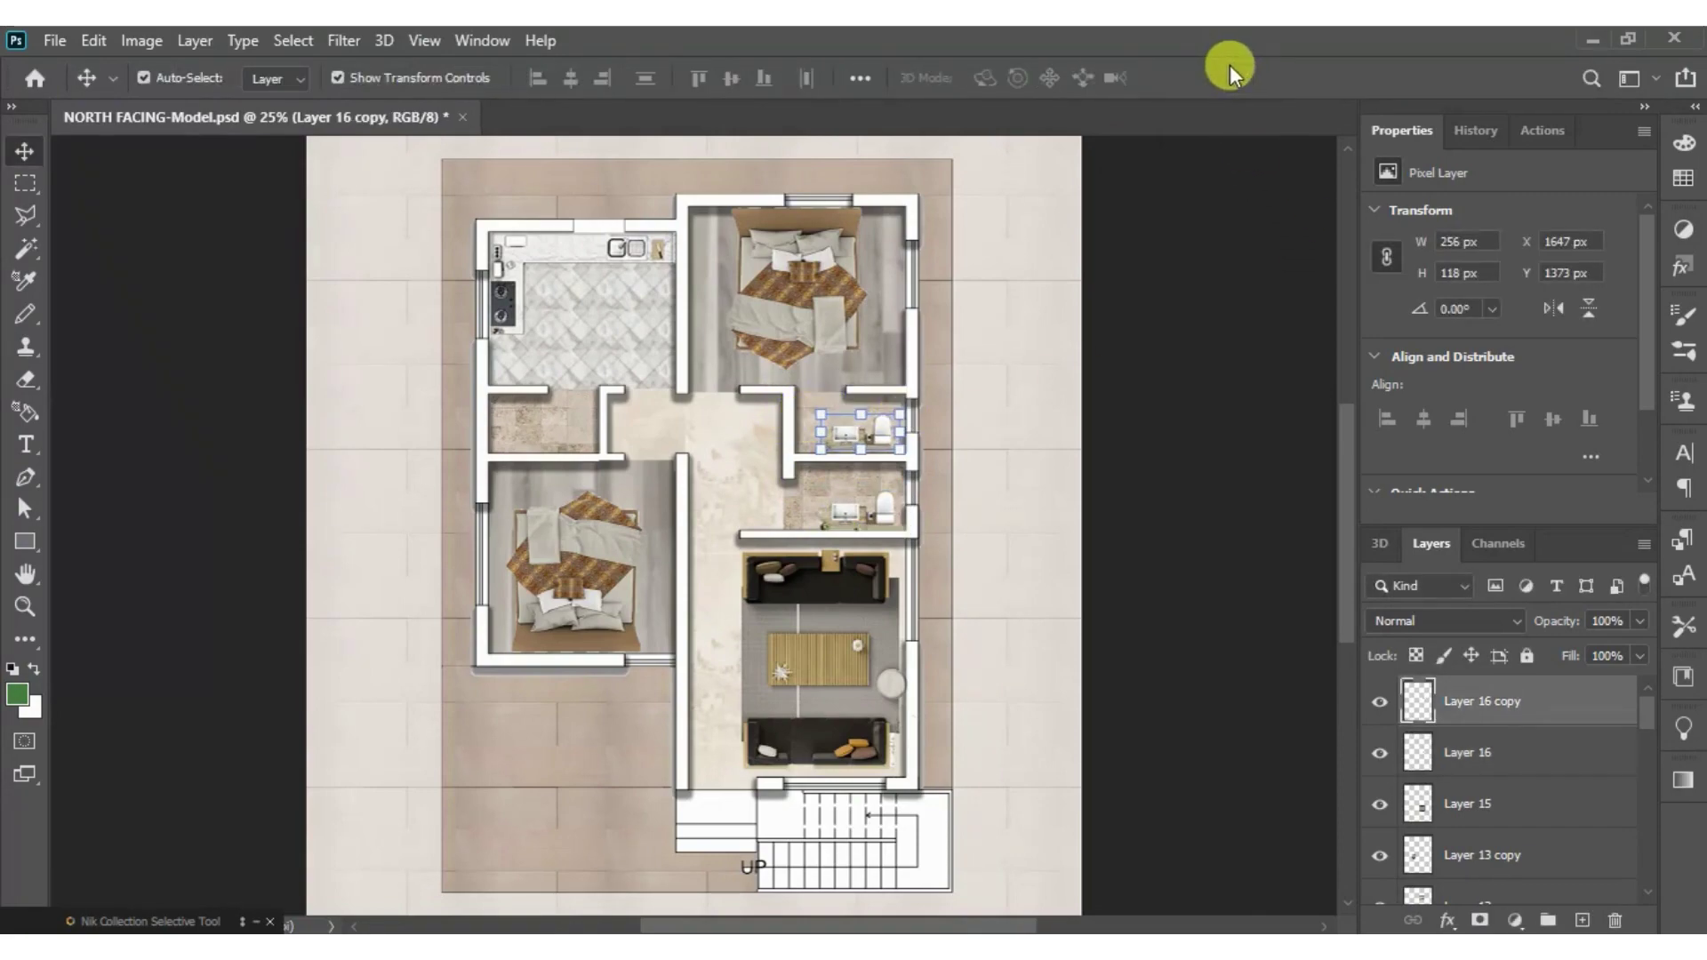
left_click(1129, 425)
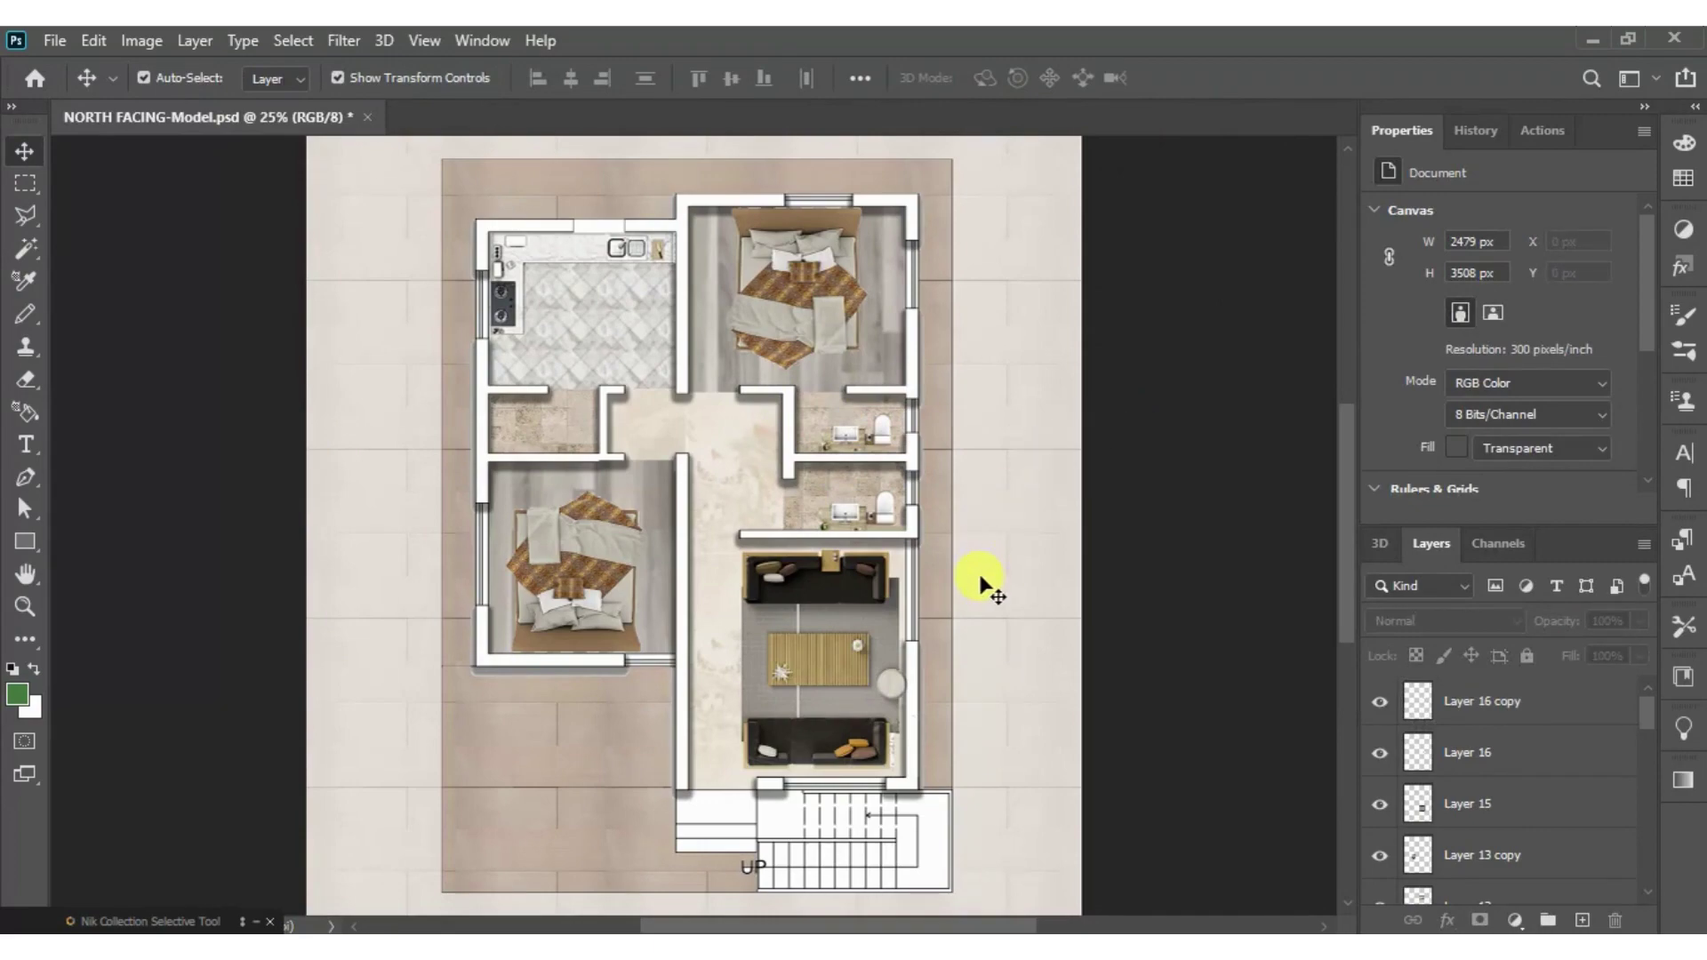
- Zoom out to 16.7% so the whole page is in view
scroll(984, 579, "down", 1)
scroll(983, 579, "down", 1)
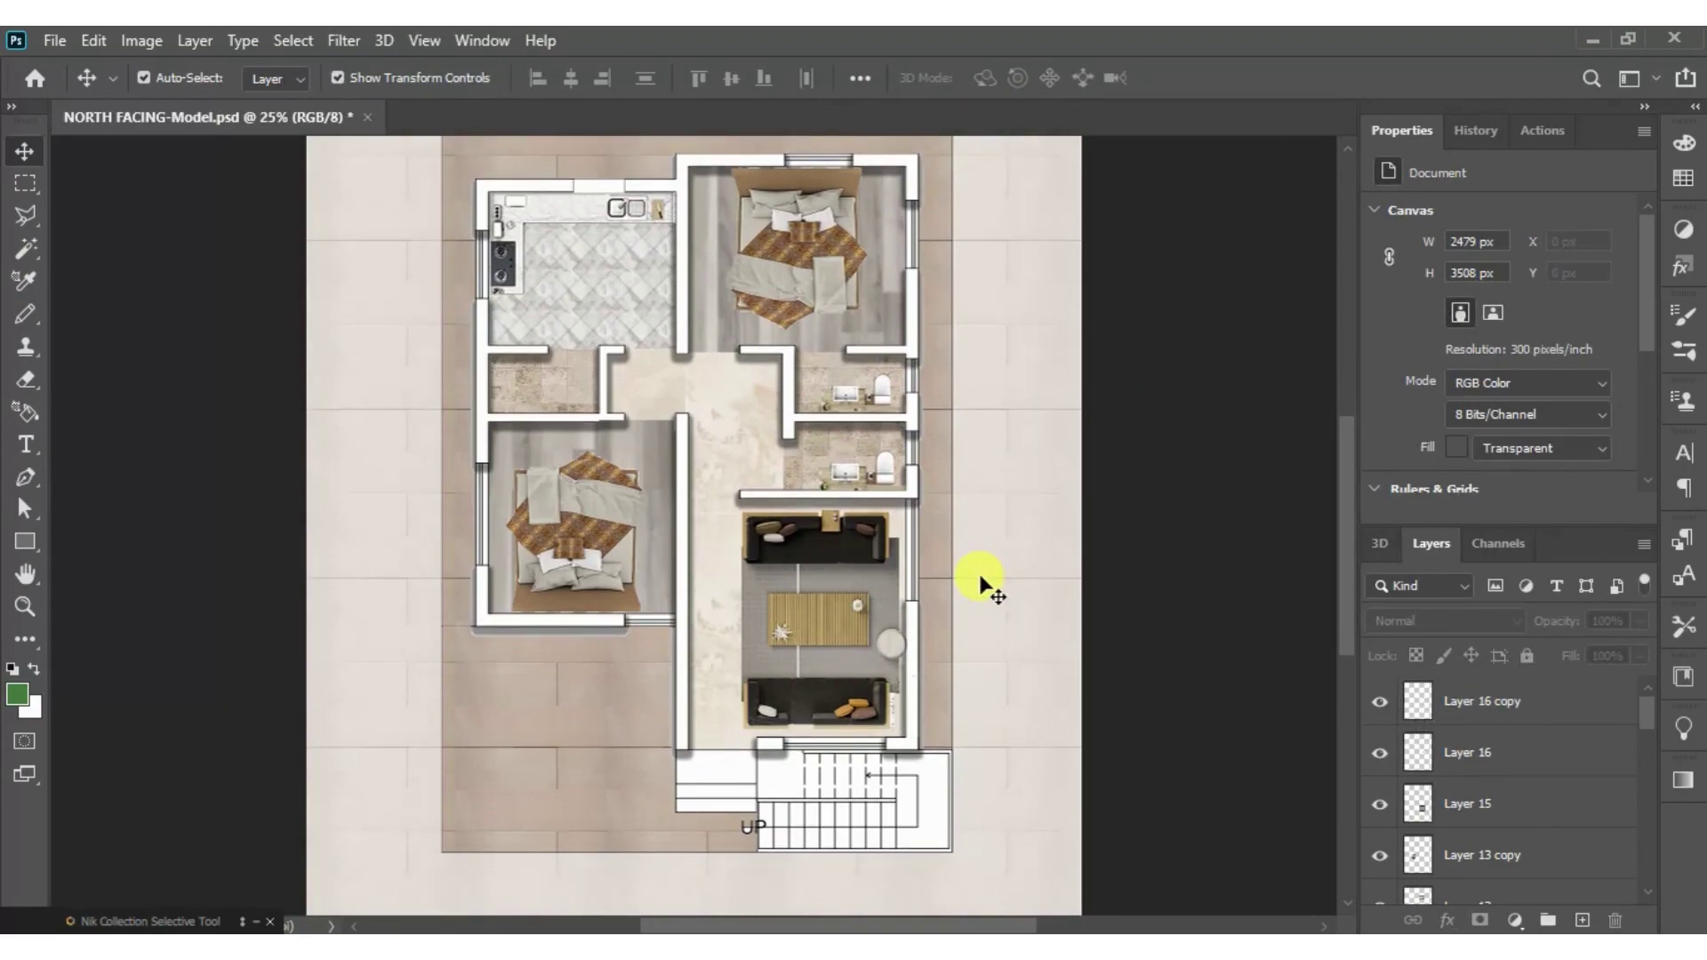
scroll(983, 580, "up", 2)
scroll(984, 580, "up", 2)
scroll(983, 579, "up", 1)
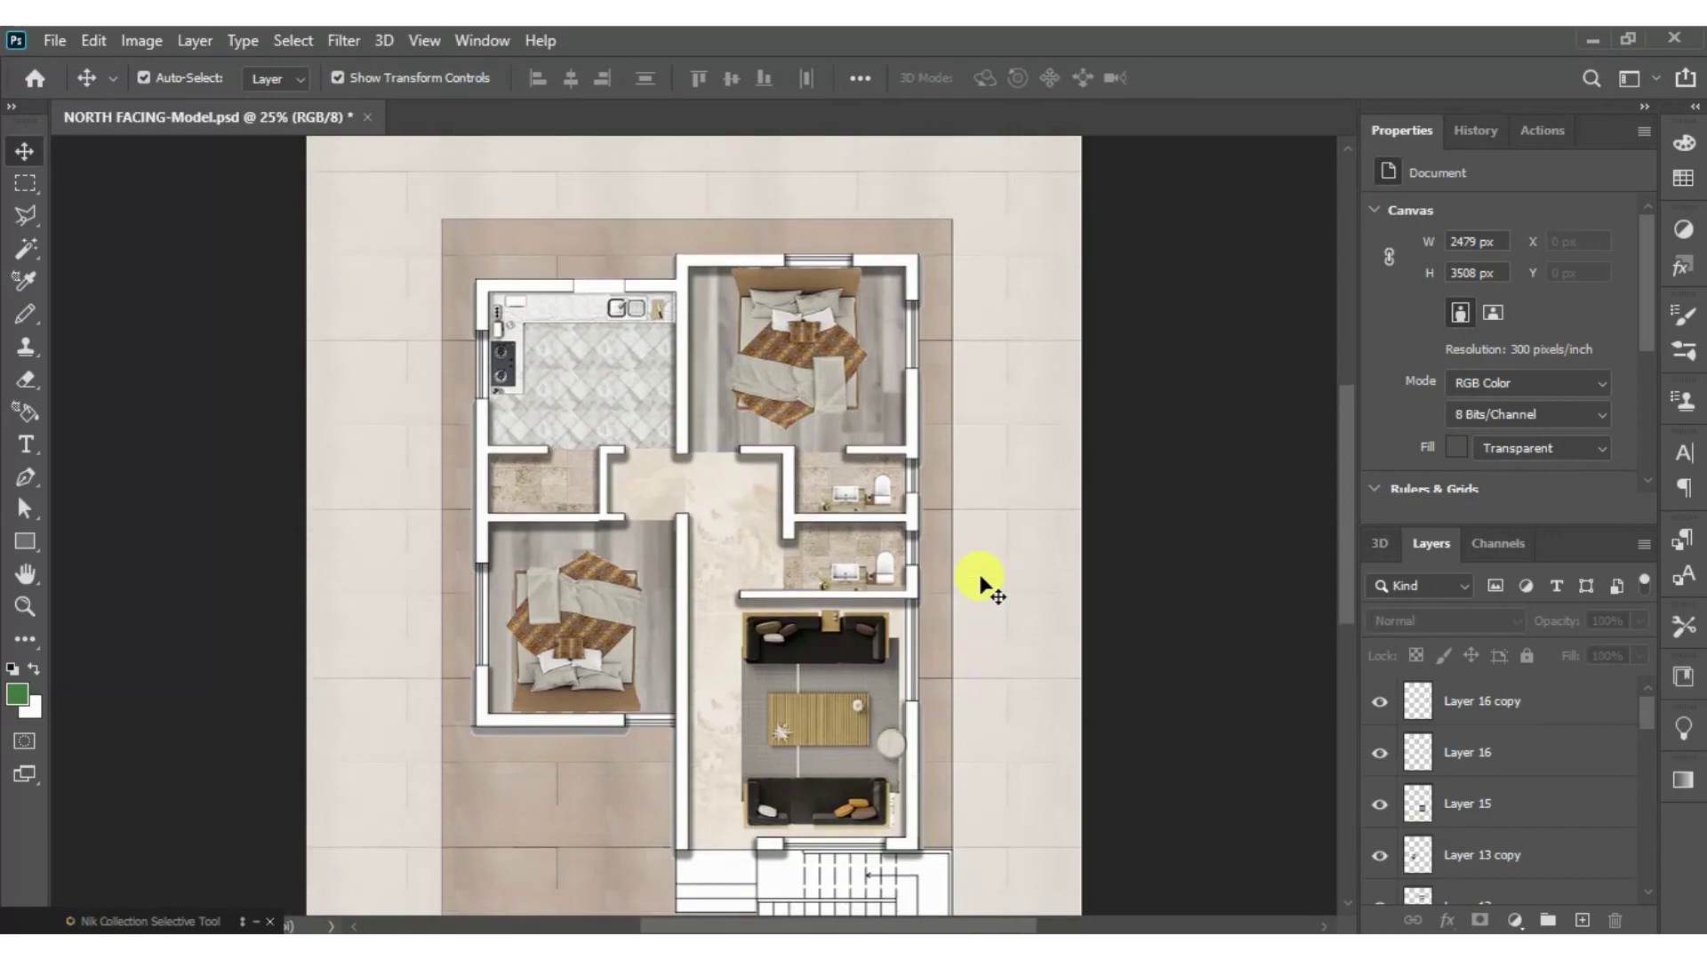
scroll(983, 580, "down", 1)
scroll(984, 580, "down", 1)
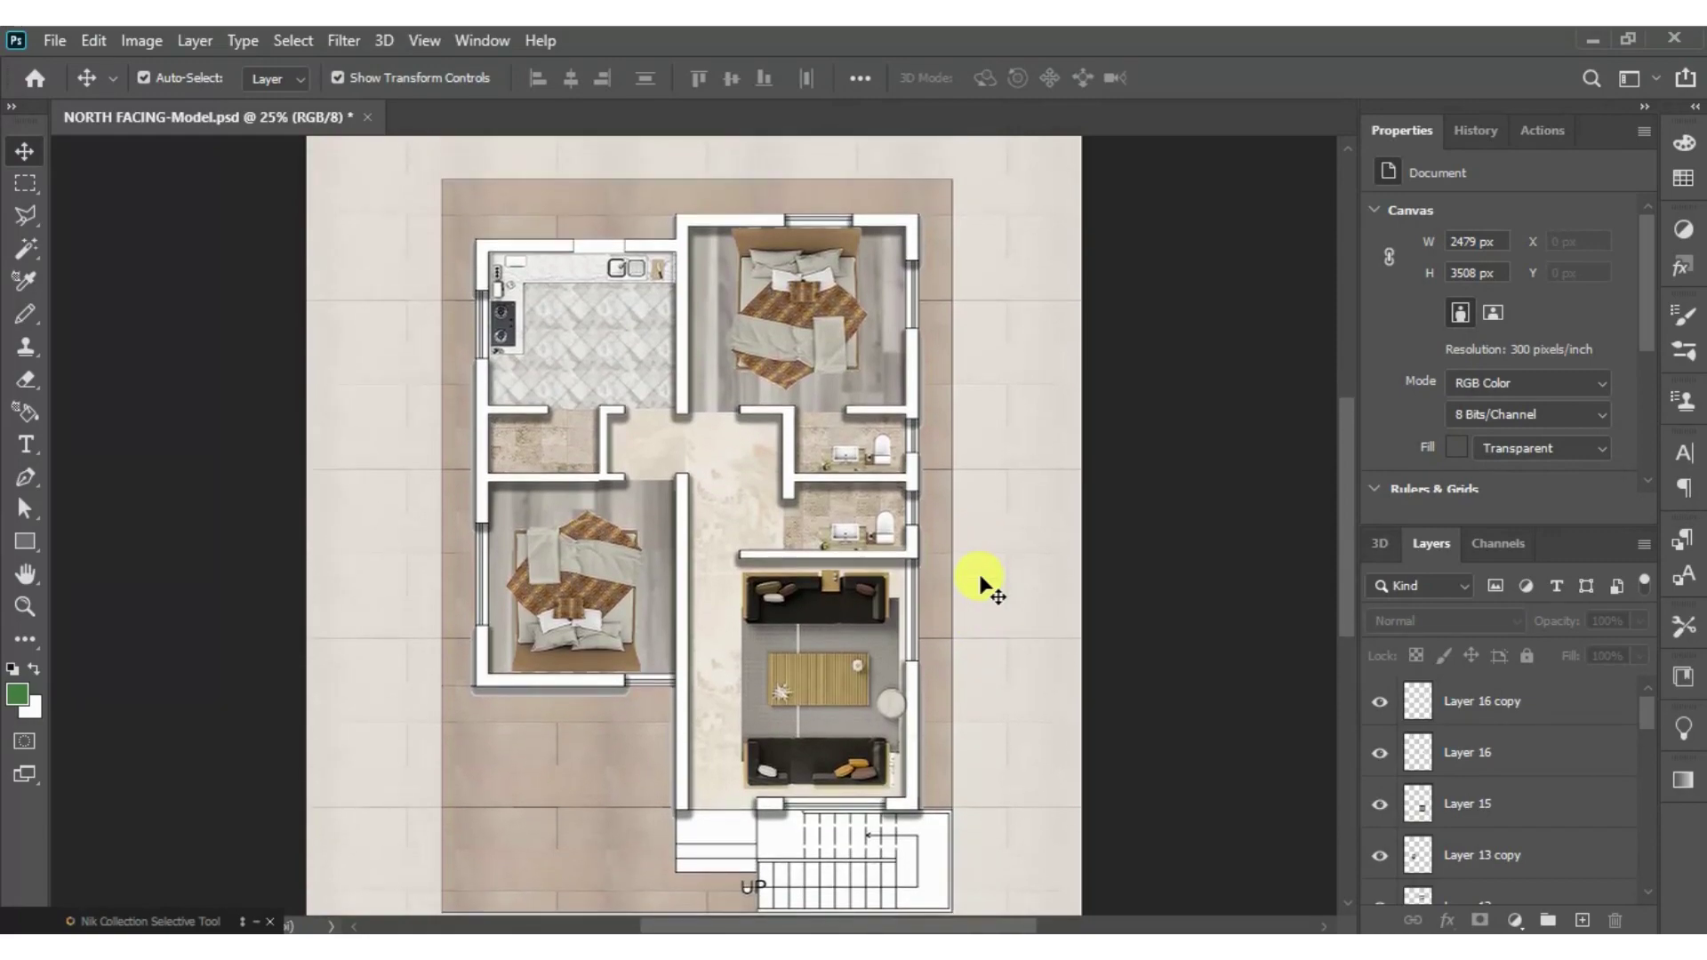
key("ctrl+minus")
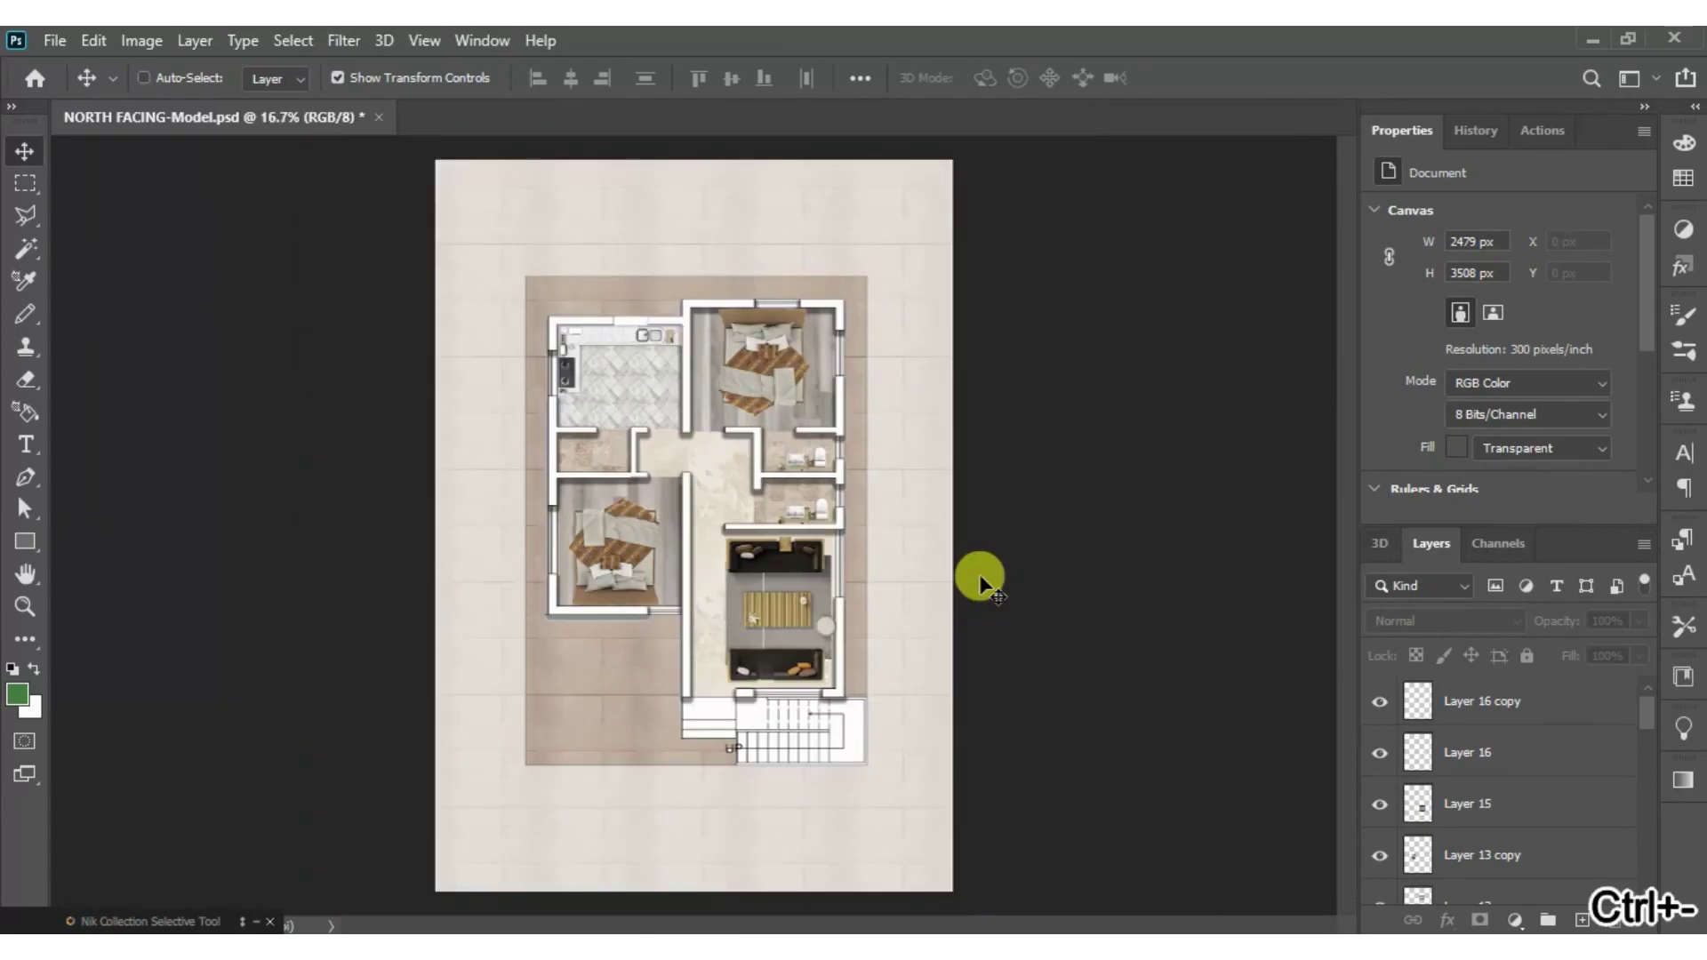
key("ctrl+plus")
key("ctrl+minus")
- Select the regular Brush Tool from the toolbar's brush group
left_click(18, 253)
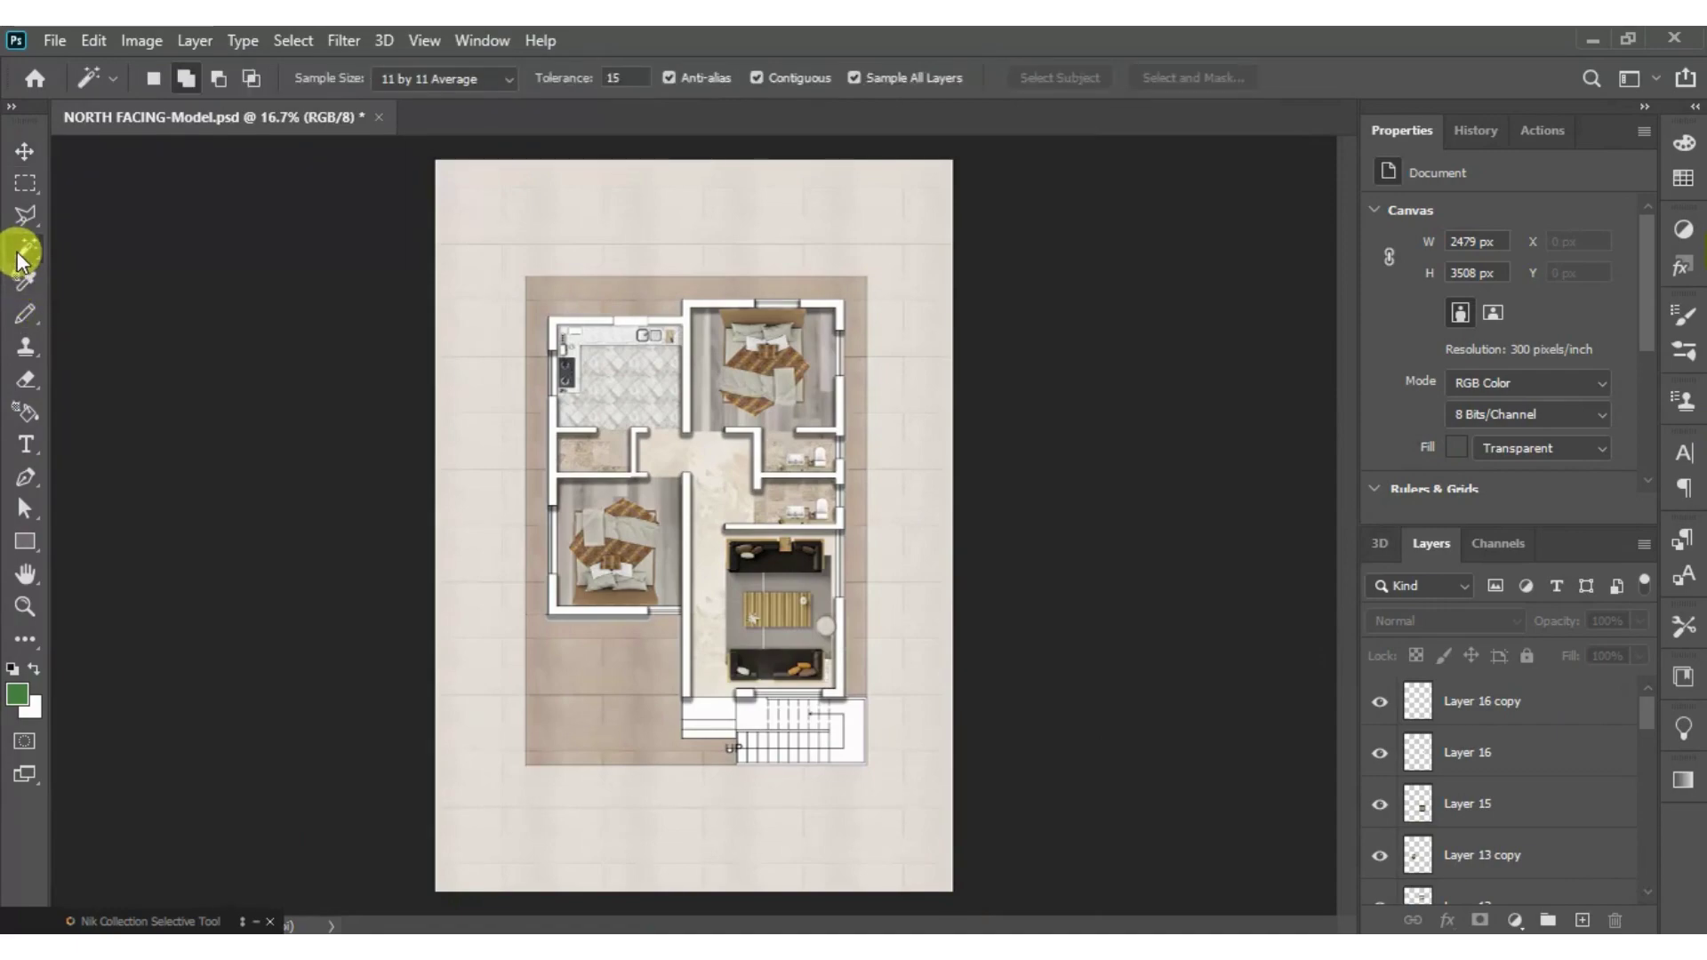
left_click(23, 278)
left_click(25, 307)
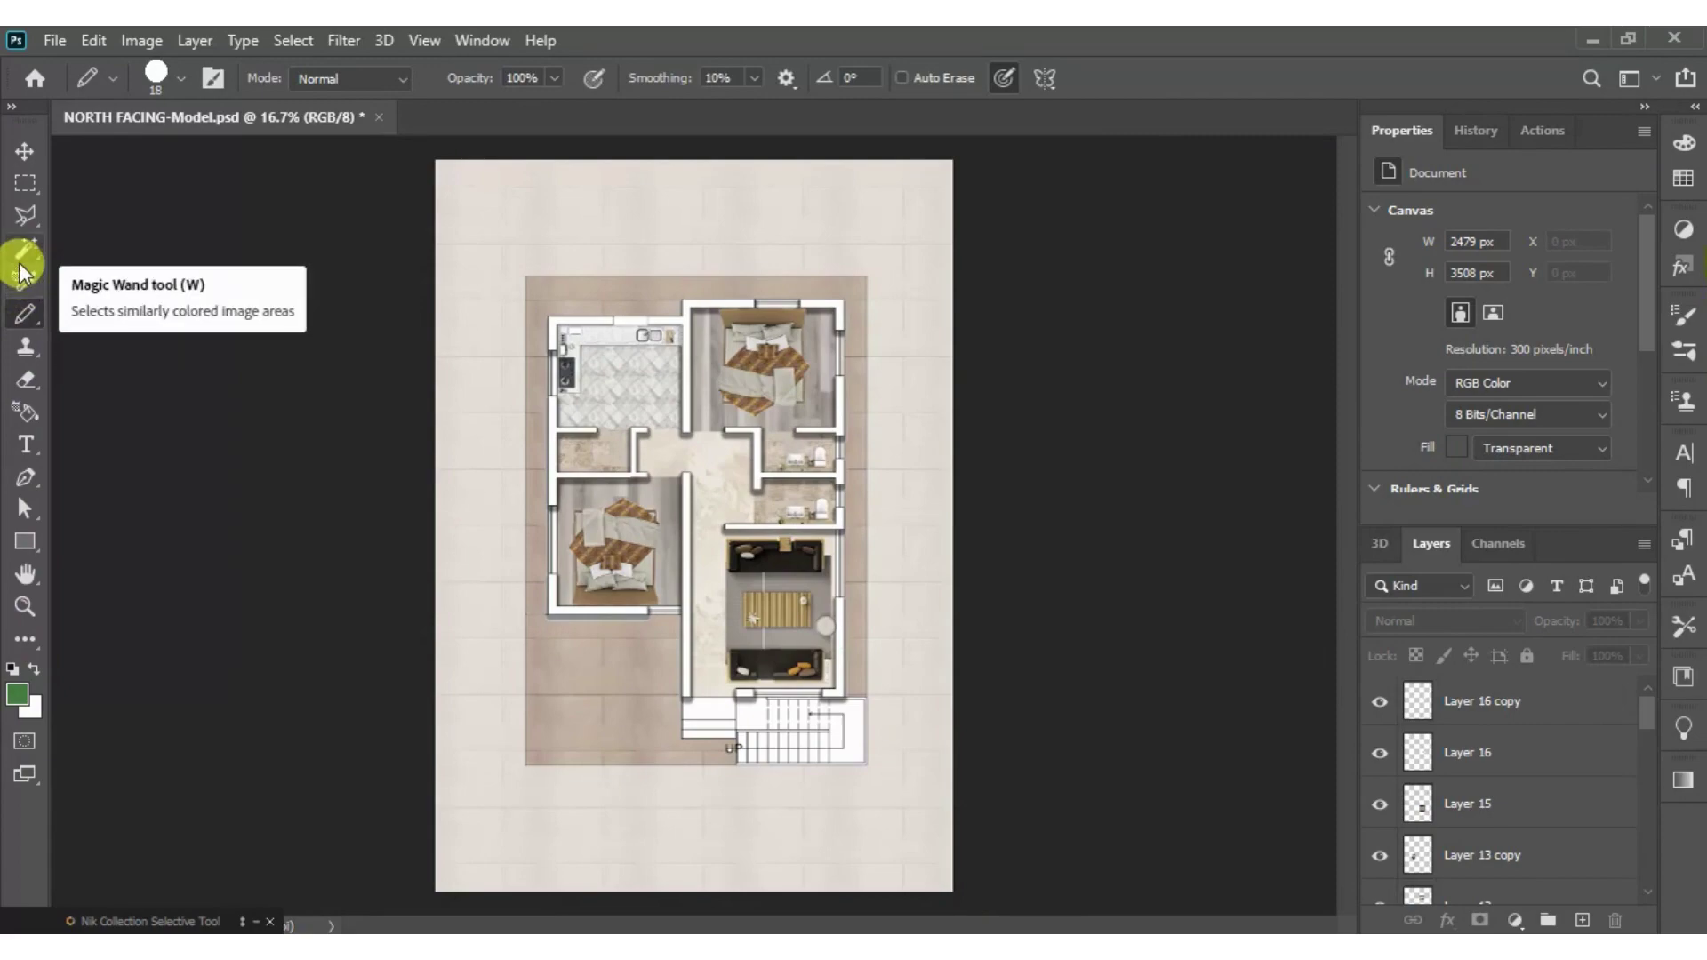
right_click(24, 313)
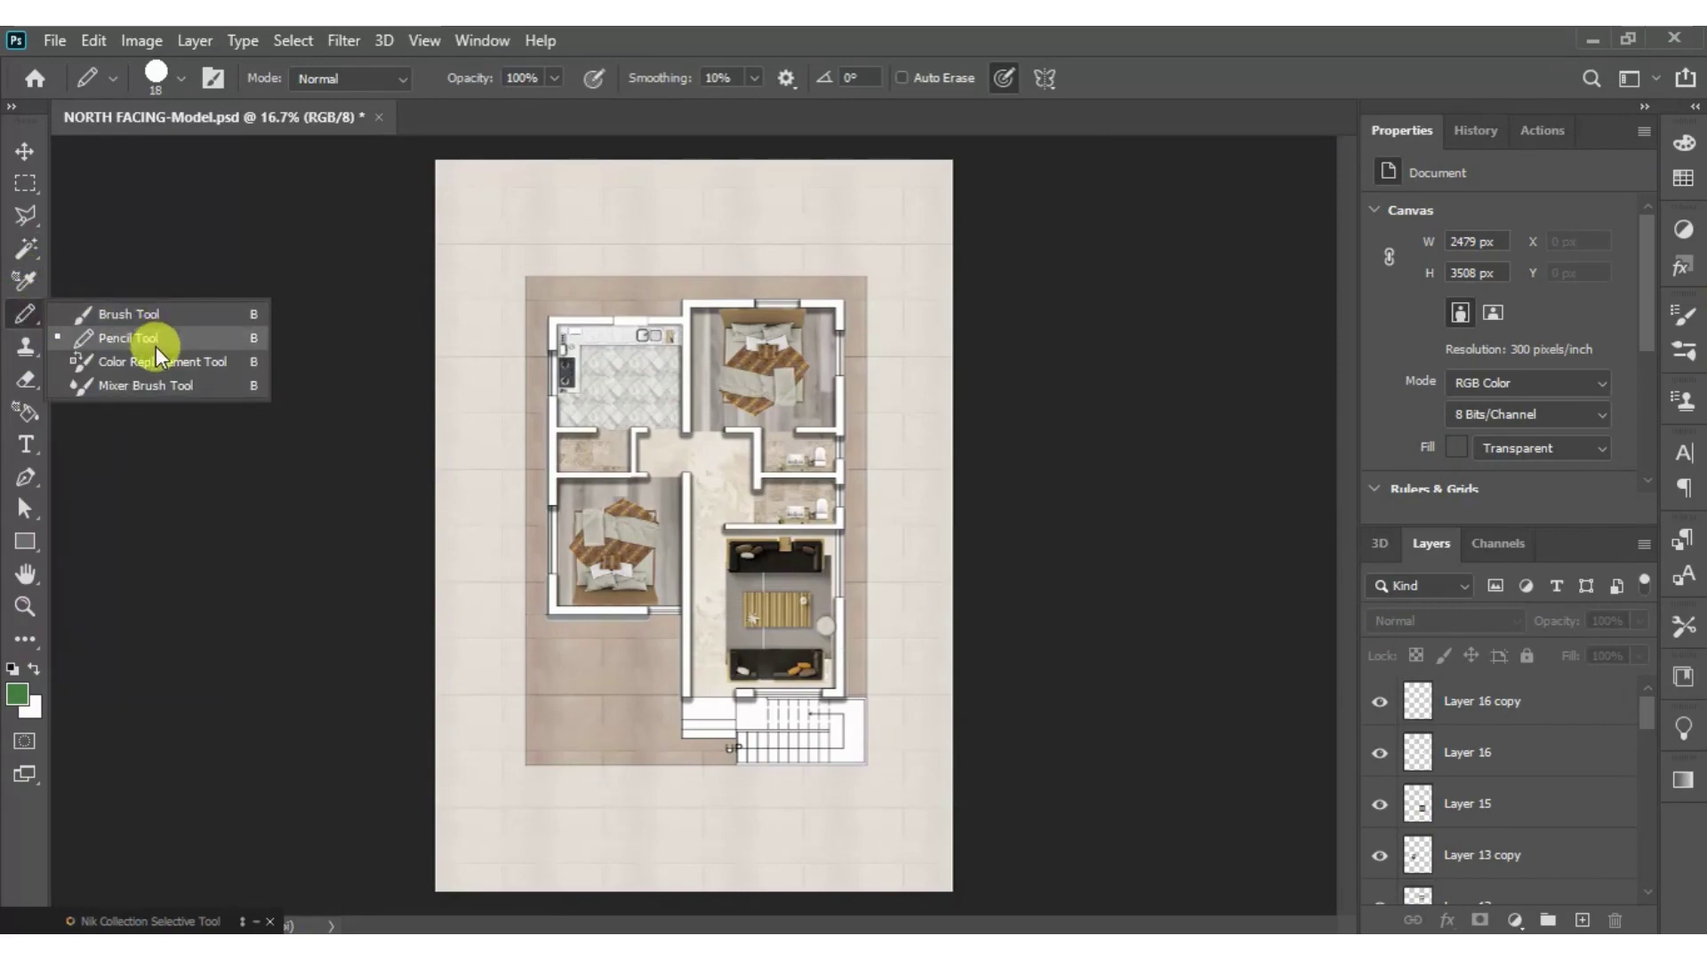
left_click(132, 315)
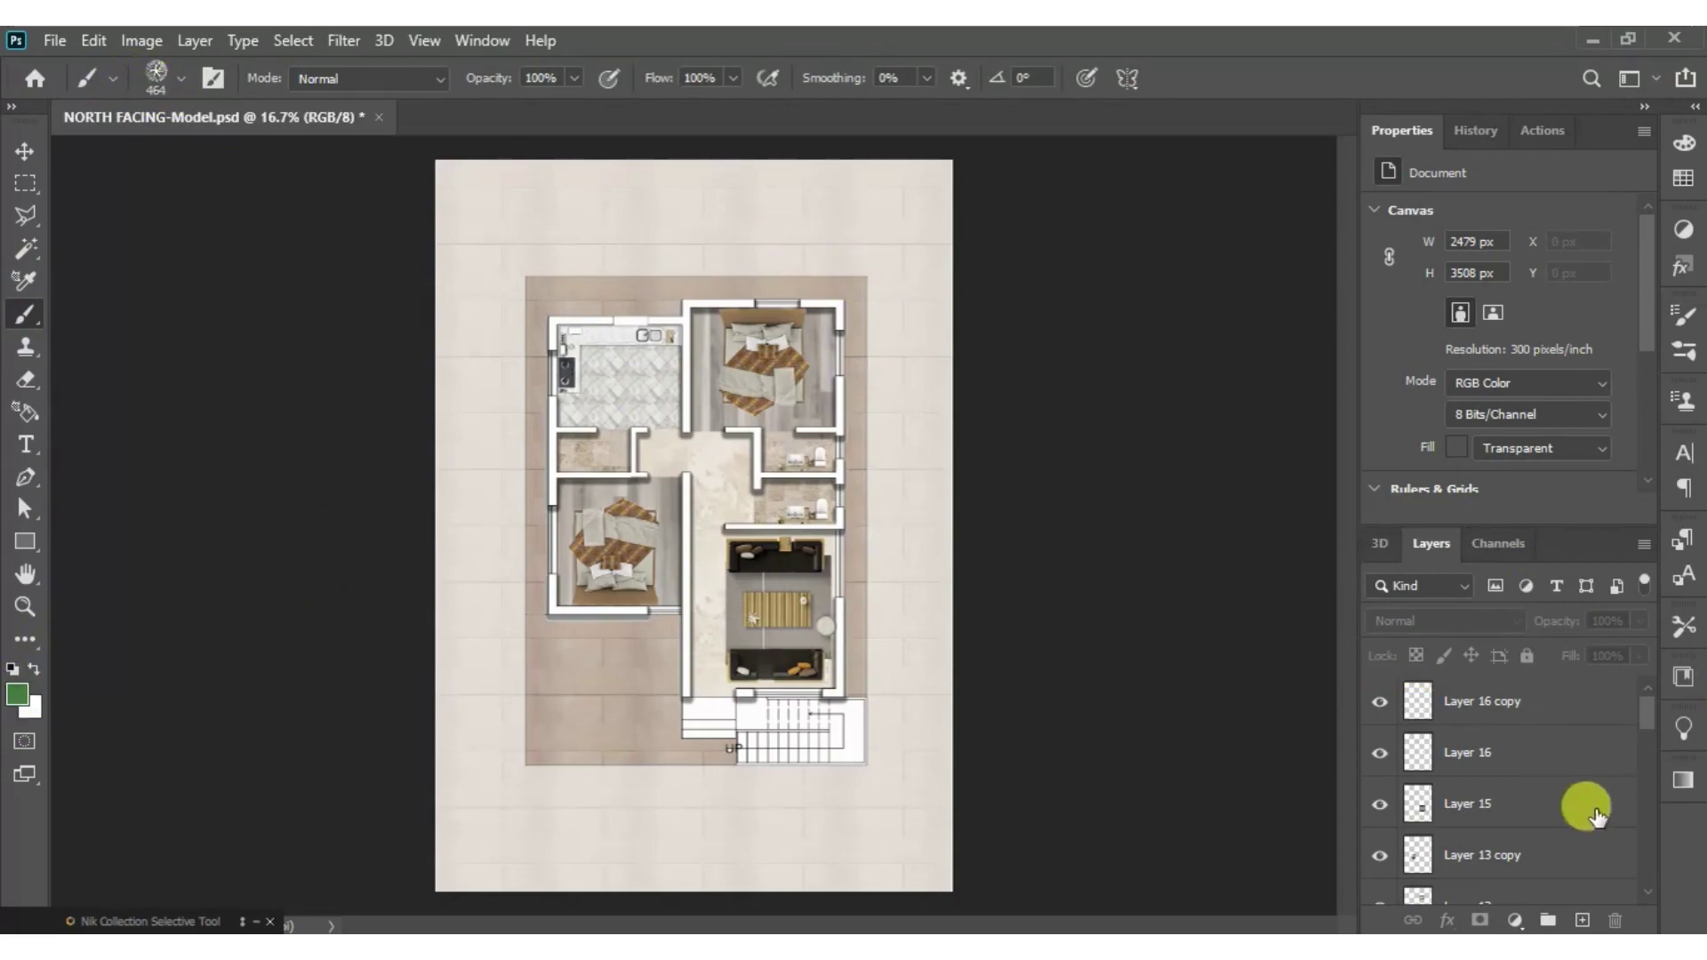
- Add a new empty layer above the topmost layer for the trees
left_click(1548, 695)
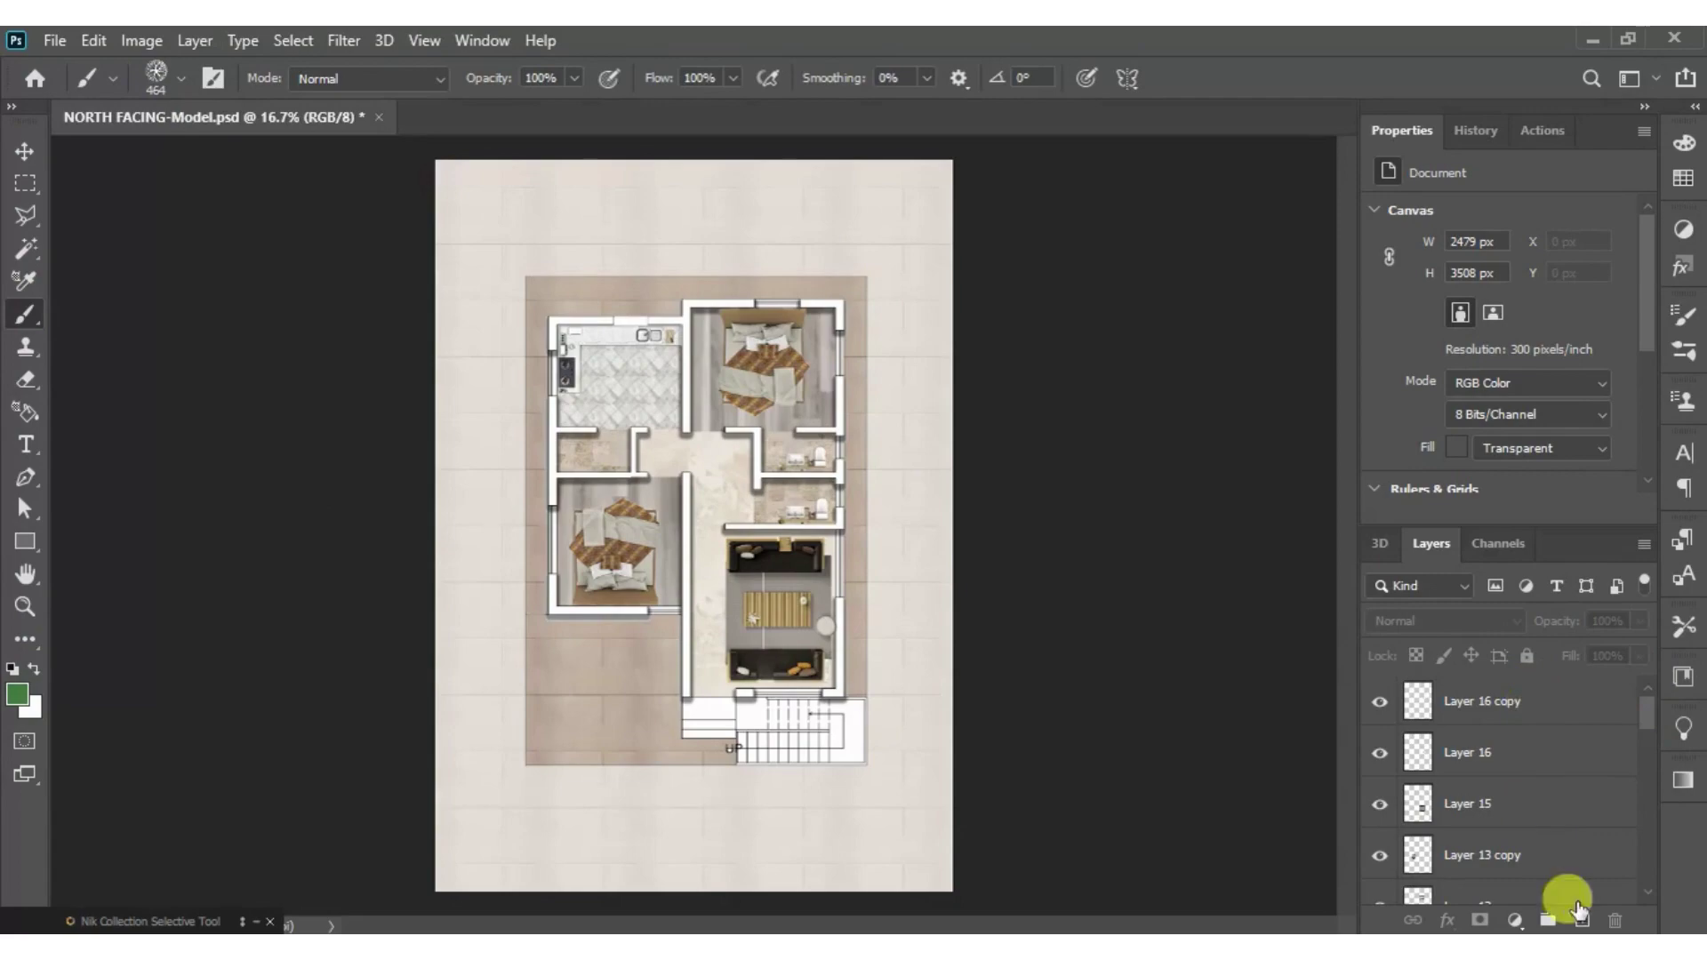
left_click(1581, 922)
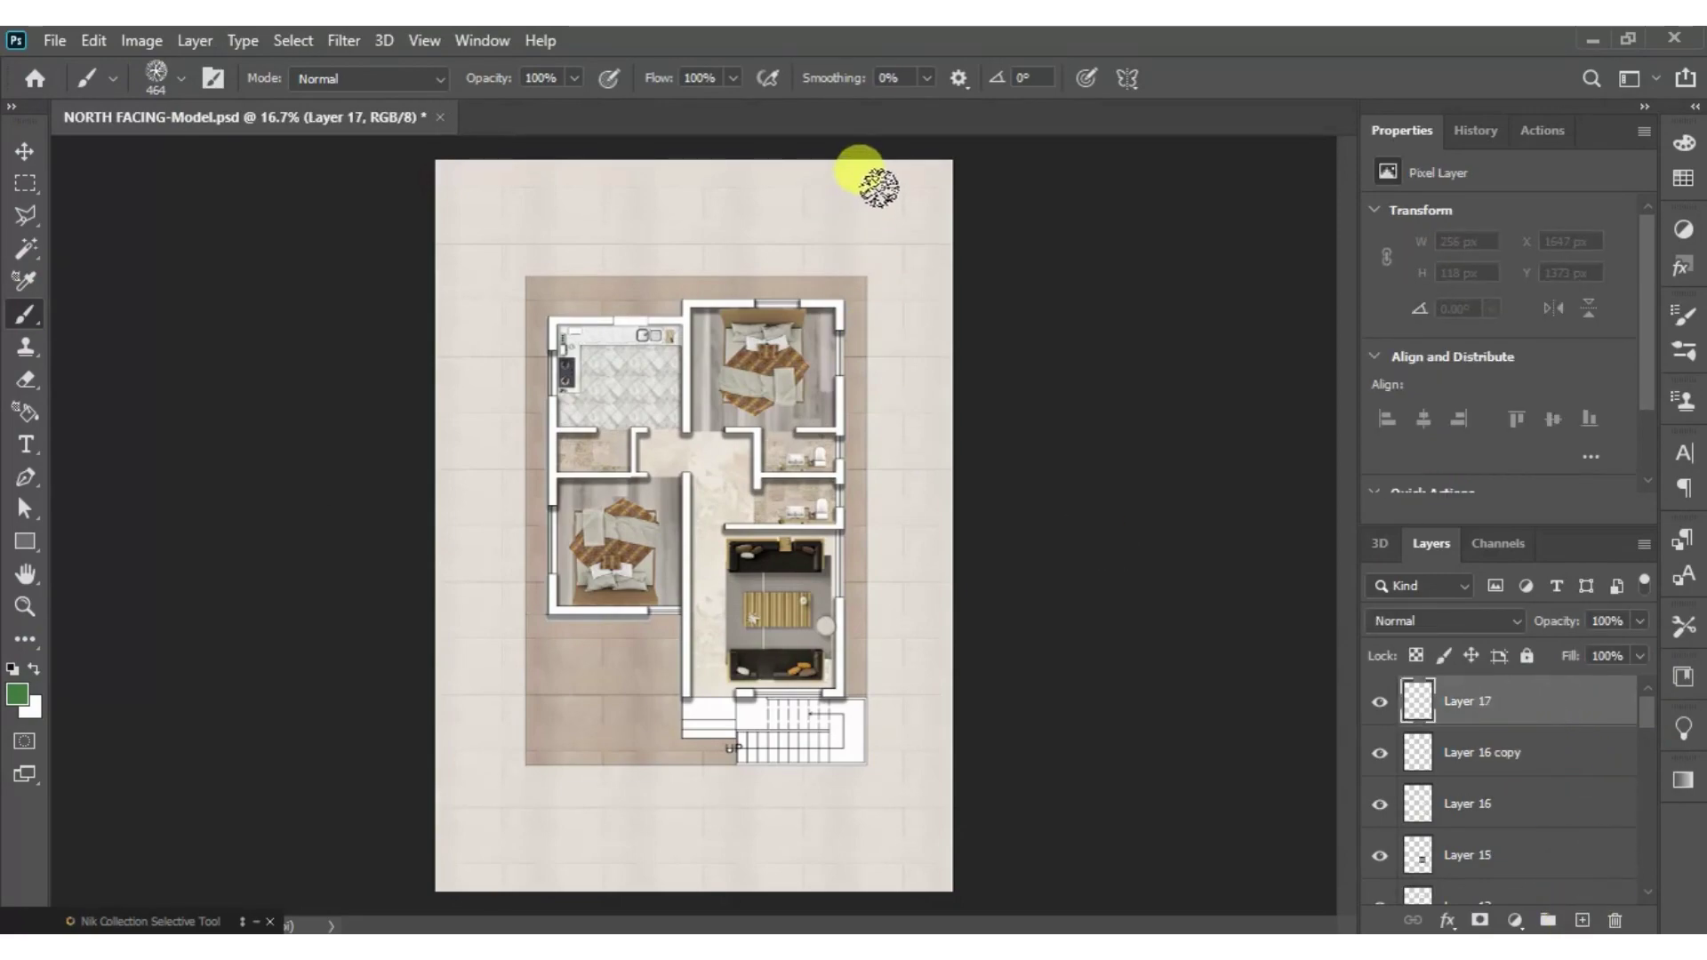
left_click(903, 212)
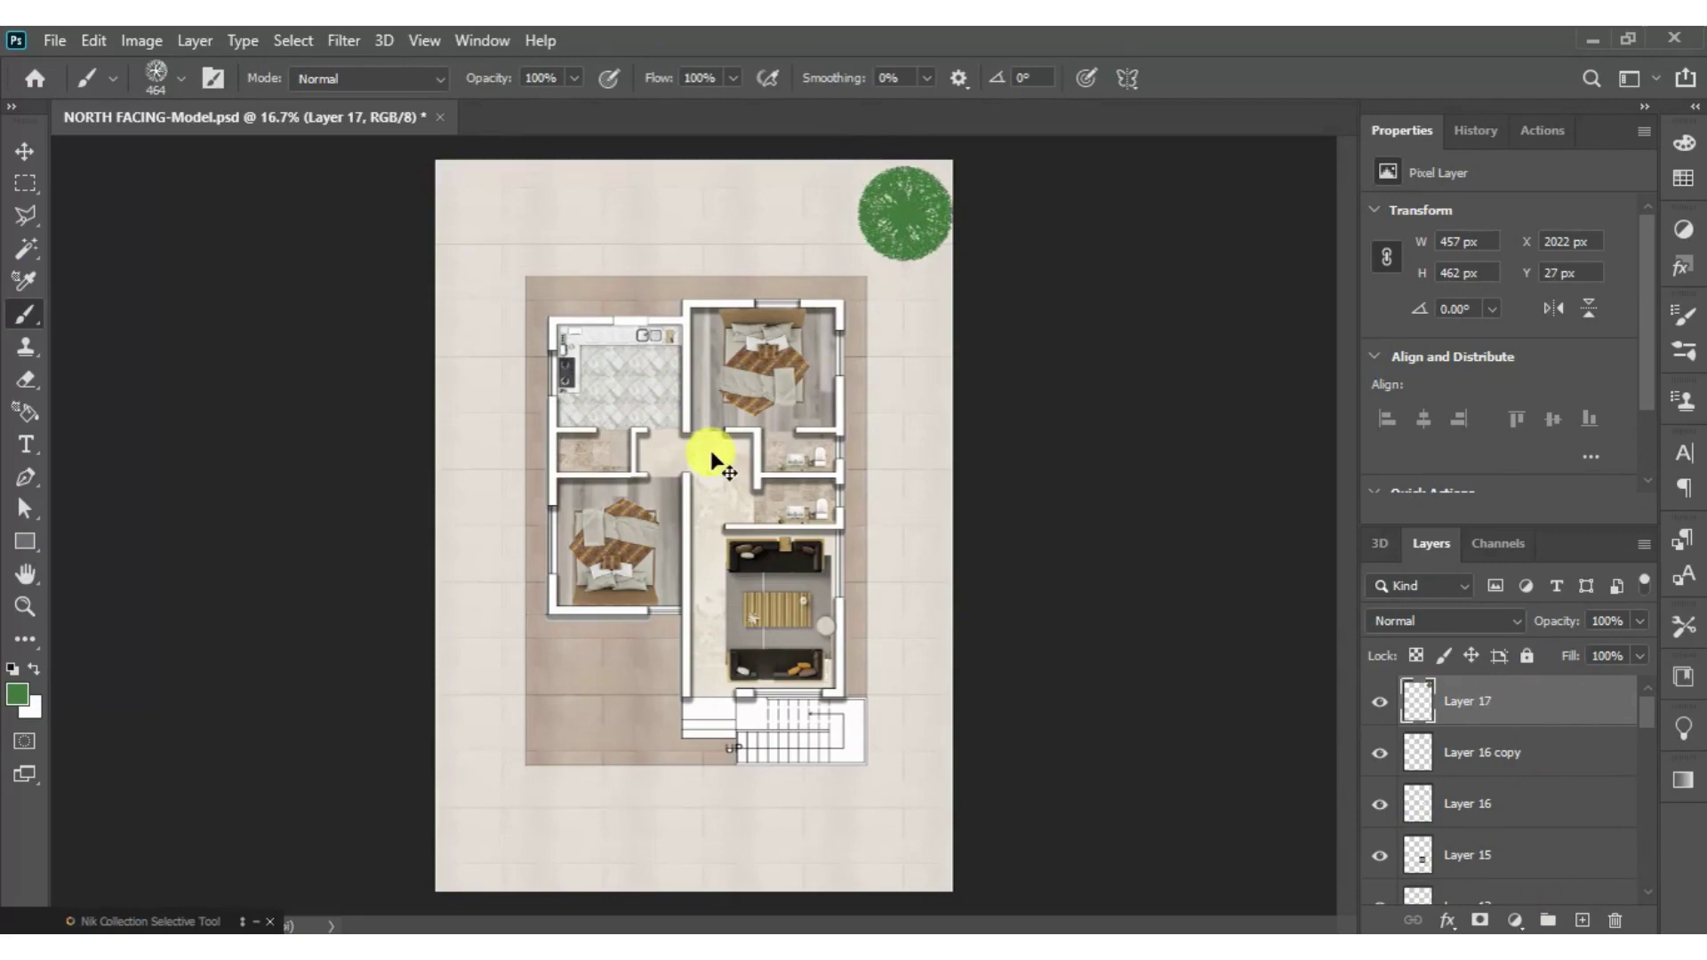
key("ctrl+z")
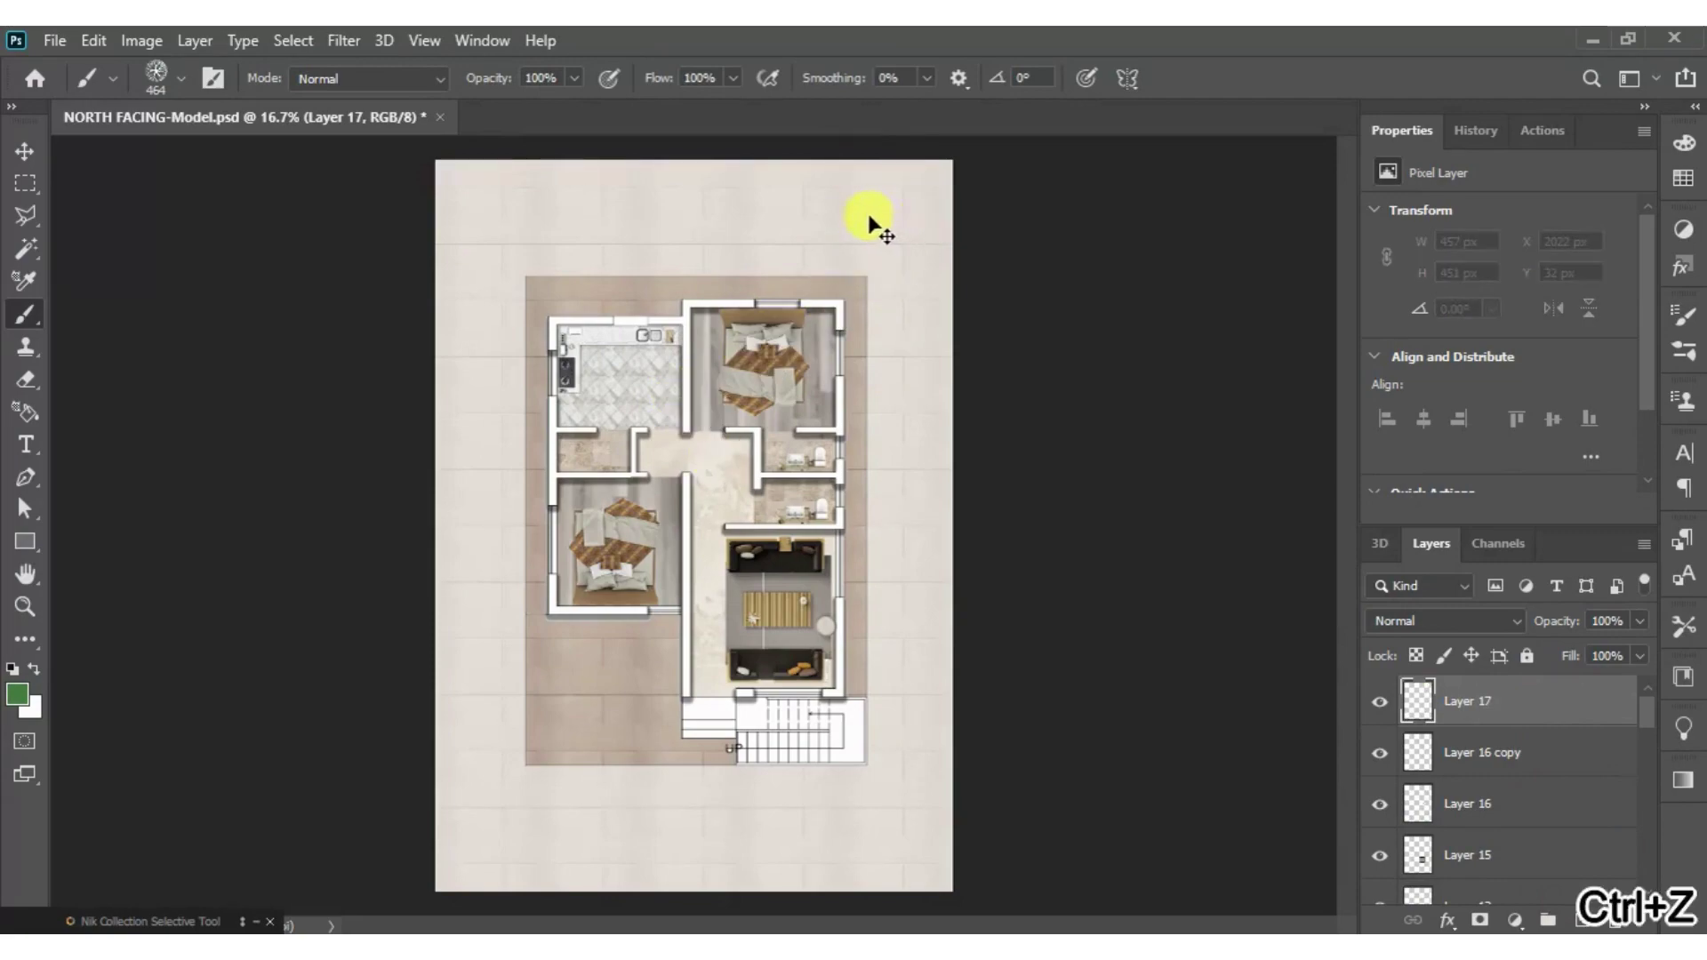
- Stamp two trees near the top-right corner and two at the bottom-left, then add another layer
left_click(868, 223)
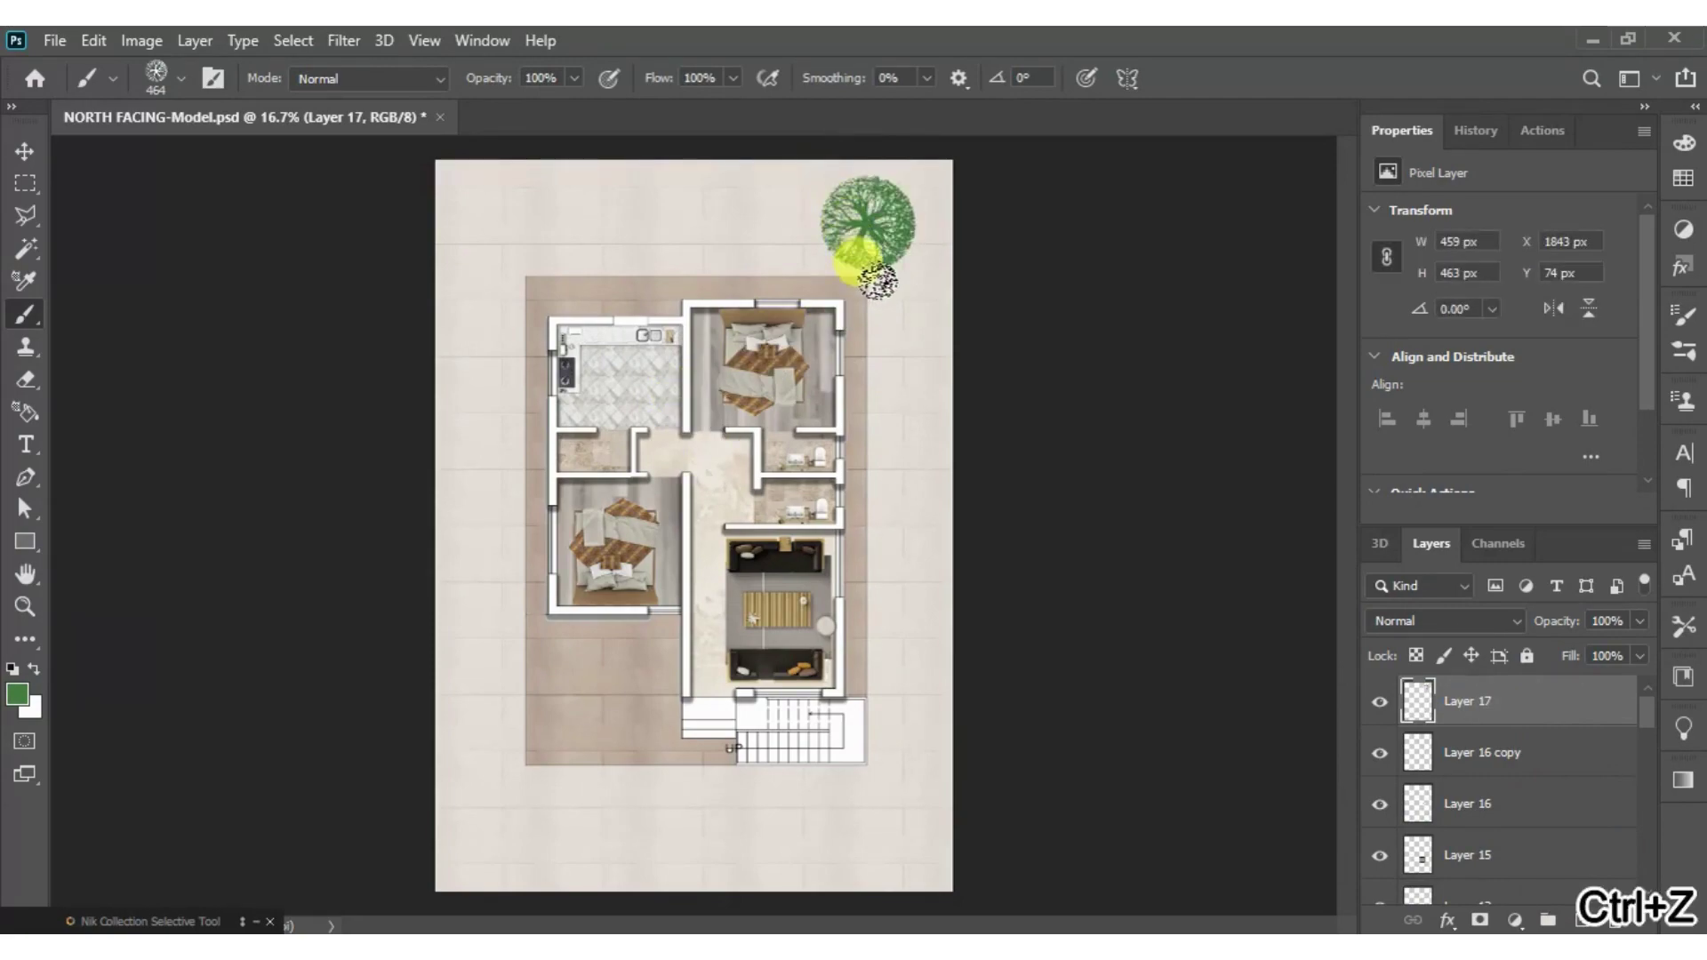
left_click(894, 293)
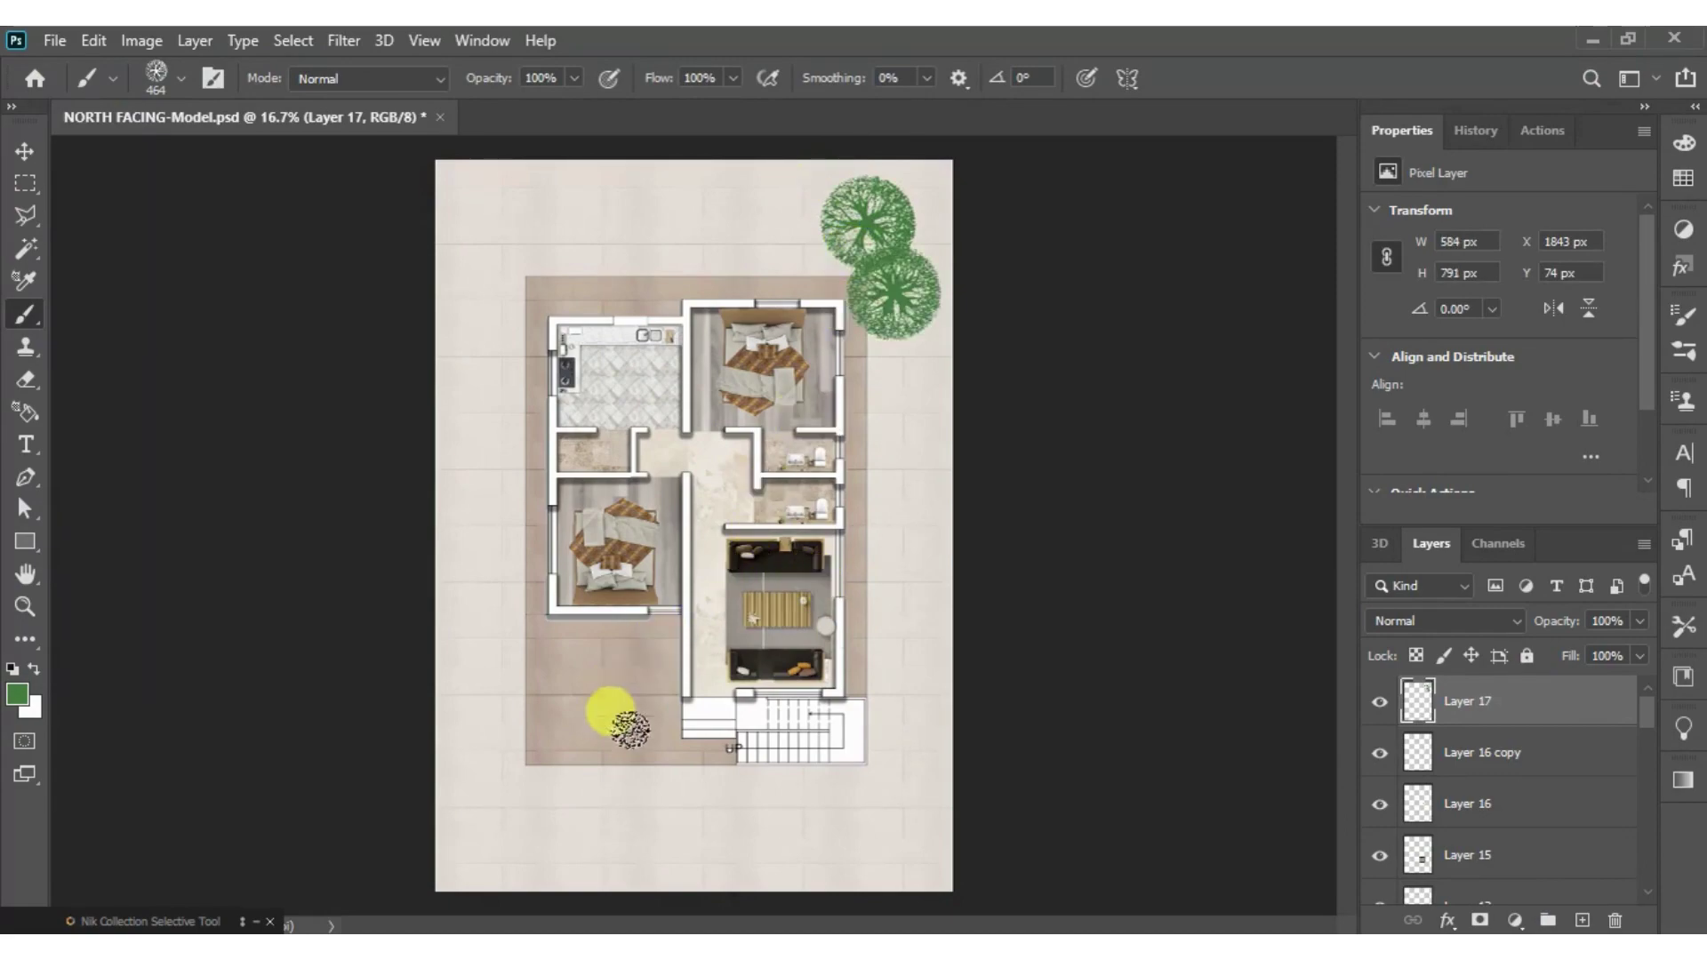
left_click(492, 741)
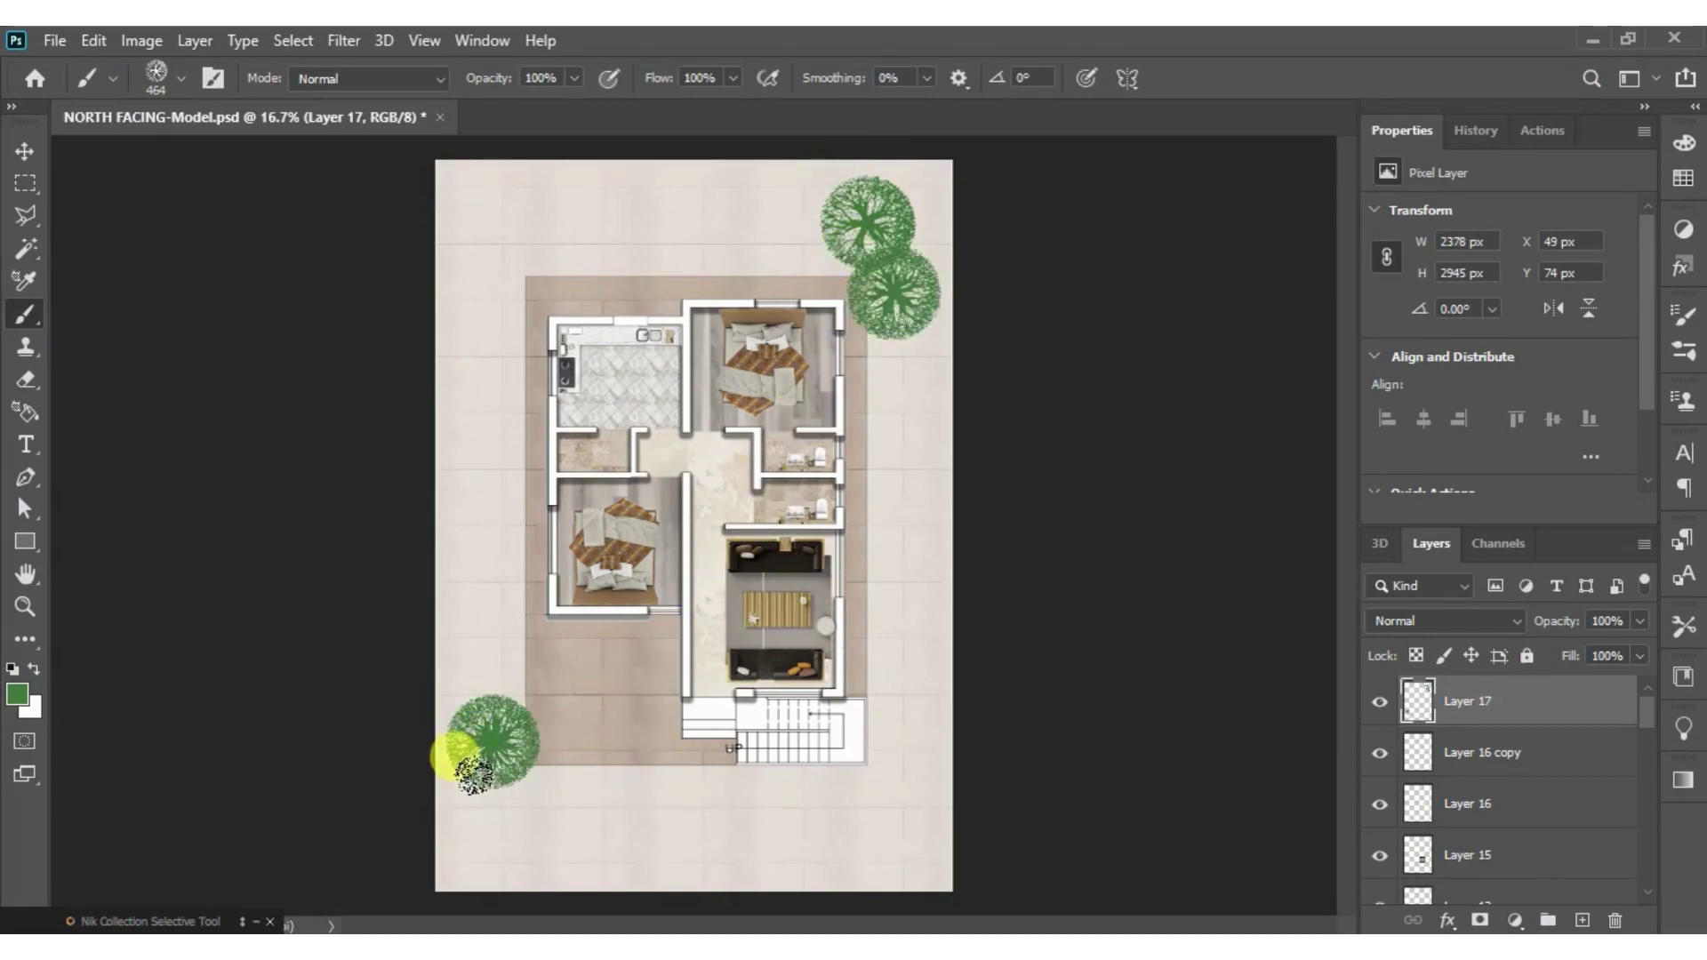
left_click(517, 801)
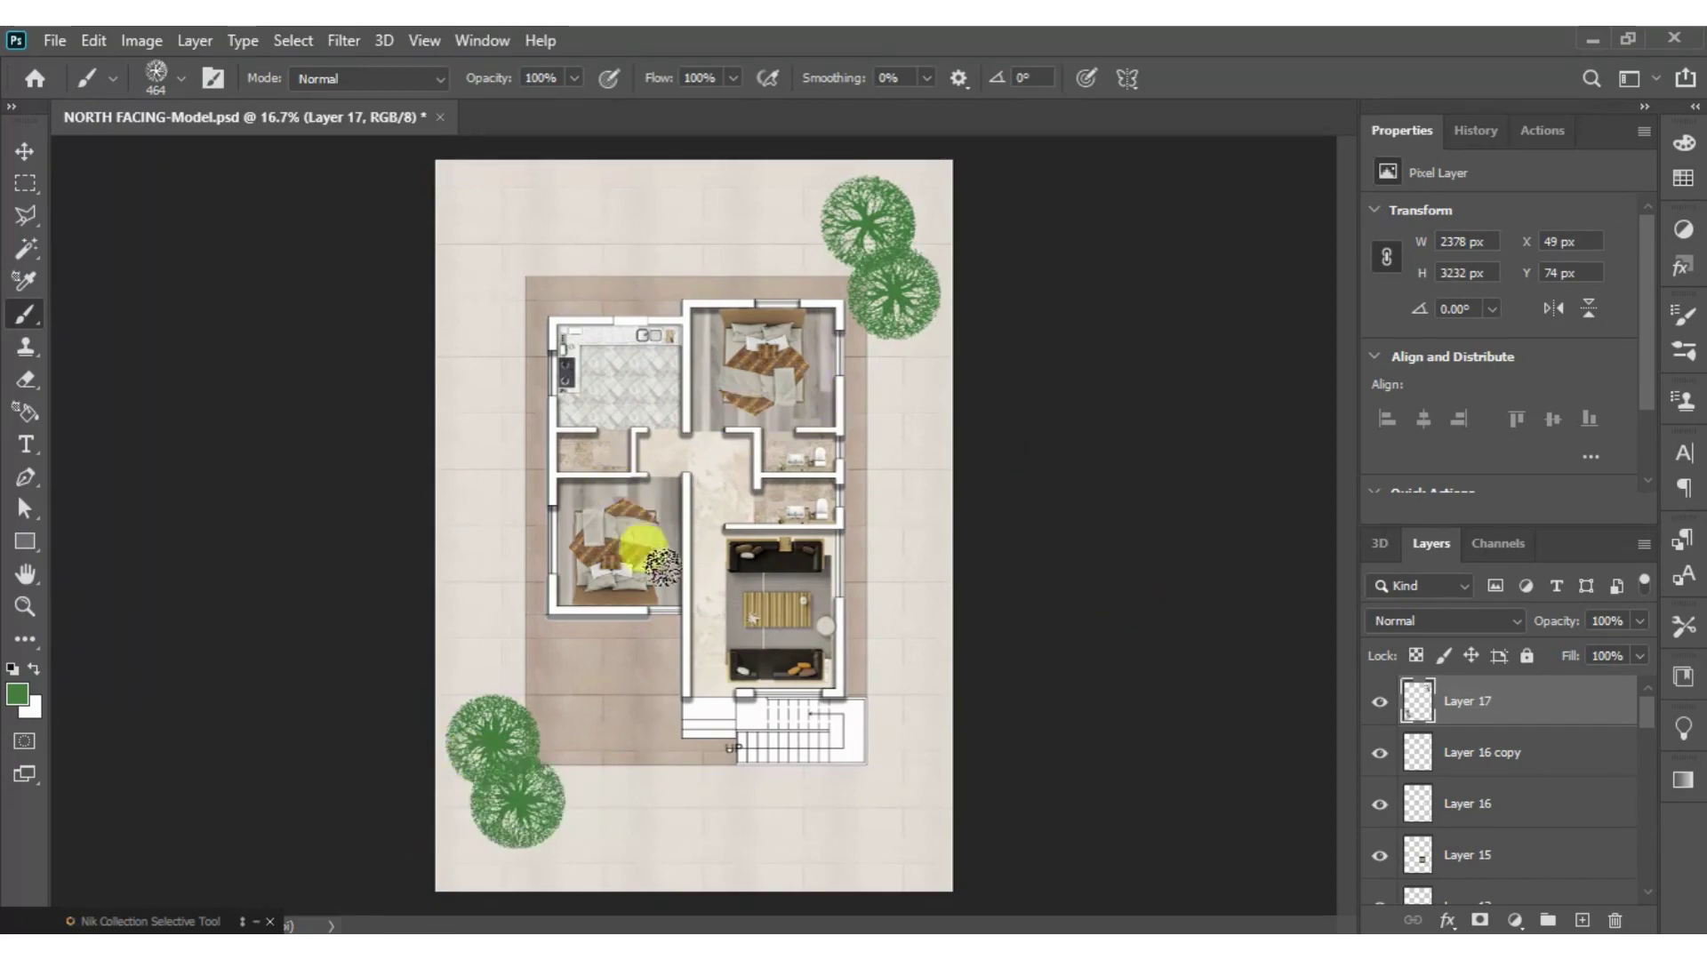
left_click(1582, 921)
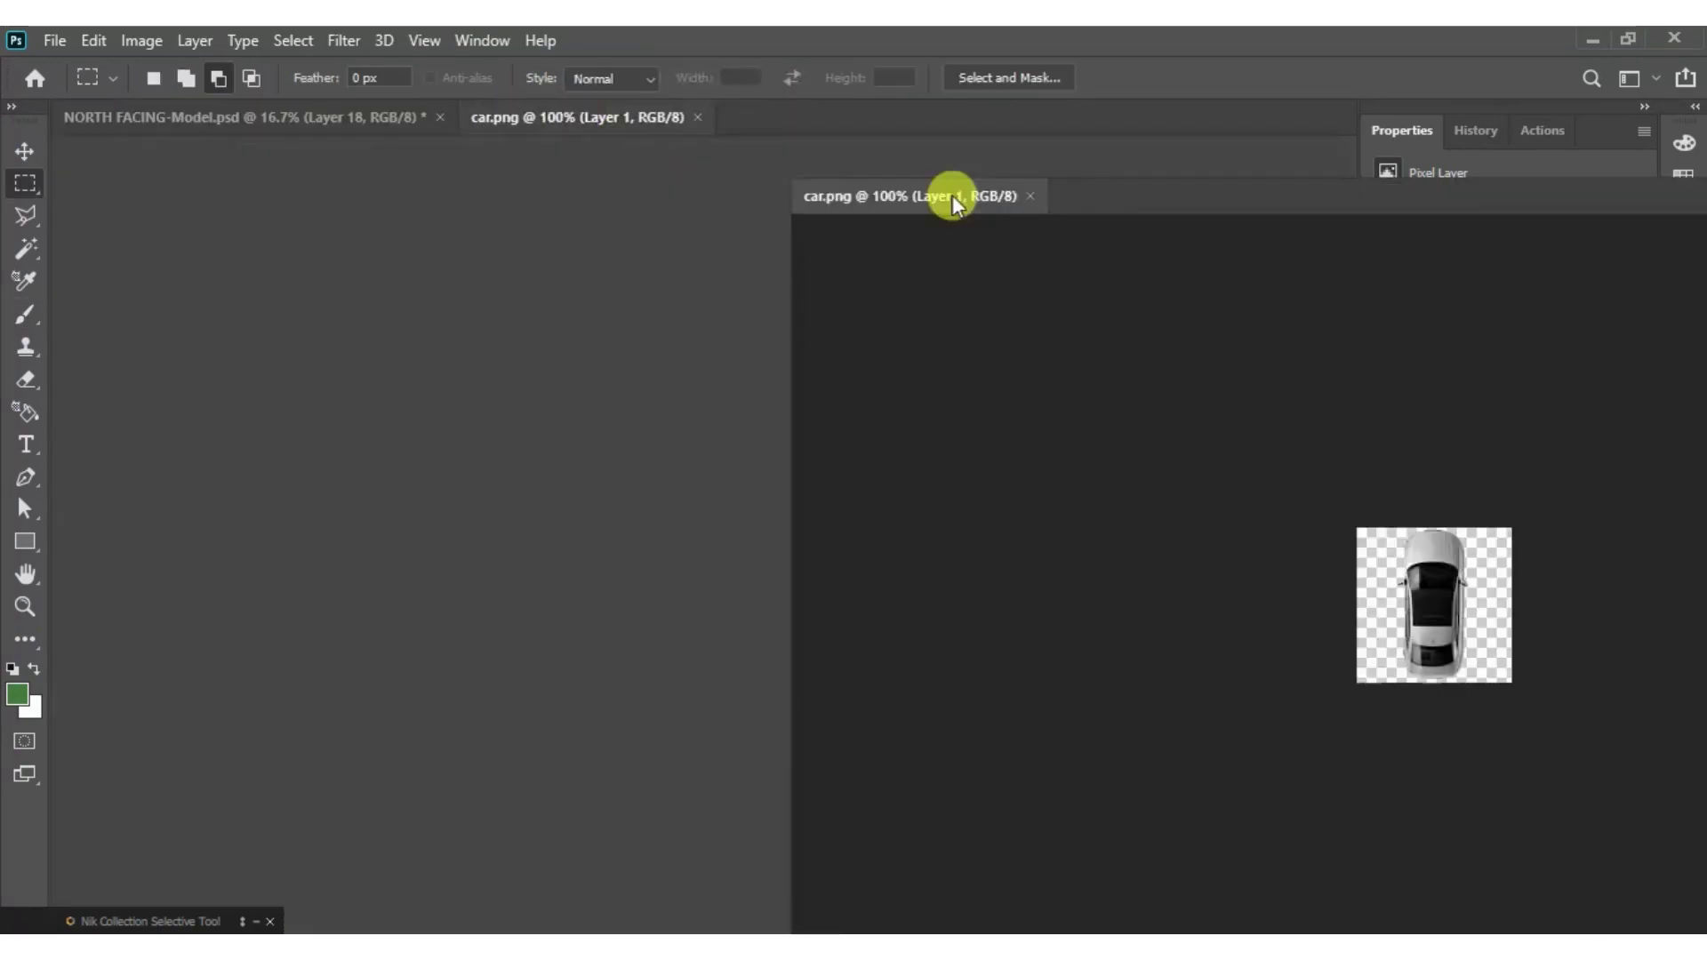
- Bring the car image into the floor plan as a new layer
left_click_drag(953, 195, 1005, 197)
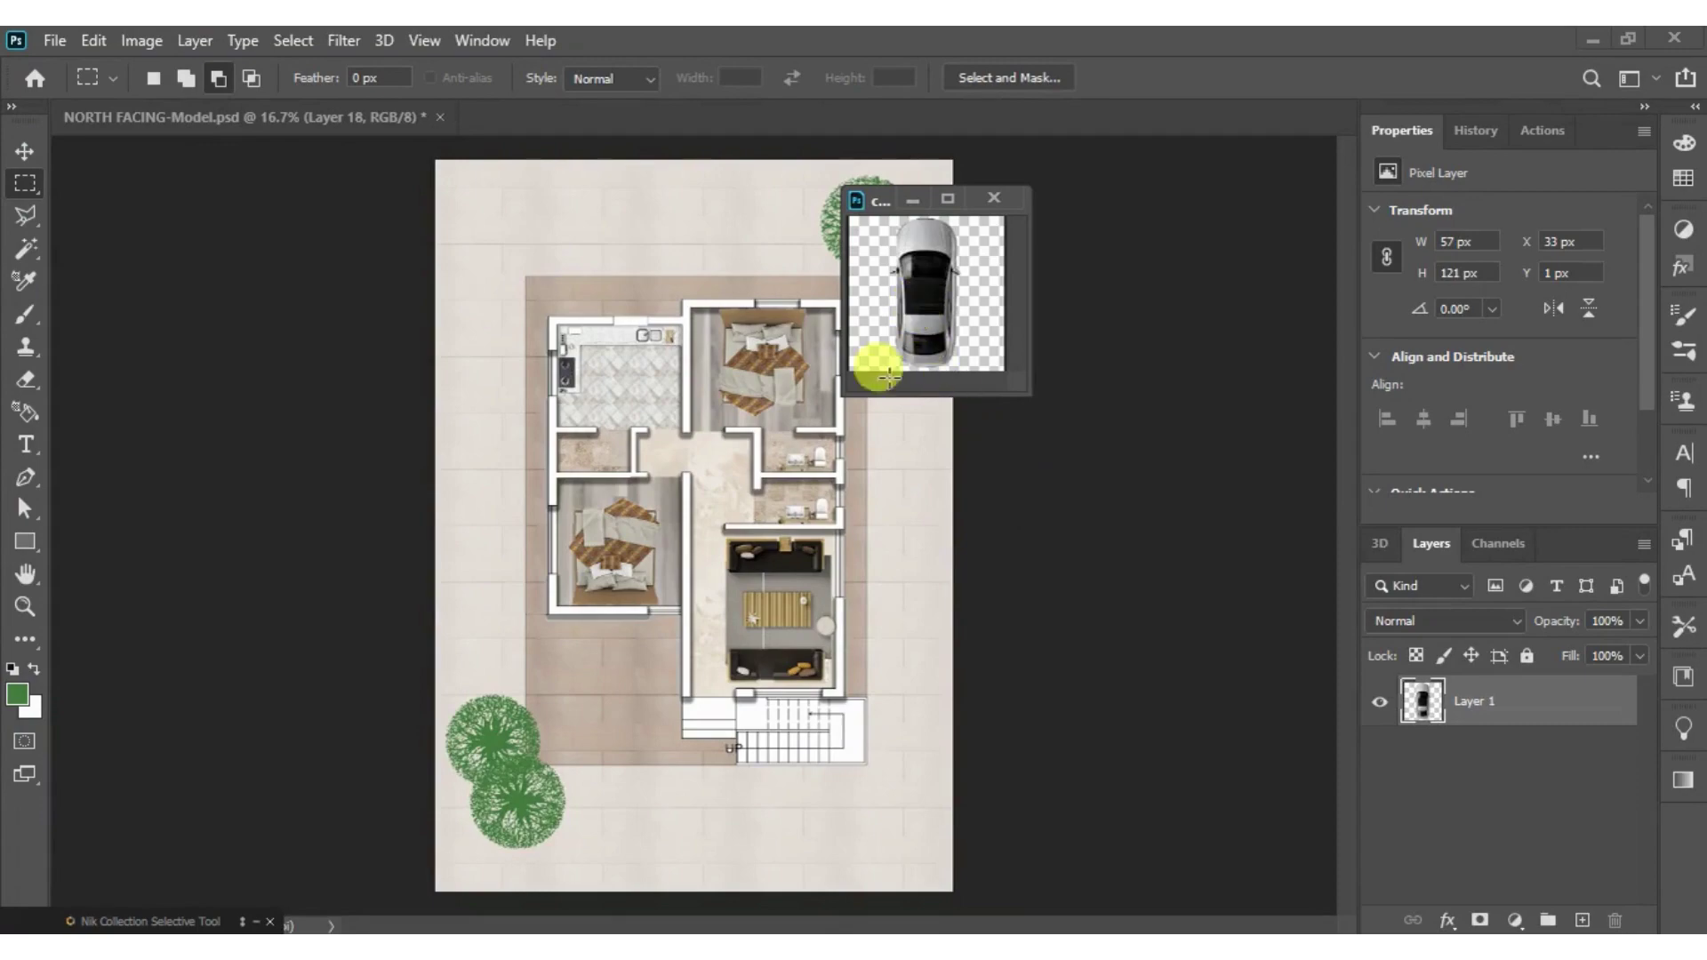
left_click_drag(876, 360, 578, 725)
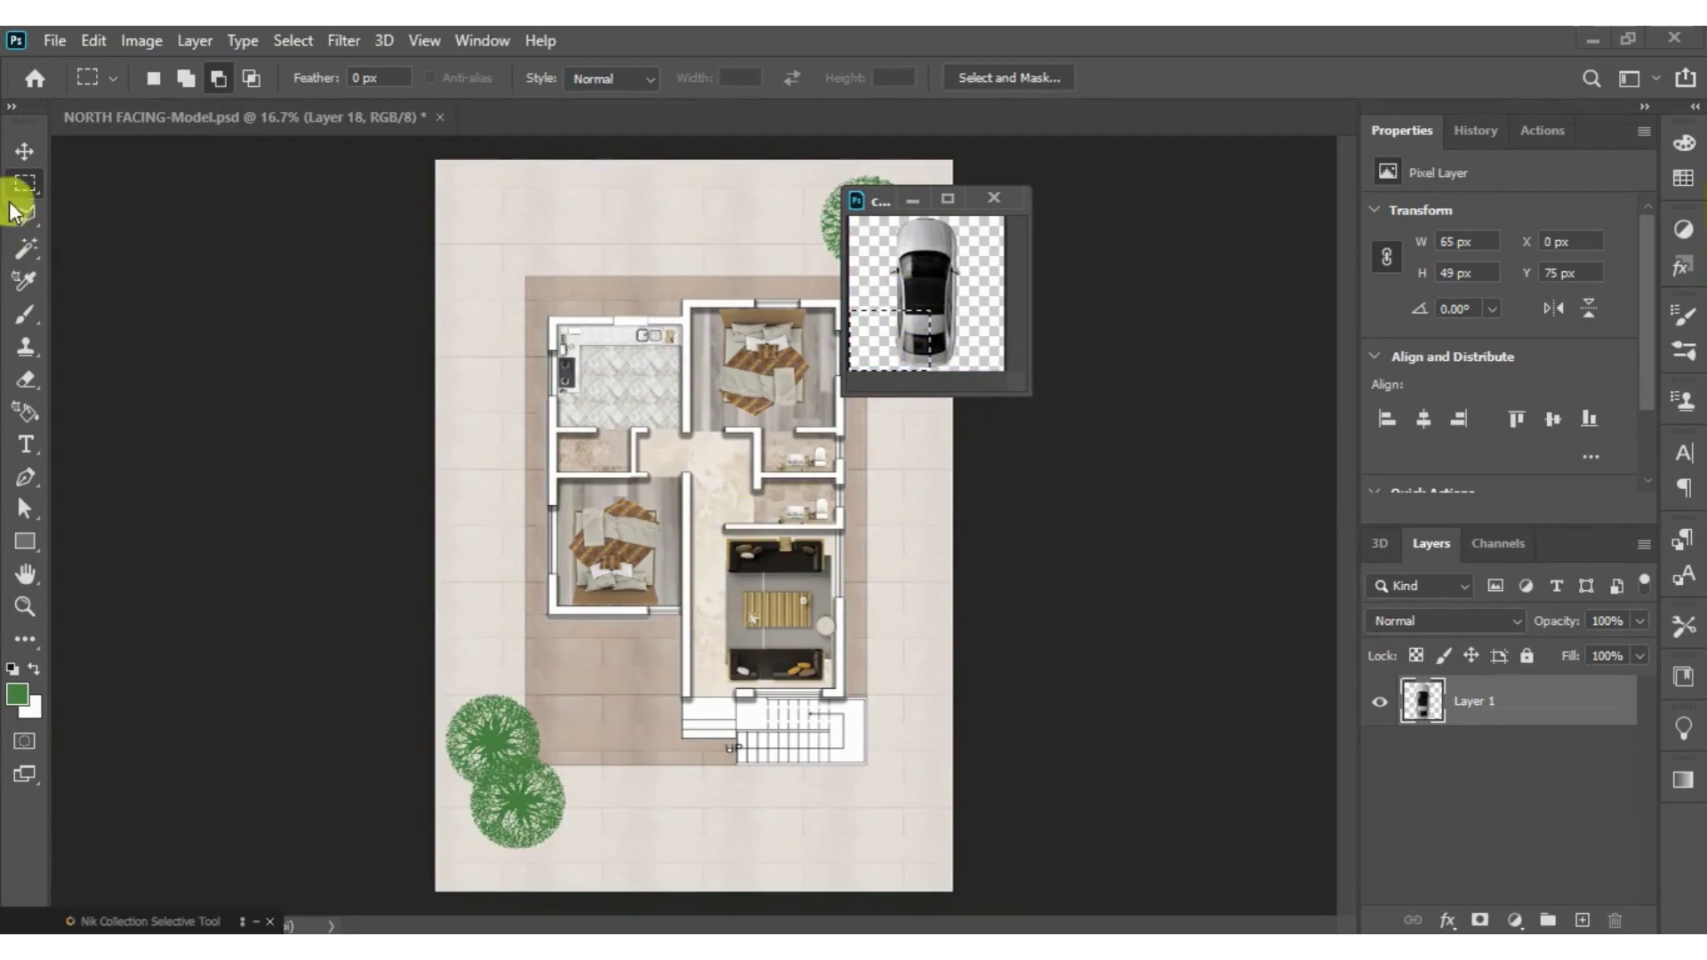
left_click(24, 150)
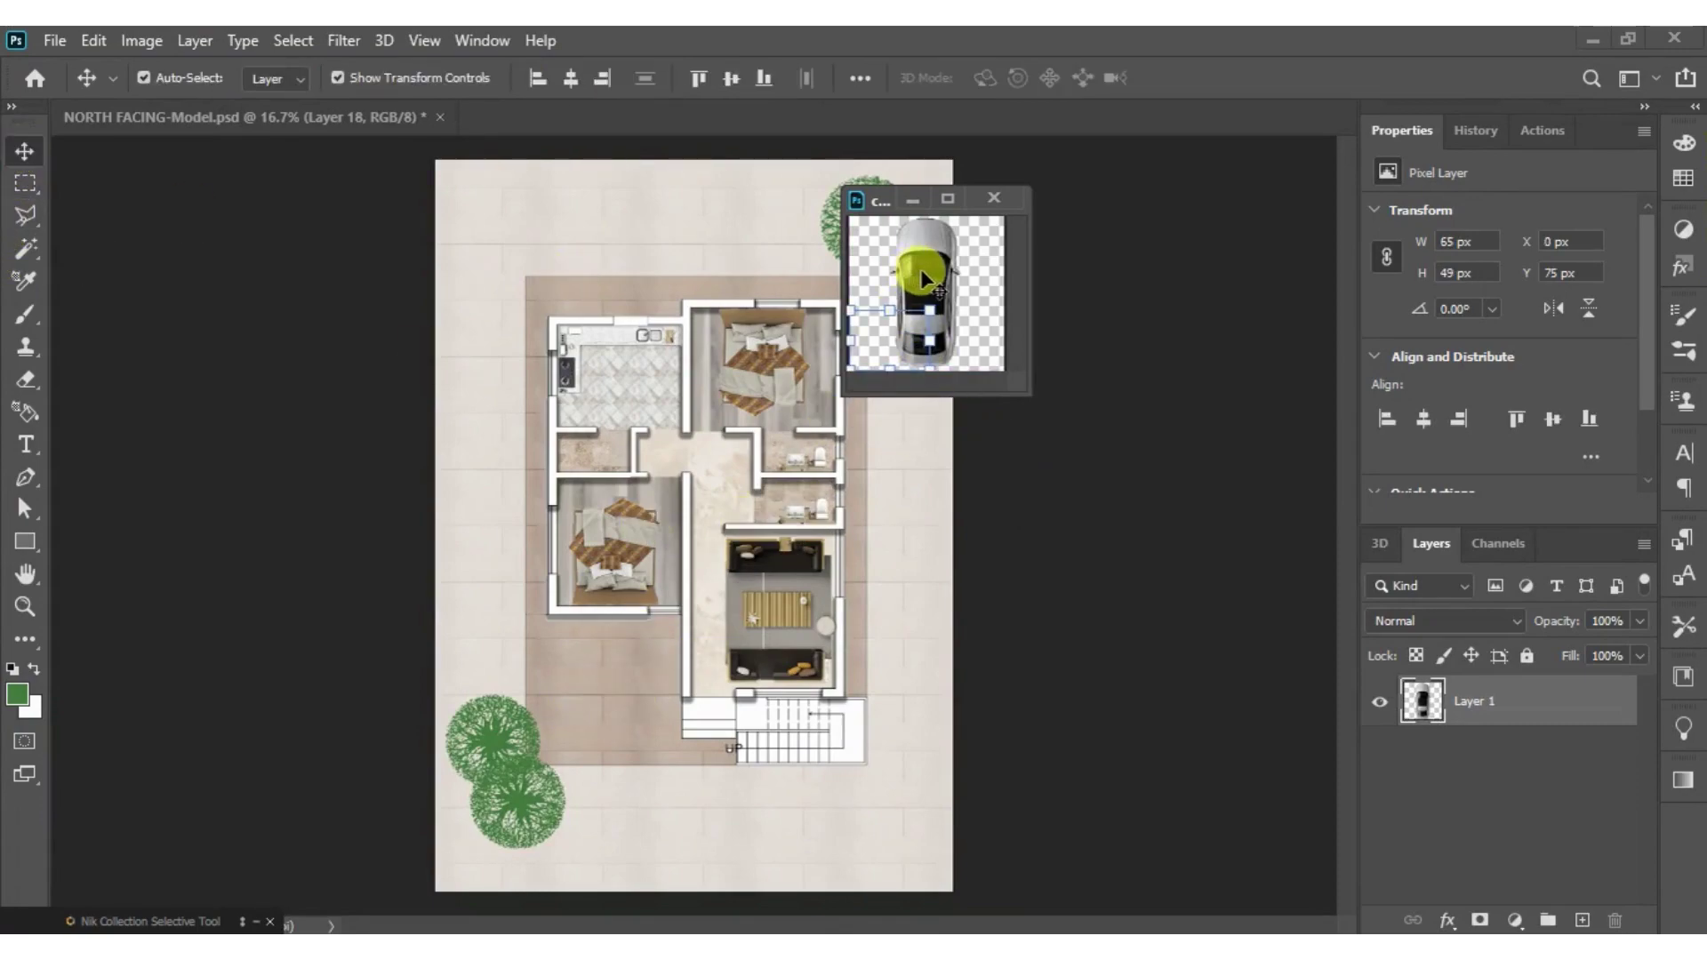
mouse_move(925, 280)
left_mouse_down()
mouse_move(628, 609)
mouse_move(625, 652)
mouse_move(687, 467)
left_mouse_up()
- Free-transform the car toward the lower-left parking area and close the car image window
key("ctrl+t")
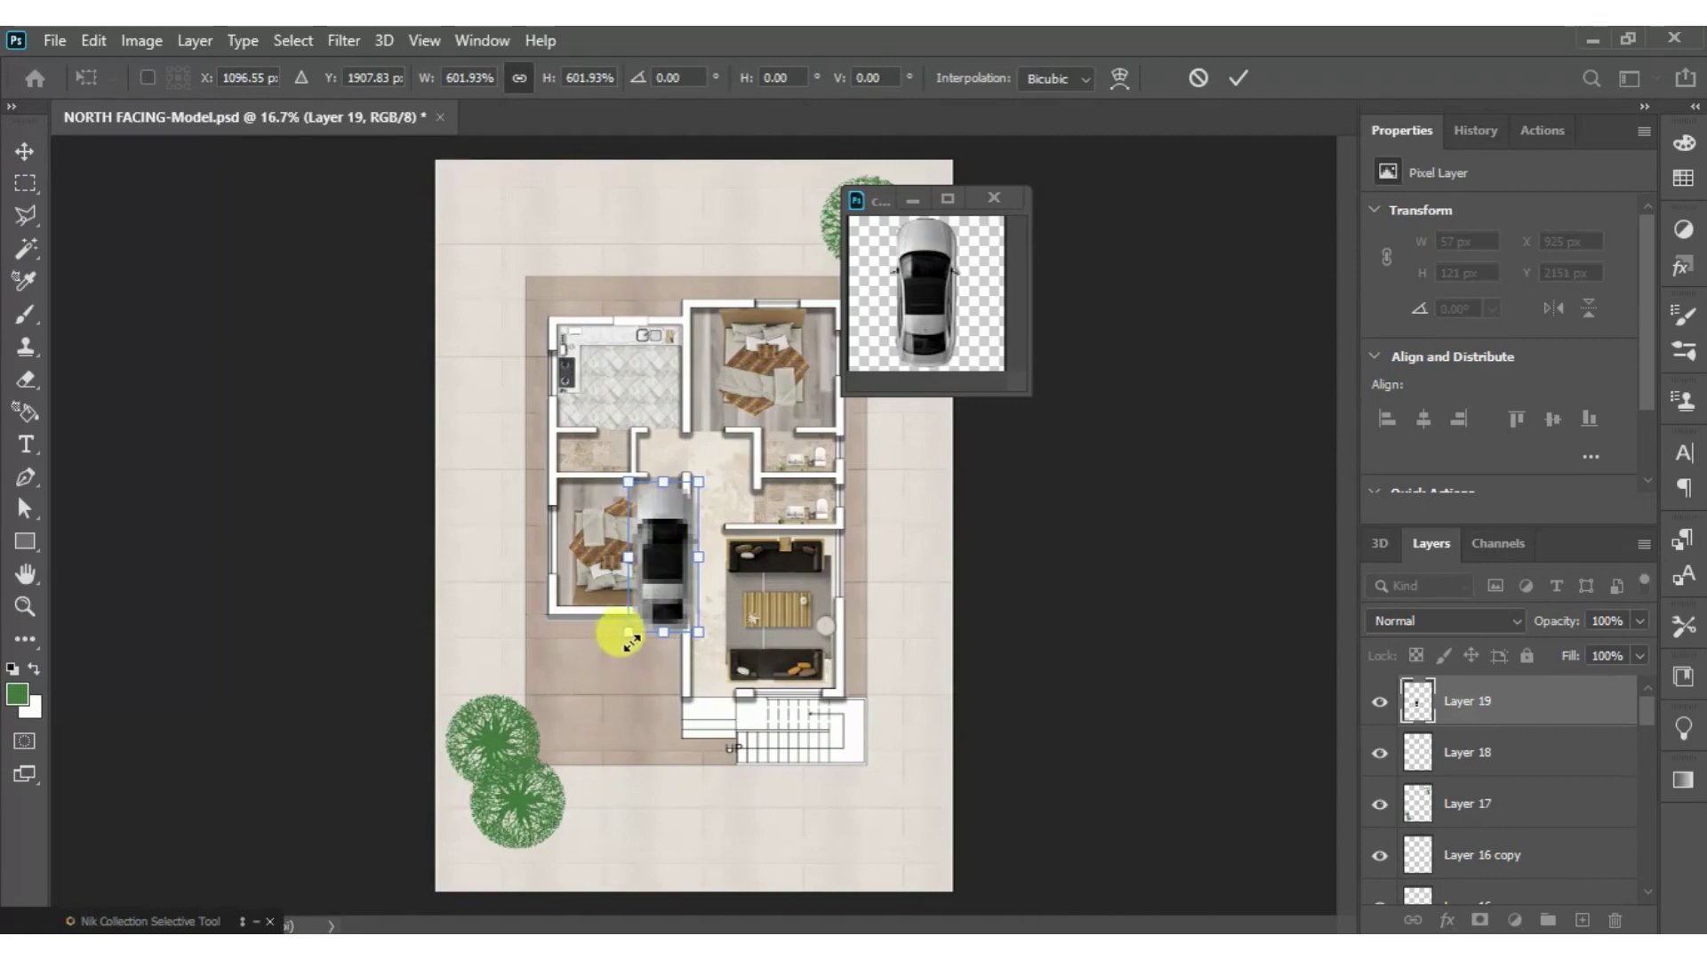
left_click_drag(633, 646, 592, 687)
left_click_drag(636, 616, 609, 721)
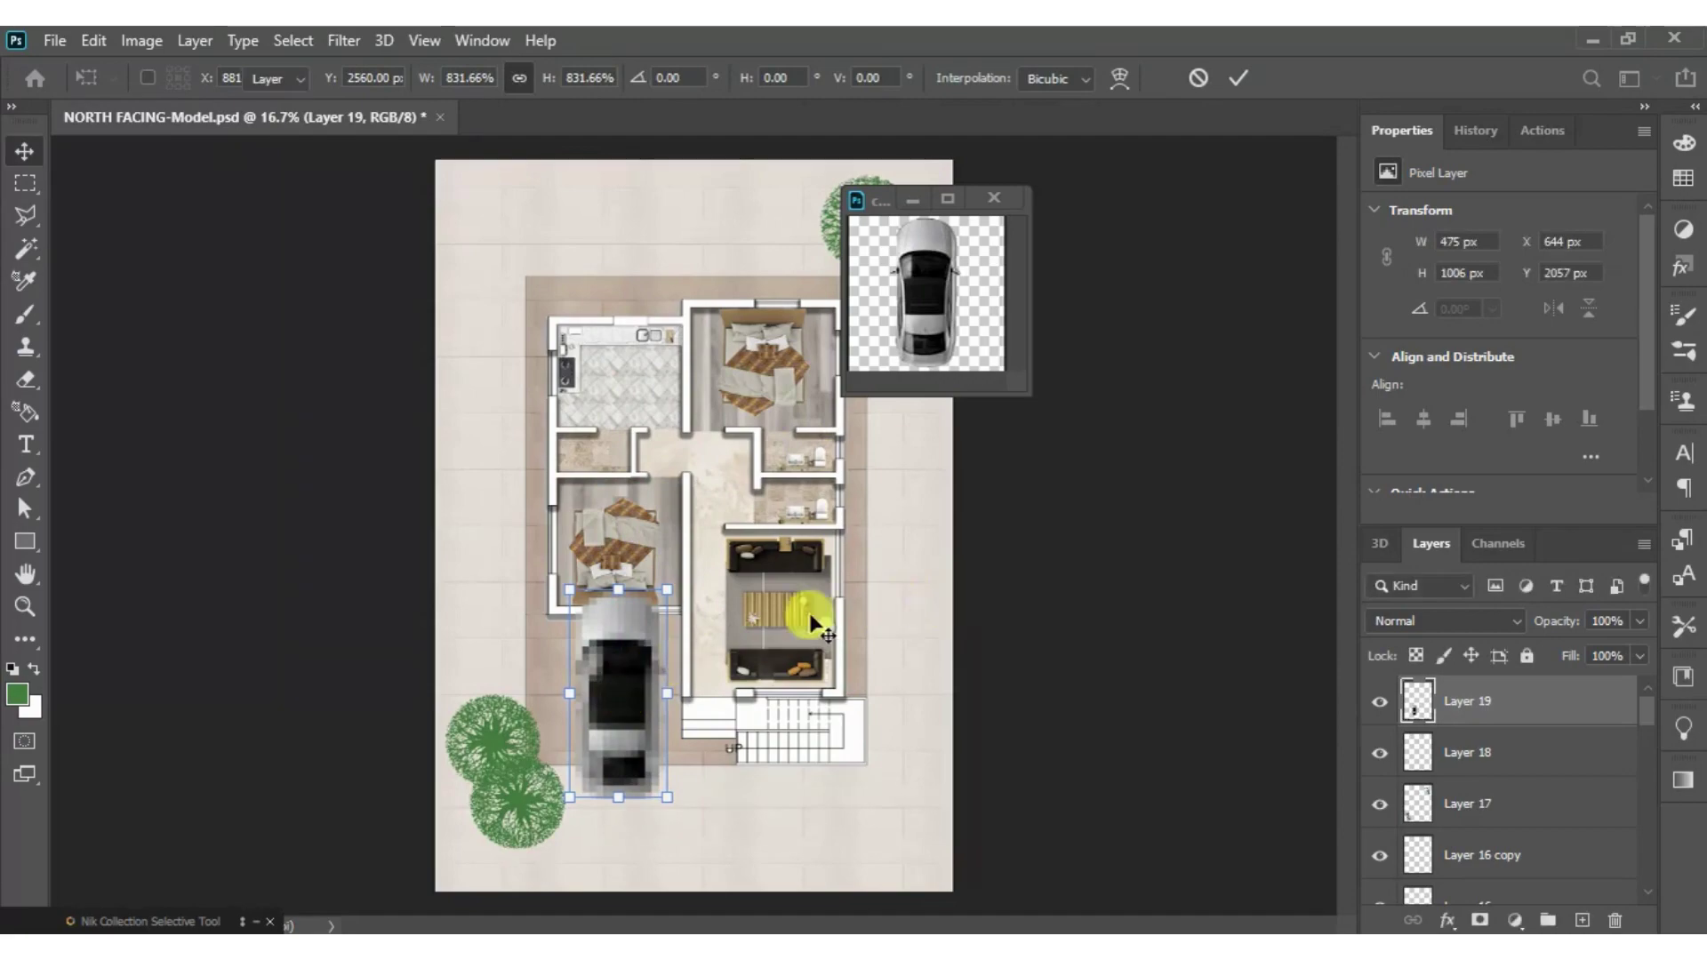
key("Return")
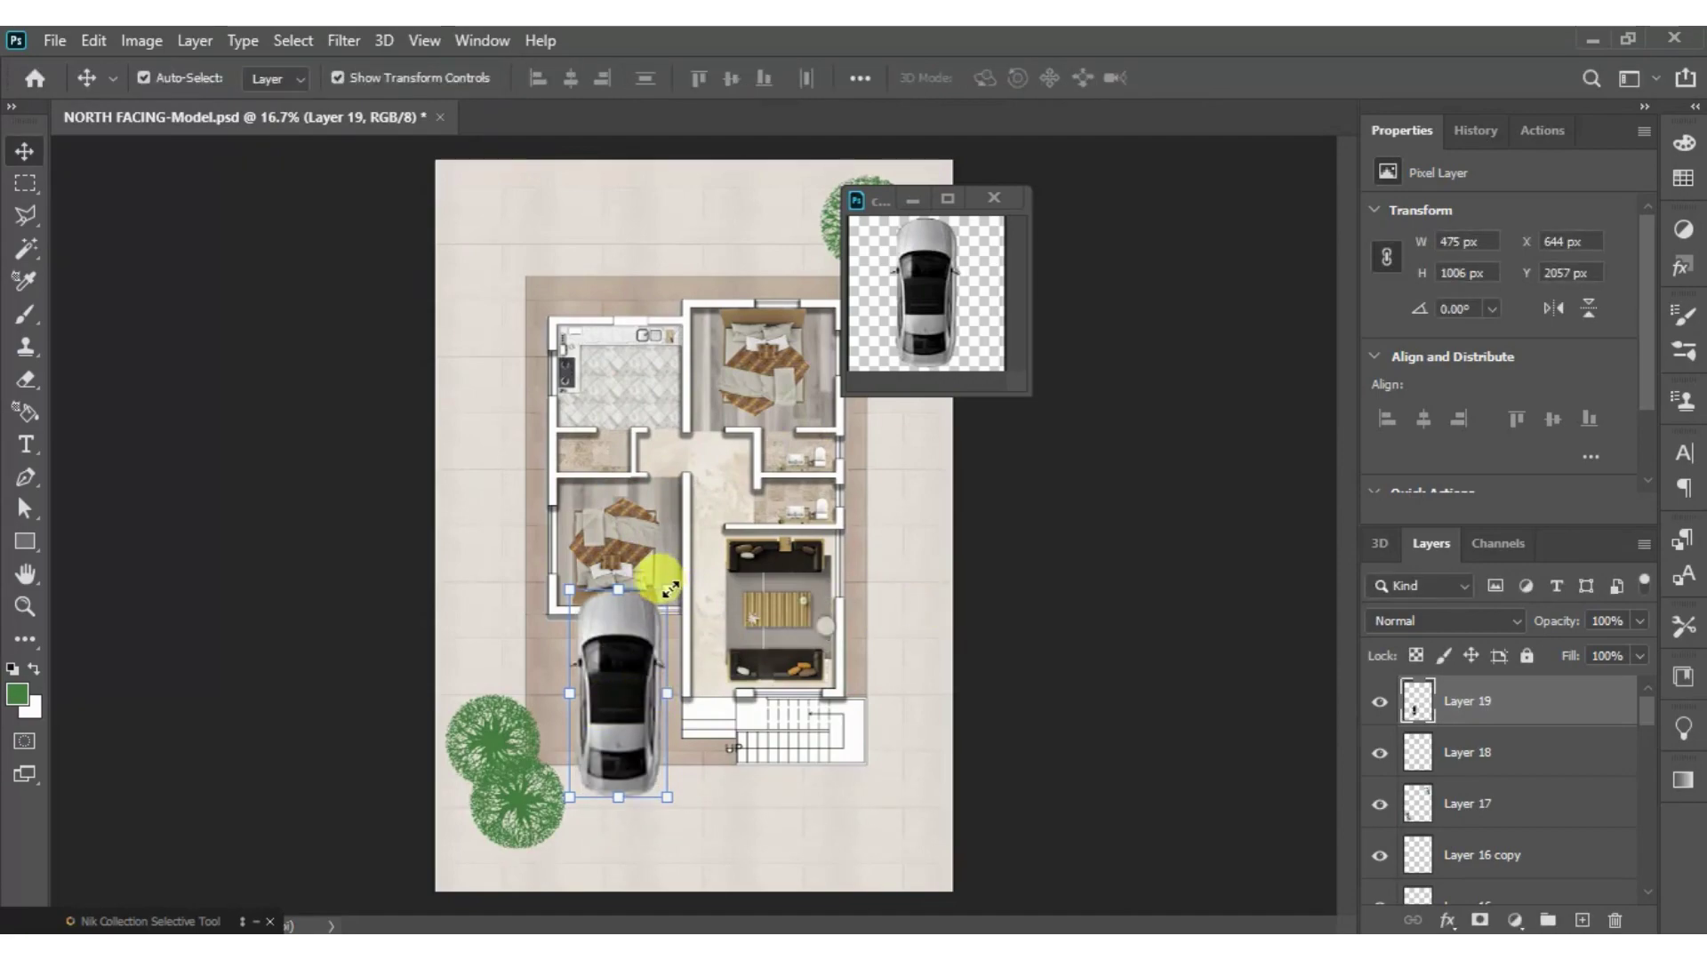
left_click_drag(669, 589, 646, 630)
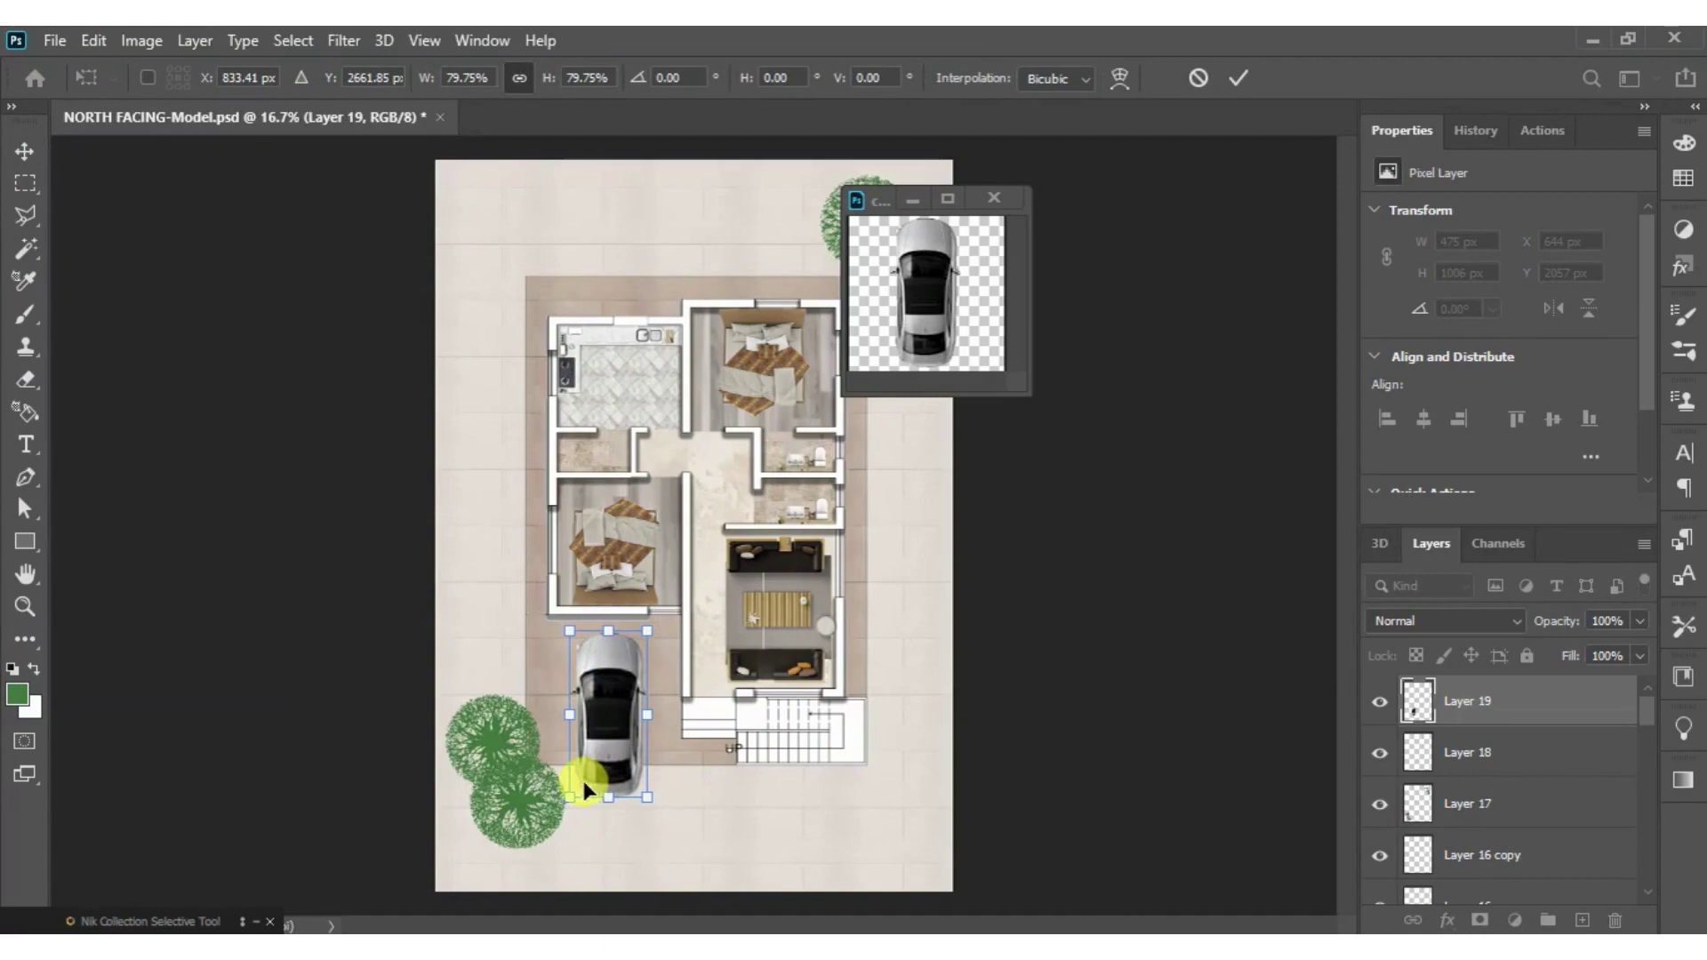
mouse_move(570, 791)
left_mouse_down()
mouse_move(594, 719)
mouse_move(659, 685)
left_mouse_up()
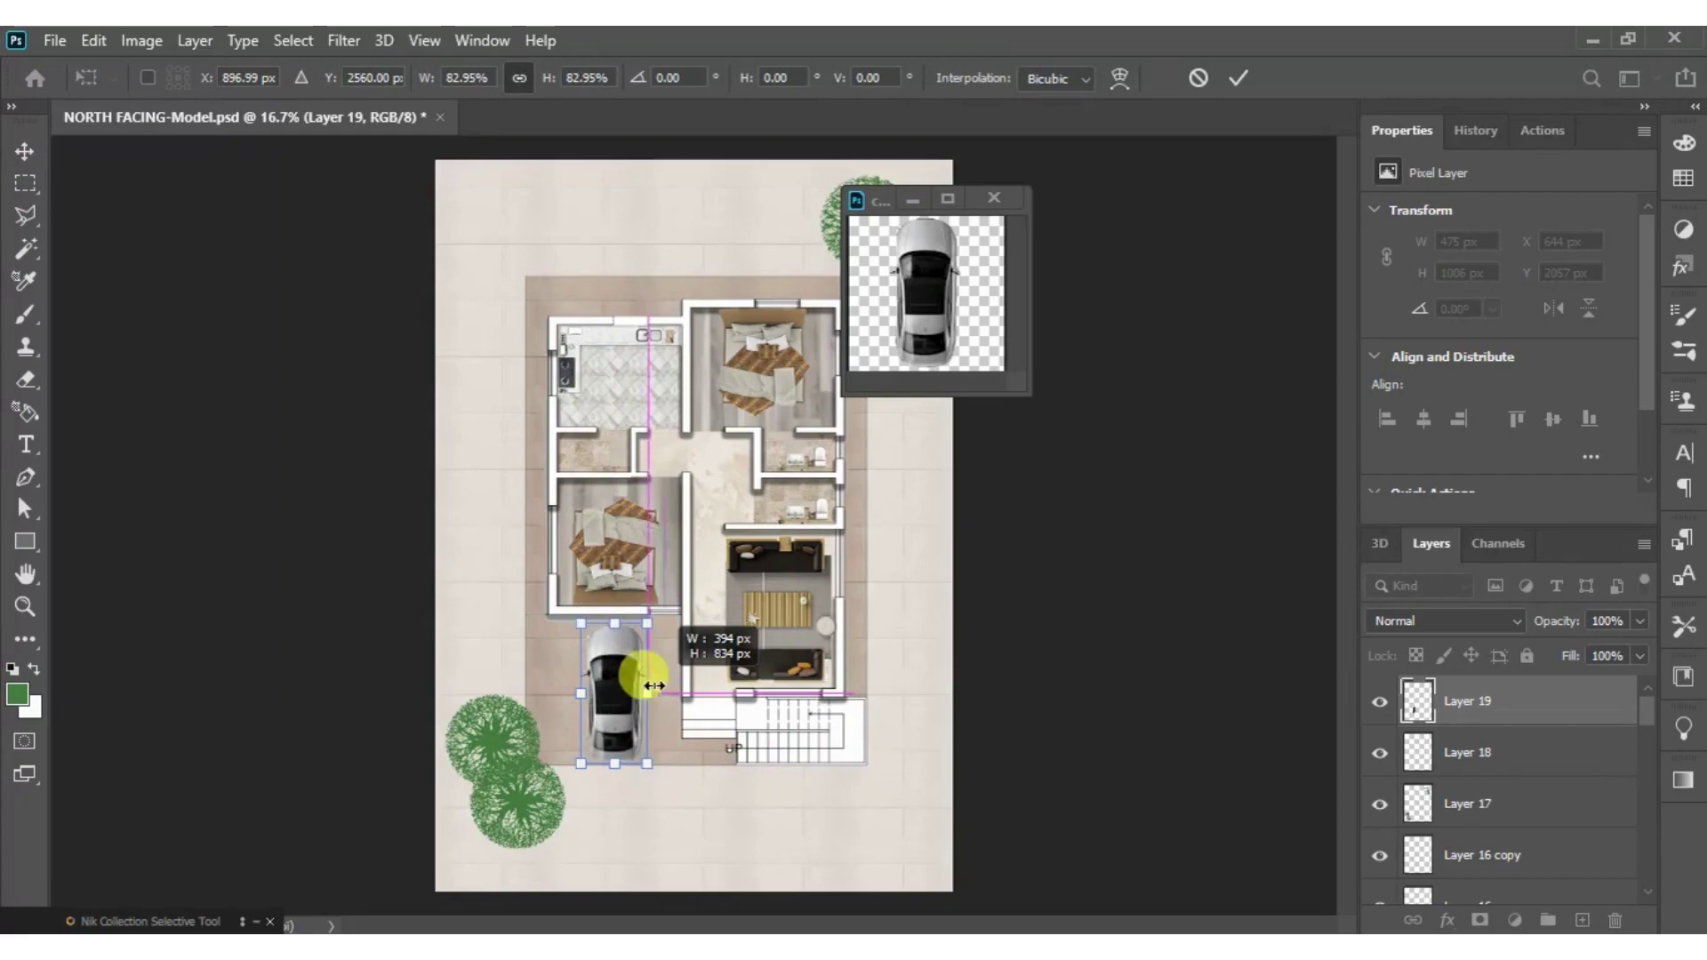
left_click_drag(659, 685, 646, 693)
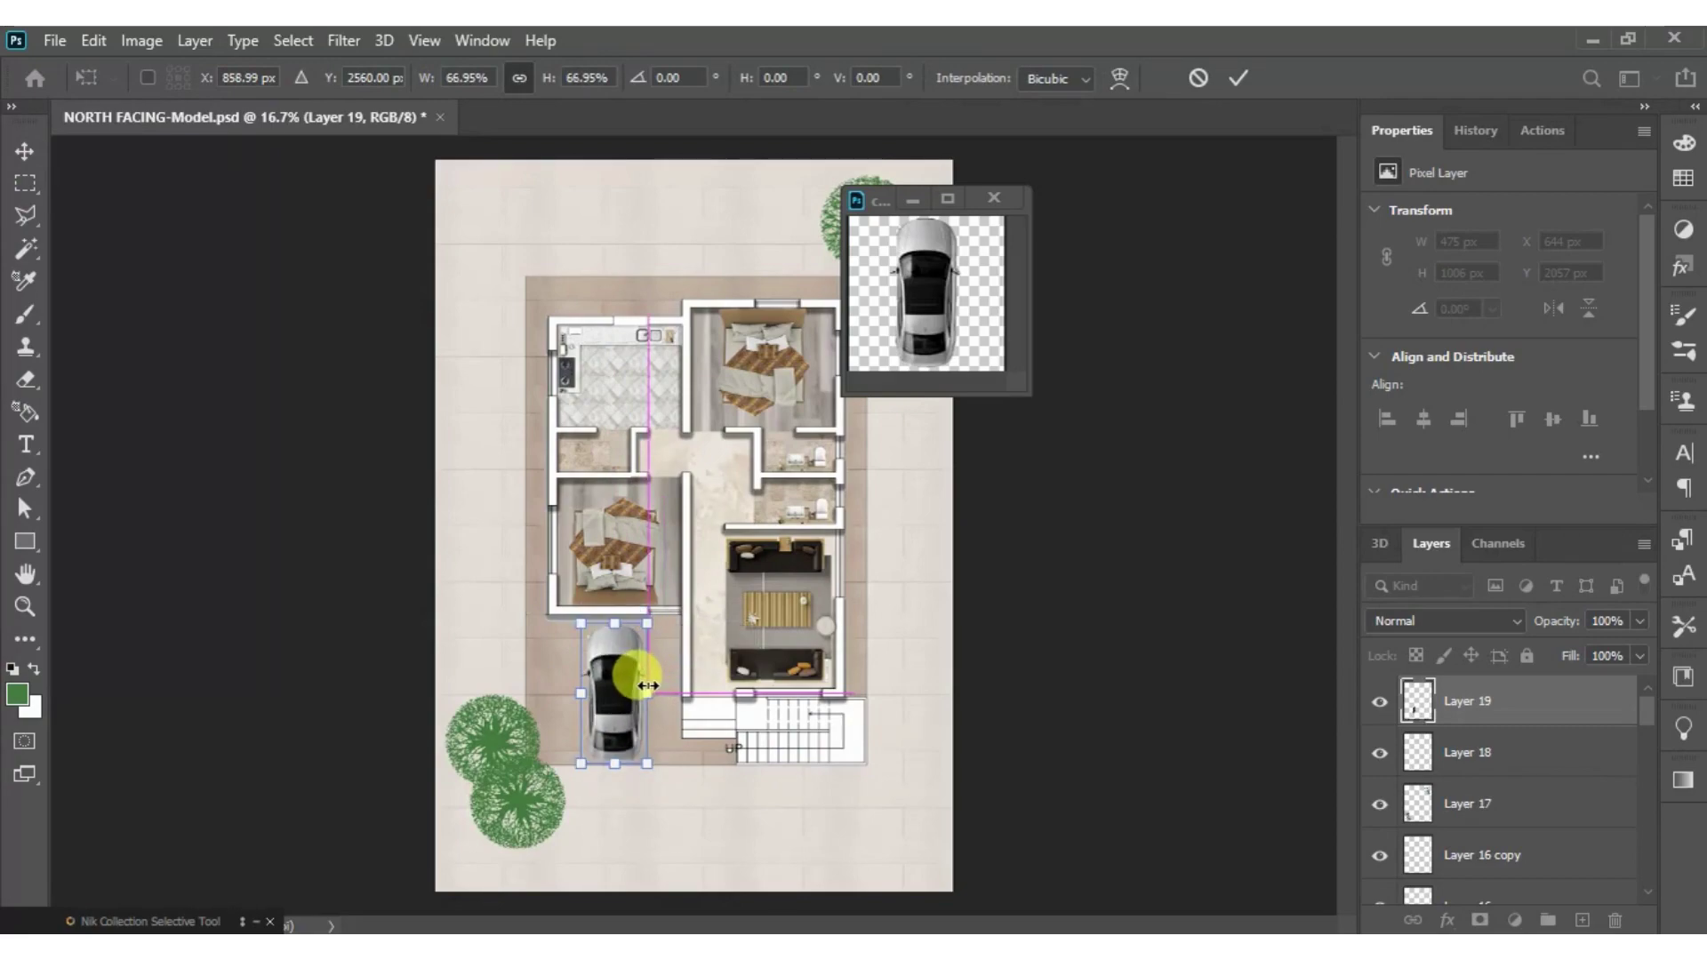
left_click(1000, 192)
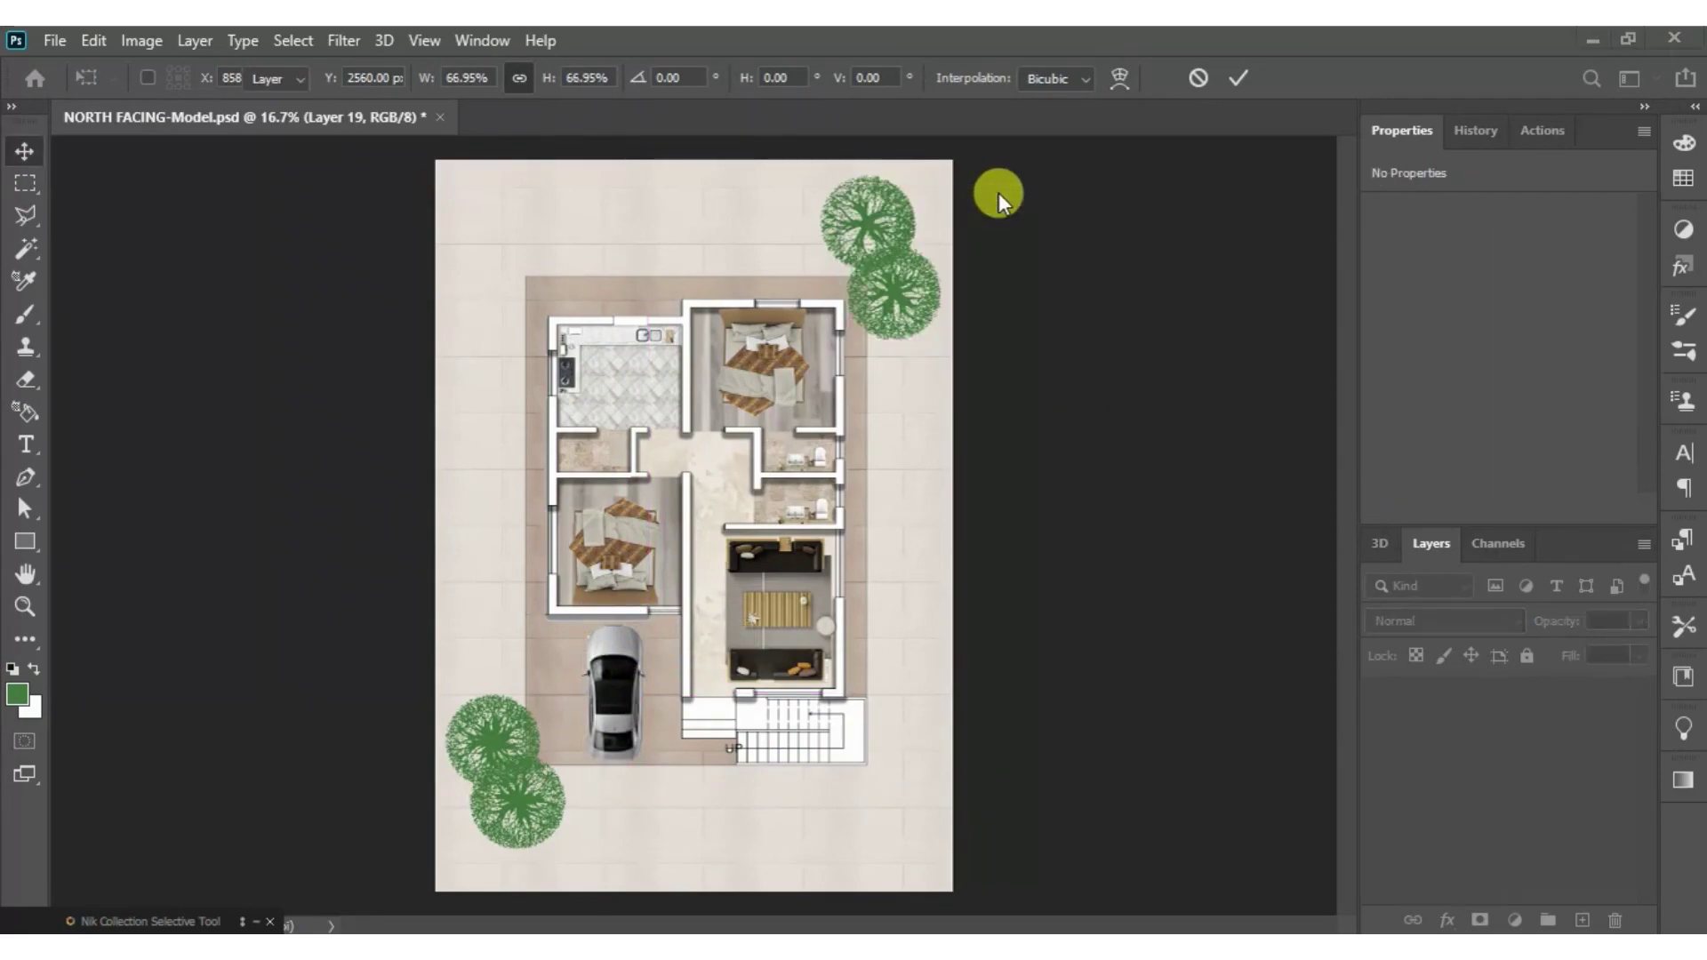
key("Return")
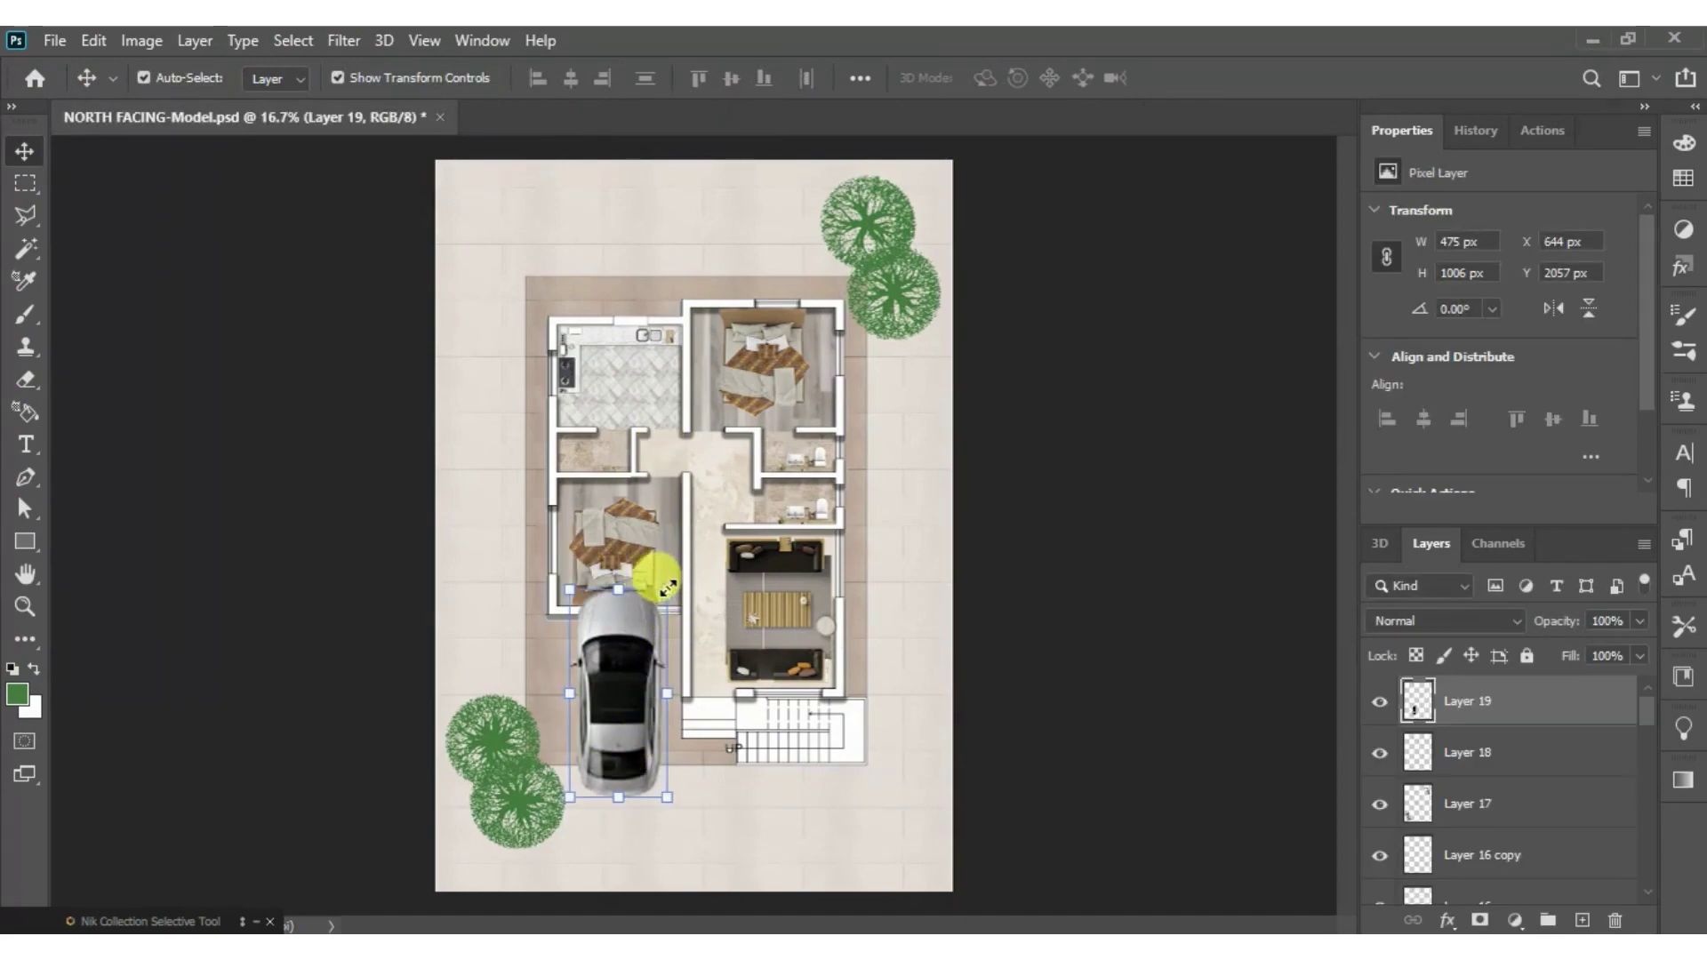
- Scale the car to about 72%, align it in the parking bay, and commit
left_click_drag(668, 587, 652, 620)
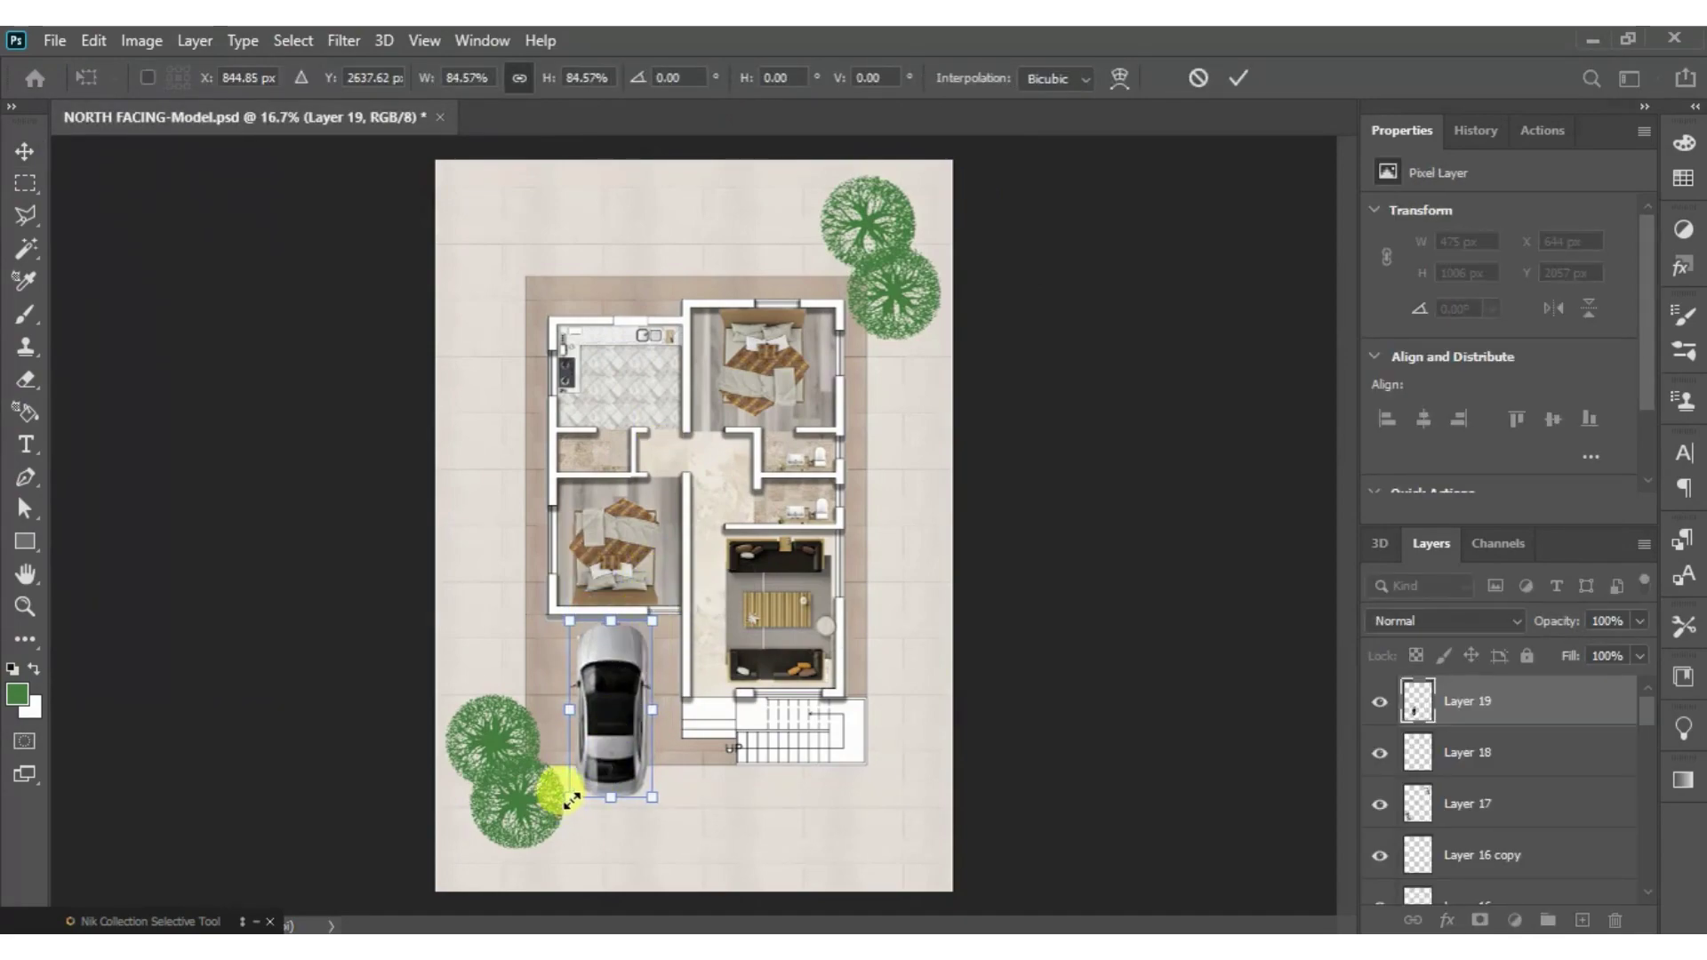
left_click_drag(570, 798, 584, 772)
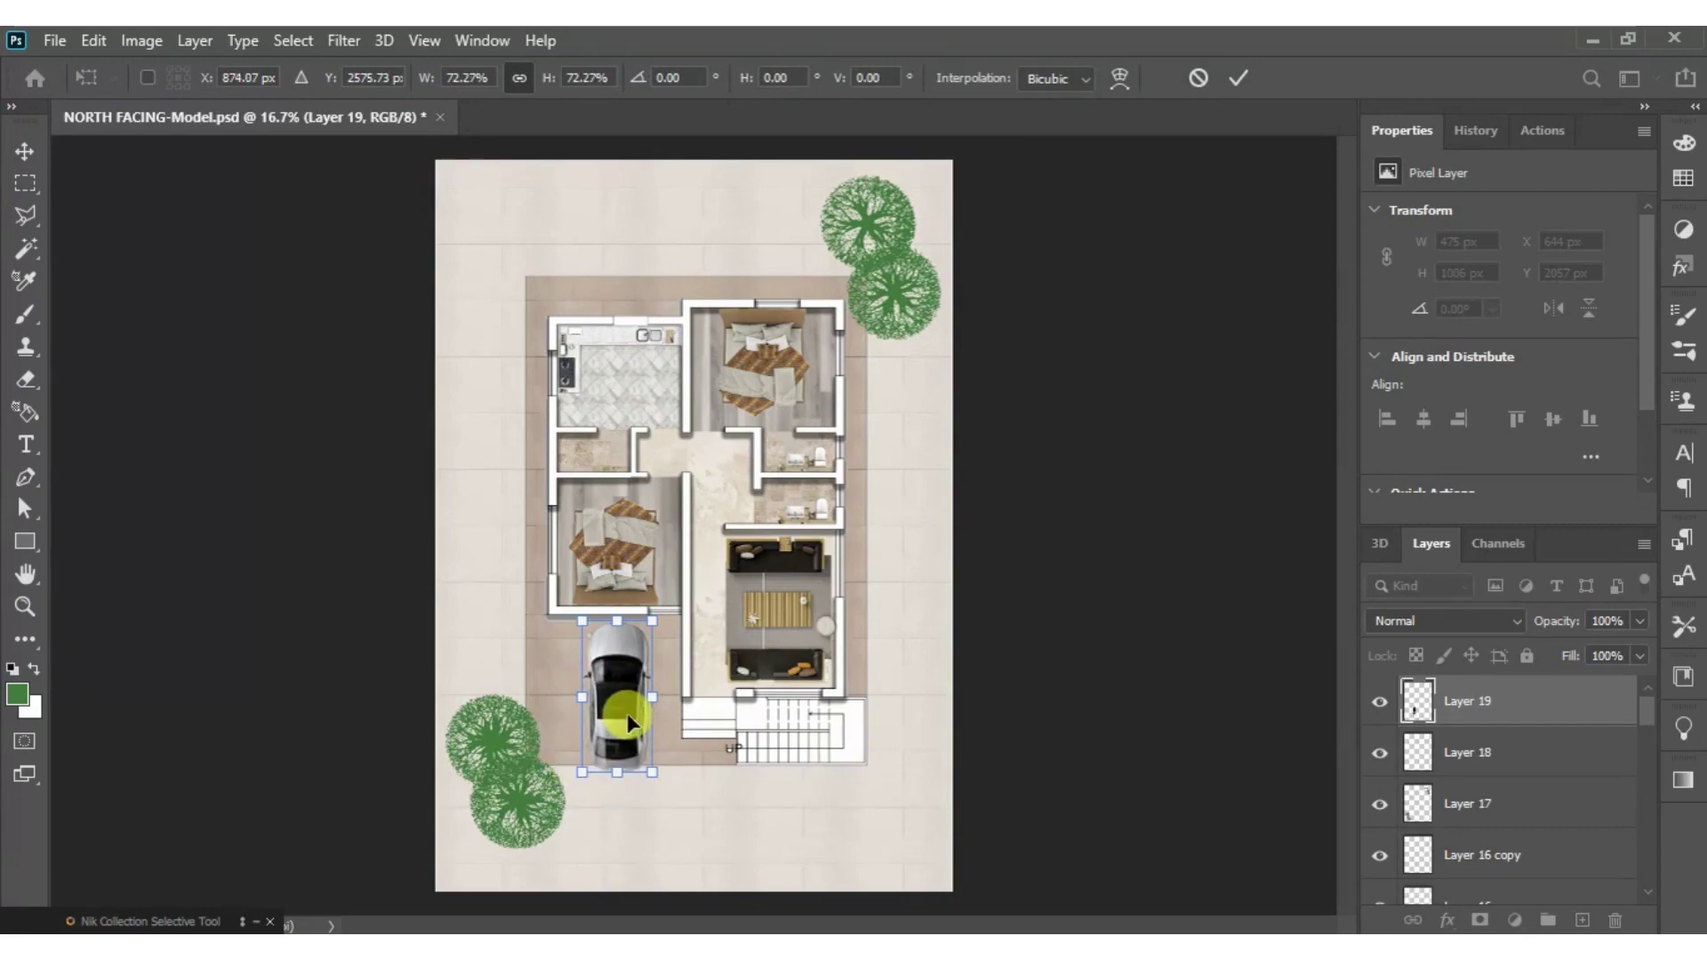
left_click_drag(627, 713, 611, 714)
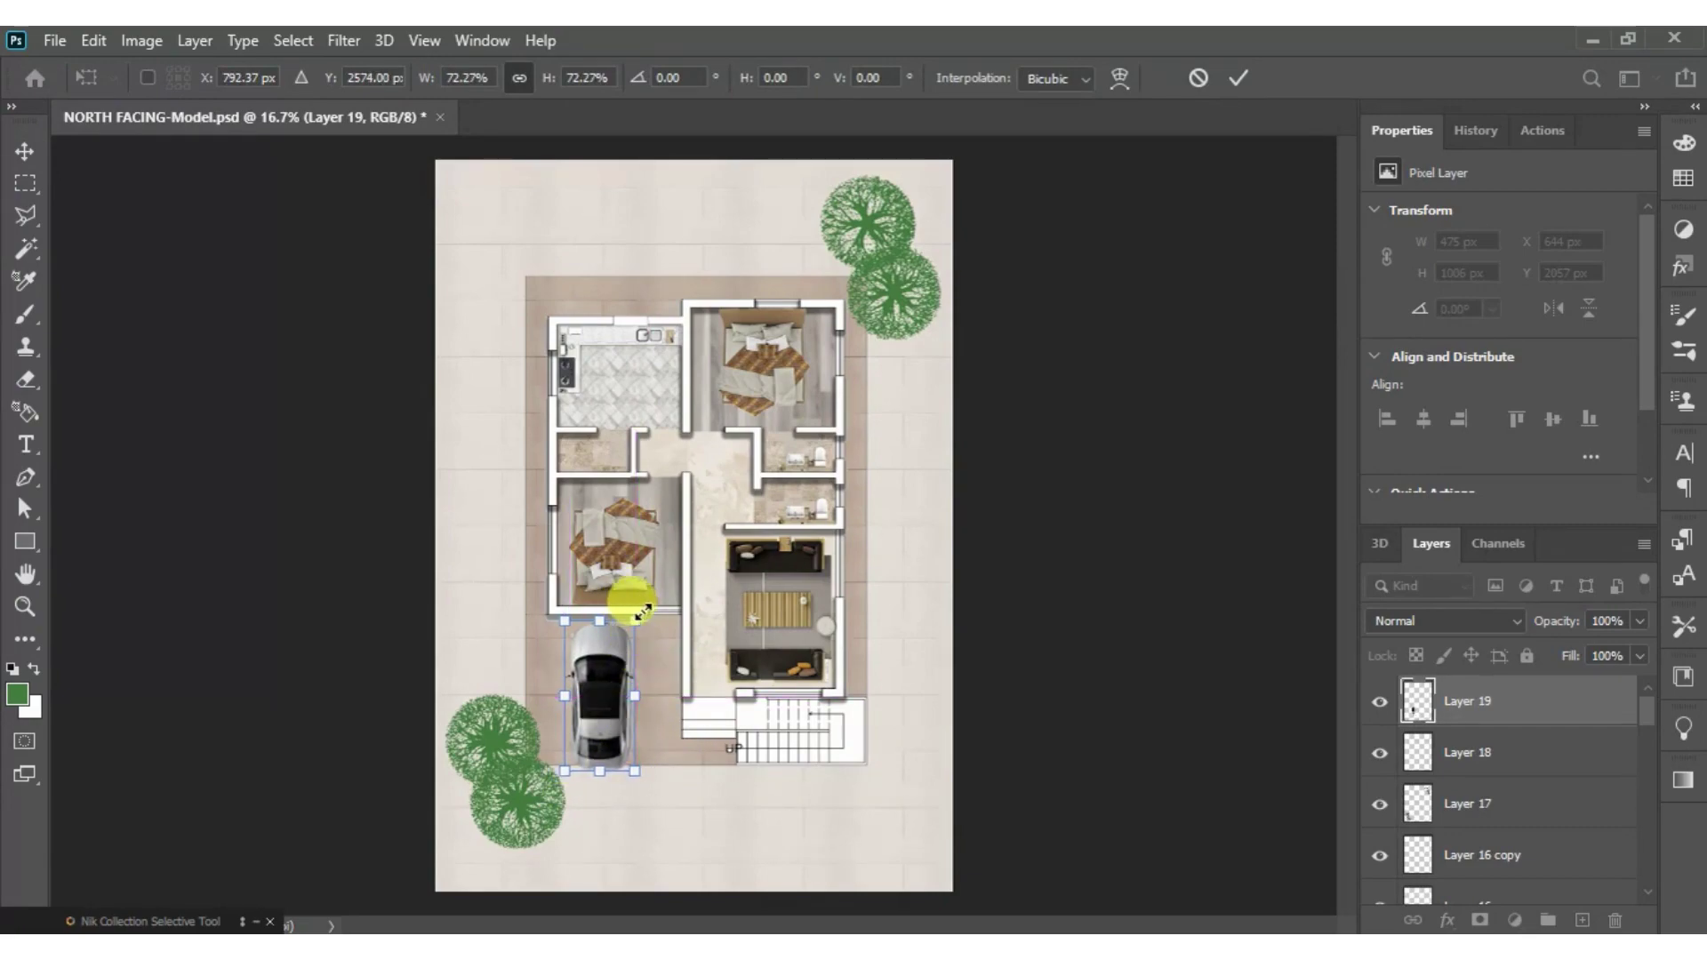
left_click_drag(594, 712, 612, 711)
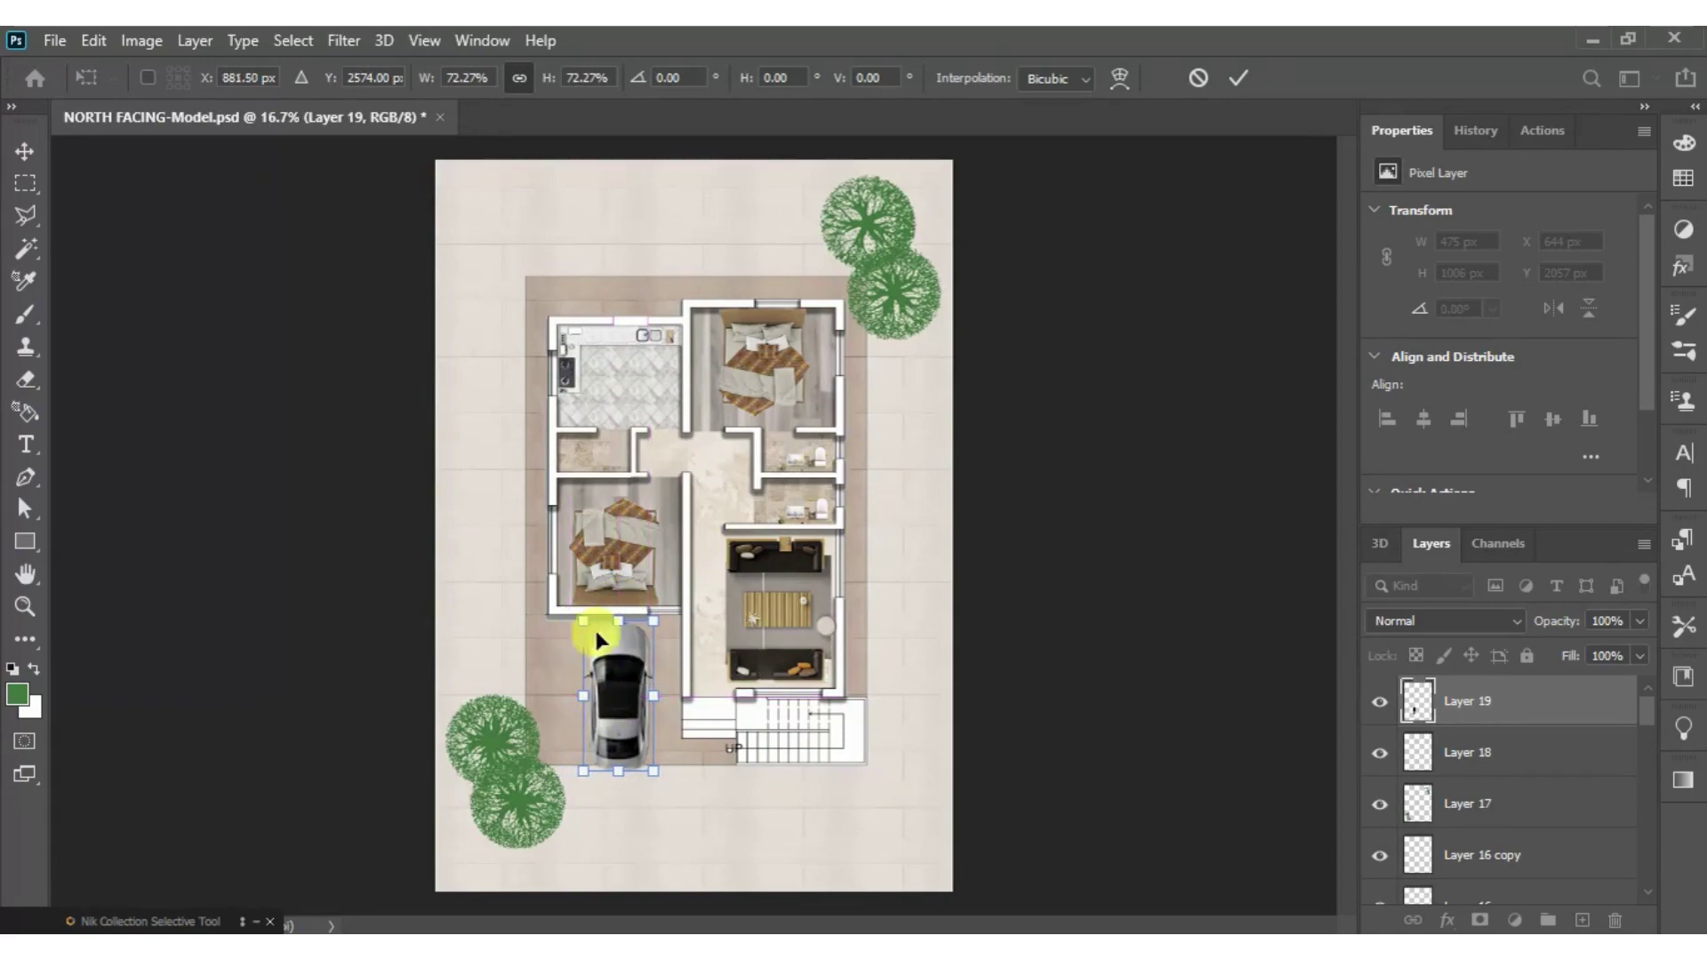
left_click_drag(602, 683, 595, 683)
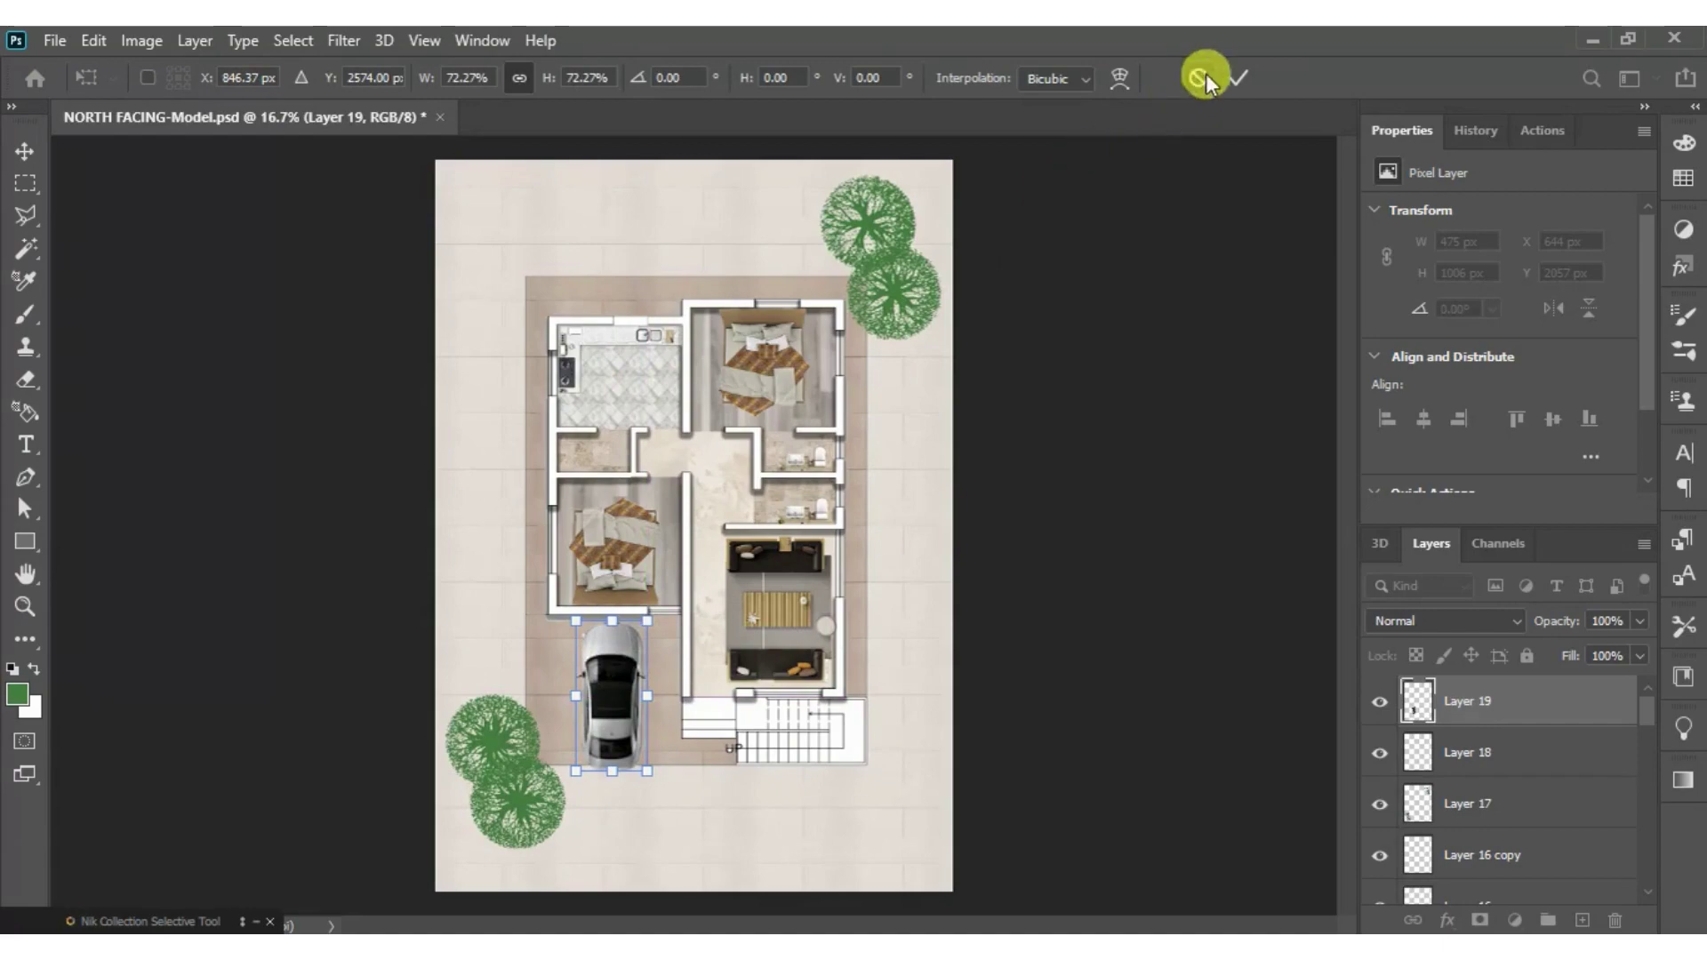
key("Return")
left_click(1032, 513)
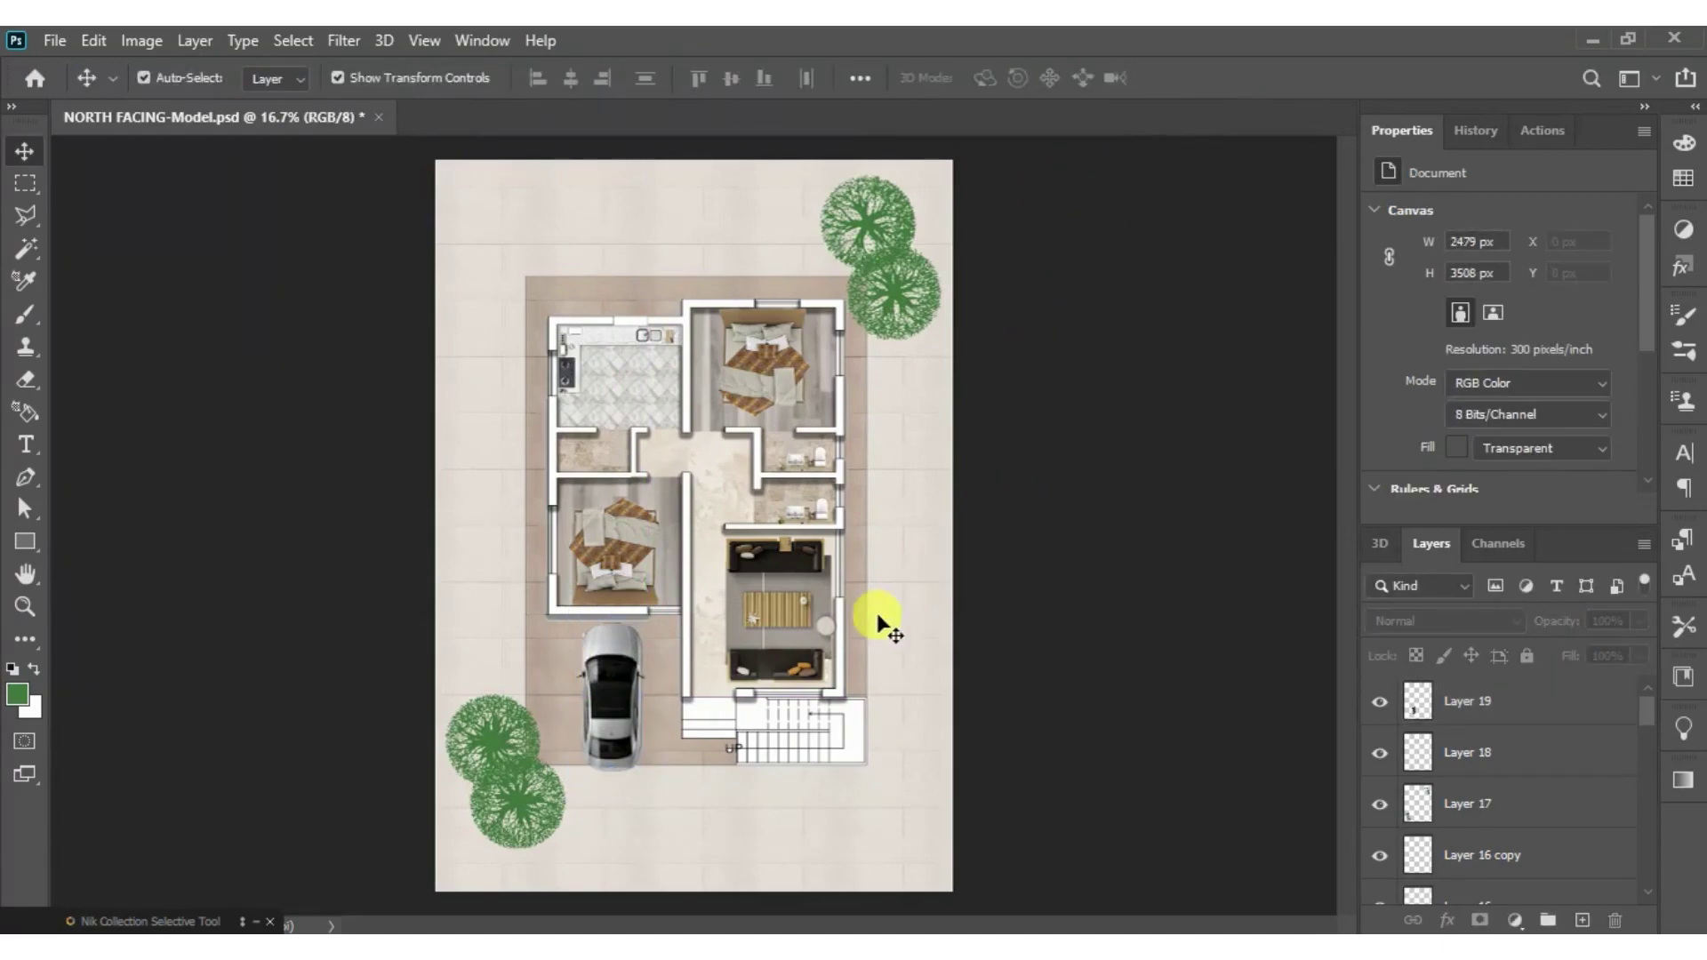
key("ctrl+plus")
key("ctrl+plus")
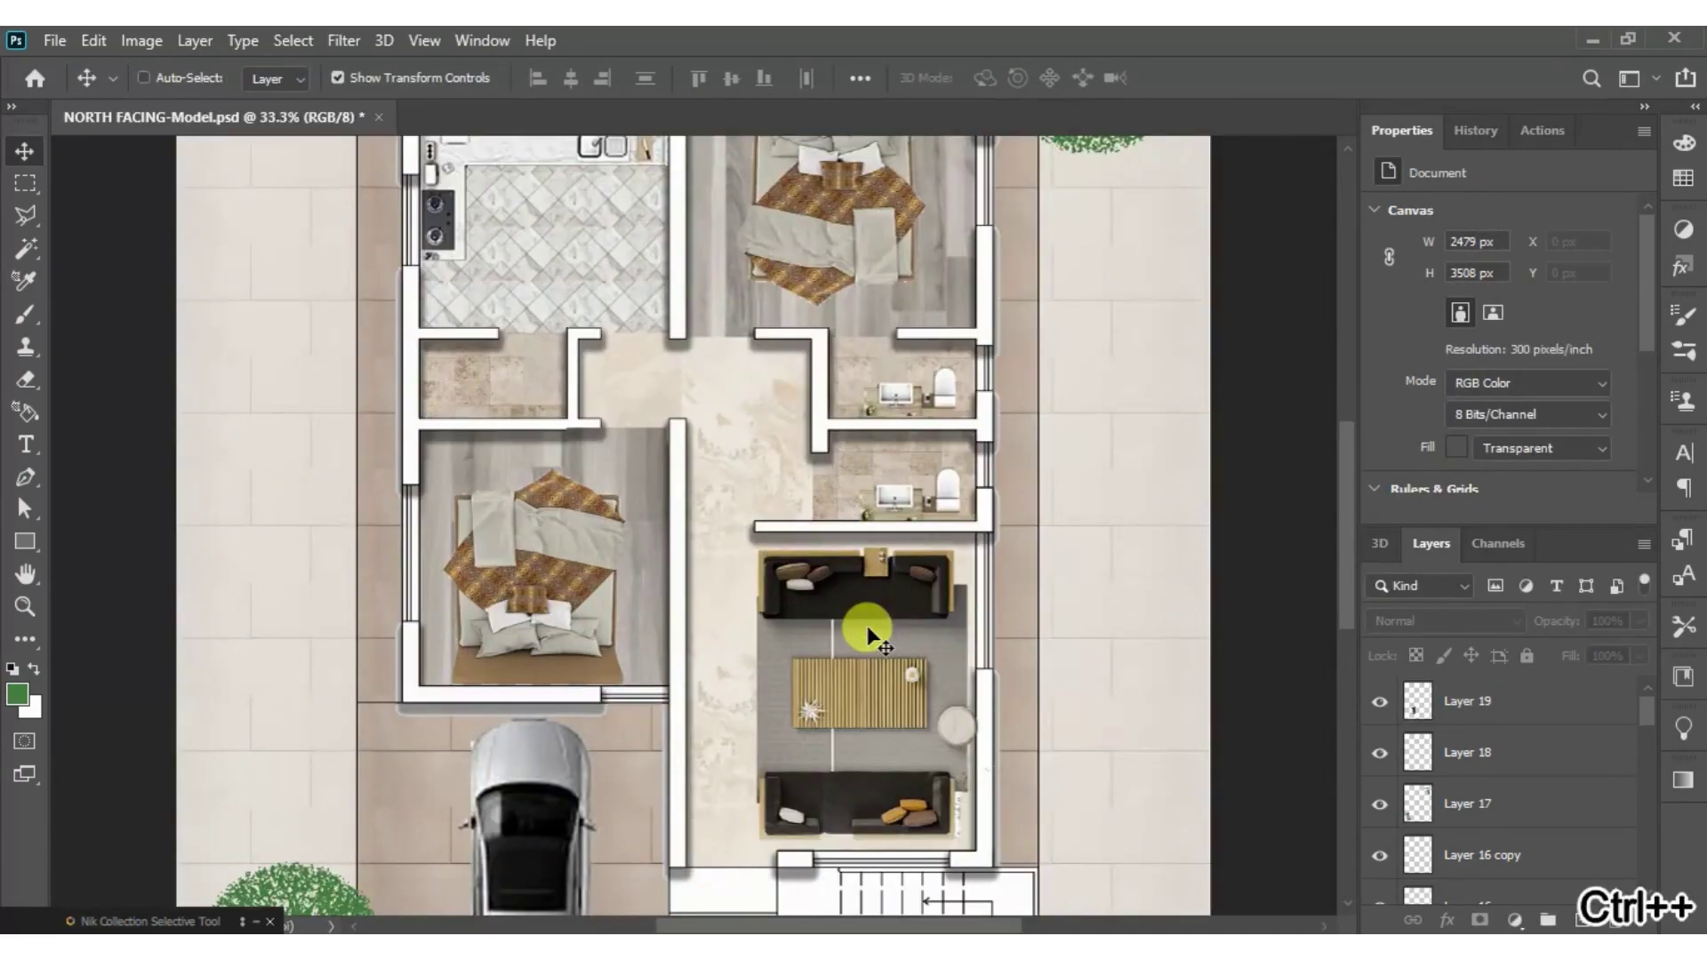
scroll(867, 633, "up", 1)
scroll(868, 633, "up", 1)
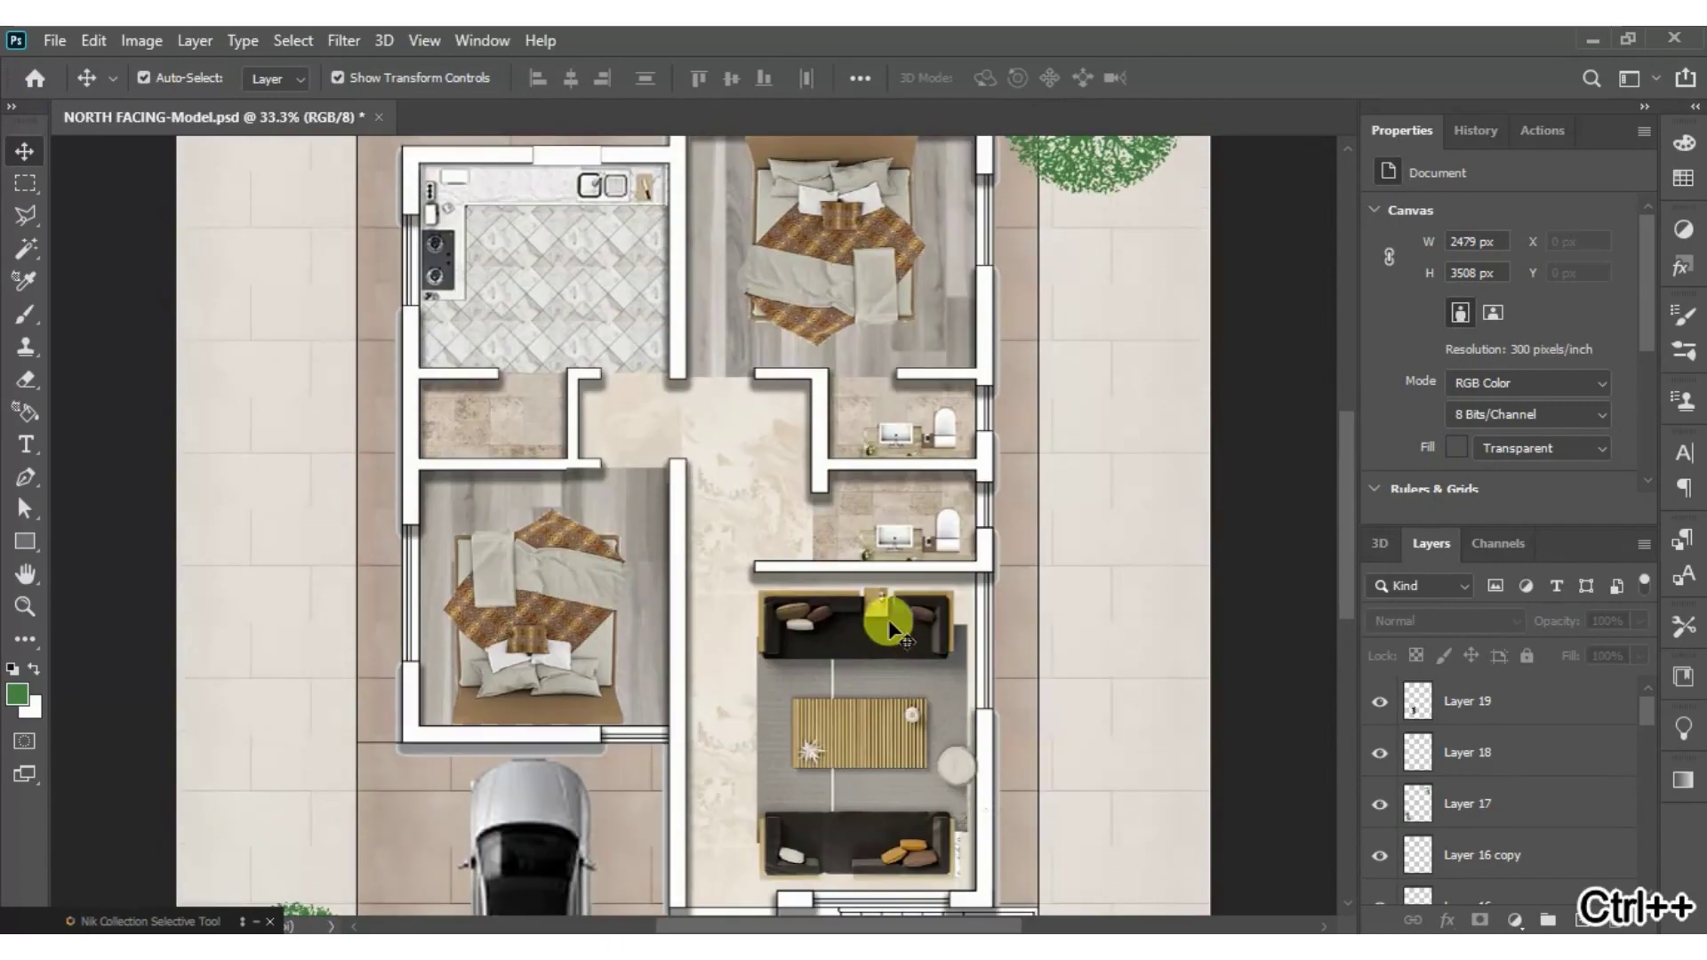
mouse_move(1345, 499)
left_mouse_down()
mouse_move(1356, 409)
mouse_move(1353, 577)
left_mouse_up()
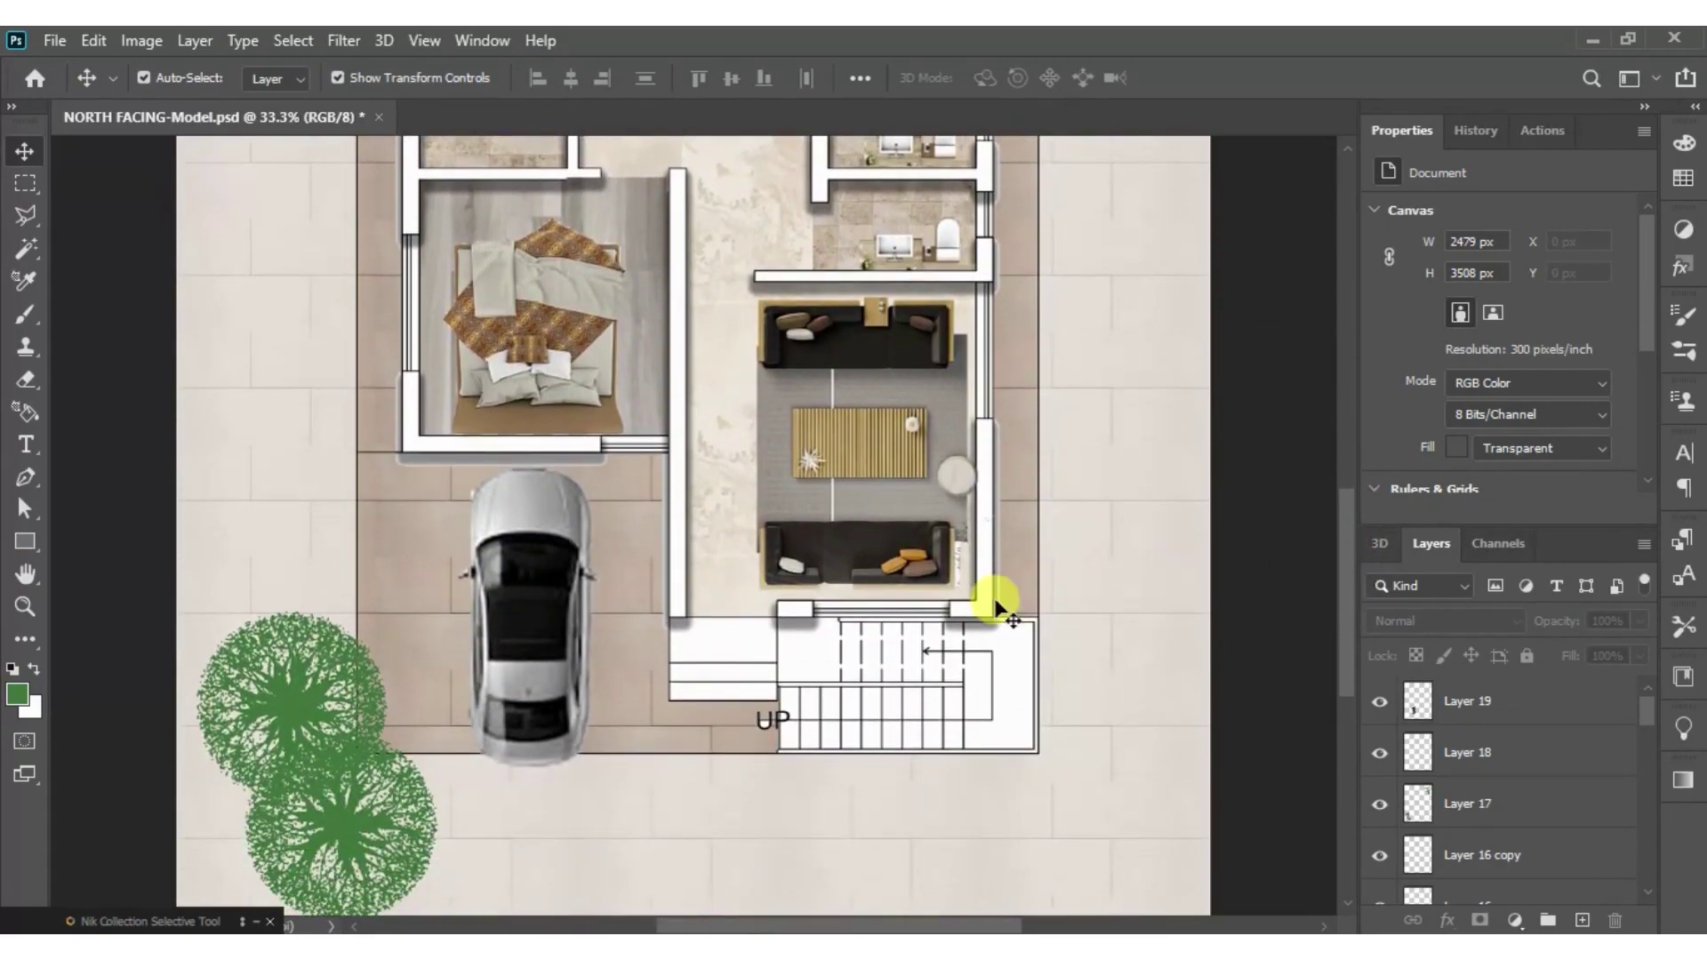
key("ctrl+minus")
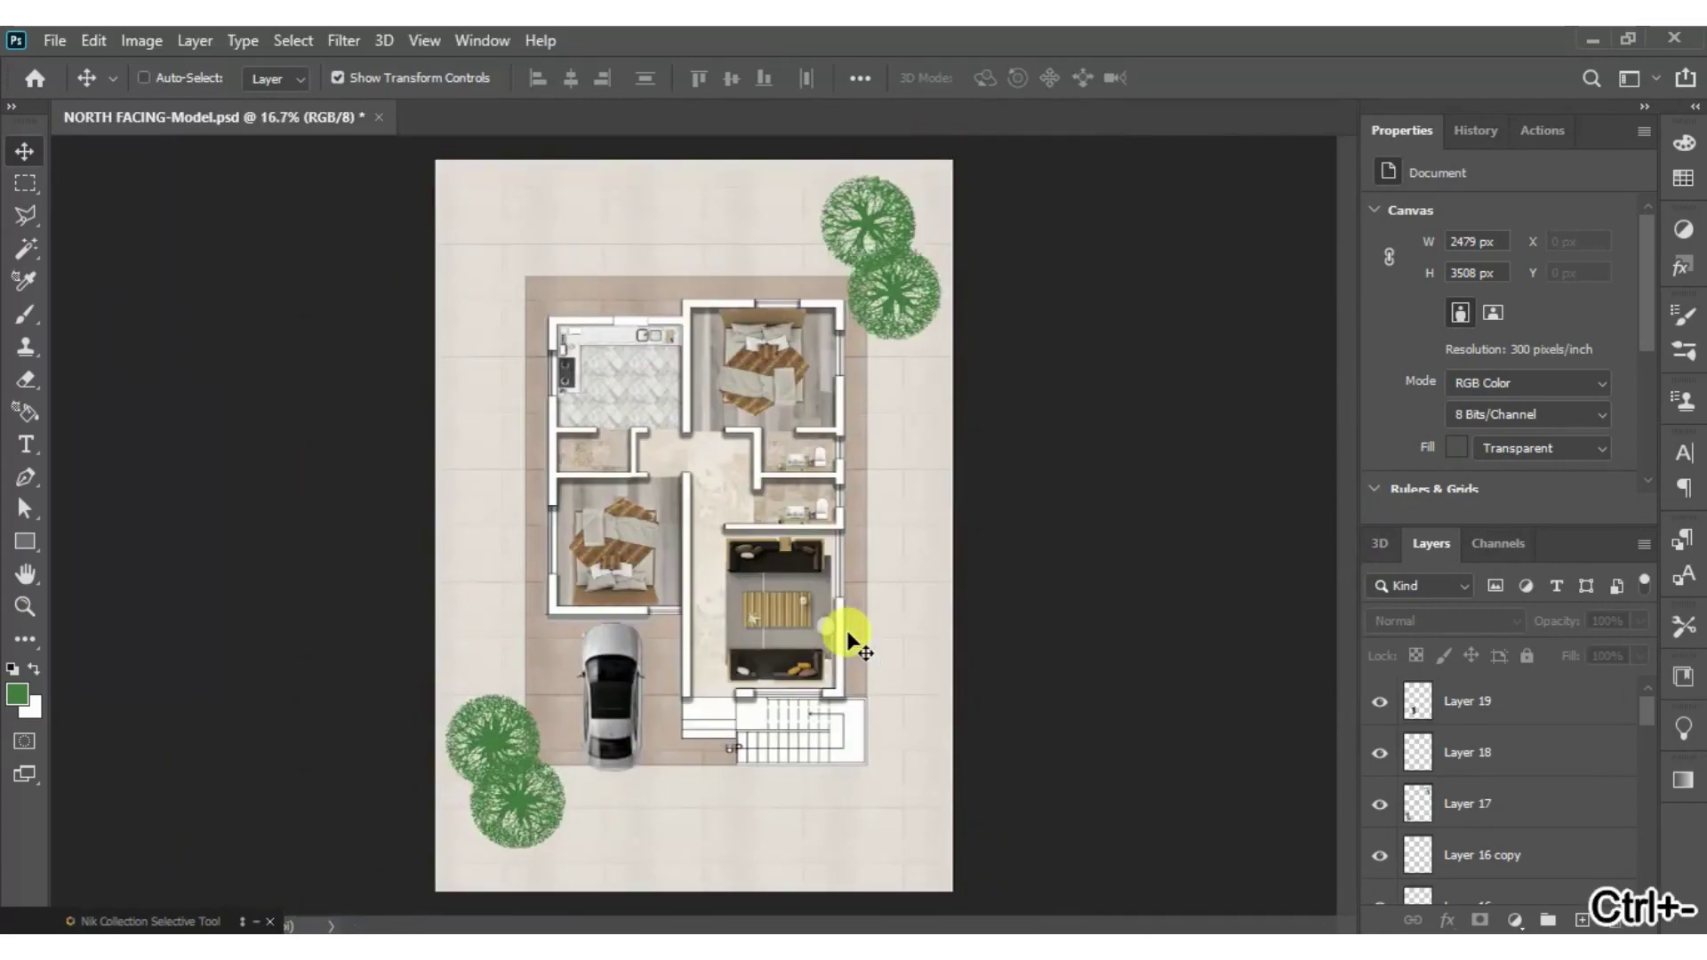
key("ctrl+shift+alt+n")
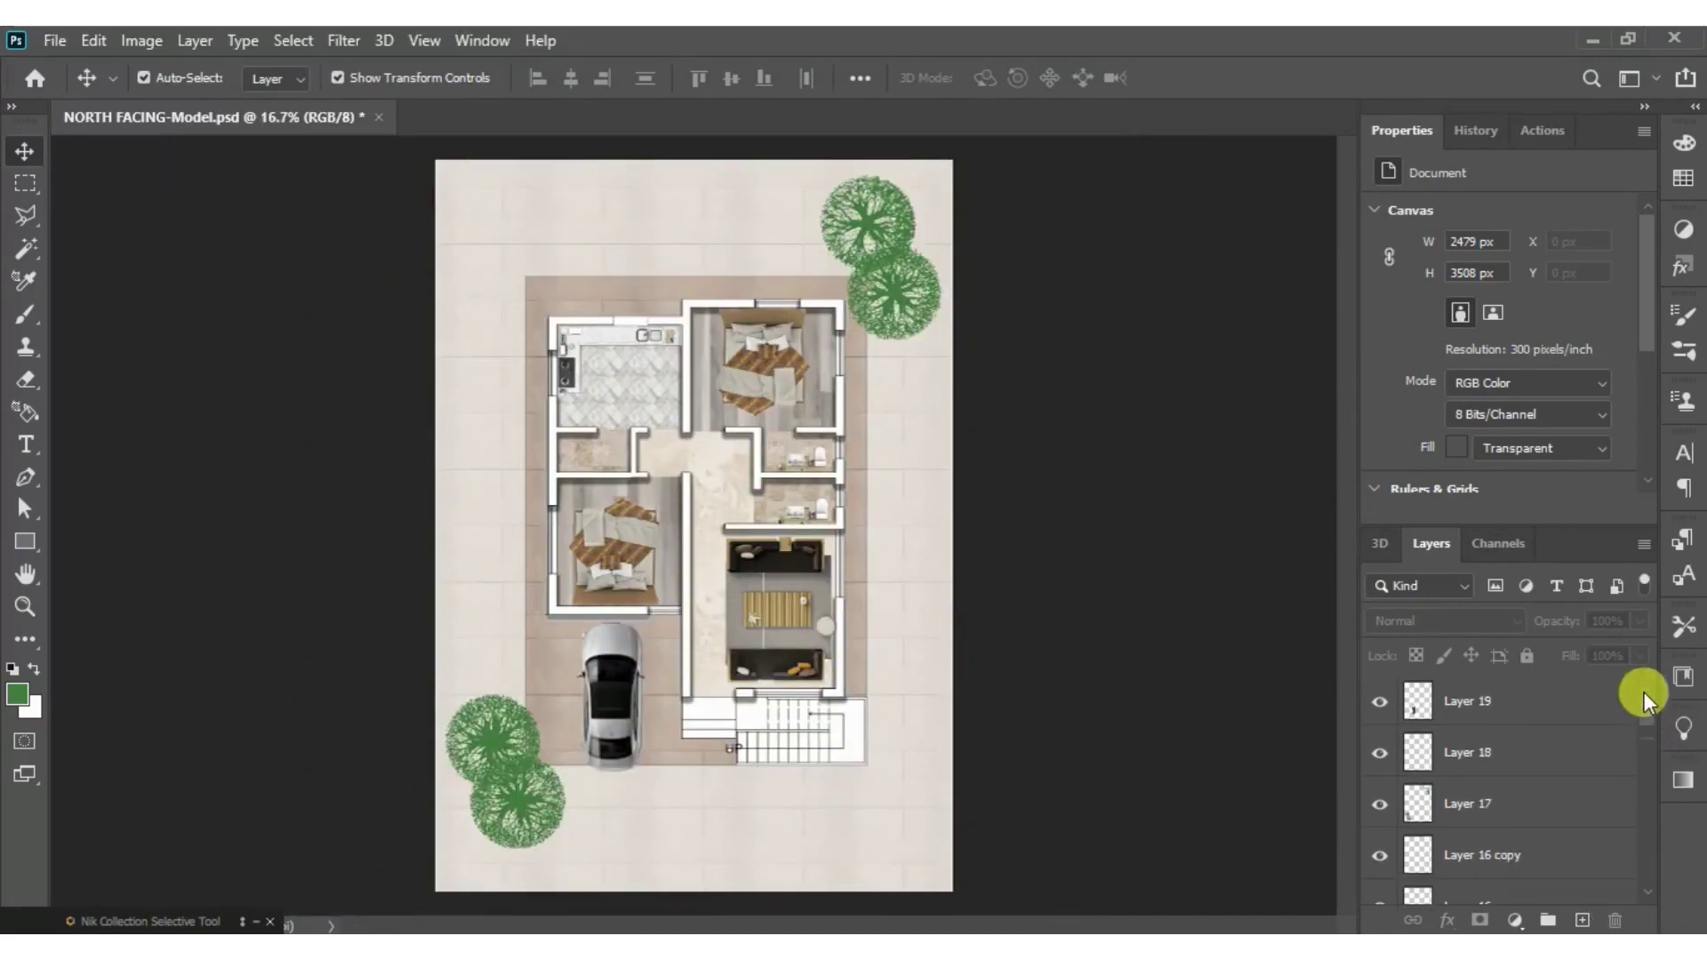
- Create a new empty layer and marquee-select the whole page
key("ctrl+shift+alt+n")
left_click(1583, 920)
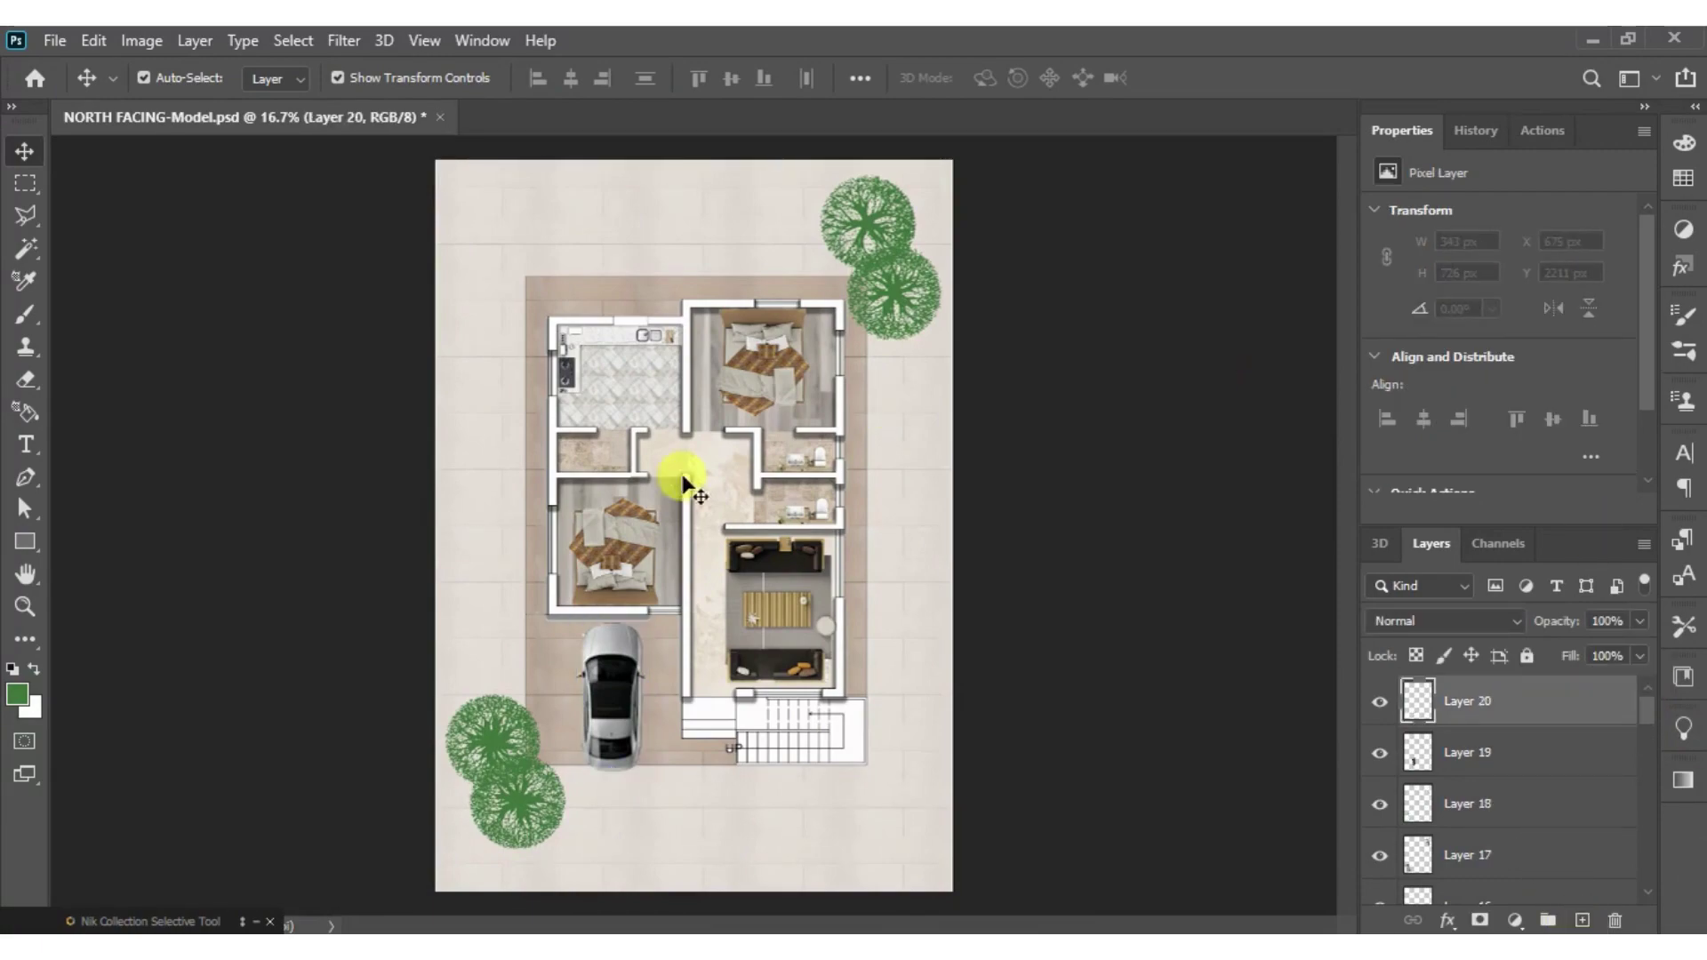
left_click(25, 185)
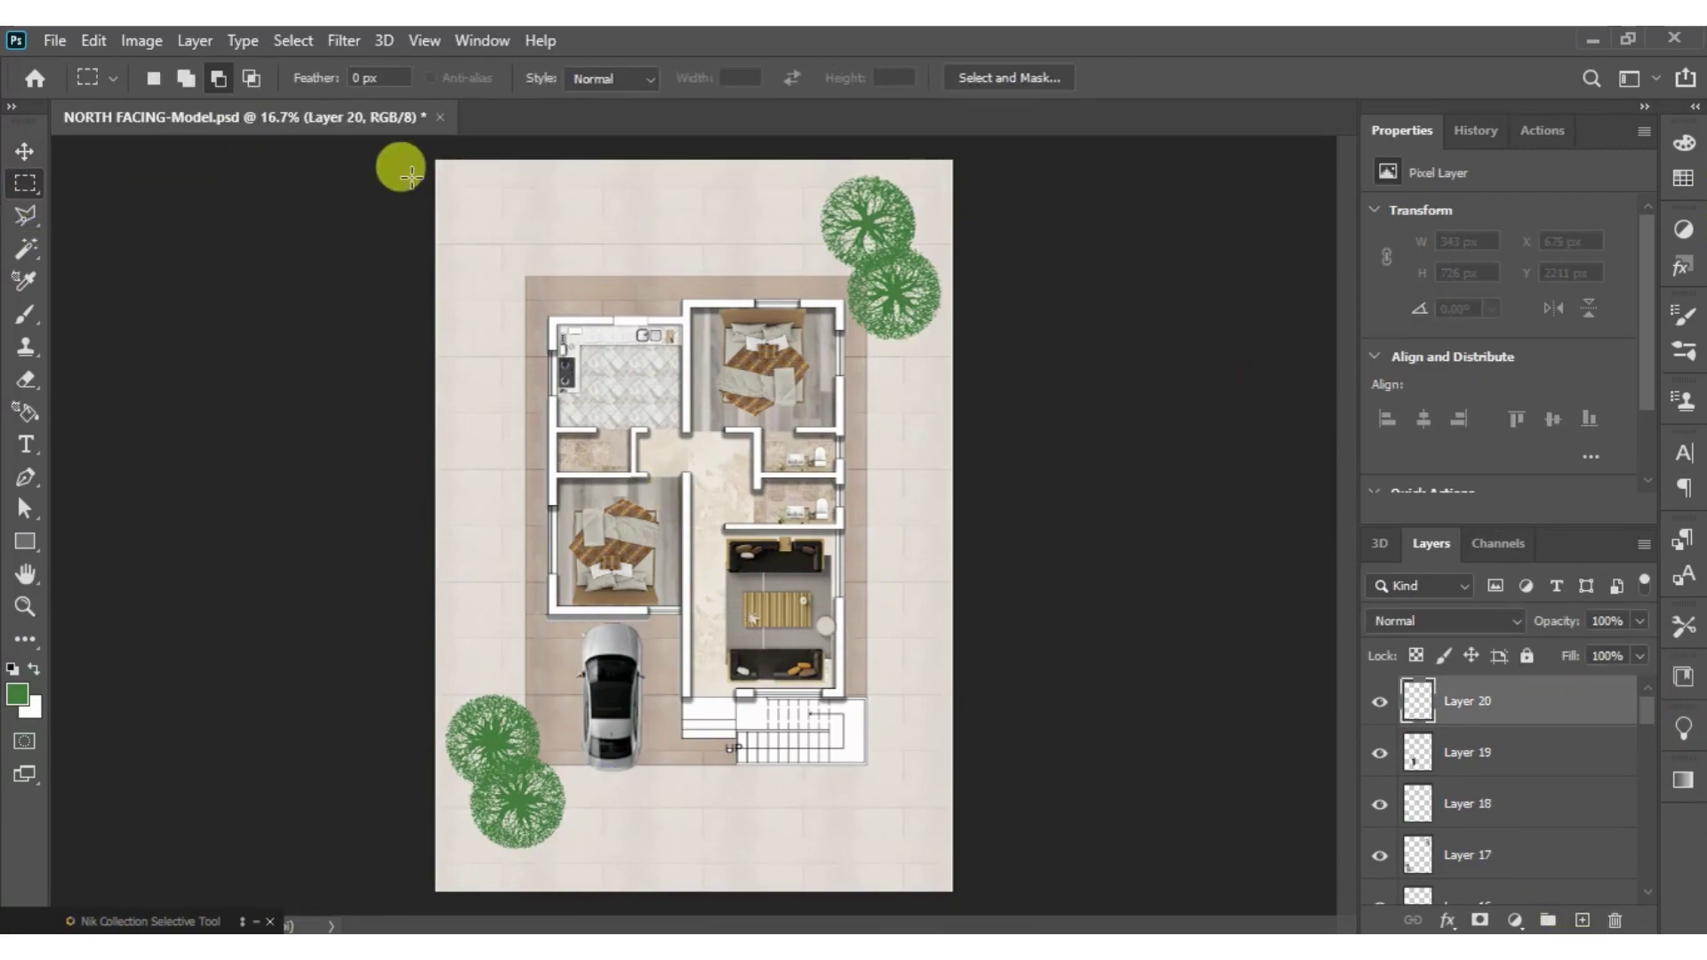
left_click_drag(436, 158, 931, 885)
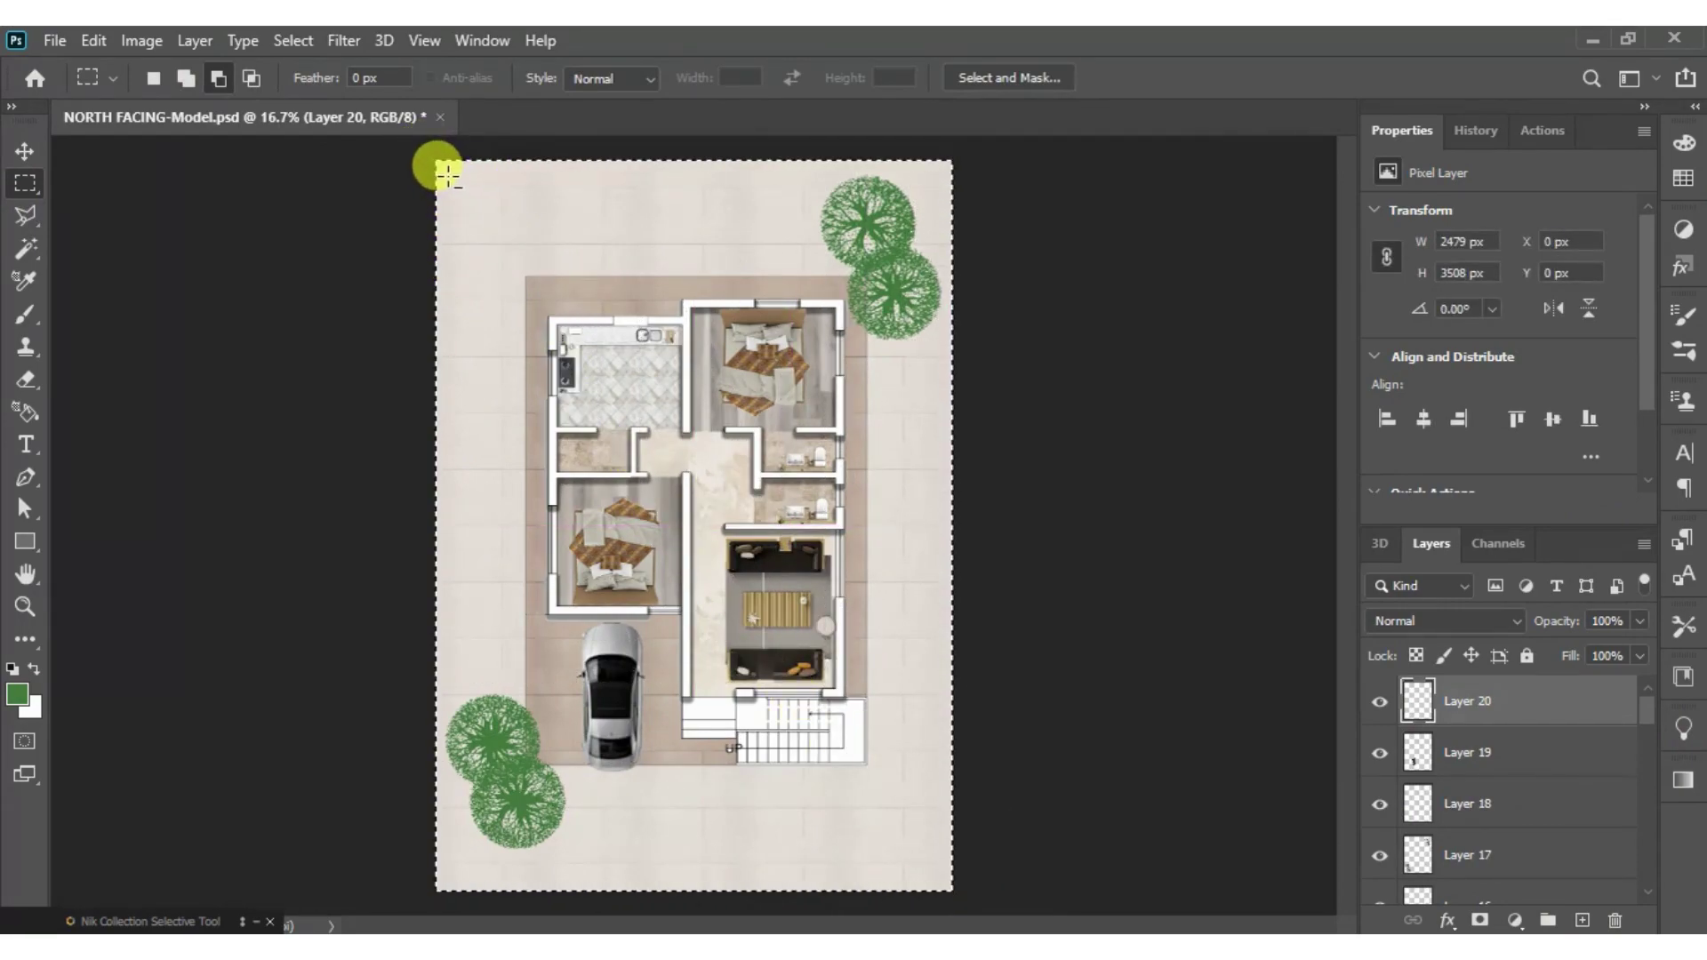
- Subtract a slightly smaller inner rectangle to leave an even border band
left_click_drag(448, 175, 906, 886)
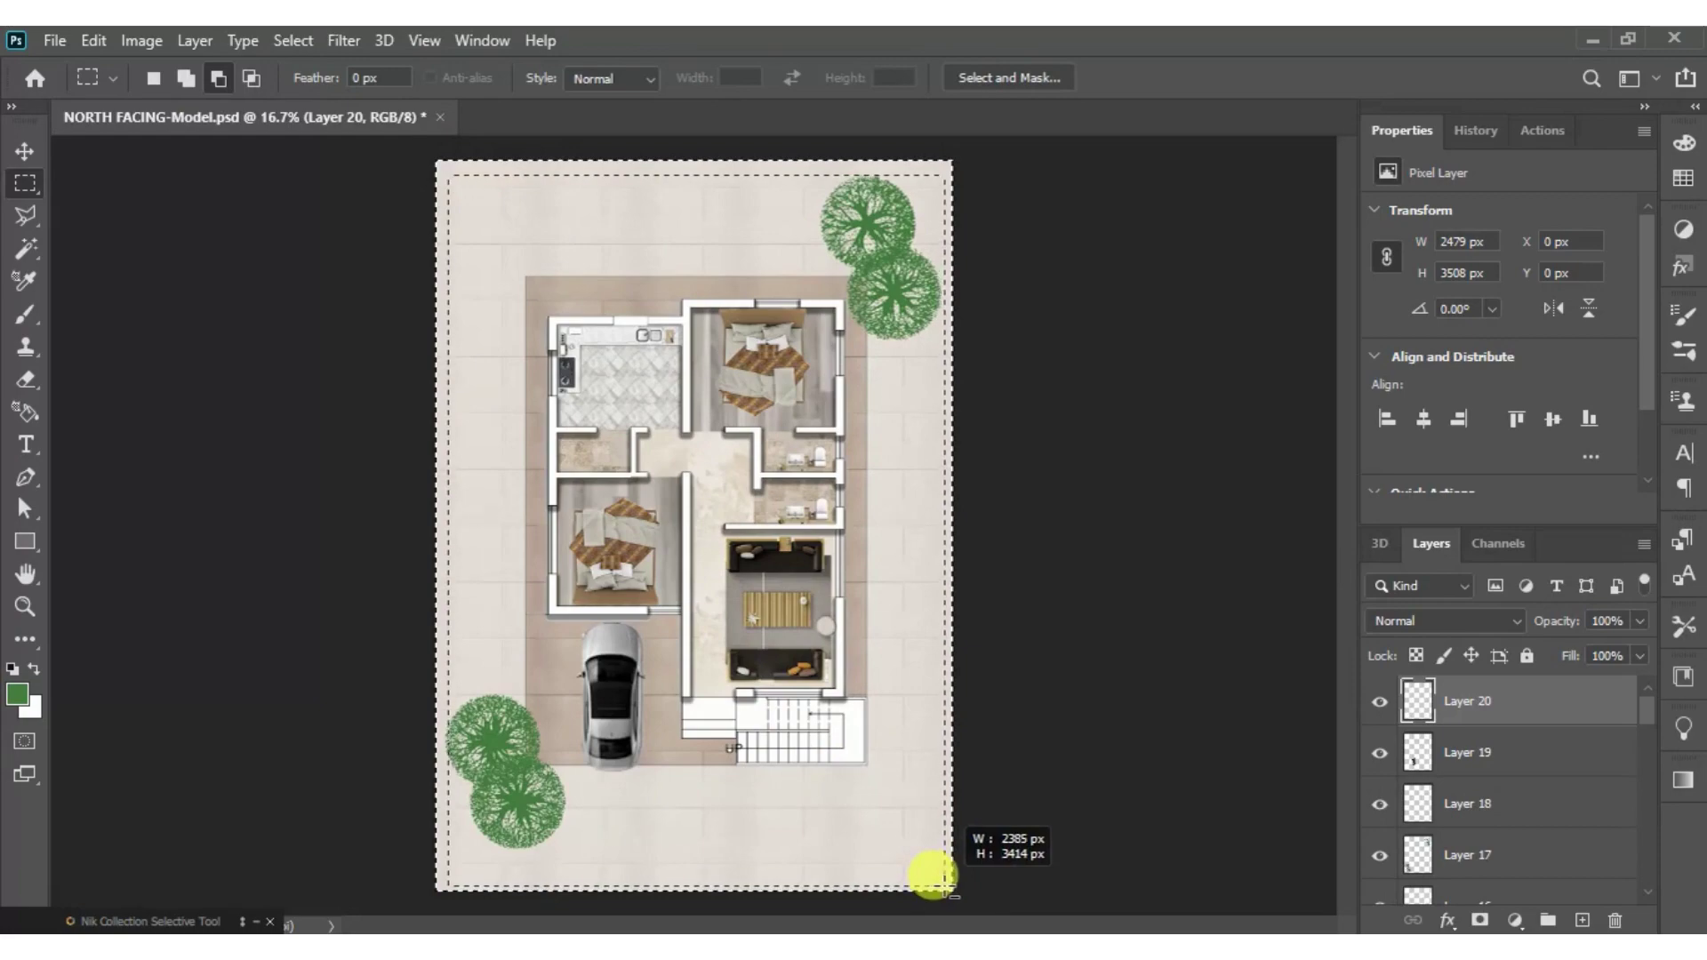
key("ctrl+z")
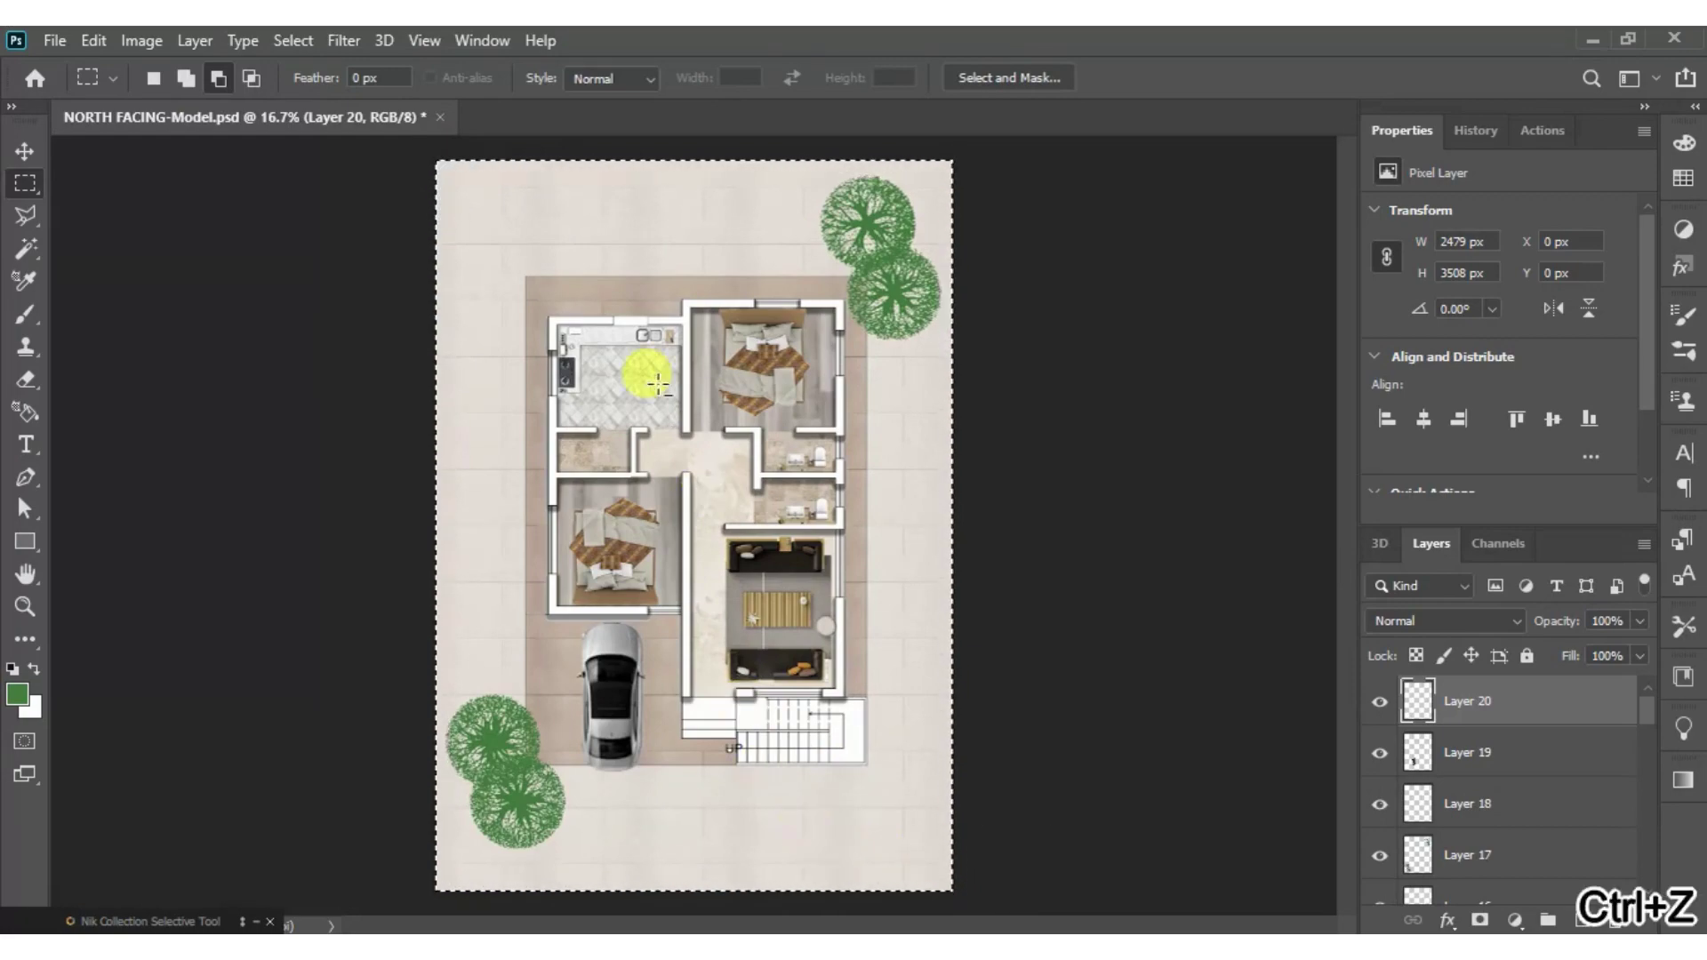
left_click_drag(443, 169, 925, 859)
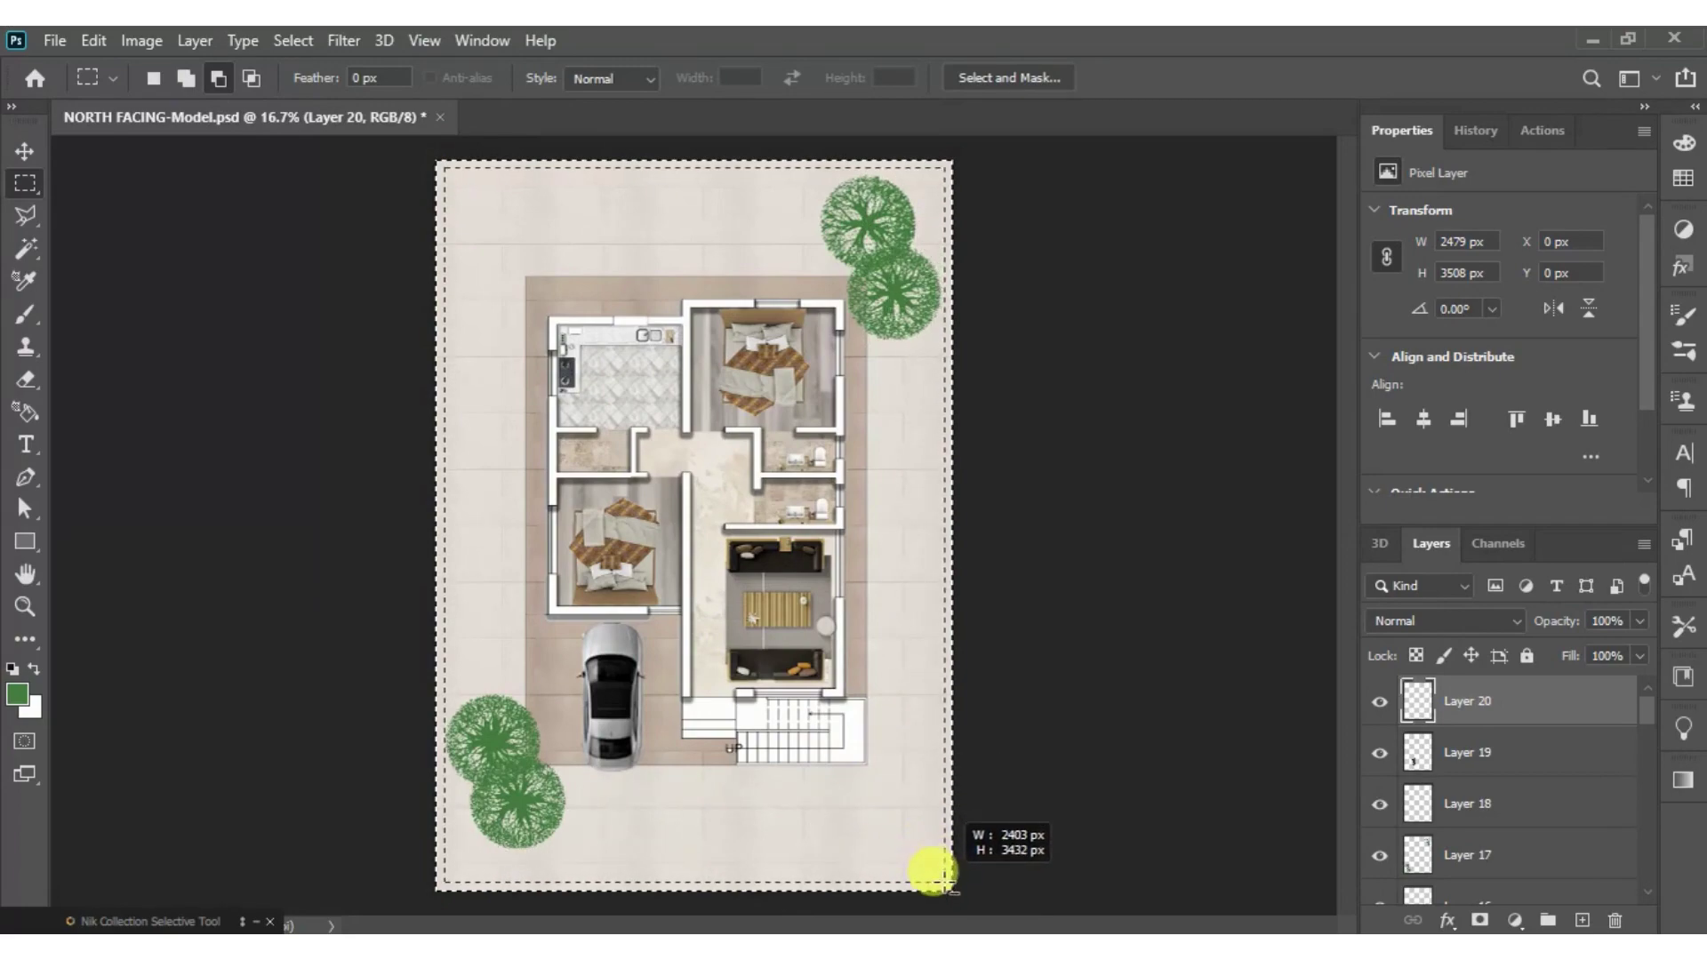
left_click_drag(945, 880, 946, 887)
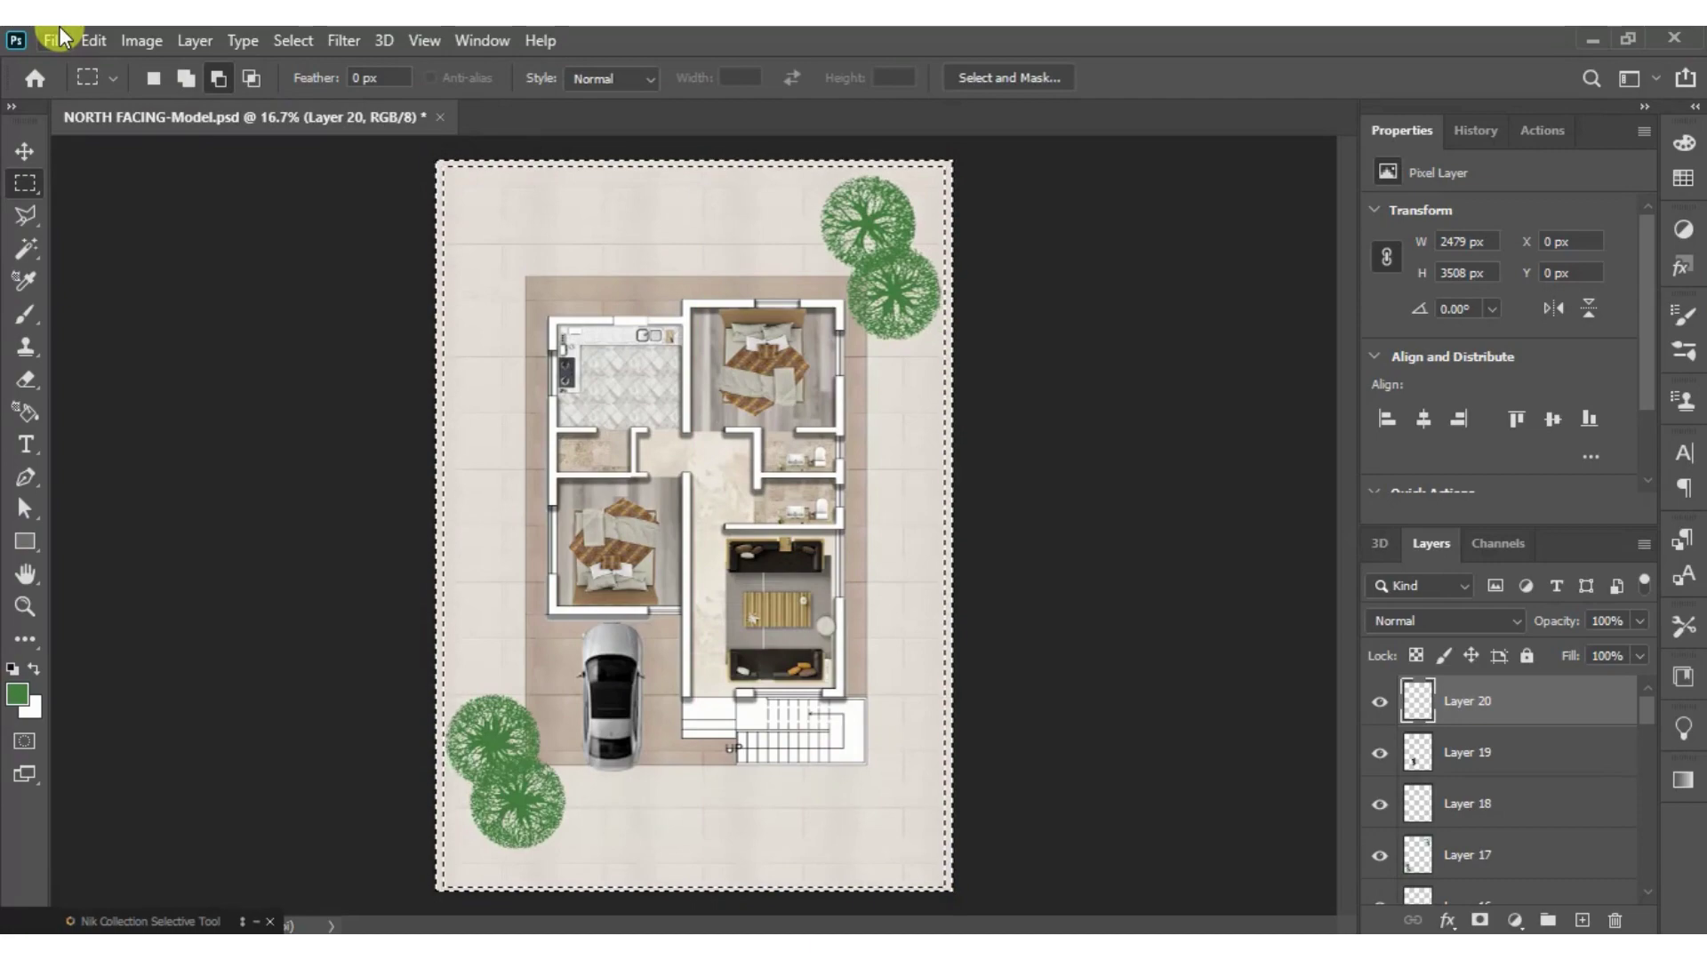
- Fill the border band with the green foreground colour and set layer opacity to 70%
key("alt+BackSpace")
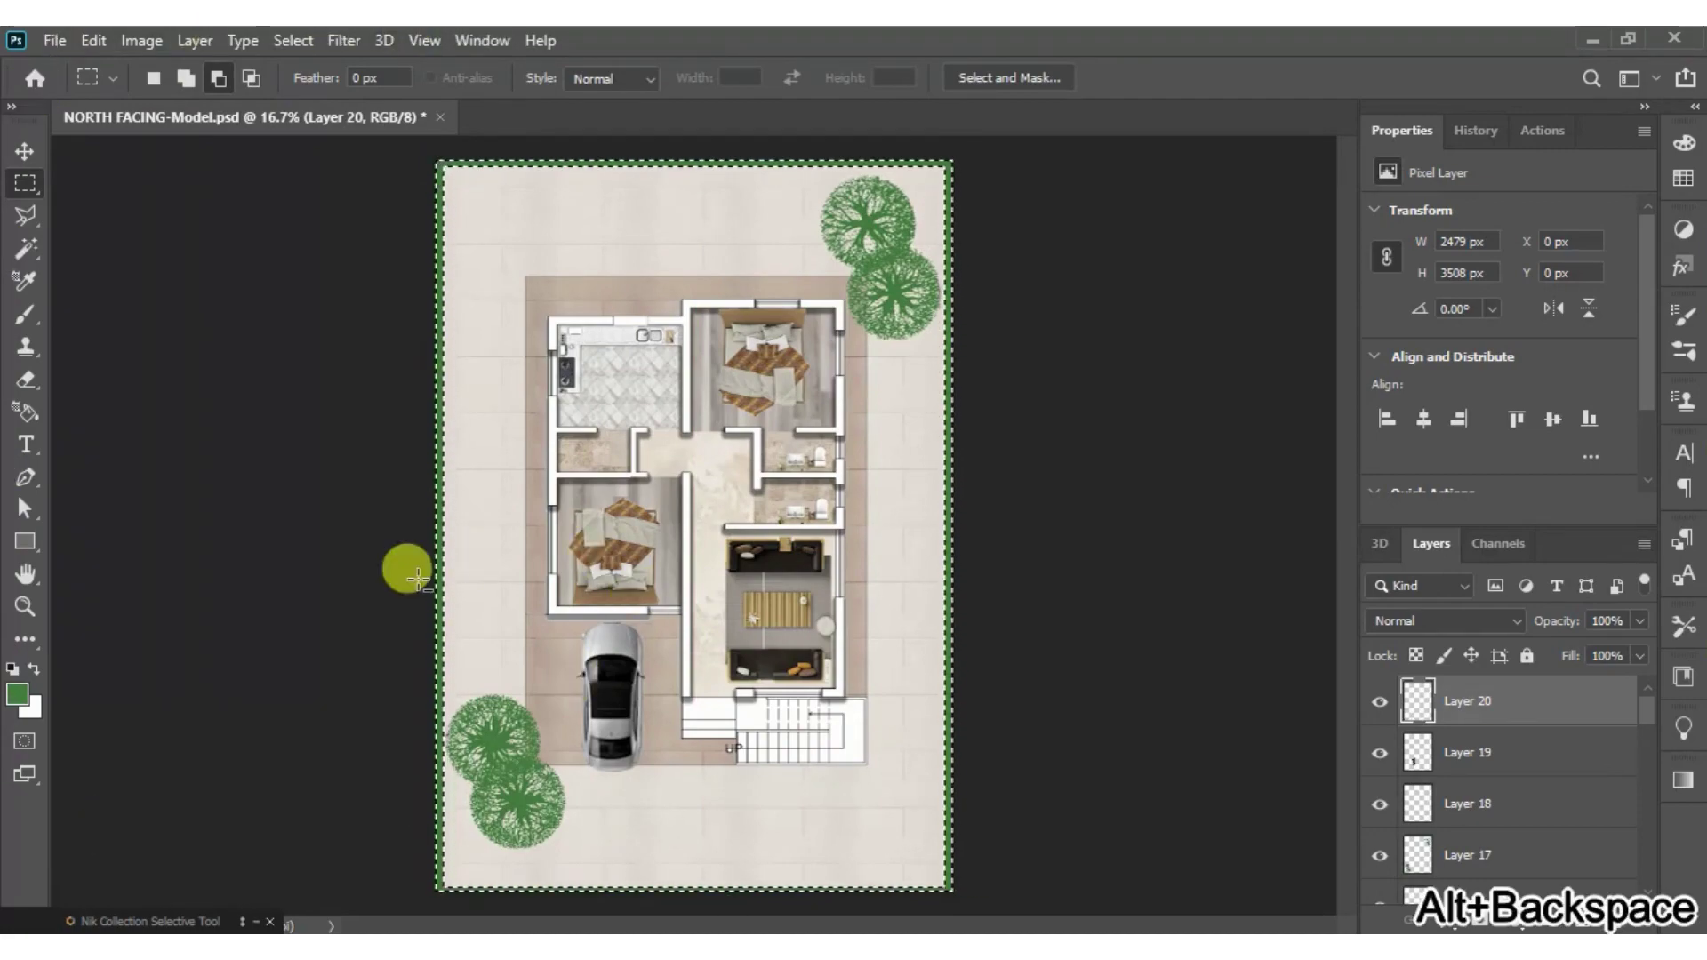
key("8")
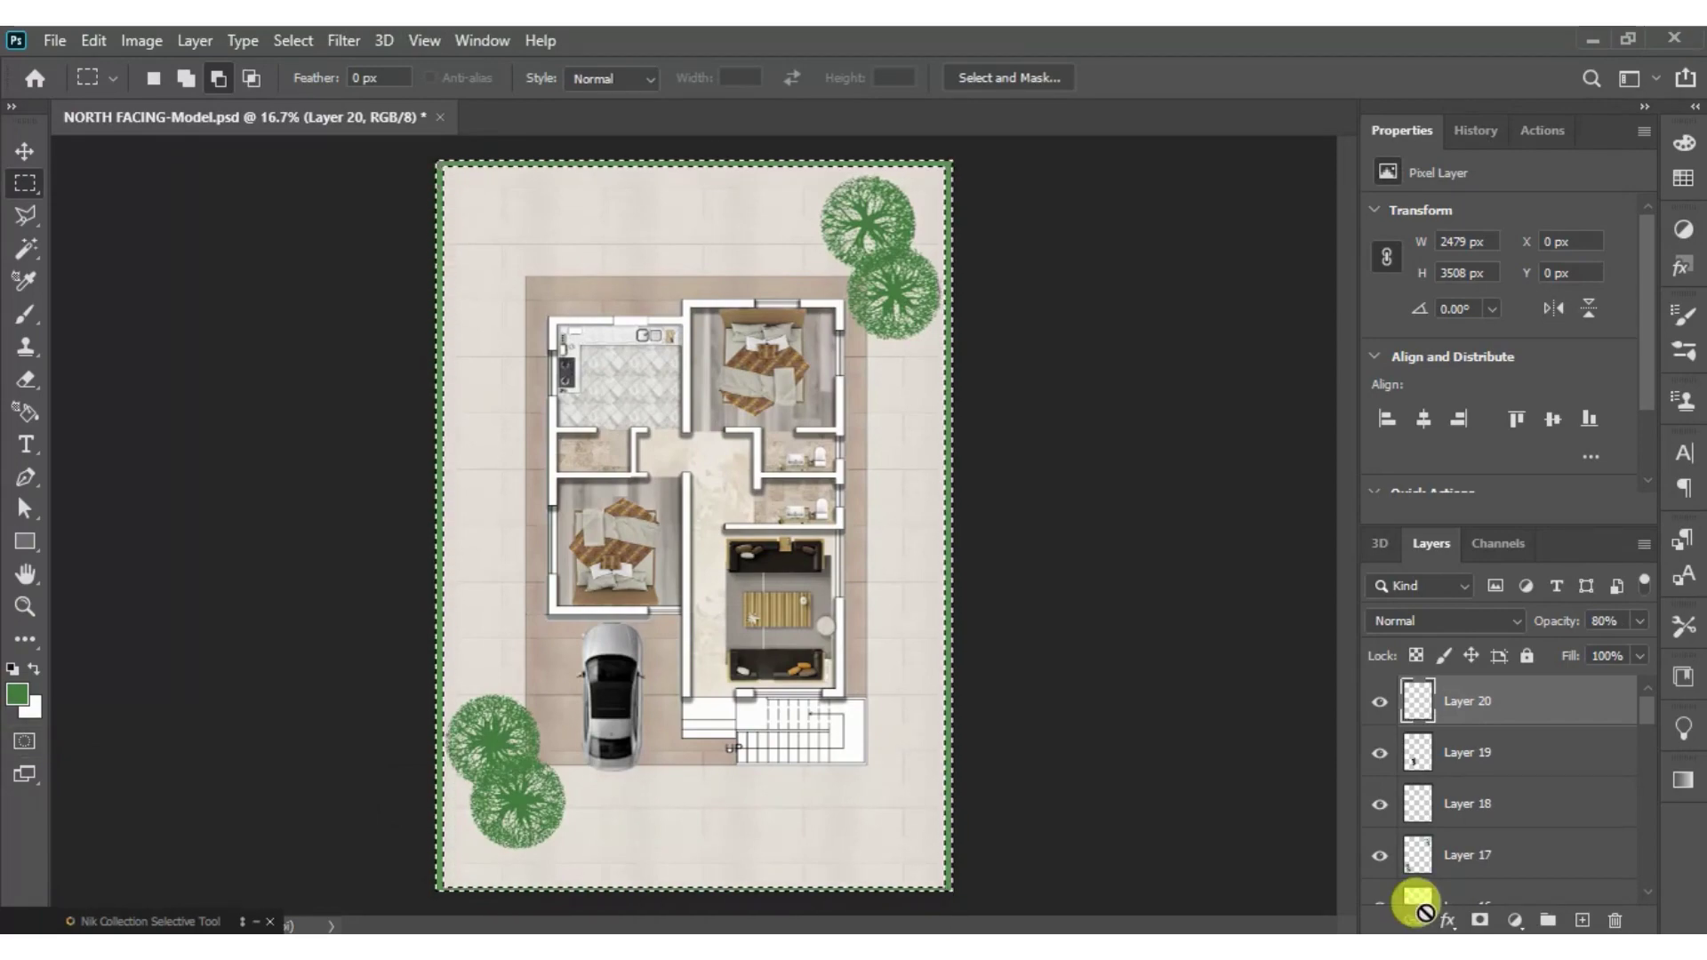
key("4")
key("8")
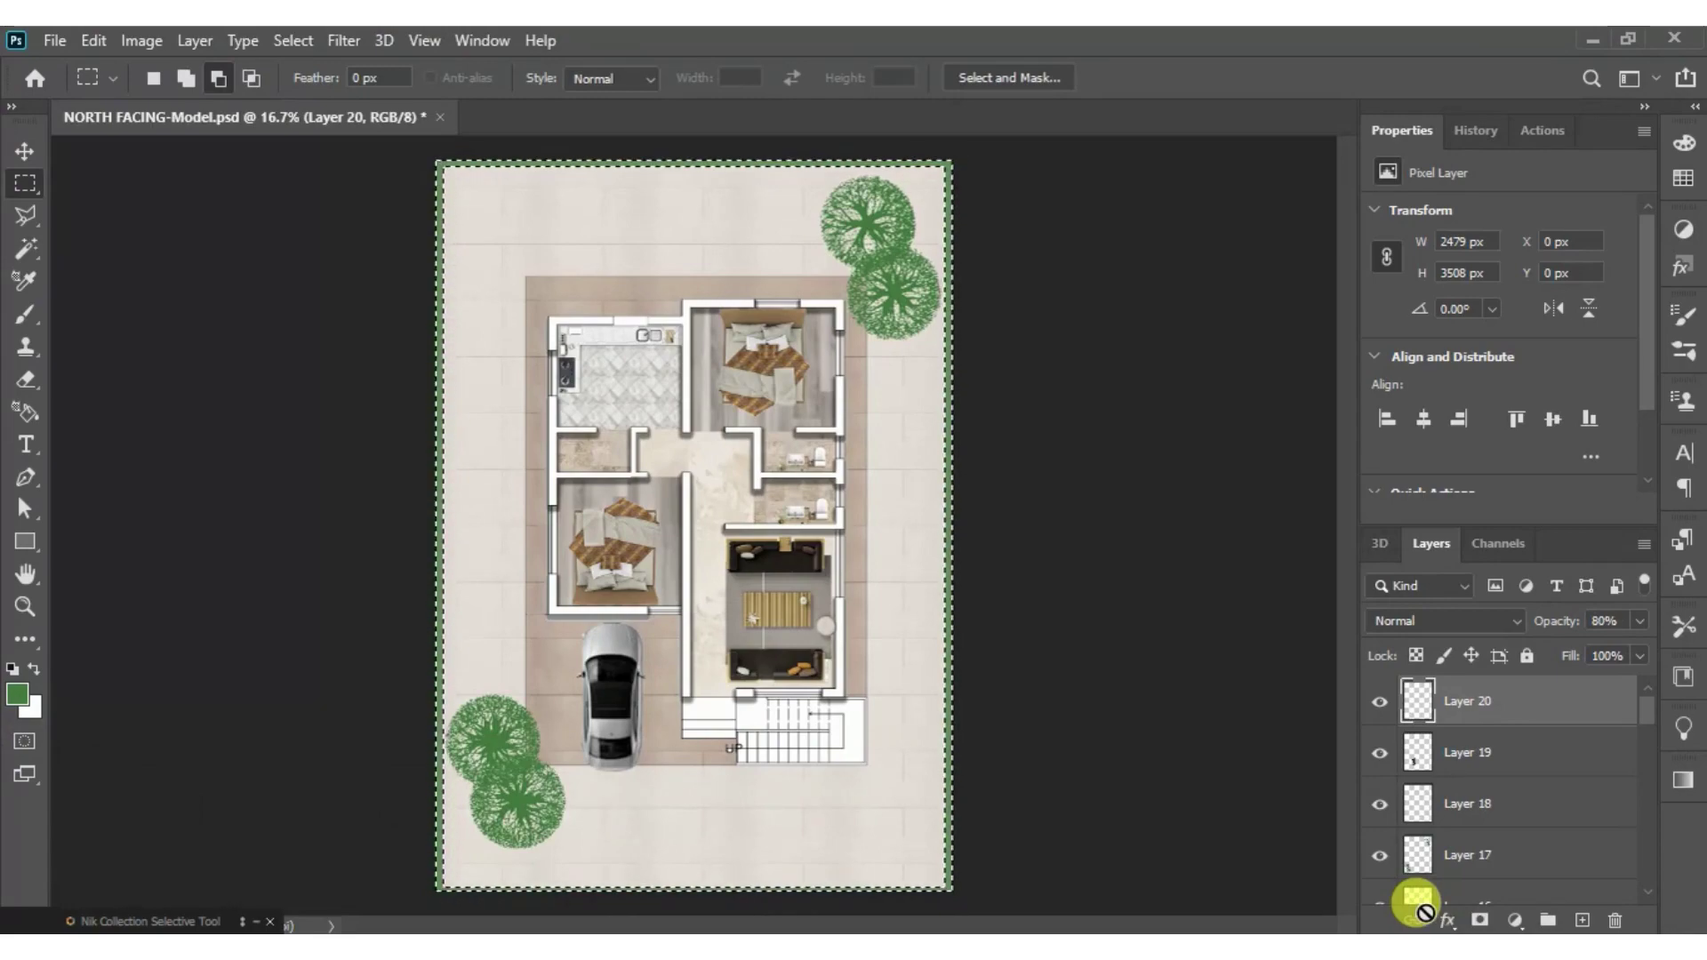
key("7")
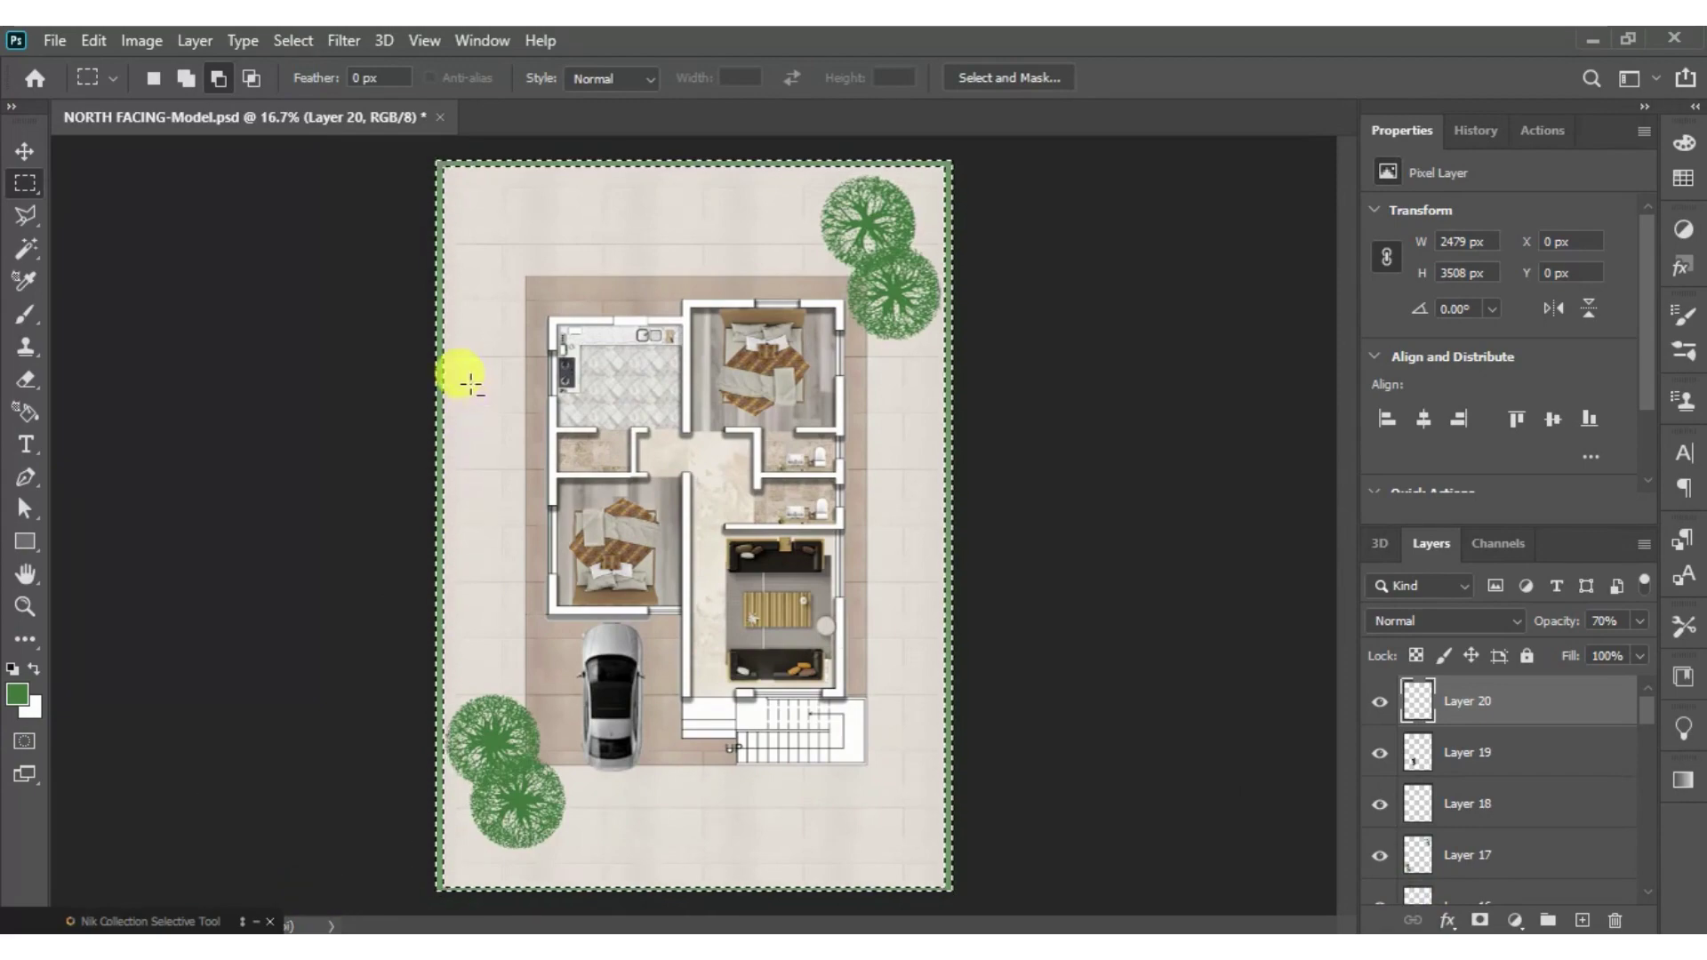
- Deselect the border selection from the page
right_click(427, 280)
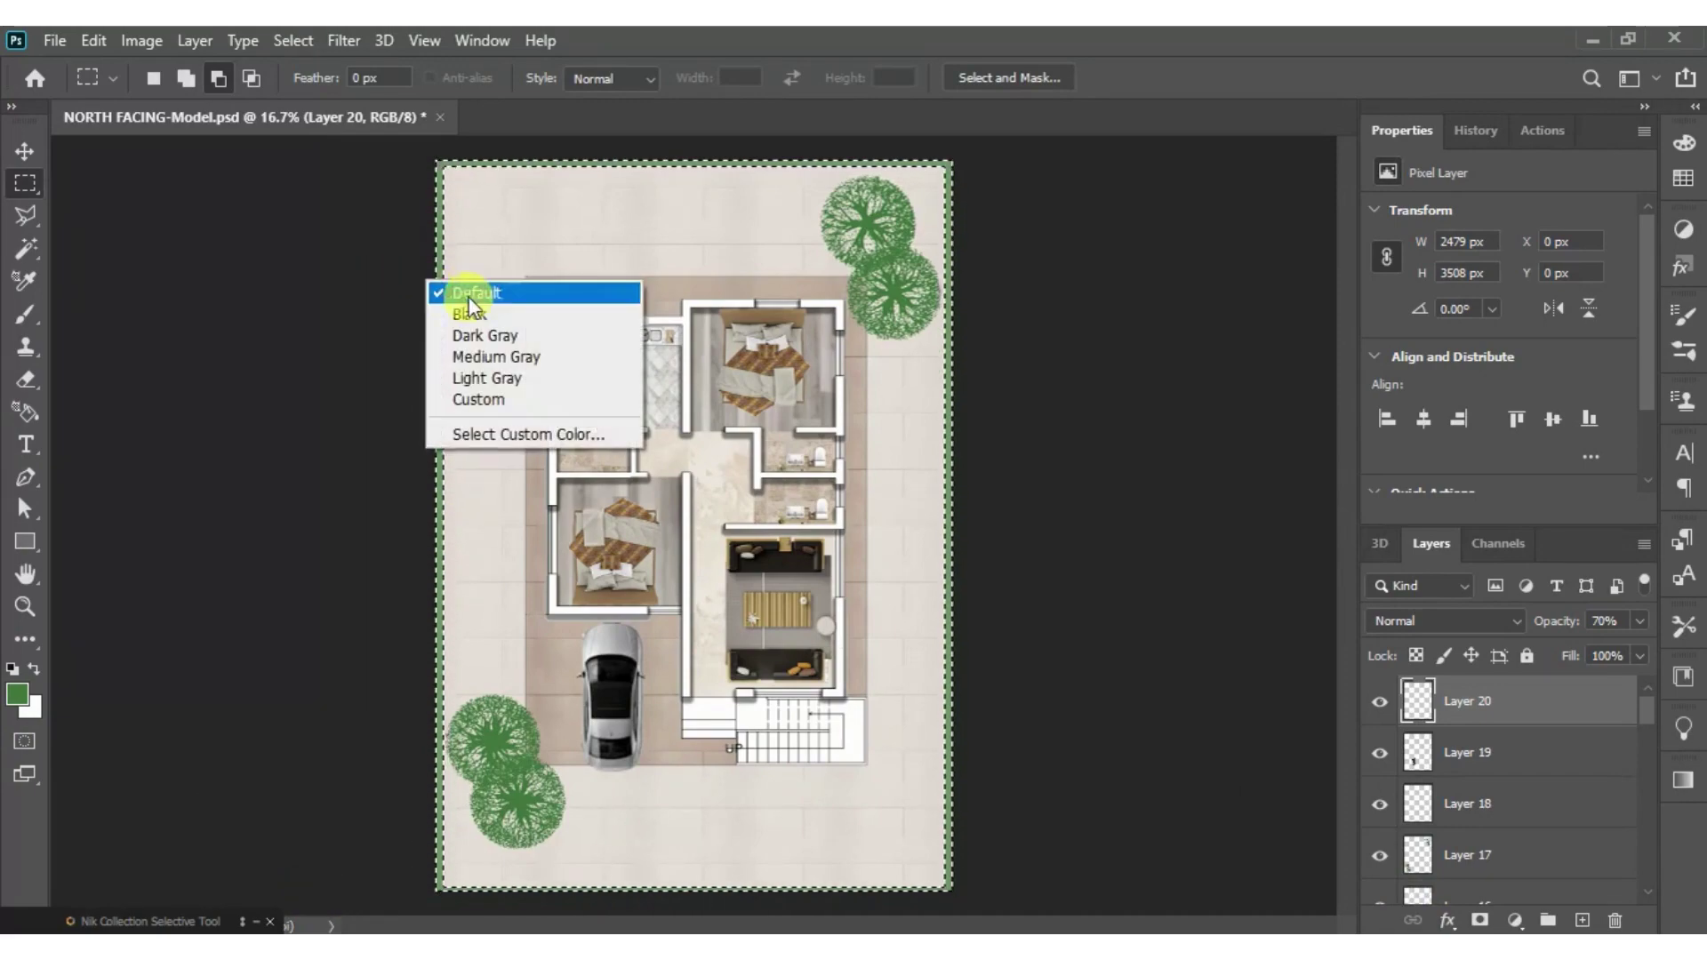
left_click(440, 547)
right_click(442, 546)
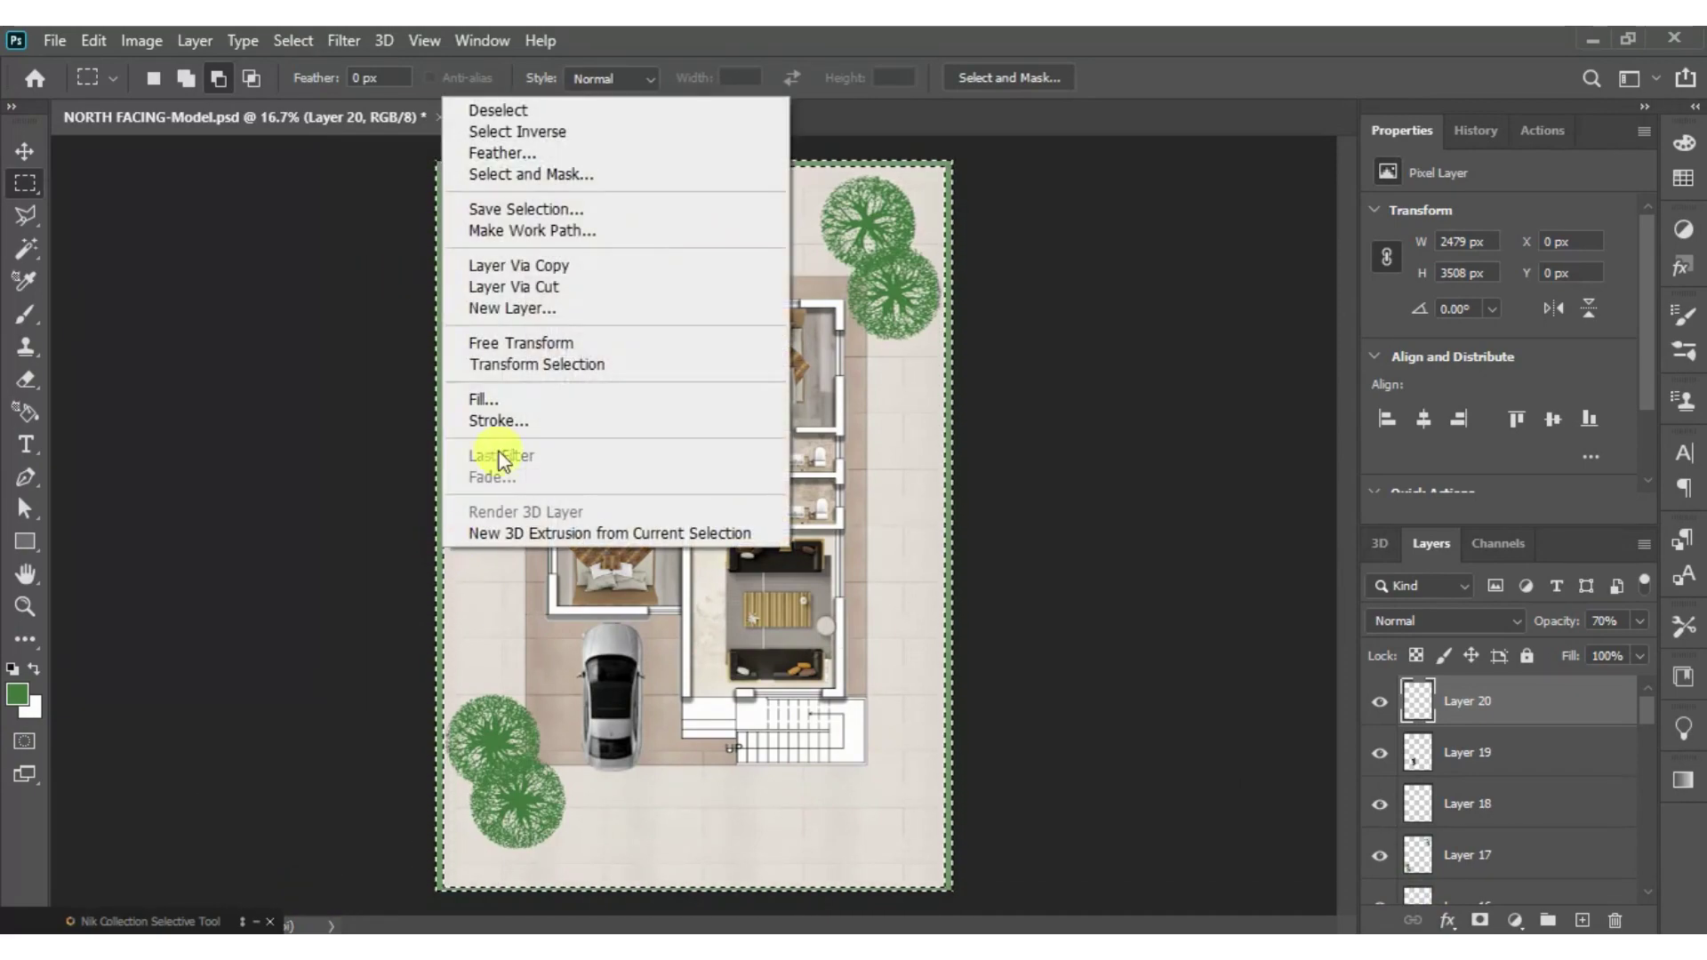
left_click(564, 131)
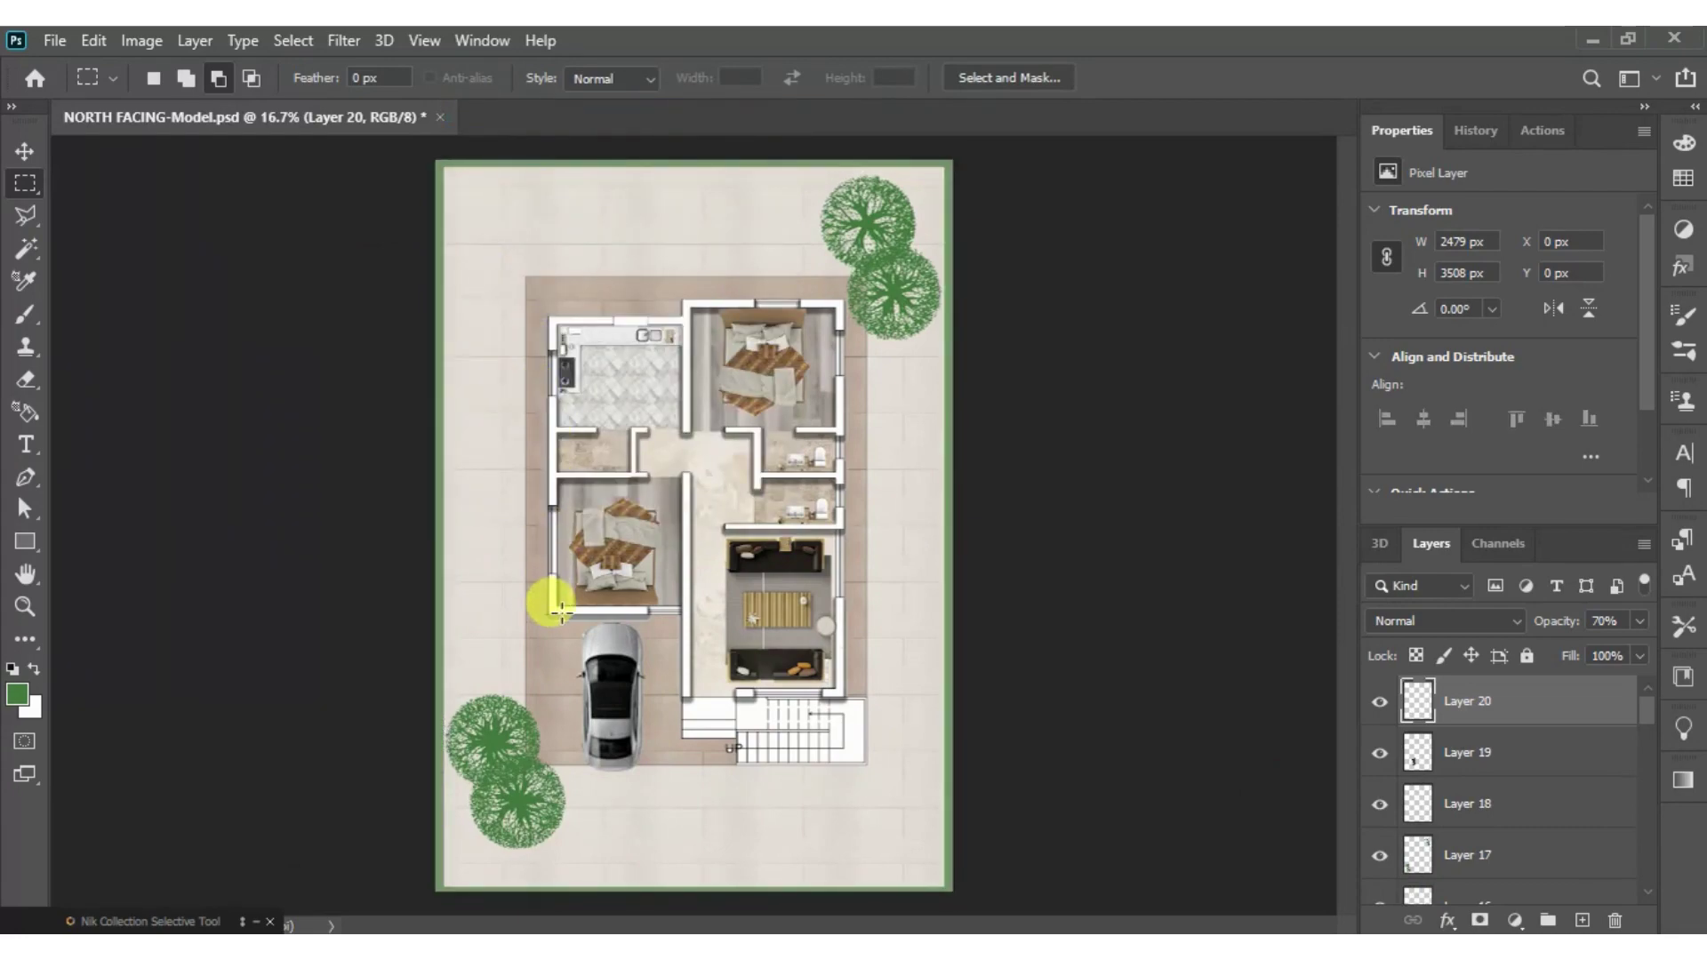